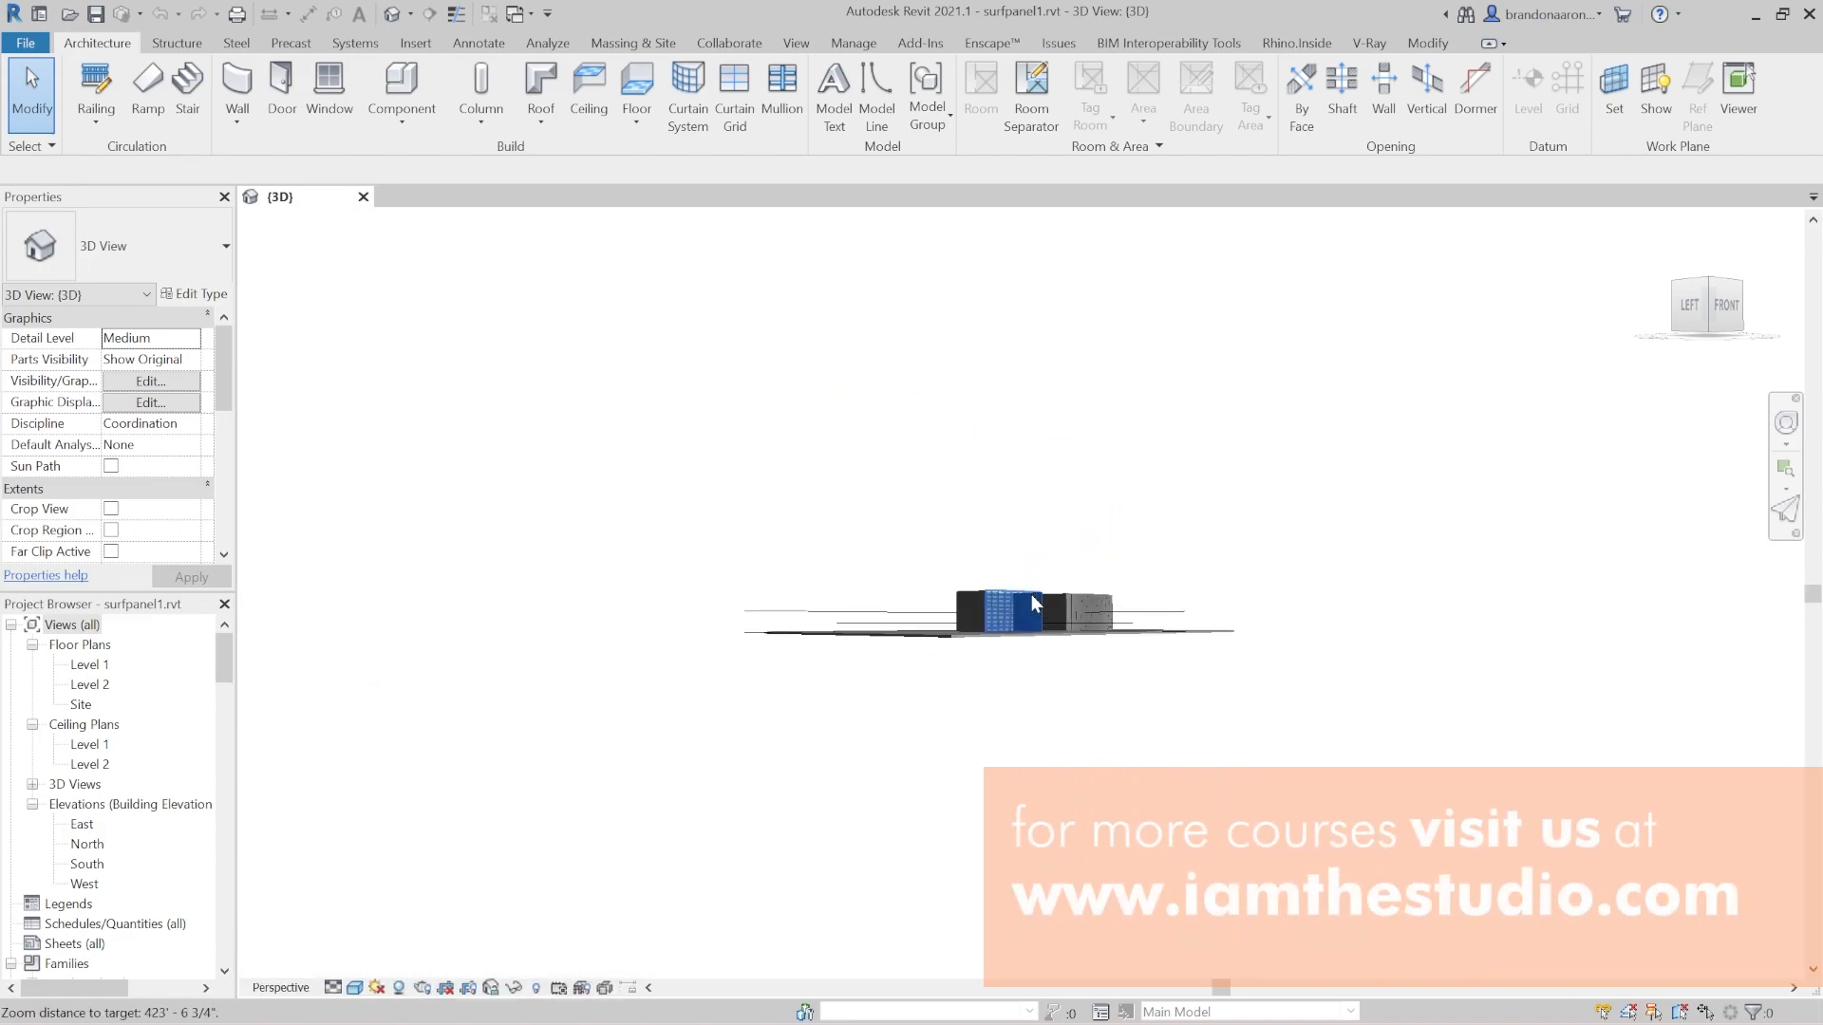
Examine the curved panelled facades of the two buildings in the 3D view.
scroll(1031, 598, up, 8)
scroll(1037, 624, up, 10)
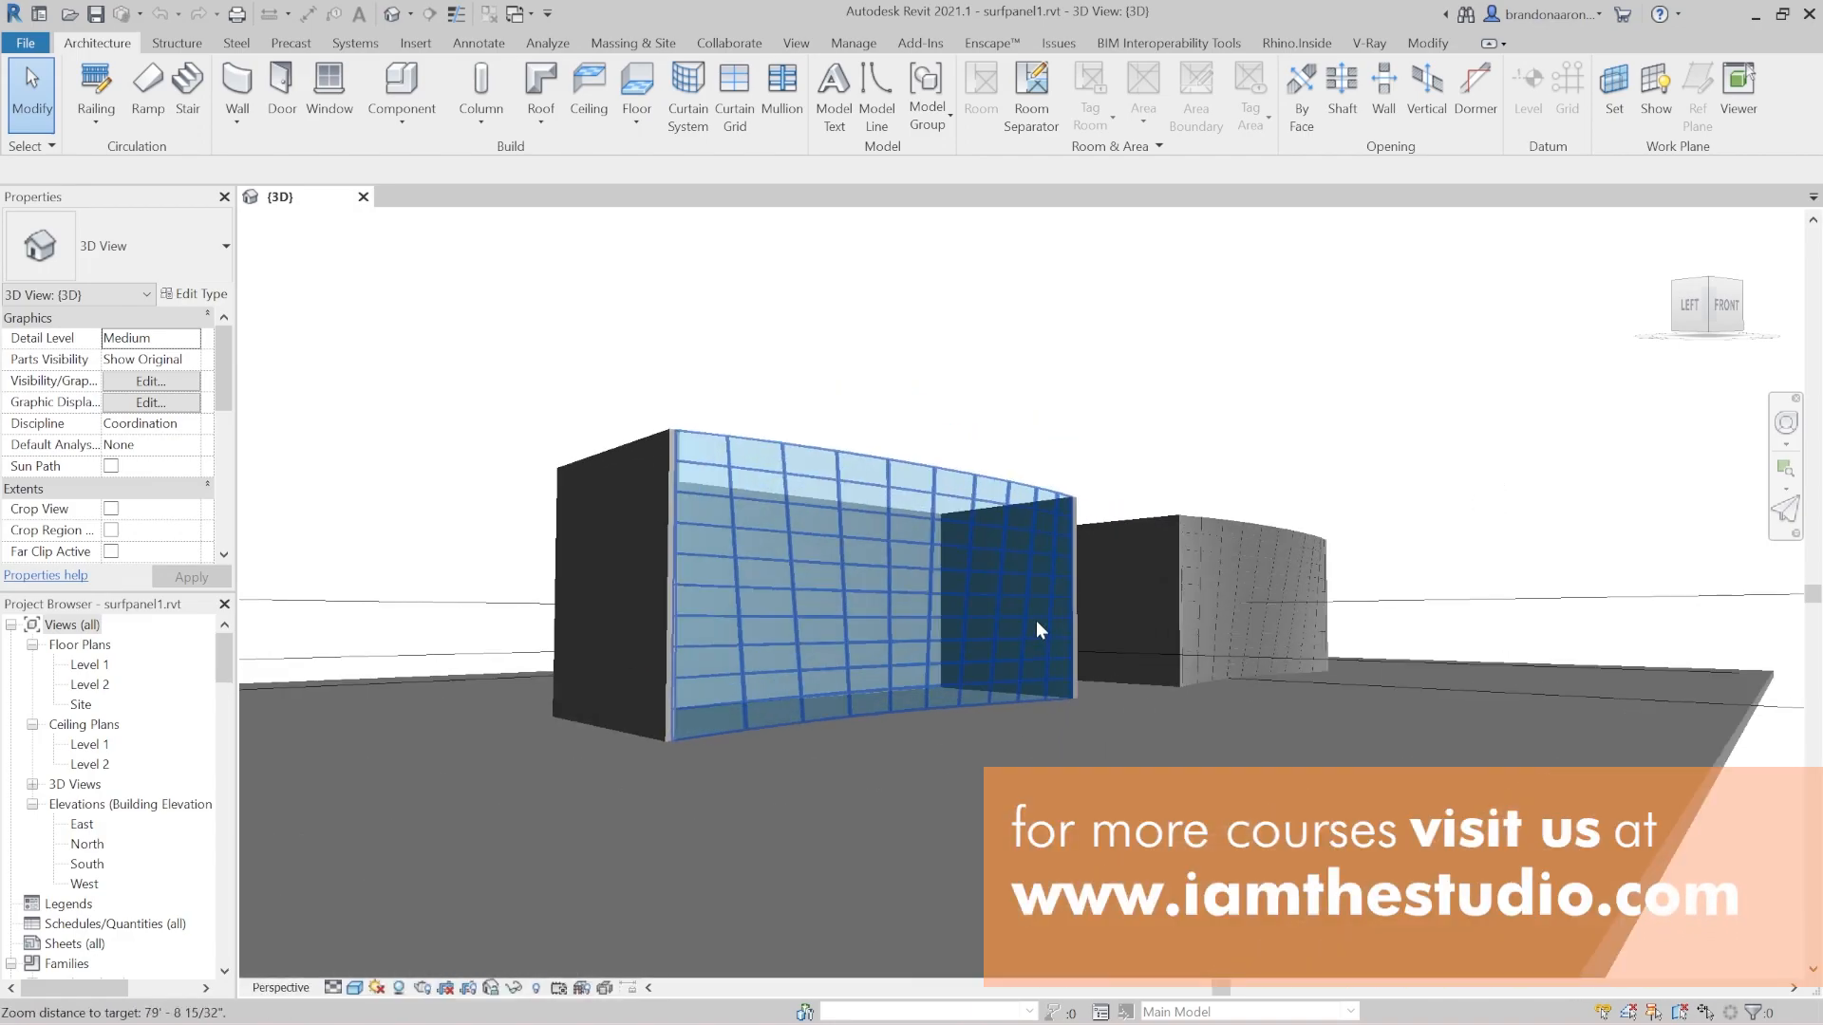
shift+middle_drag(1130, 475, 1067, 566)
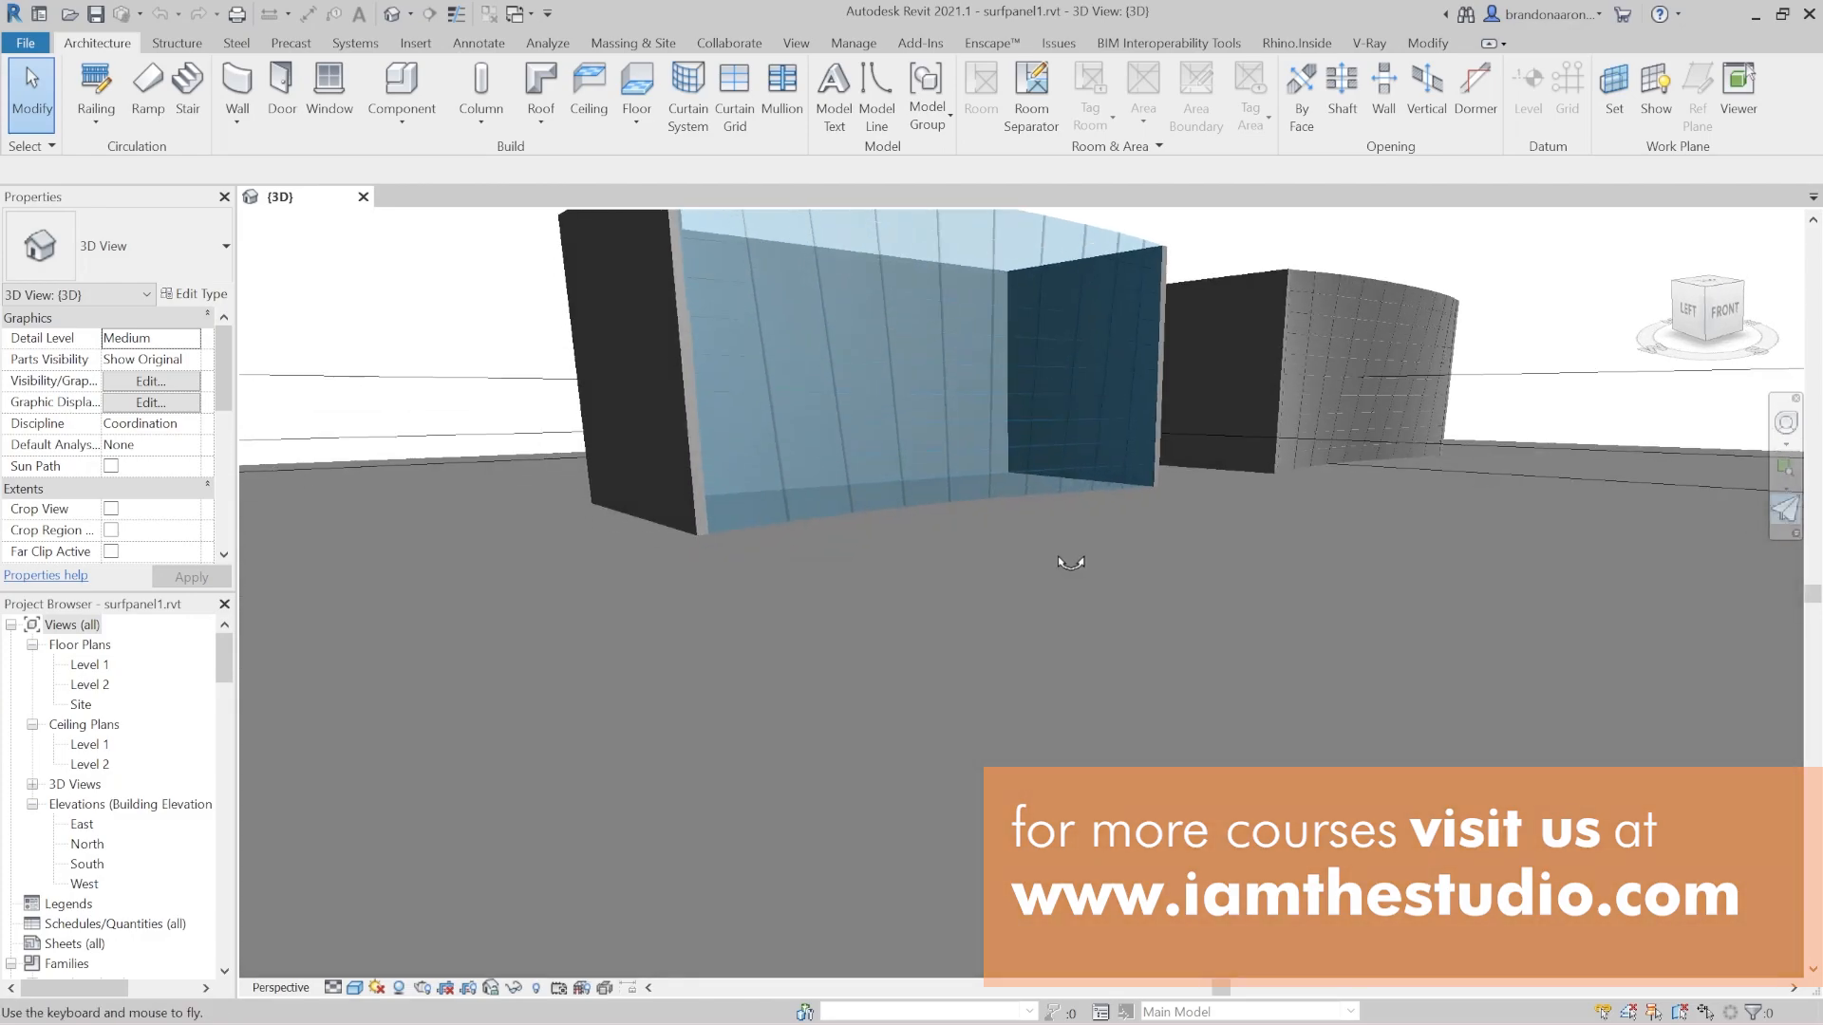
scroll(998, 693, down, 4)
scroll(1022, 767, down, 2)
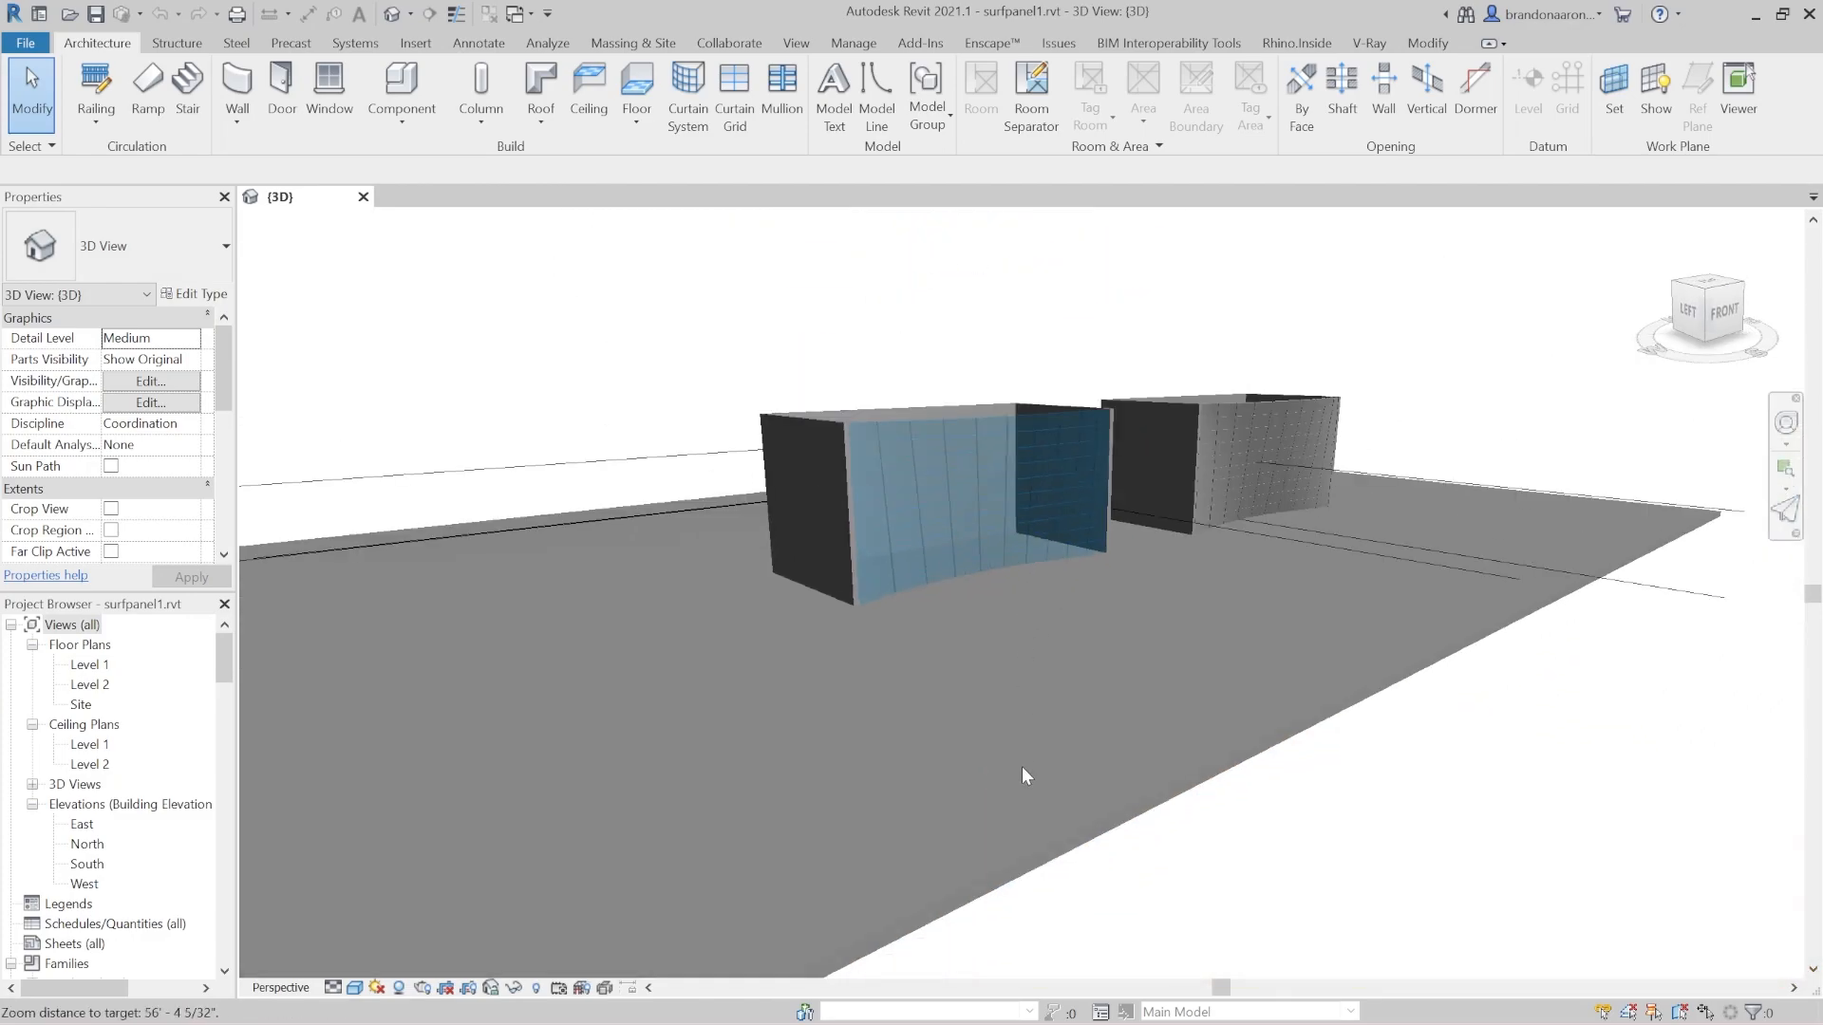
scroll(1145, 308, up, 3)
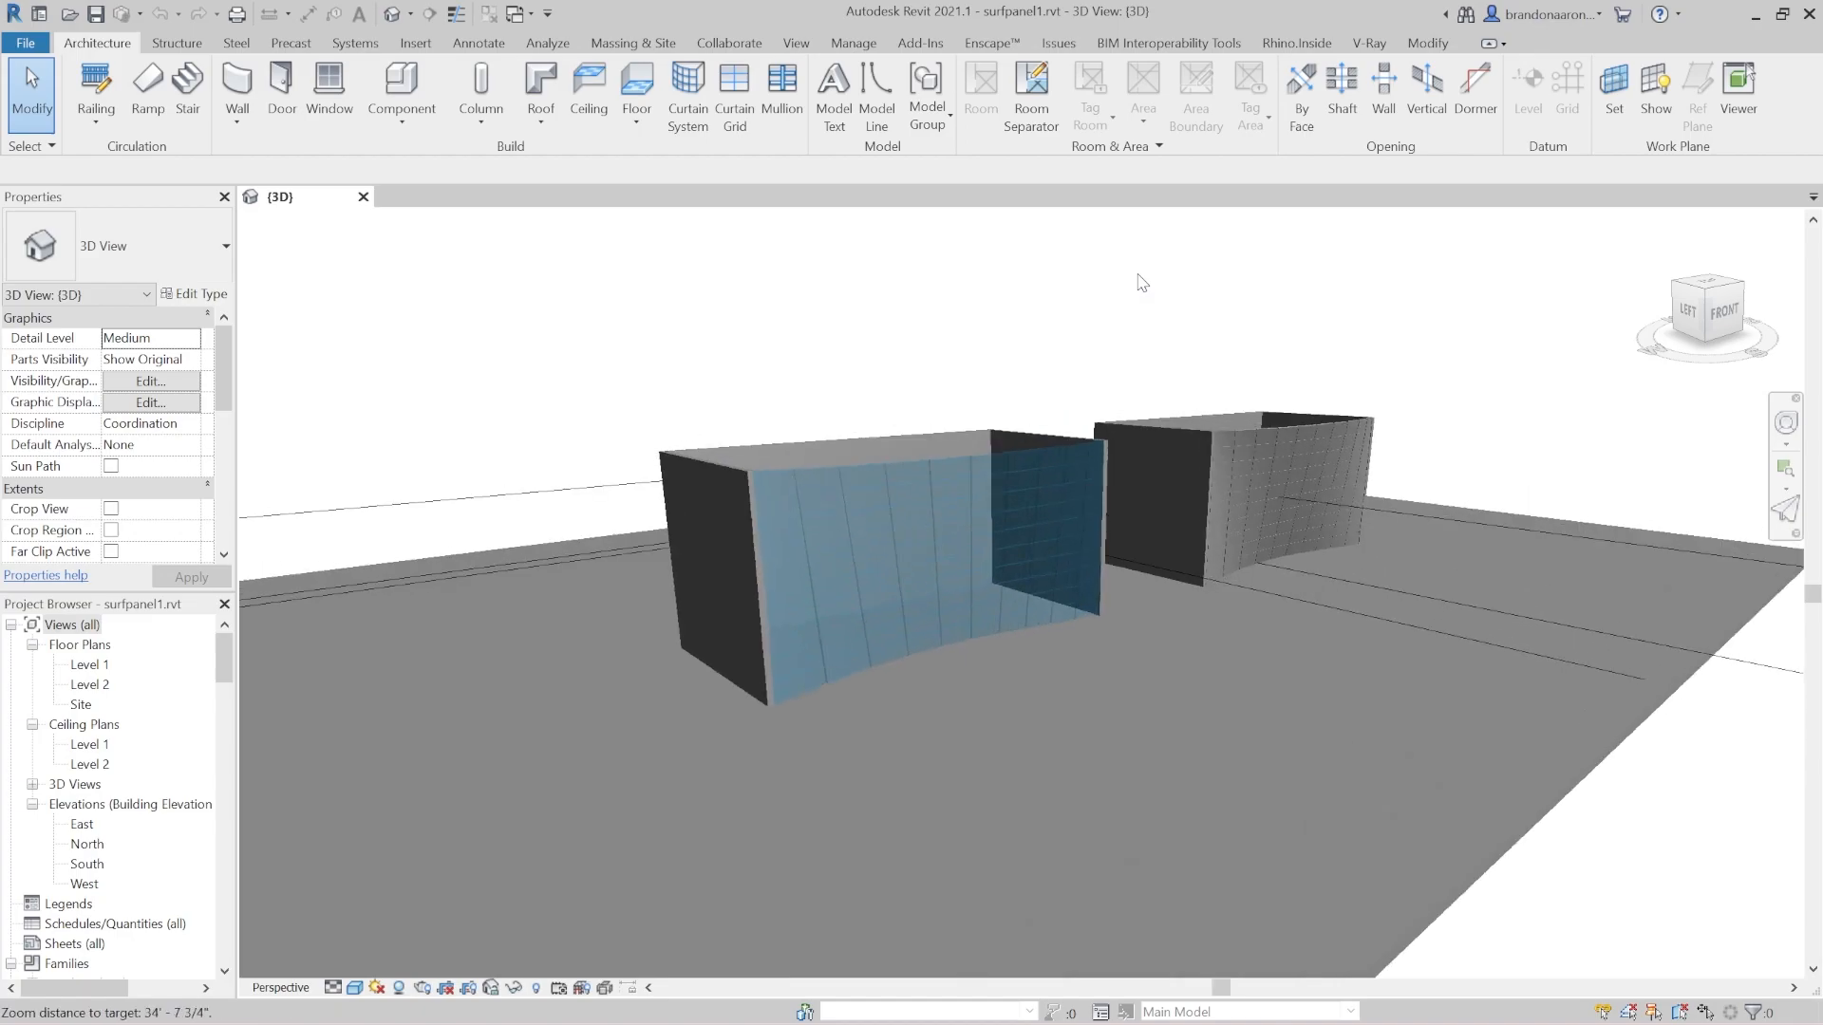
scroll(976, 579, up, 3)
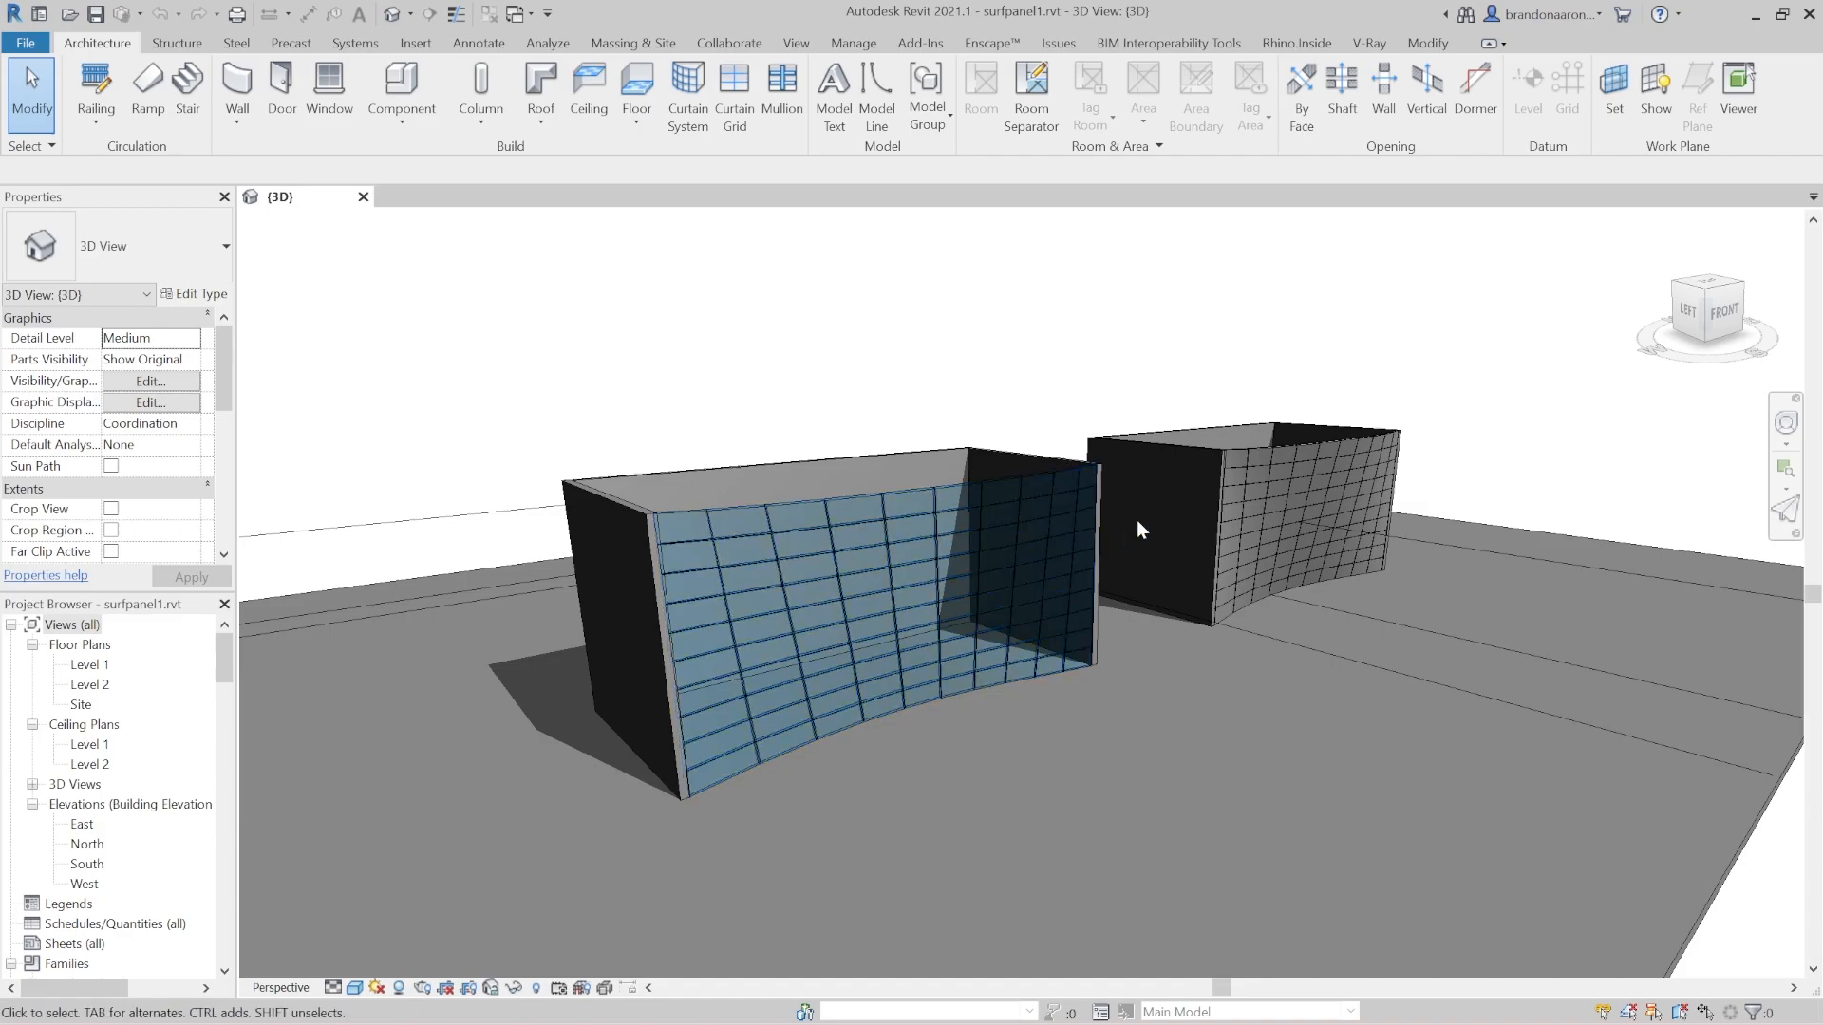
Start Rhino.Inside, dismissing the plug-in error and the Enscape welcome window.
click(1308, 44)
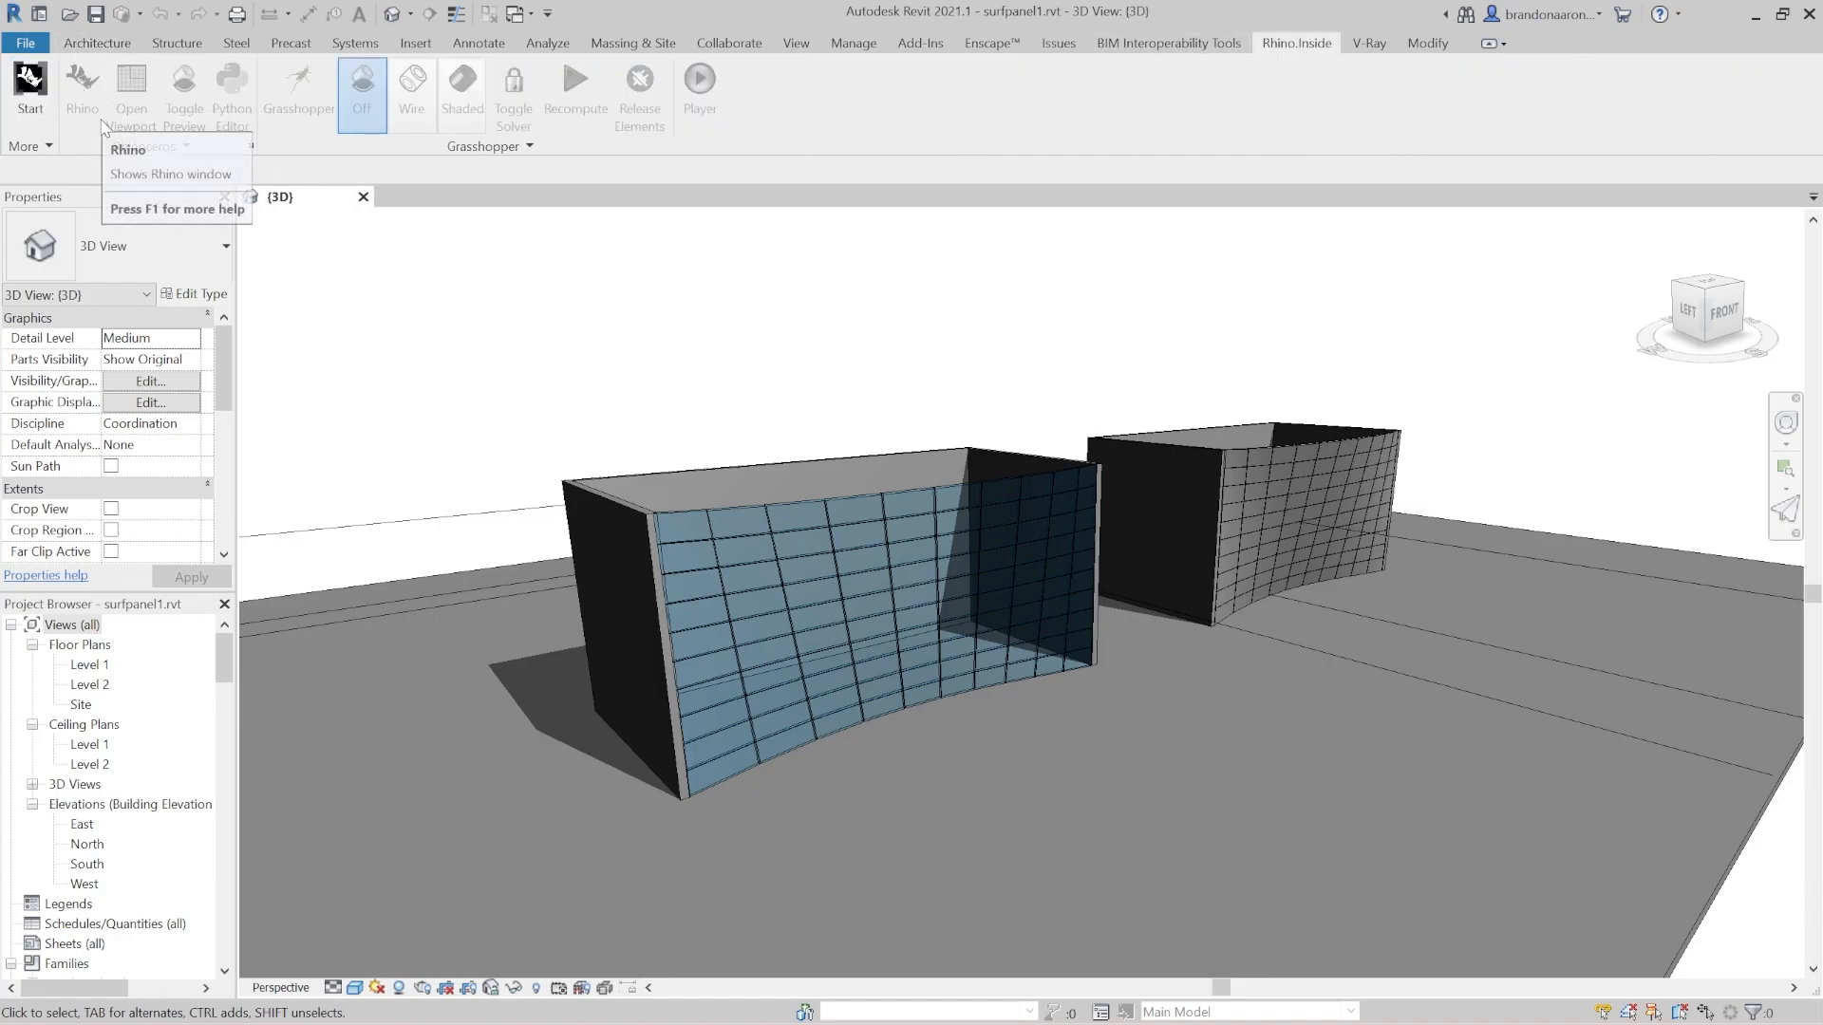
click(31, 95)
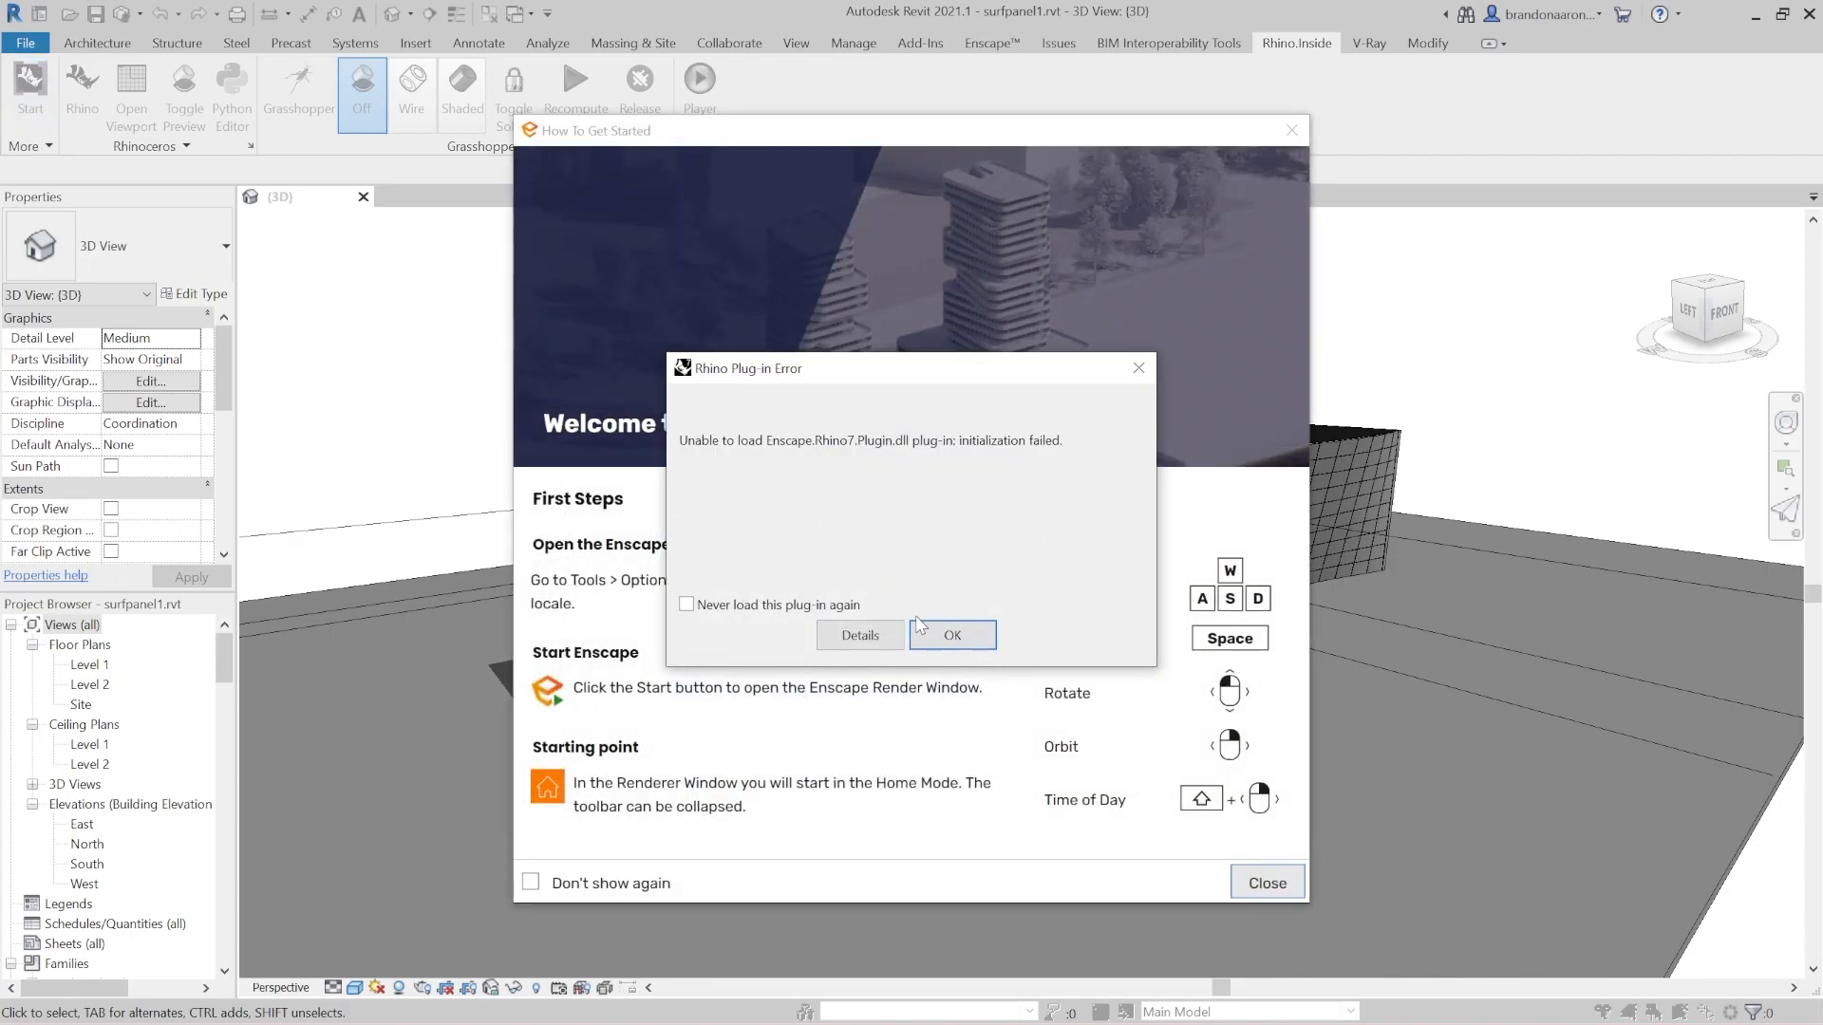
click(981, 651)
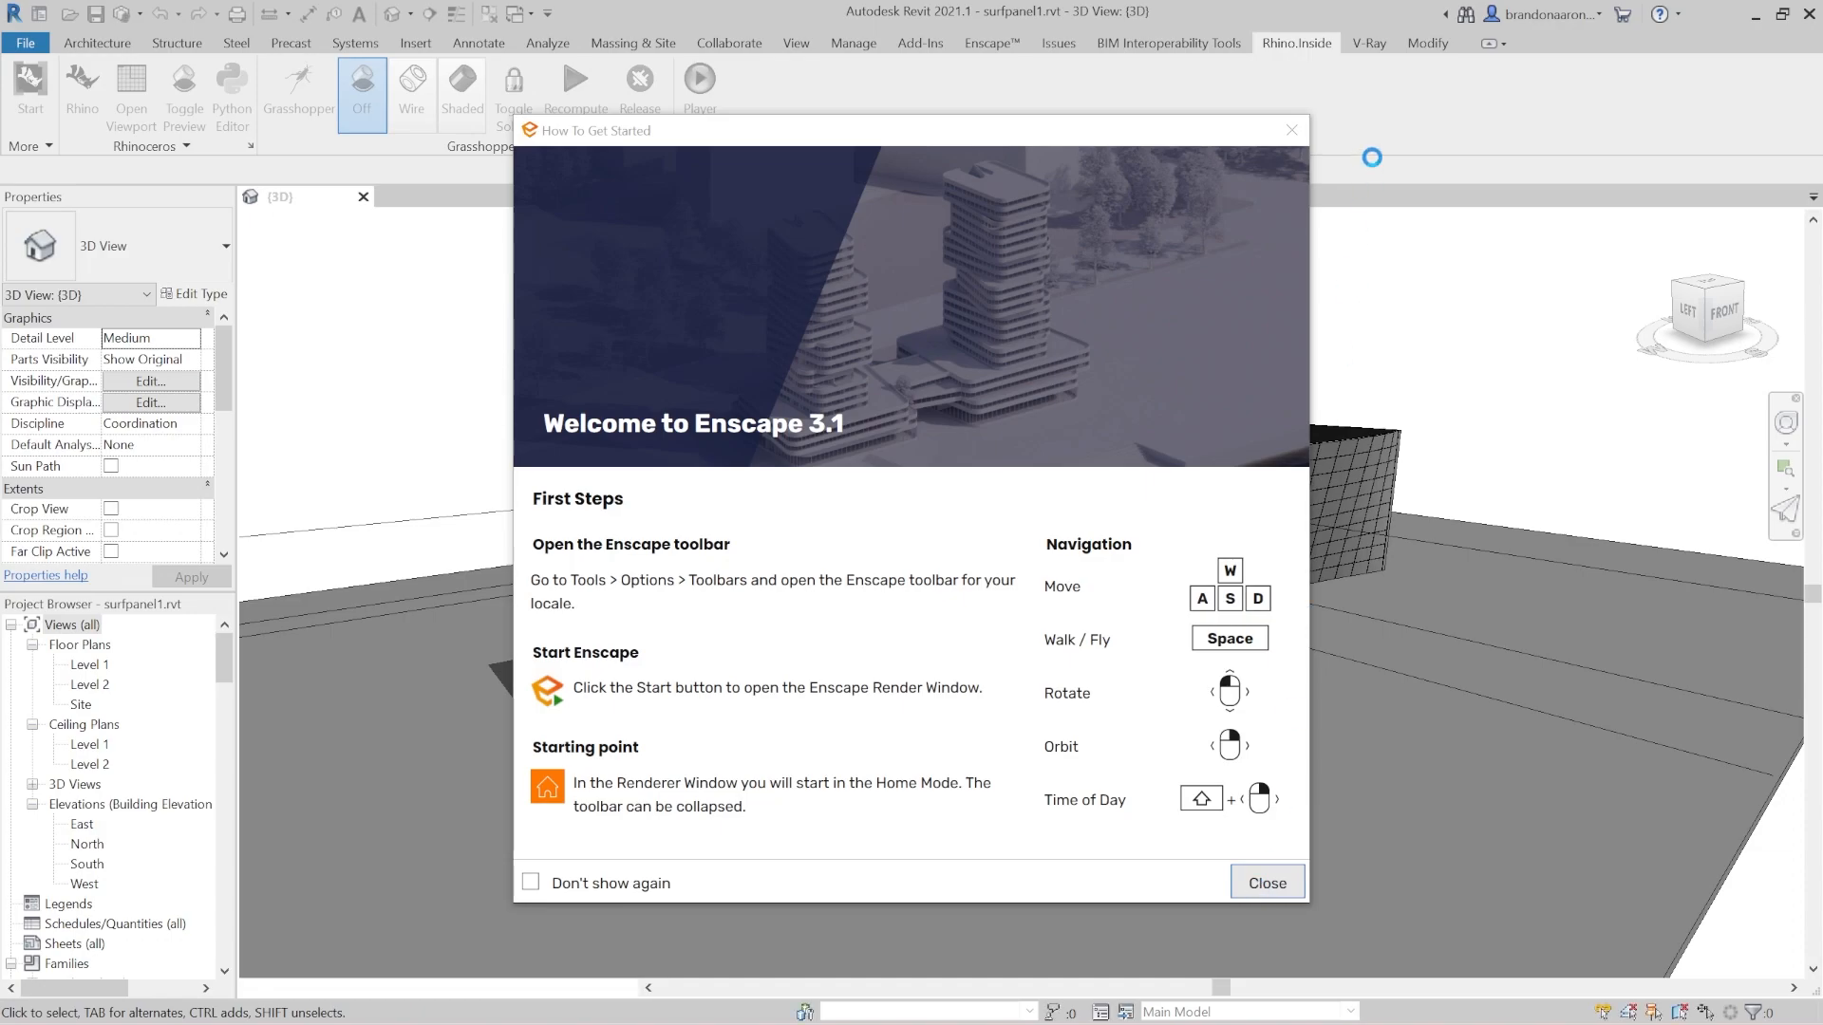
drag(999, 147, 997, 166)
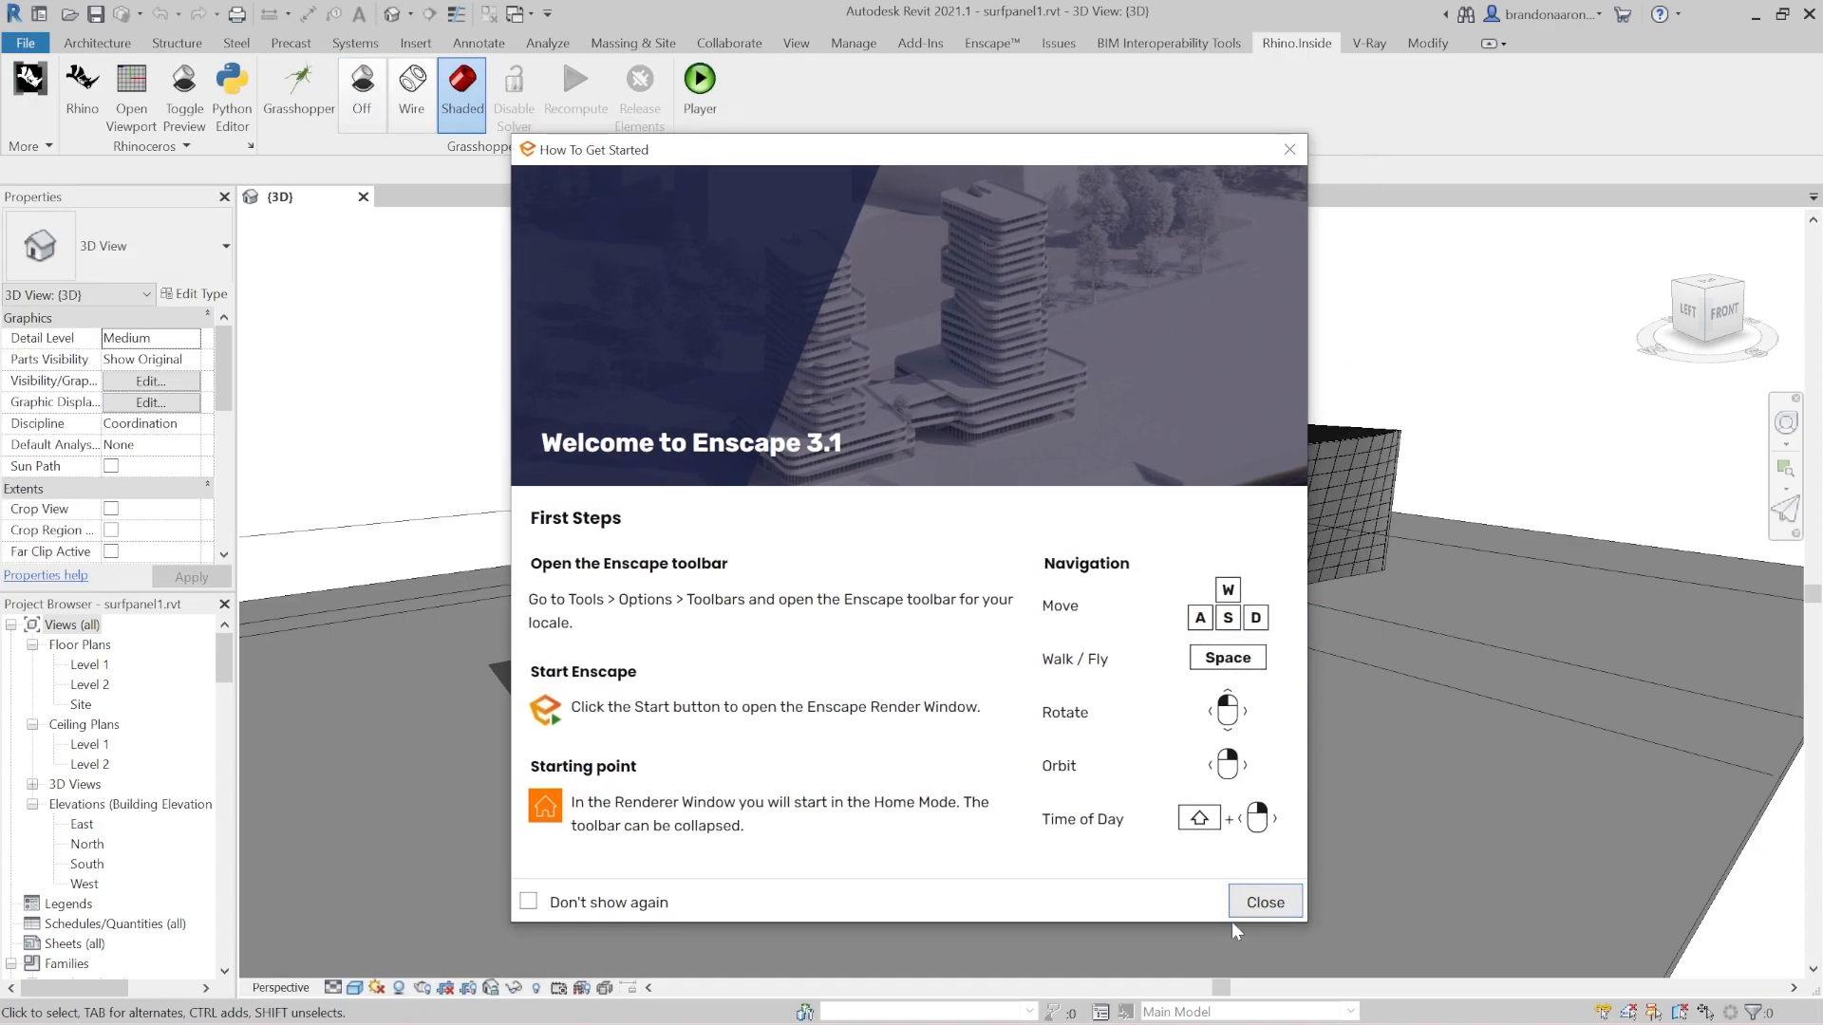
click(1265, 902)
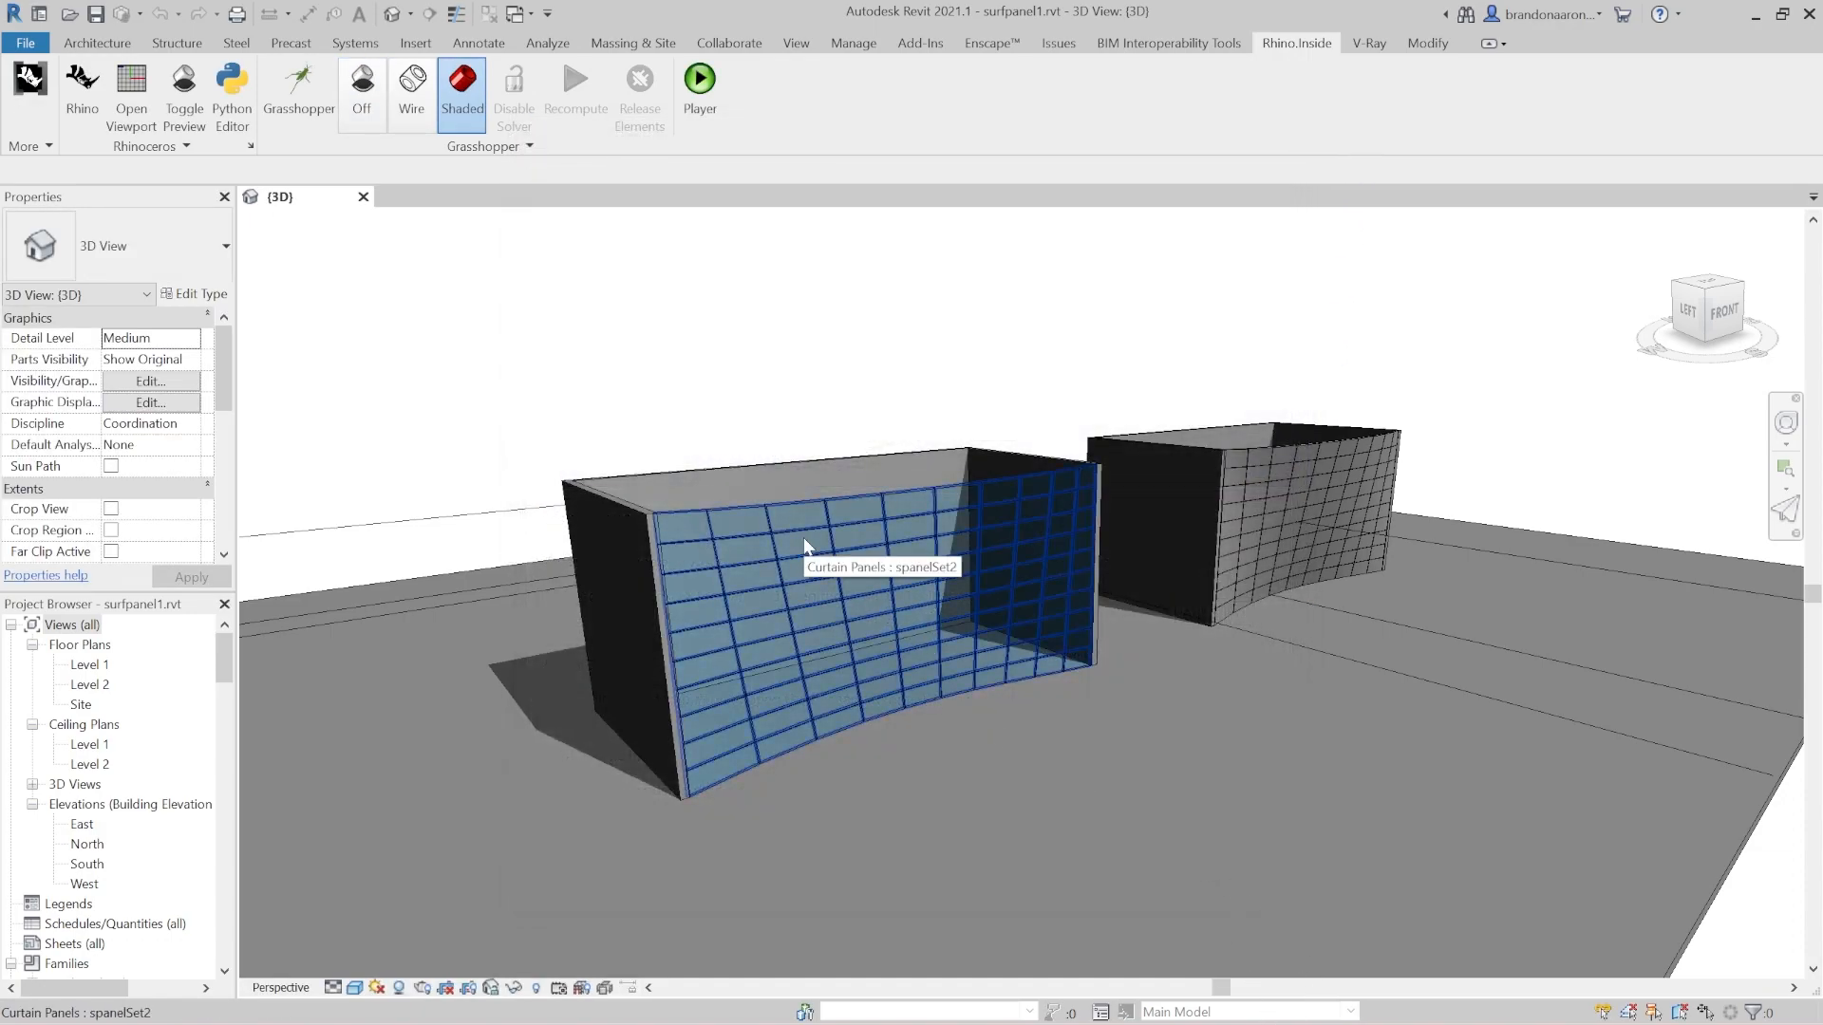
Open the recent project surfpanel2.rvt and bring the three-sided wall layout on Level 1 into view.
scroll(659, 511, up, 3)
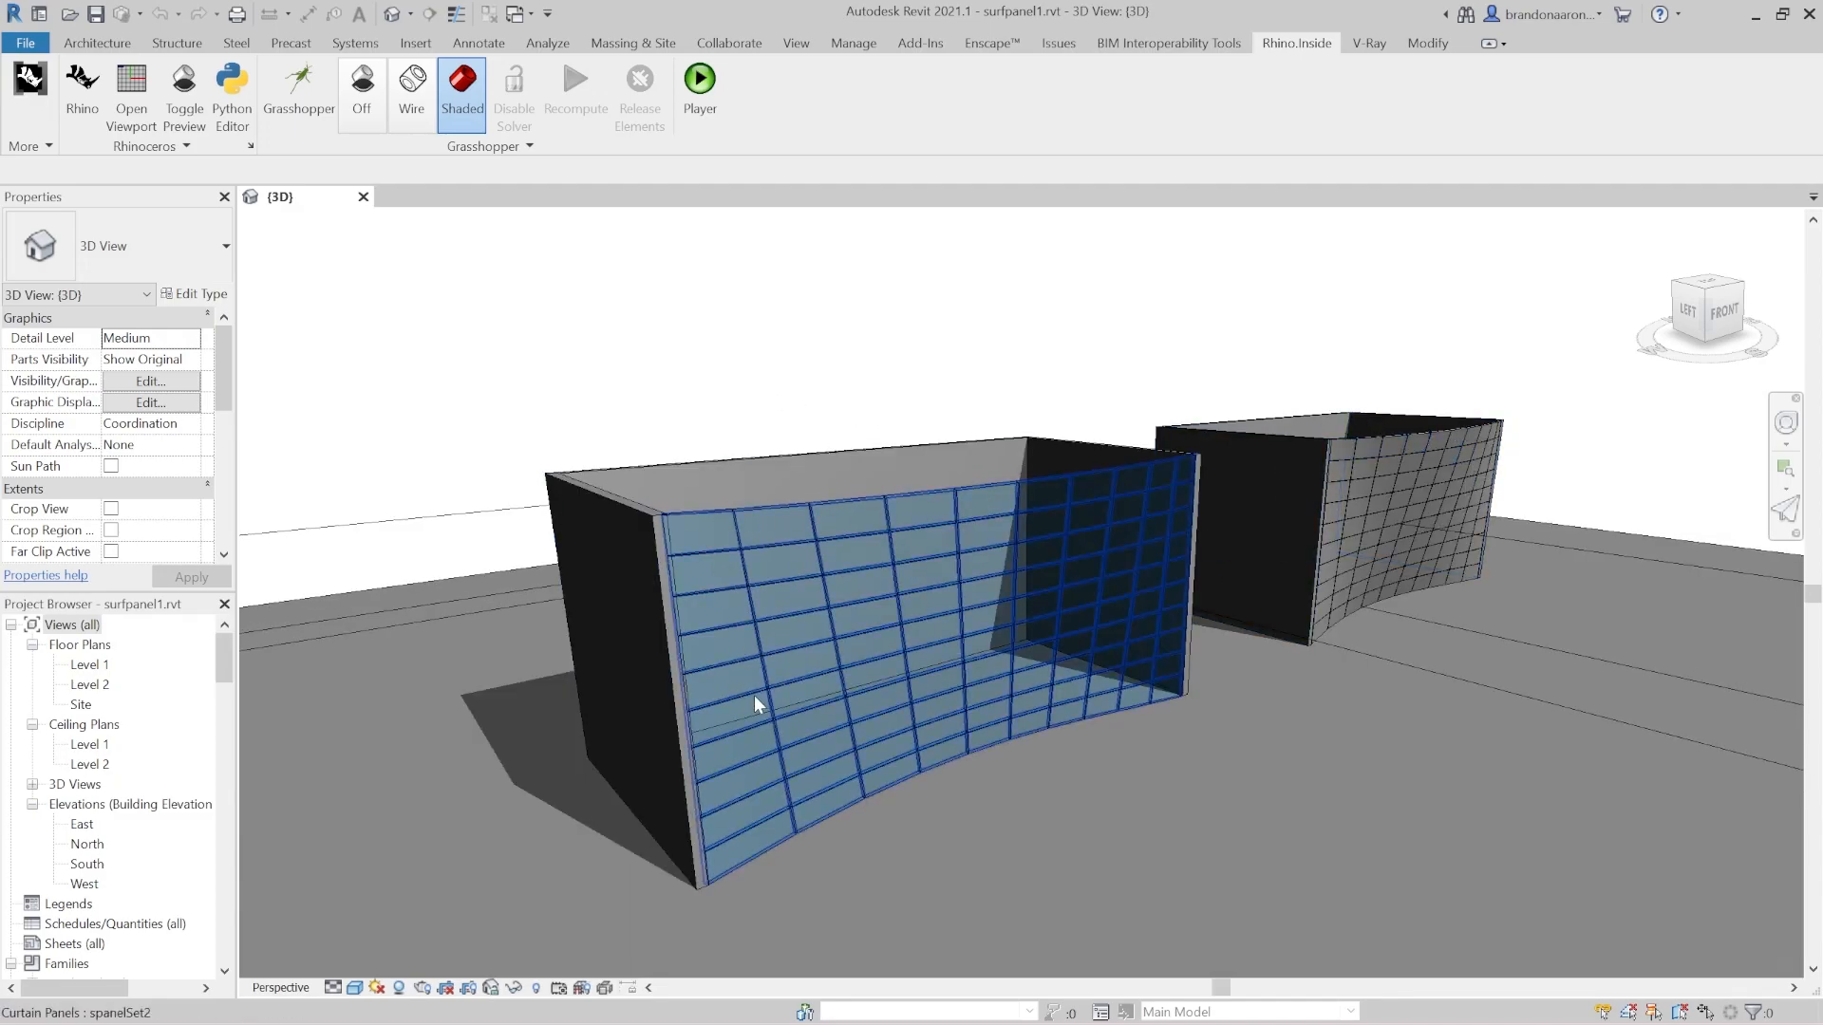
scroll(764, 688, down, 2)
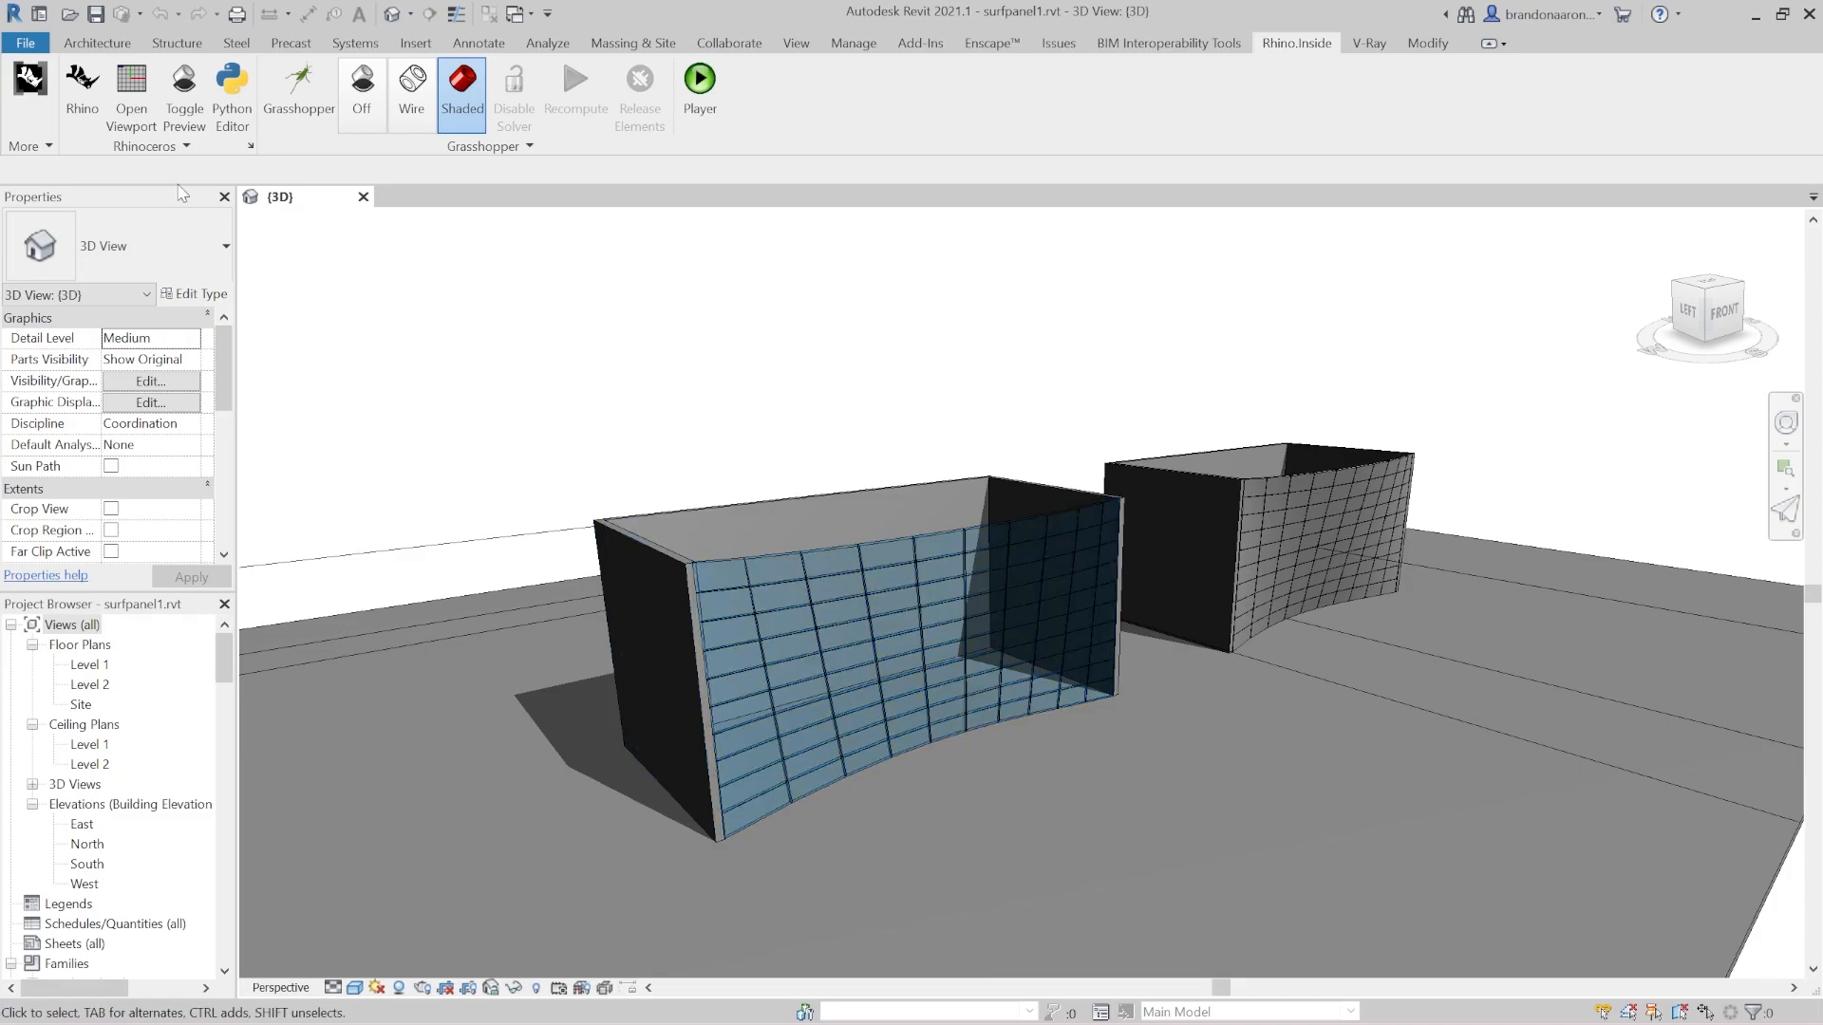
click(28, 45)
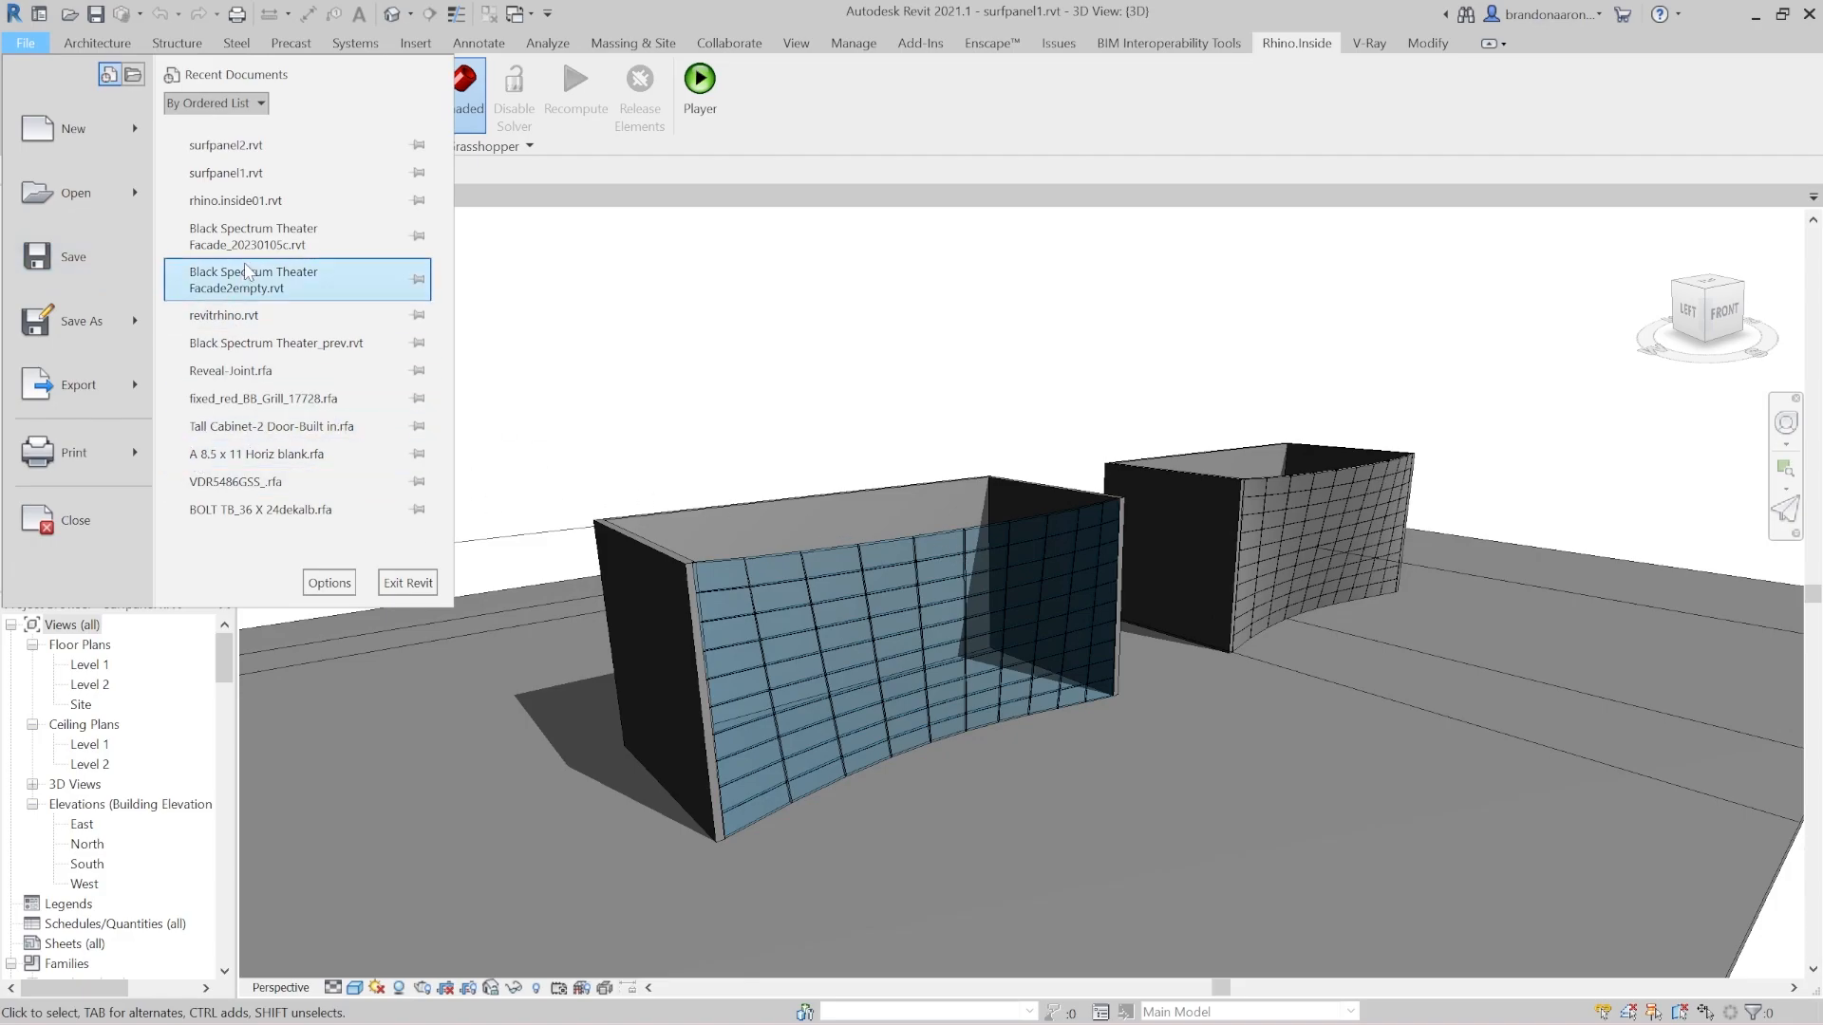
click(225, 146)
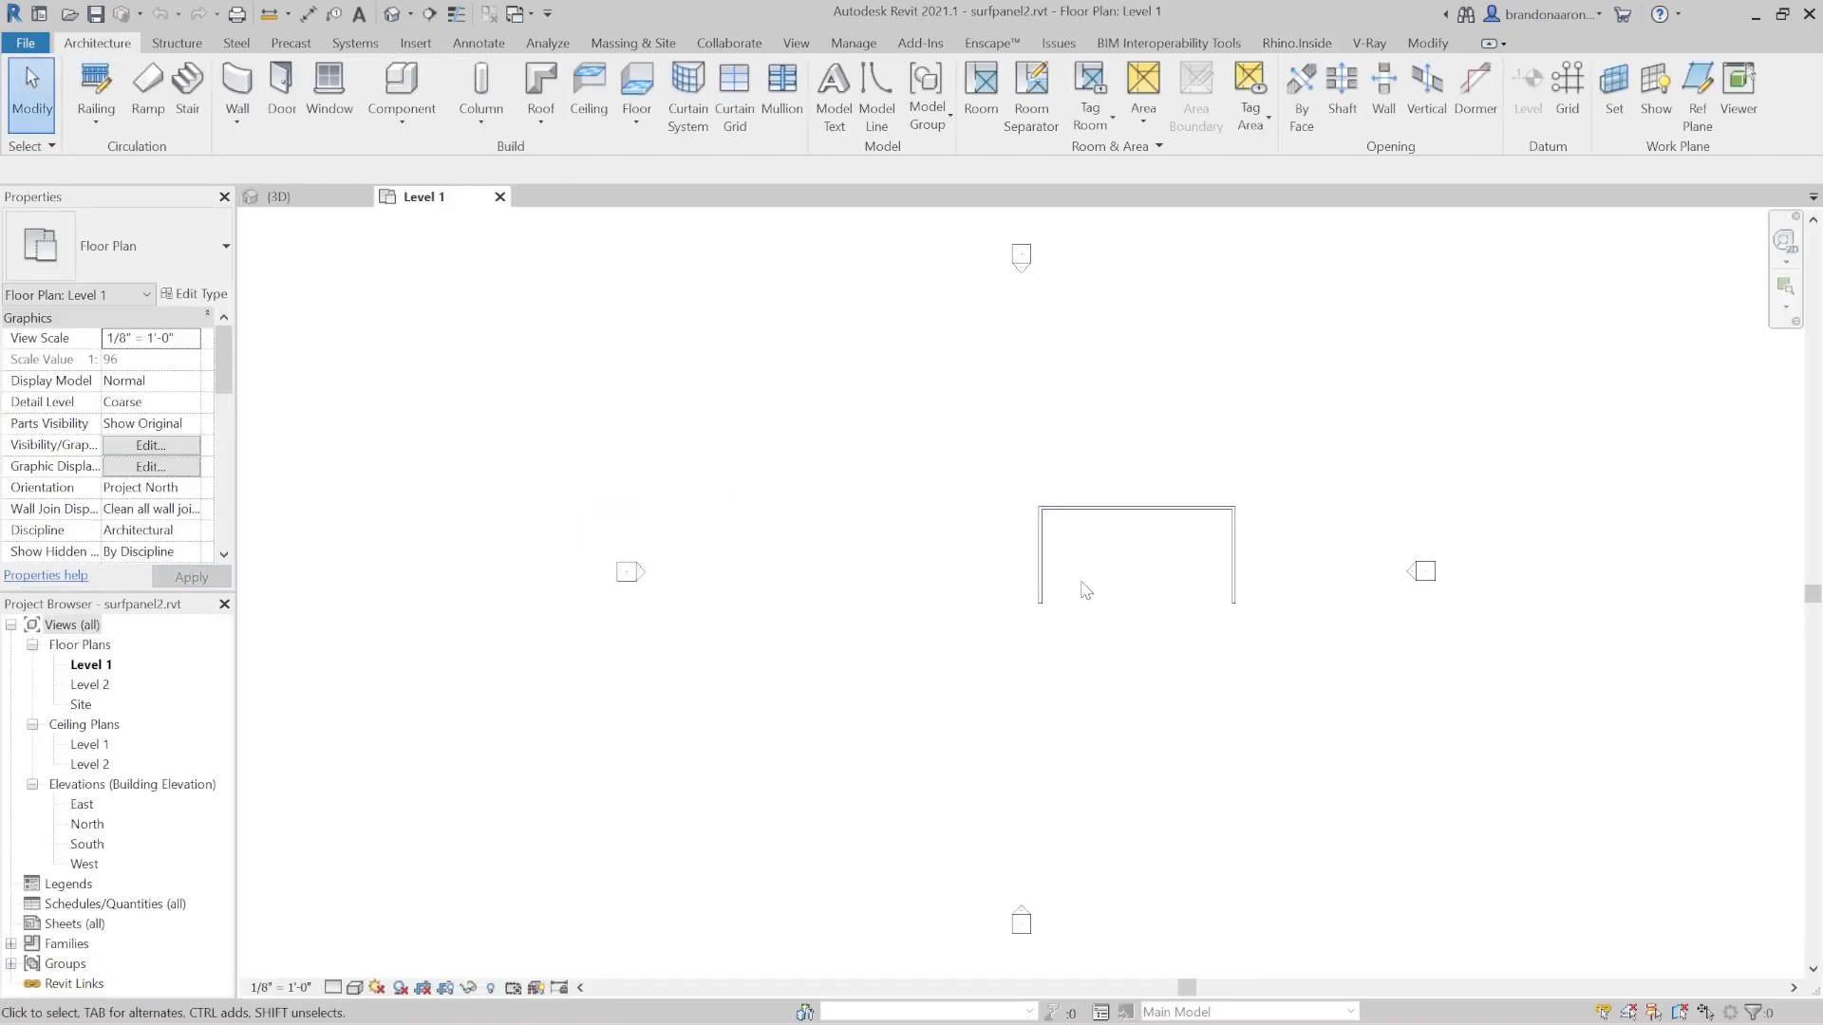
scroll(1204, 569, up, 5)
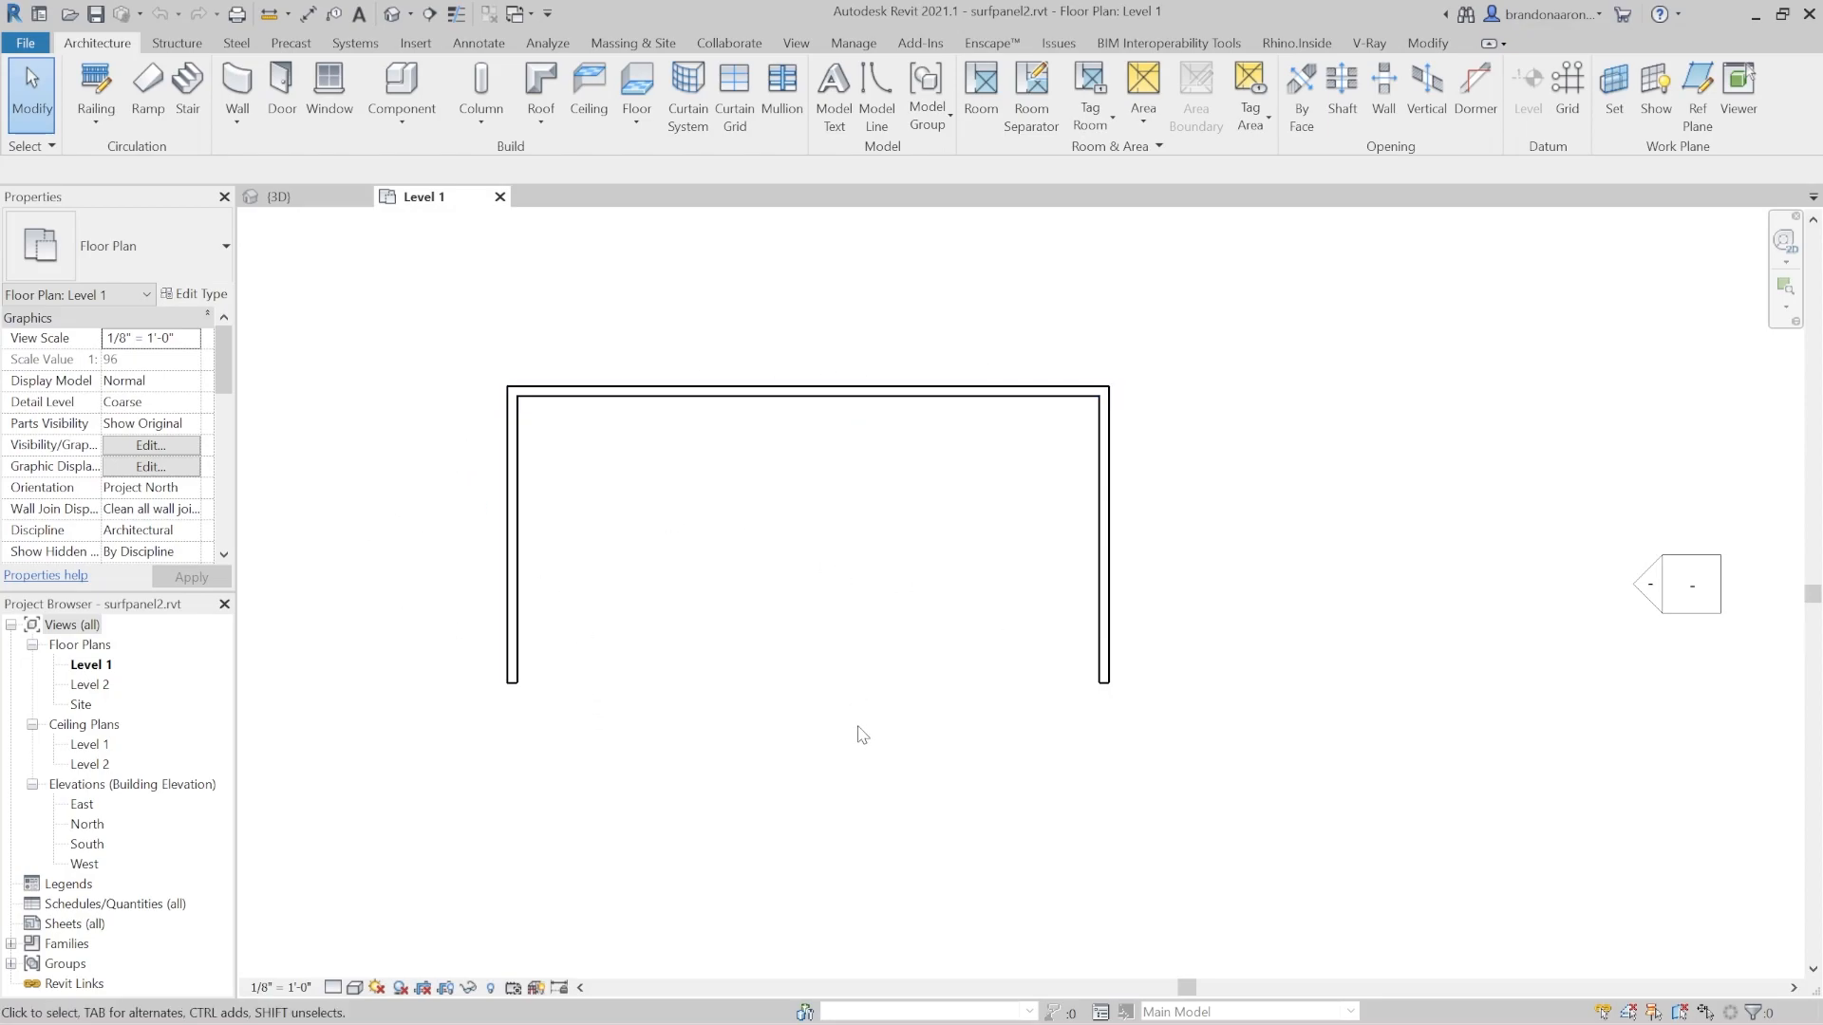
scroll(855, 732, down, 2)
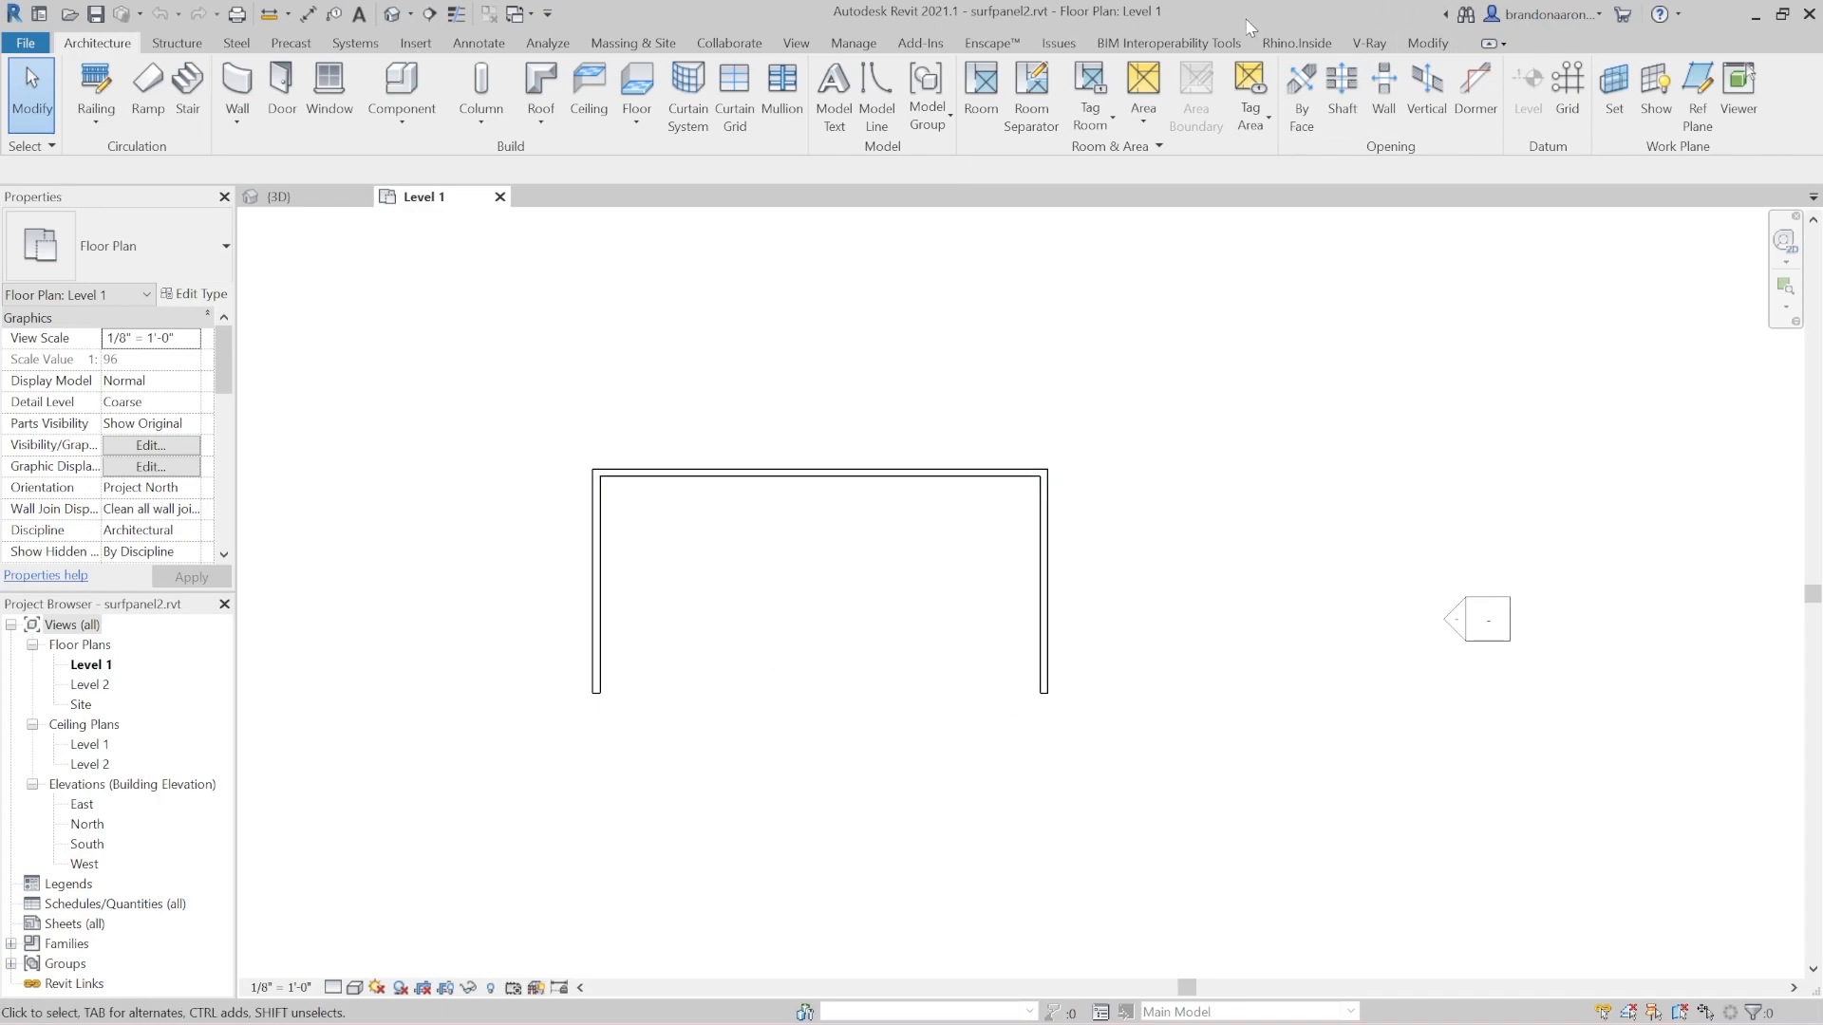
Show the Rhino window through Rhino.Inside and shift it slightly over the Revit project.
click(1297, 43)
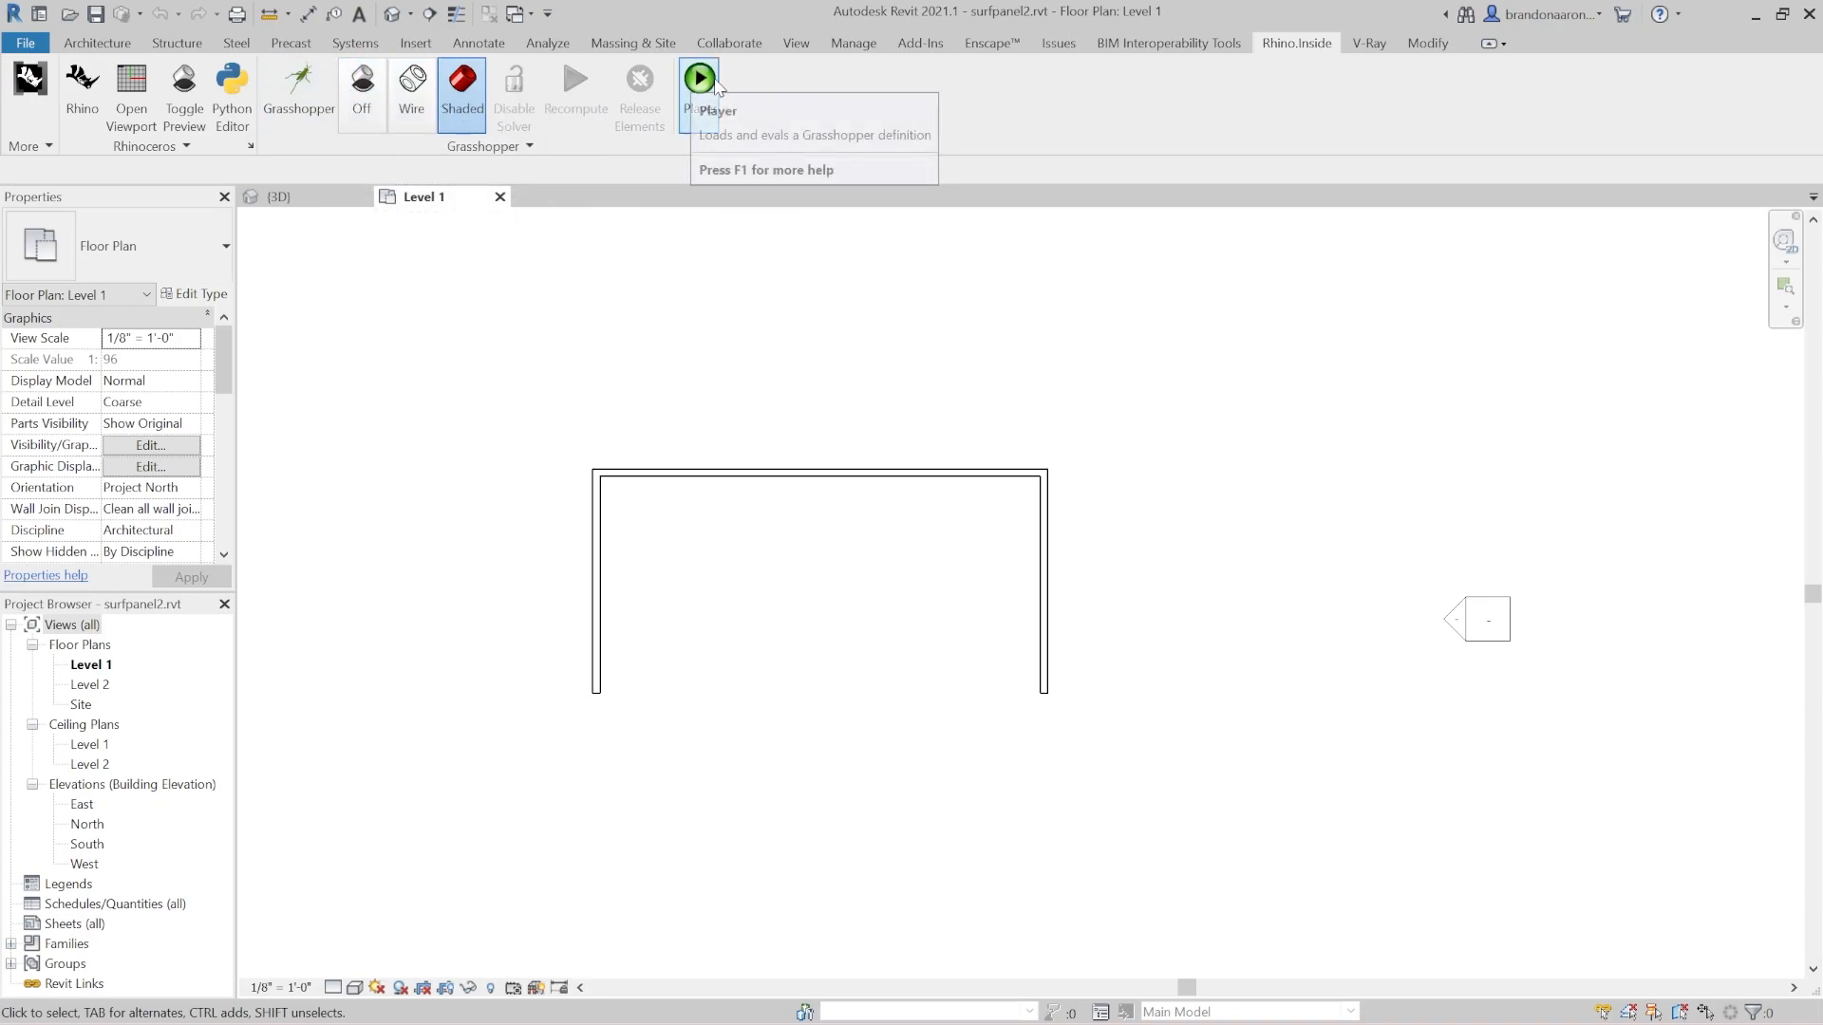
click(81, 95)
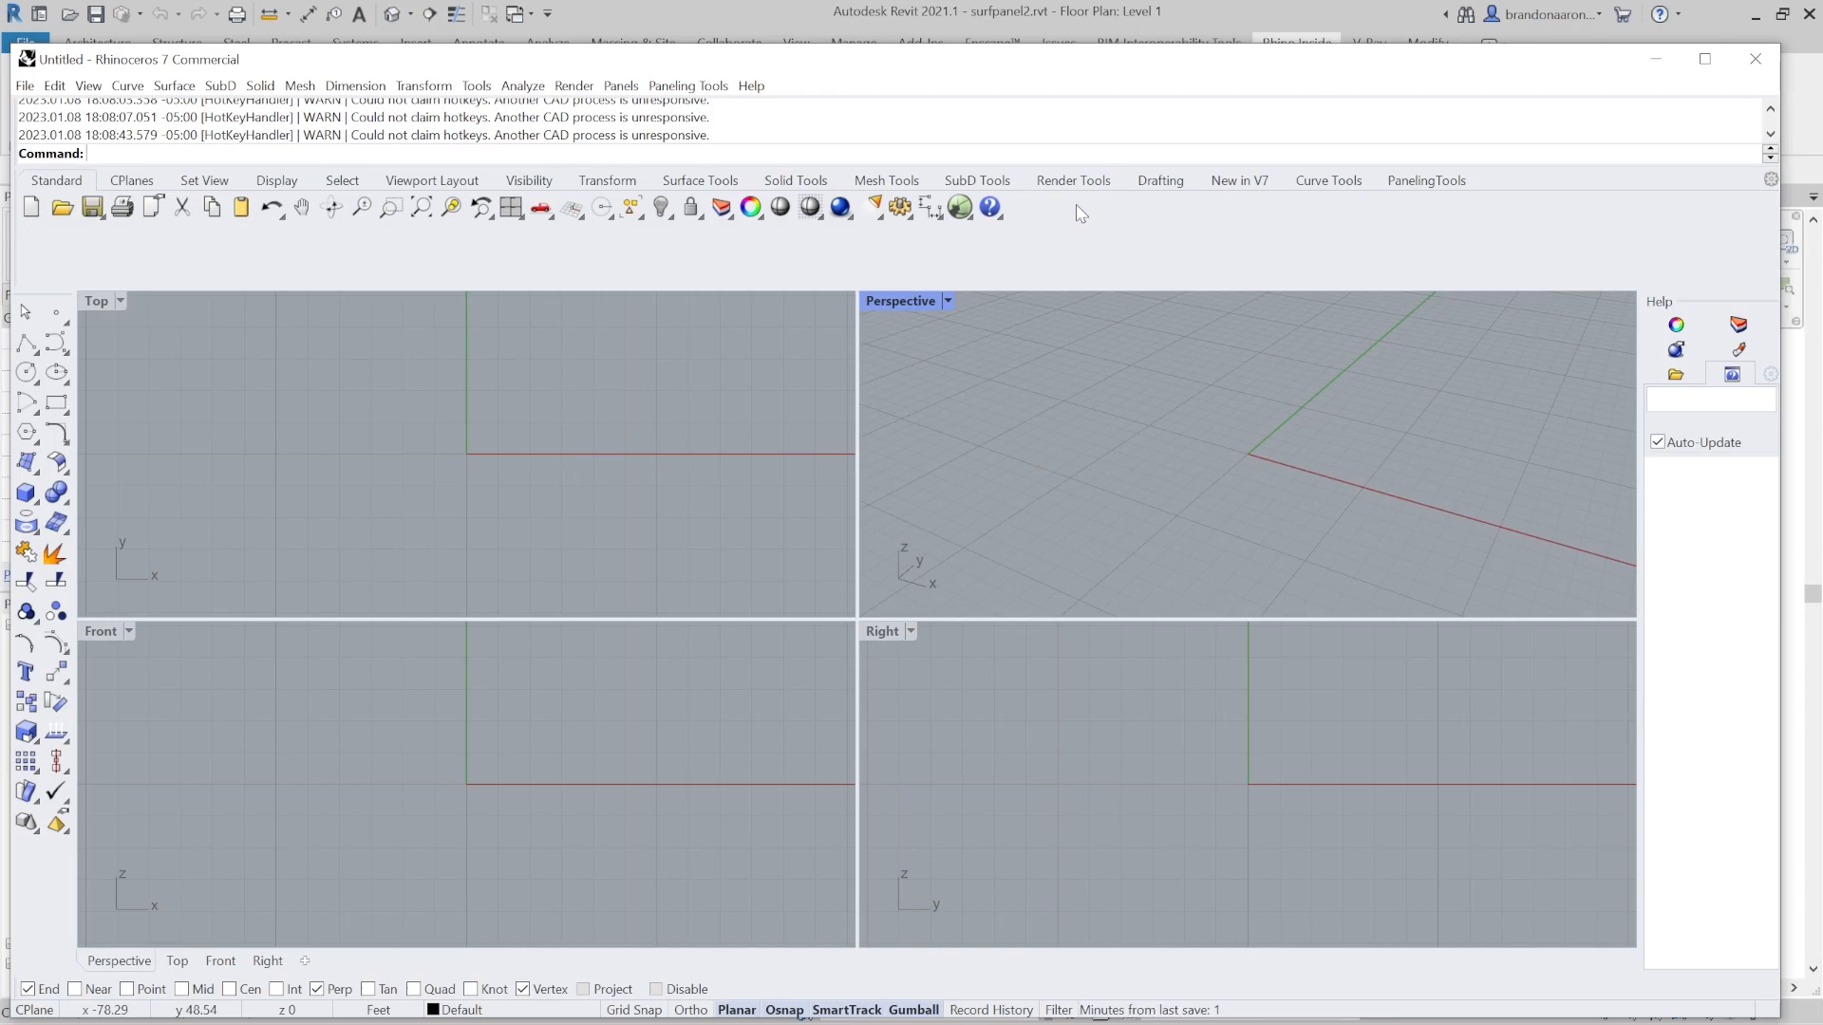
drag(971, 67, 991, 63)
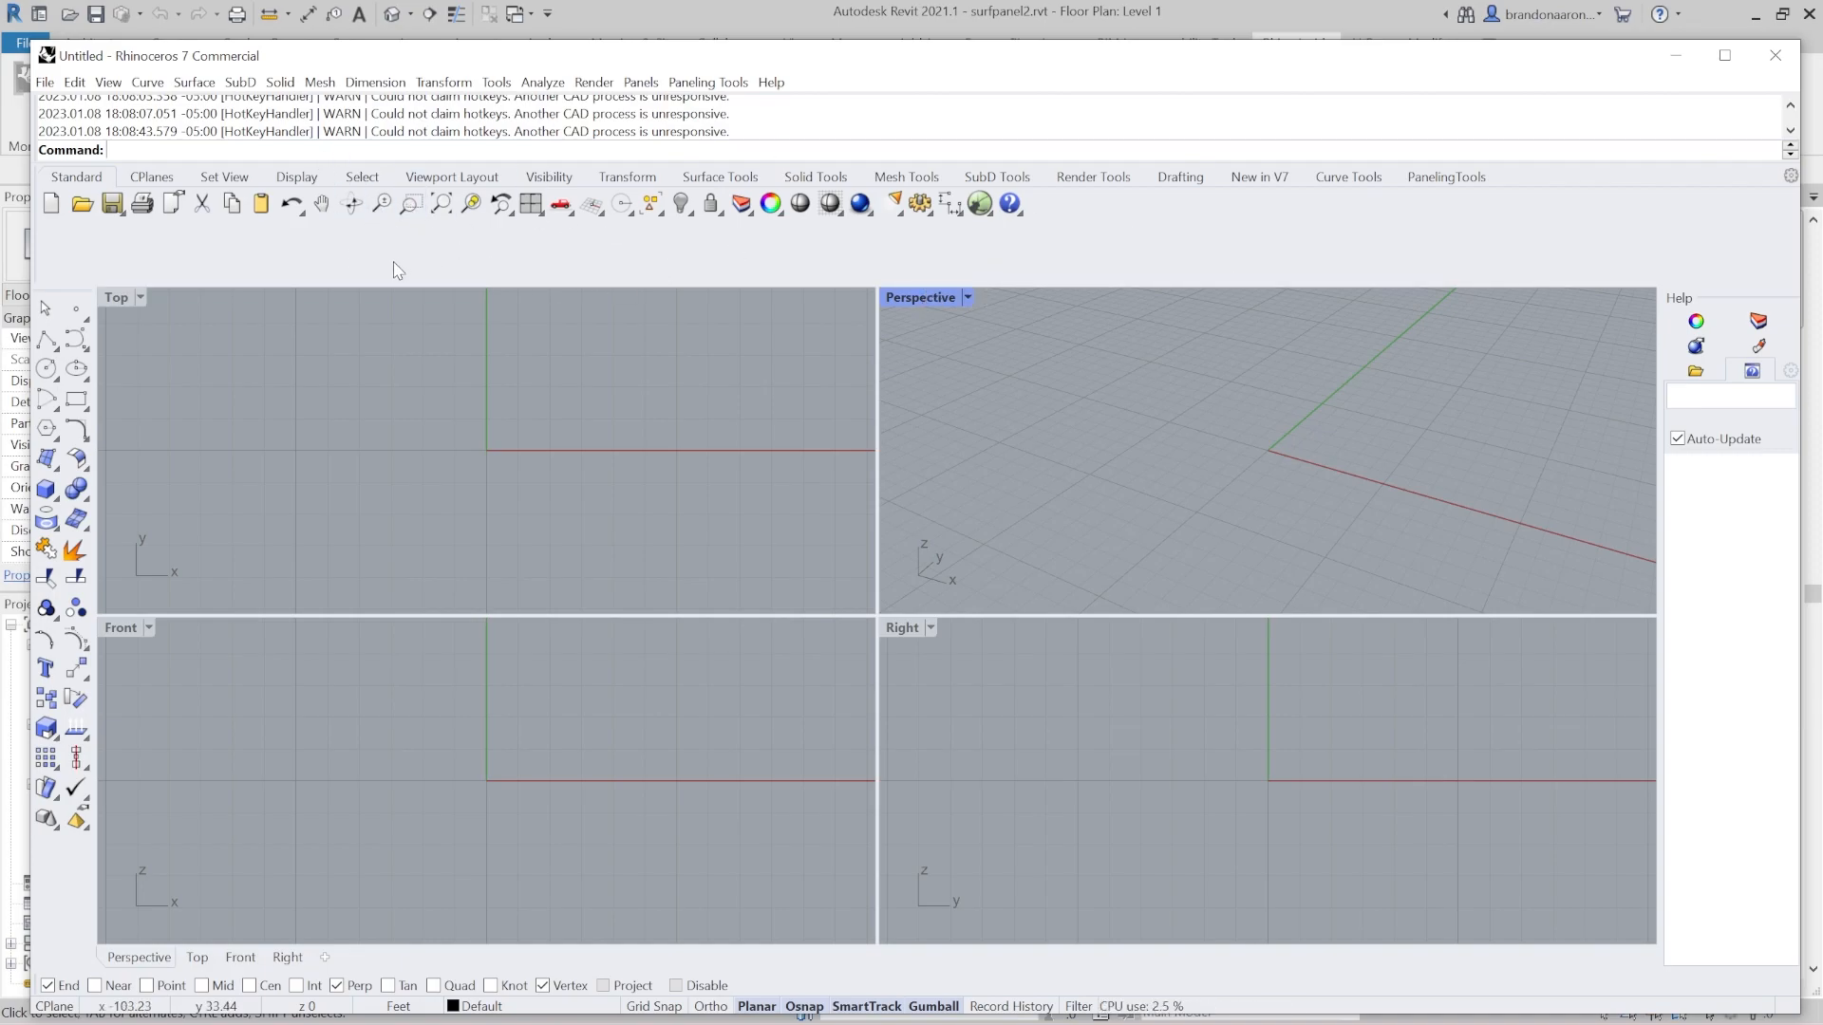
Open the recent Rhino file surfpanel1.3dm and resolve the units mismatch with Use Feet like Revit.
click(44, 83)
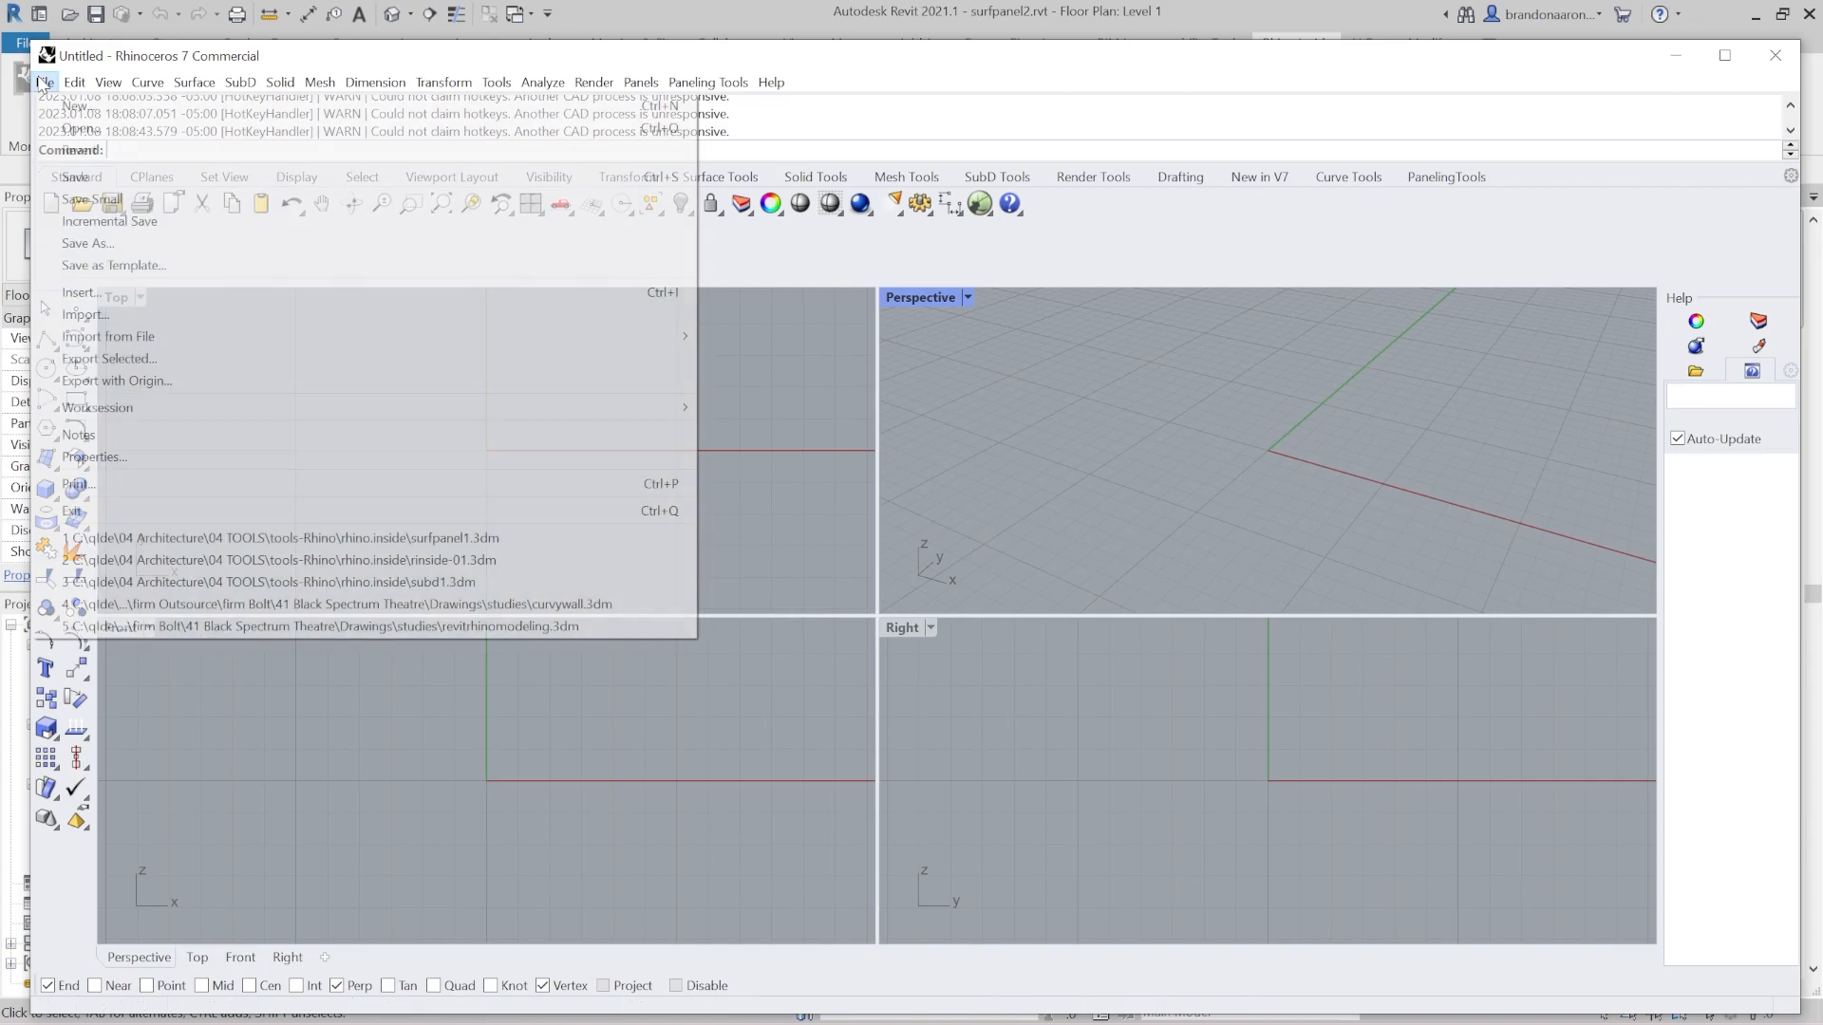
click(308, 538)
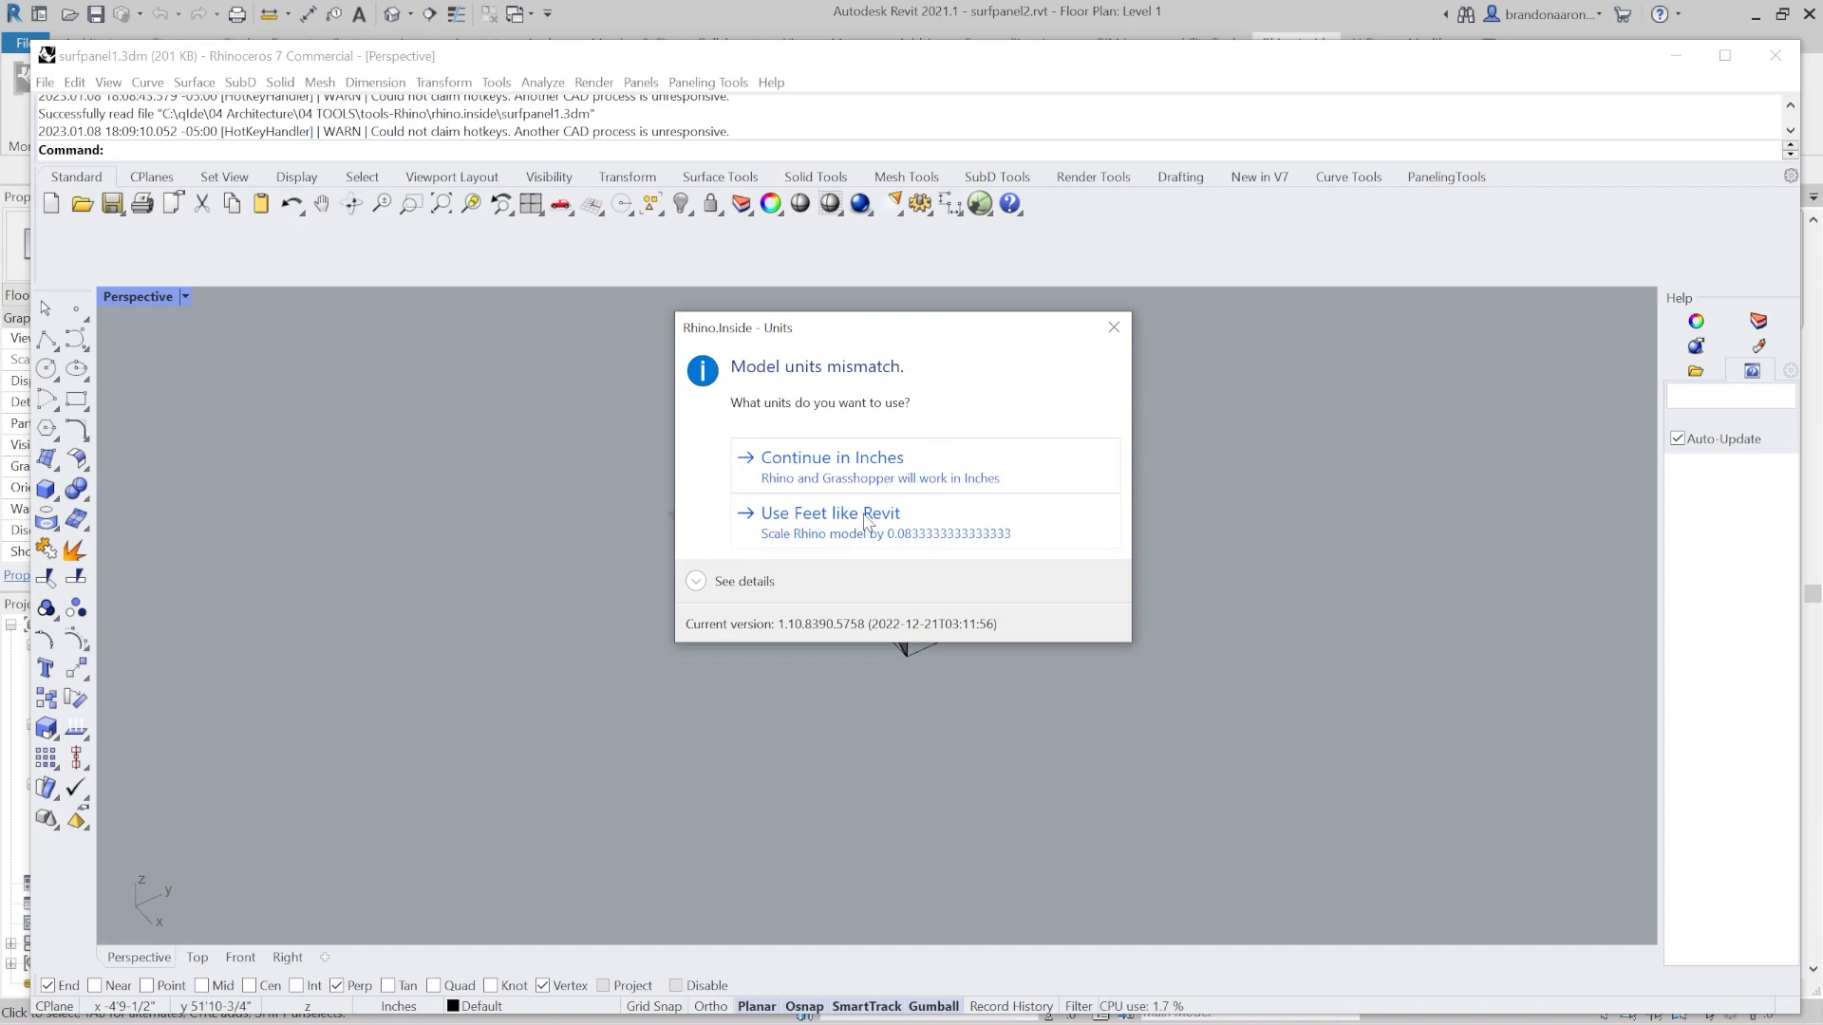
click(829, 513)
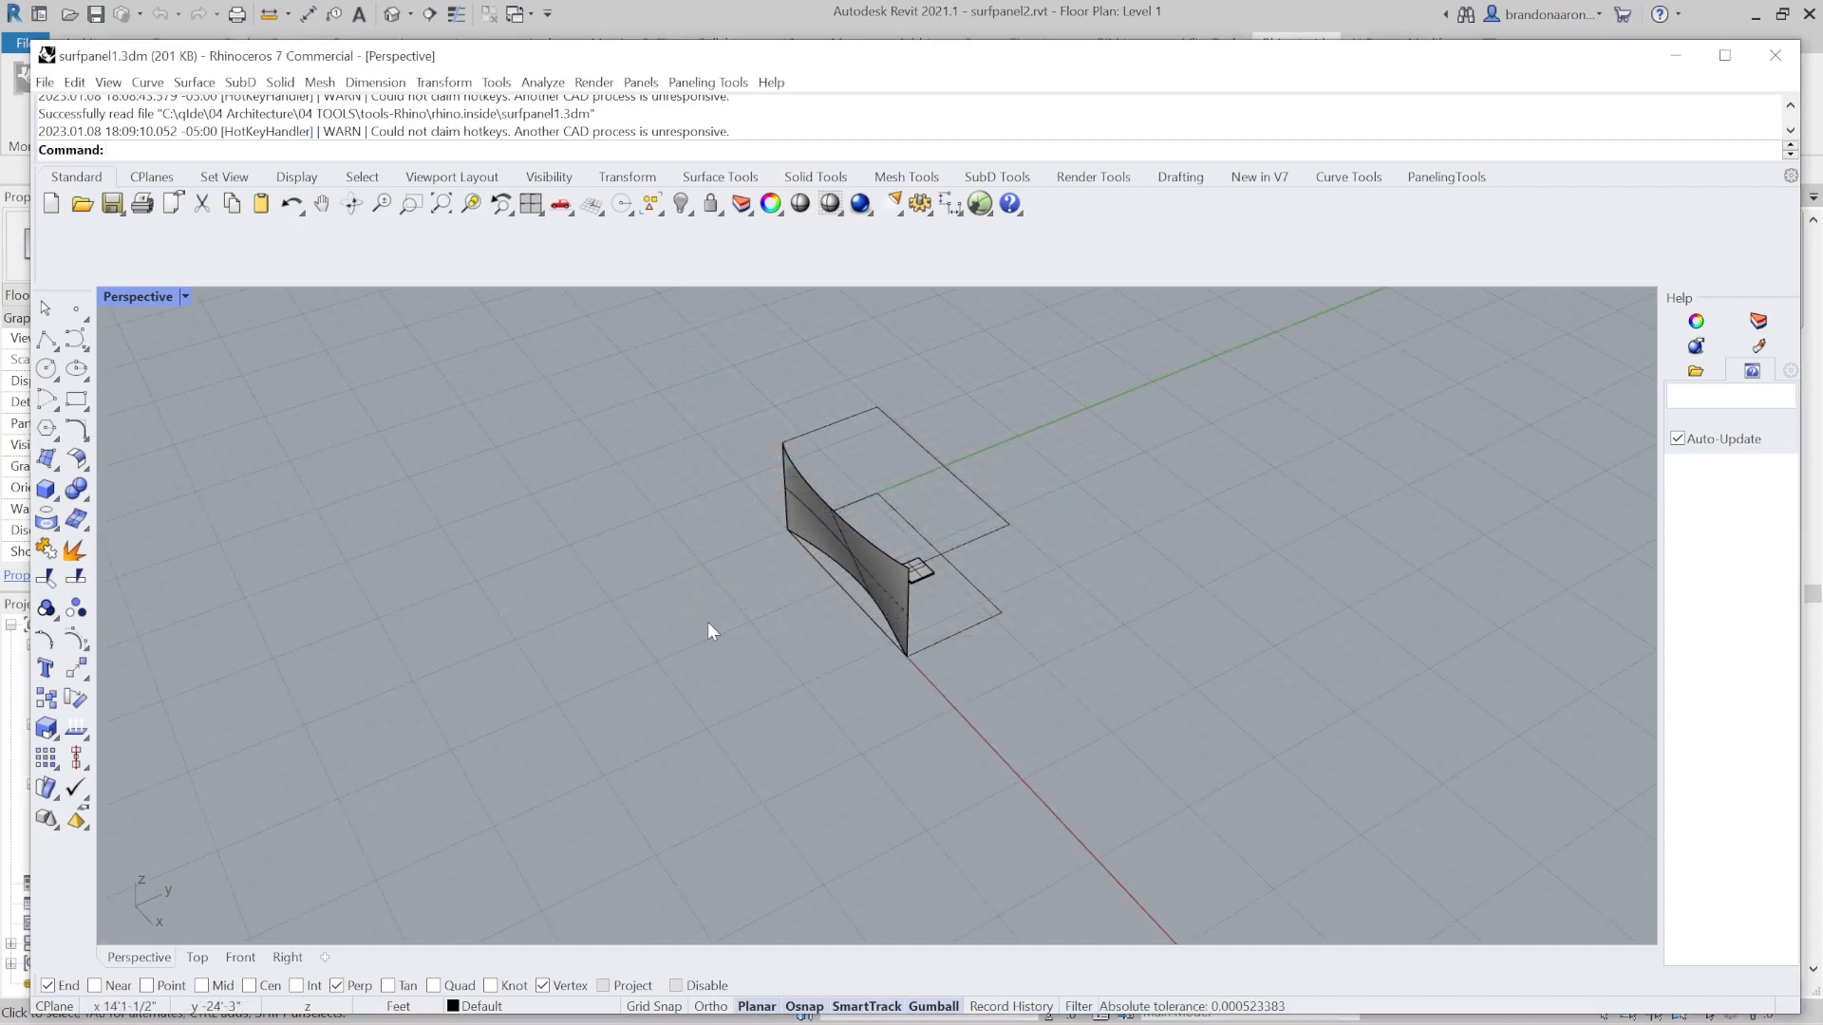
Measure the length of the upper rectangular outline's long rear edge with the Distance command.
scroll(1094, 602, up, 5)
text(Distance)
key(Return)
scroll(1010, 594, up, 3)
click(886, 613)
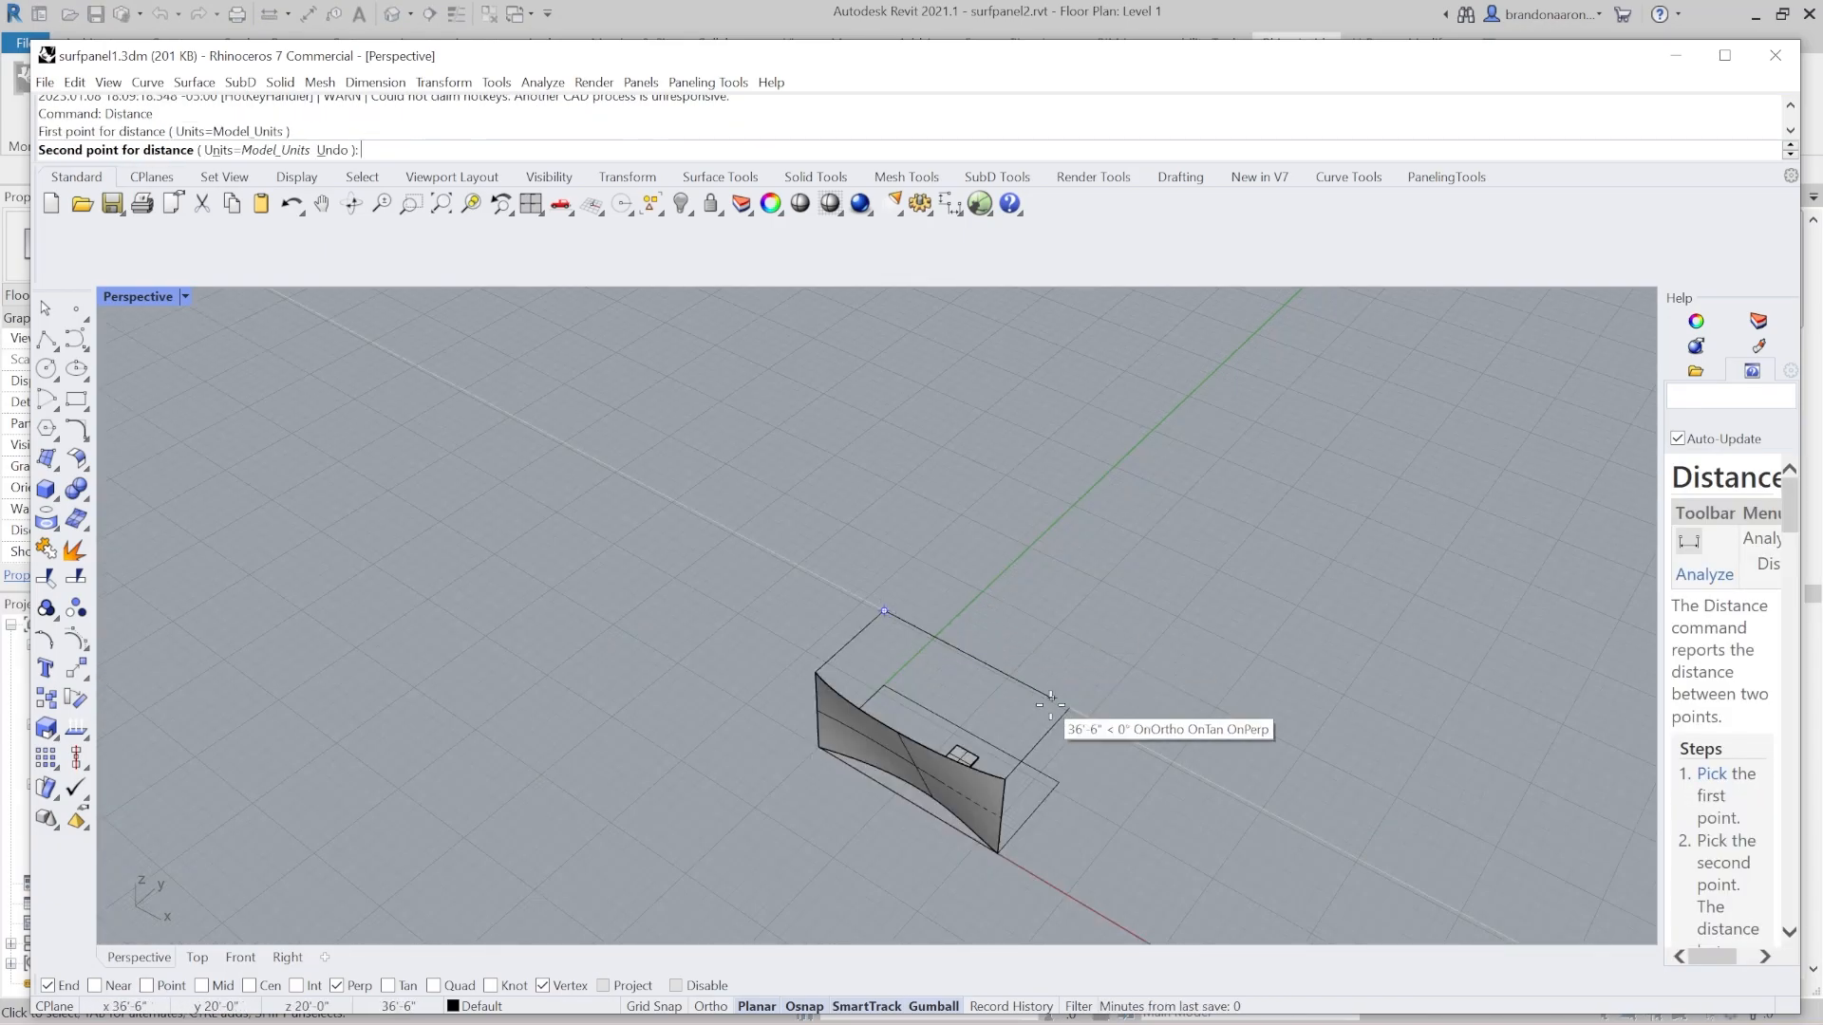
click(1068, 710)
scroll(954, 606, down, 4)
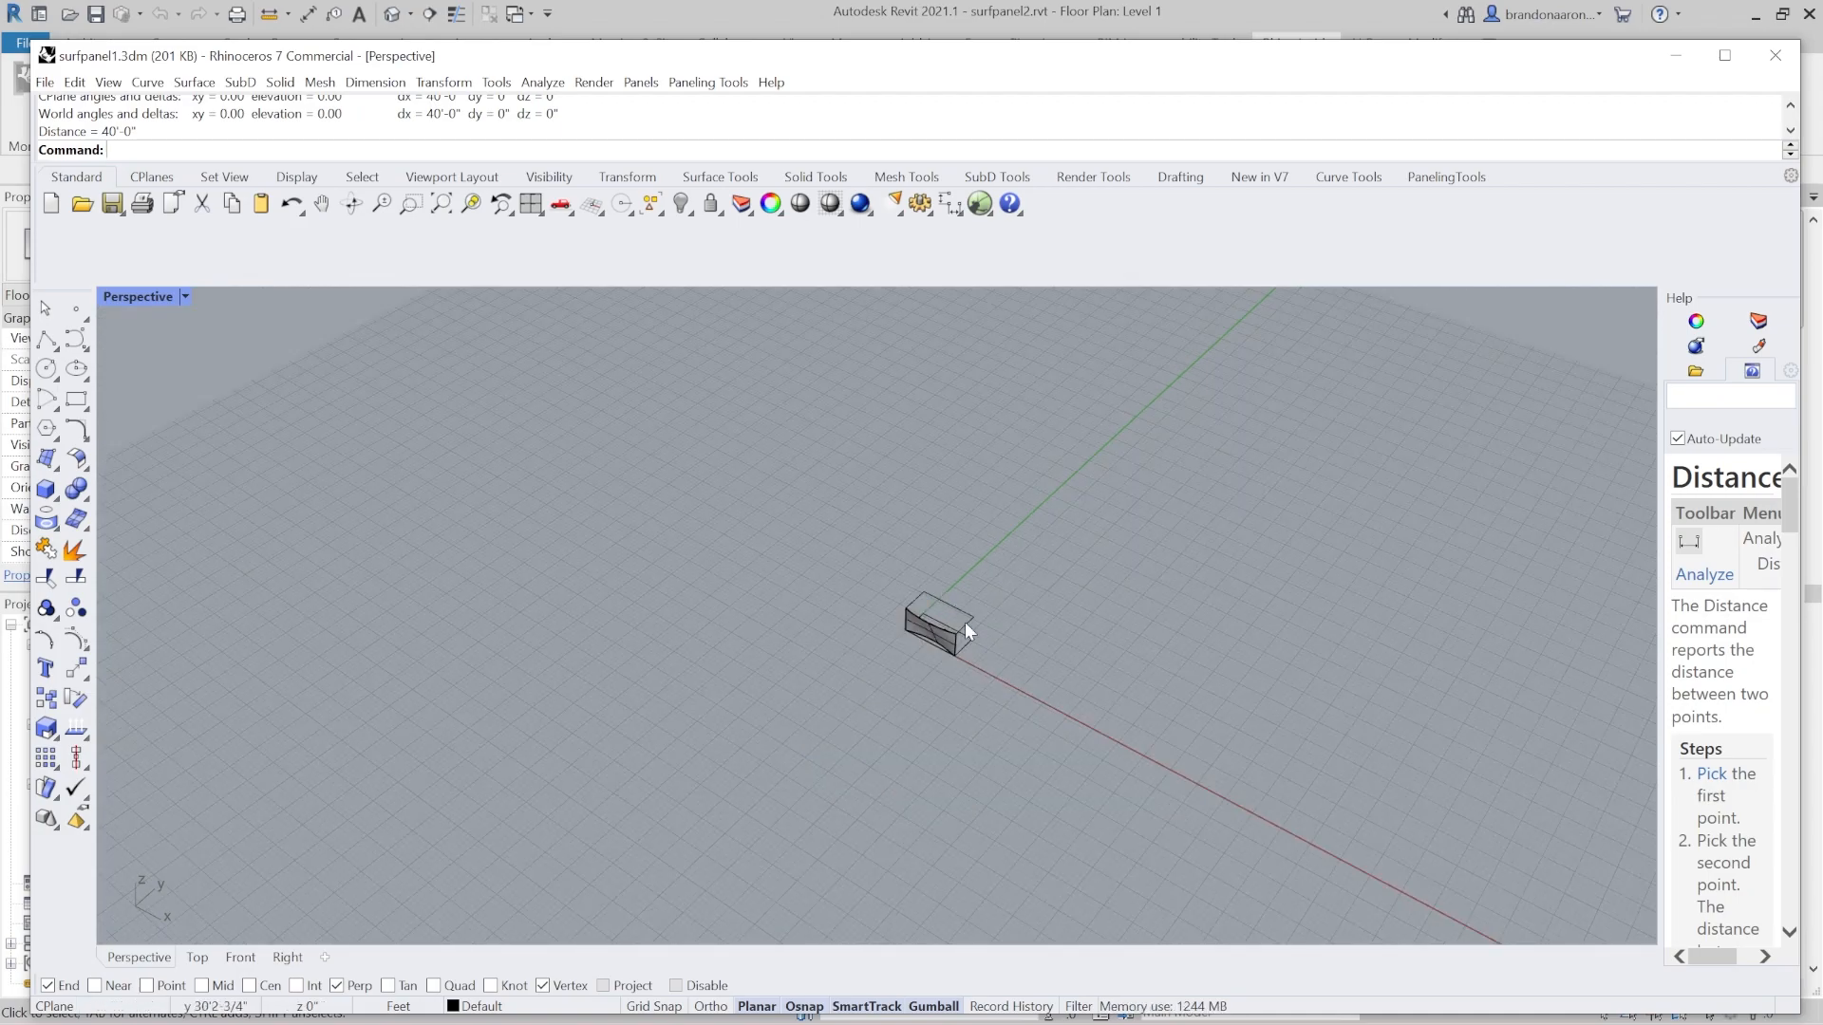
scroll(1011, 646, up, 4)
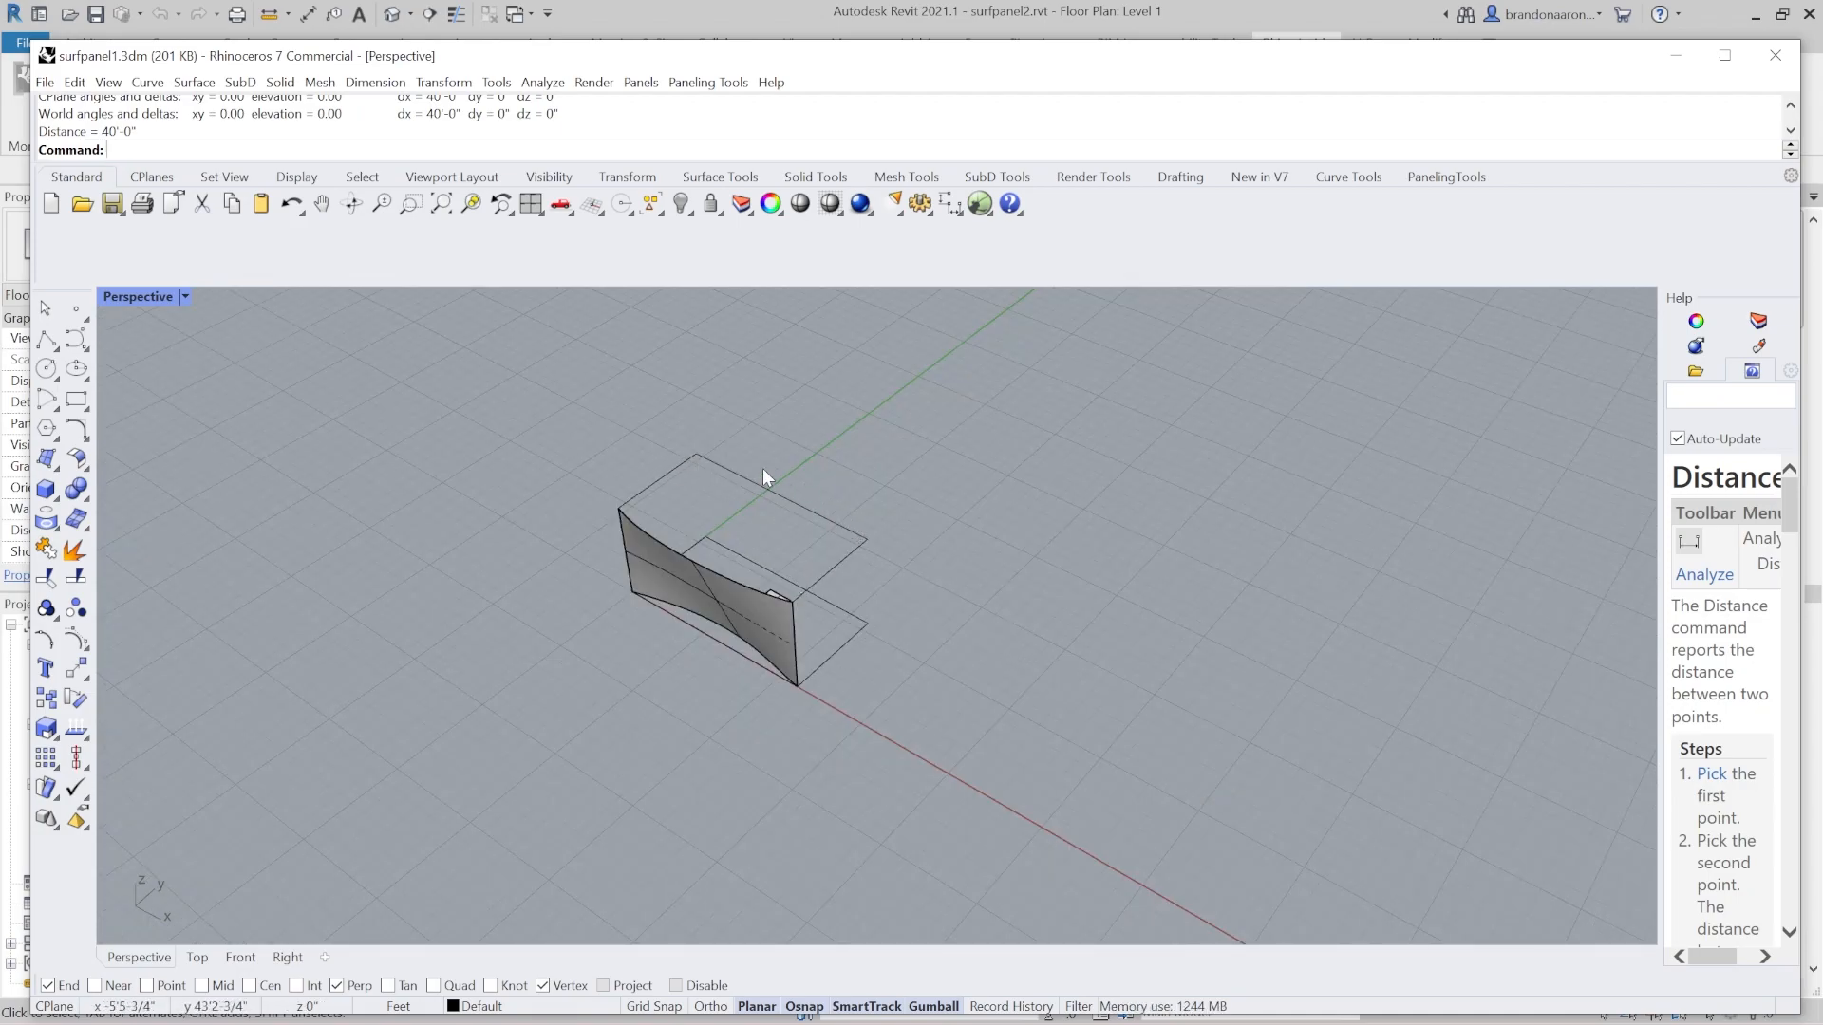
scroll(687, 588, down, 10)
right_drag(634, 627, 670, 641)
right_click(670, 641)
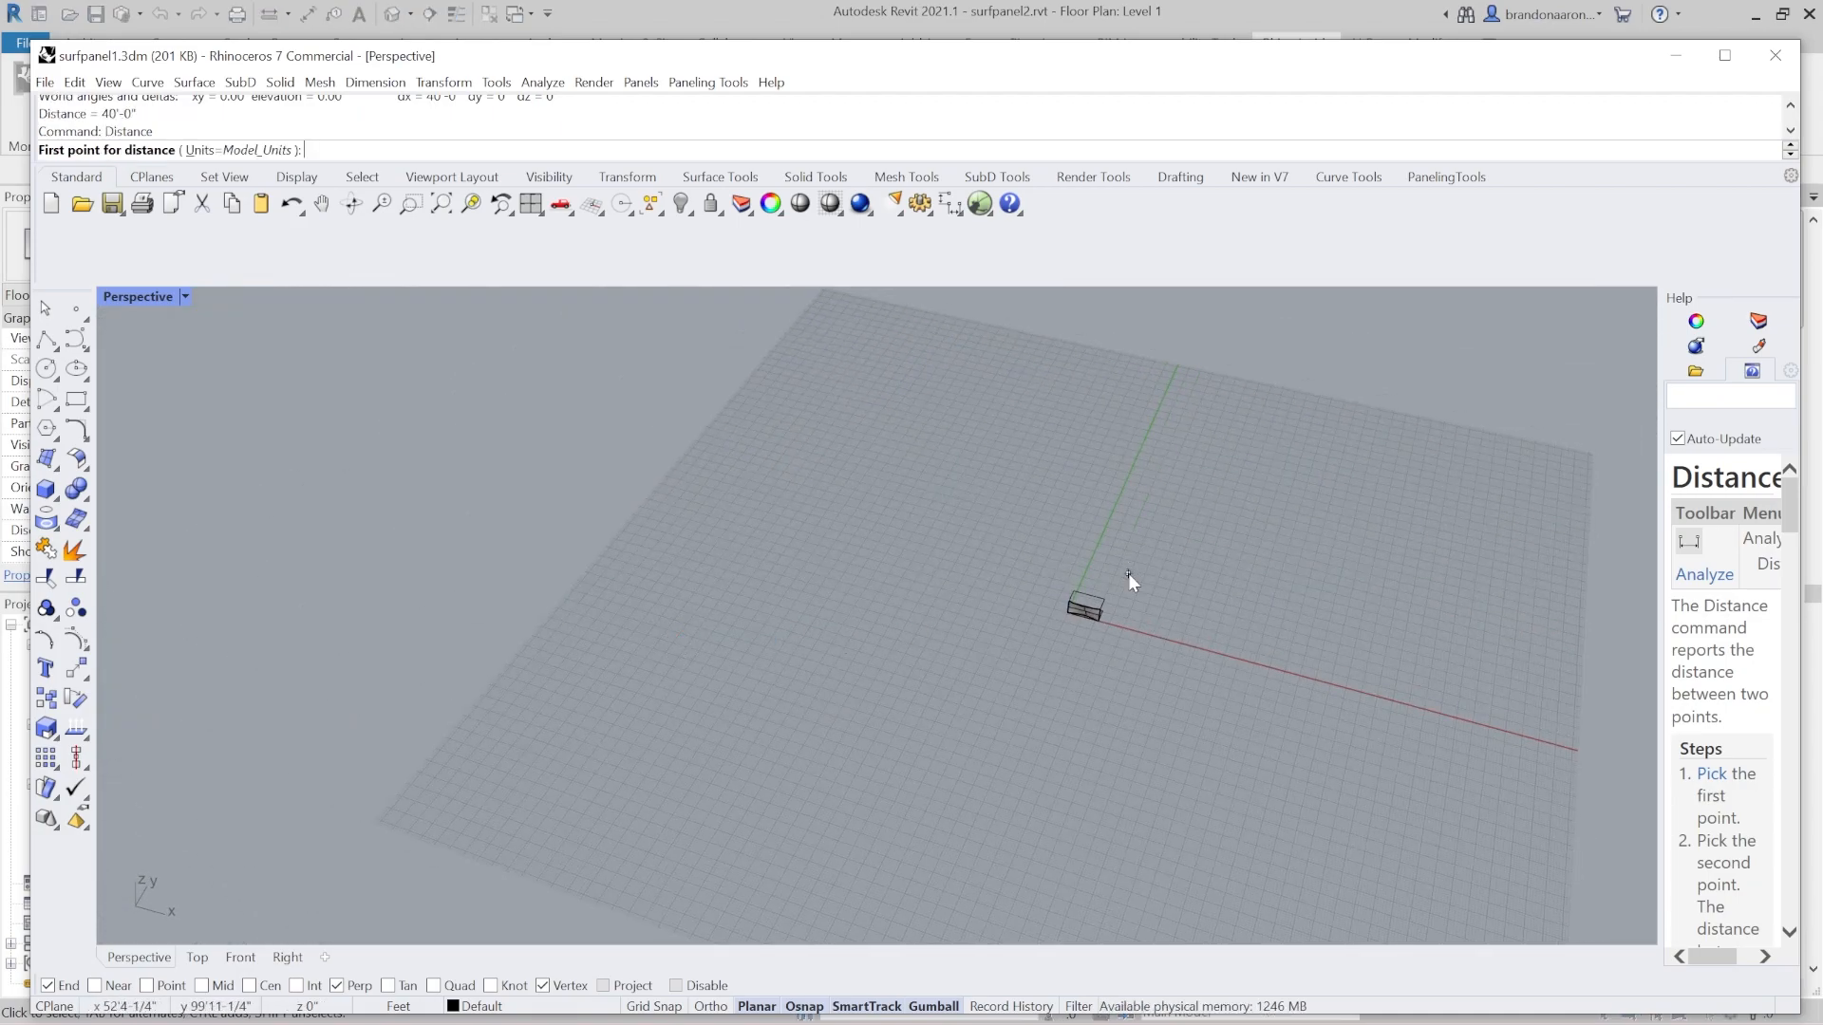
click(1042, 528)
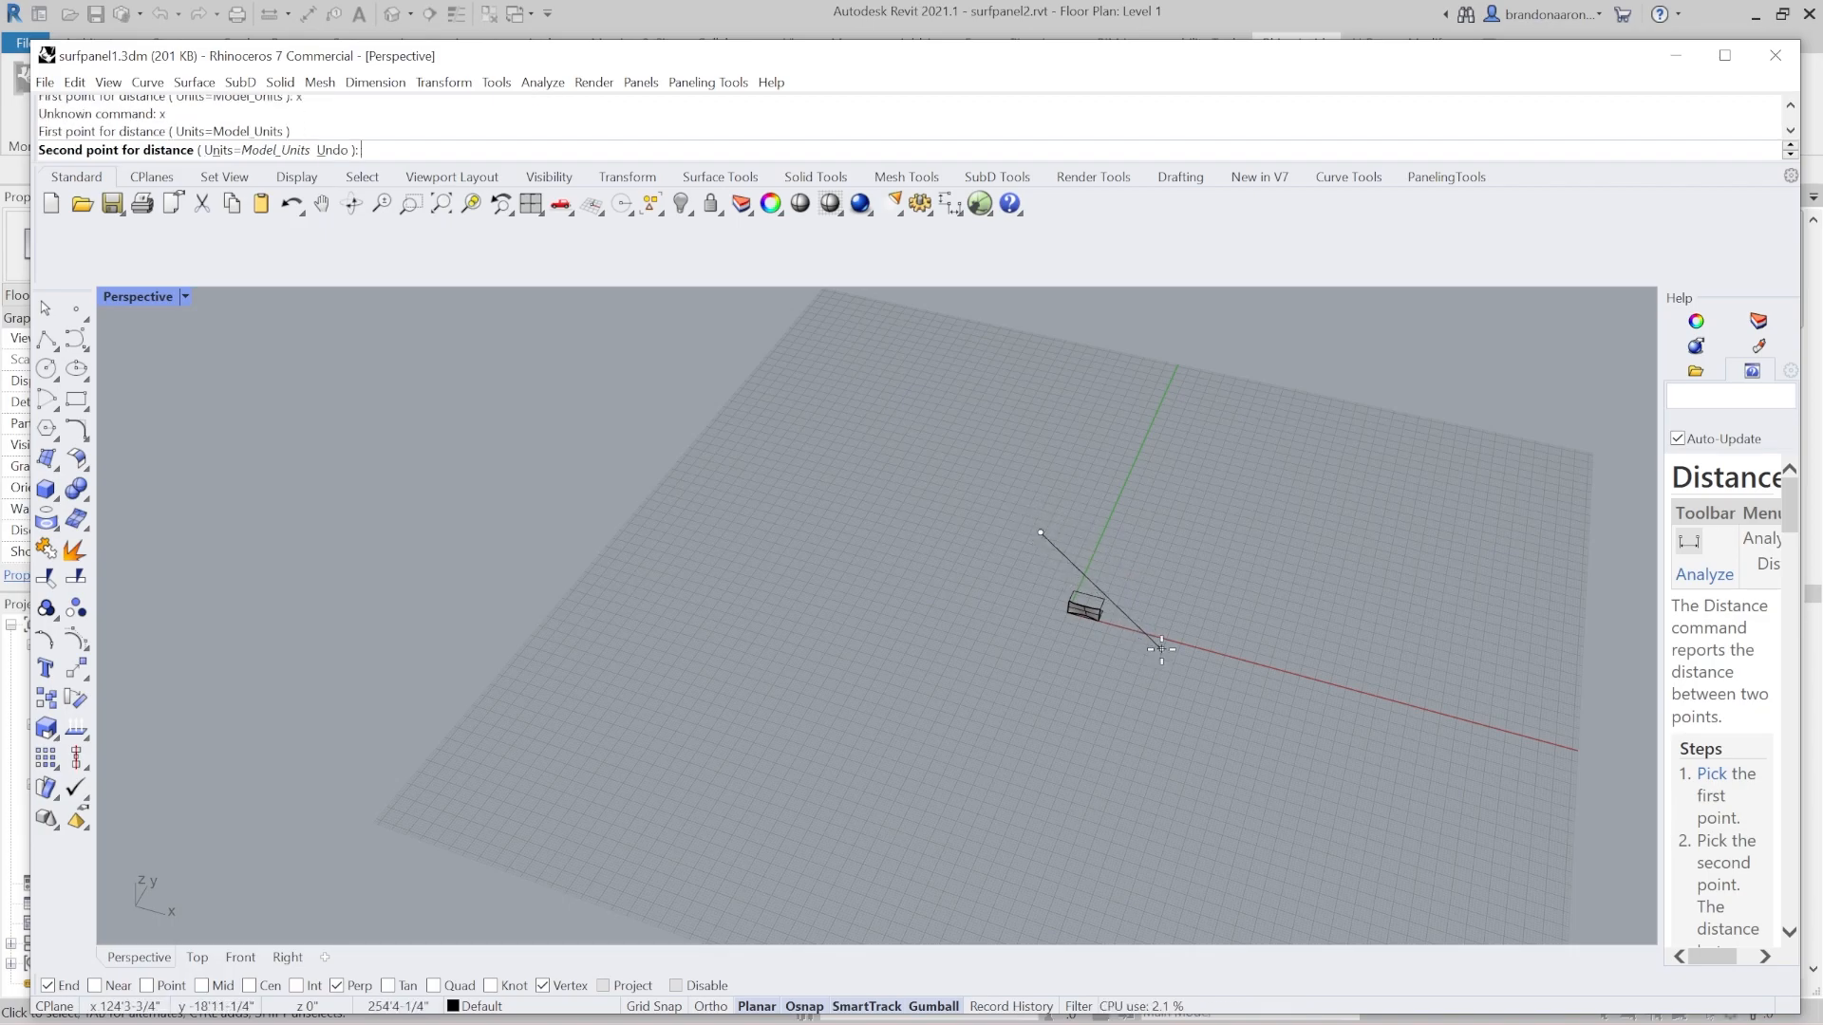
click(1166, 658)
Examine the curved wall surface, the rectangular outlines and the small square panel up close in the Perspective viewport.
text(z)
key(Return)
drag(1033, 548, 1166, 657)
right_drag(774, 708, 788, 692)
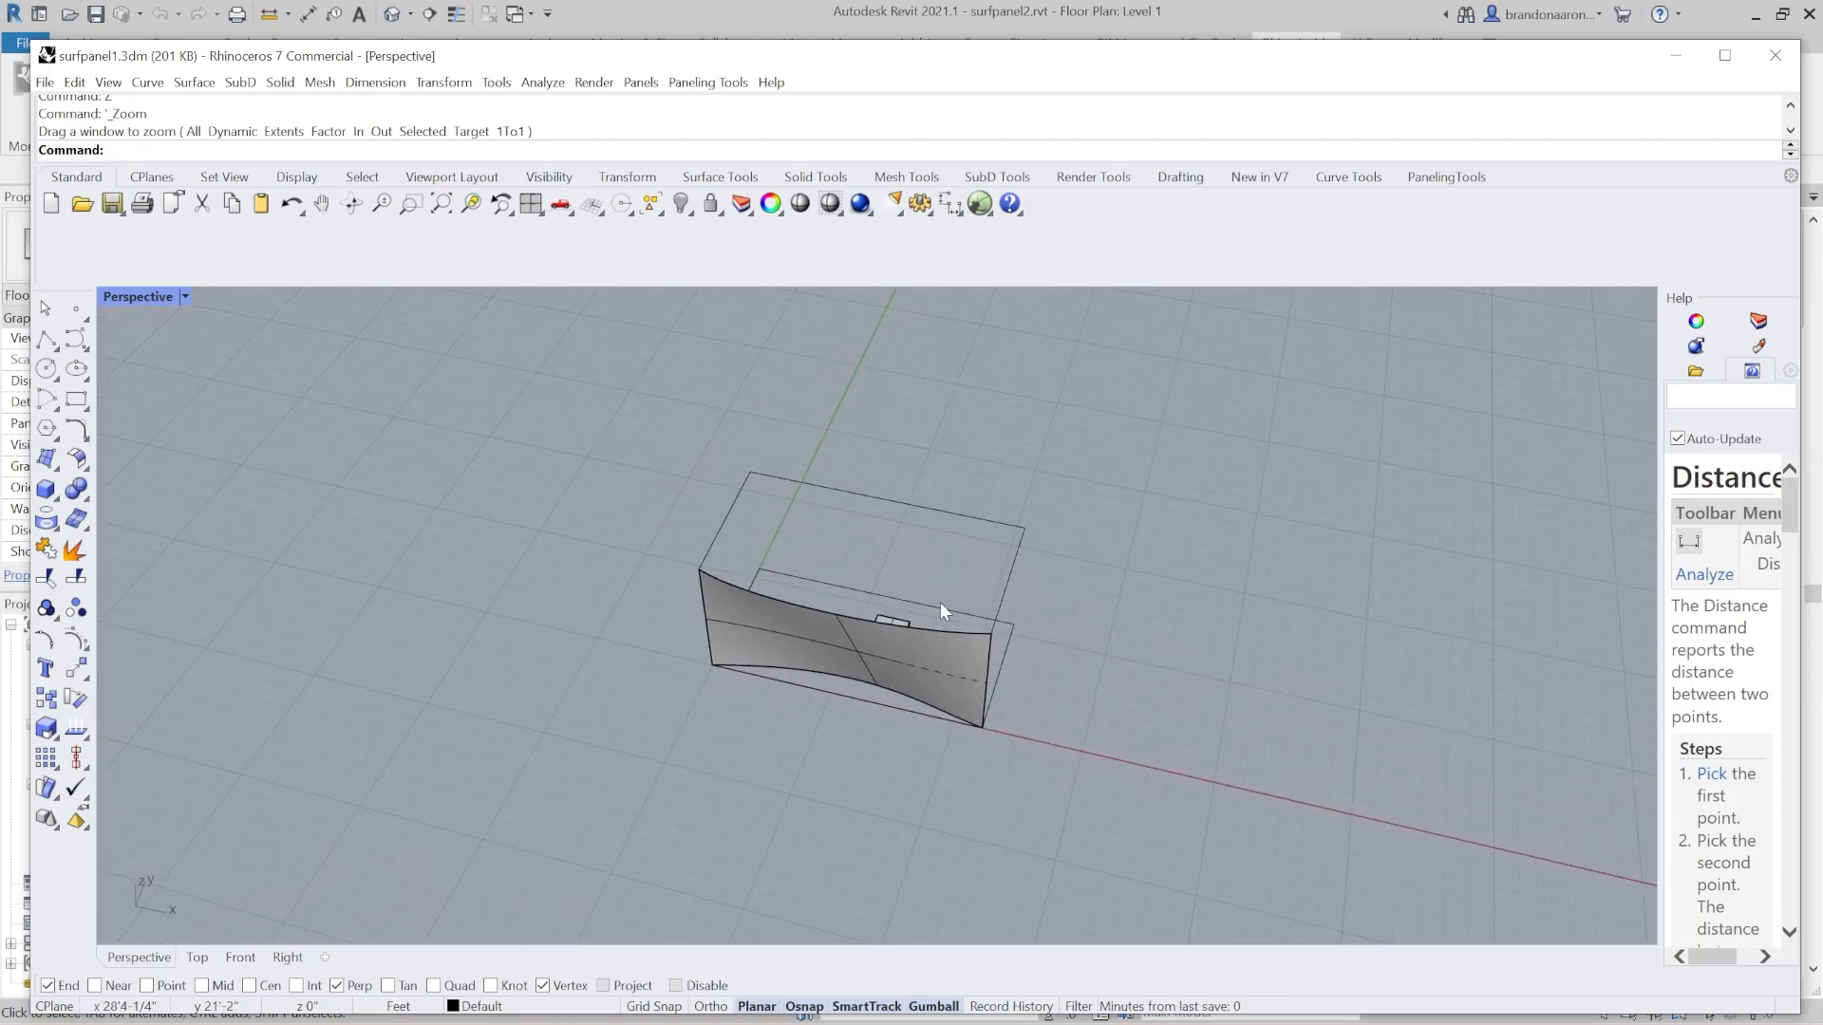
scroll(970, 653, up, 4)
right_drag(871, 592, 710, 629)
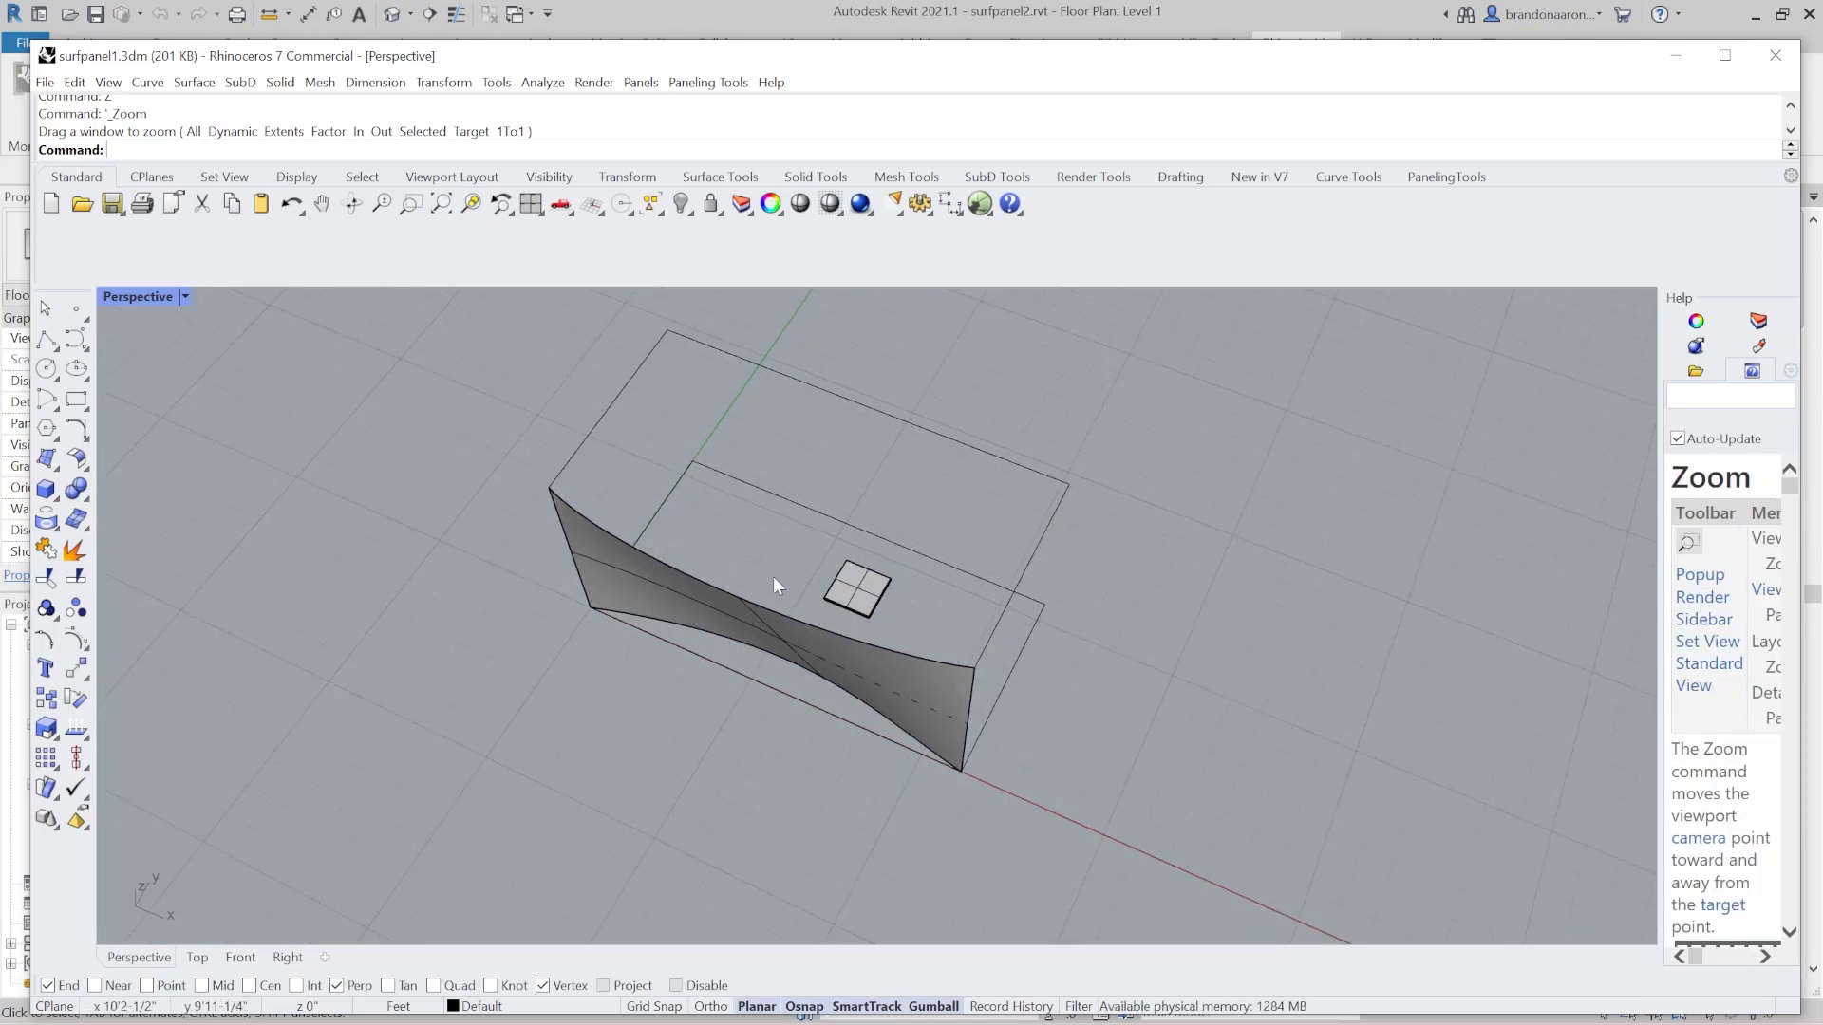
right_drag(692, 784, 810, 761)
text(z)
key(Return)
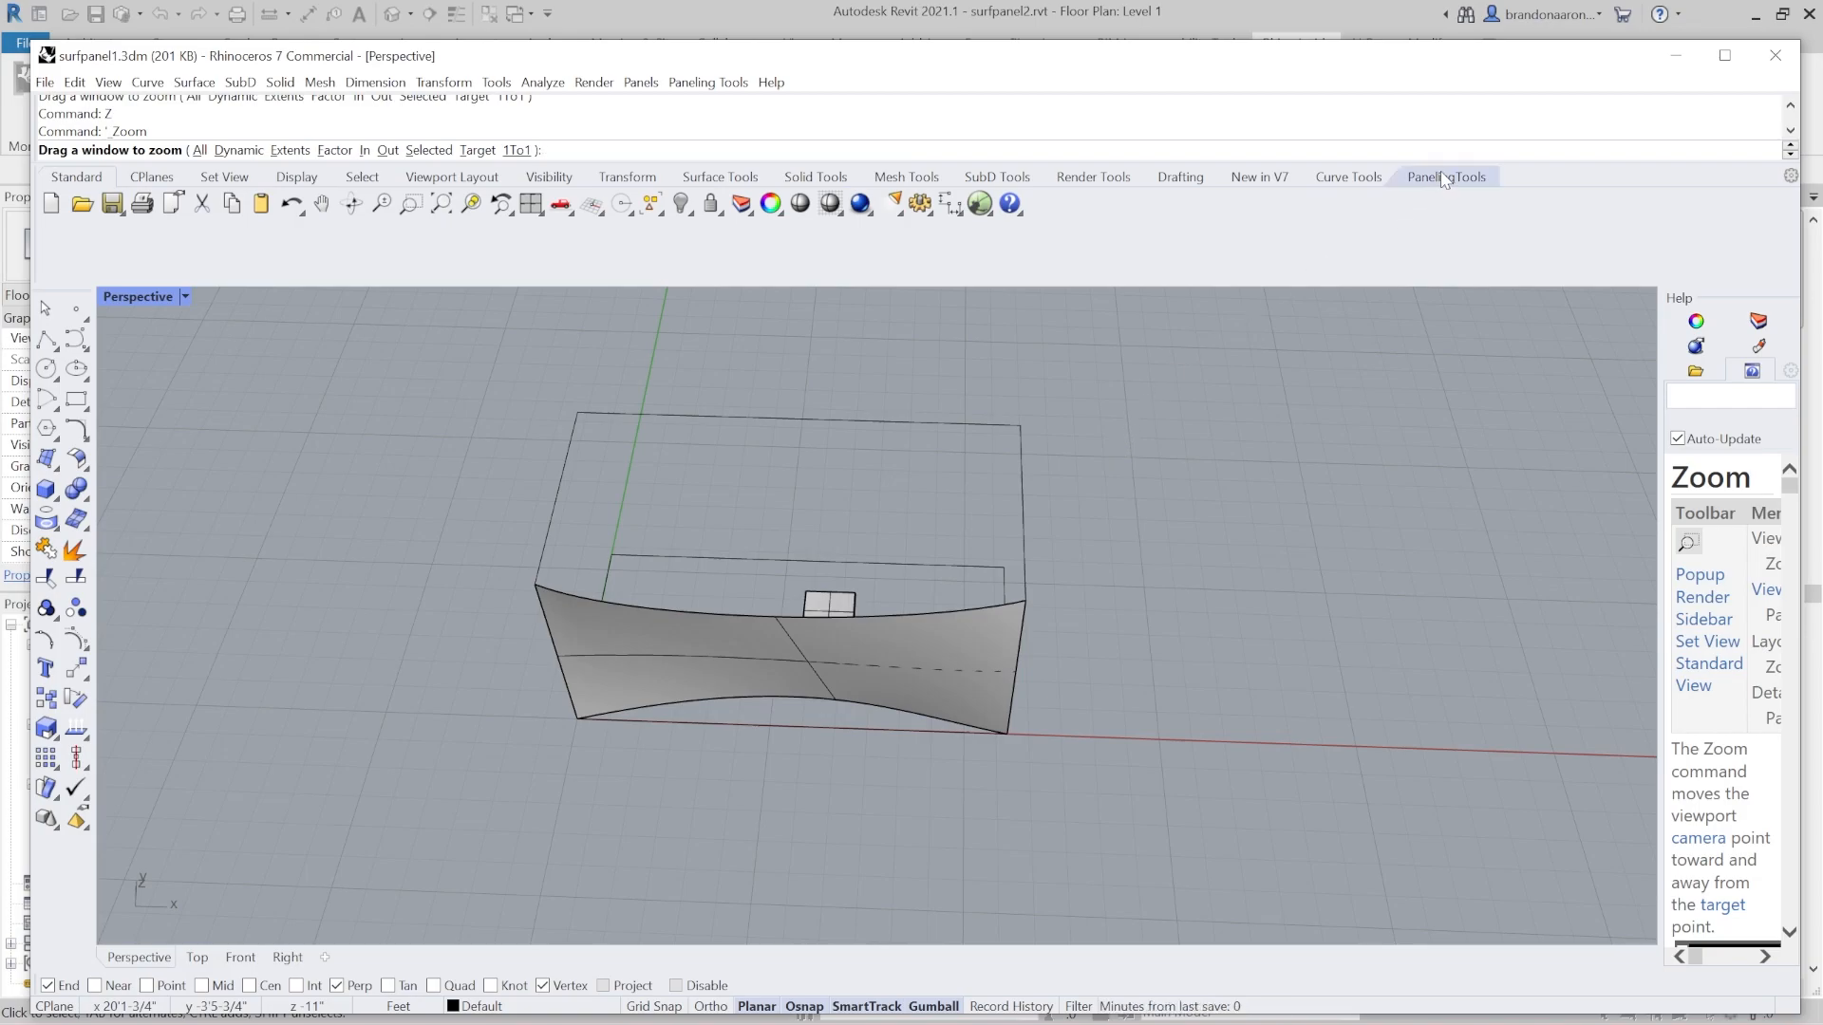
Launch Grasshopper, dismiss its getting-started window, and arrange Rhino so the curved surface stays visible beside the empty canvas.
click(980, 204)
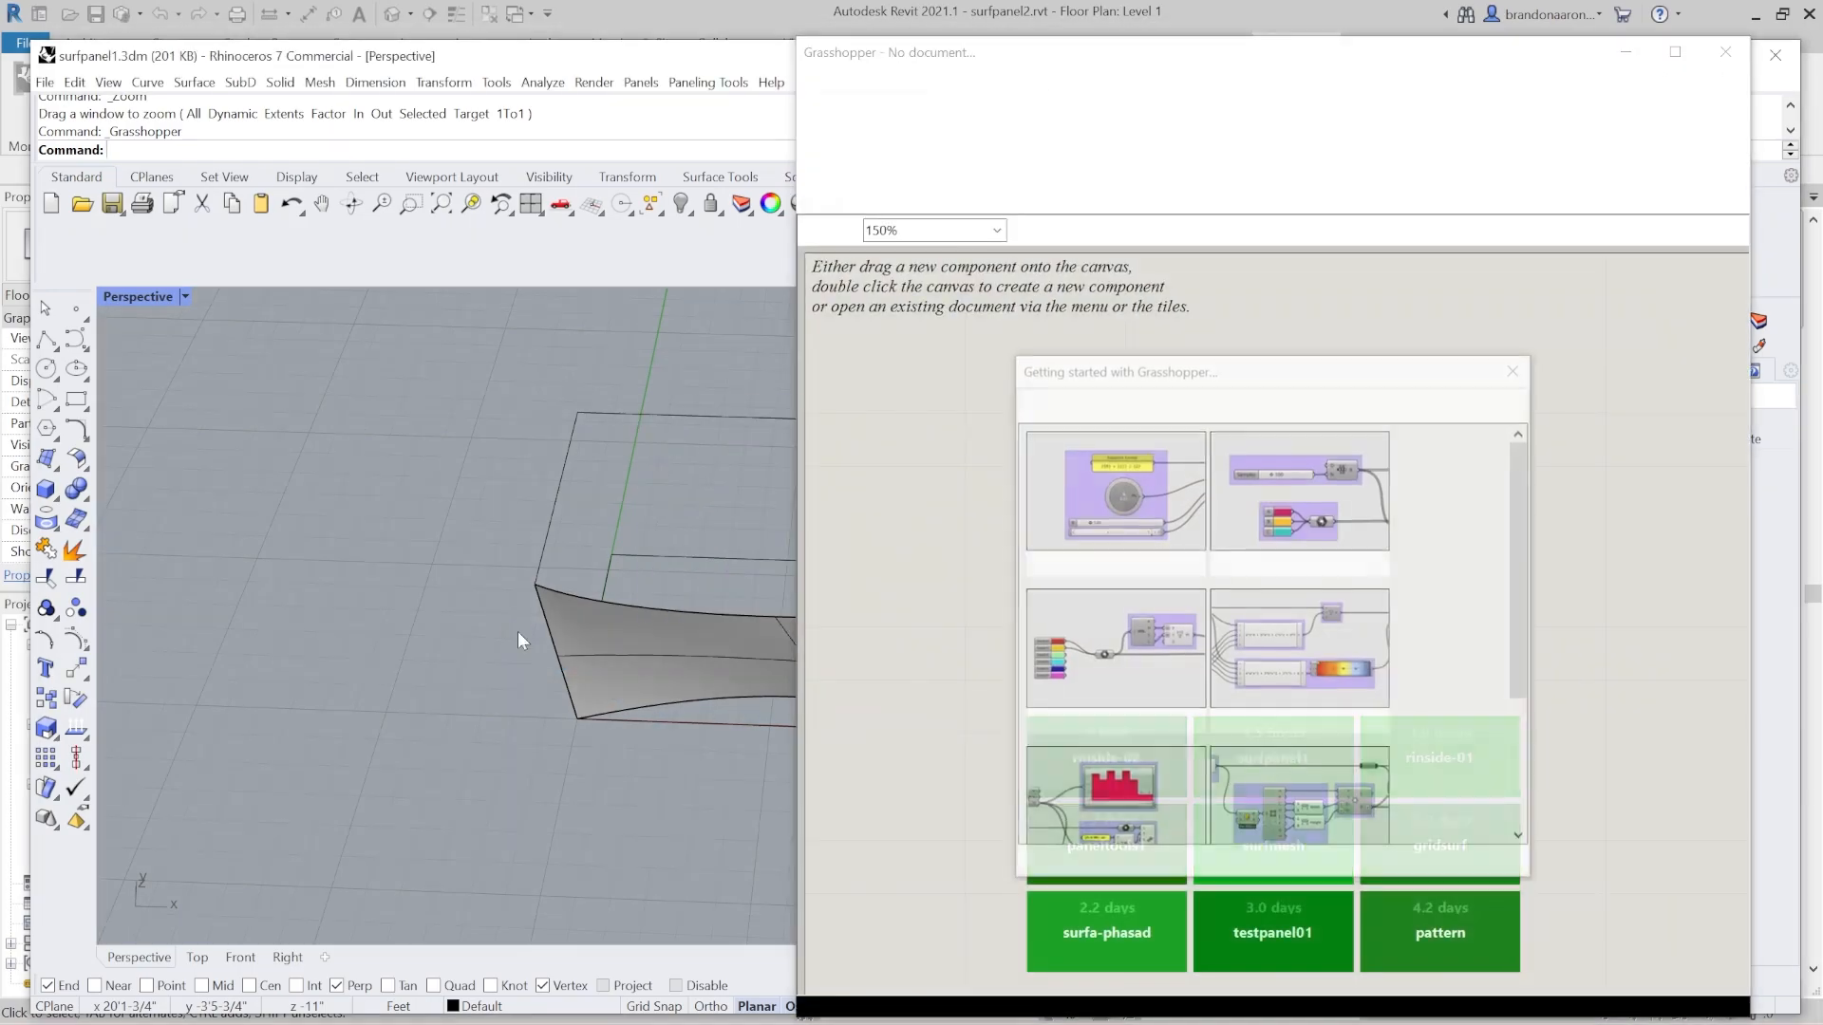
click(1514, 371)
right_drag(483, 593, 597, 566)
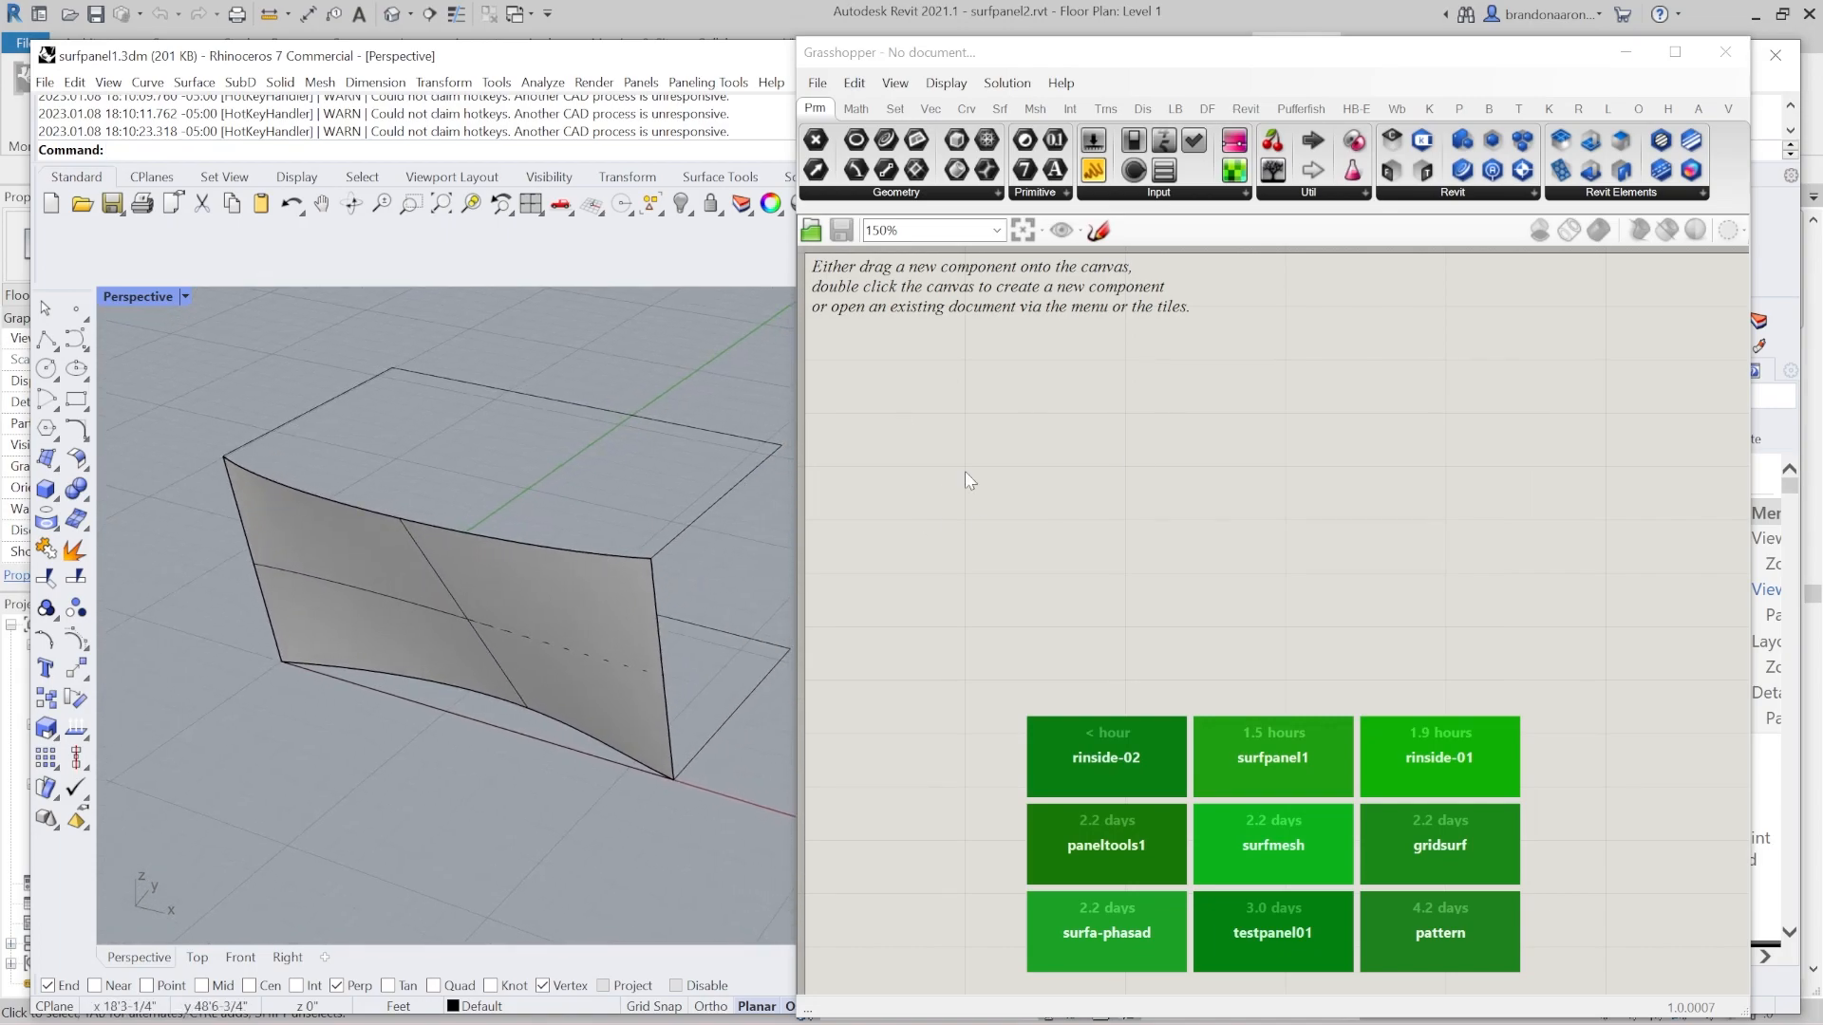
scroll(988, 456, down, 2)
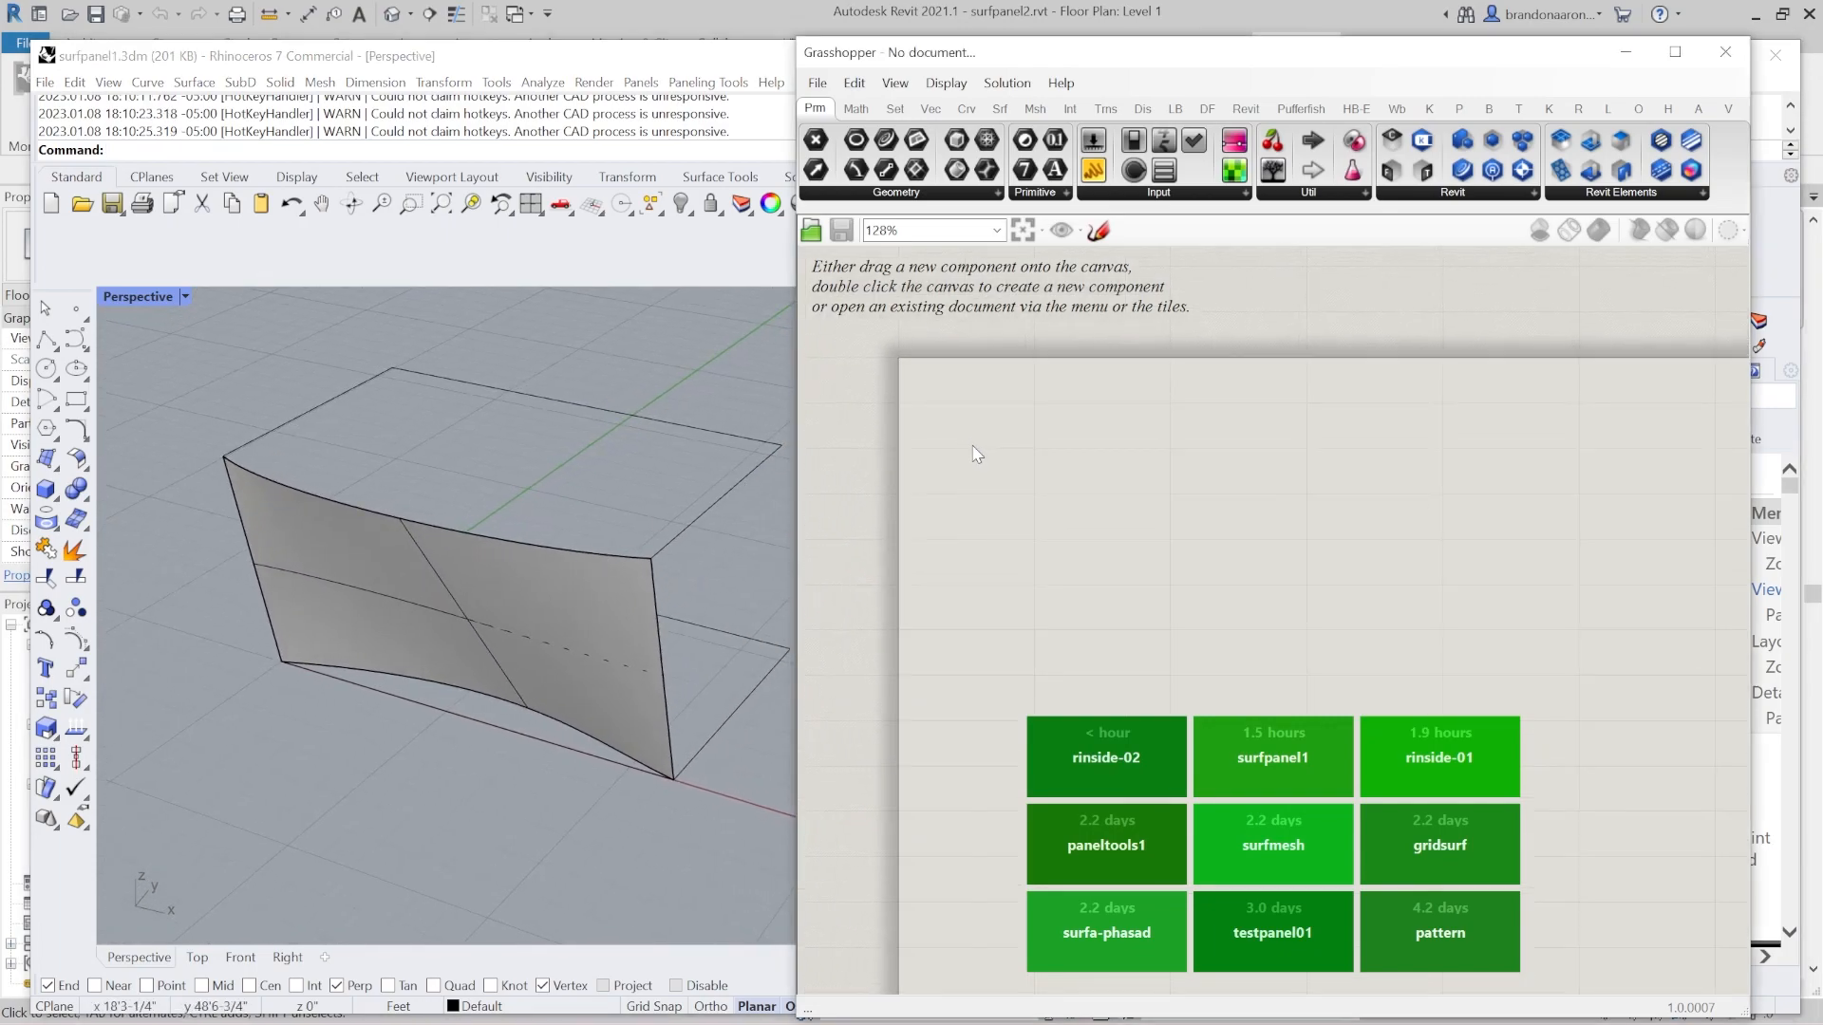
drag(624, 57, 615, 19)
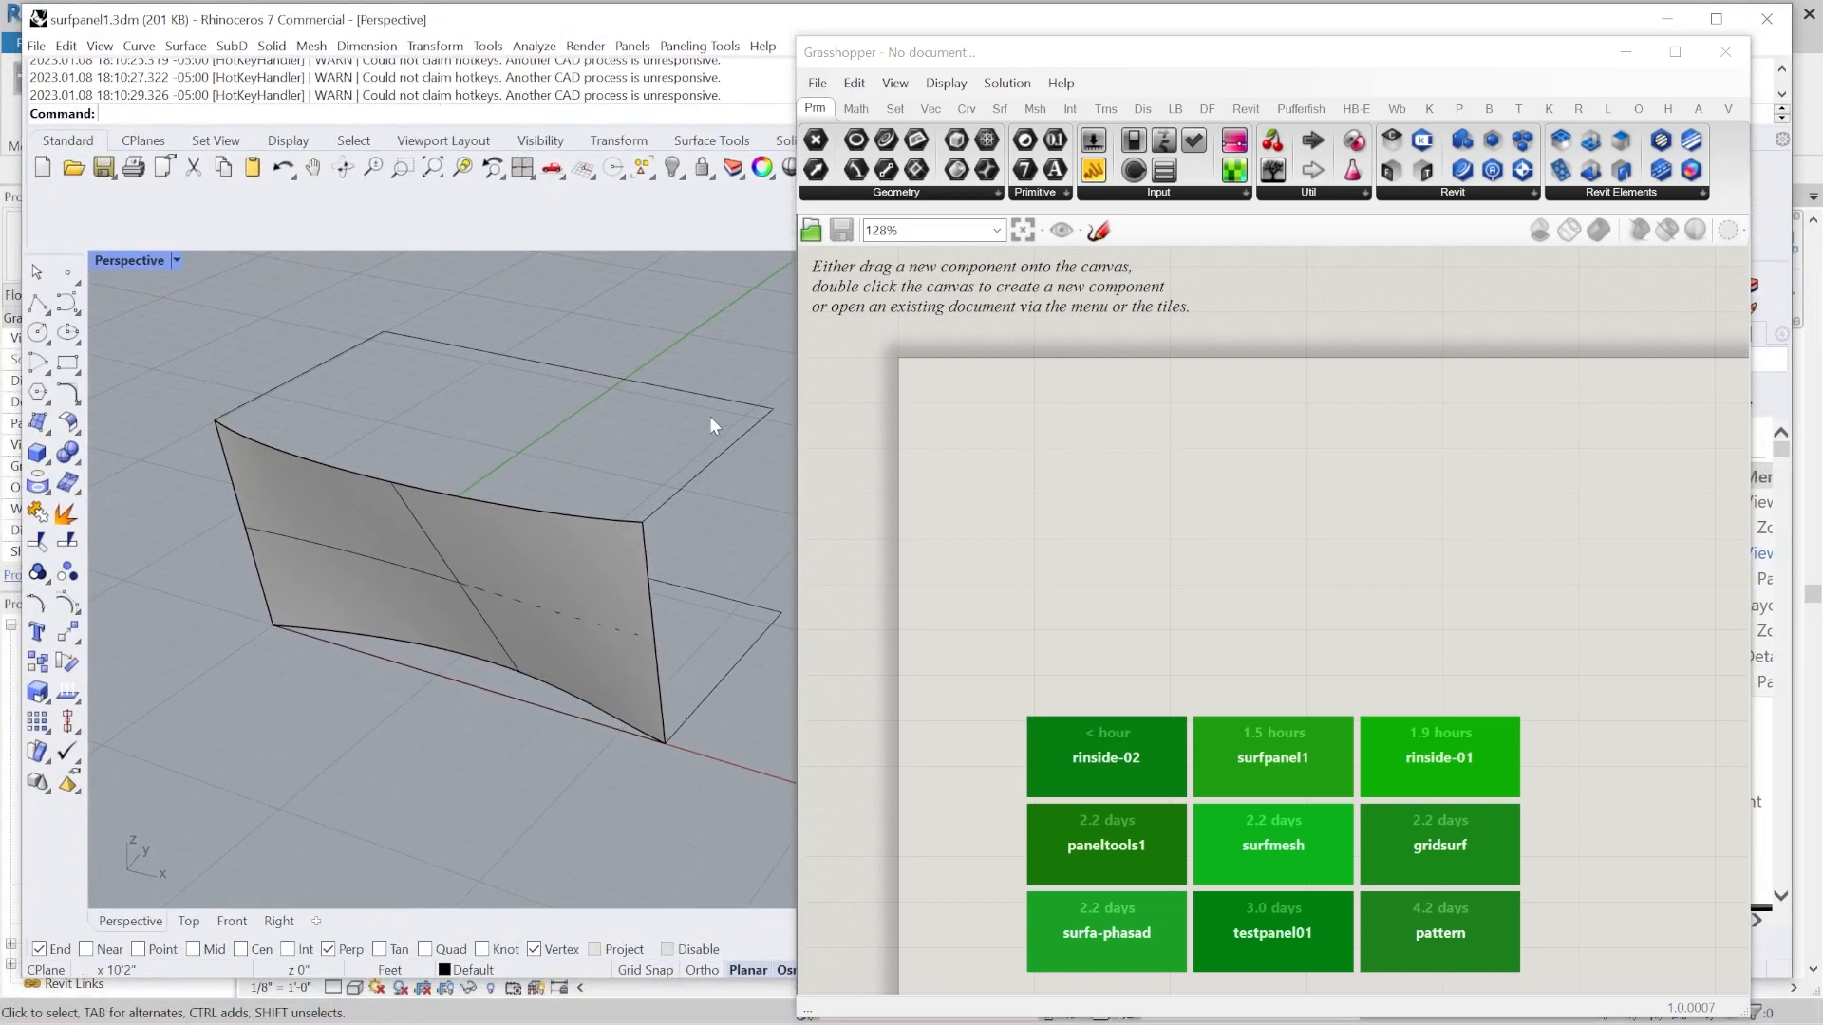
double_click(1111, 543)
key(Escape)
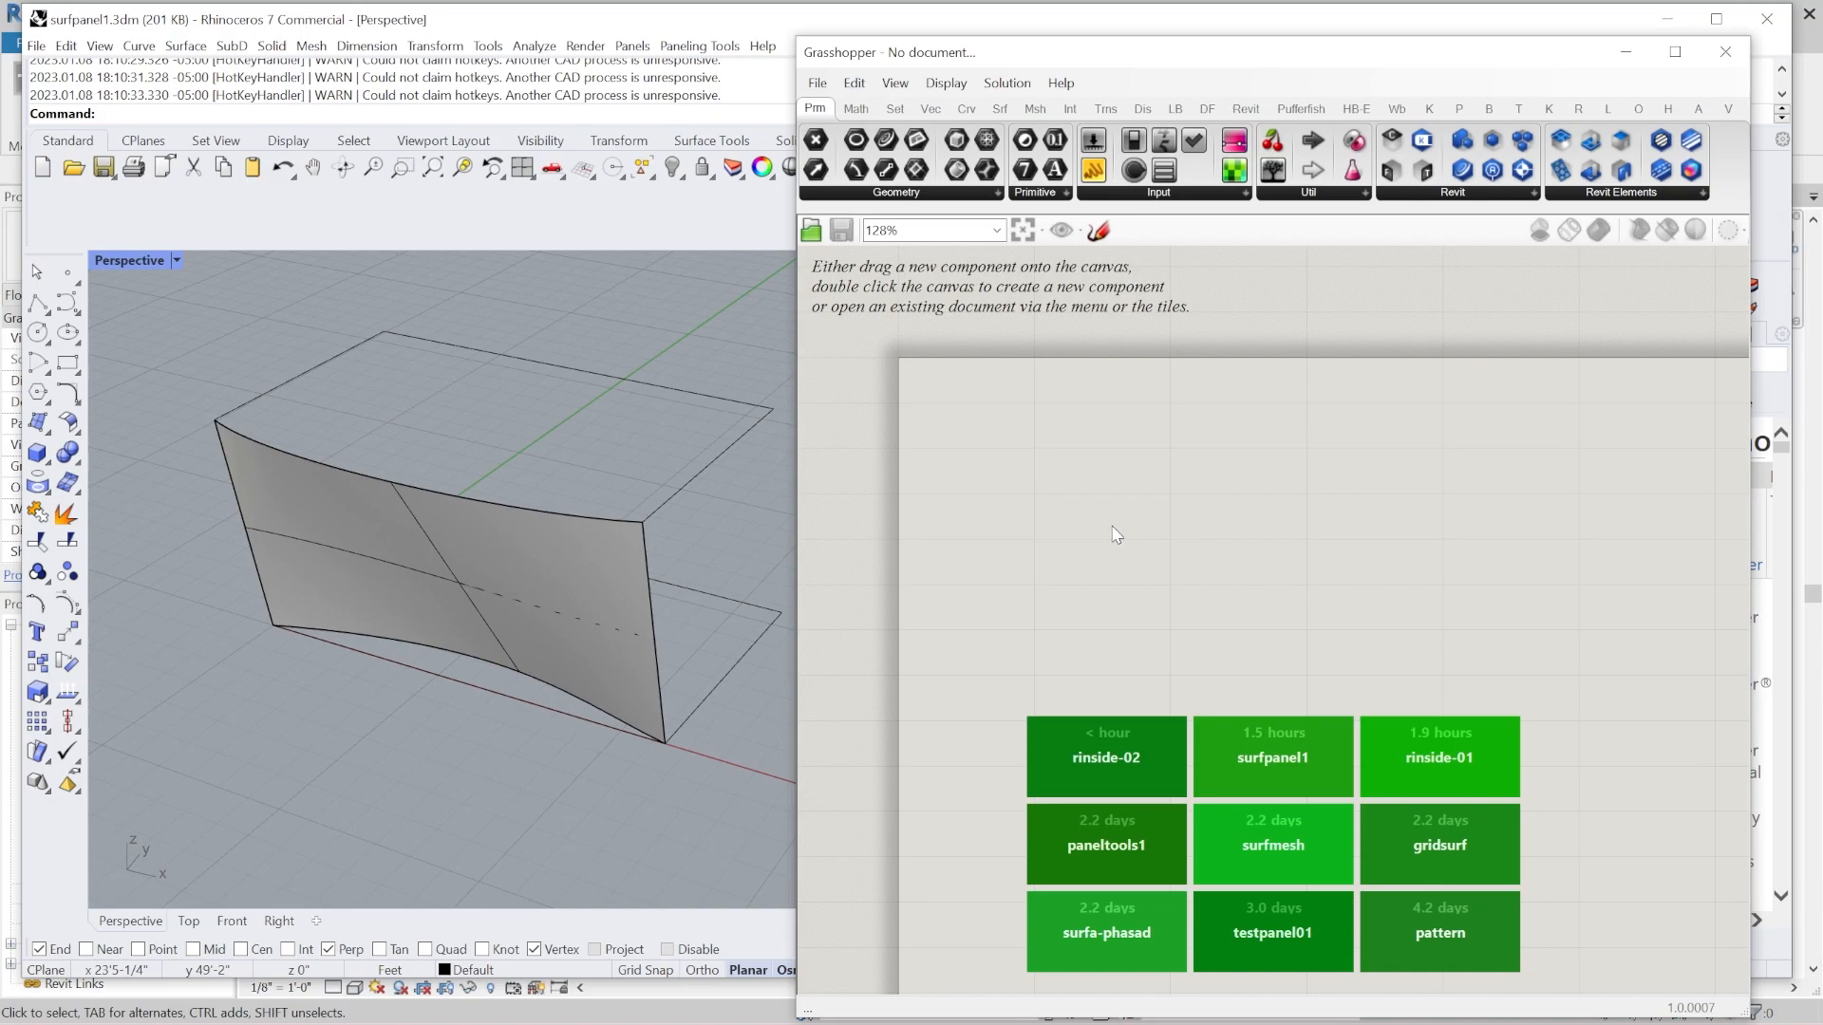
Add a Panel component to the Grasshopper canvas containing the text input surf/curves.
double_click(1117, 535)
text(pa)
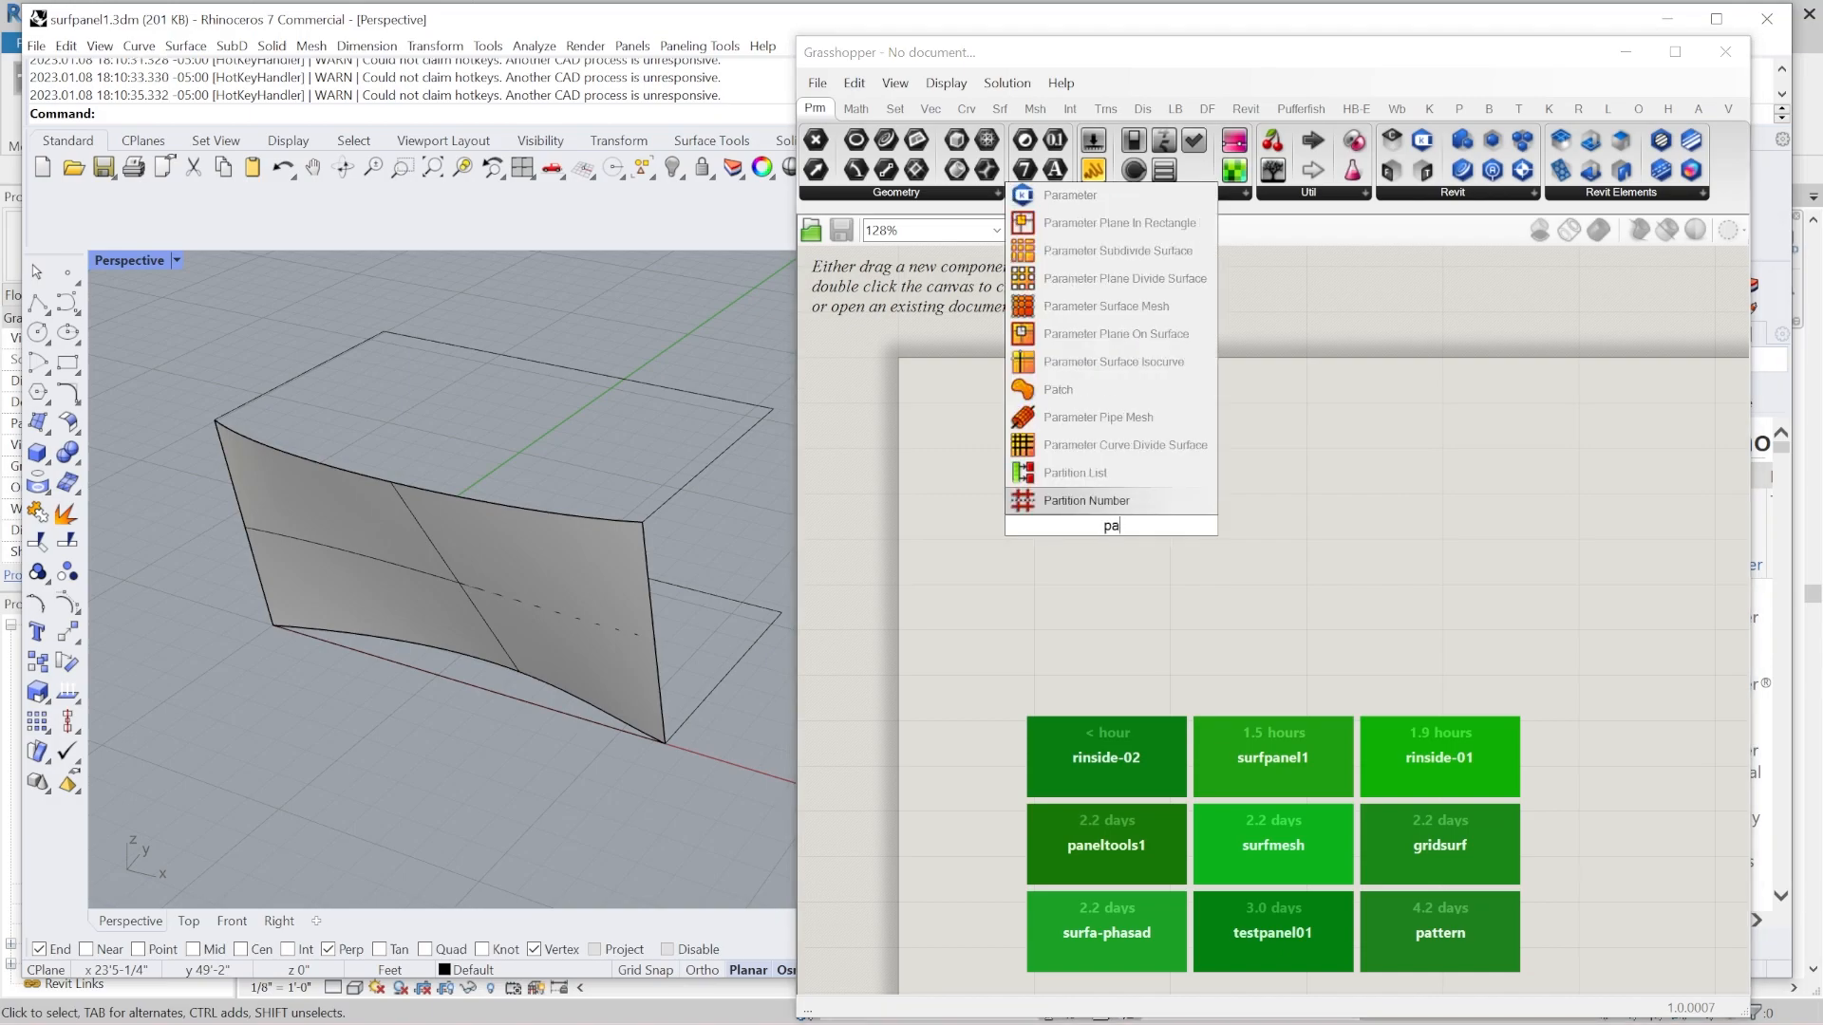
key(BackSpace)
key(BackSpace)
text(//)
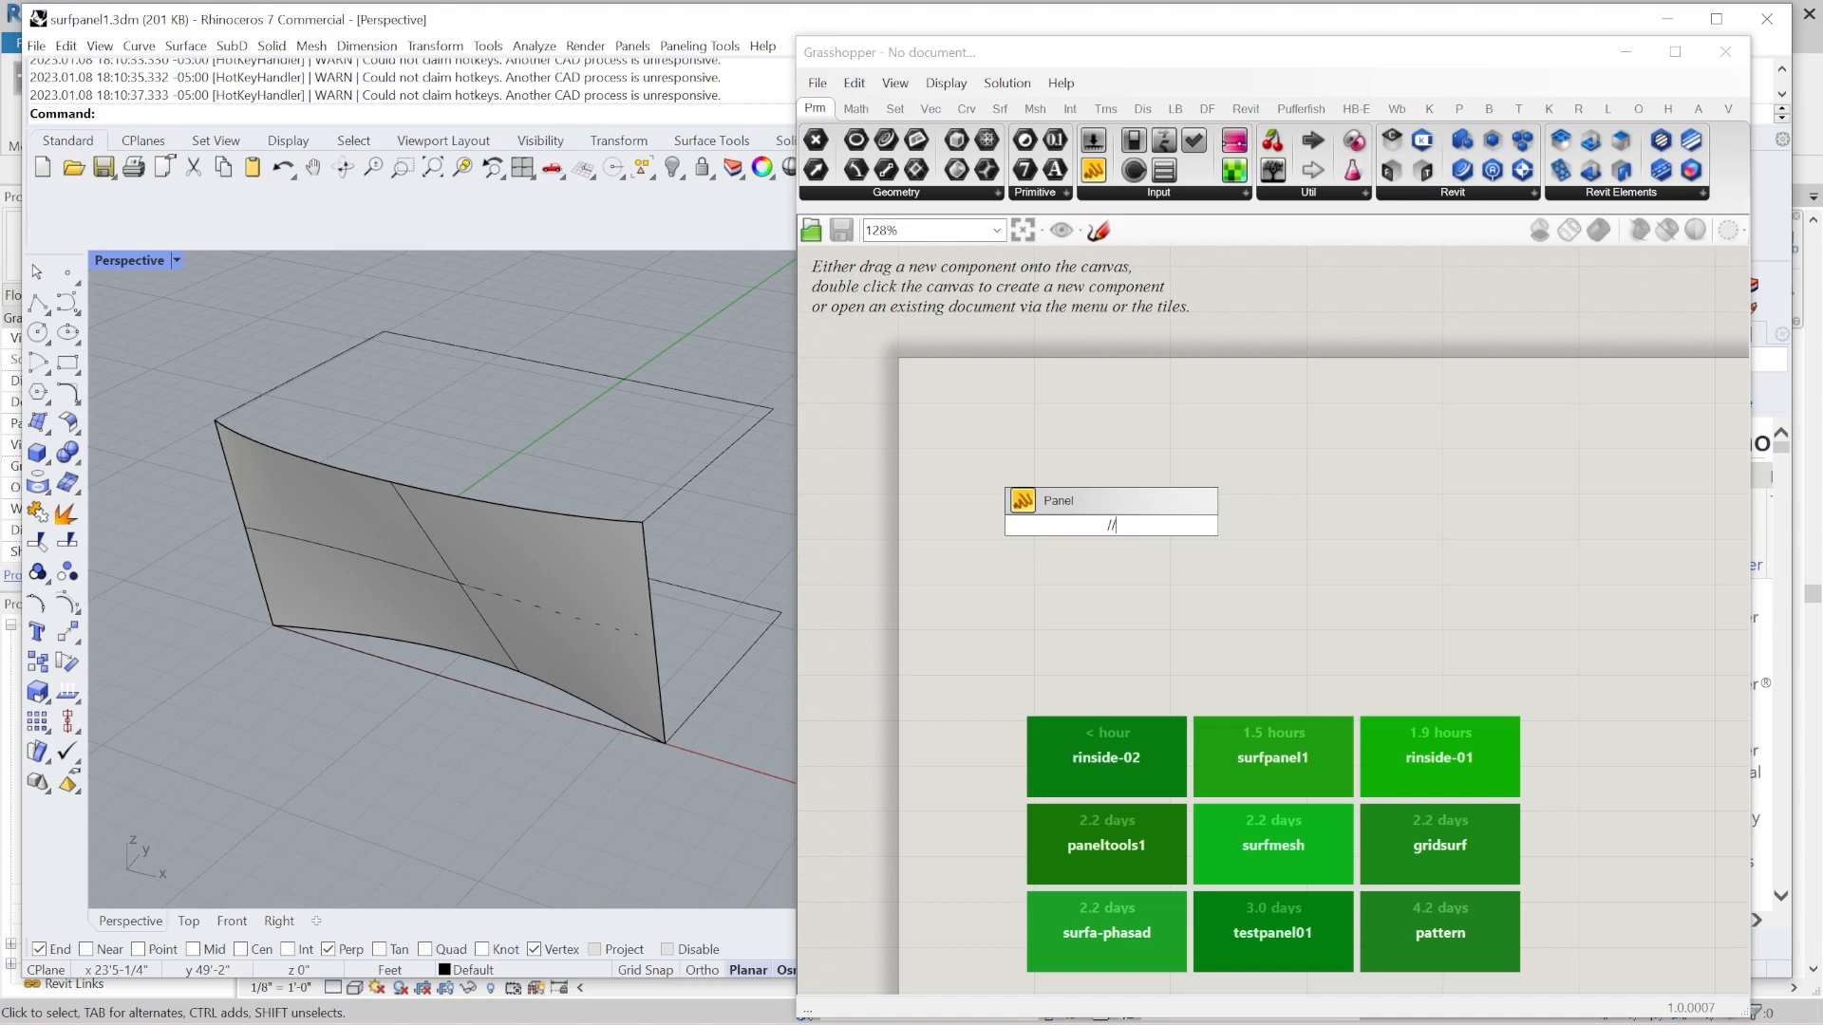
text(input surf/curves)
key(Return)
scroll(1056, 554, up, 3)
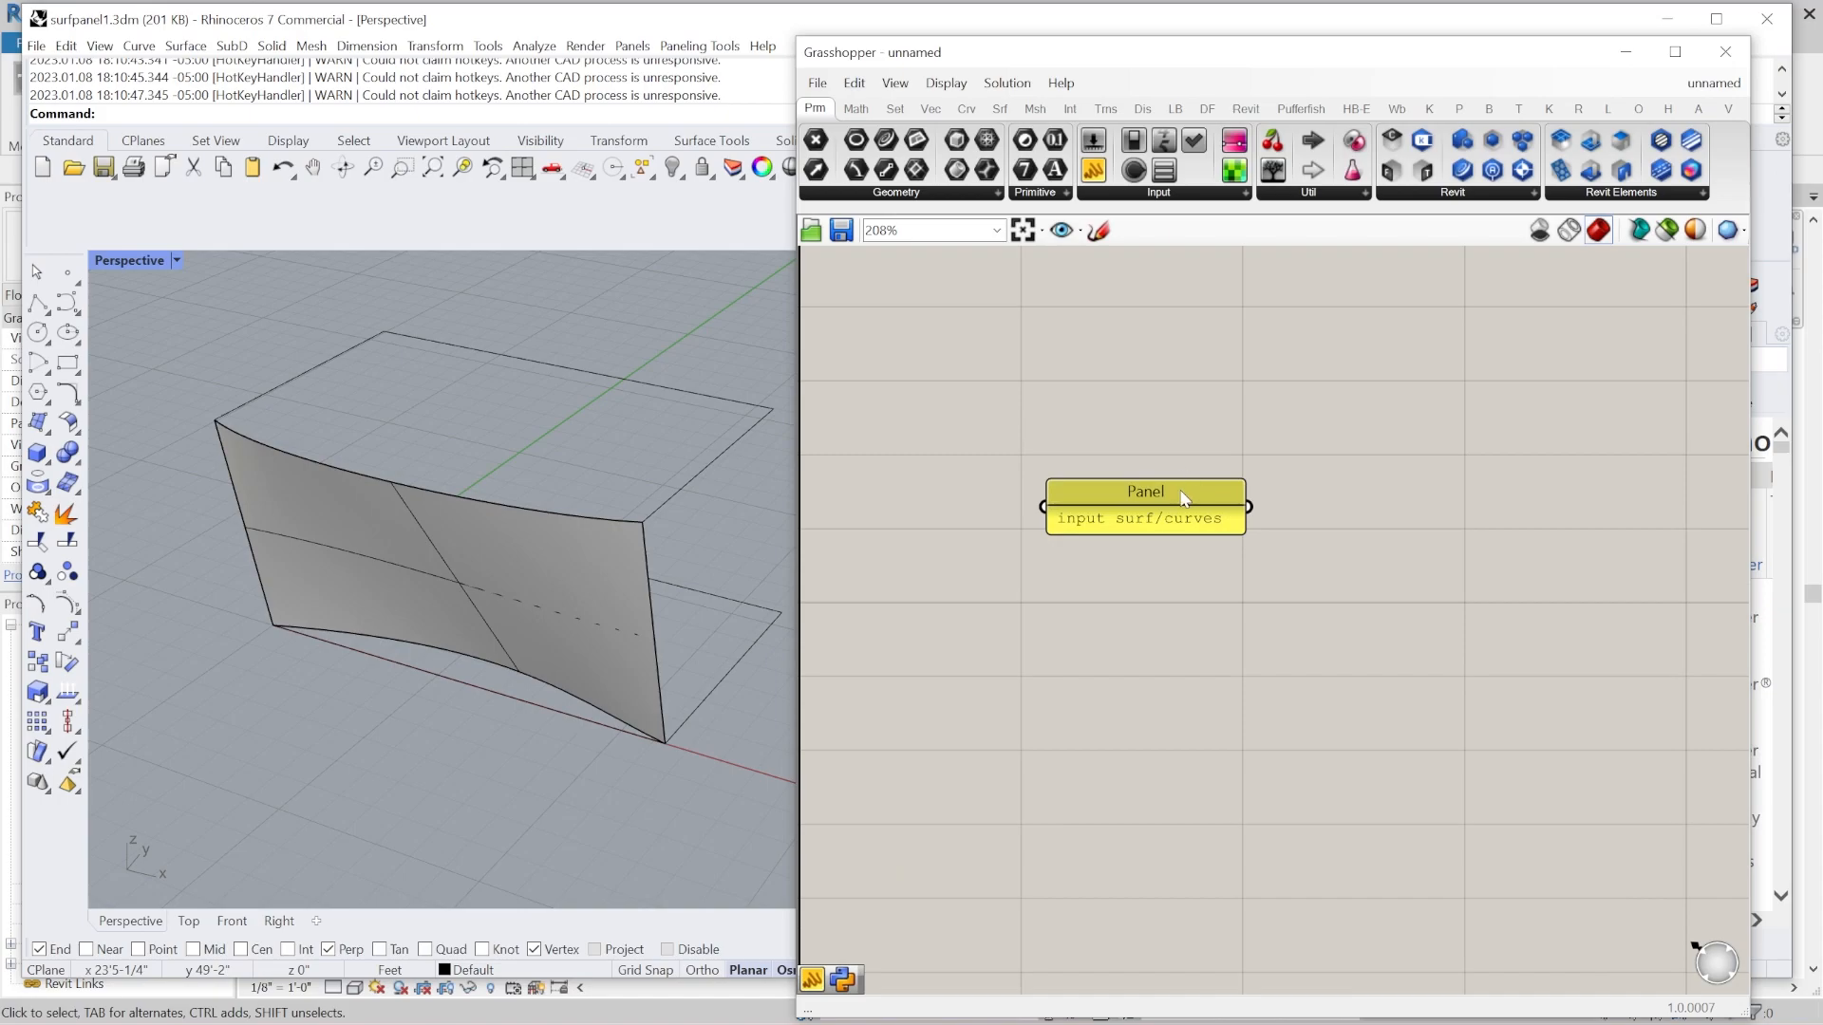
Move the input surf/curves panel nearer the canvas's upper corner and rename it Surf Panel.
click(1056, 451)
scroll(1054, 452, down, 3)
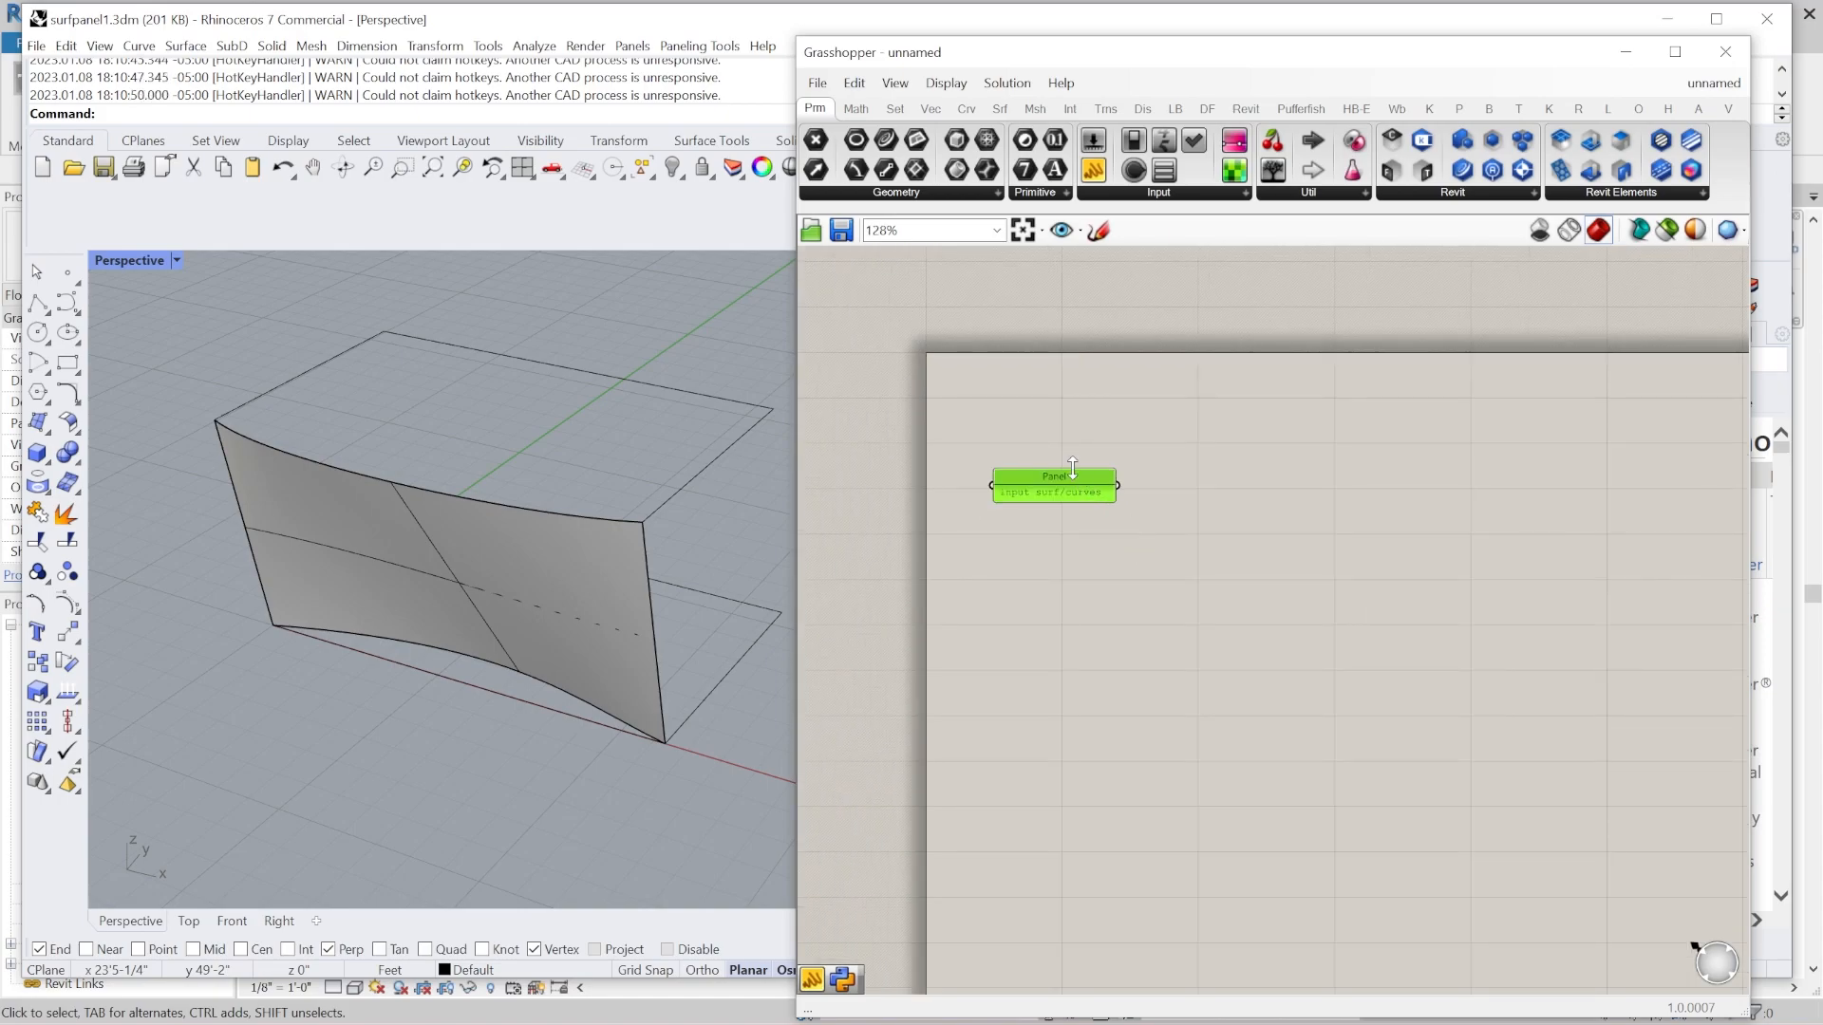
drag(1073, 468, 1045, 430)
right_click(1045, 430)
text(Surf Panel)
key(Return)
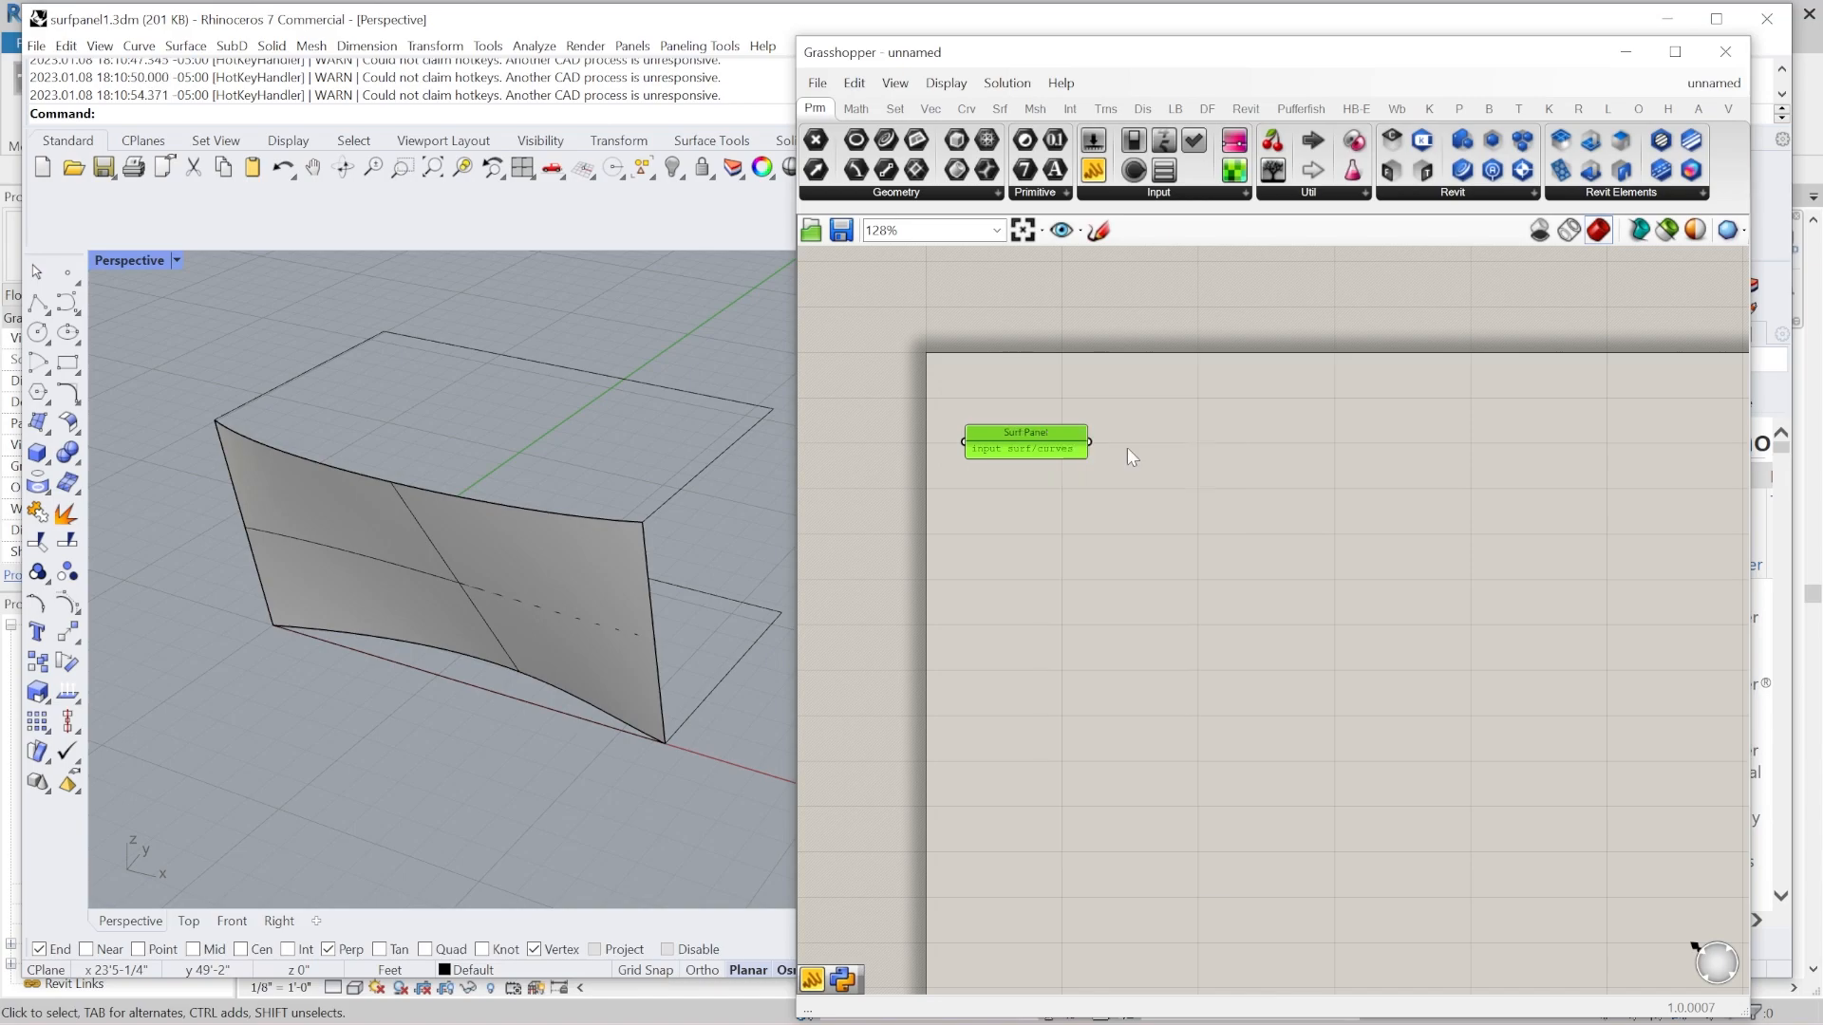
click(1137, 522)
scroll(1023, 446, up, 3)
Save the Grasshopper definition as surfpanel2 in the rhino.inside folder and nudge the Surf Panel note closer to the canvas edge.
key(ctrl+s)
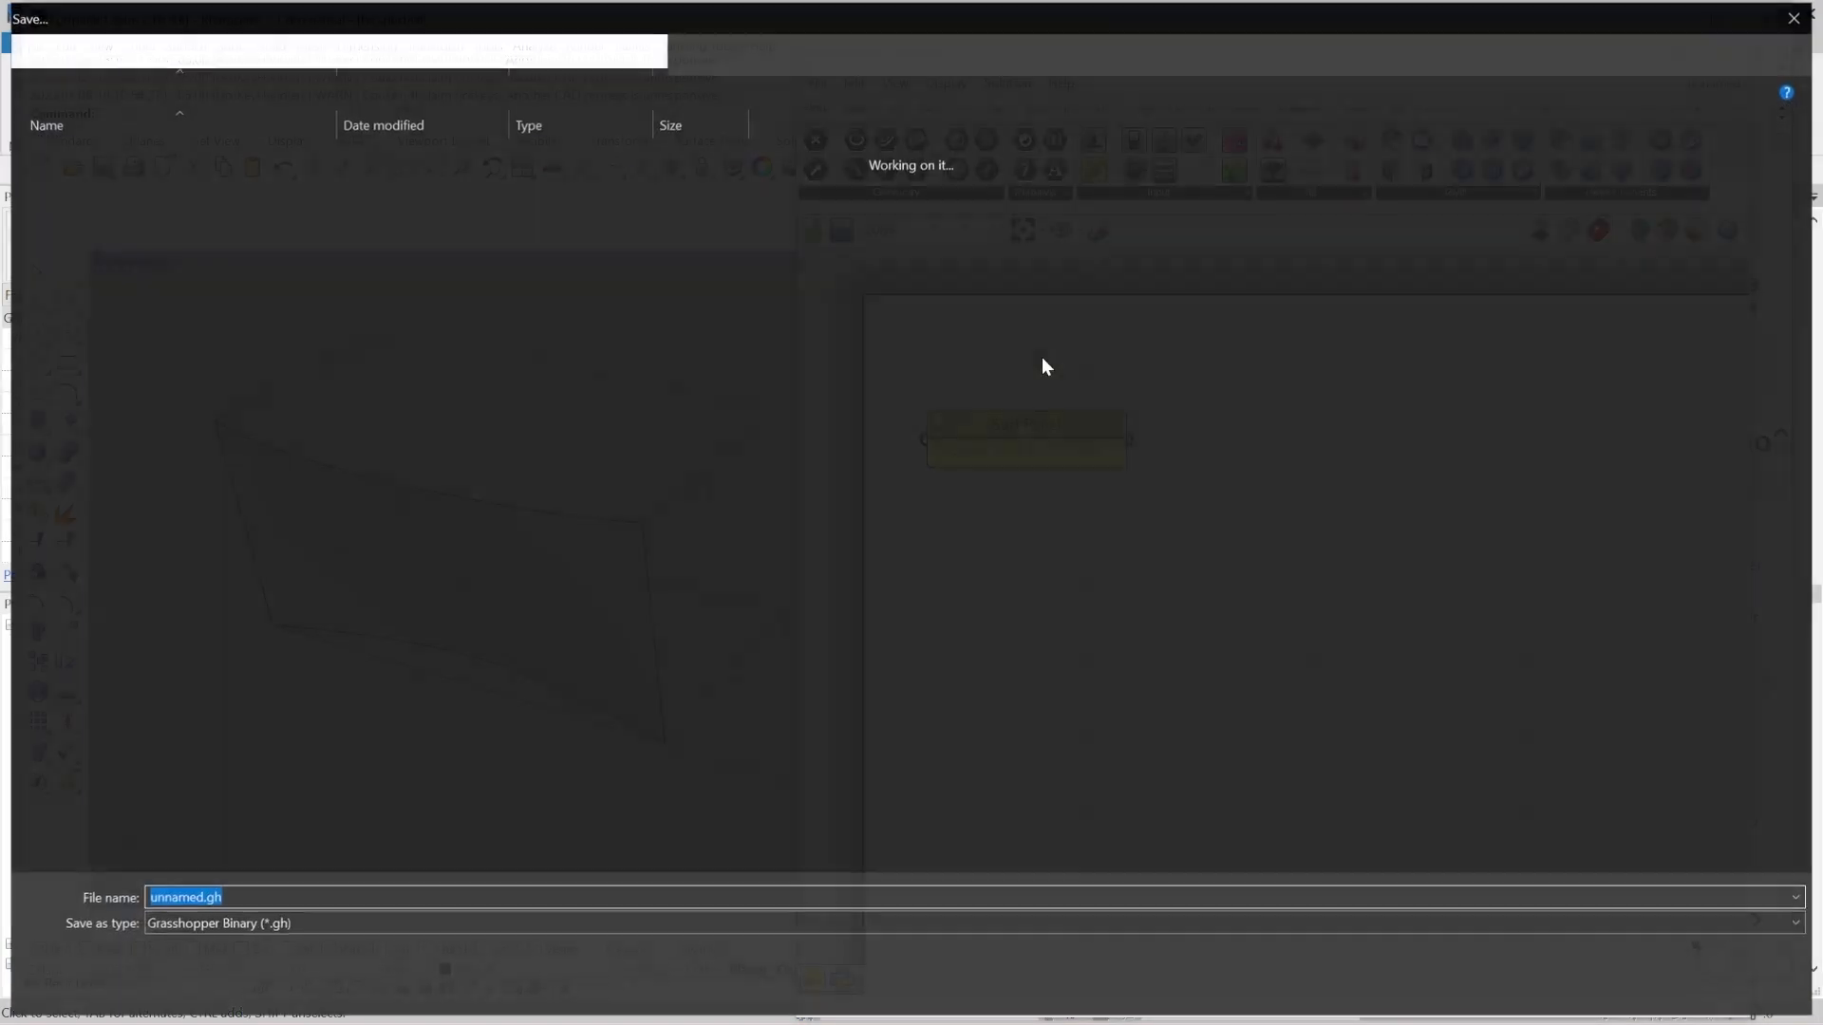
text(surf)
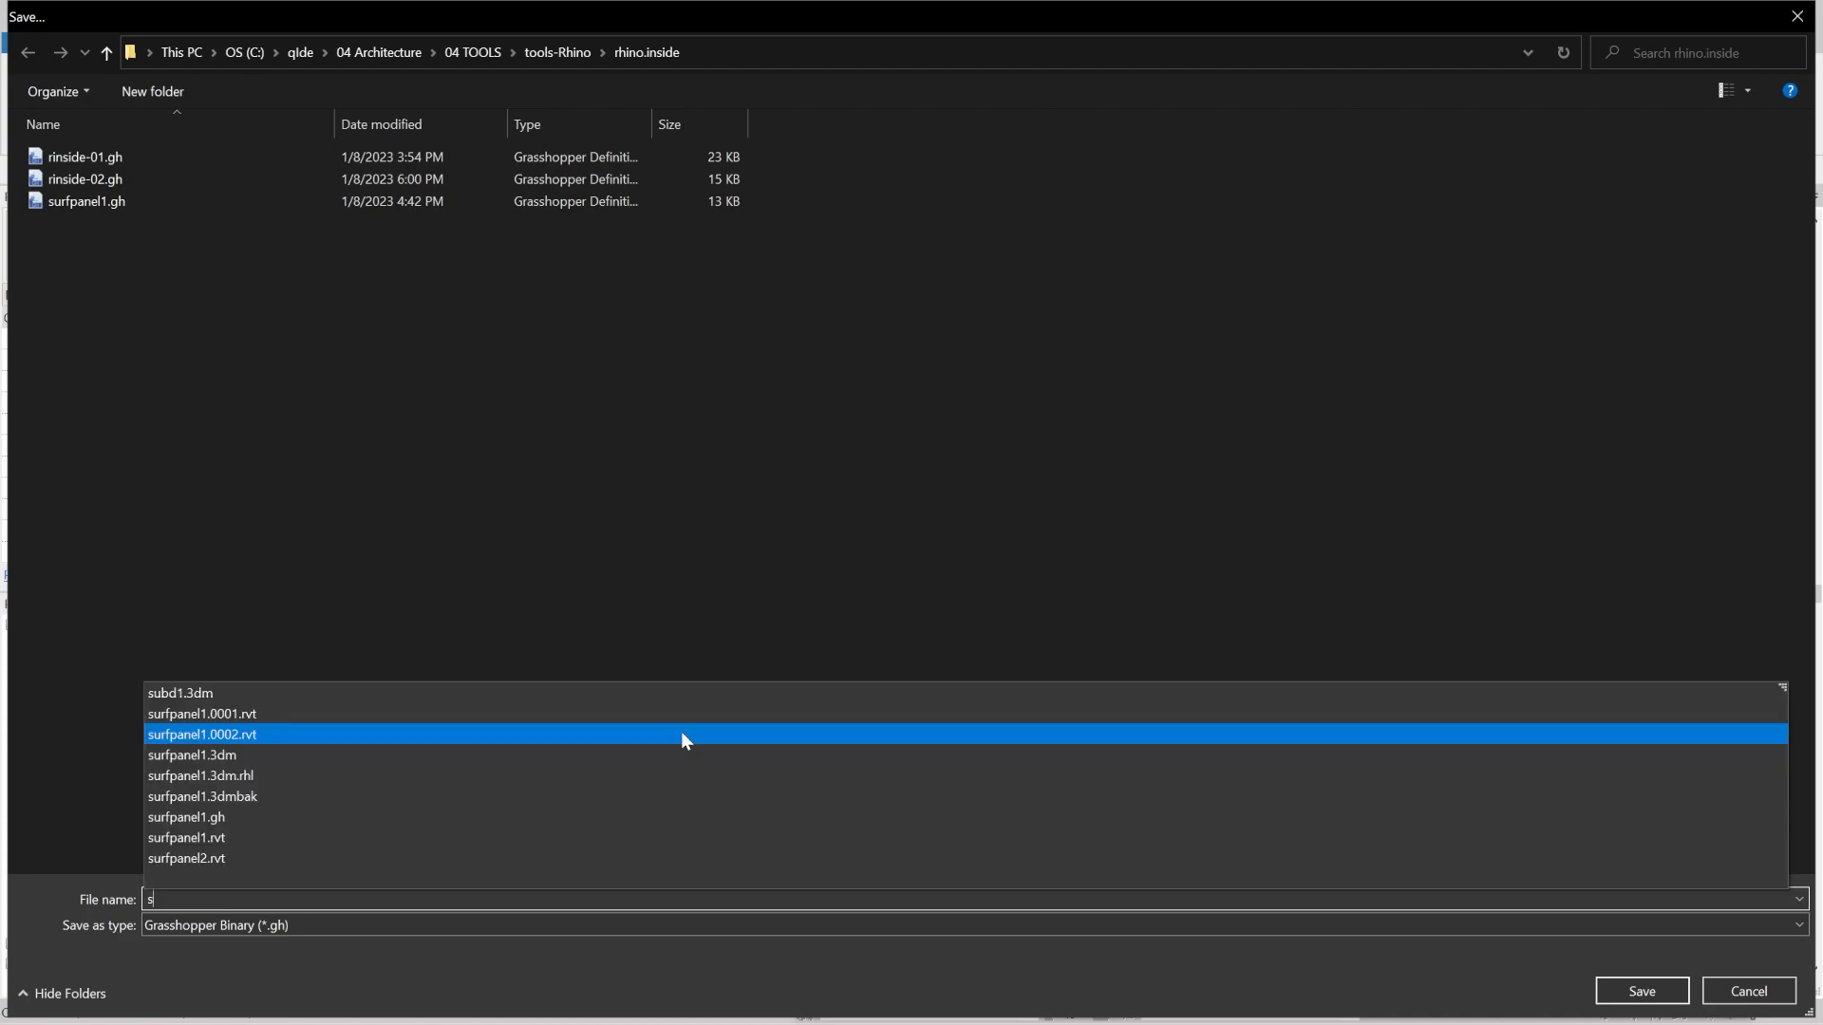
key(Down)
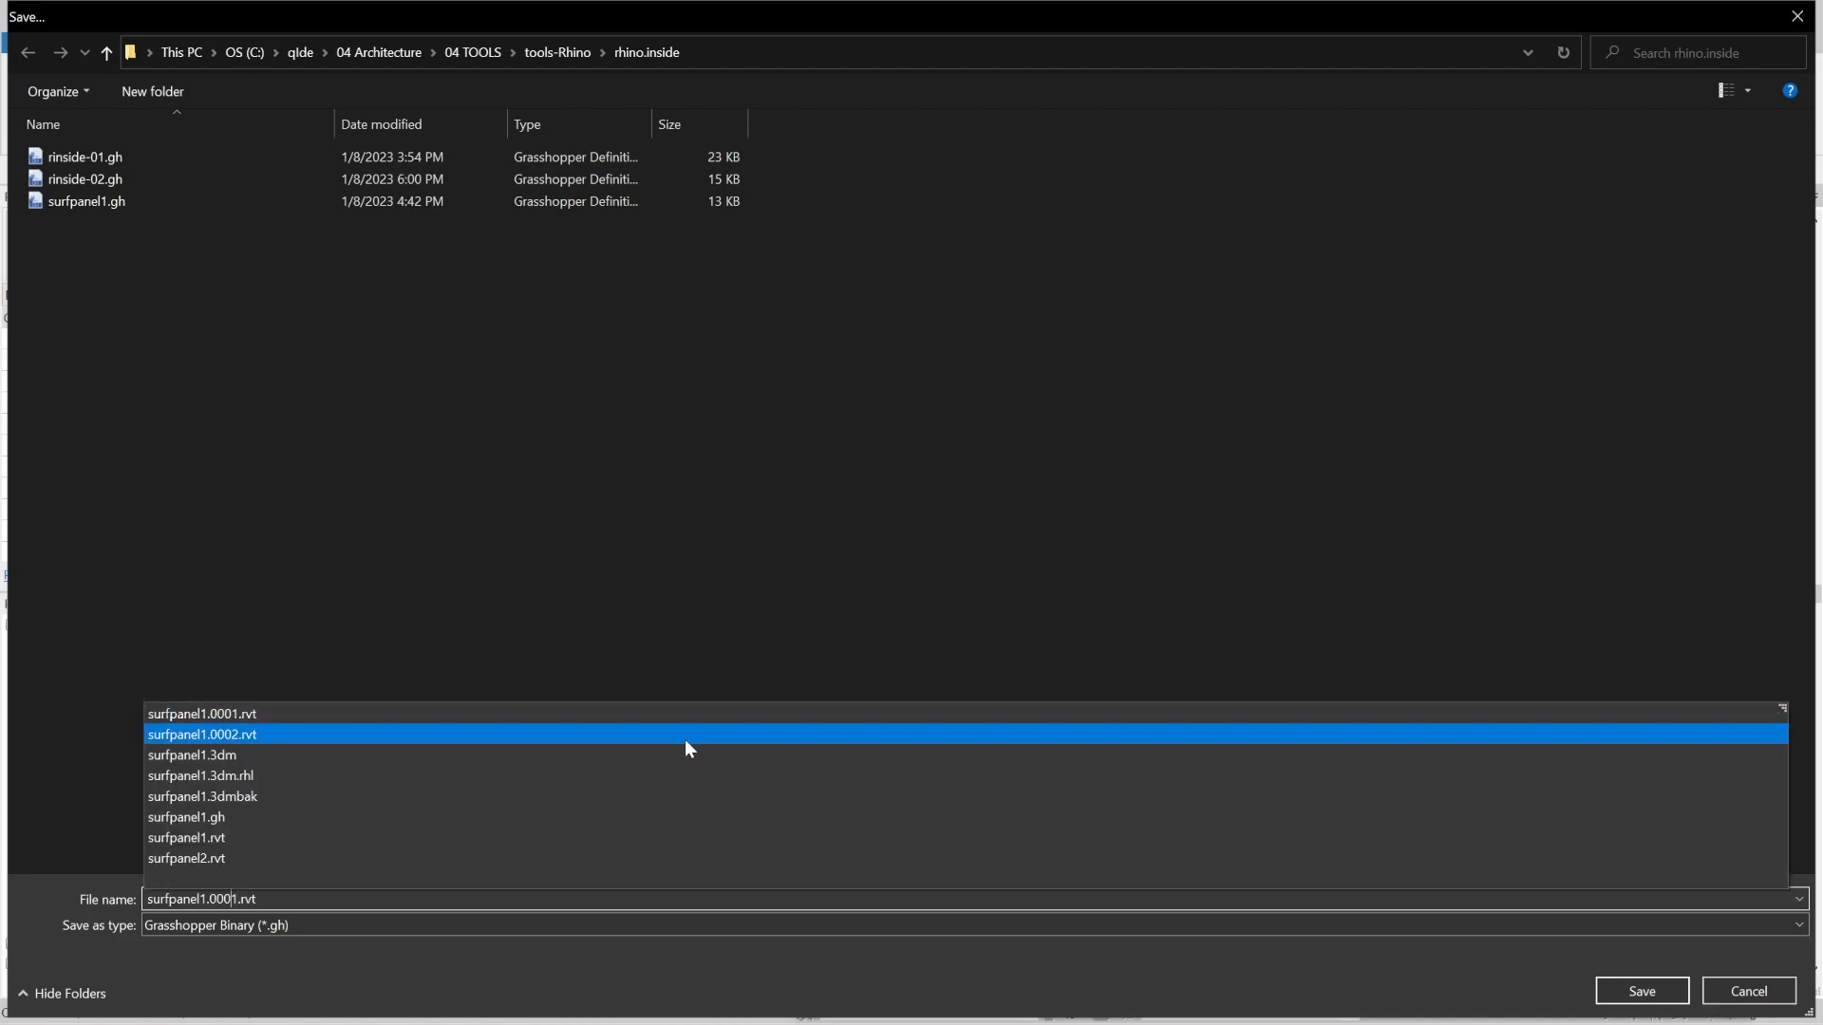
key(BackSpace)
key(BackSpace)
key(BackSpace)
key(BackSpace)
key(BackSpace)
text(2)
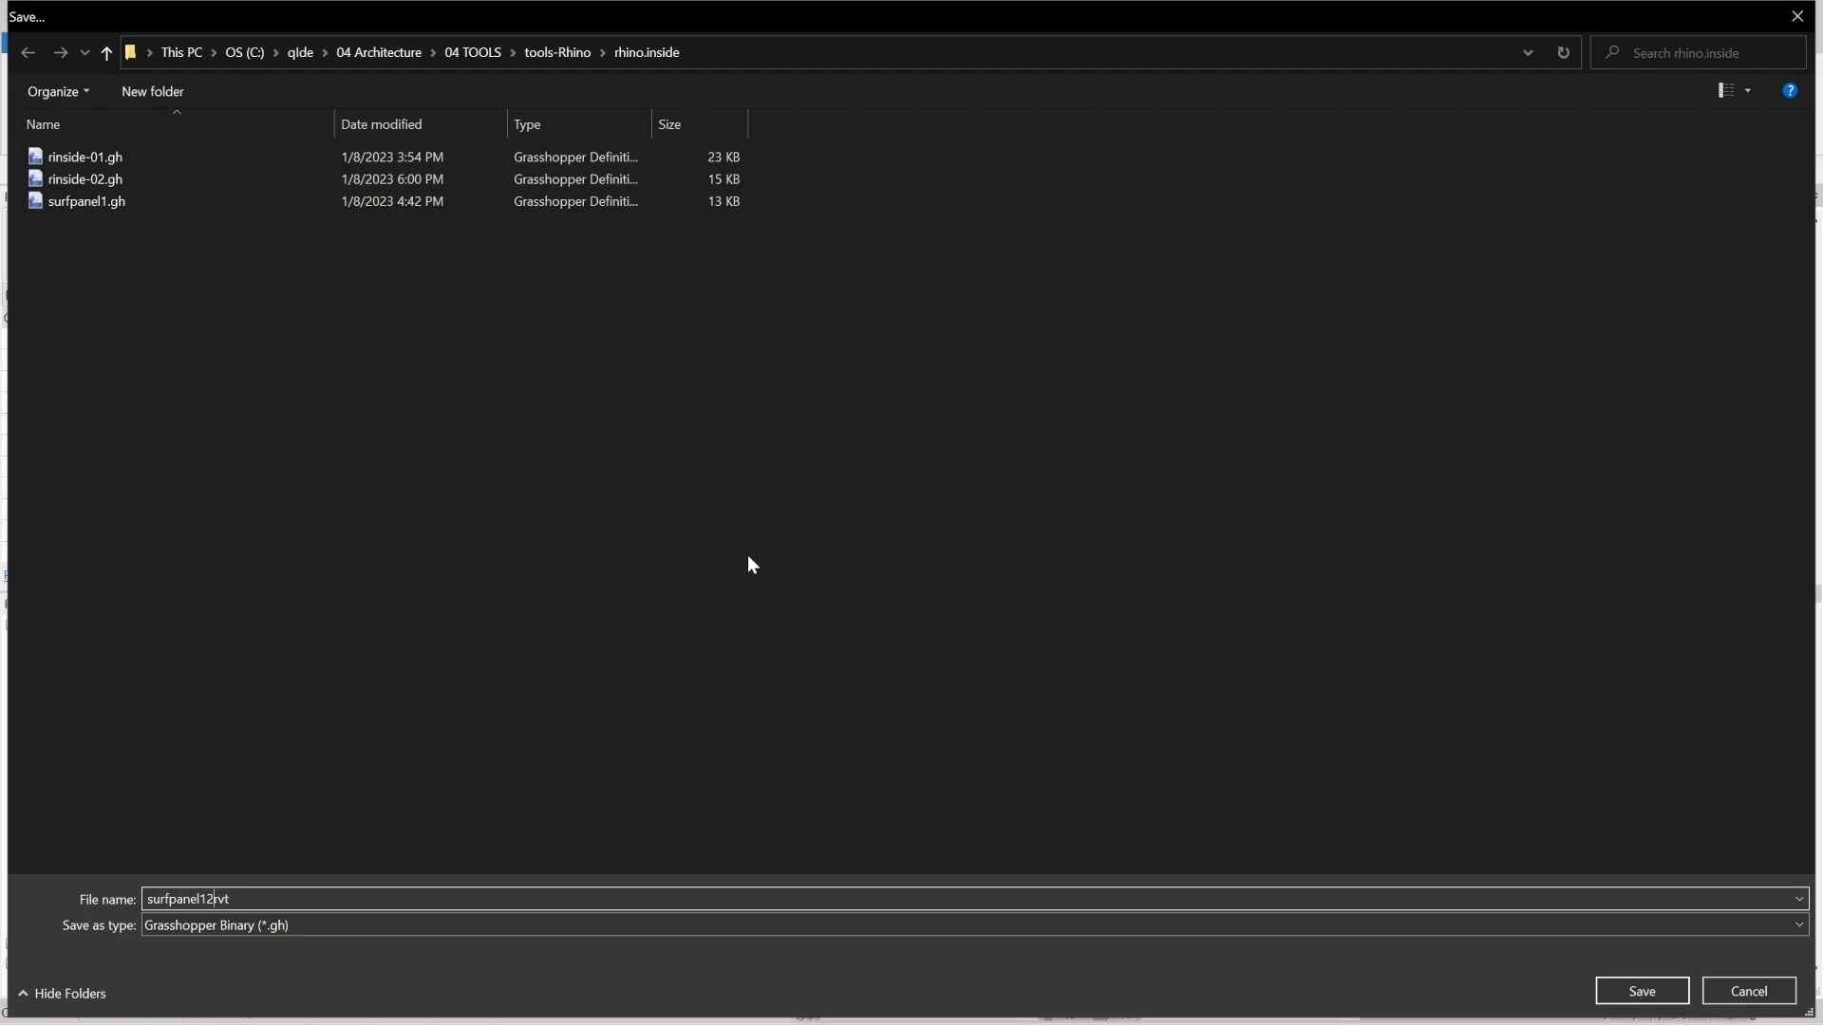
key(Delete)
key(Delete)
key(Delete)
key(Delete)
key(Return)
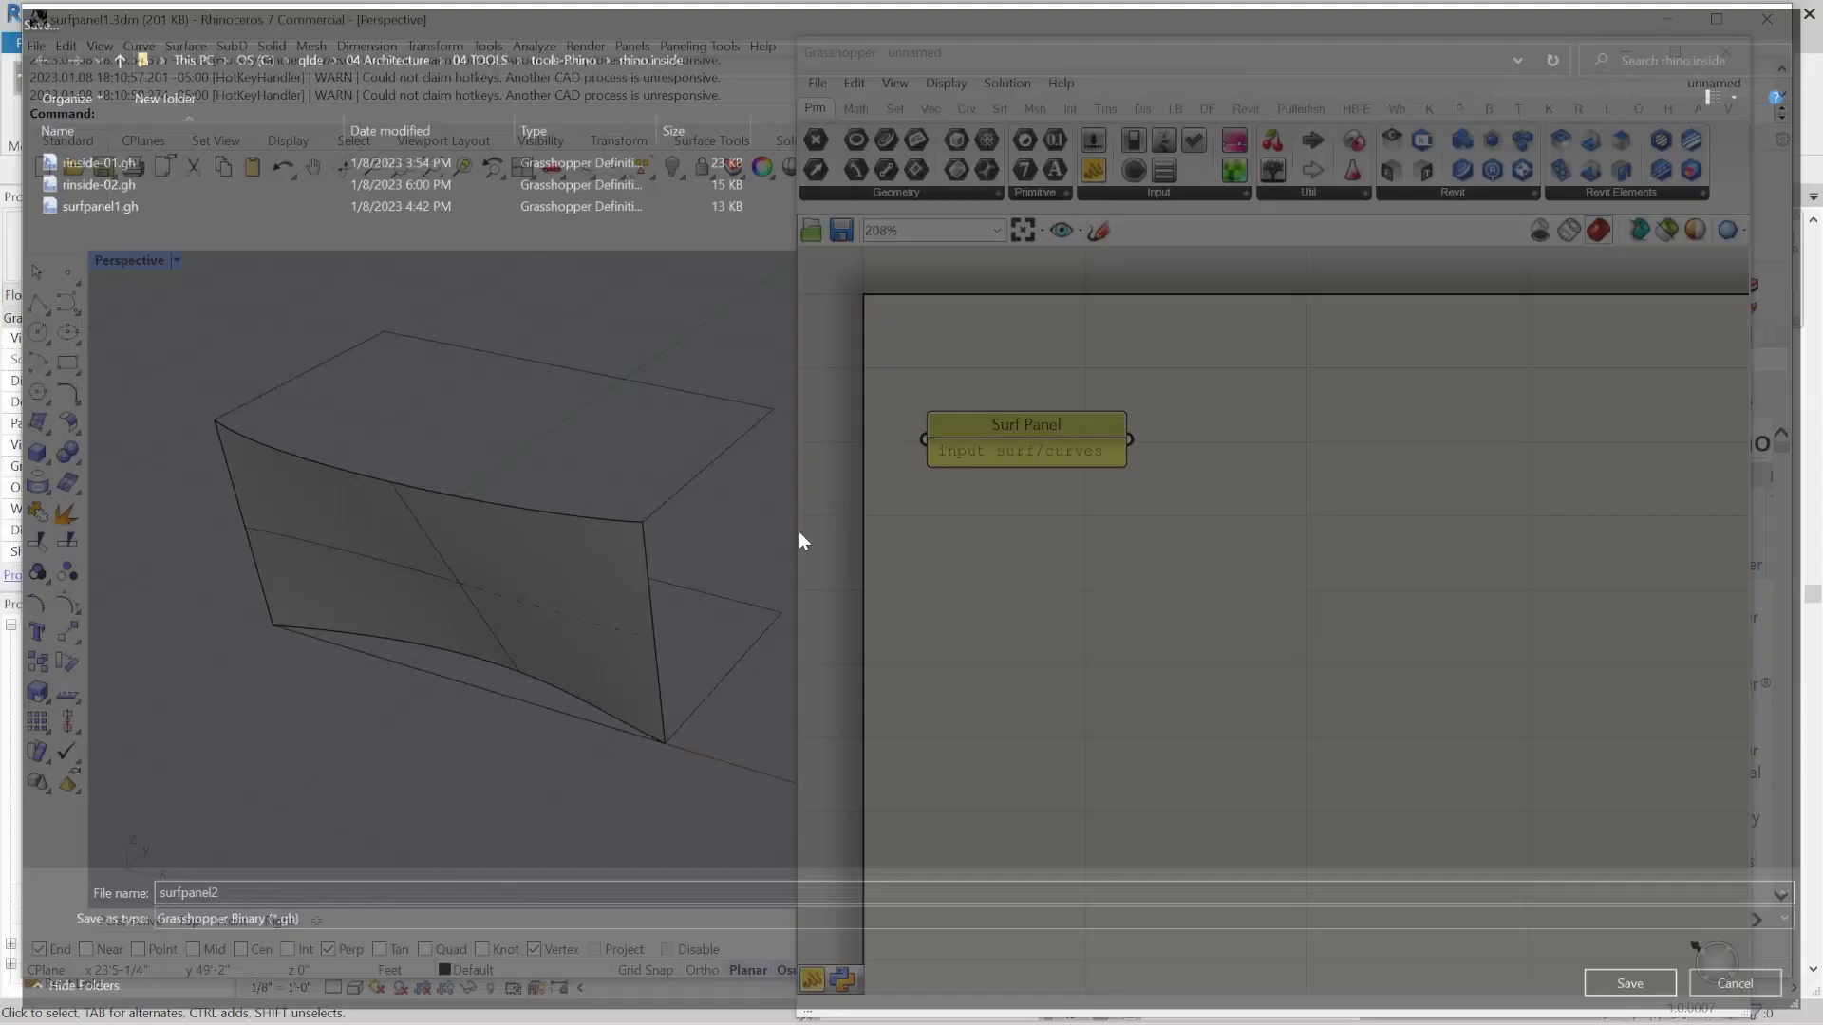
click(1045, 427)
scroll(1010, 554, down, 3)
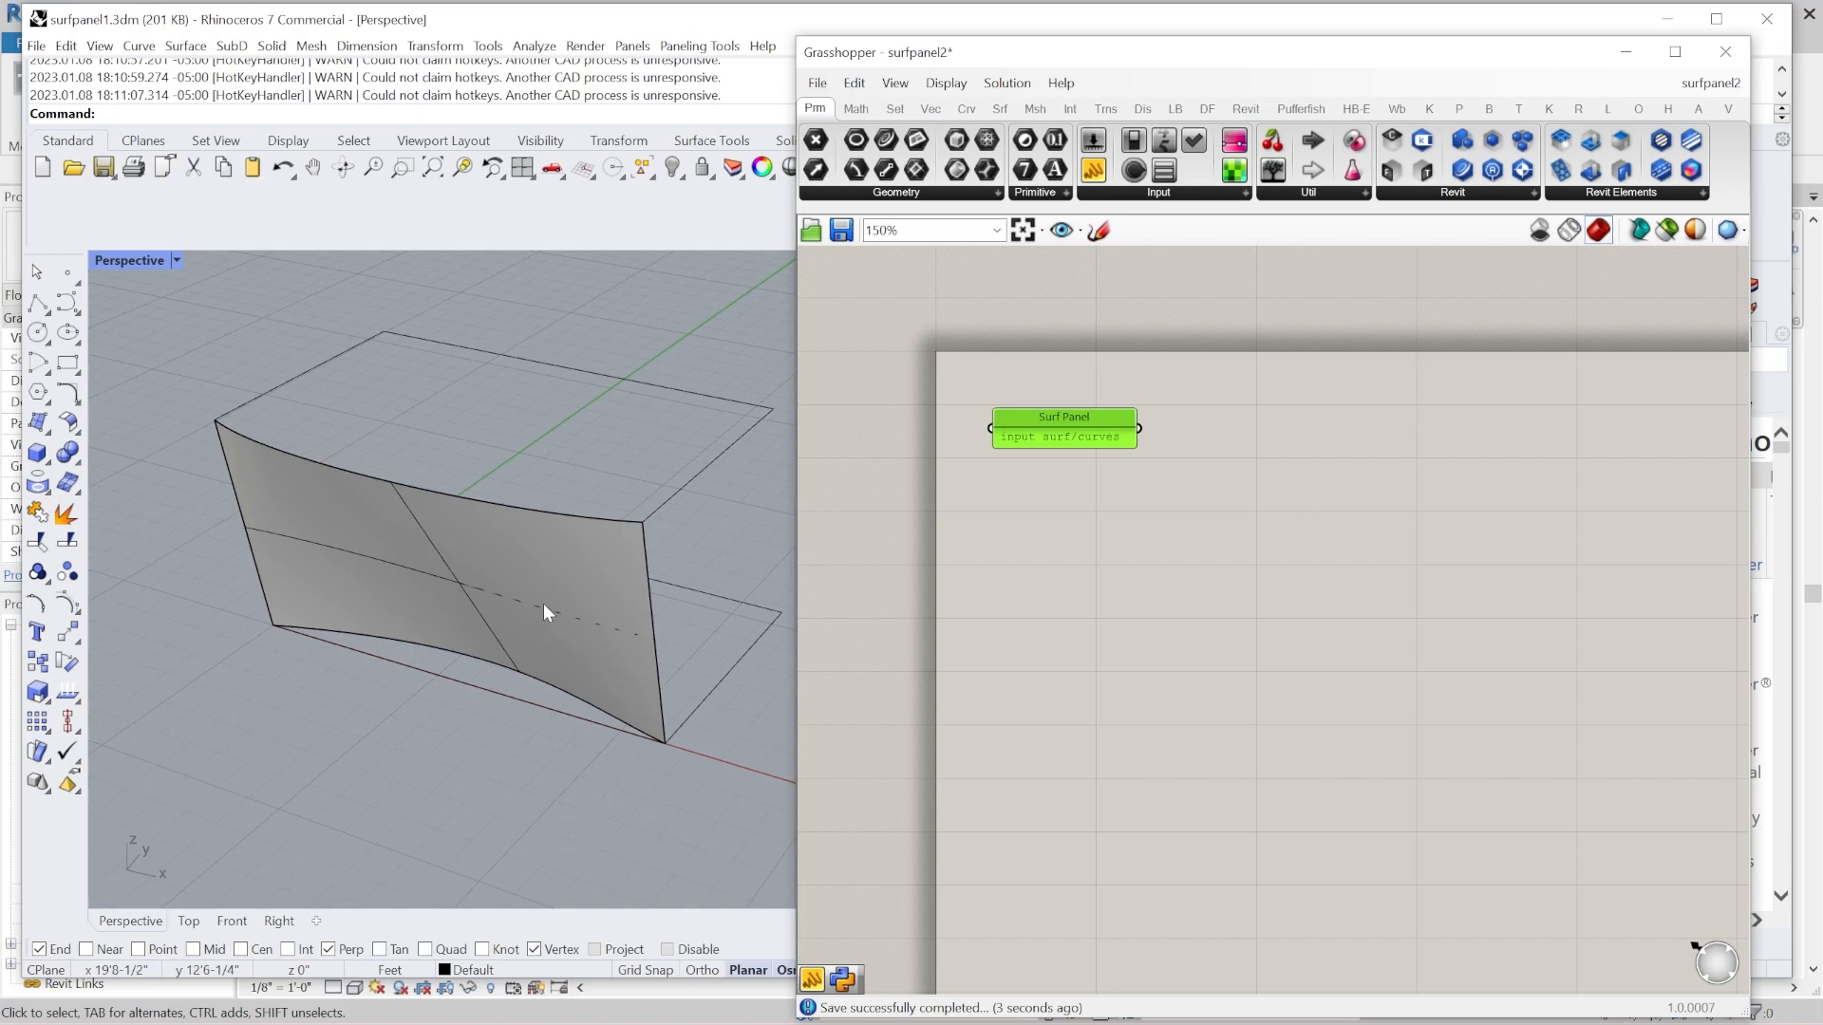
Examine the upper outline, the curved wall surface and the small square panel in the Rhino Perspective viewport, selecting each one.
click(681, 488)
scroll(527, 460, down, 6)
scroll(532, 479, up, 4)
scroll(442, 562, down, 4)
scroll(481, 525, up, 2)
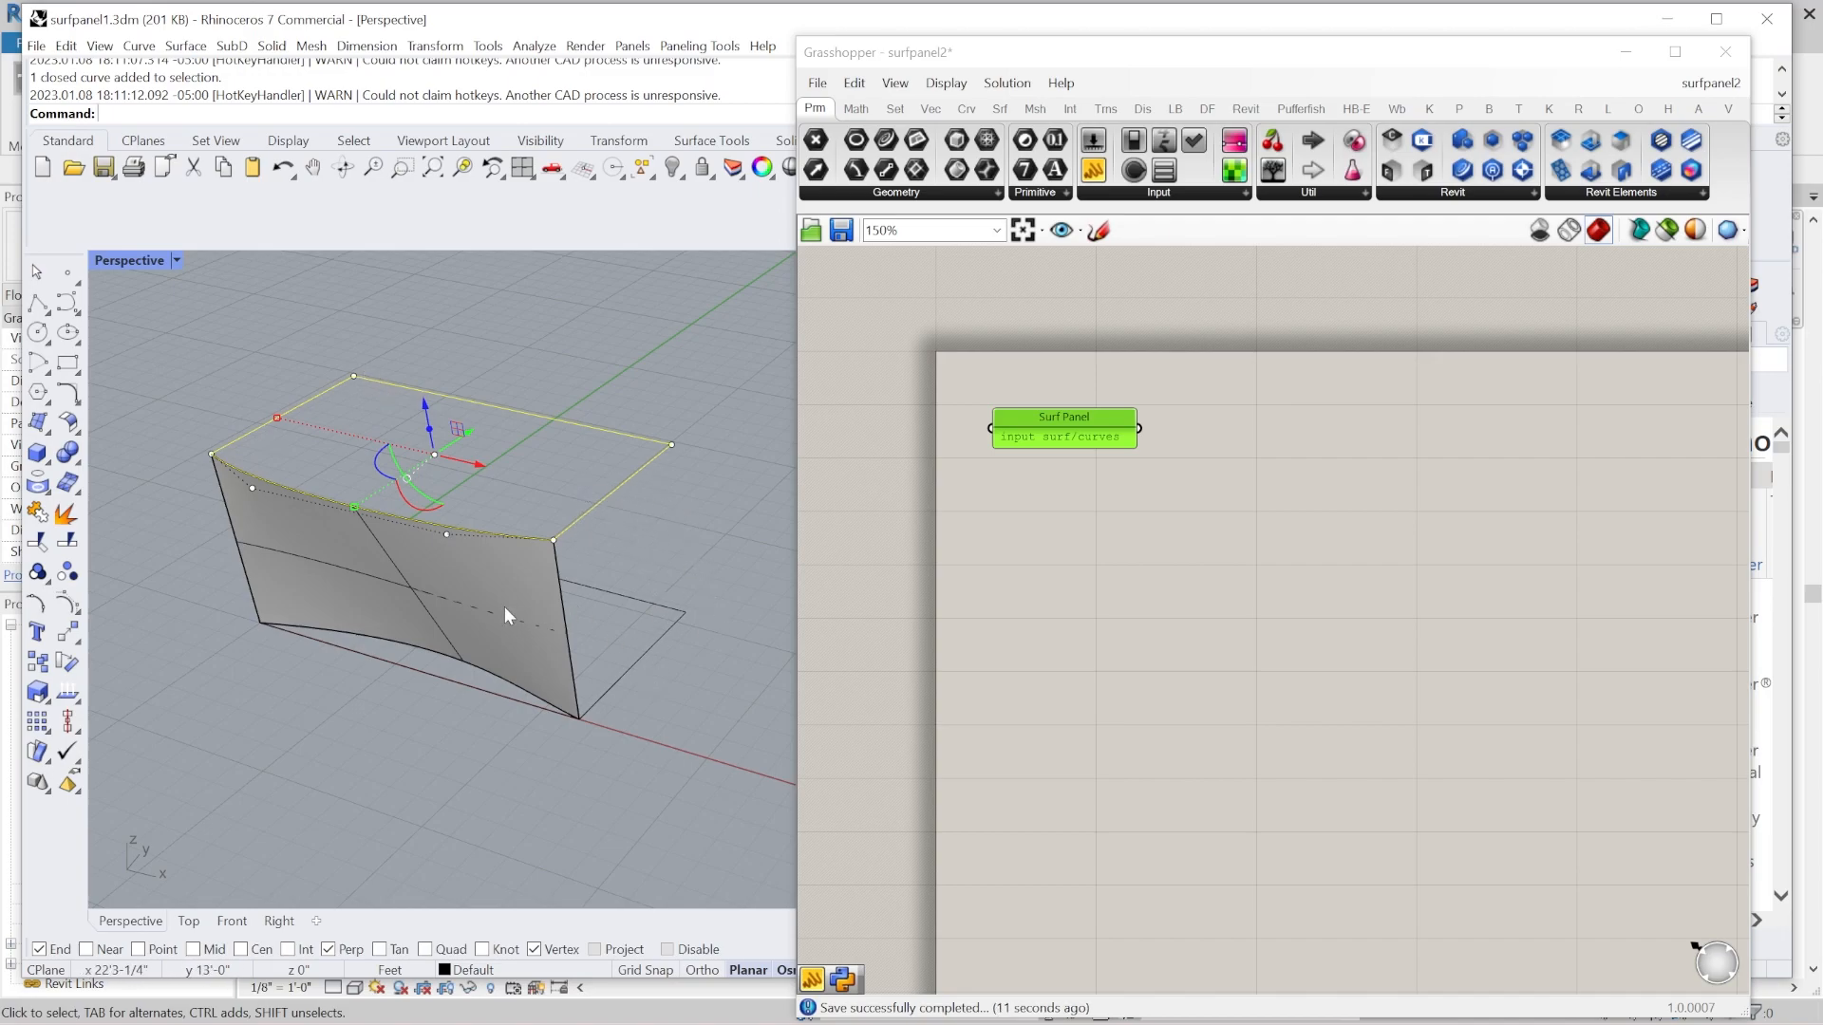
right_drag(677, 555, 447, 606)
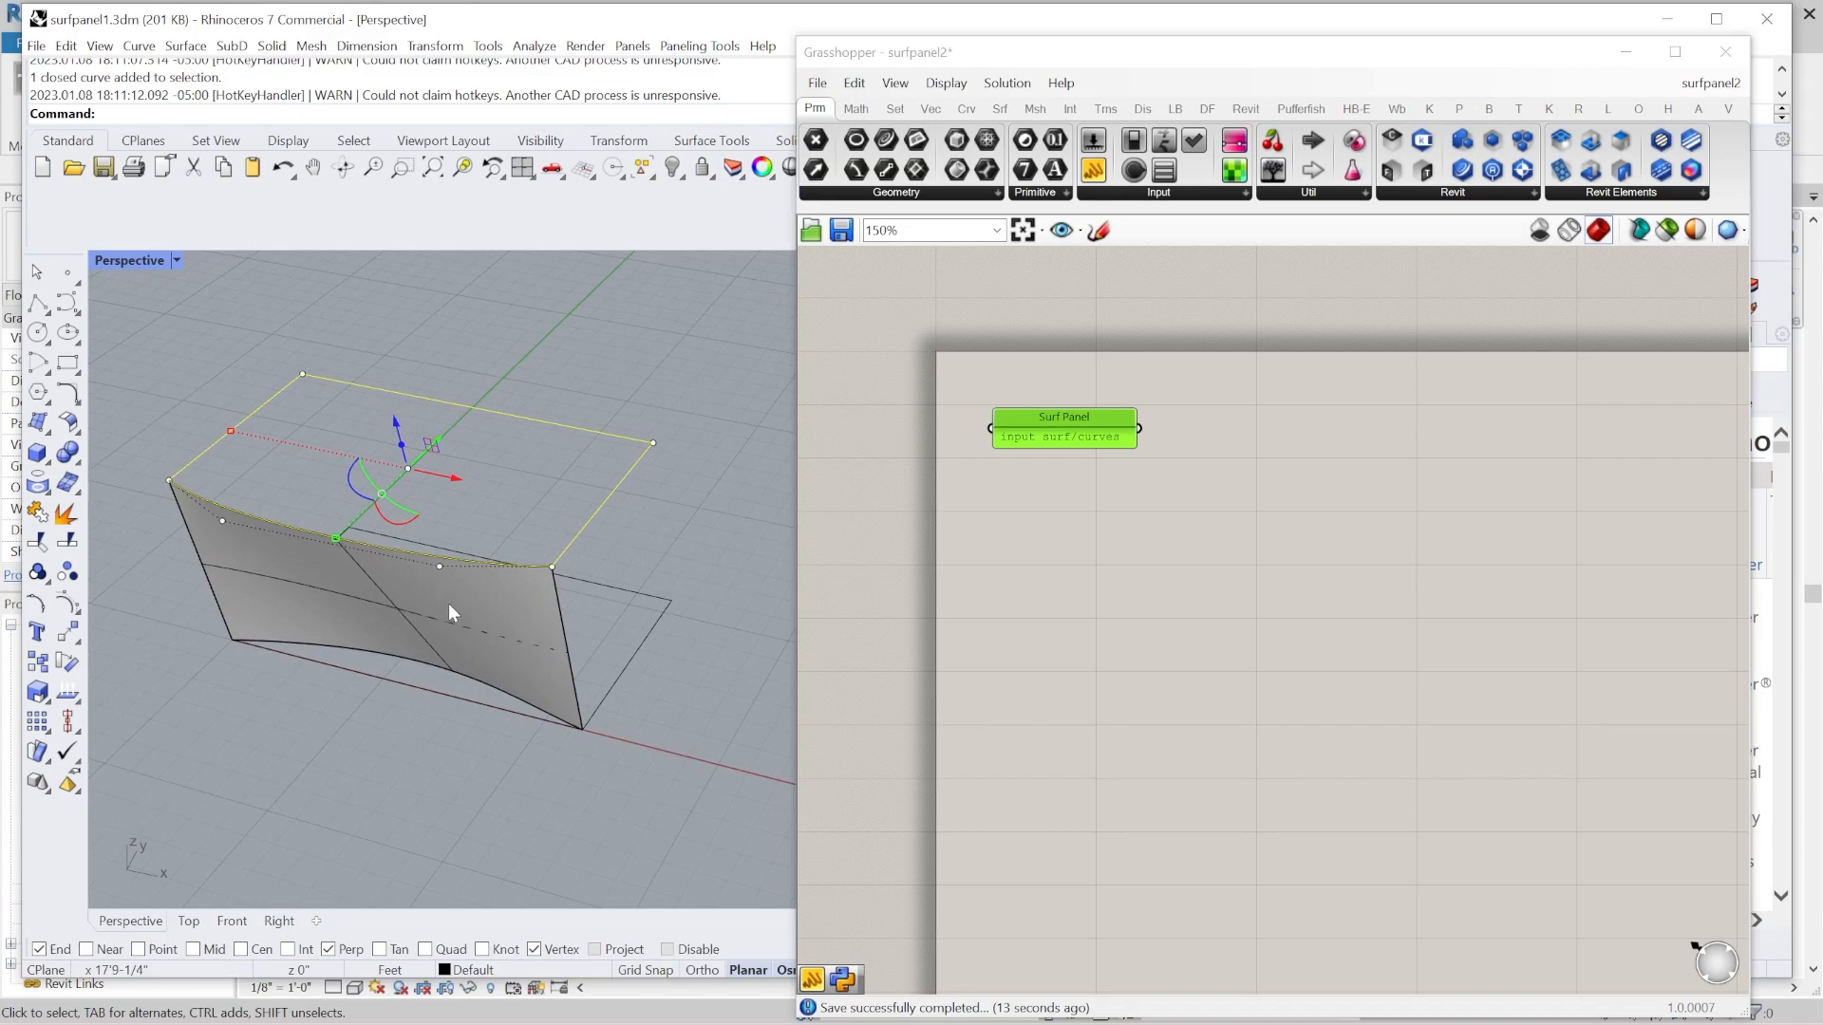
click(510, 634)
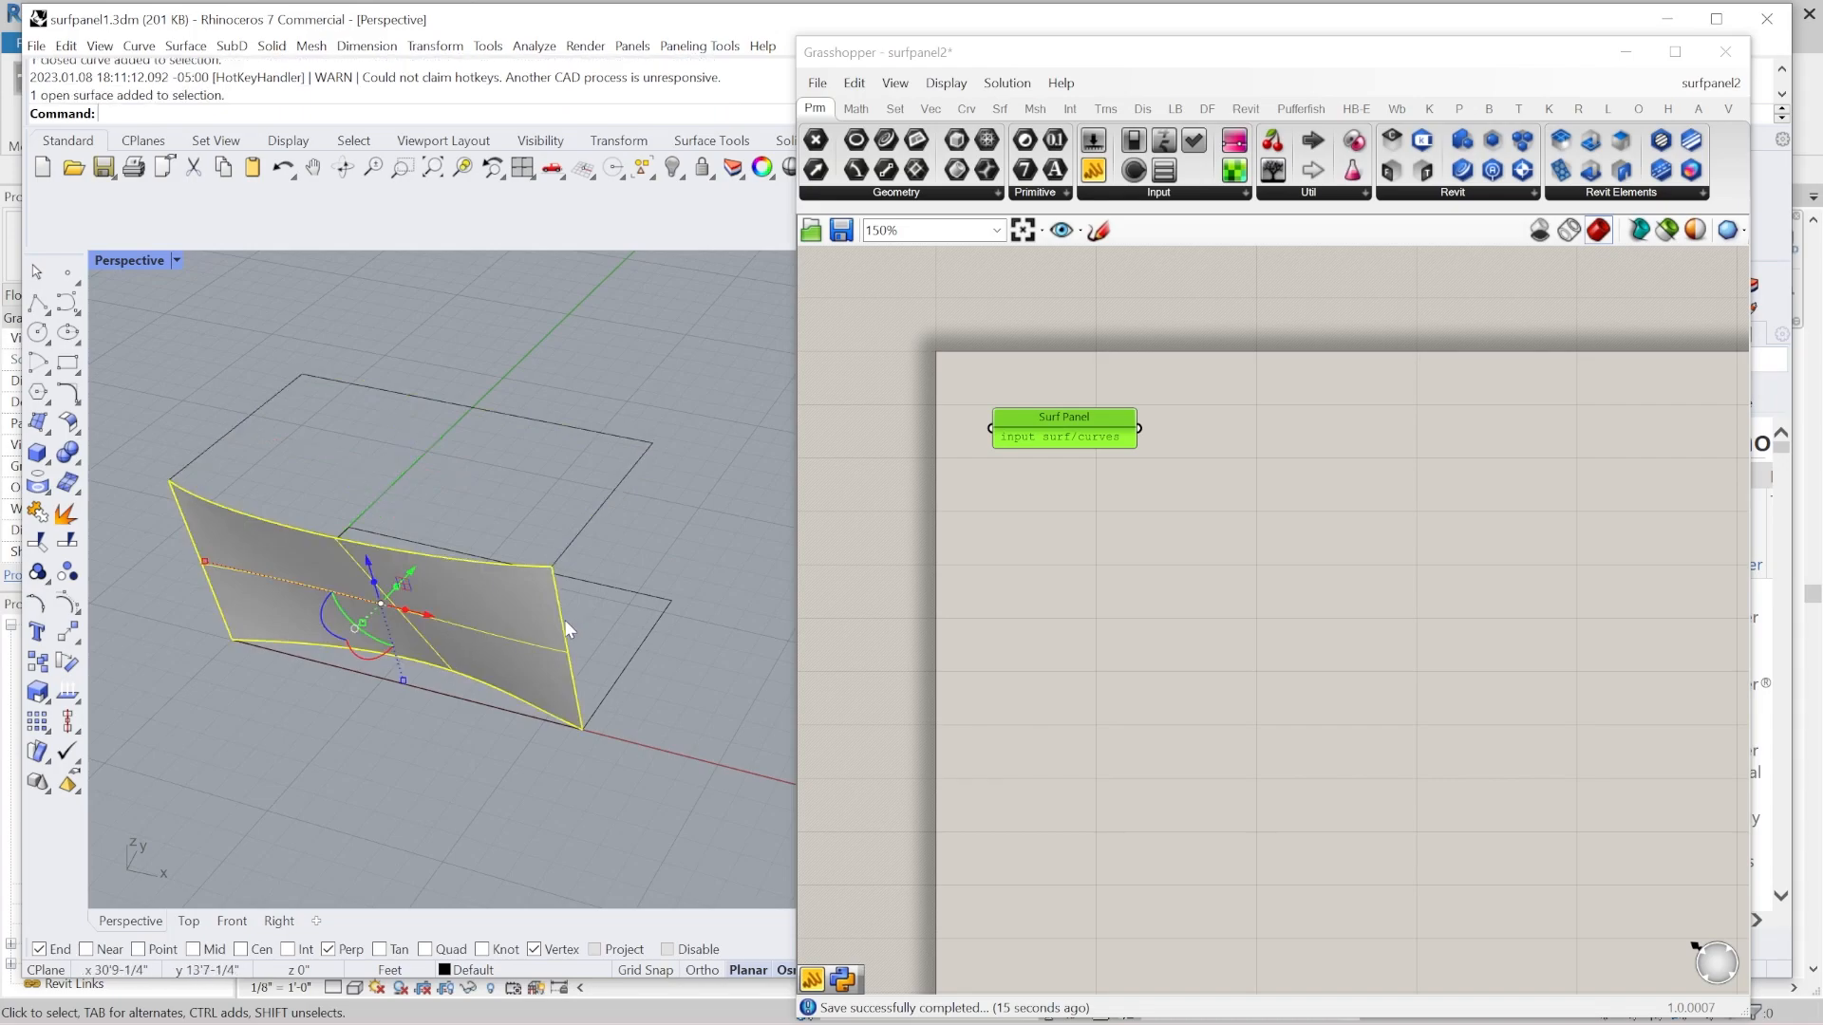
click(601, 501)
right_drag(601, 502, 625, 411)
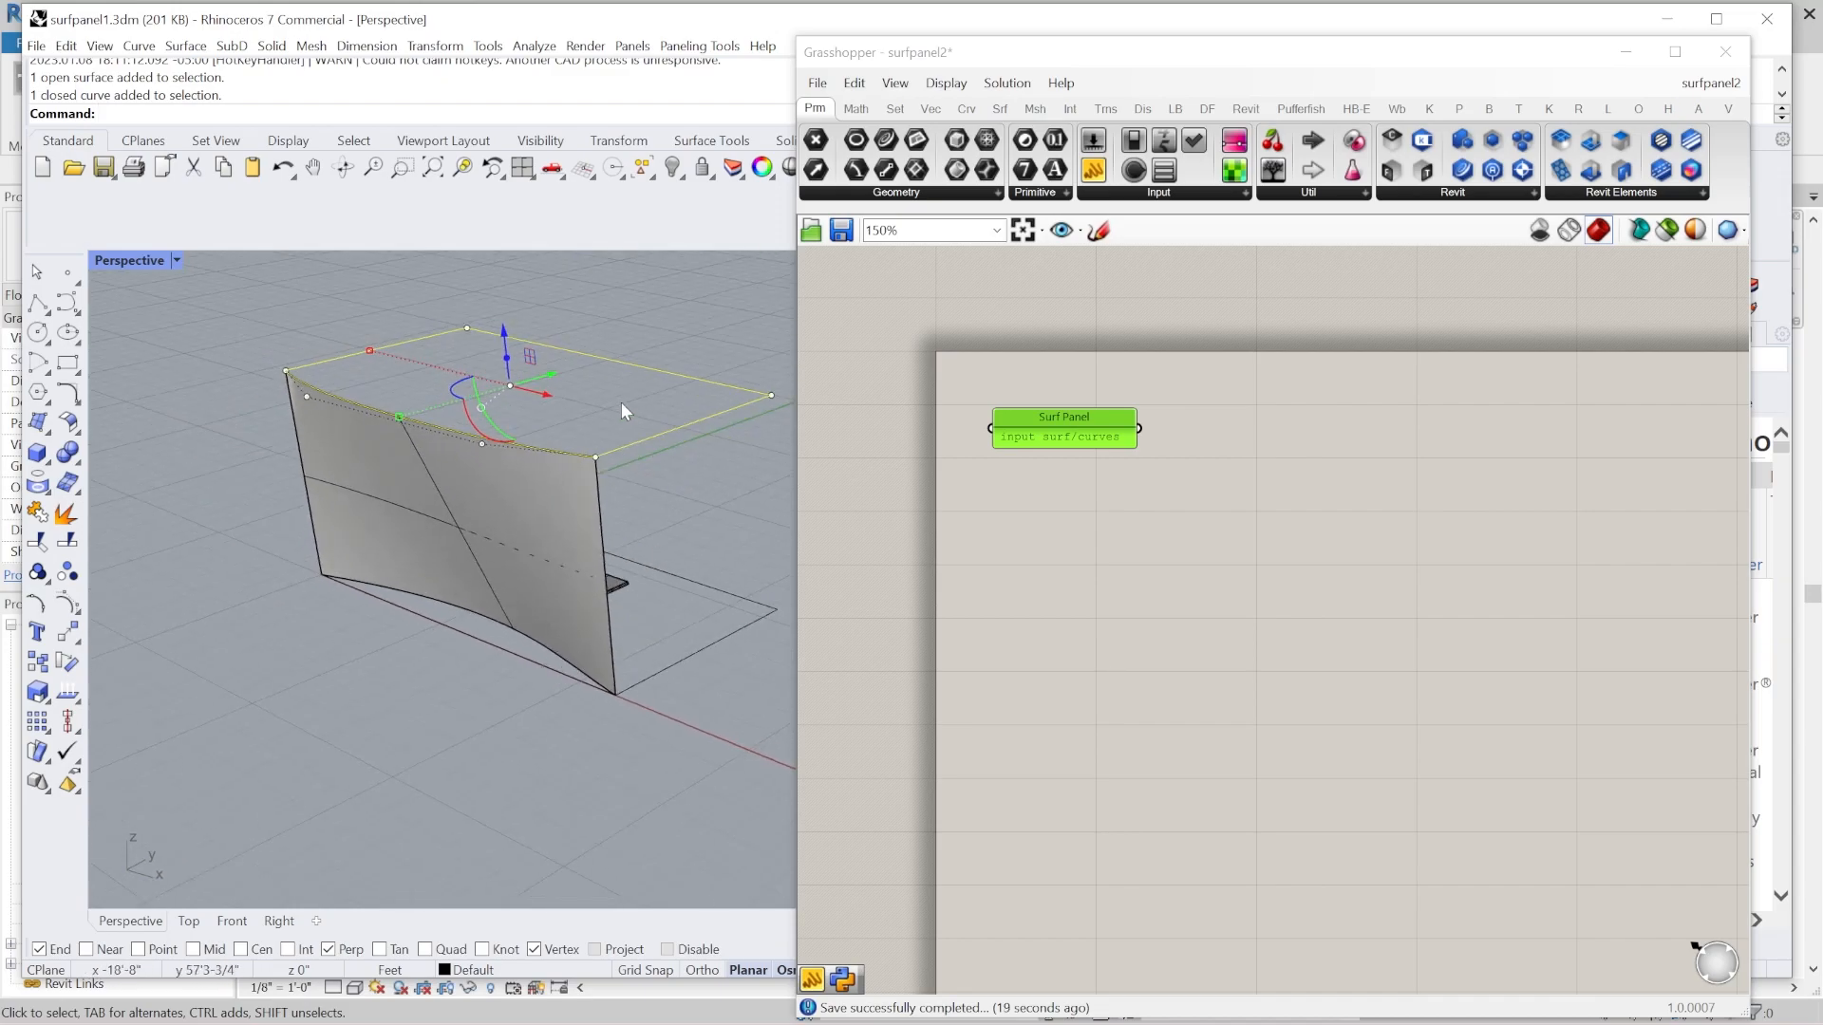
click(699, 633)
right_drag(612, 579, 646, 486)
click(551, 514)
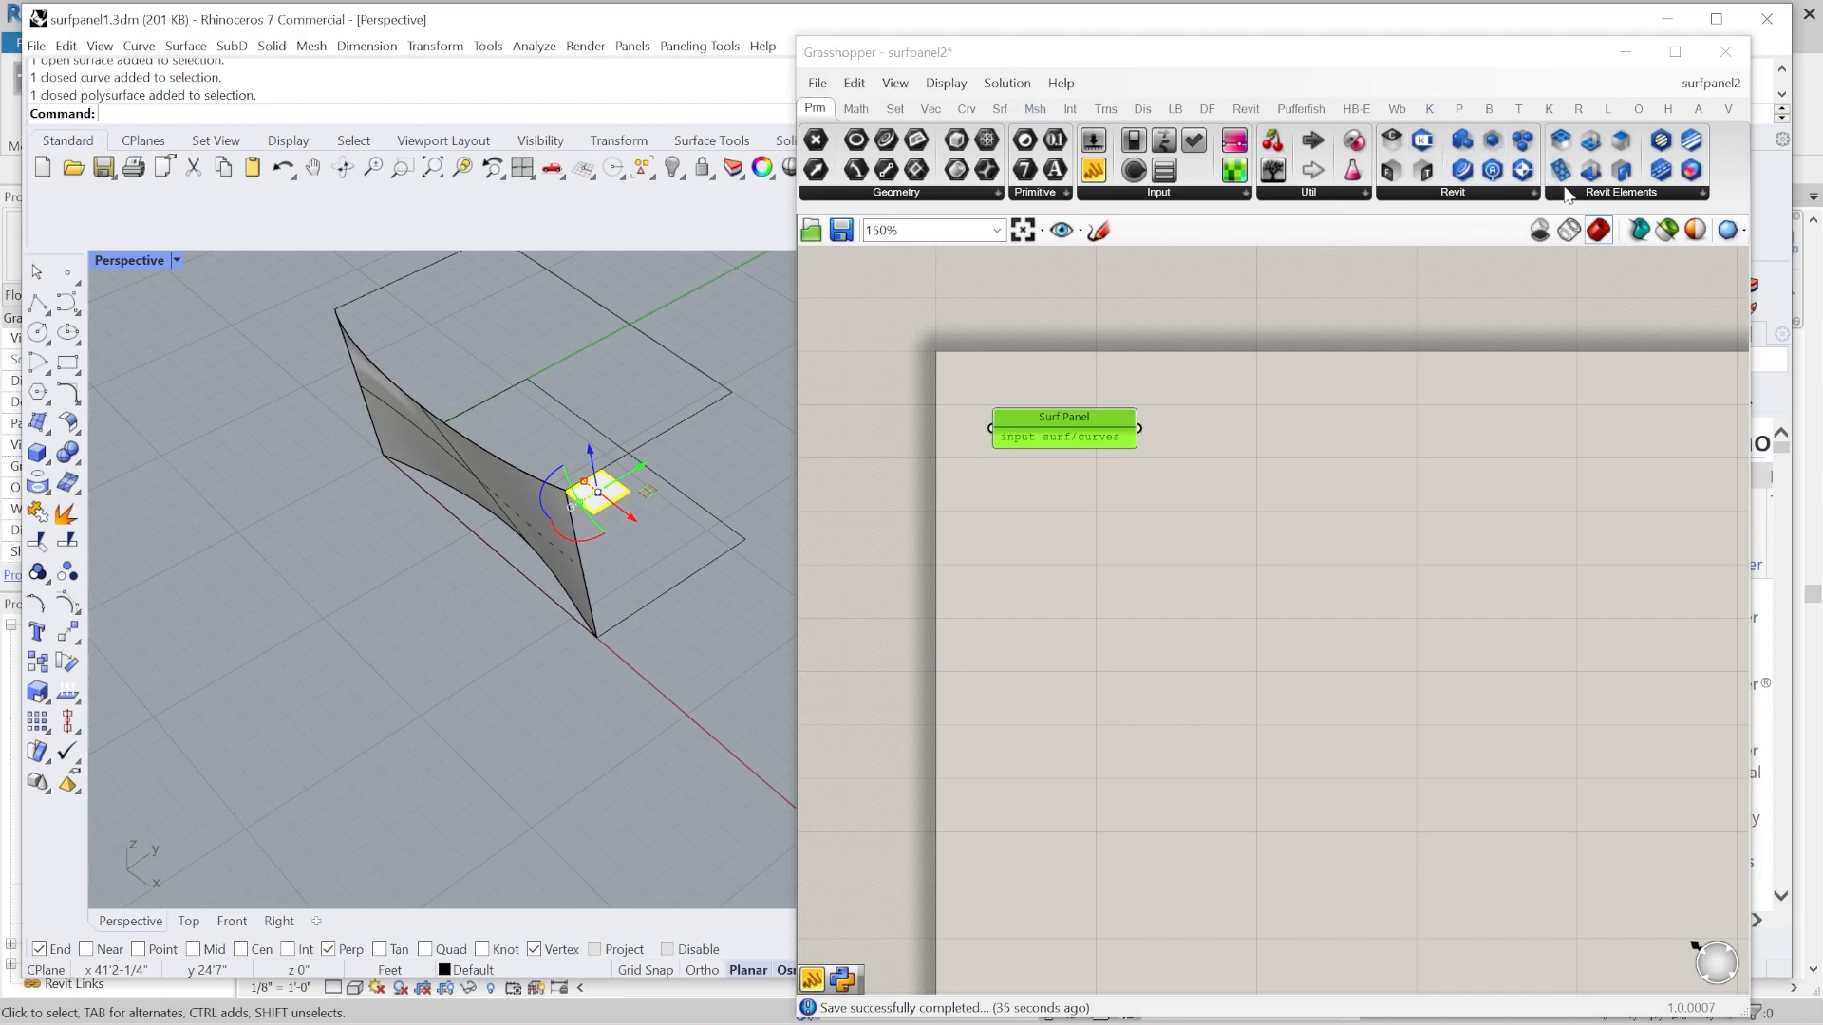
Review the Revit and Revit Elements parameter lists and display the Revit component set.
click(1503, 194)
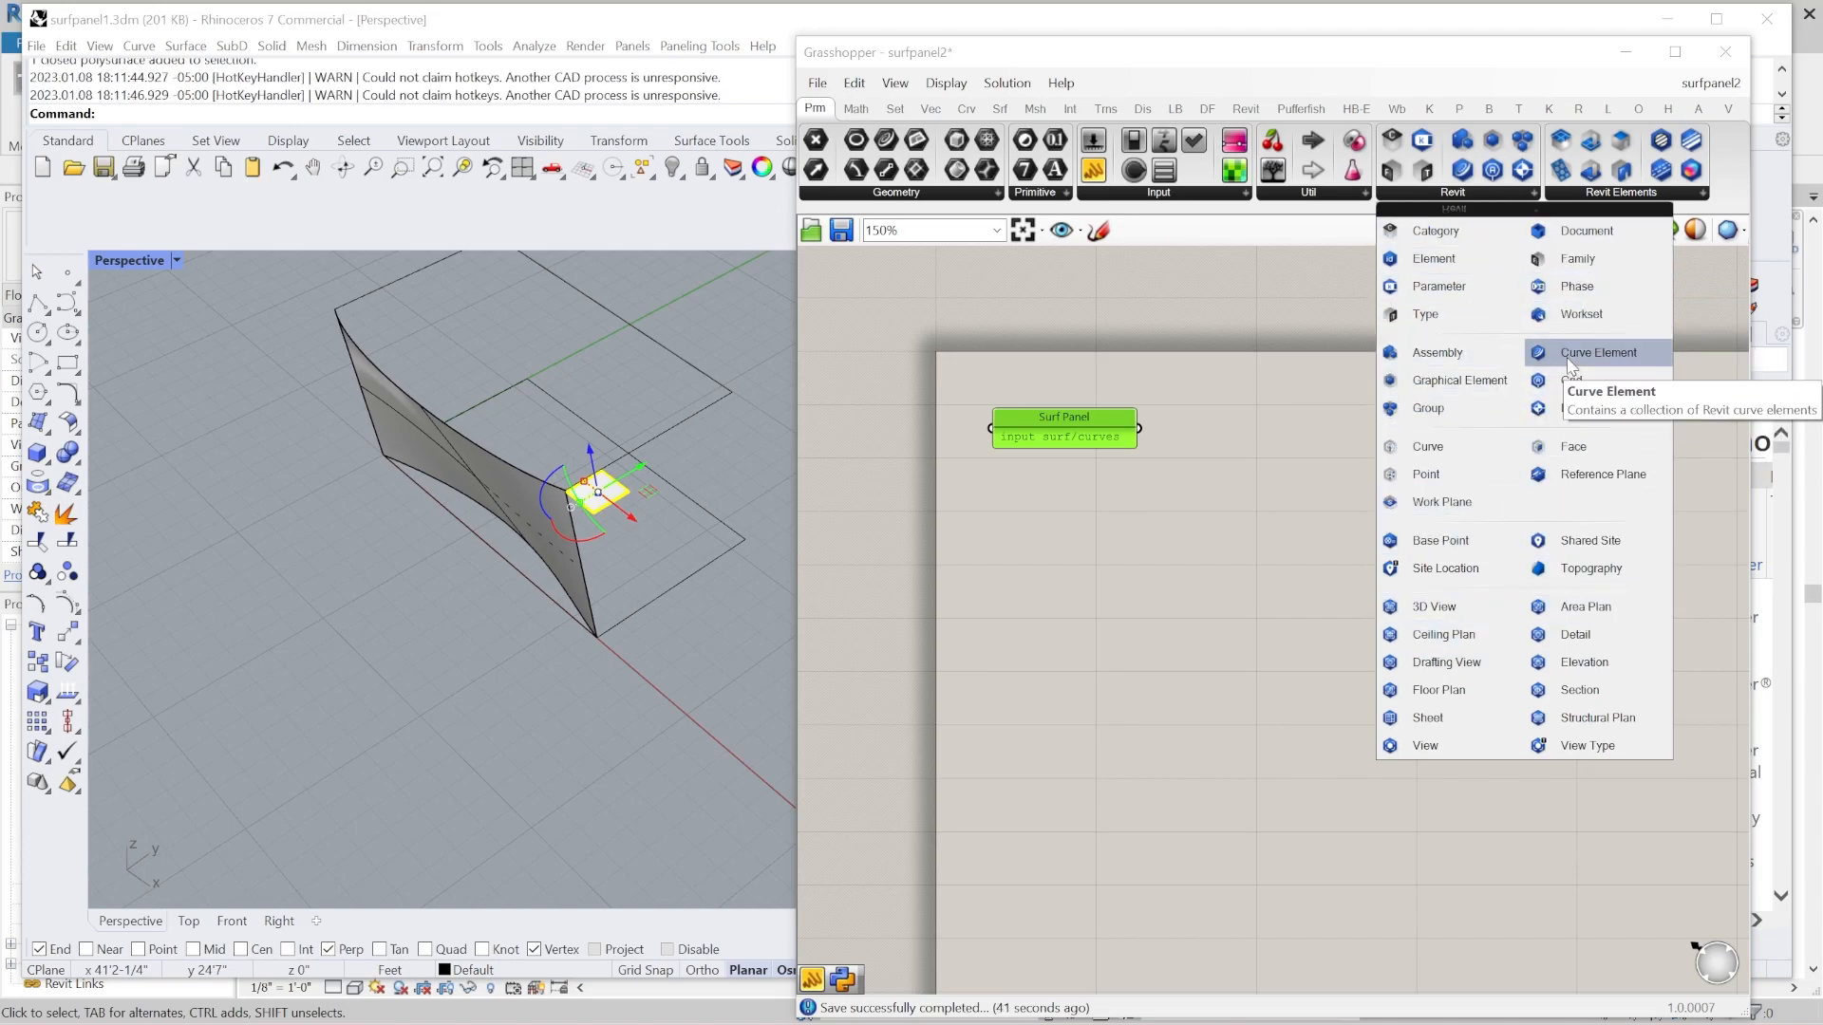
click(1615, 193)
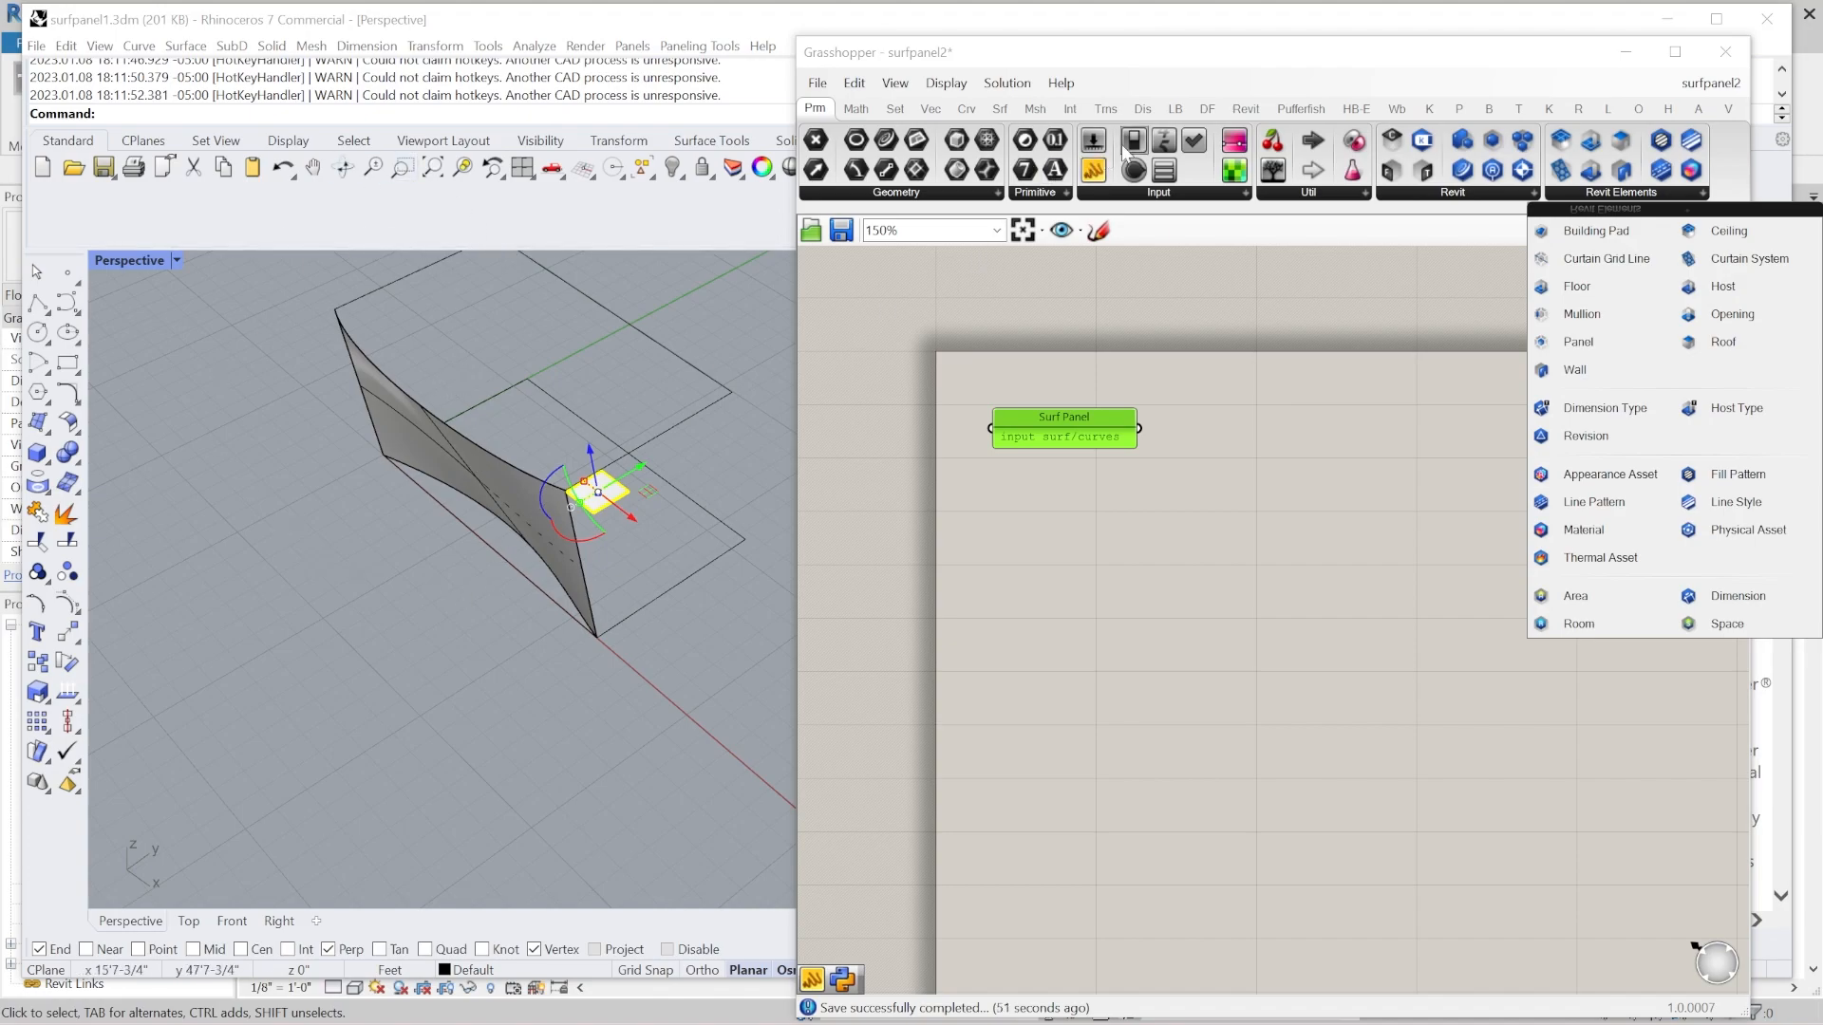
click(1245, 109)
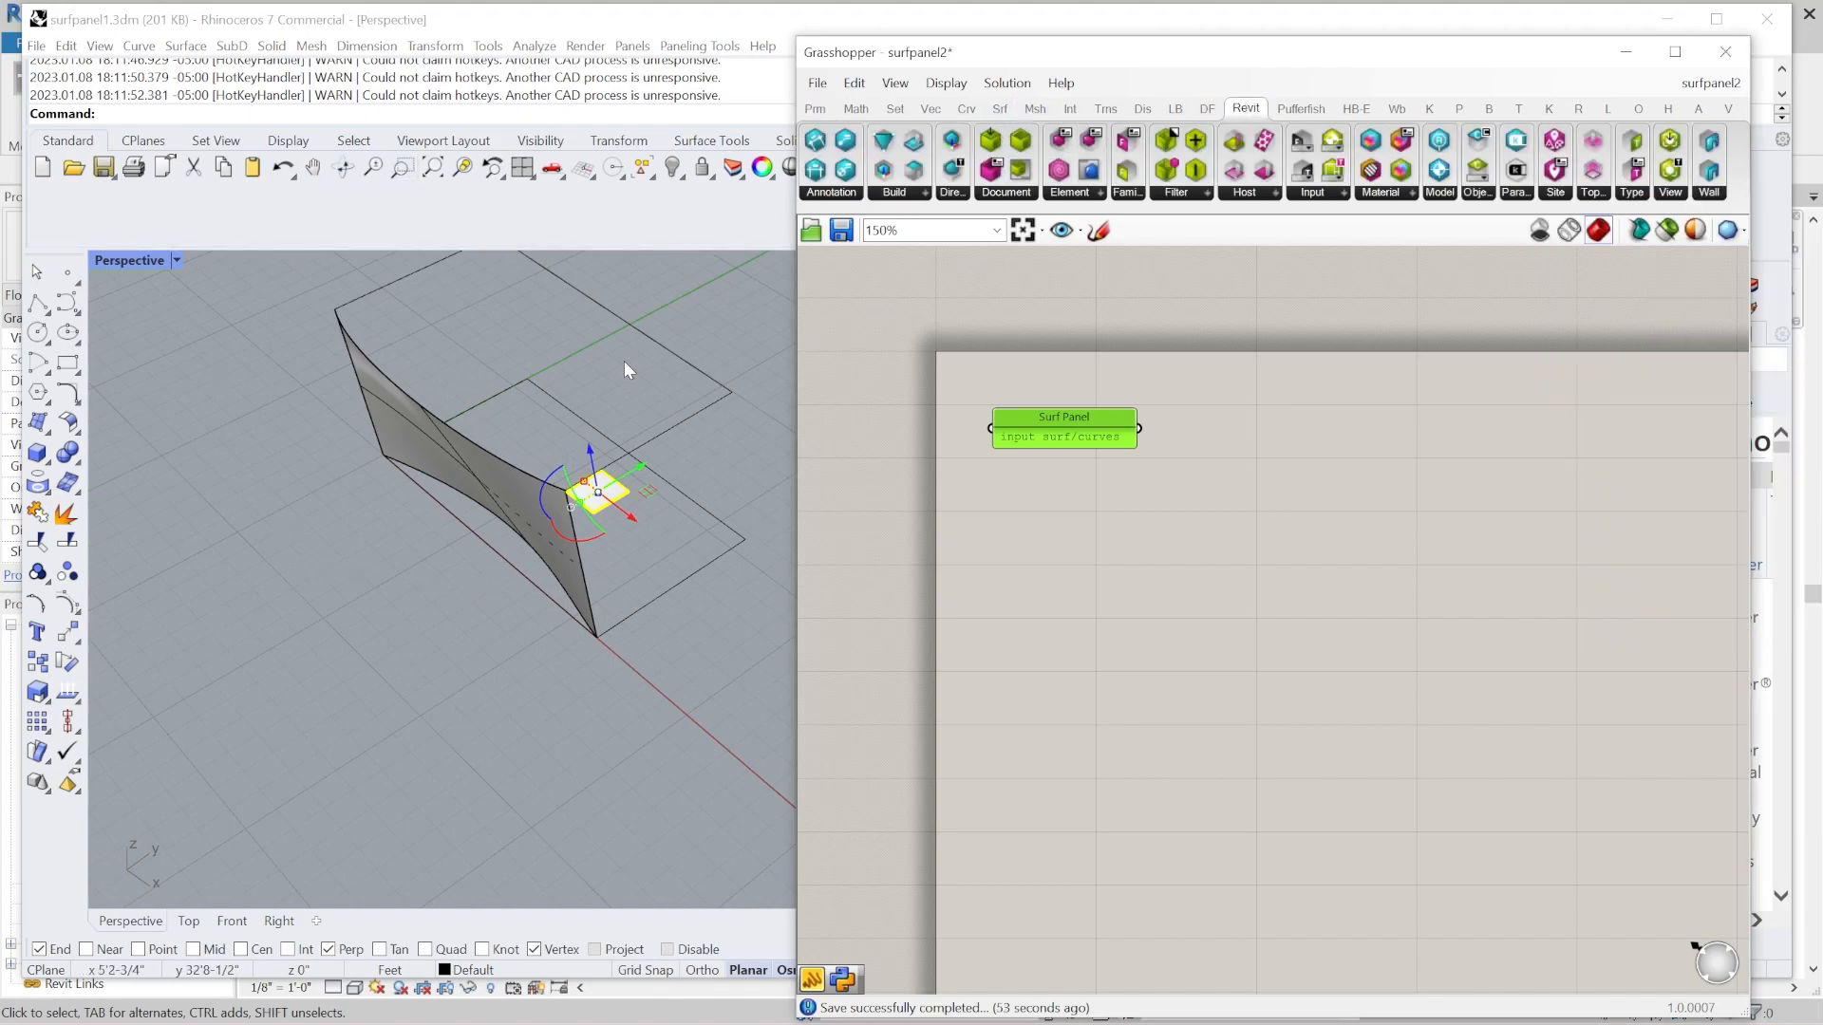
Clear the square panel's selection in Rhino and maximize the Grasshopper window around the Surf Panel note.
click(658, 555)
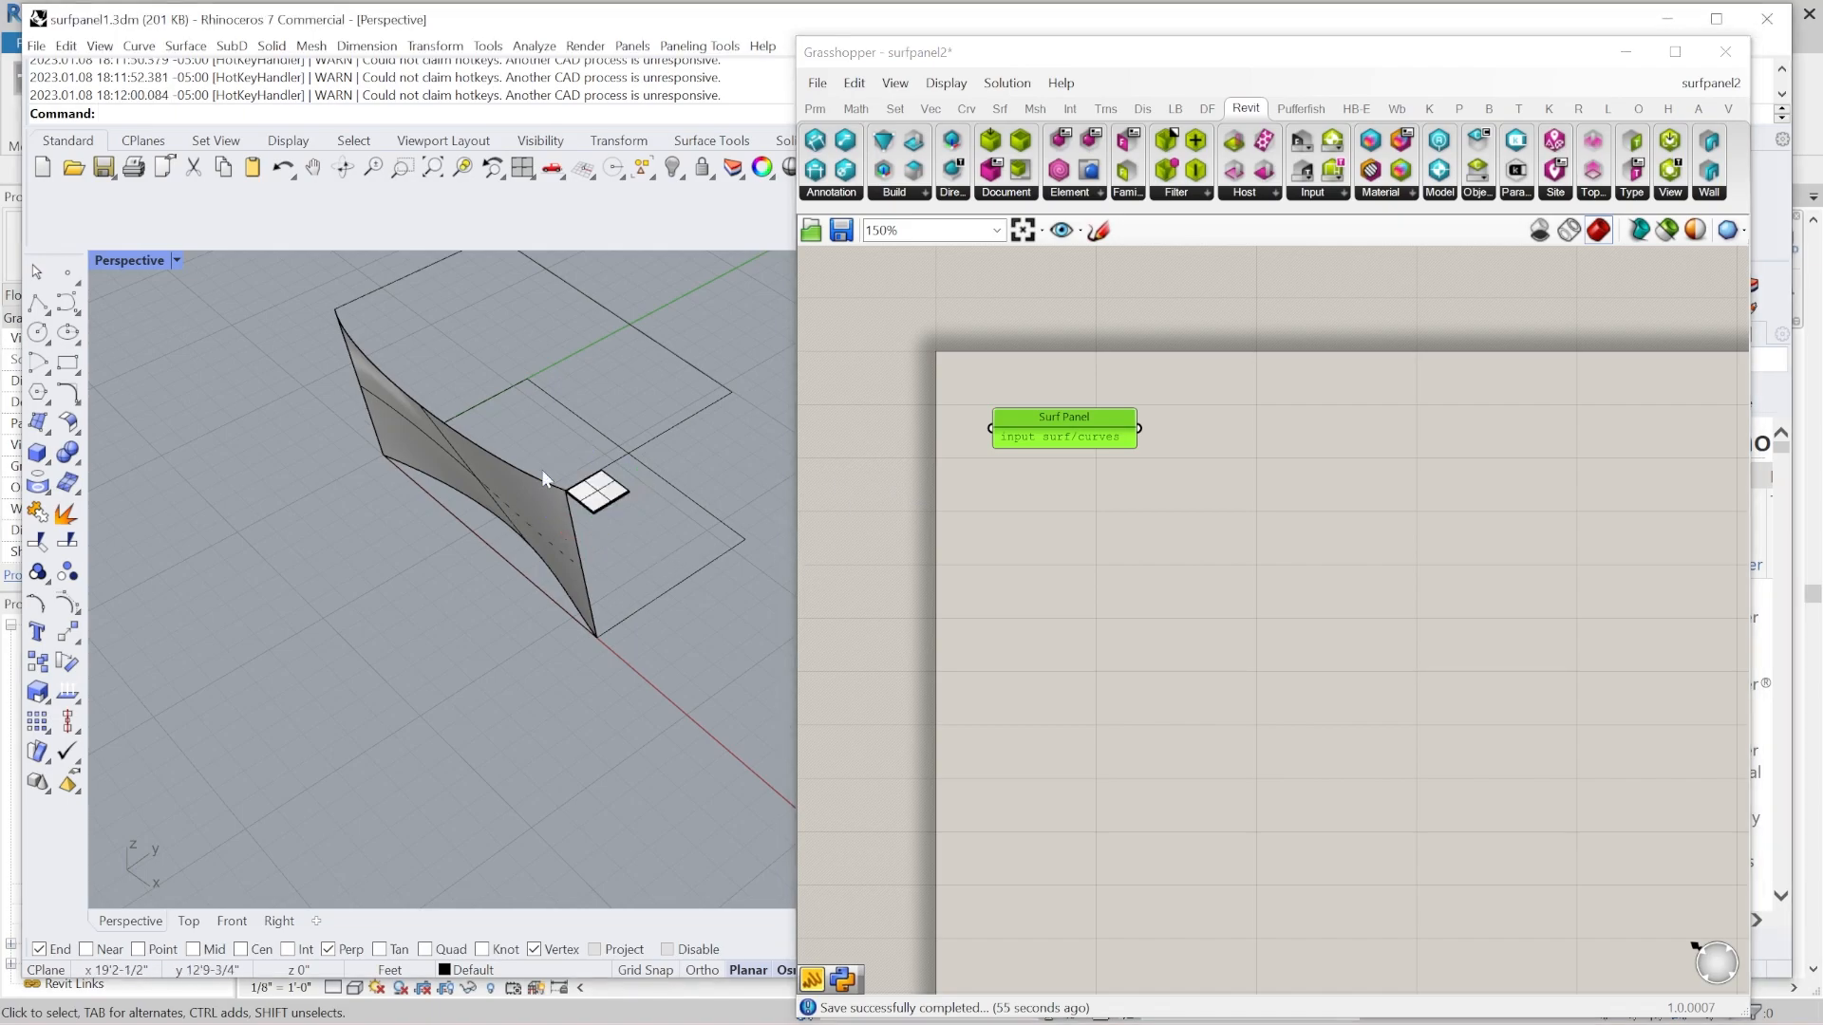
scroll(562, 625, down, 2)
mouse_move(528, 612)
right_down()
mouse_move(549, 583)
mouse_move(509, 641)
right_up()
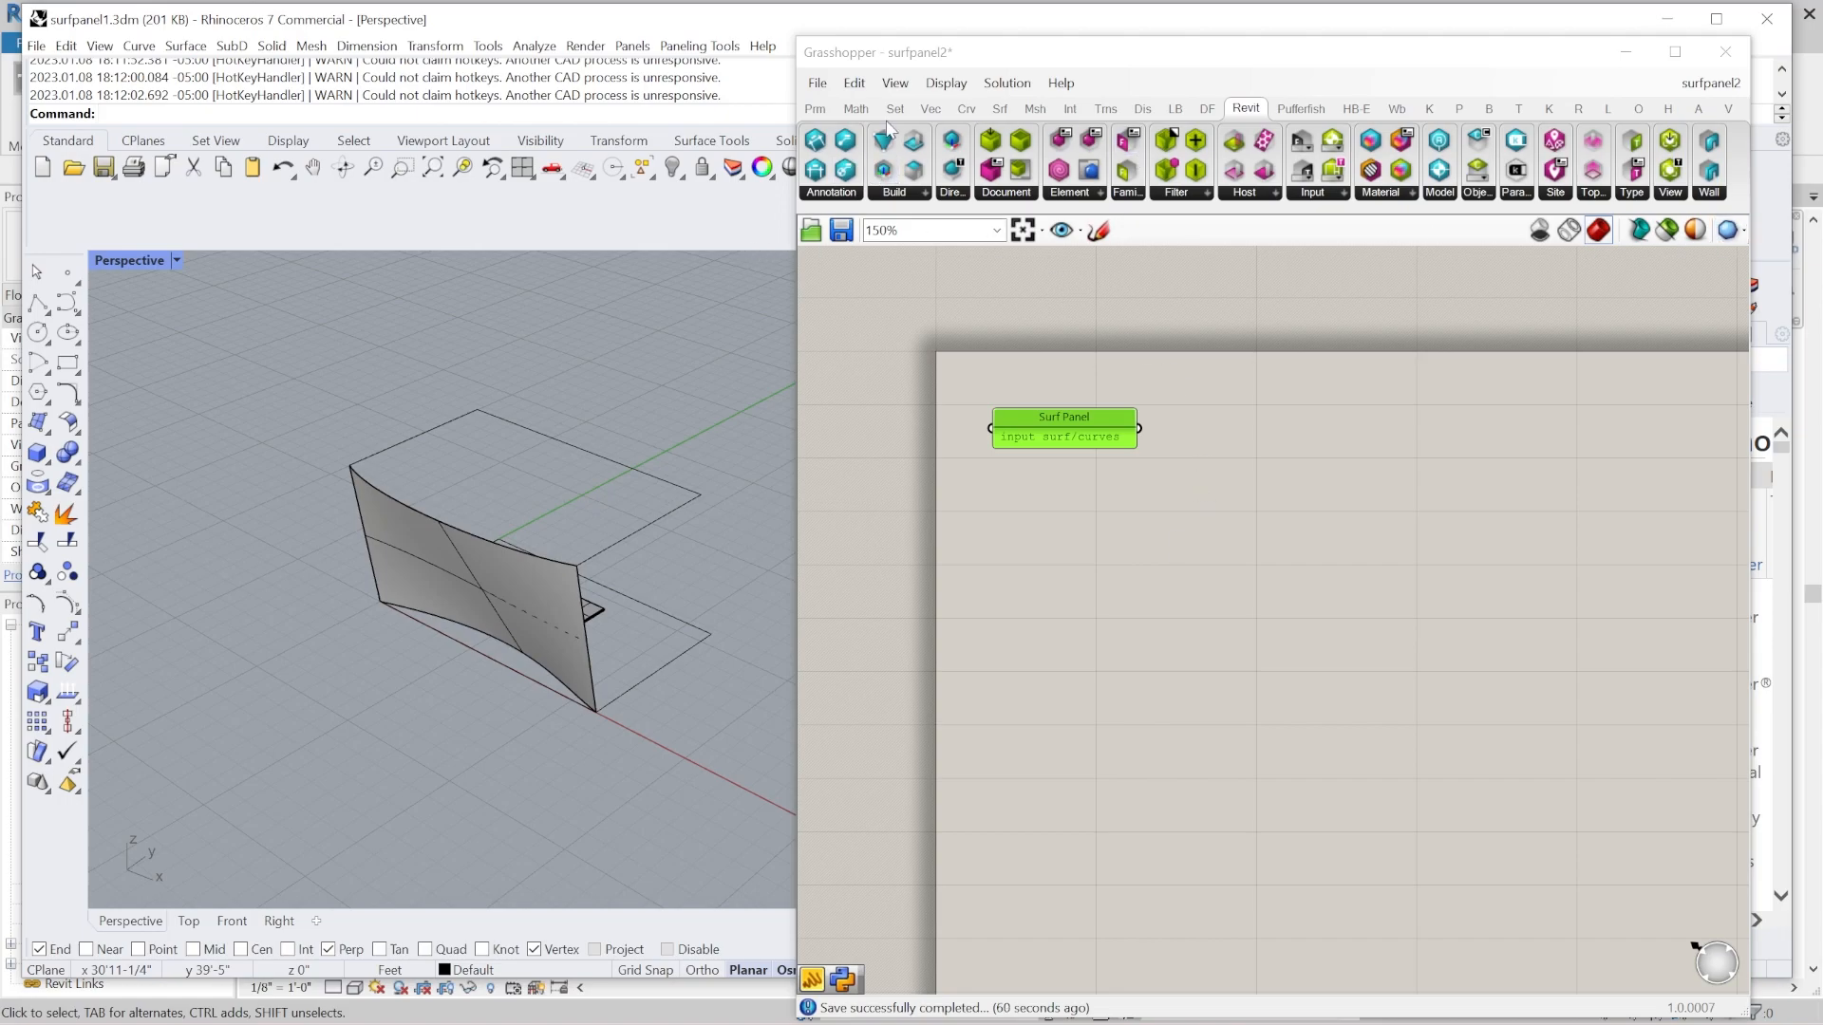
double_click(968, 59)
click(1272, 96)
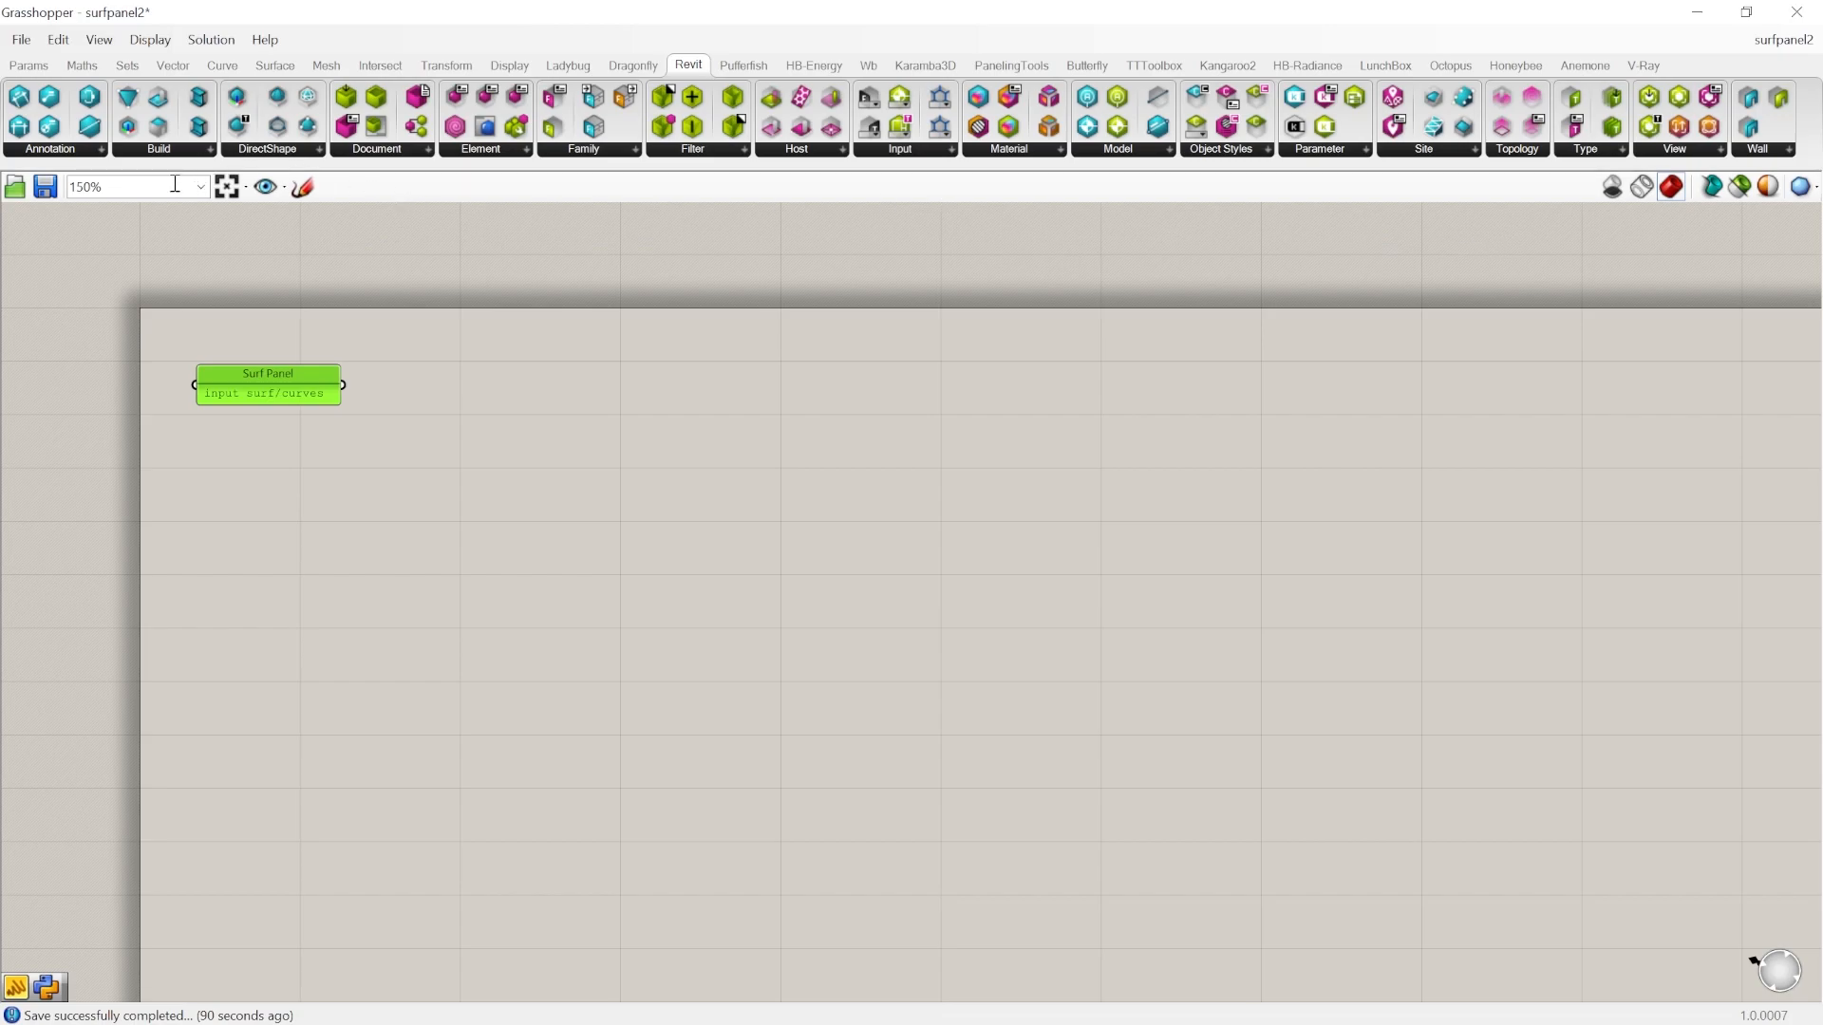
scroll(959, 452, down, 3)
scroll(547, 534, up, 2)
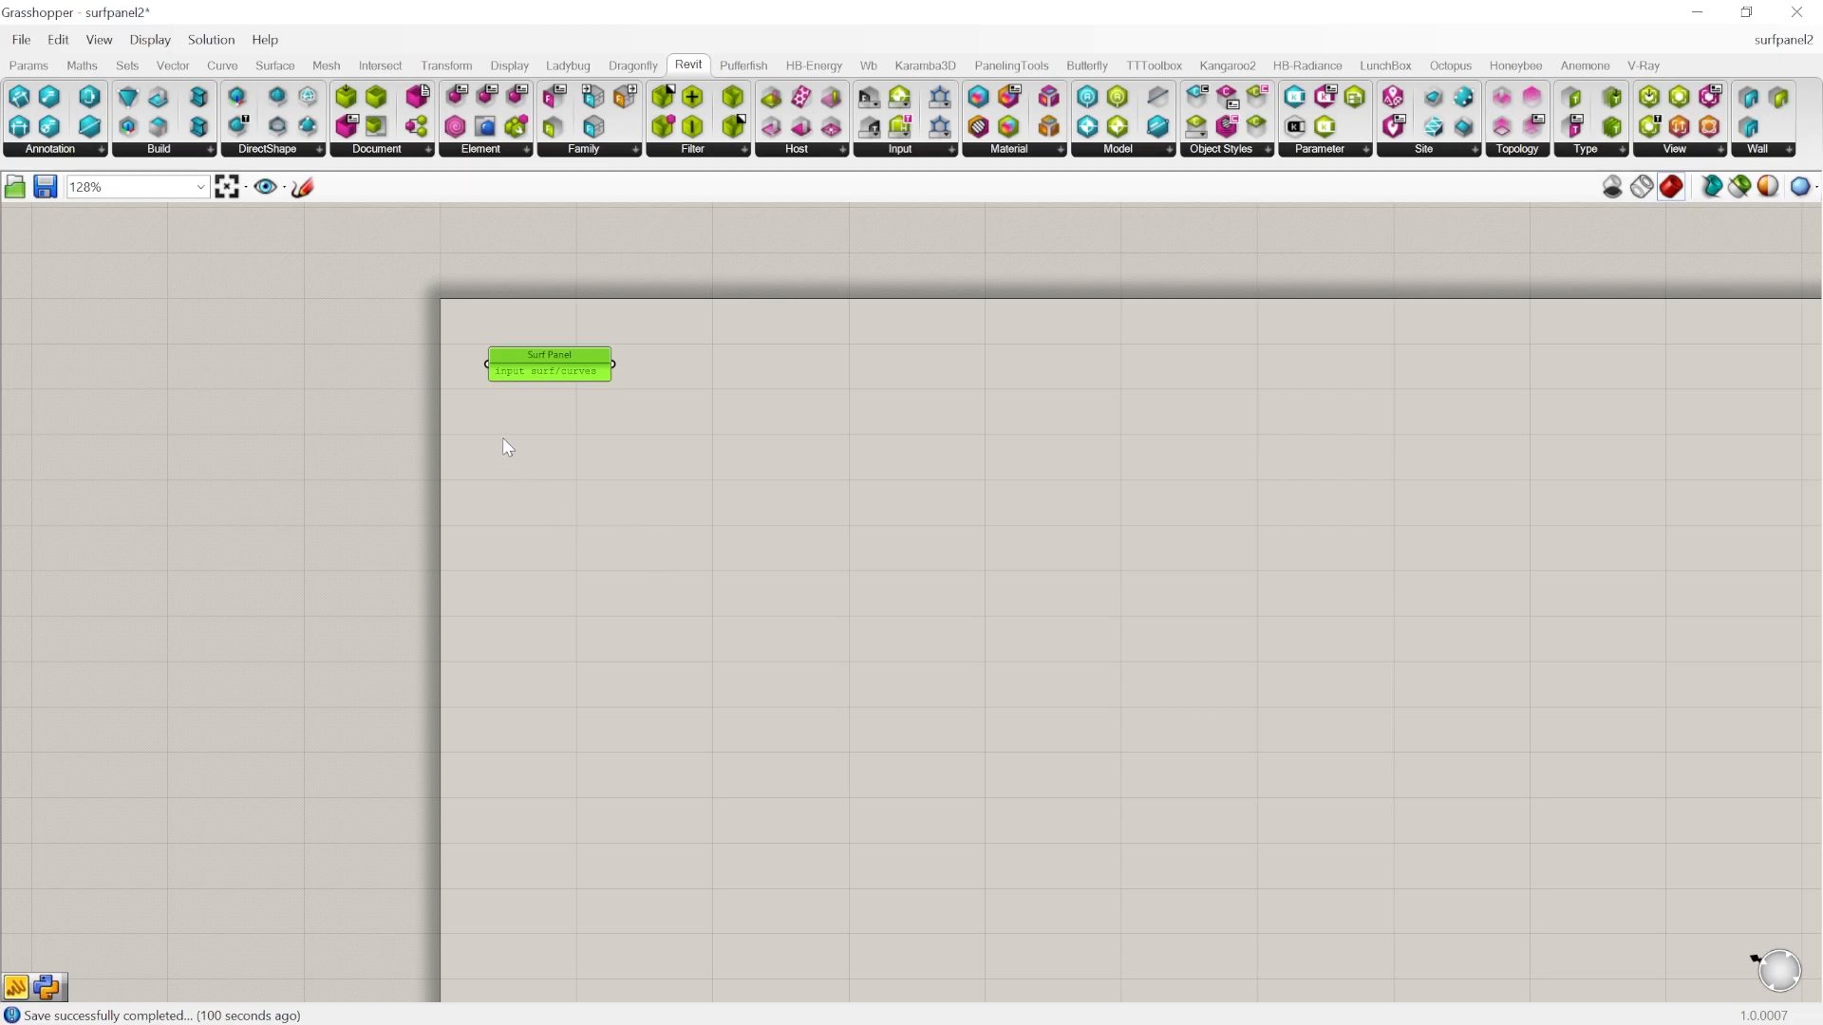
scroll(539, 494, up, 2)
scroll(748, 595, down, 2)
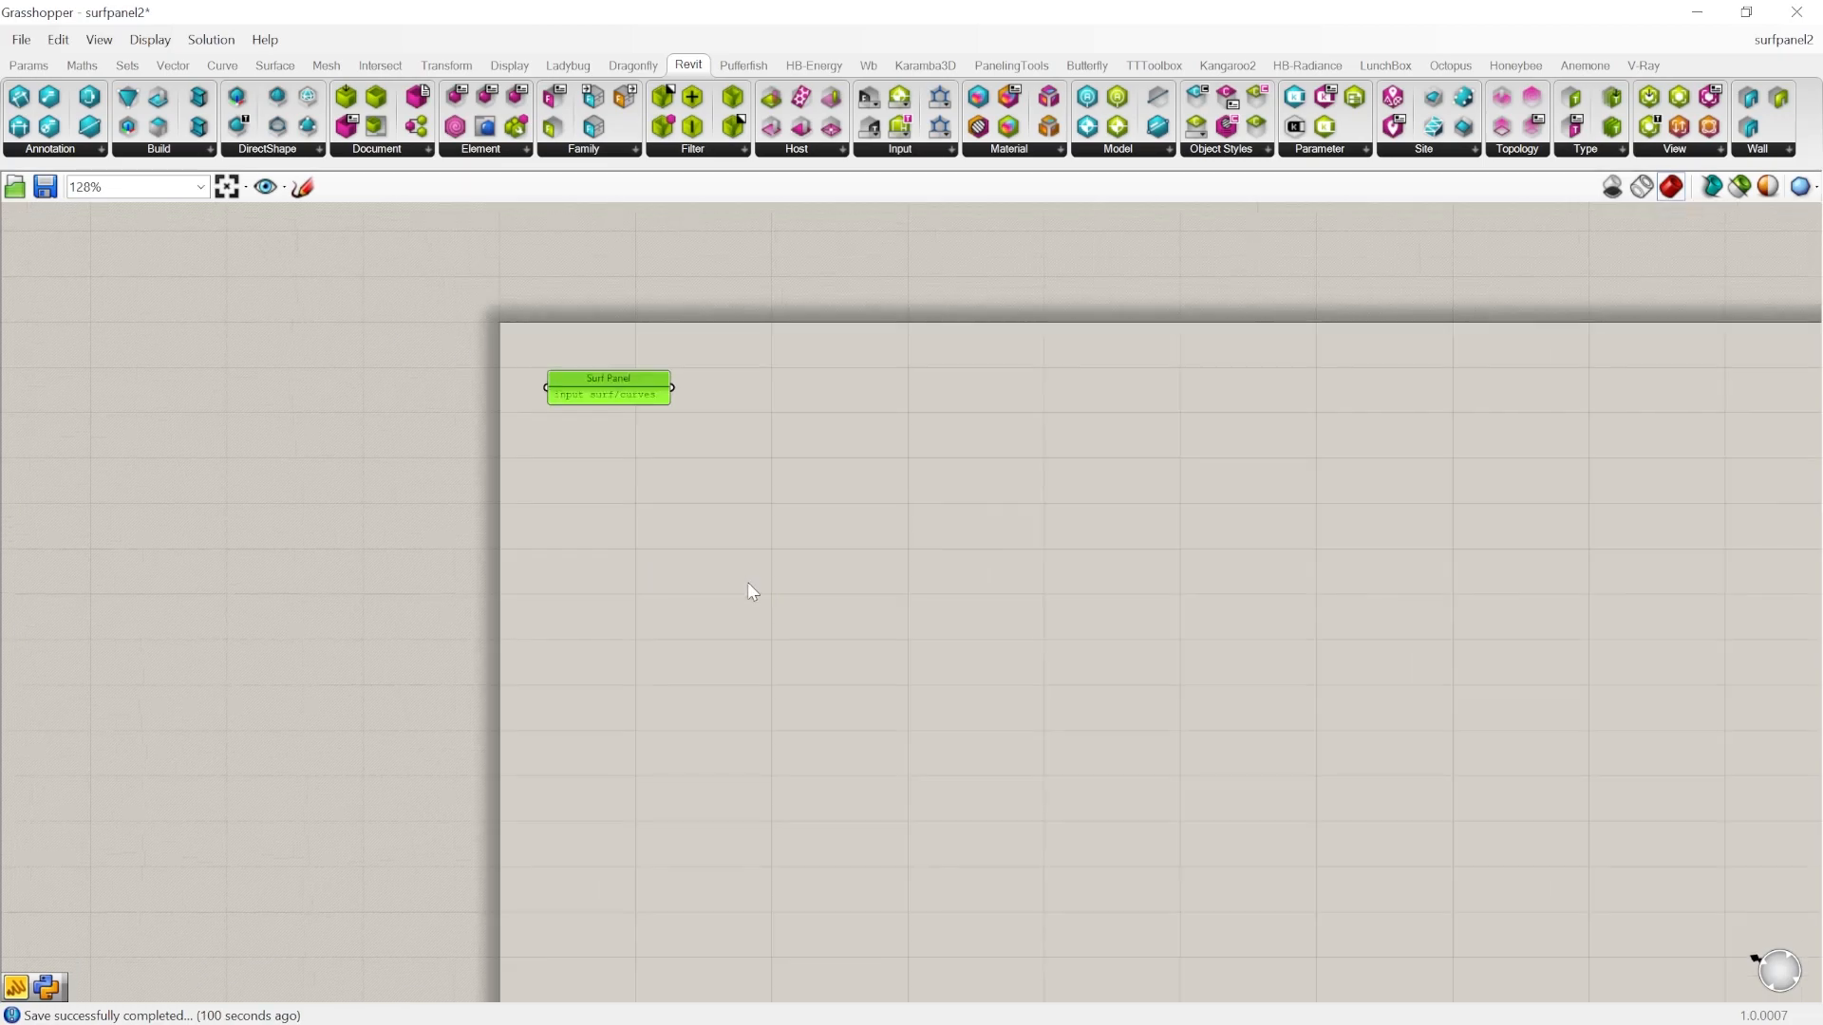
scroll(696, 574, up, 1)
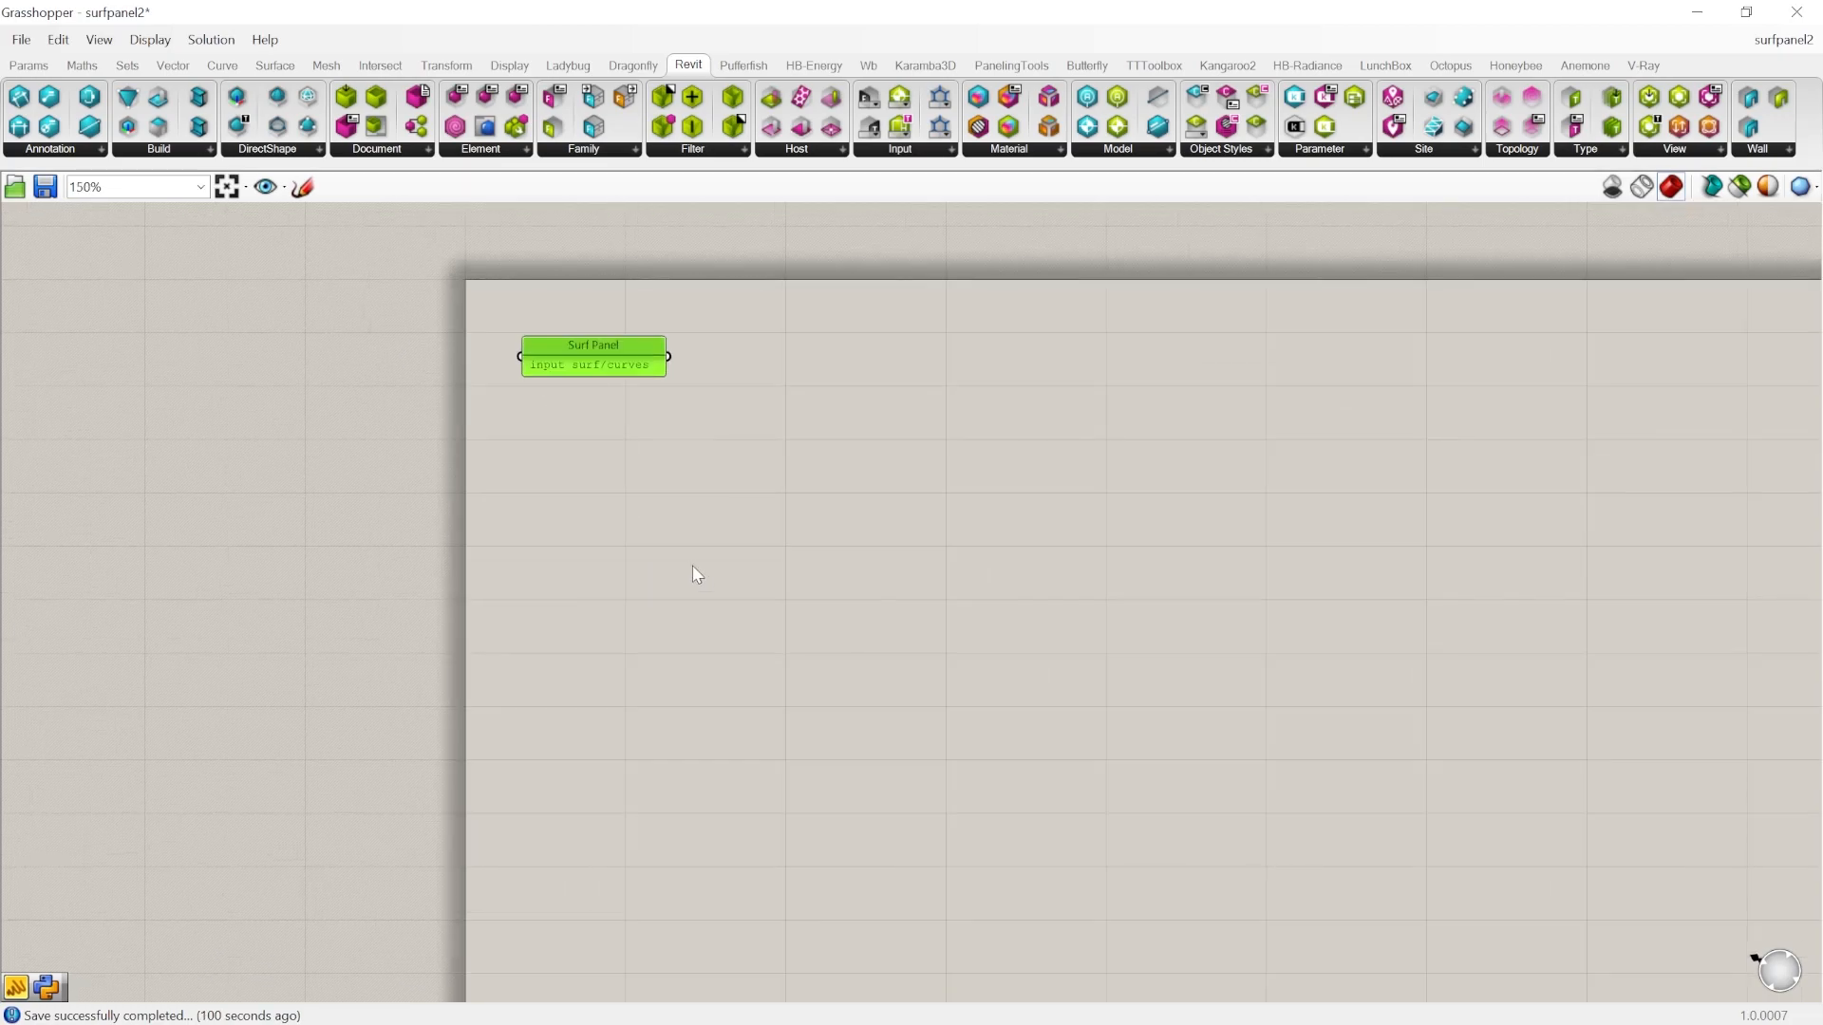
Add a geometry Curve parameter to the canvas below the Surf Panel note.
double_click(648, 535)
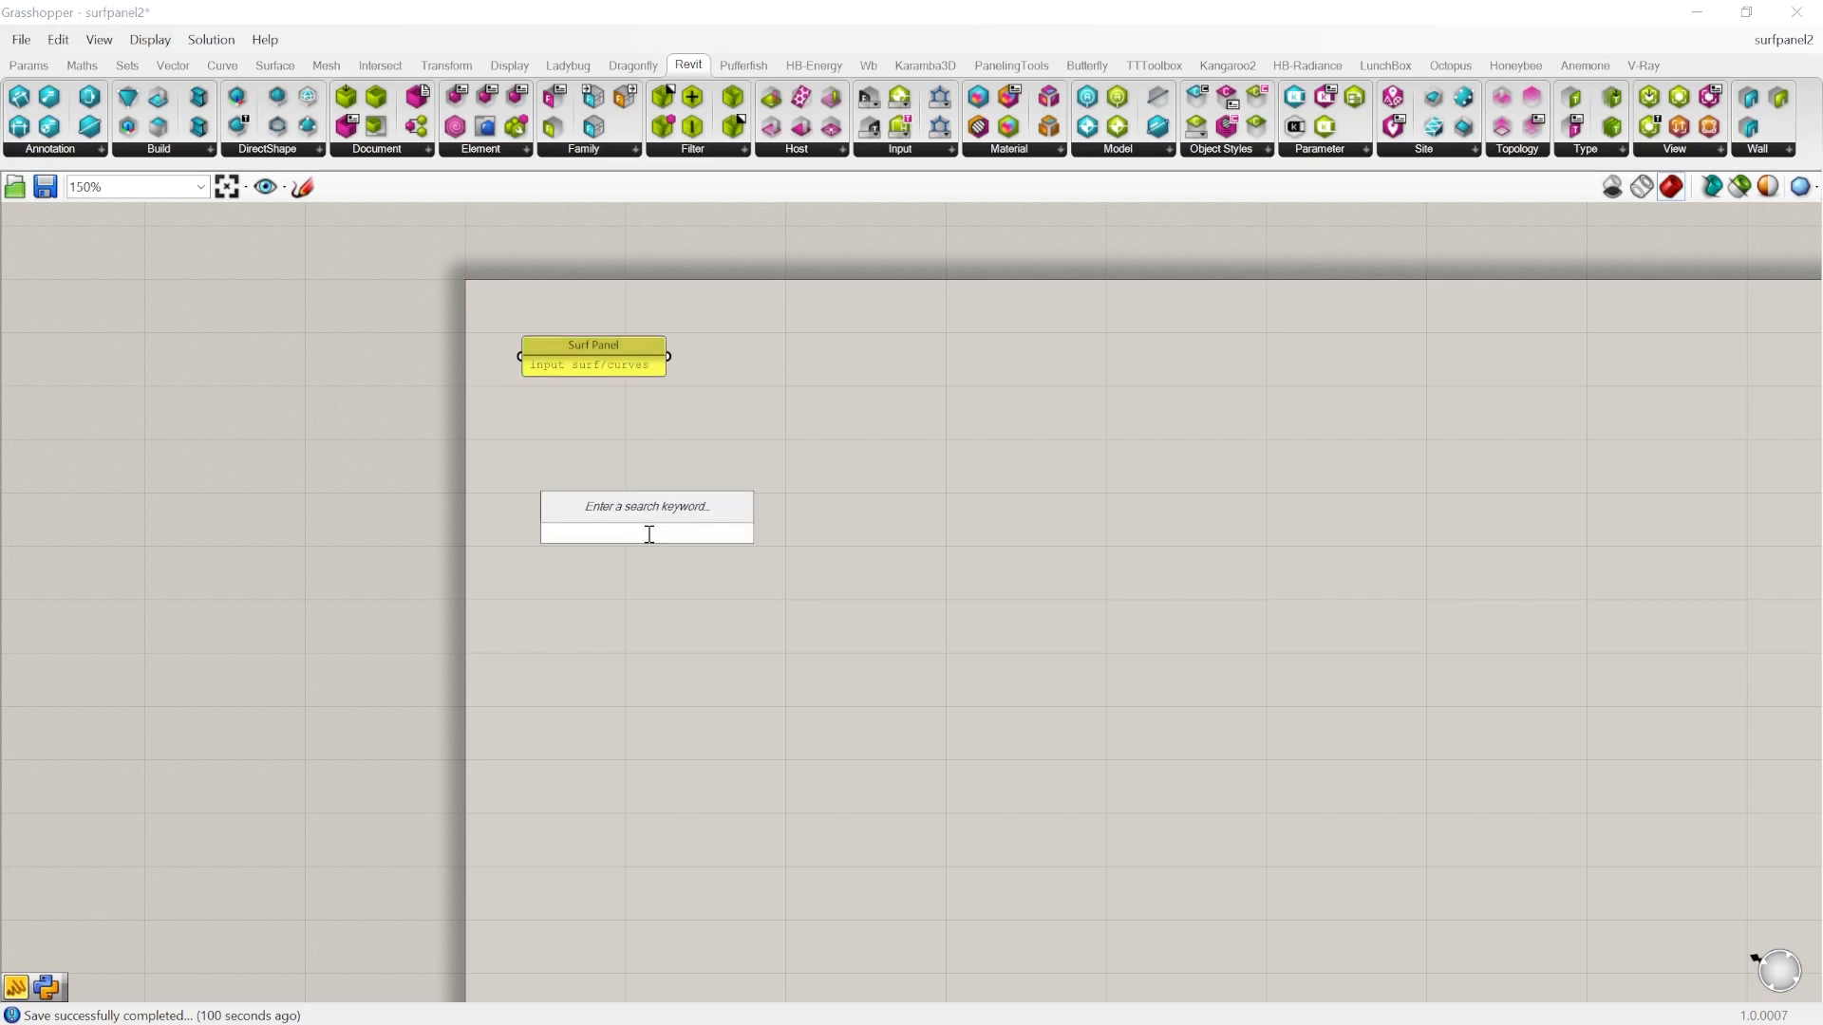
text(//)
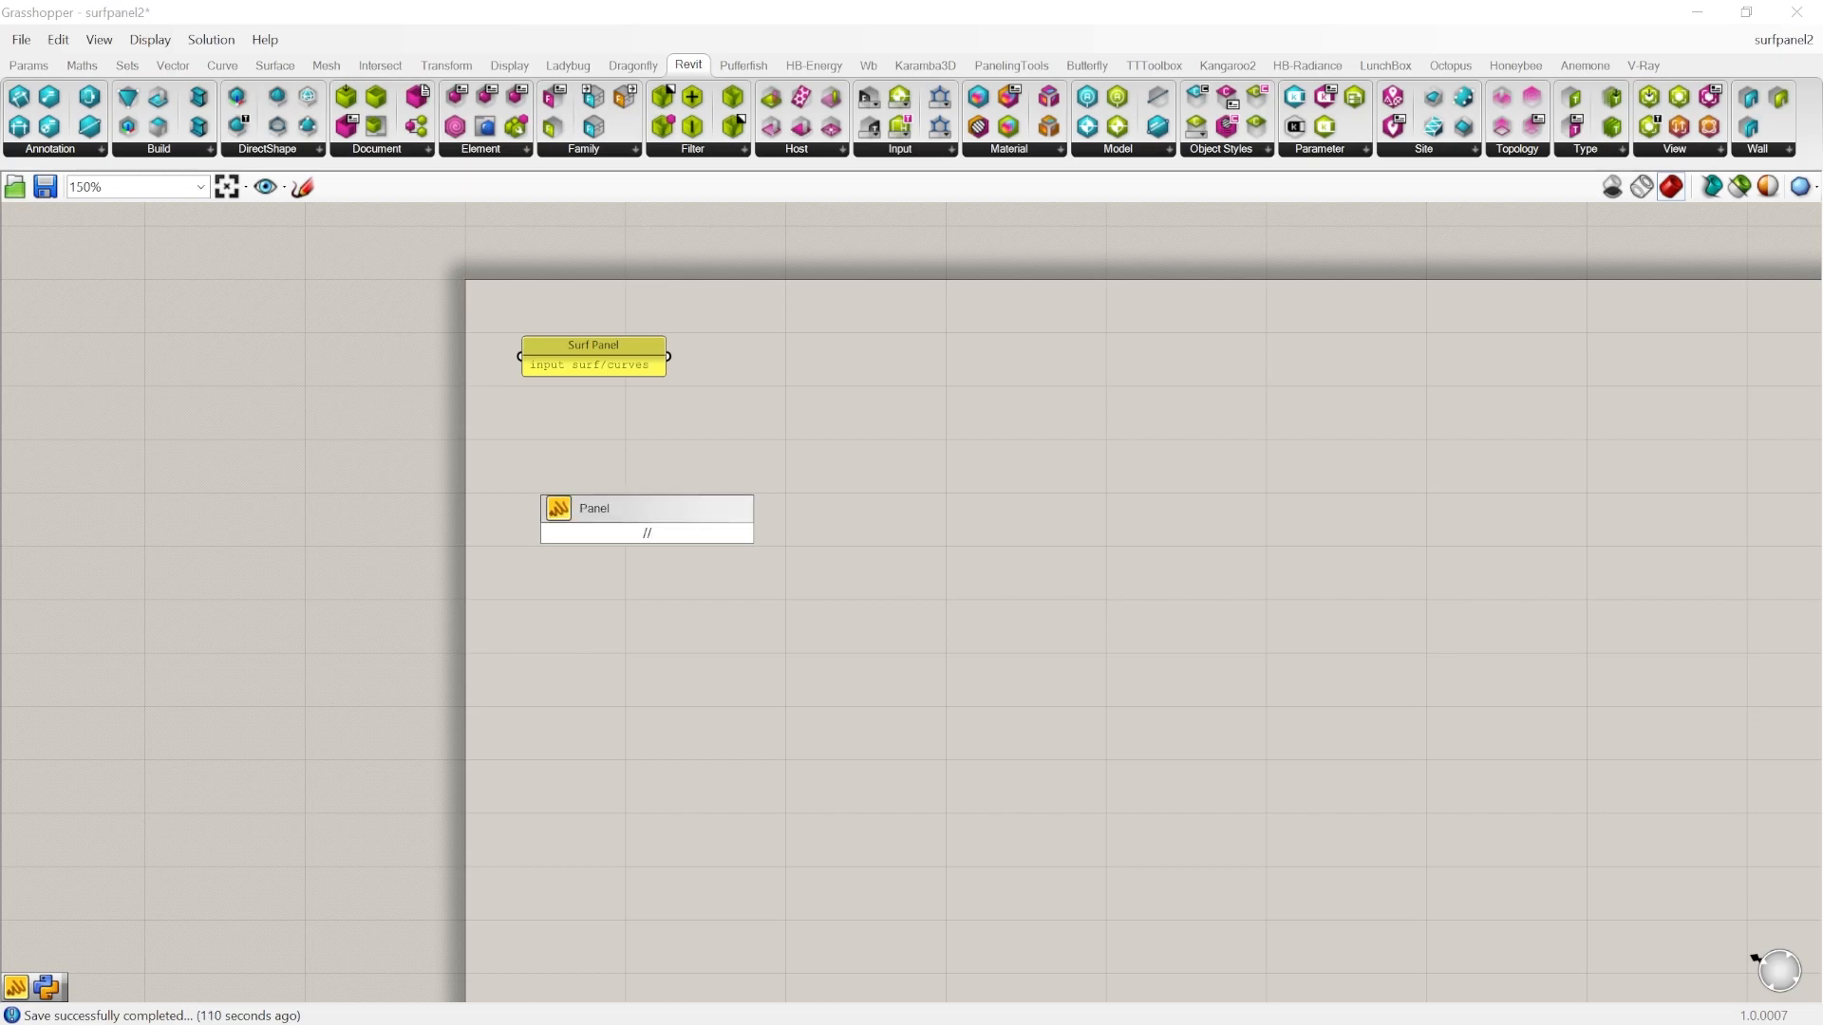
key(BackSpace)
key(BackSpace)
text(curve)
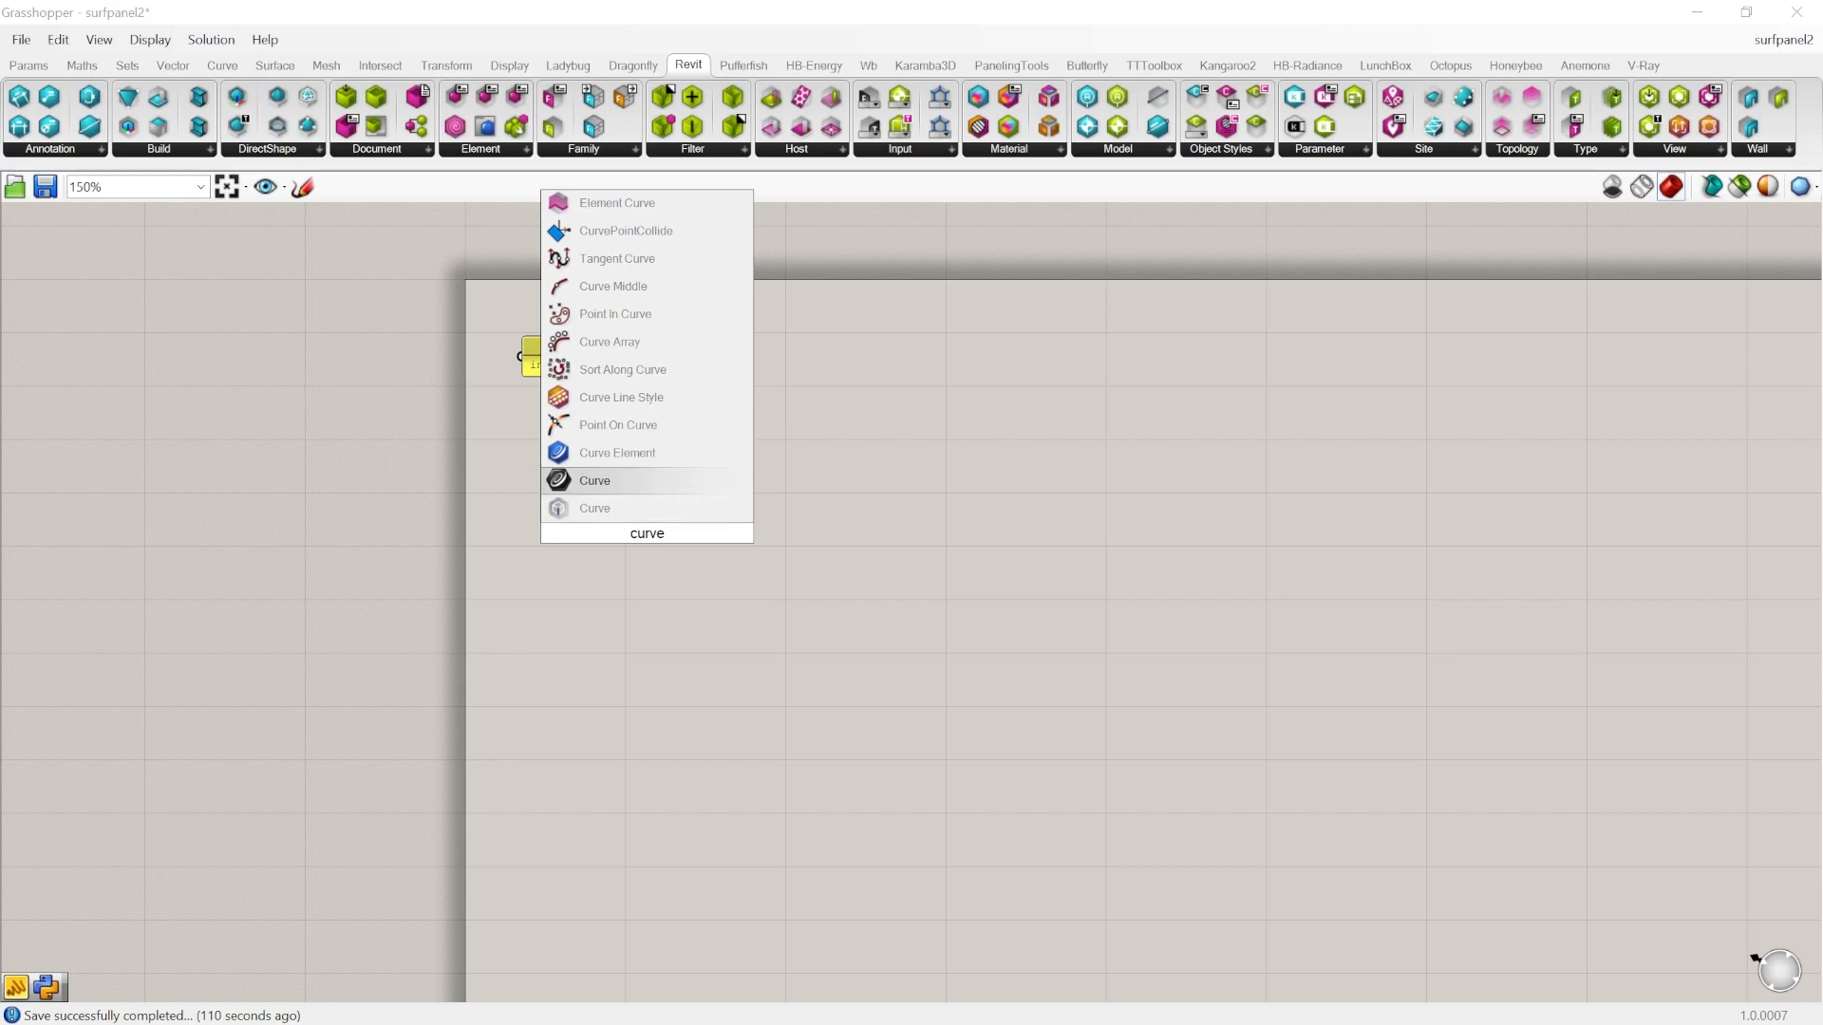
key(Return)
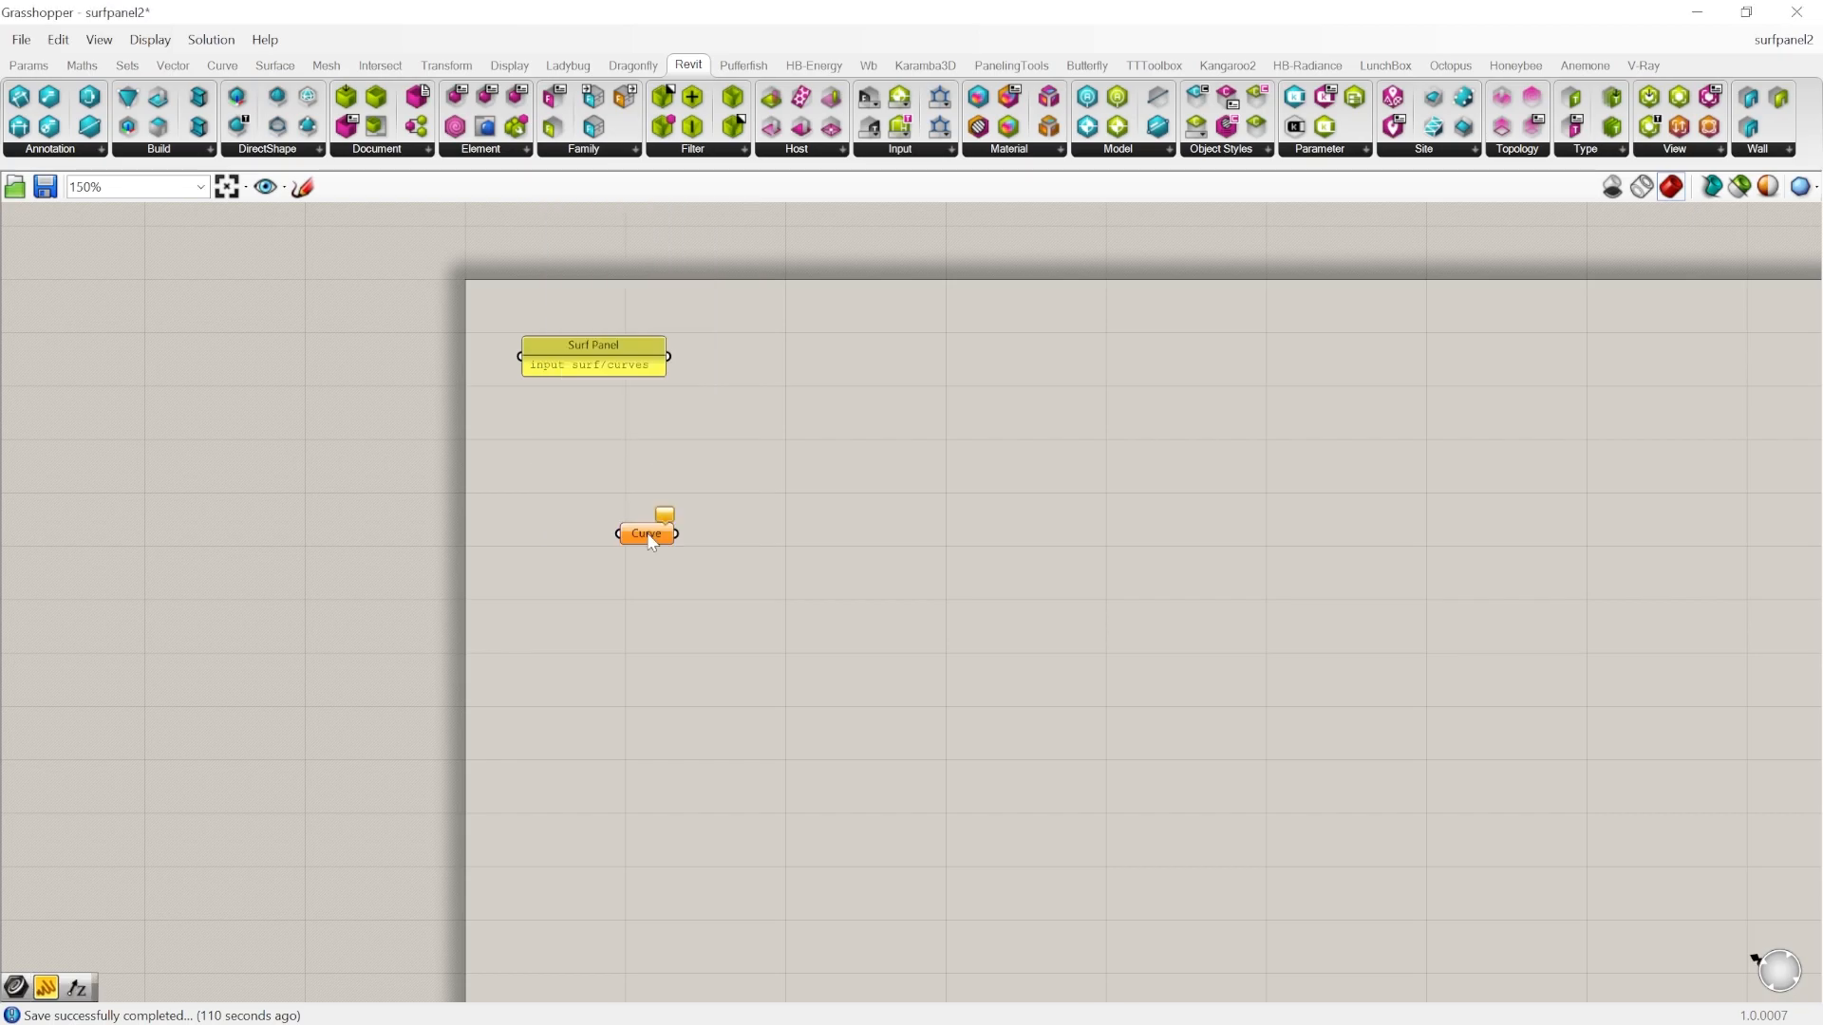
Position the Curve parameter beneath the Surf Panel note and rename it RoofCurve.
drag(654, 535, 623, 559)
right_click(623, 558)
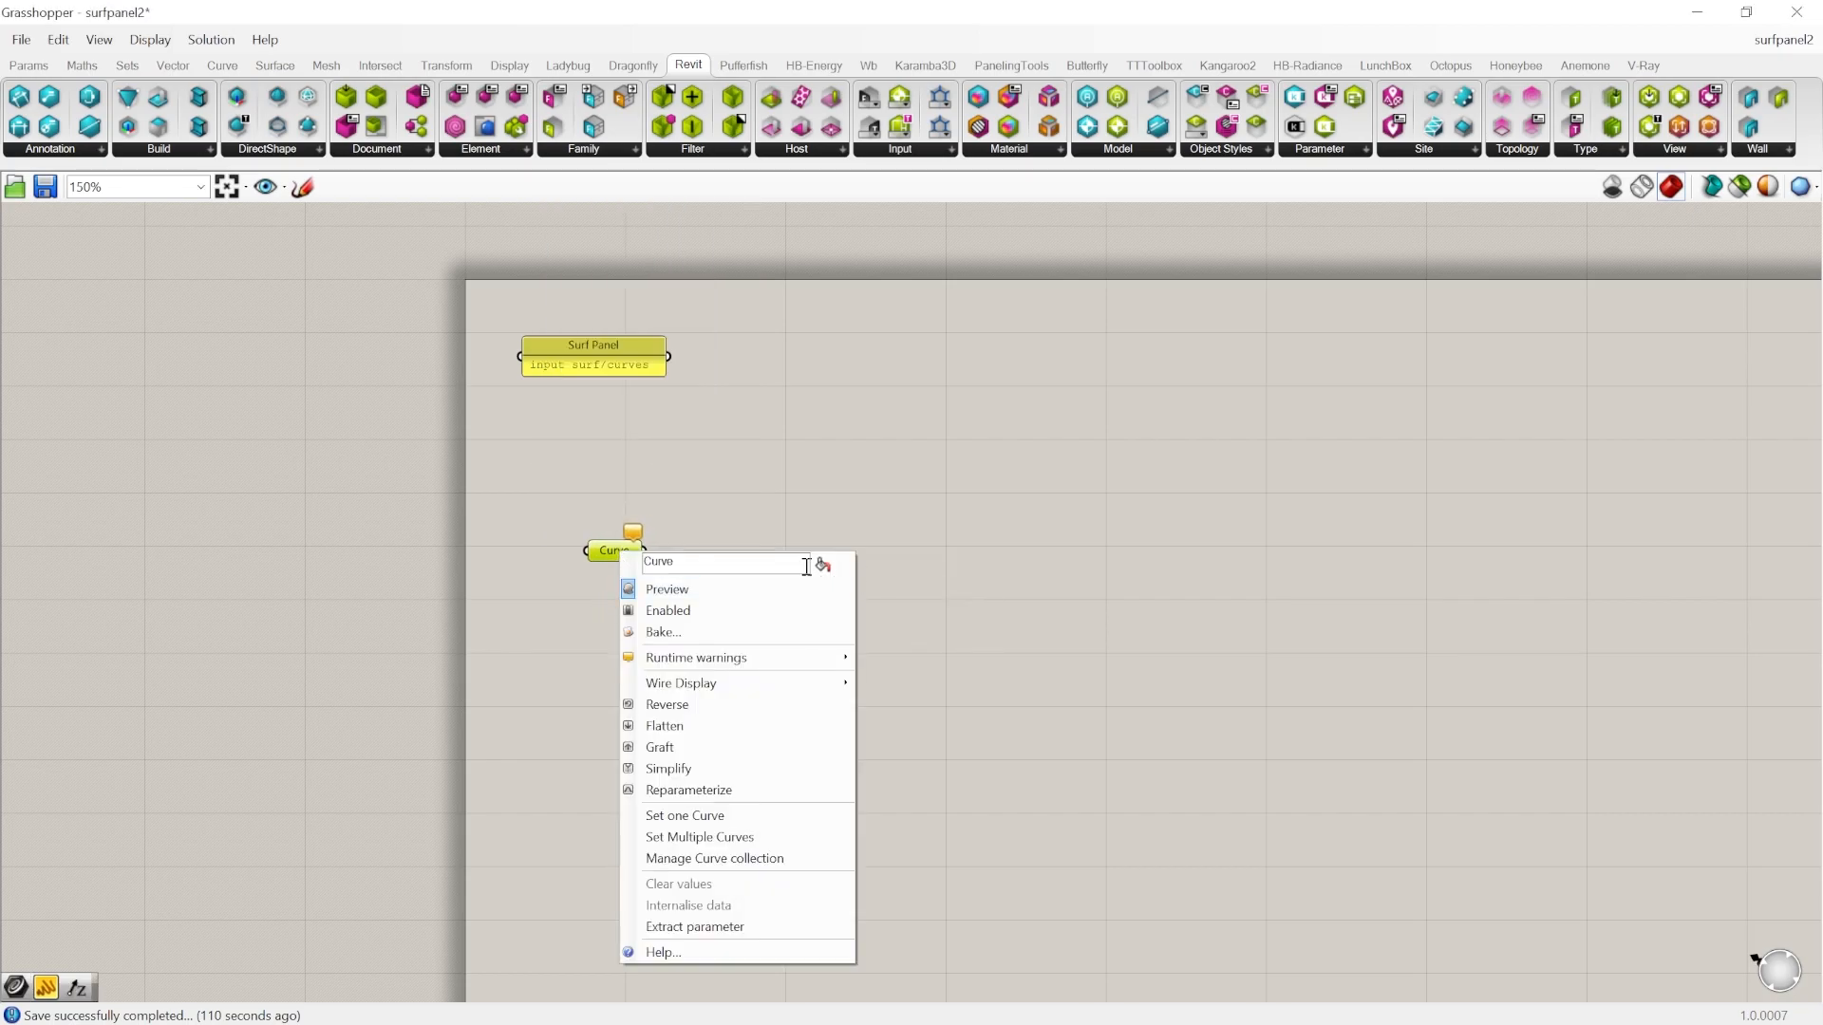
text(Roof)
key(Return)
scroll(619, 549, up, 2)
mouse_move(606, 574)
mouse_down()
mouse_move(599, 707)
mouse_move(627, 578)
mouse_up()
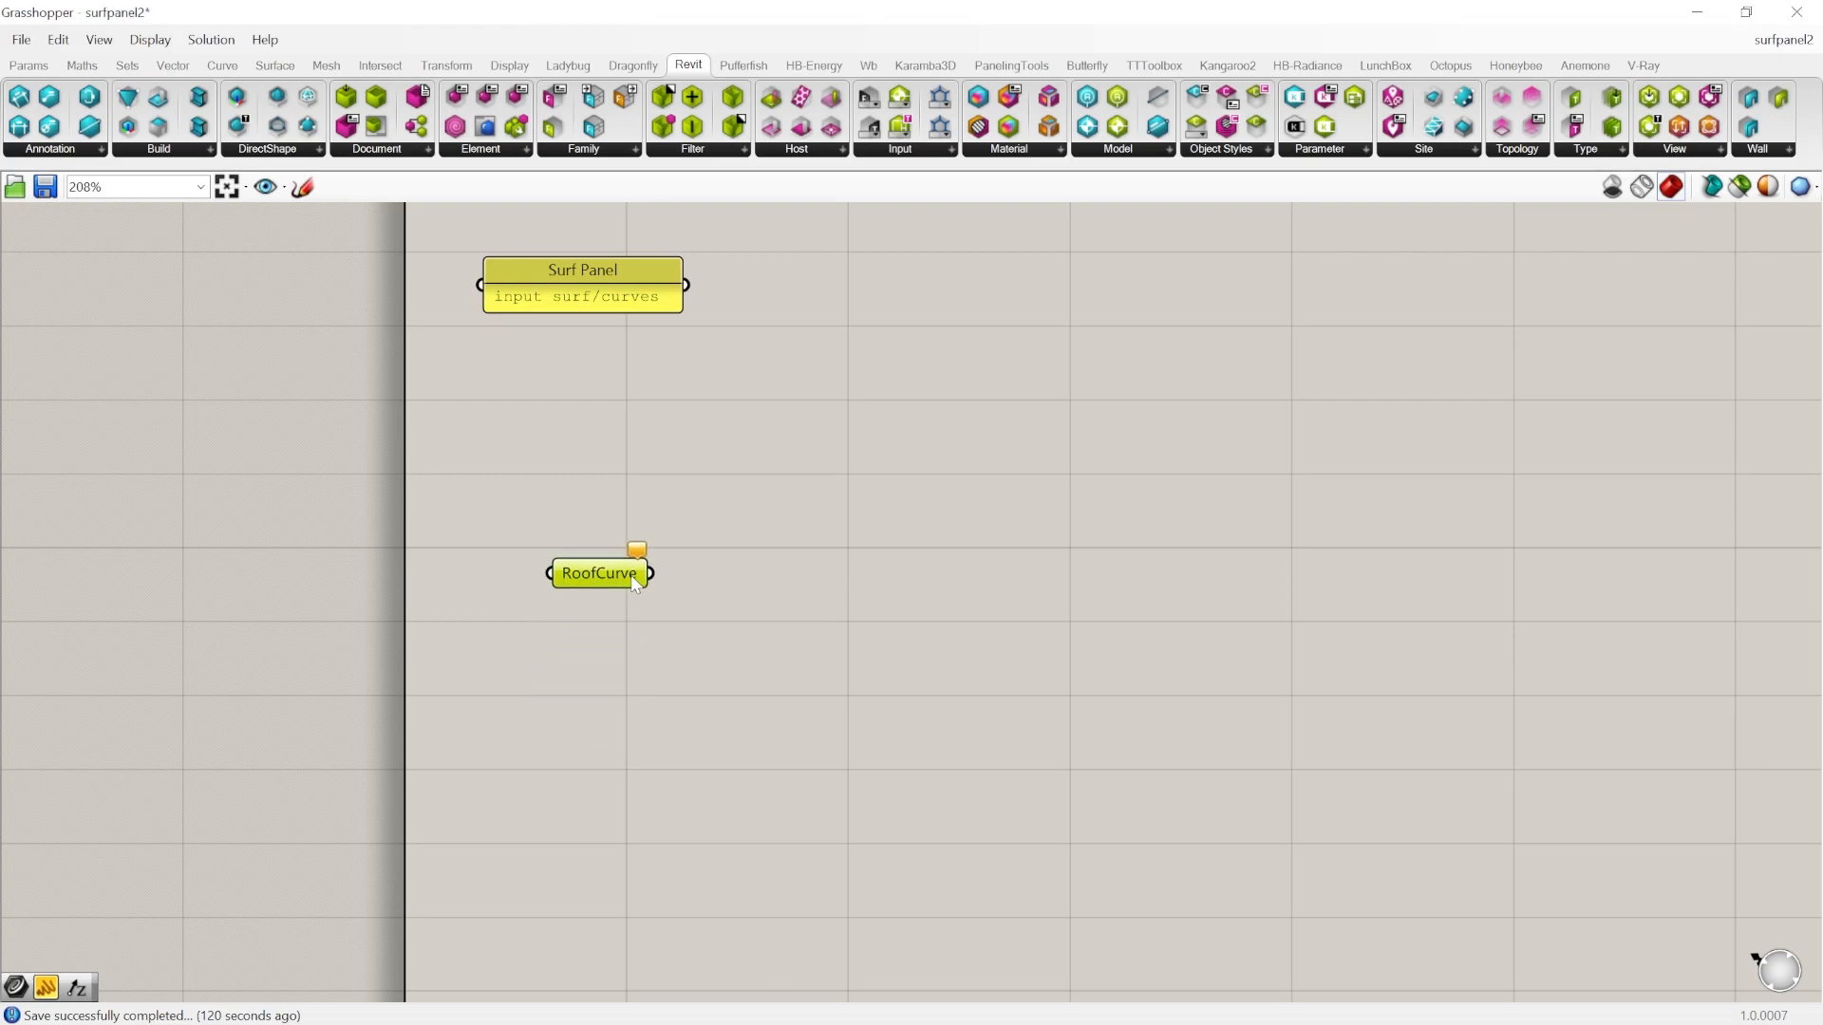
Duplicate the RoofCurve parameter, place the copy directly below it, and rename the copy FloorCurve.
click(58, 39)
click(93, 143)
click(58, 39)
click(109, 195)
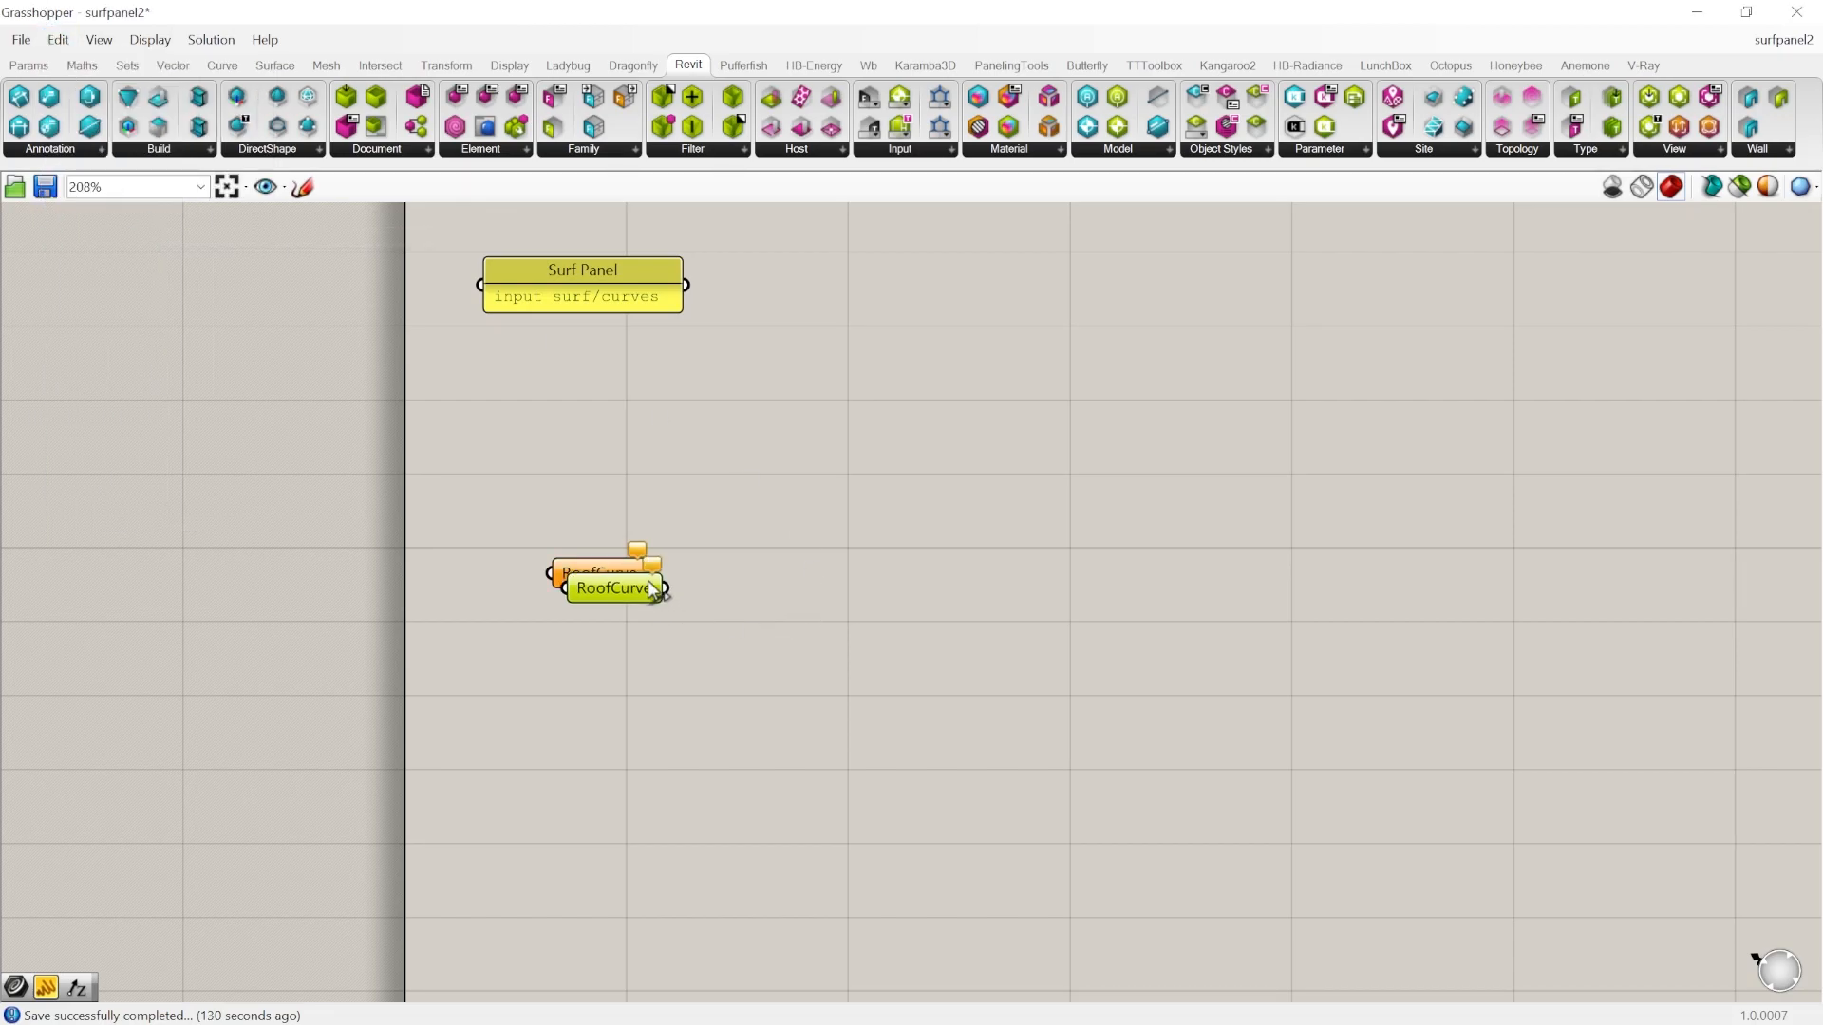
drag(616, 590, 600, 700)
right_click(600, 700)
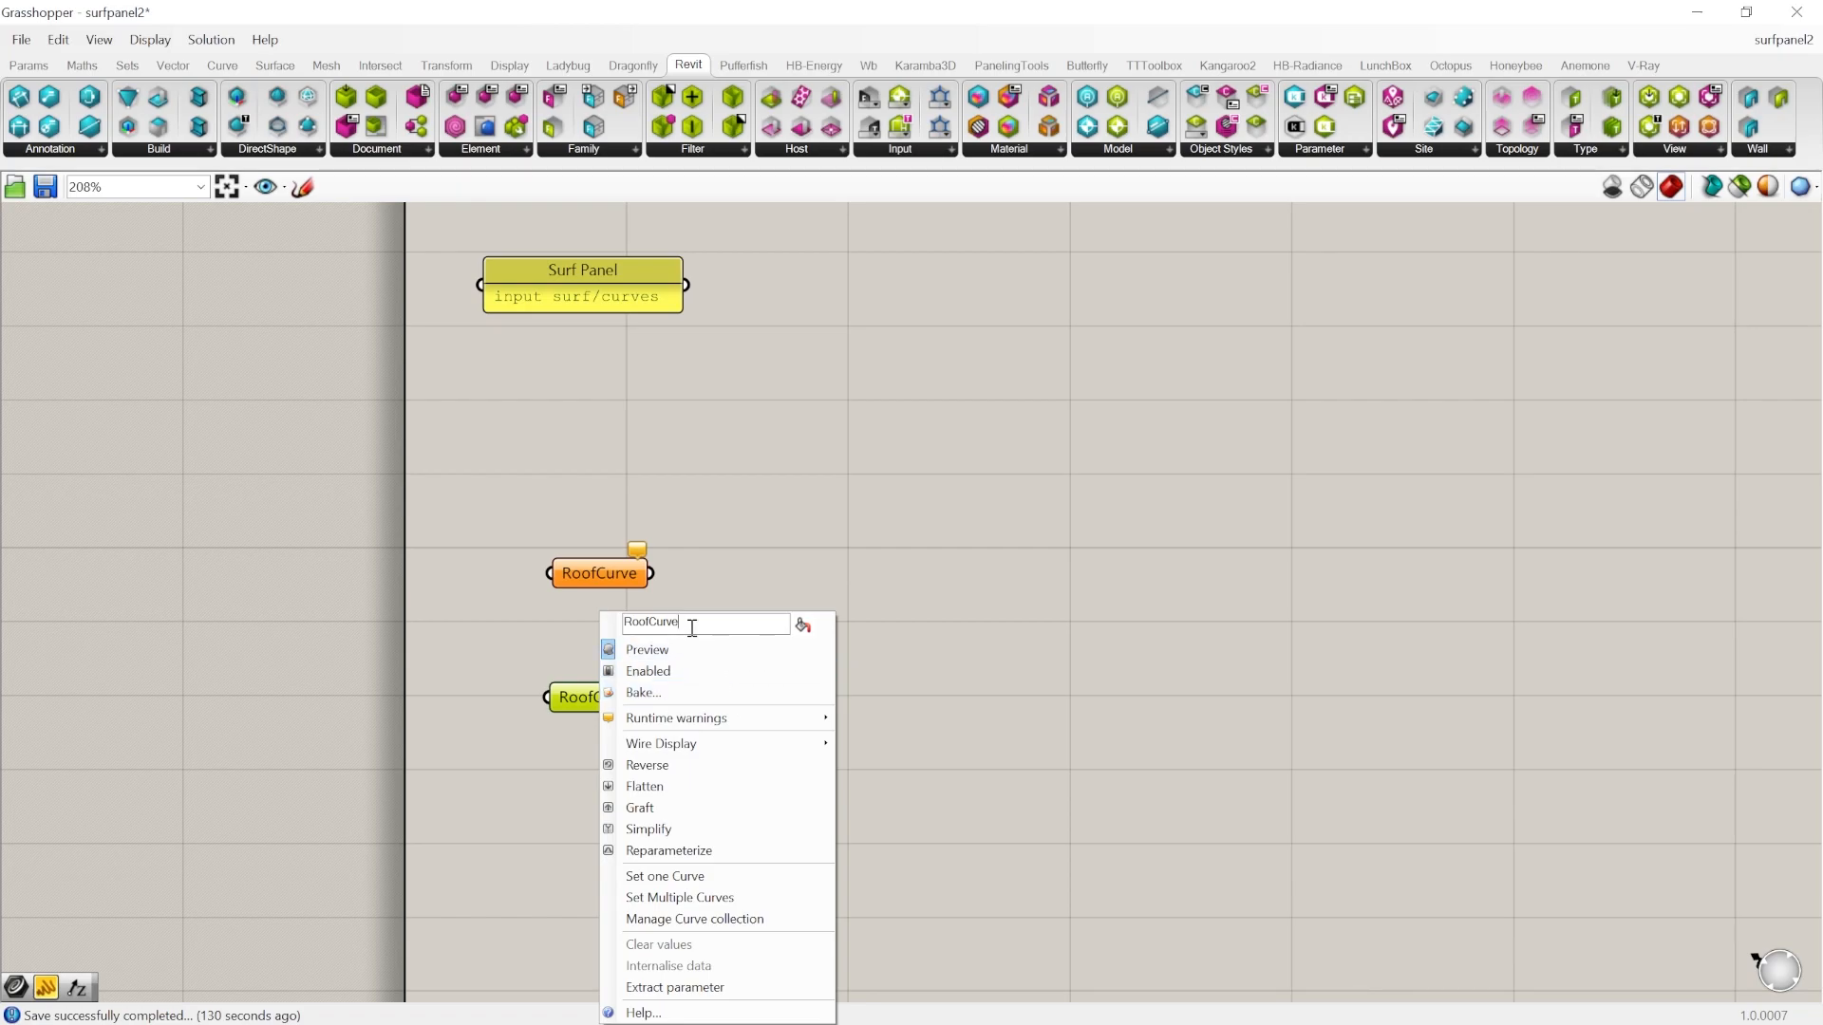
key(shift+Home)
text(Floor)
click(929, 603)
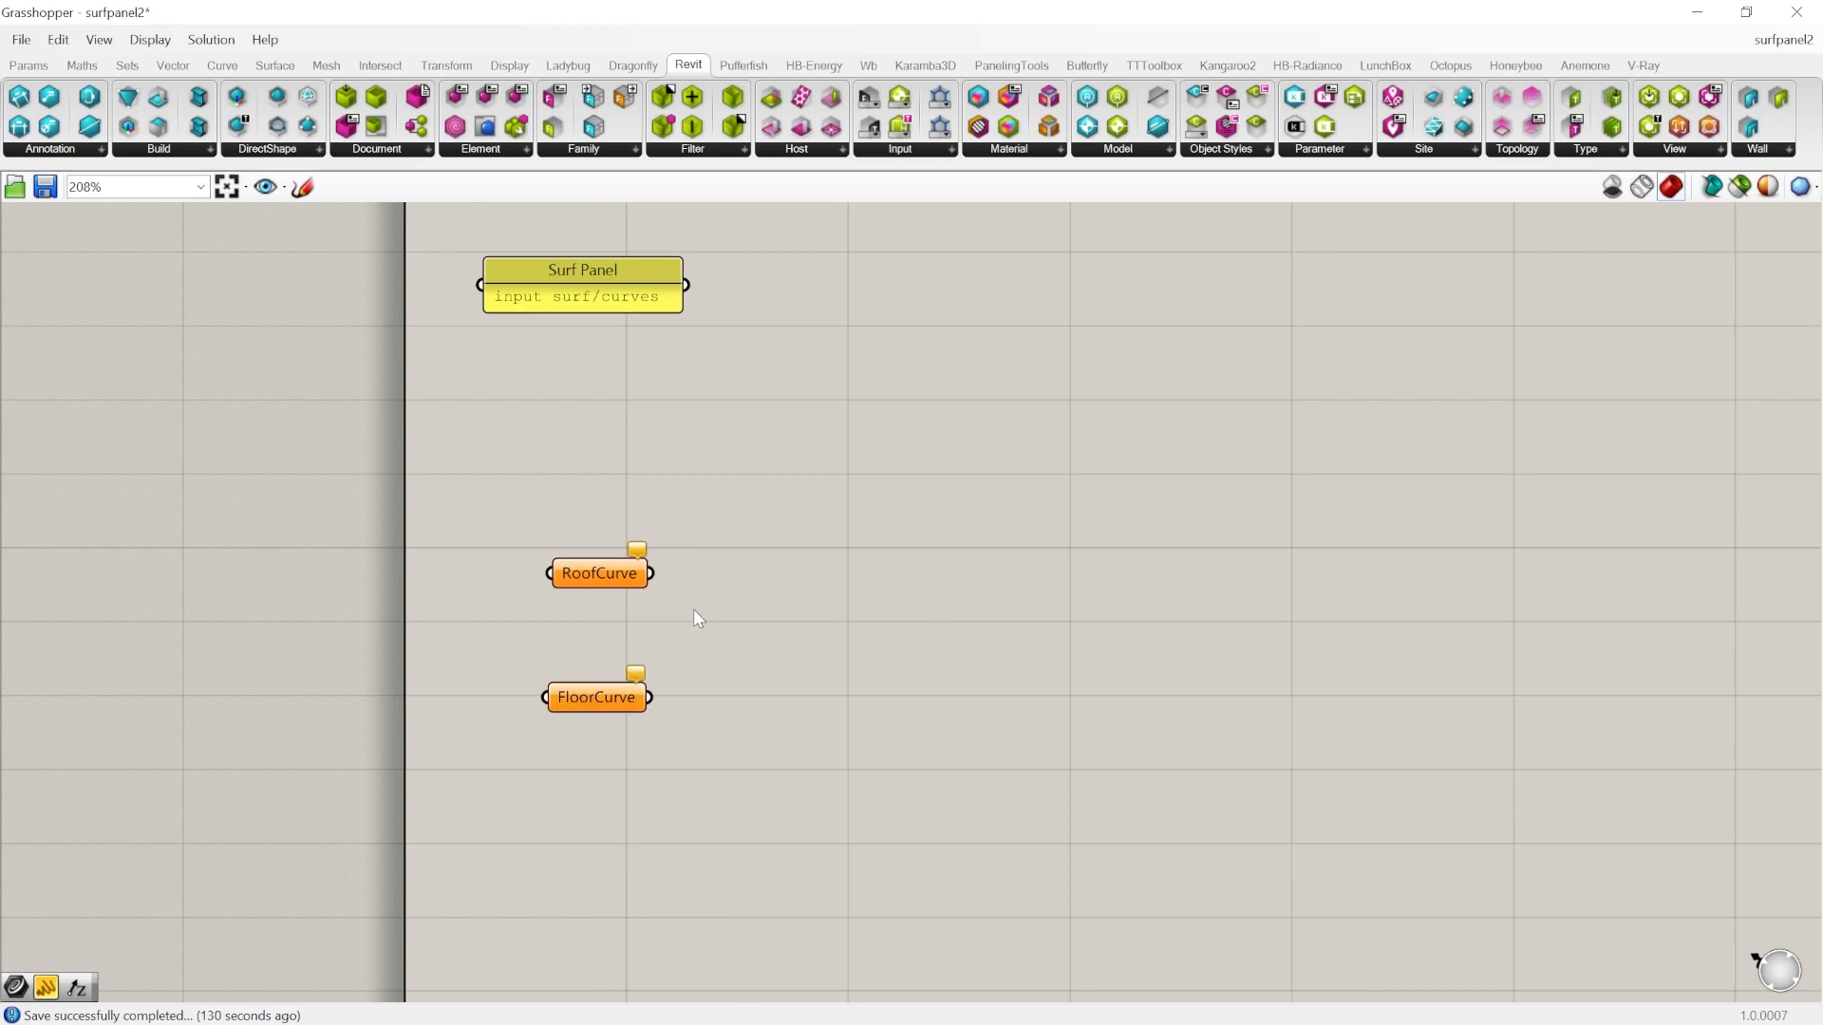
Add a Brep parameter to the canvas and position it directly below the FloorCurve parameter.
double_click(594, 507)
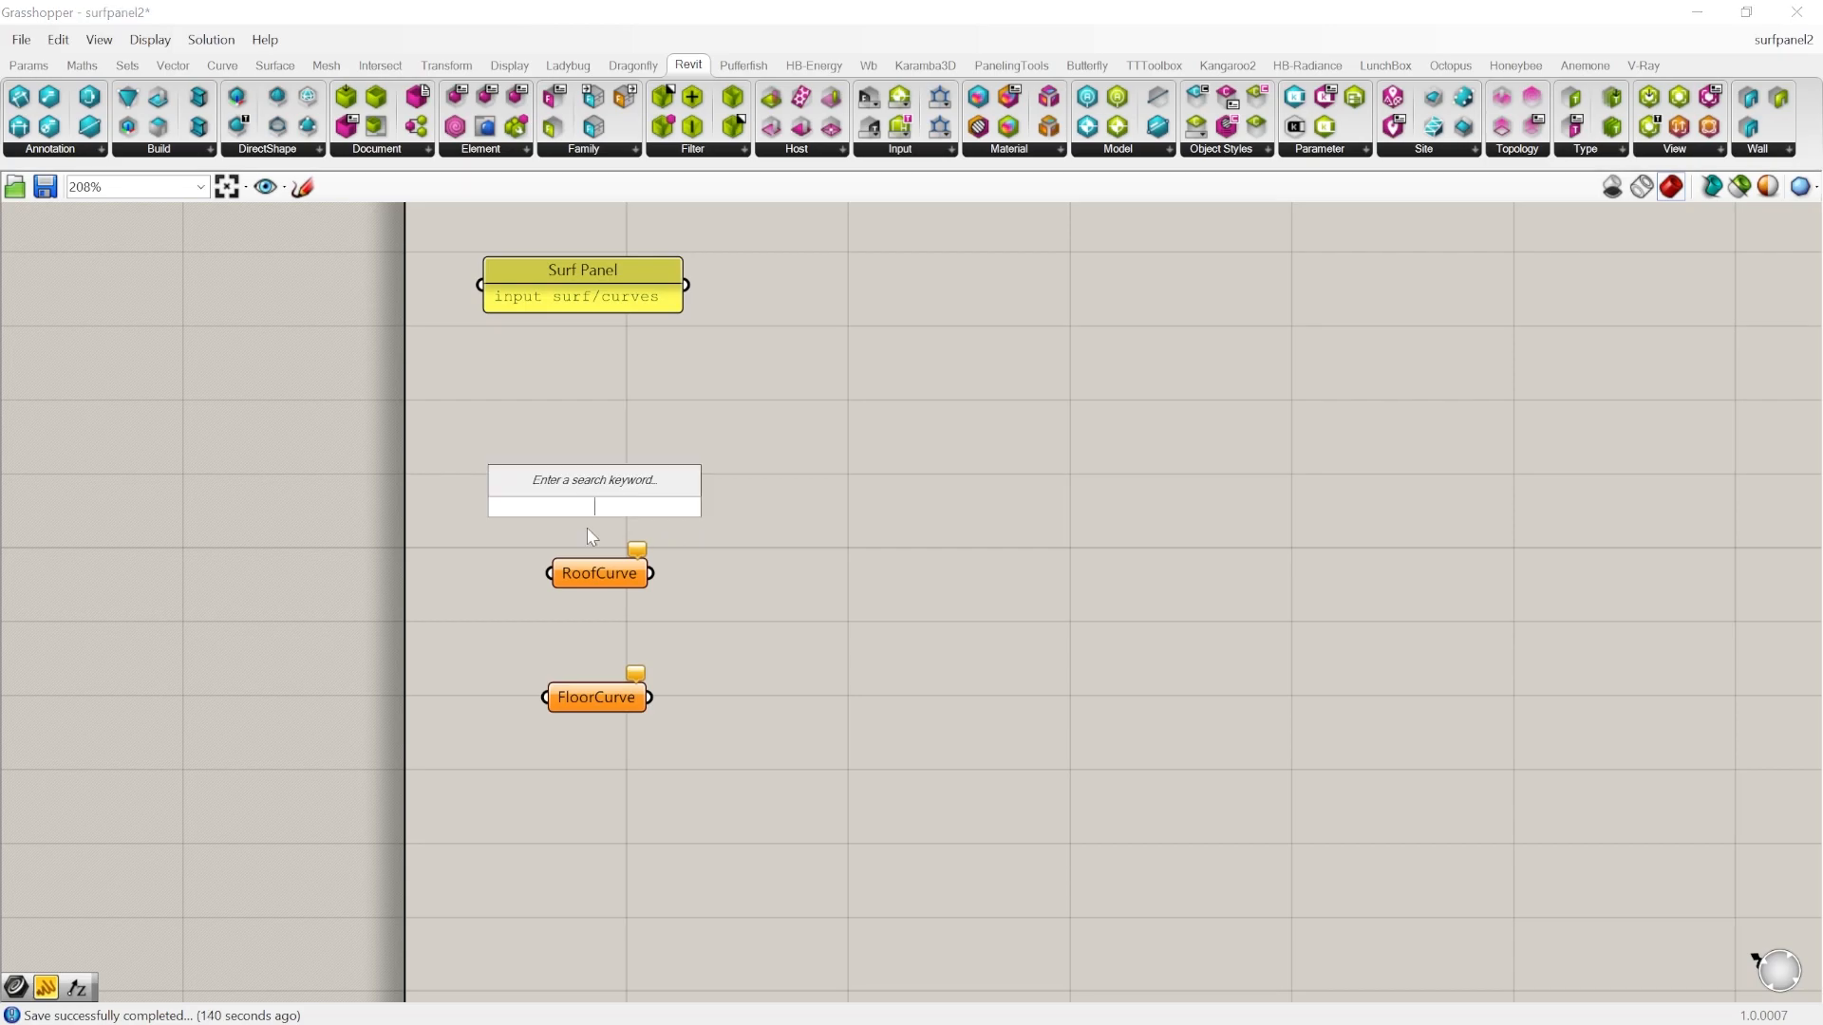
text(brep)
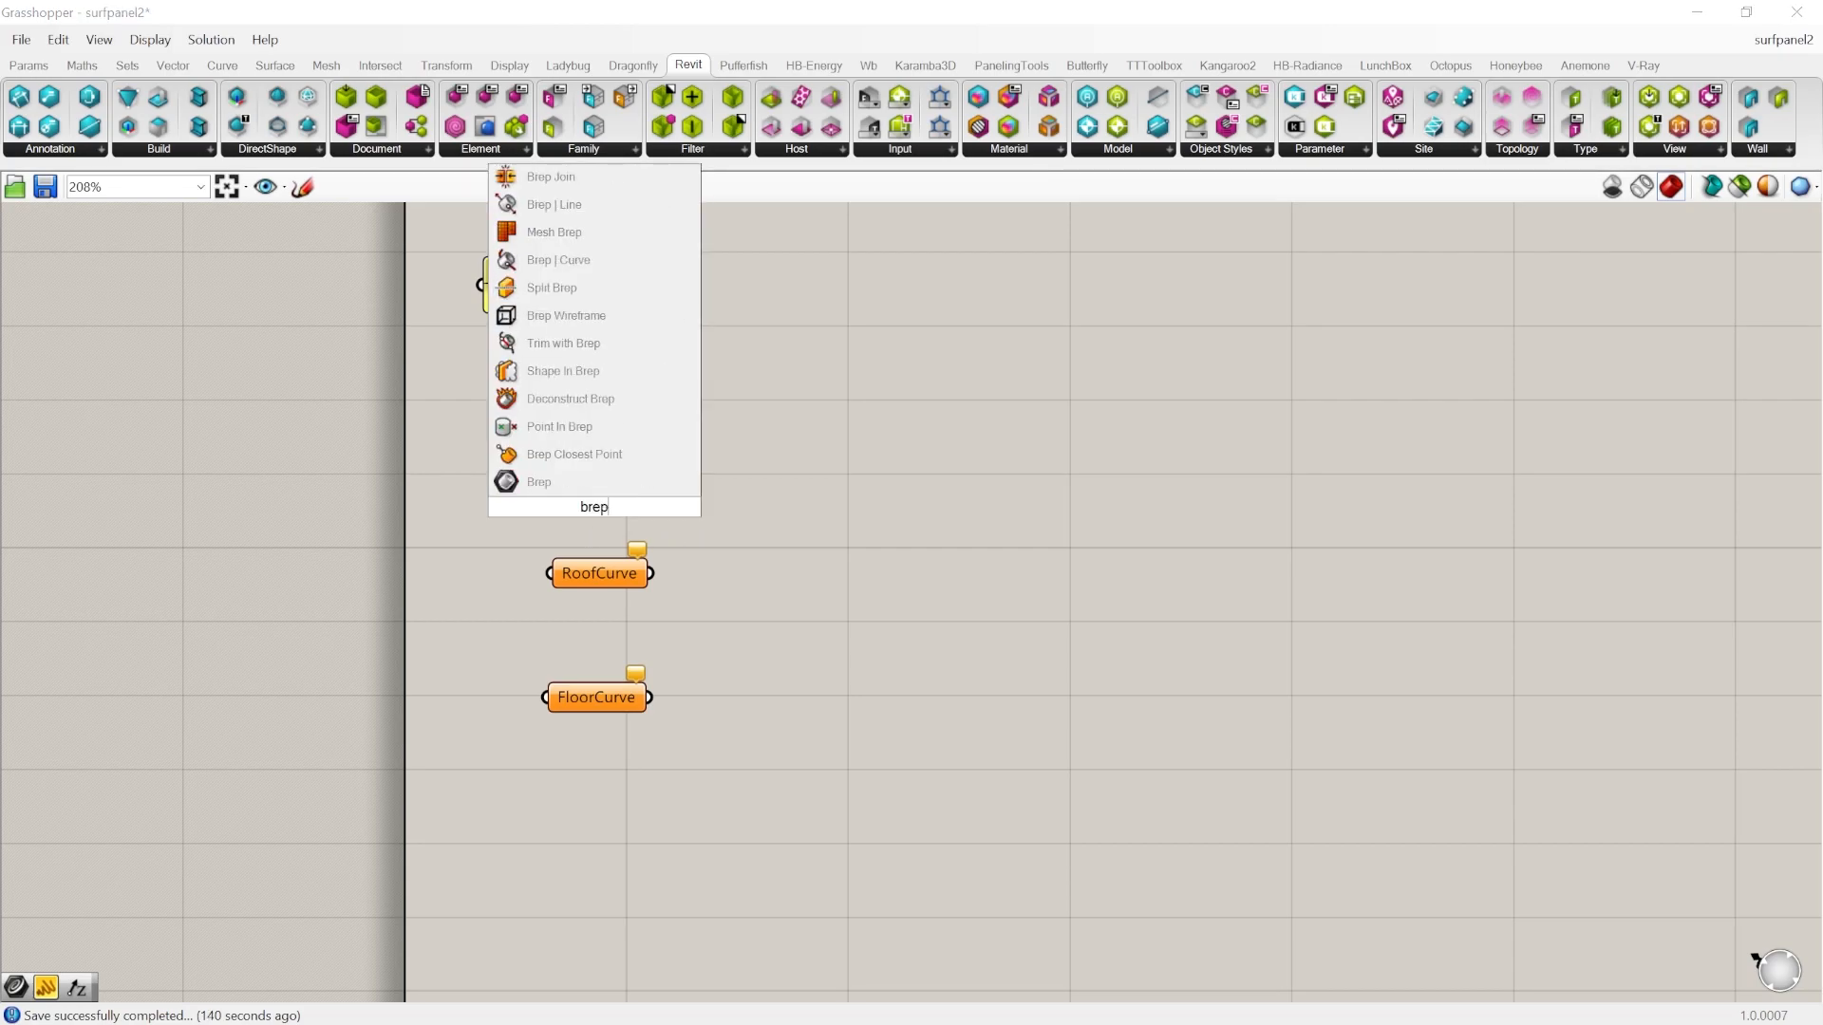
click(549, 486)
drag(633, 509, 577, 723)
right_drag(585, 786, 830, 523)
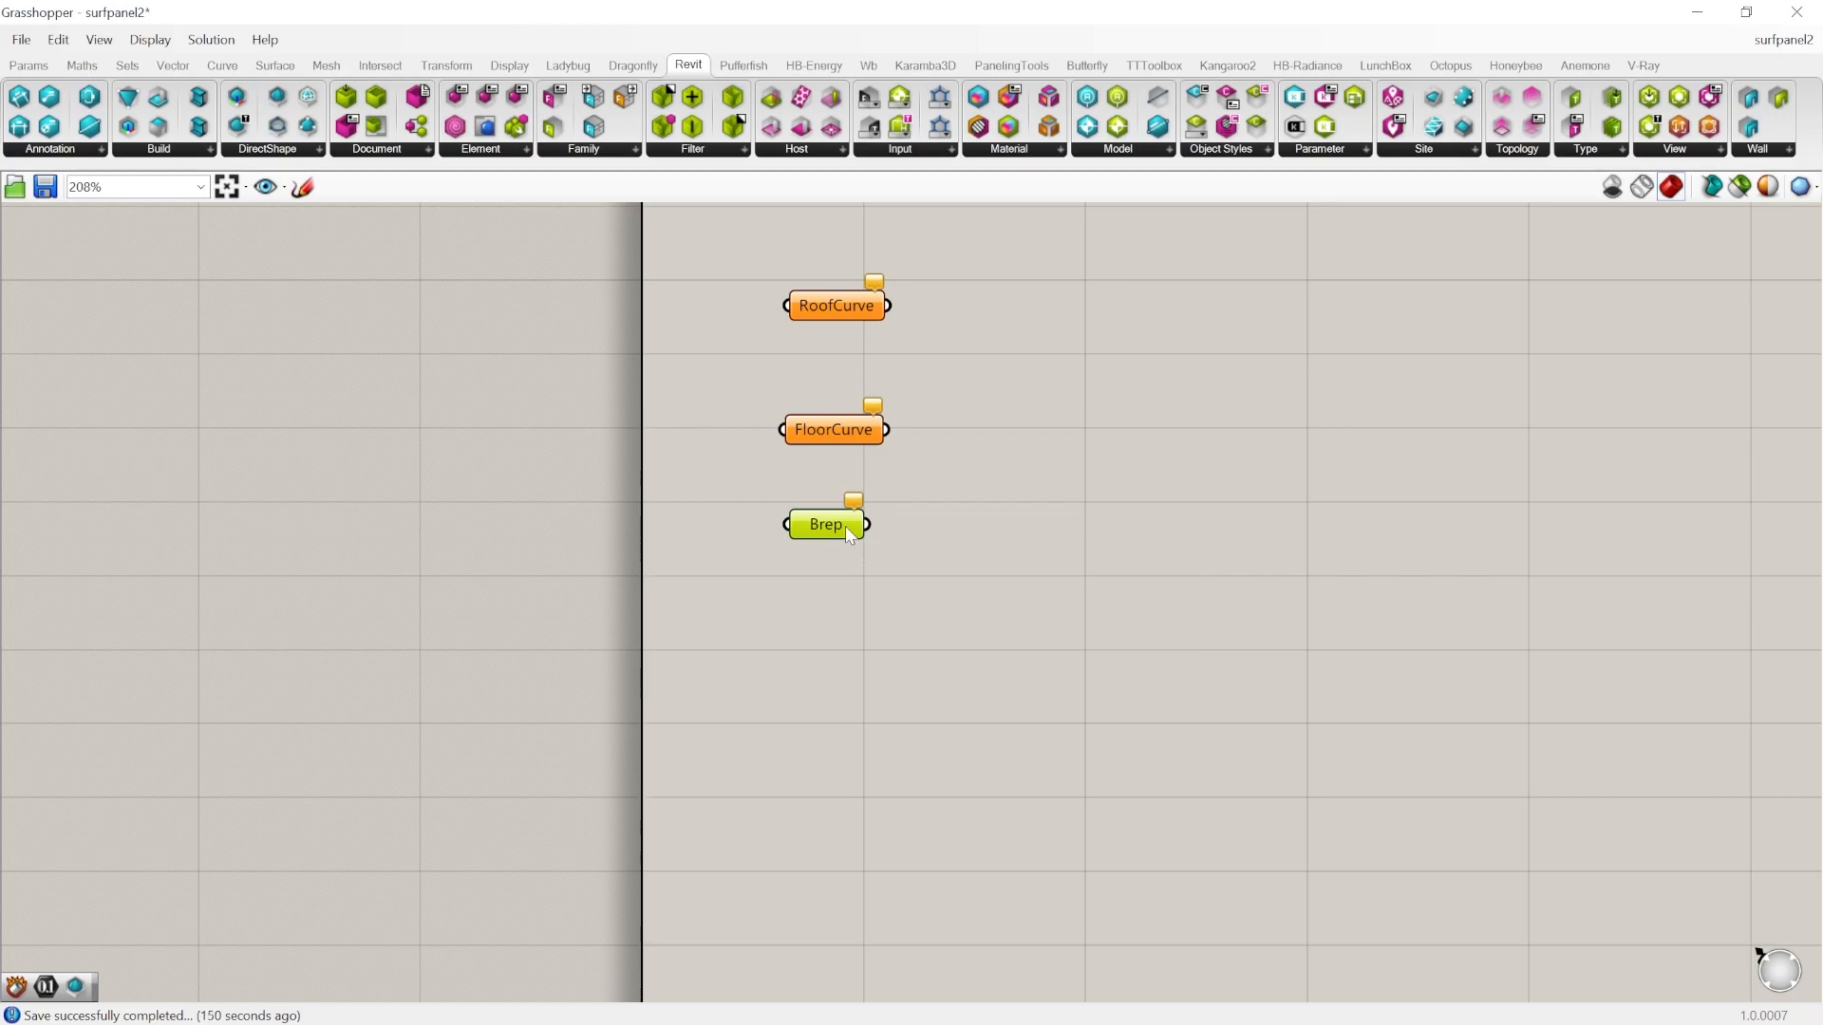
Duplicate the Brep parameter below the original and rename the copy Tile.
click(58, 39)
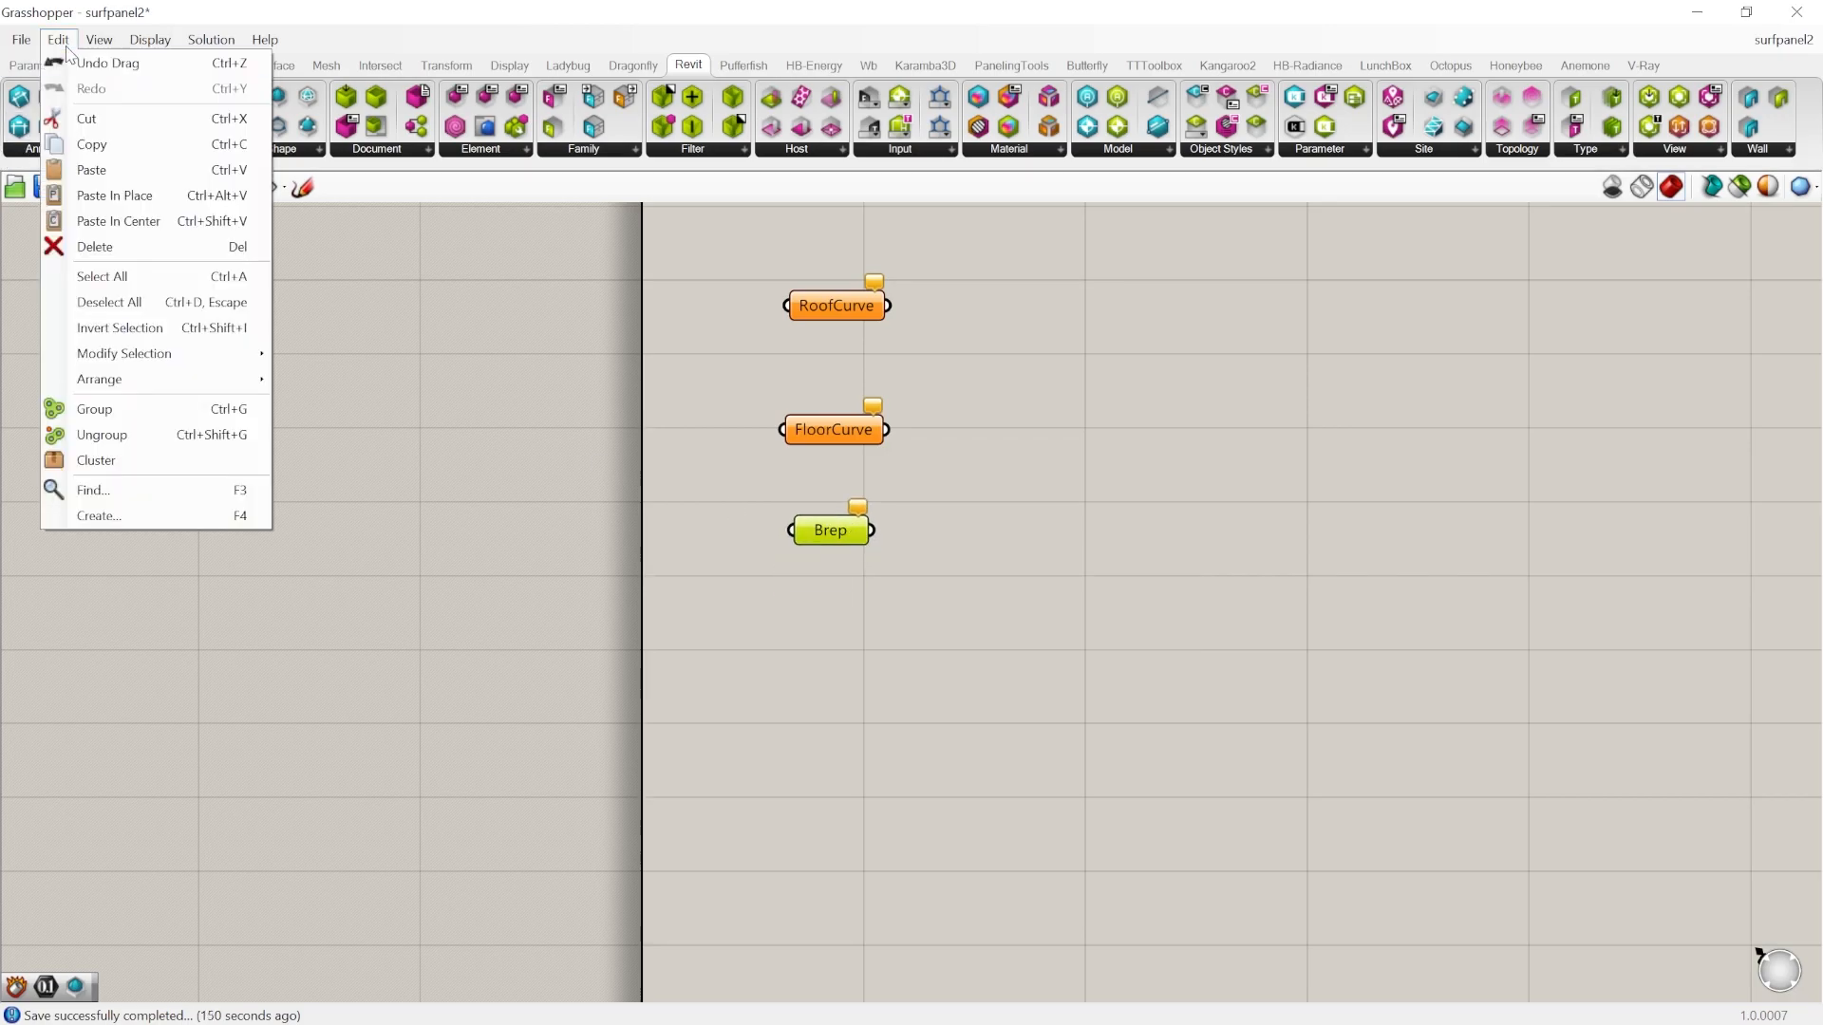
click(58, 39)
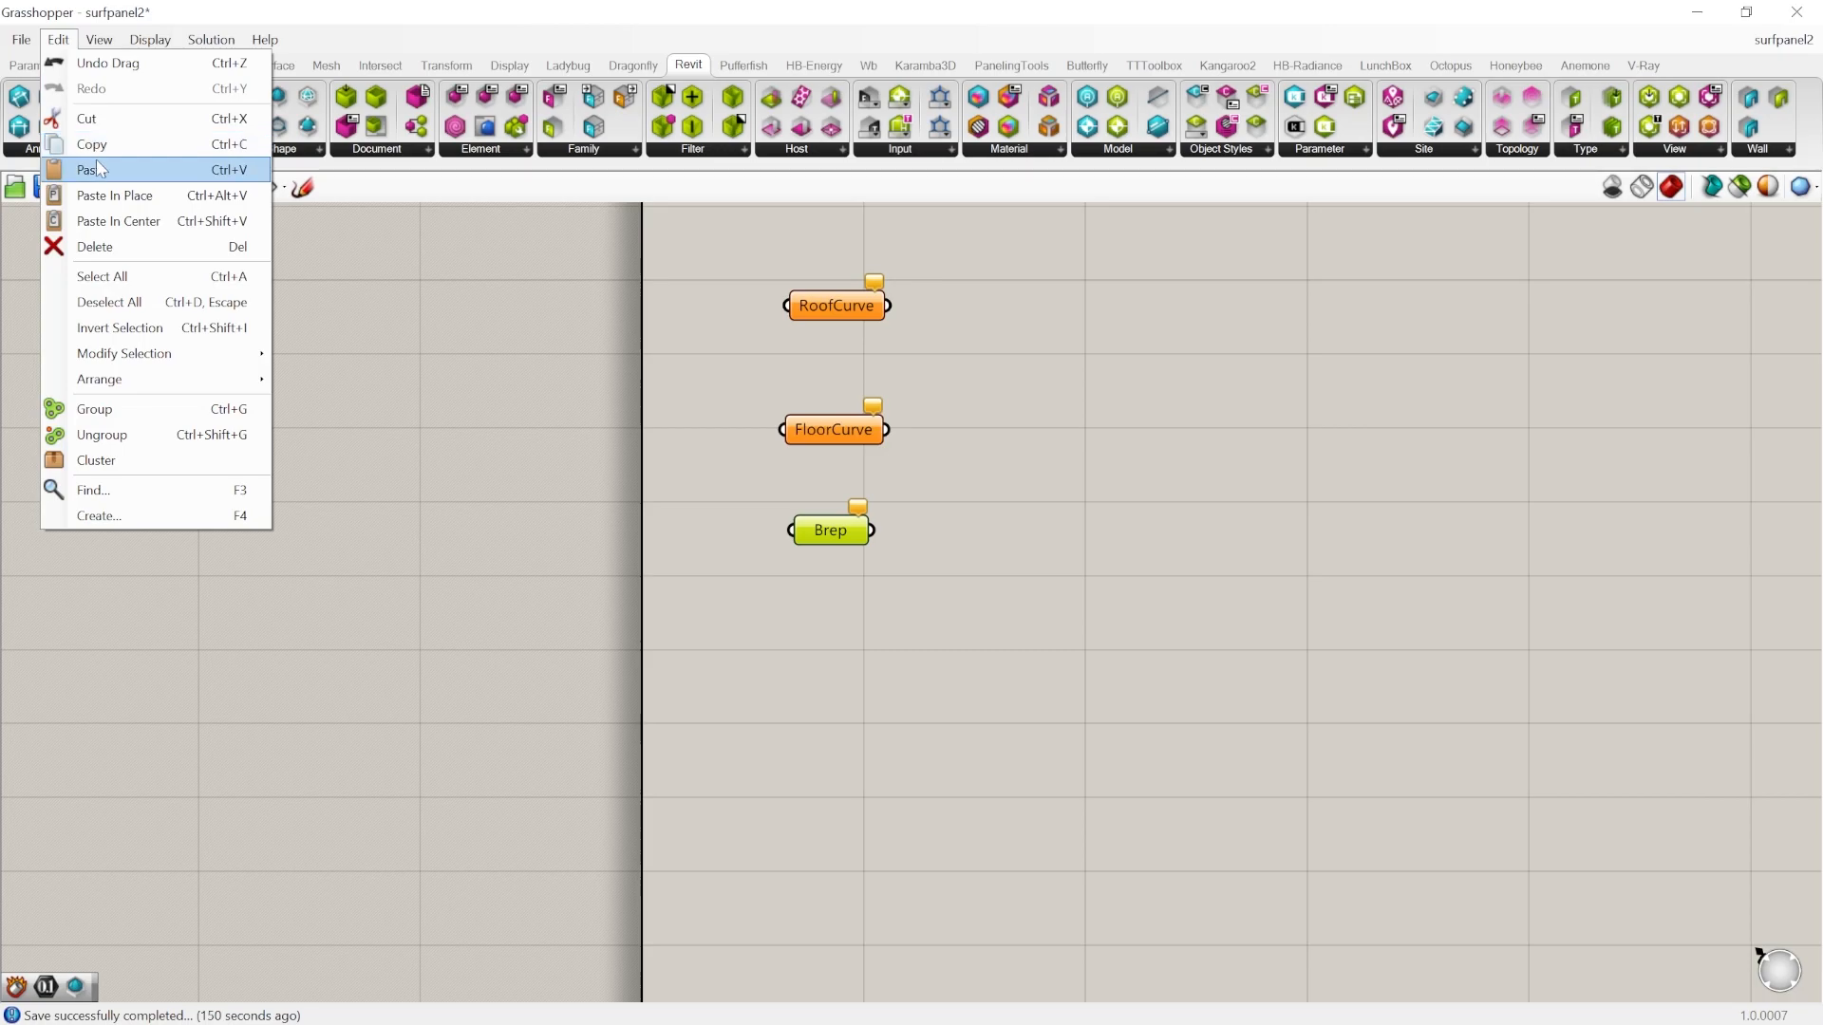
click(85, 163)
right_click(824, 669)
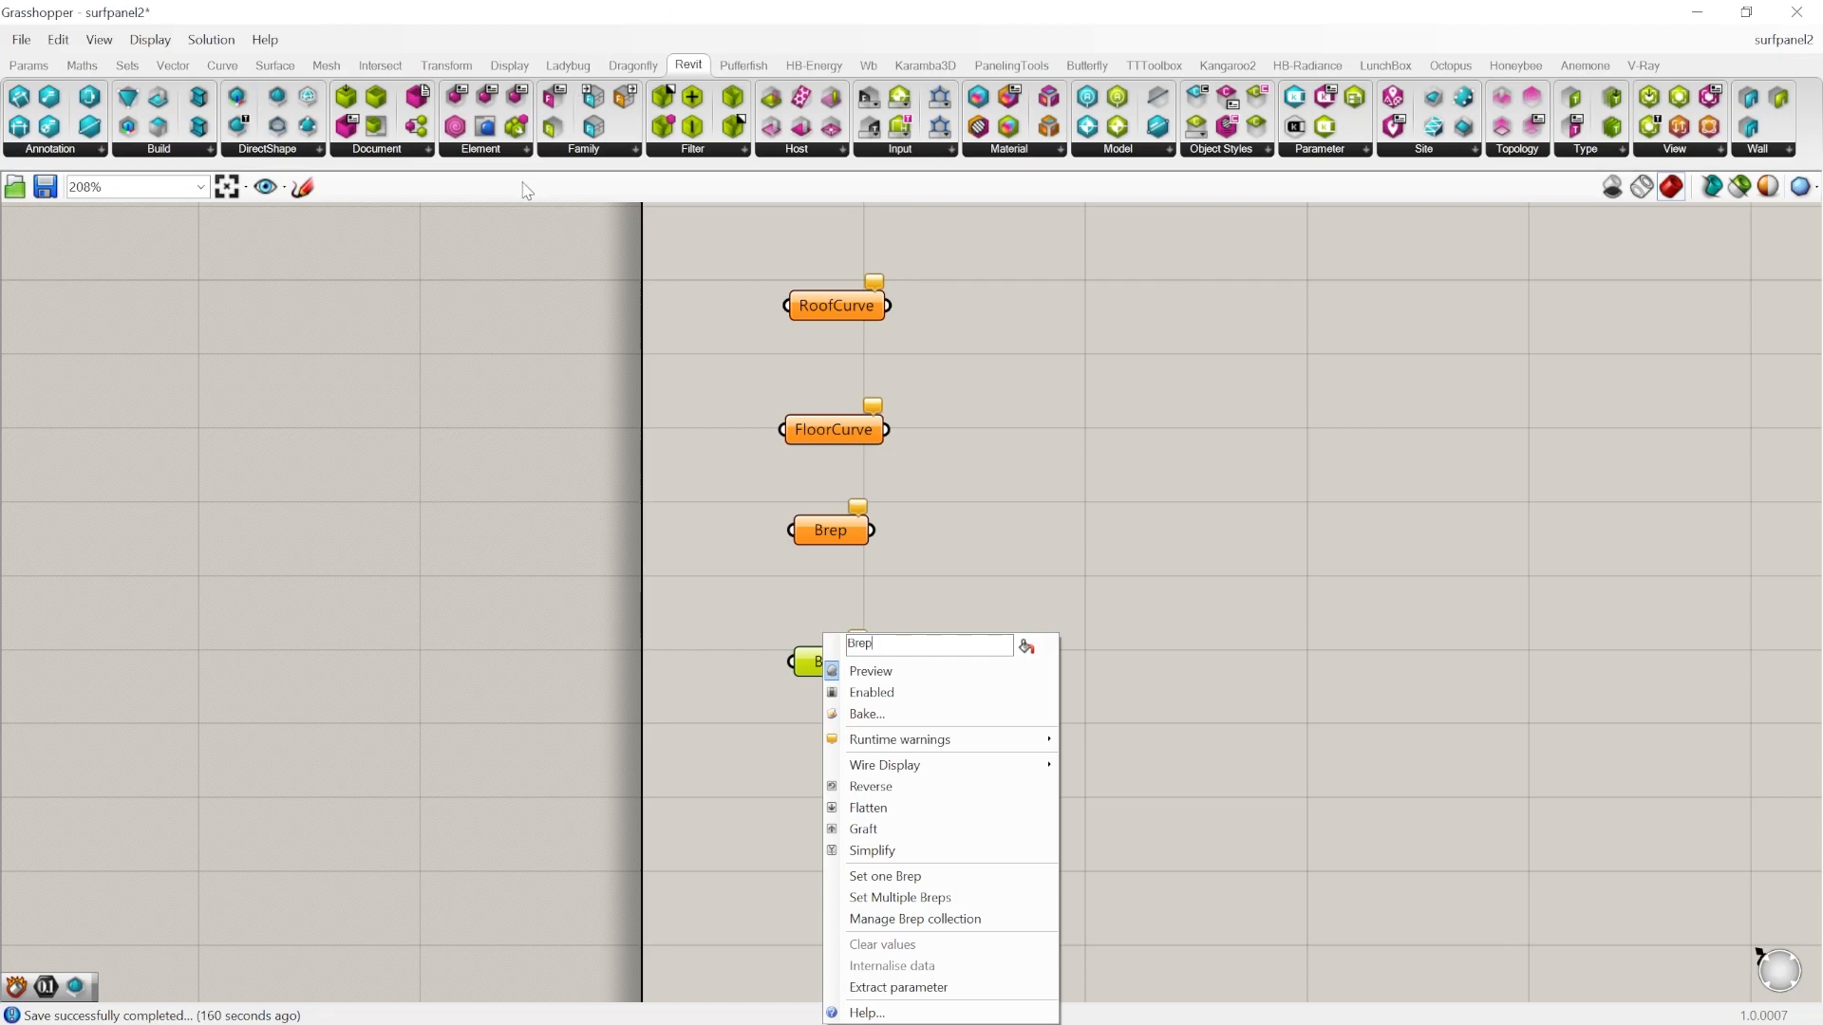
double_click(902, 645)
text(Tile)
key(Return)
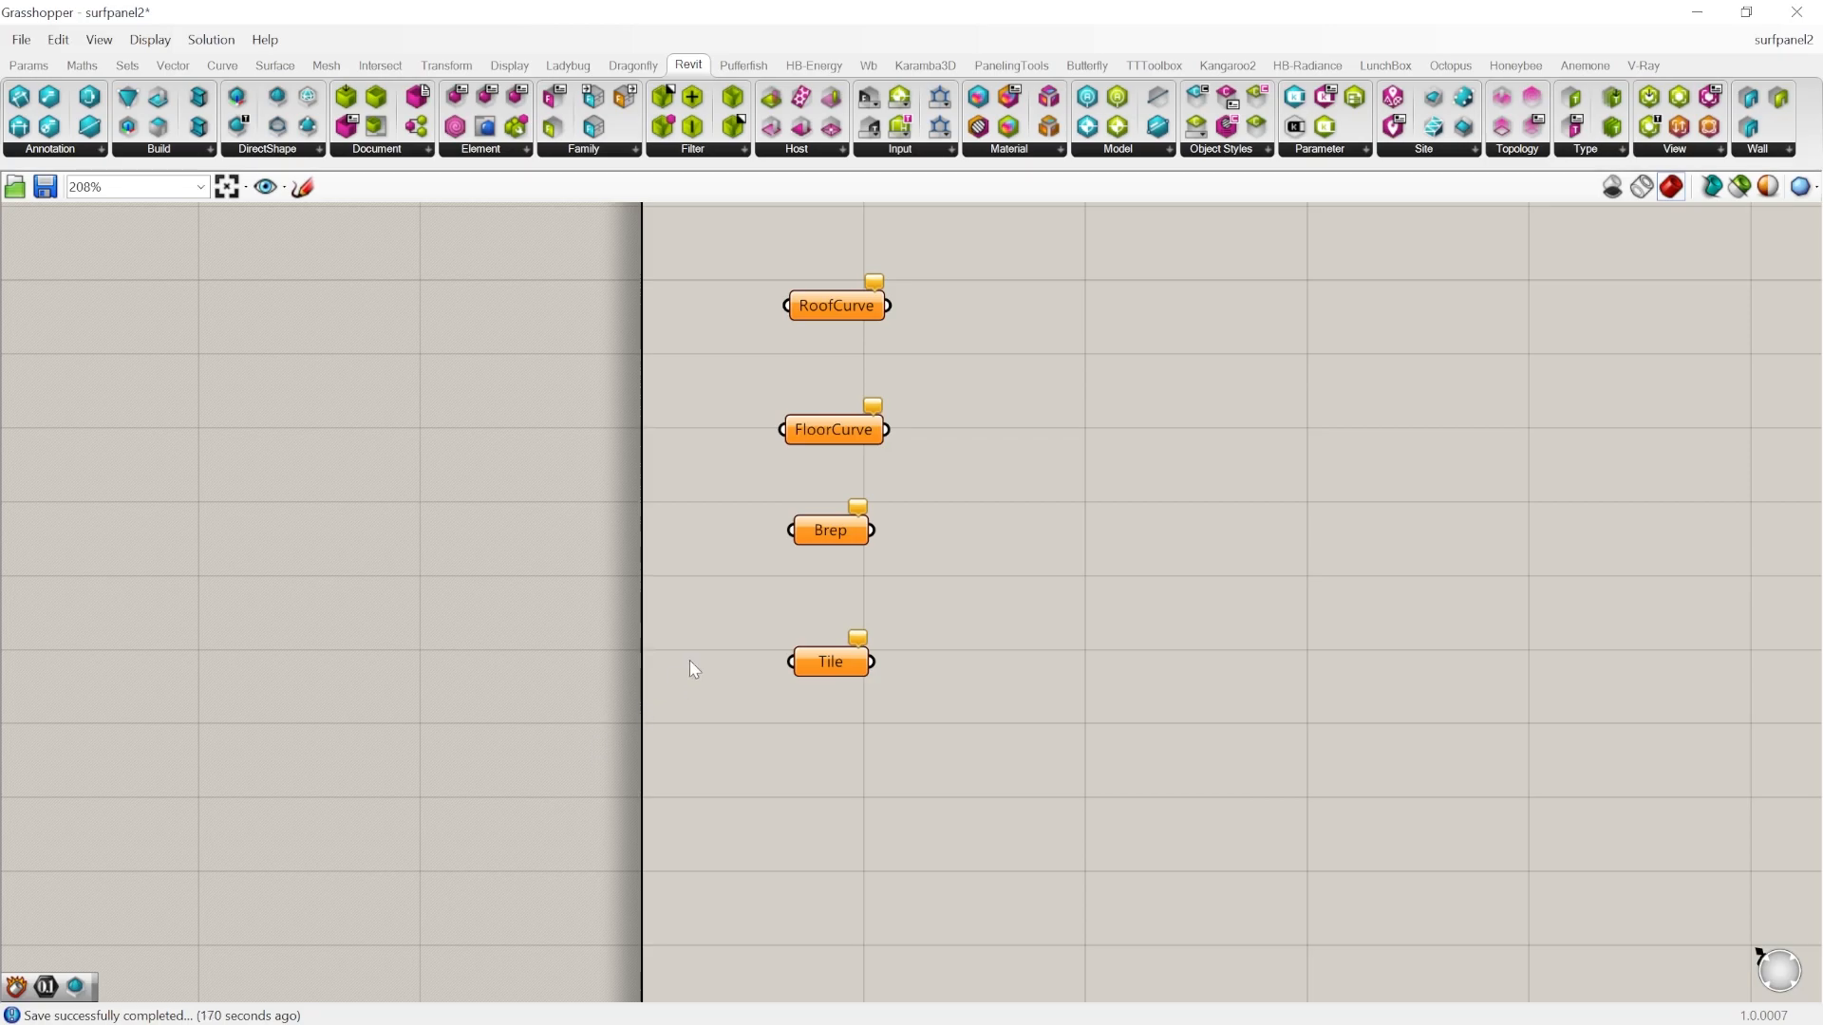
Rename the original Brep parameter beneath FloorCurve as BrepSurf.
right_click(829, 534)
text(Surf)
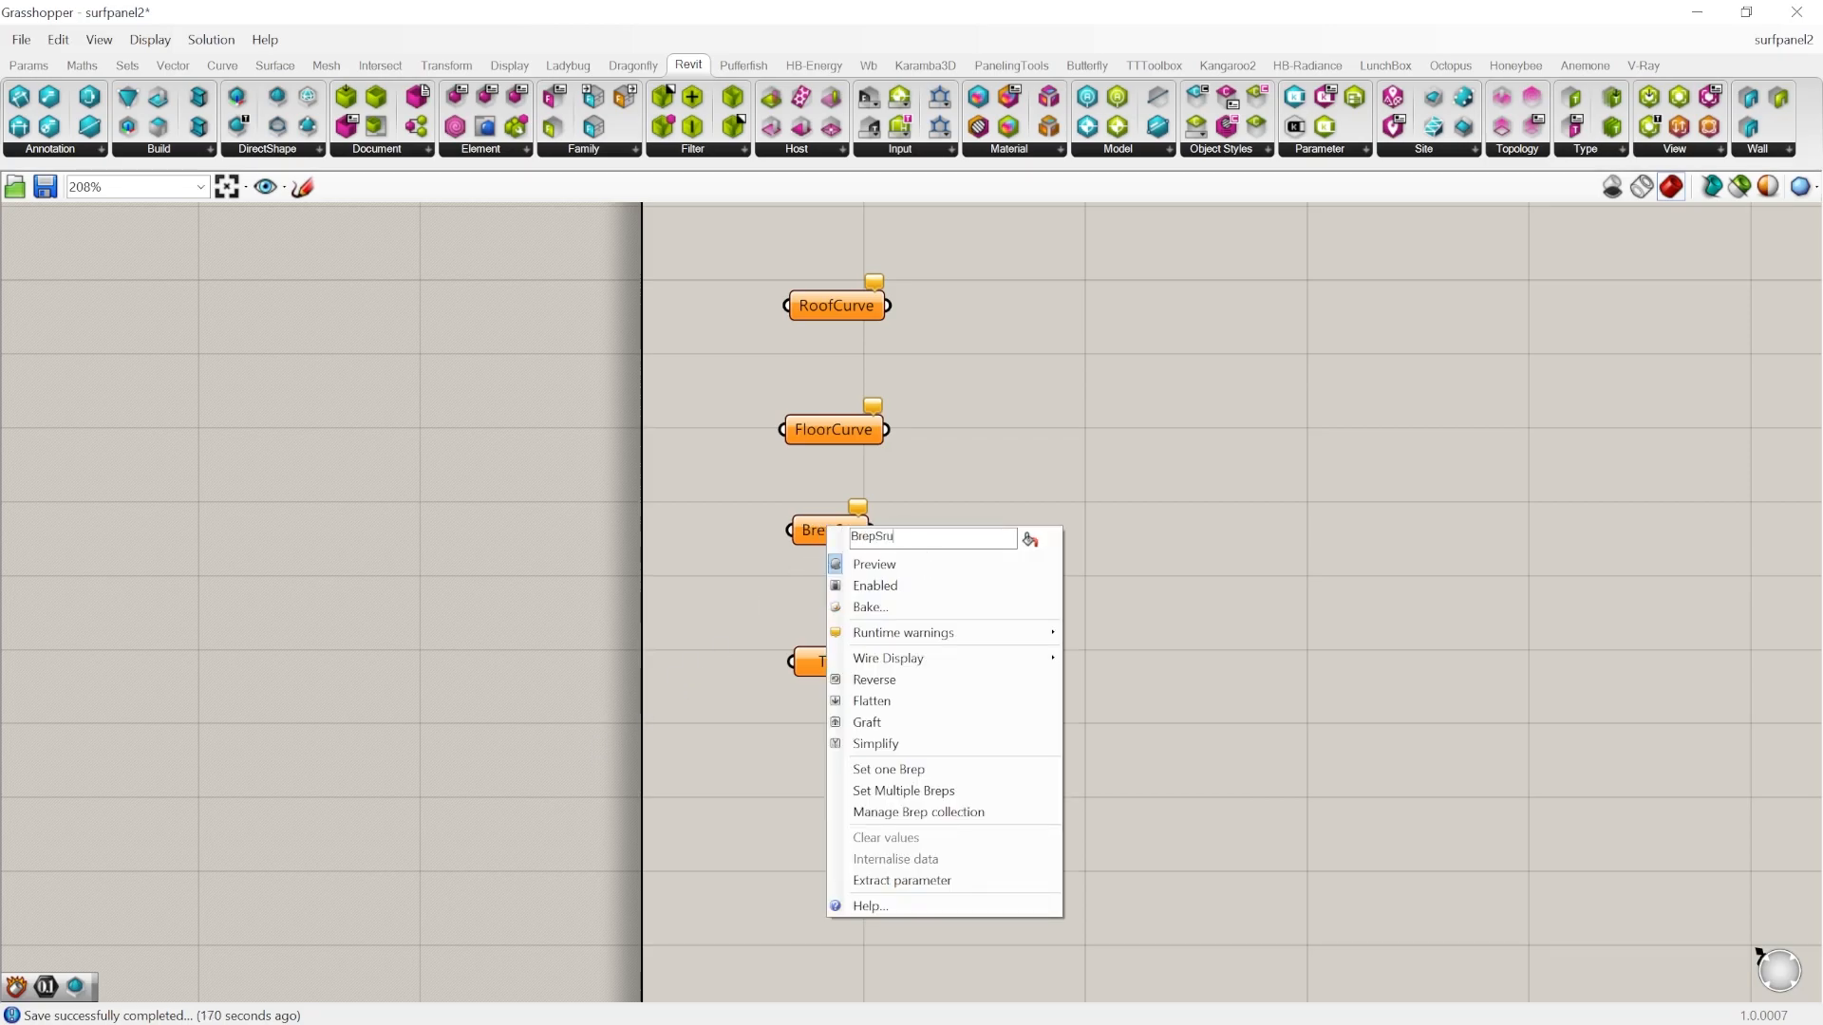
key(Return)
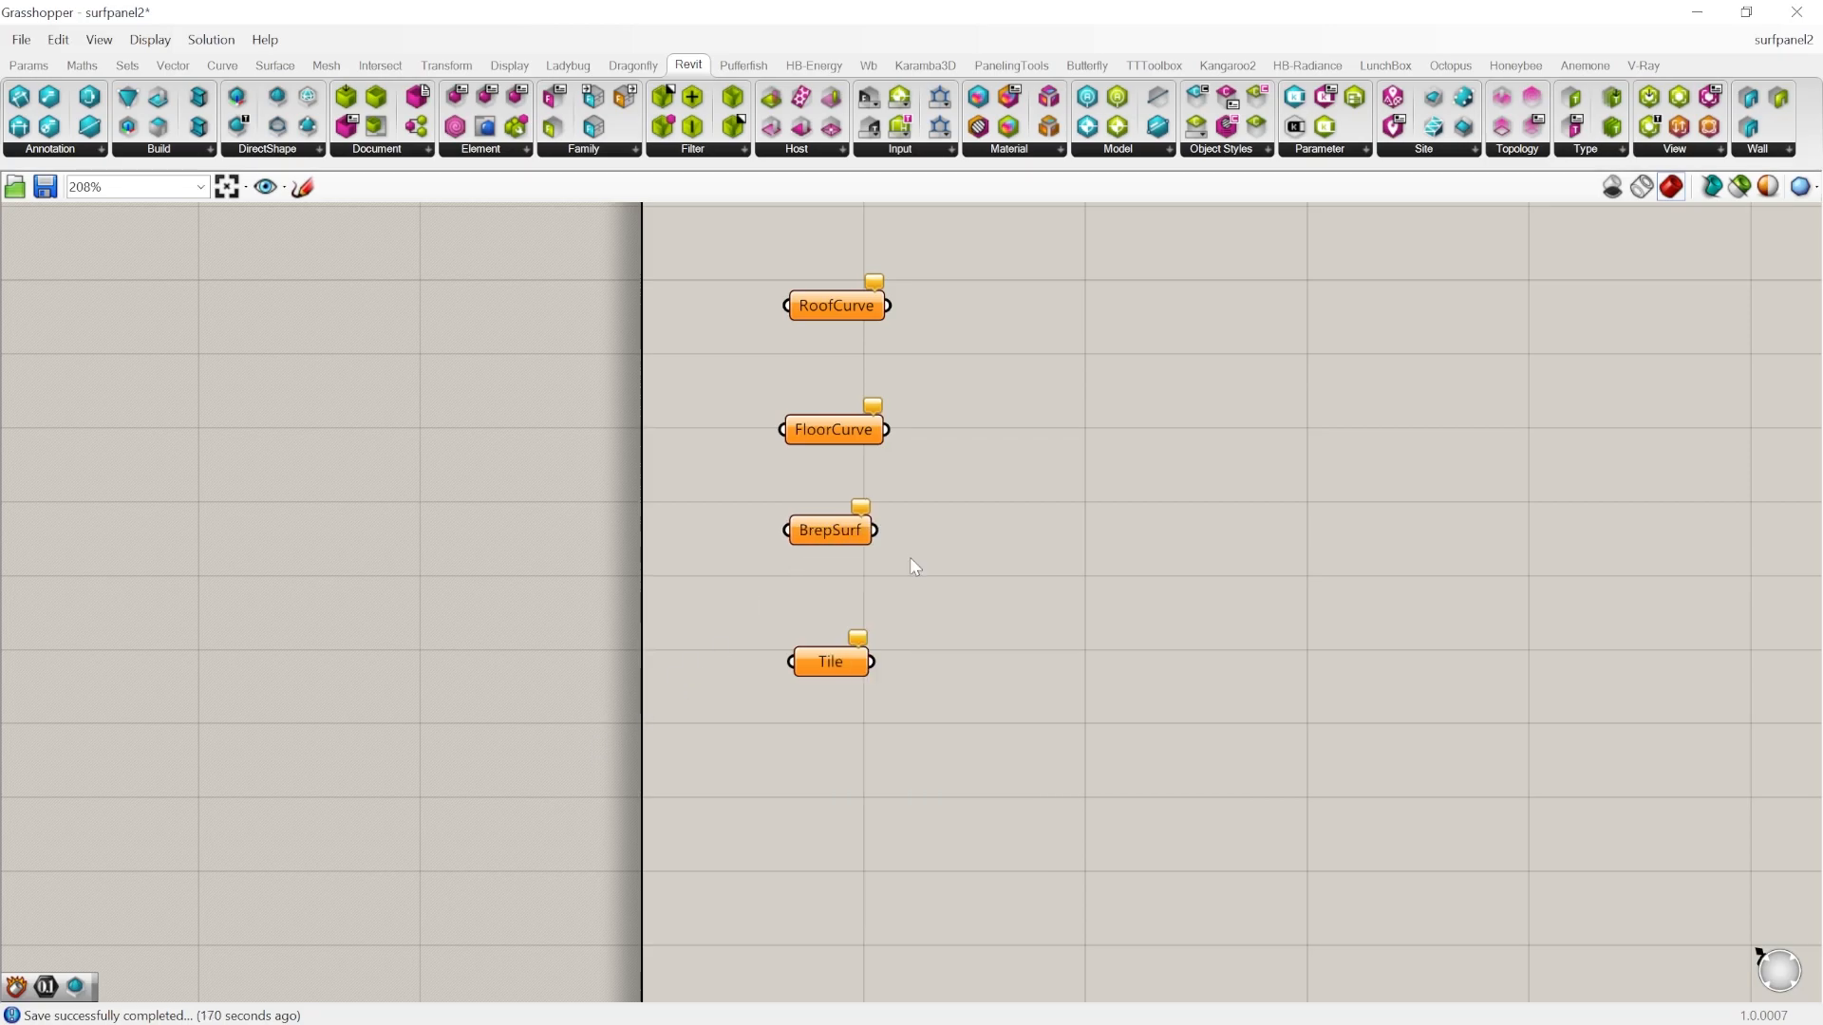
Collapse the Grasshopper window away from the Rhino model and cancel the active picture command.
double_click(832, 22)
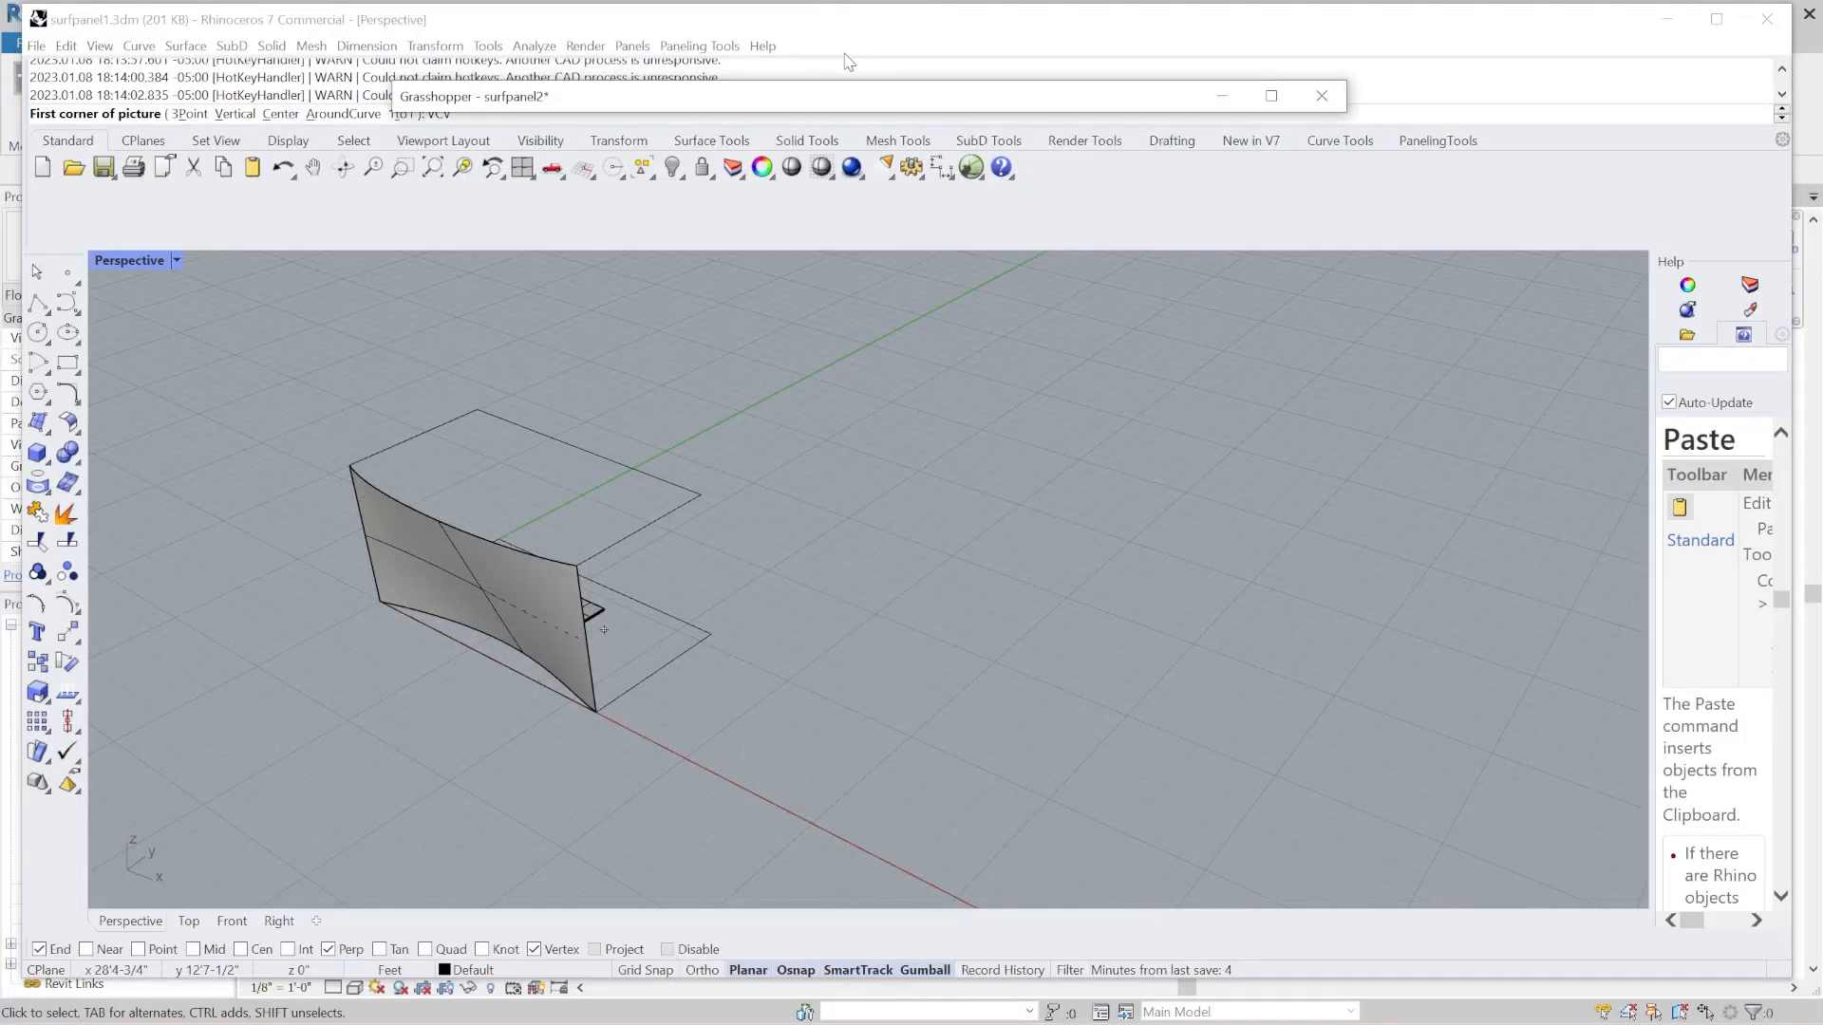
drag(802, 98, 1154, 70)
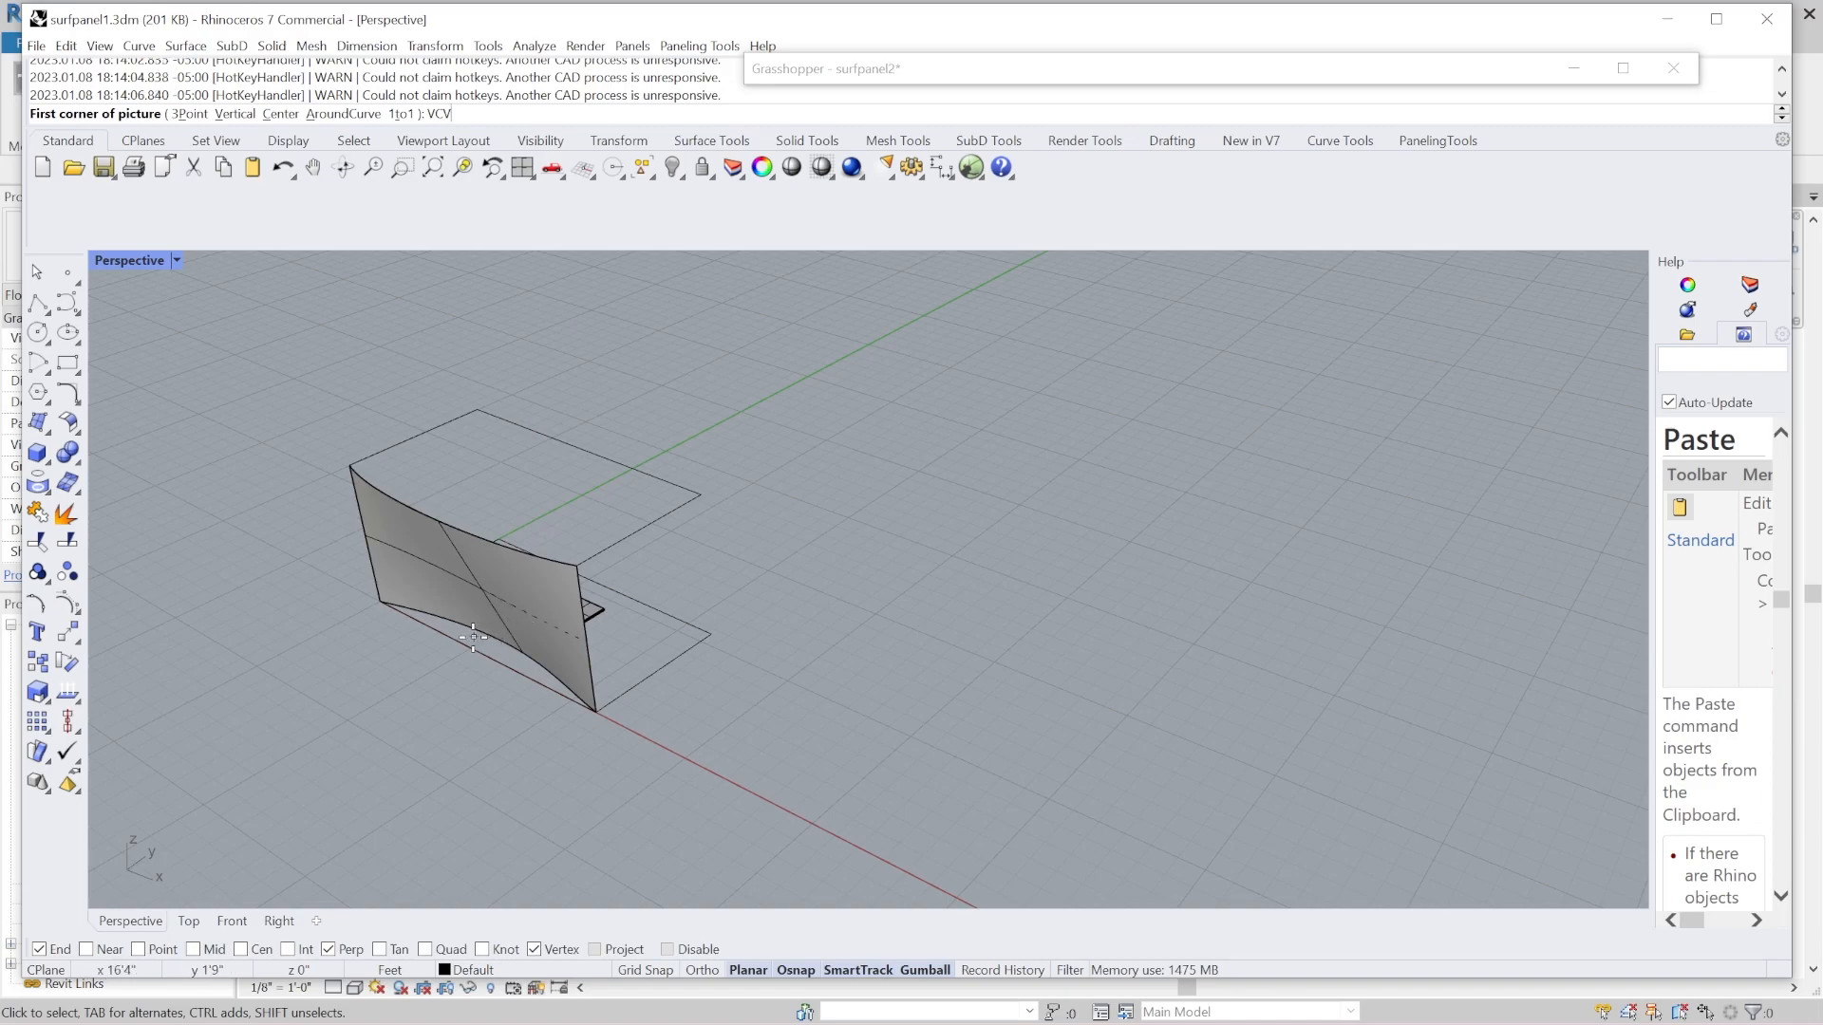
scroll(436, 511, up, 1)
key(Escape)
right_drag(397, 558, 411, 534)
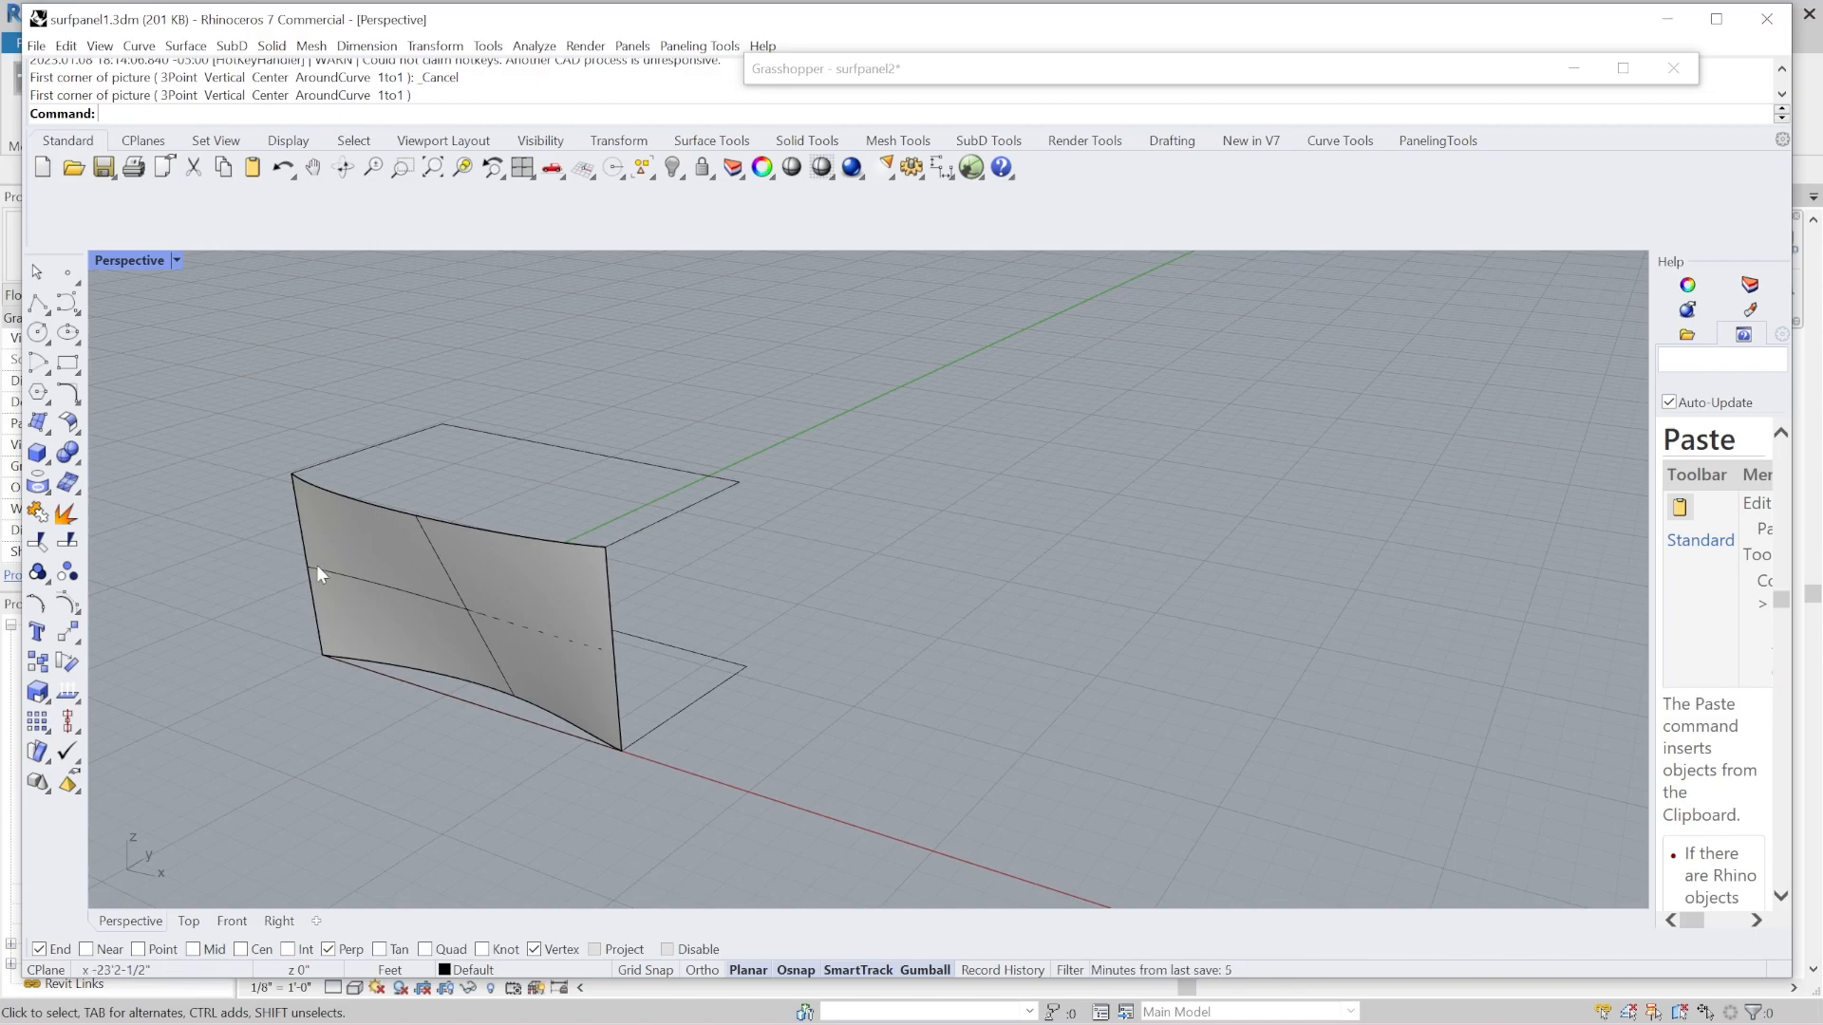
Create a PanelingTools surface domain point grid on the curved surface with 10 U spans, 10 V spans and grouping on.
click(515, 595)
click(1435, 142)
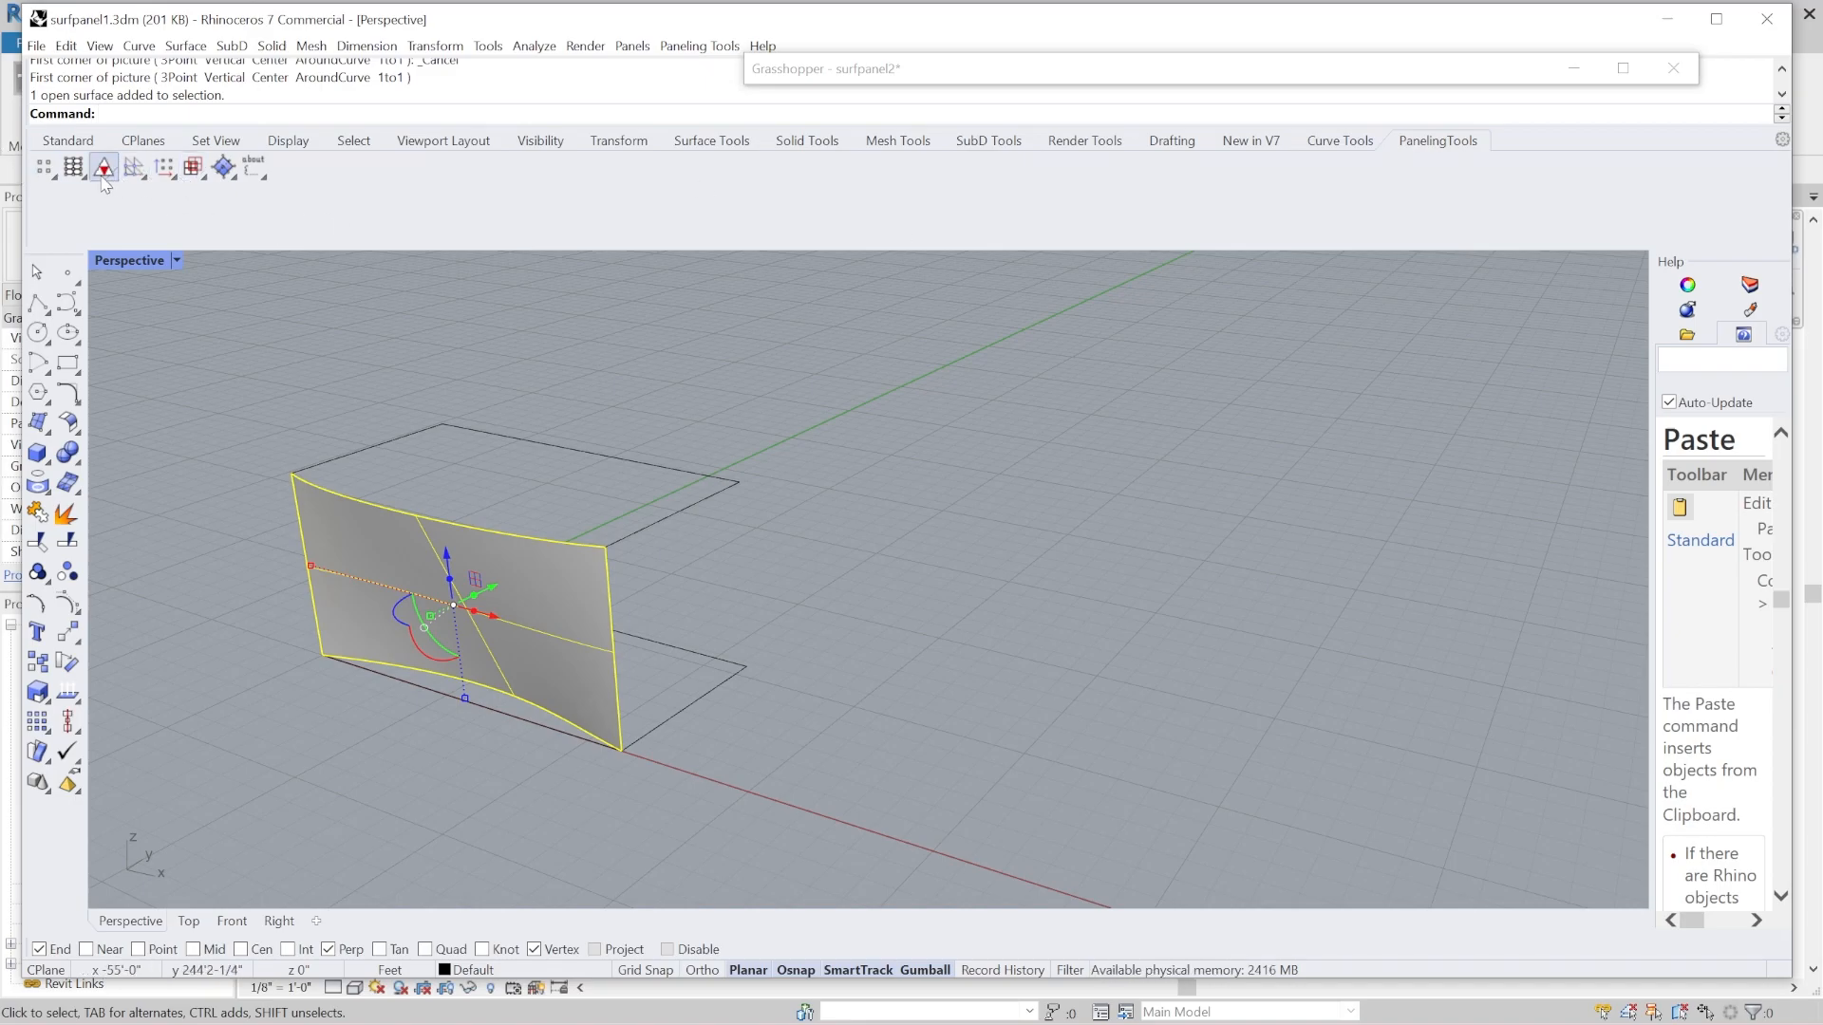
click(54, 177)
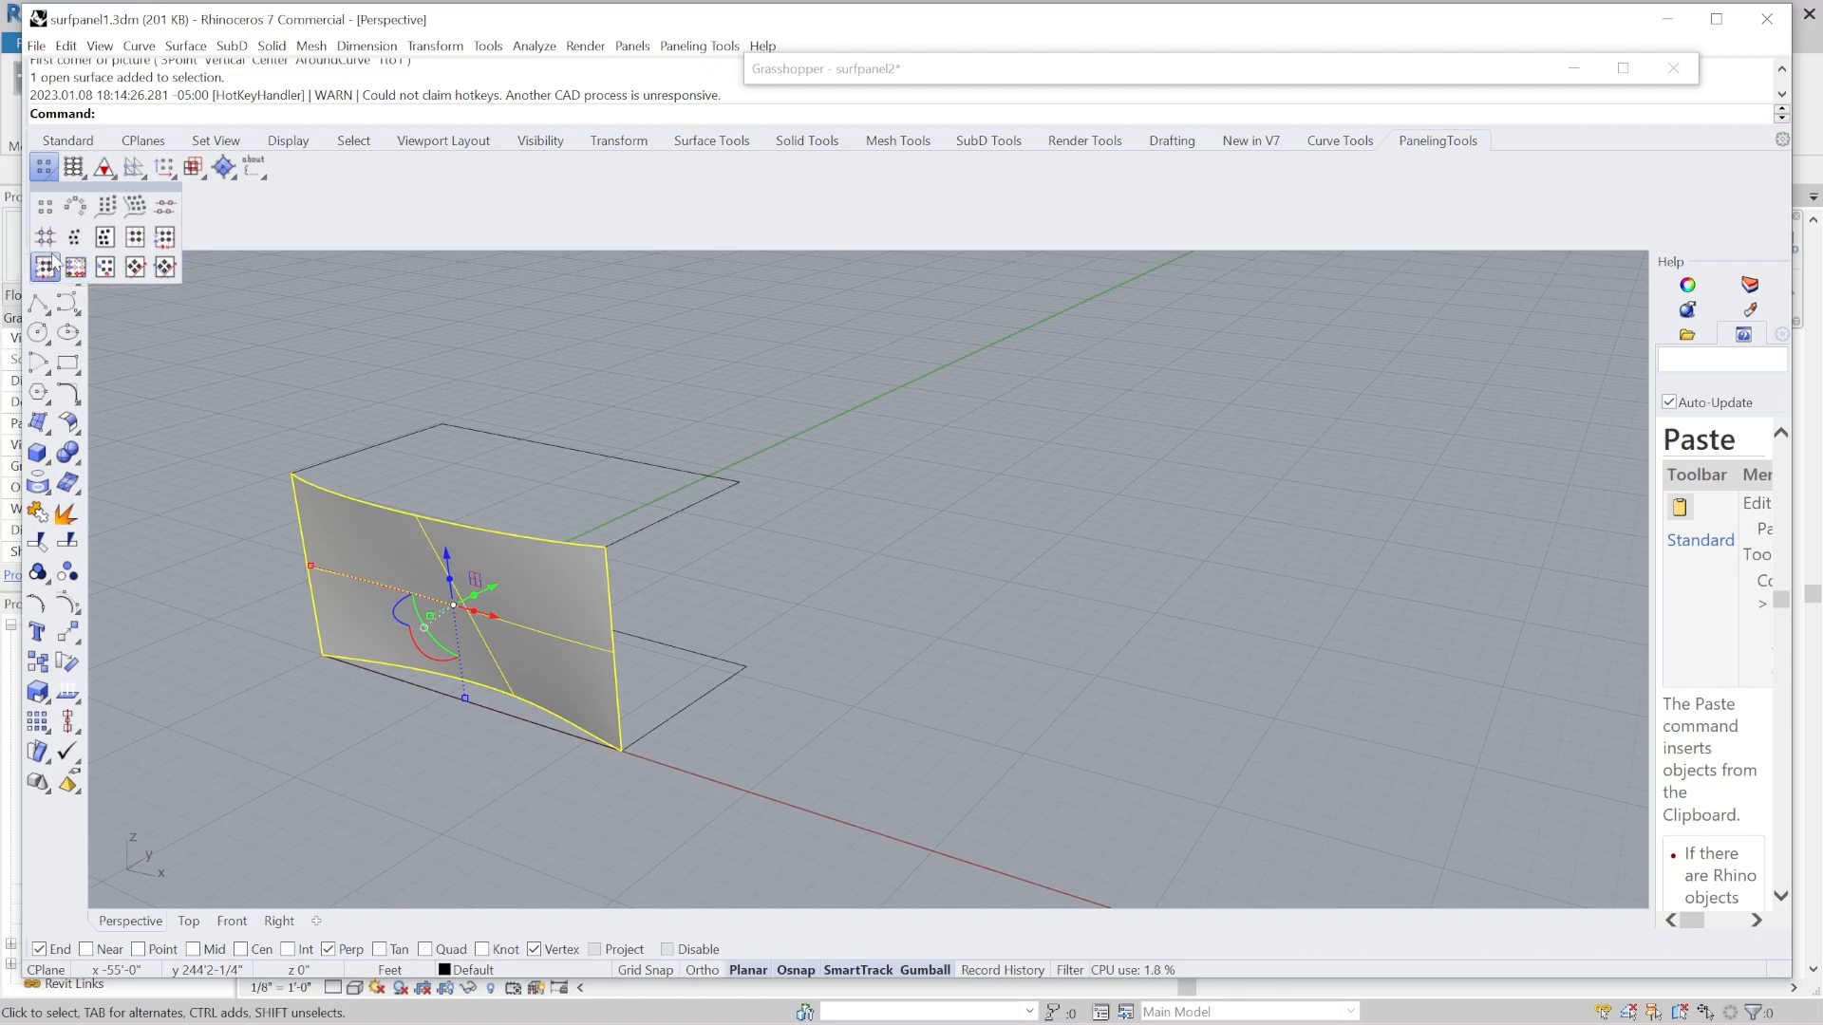
click(139, 238)
scroll(384, 567, up, 4)
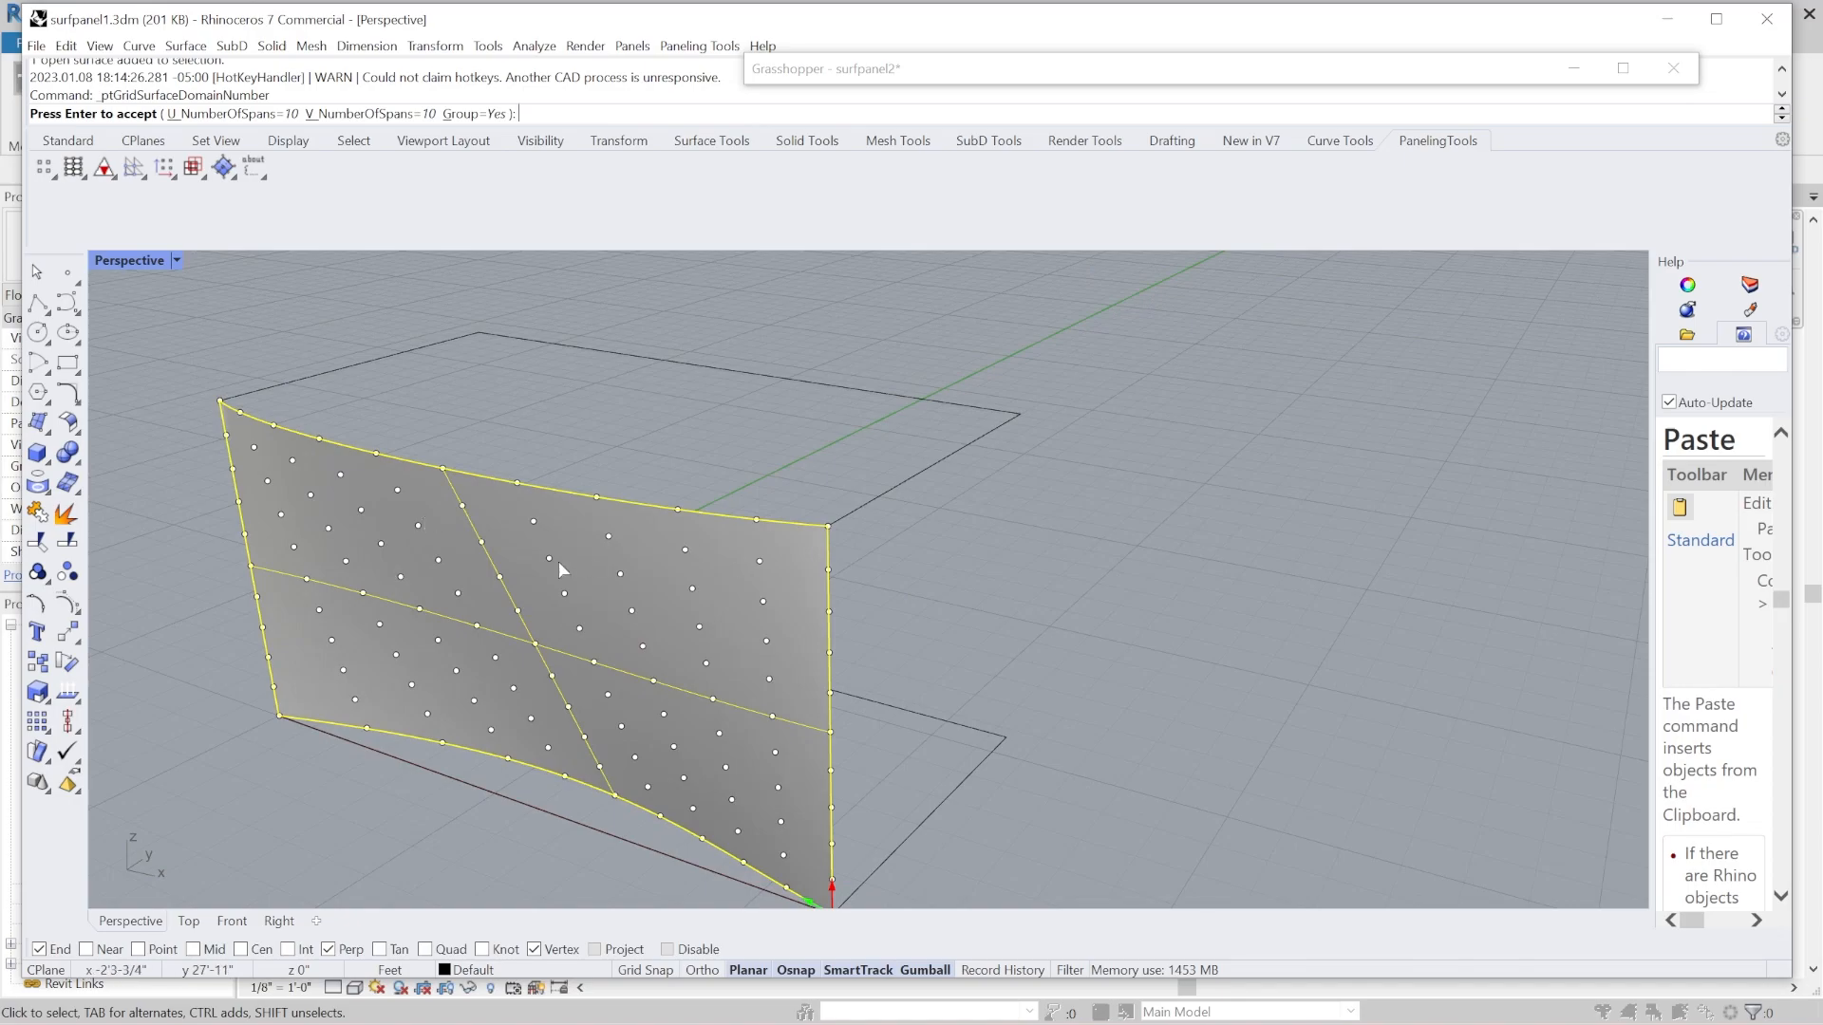
scroll(624, 573, down, 3)
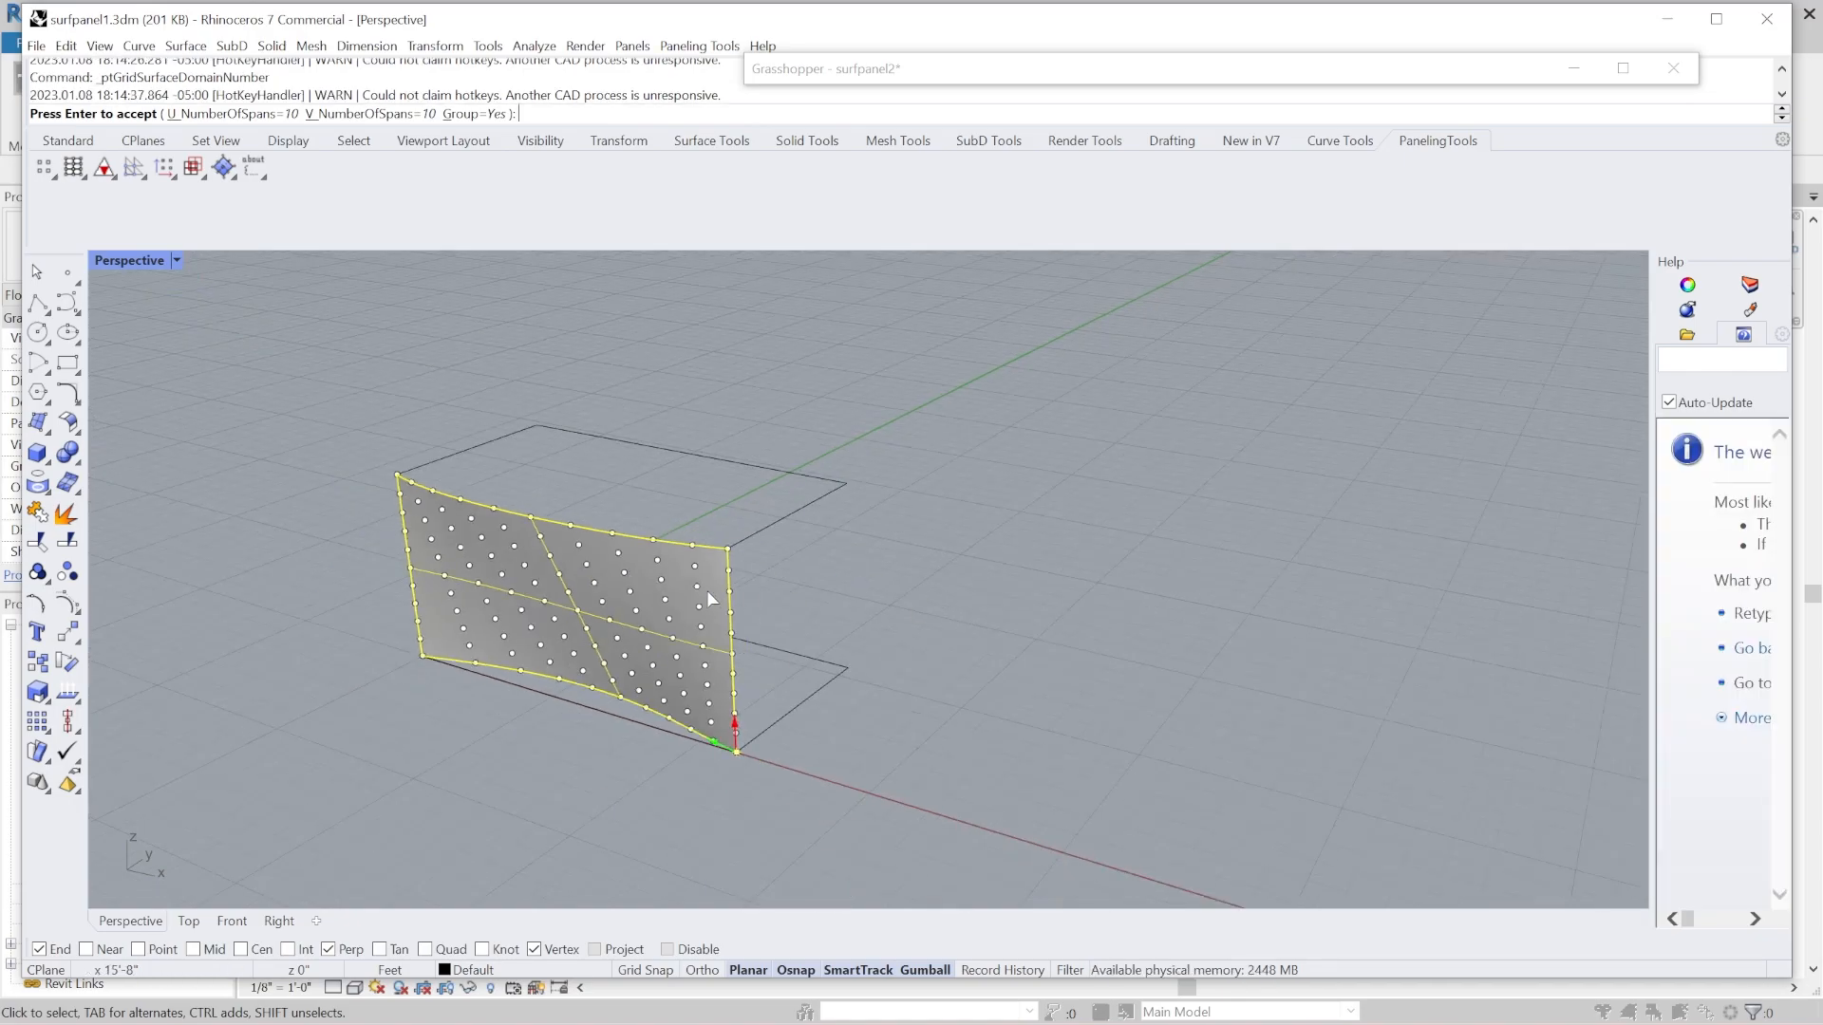
key(Return)
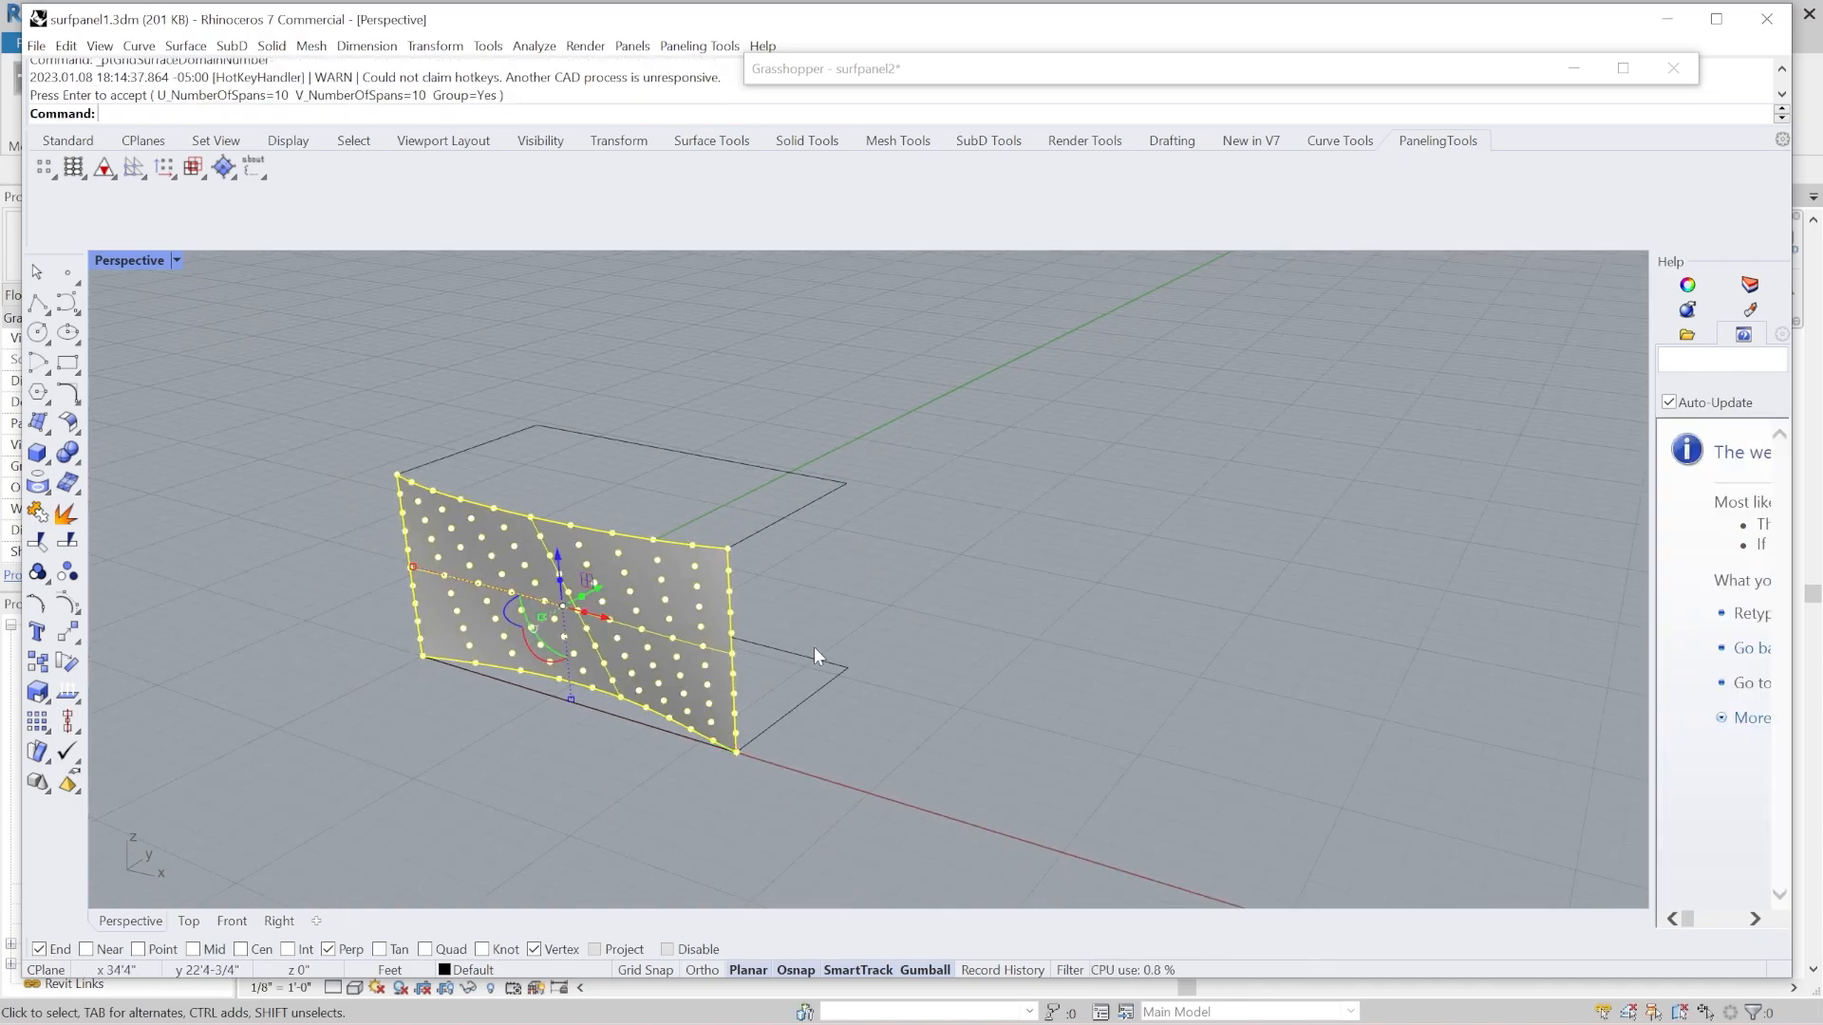
Clear the selection and select only the grid point group on the curved surface.
scroll(560, 636, up, 2)
key(Escape)
click(774, 552)
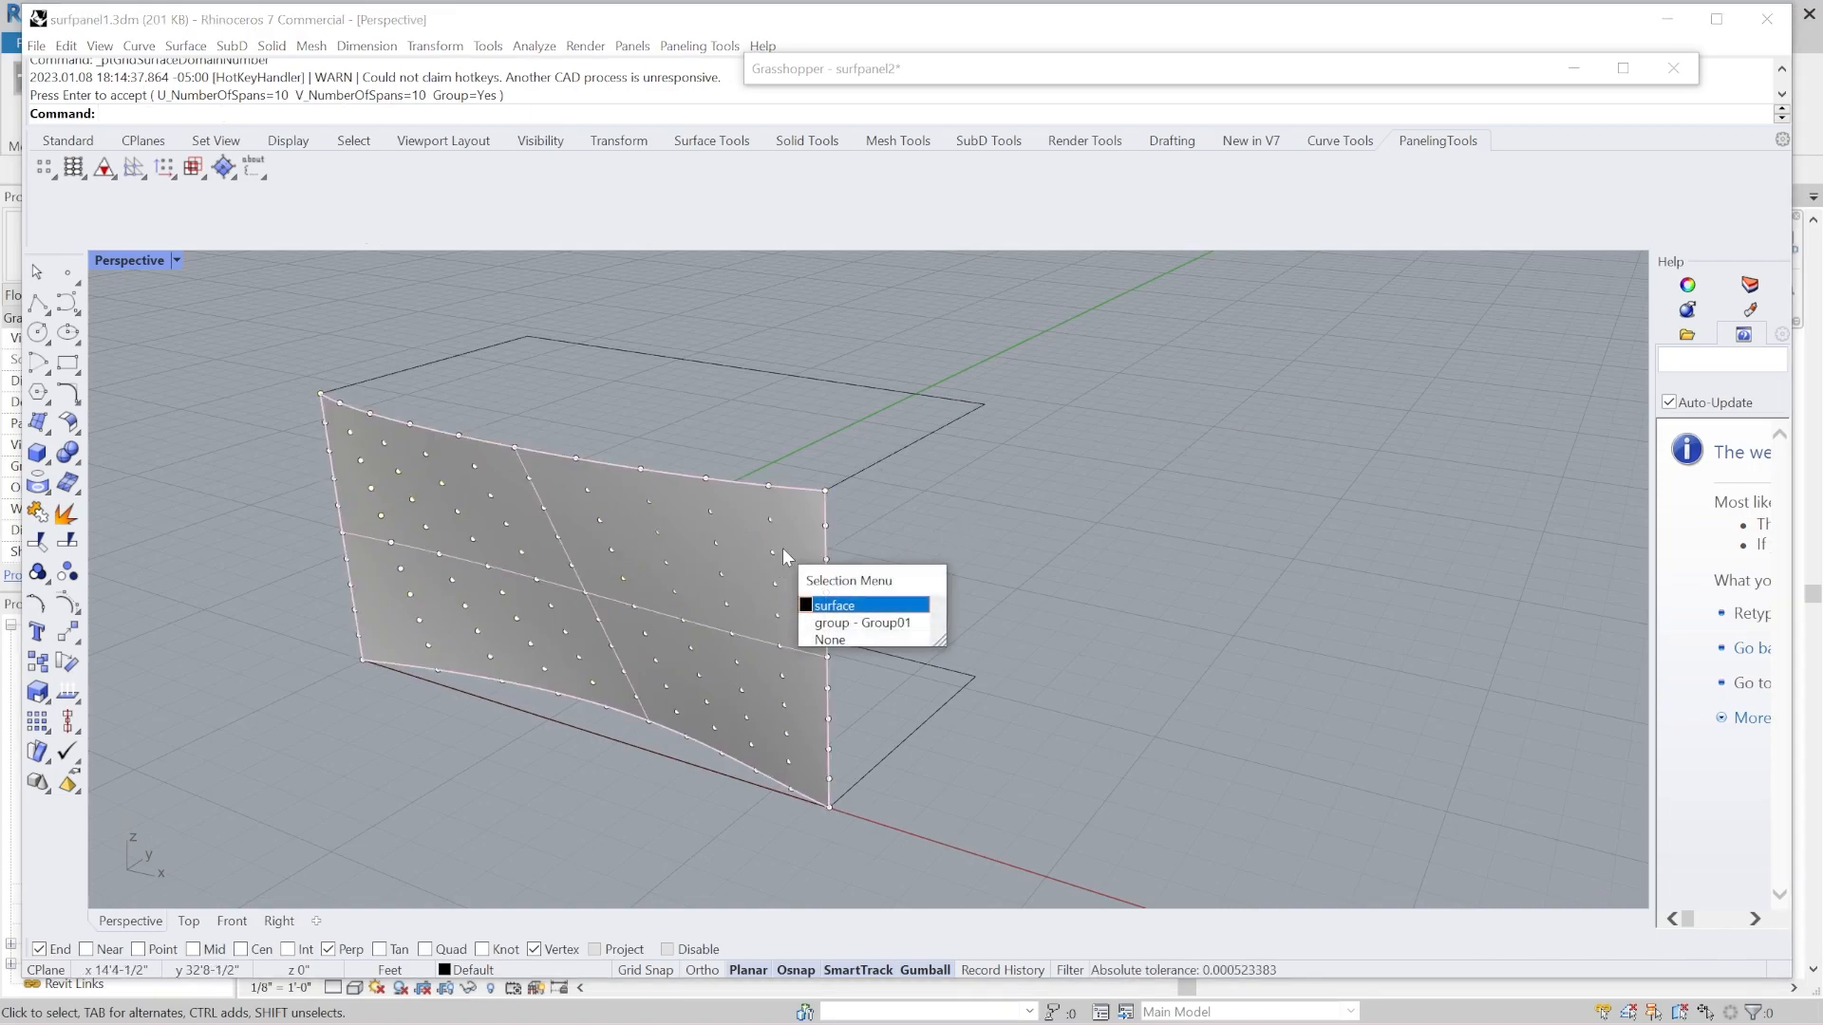
click(888, 623)
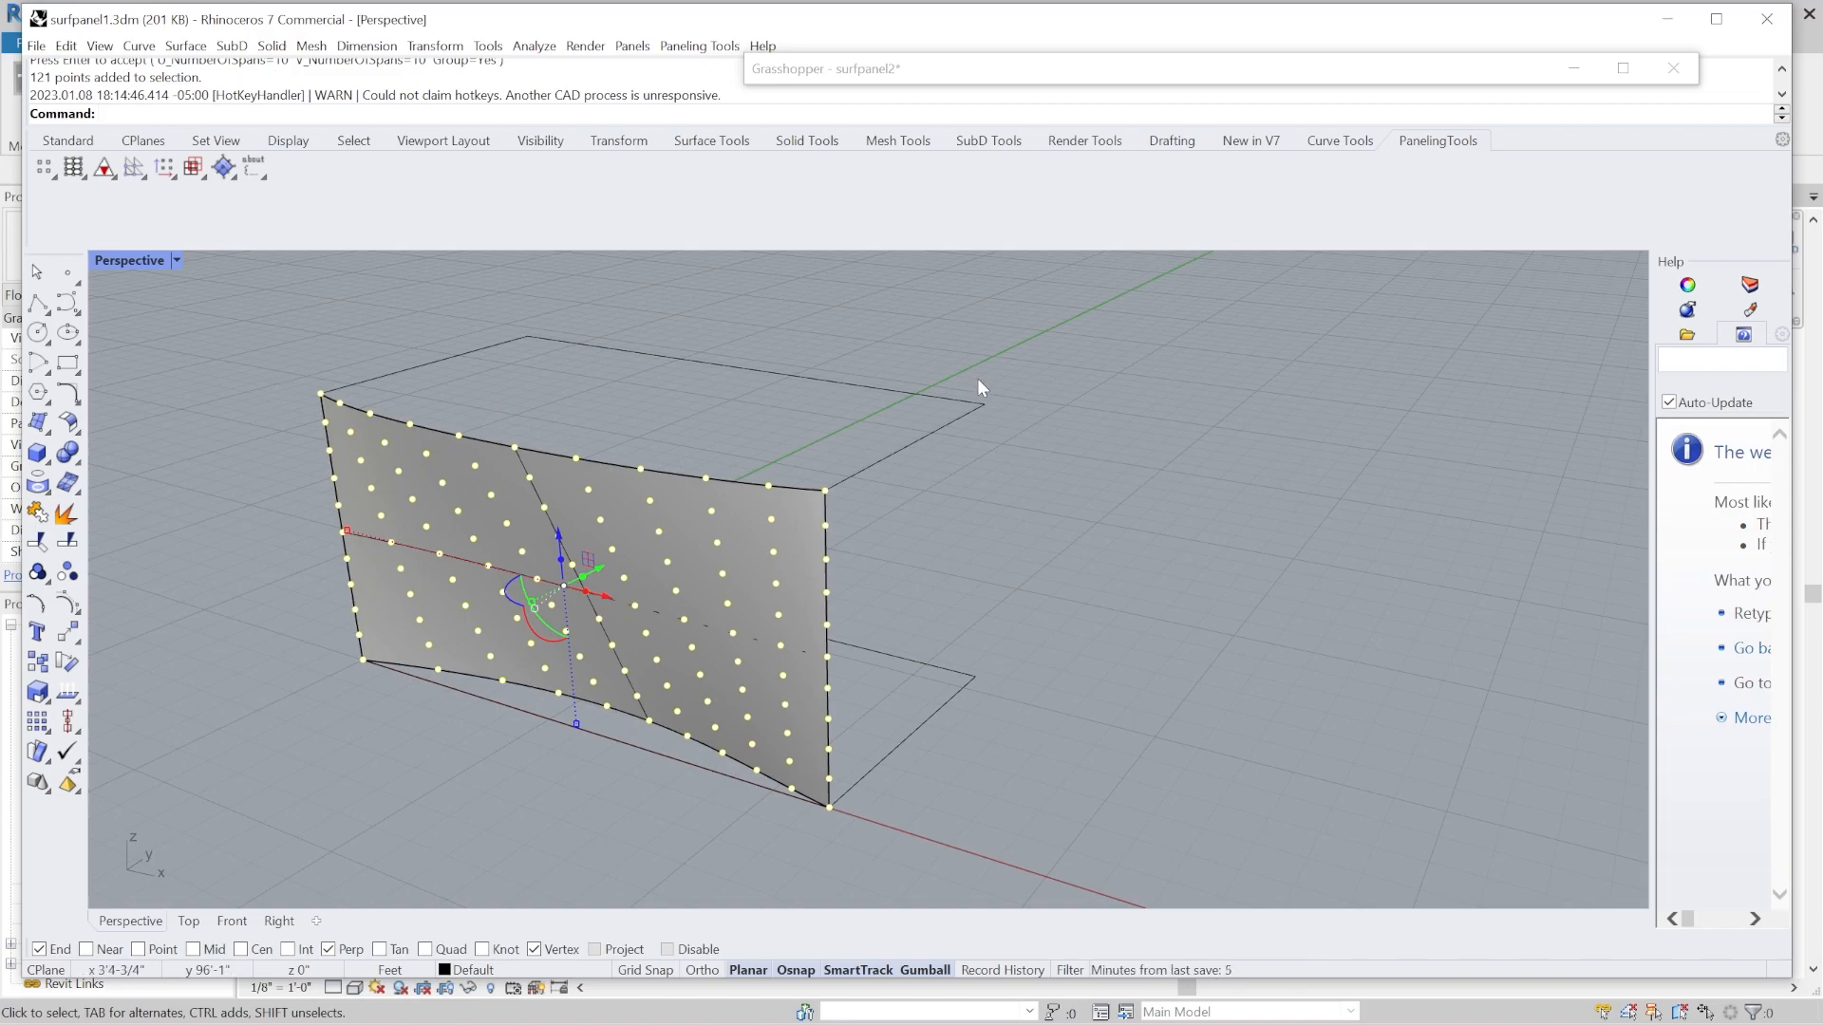
Panel the point grid in 2D on the curved base surface, with Box pattern, Straight shape, edges added and name PT00.
click(79, 172)
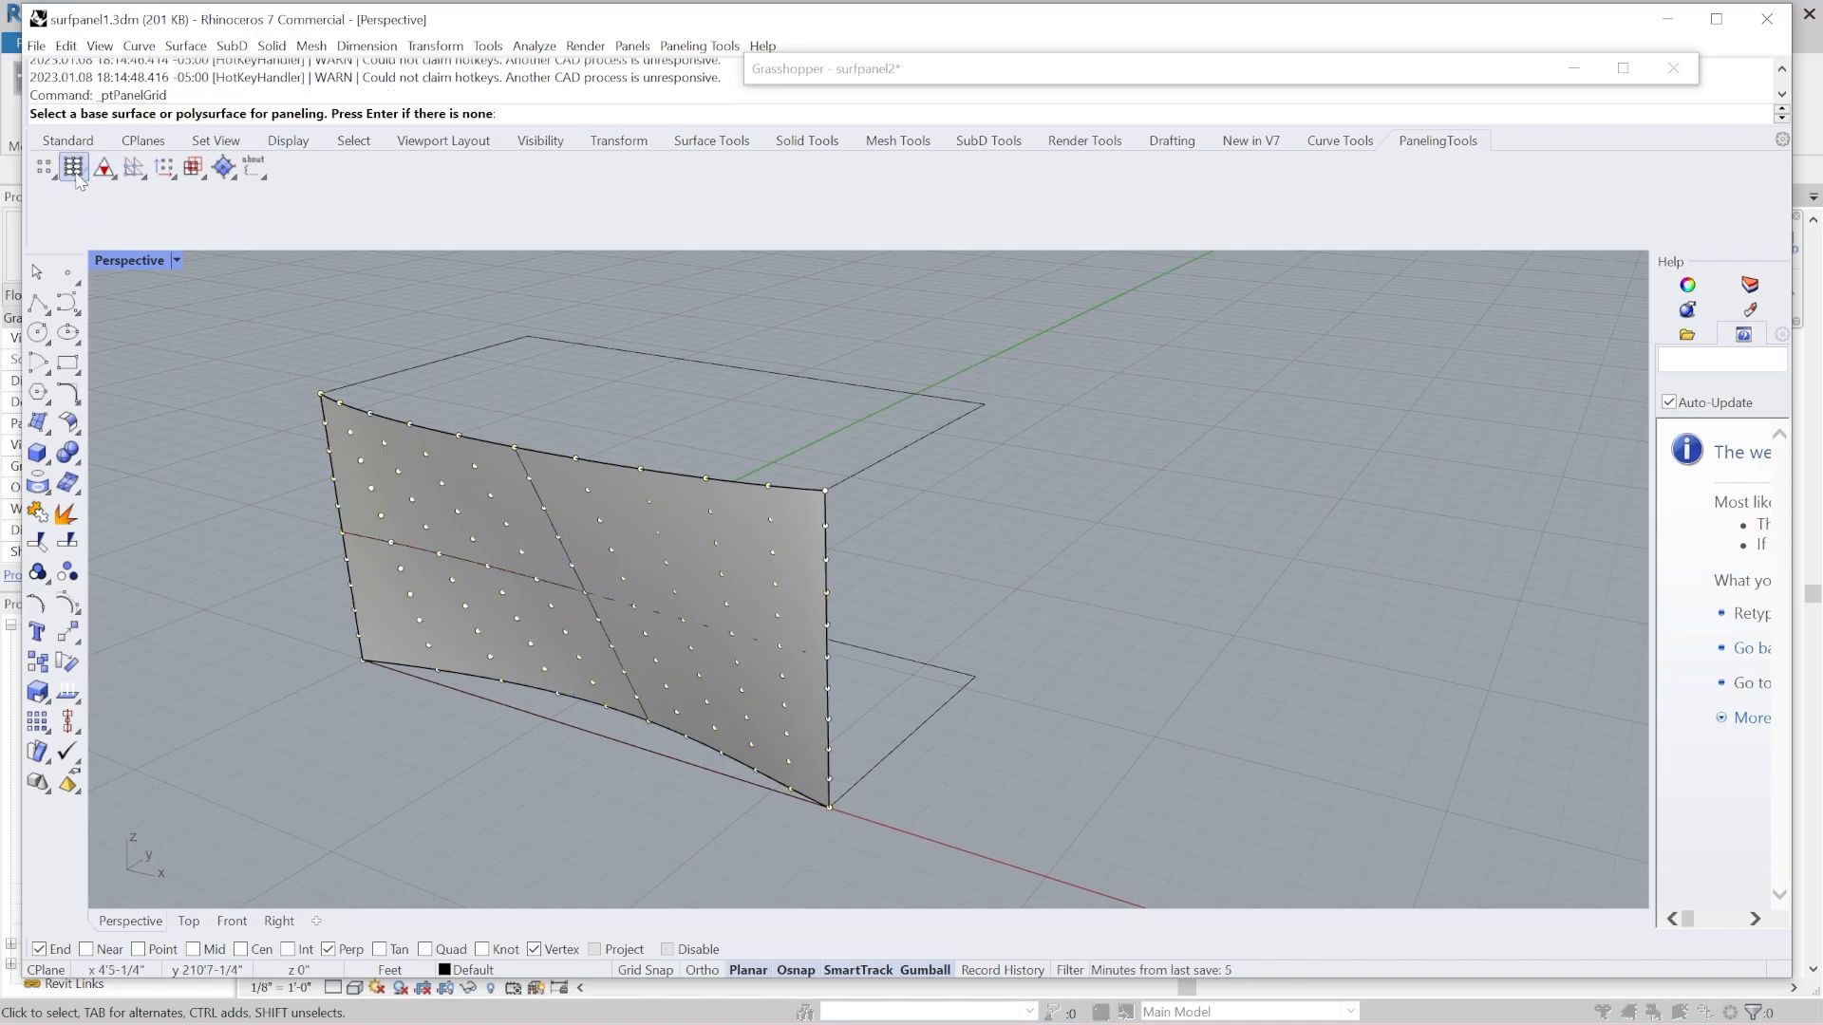
click(83, 176)
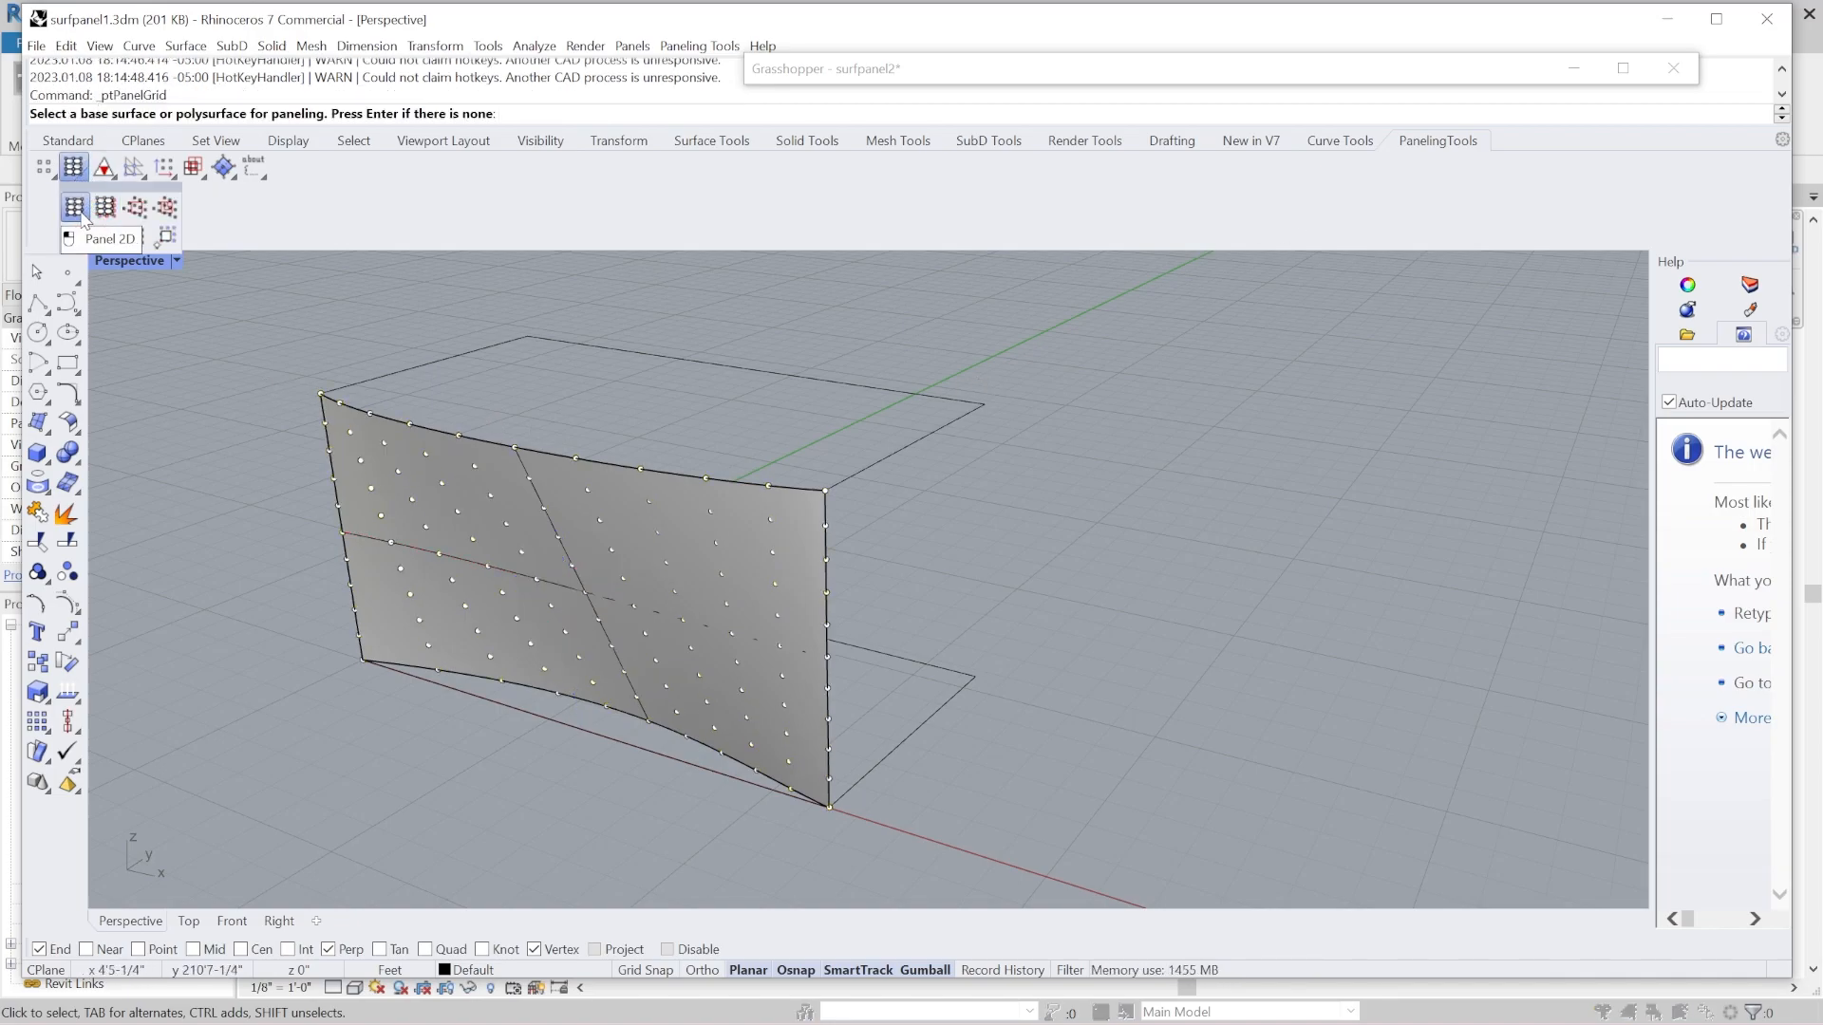
click(104, 208)
click(653, 533)
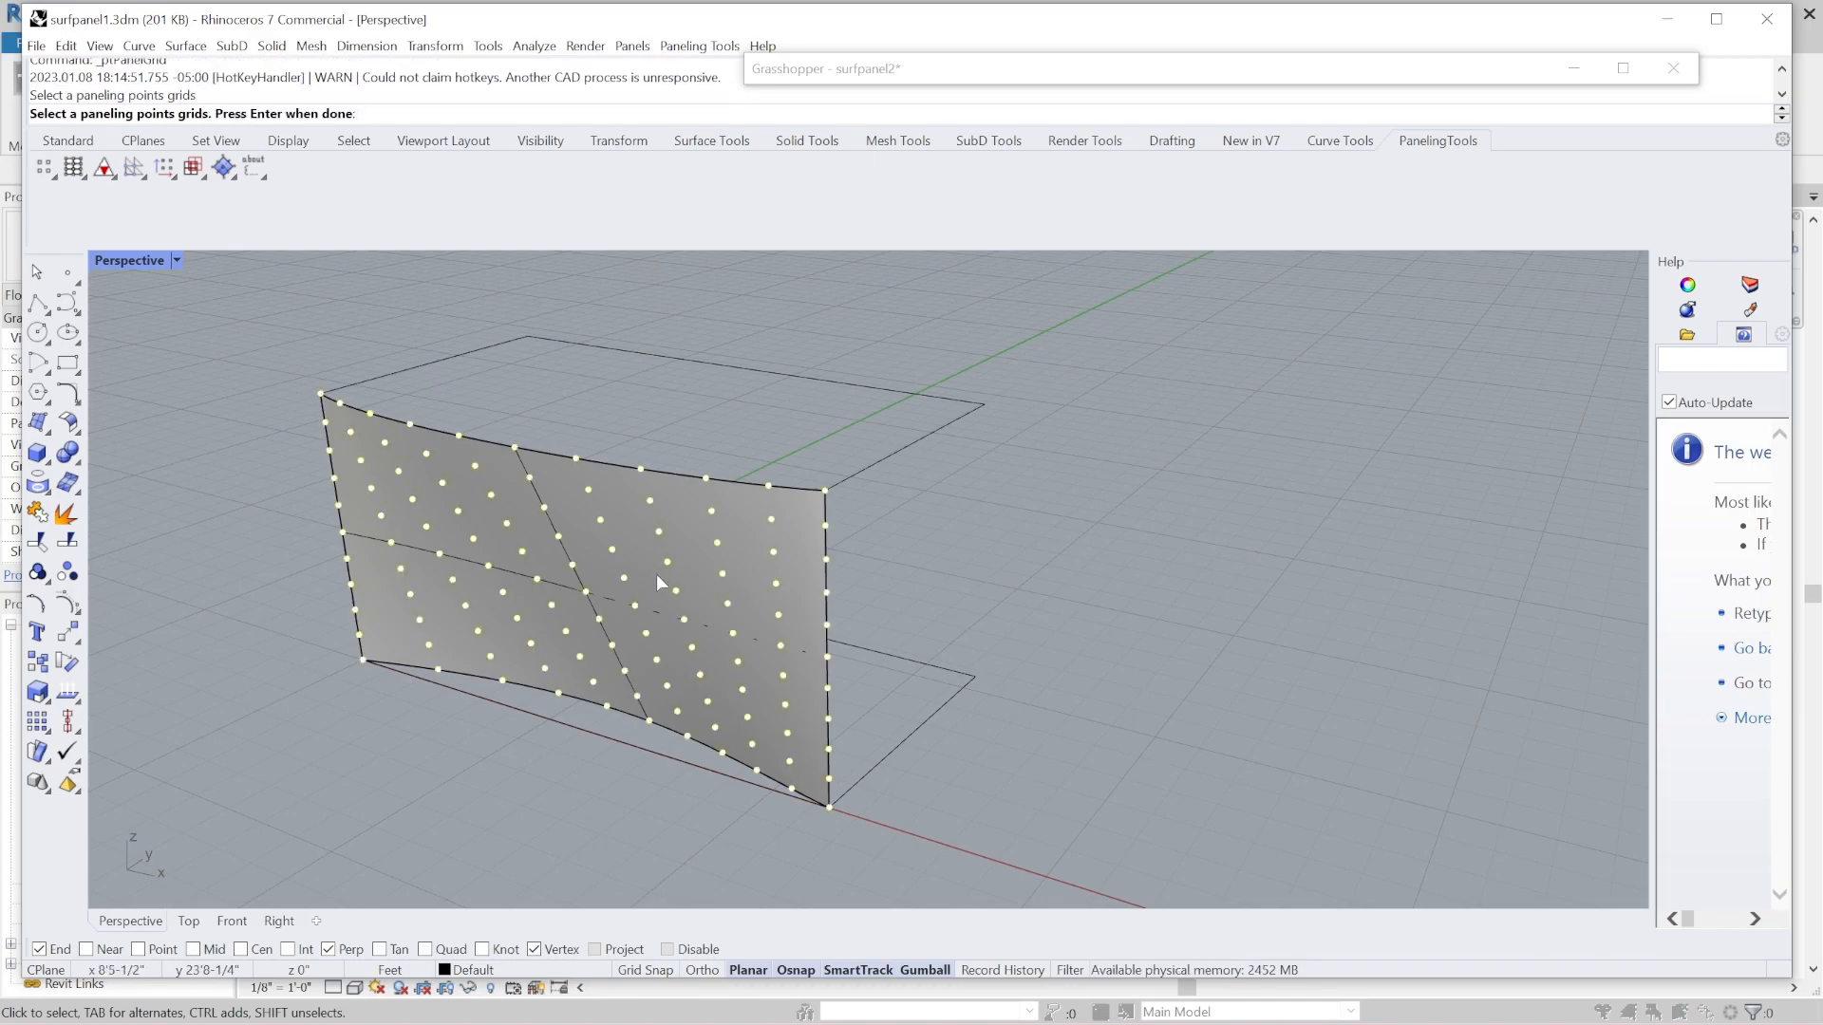
key(Return)
click(657, 578)
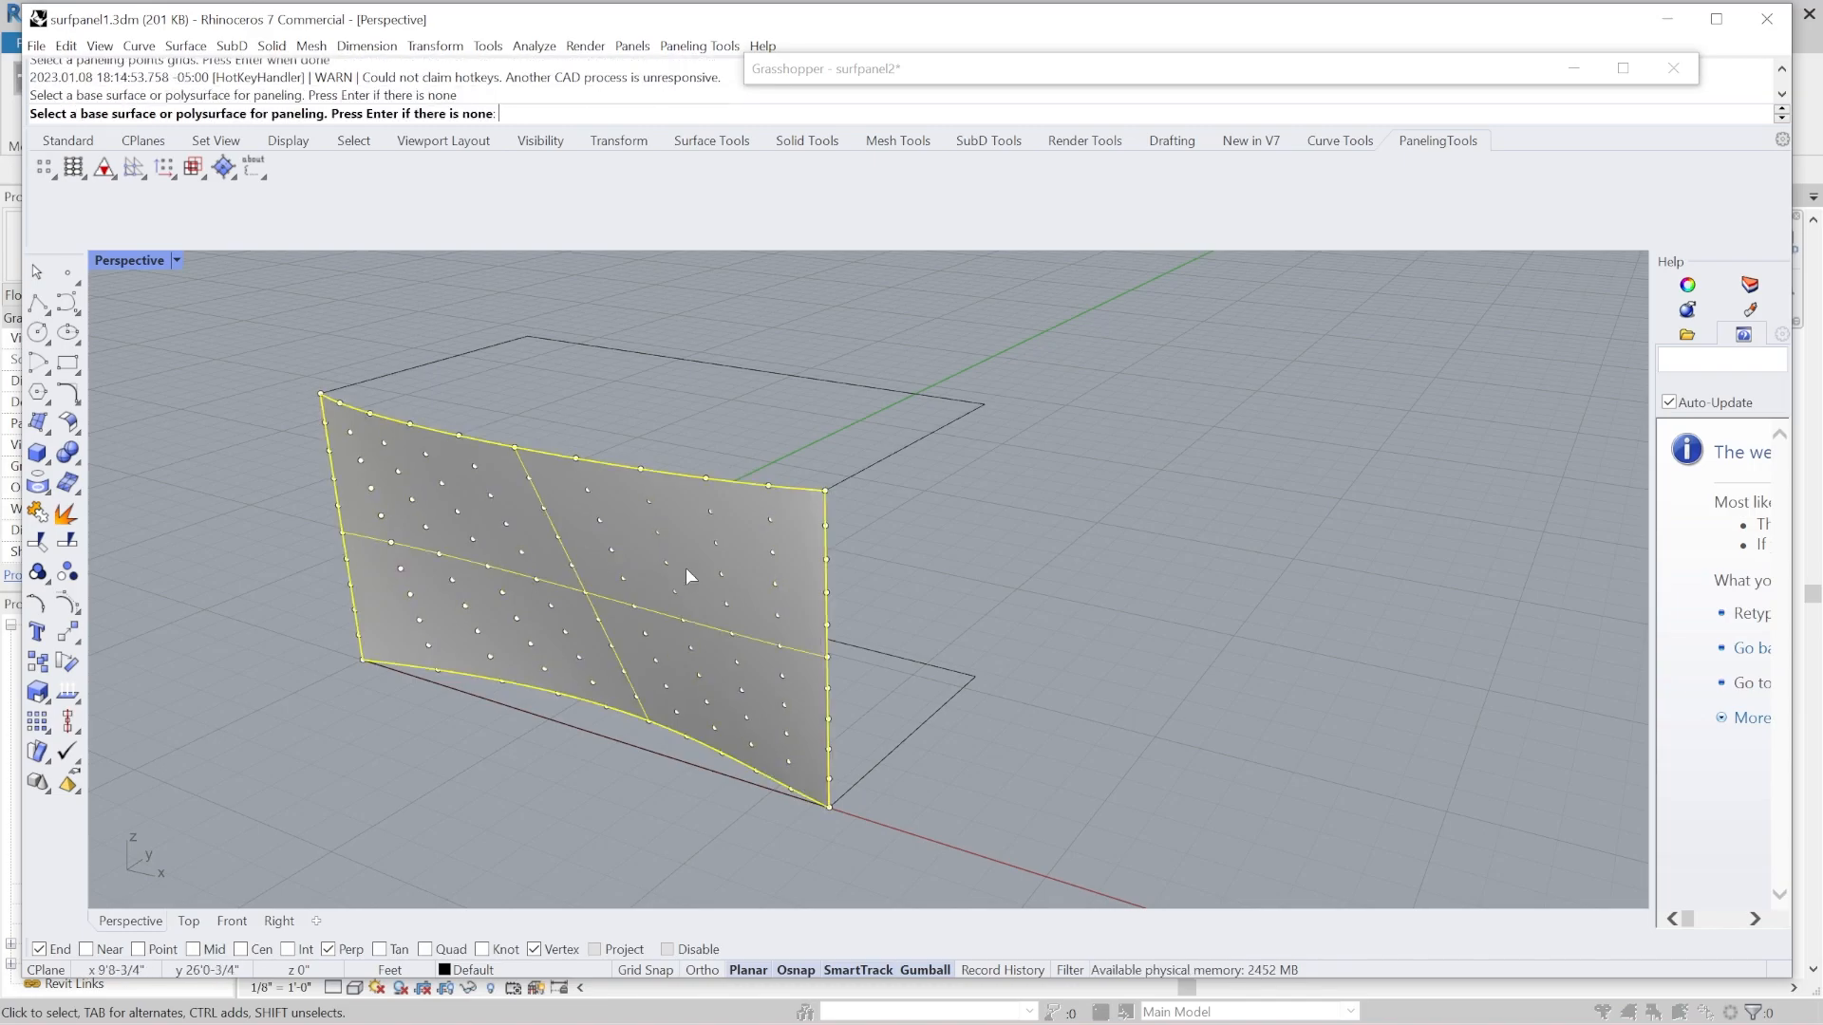
right_drag(595, 547, 696, 532)
scroll(769, 503, up, 6)
scroll(795, 408, down, 6)
right_drag(714, 436, 709, 442)
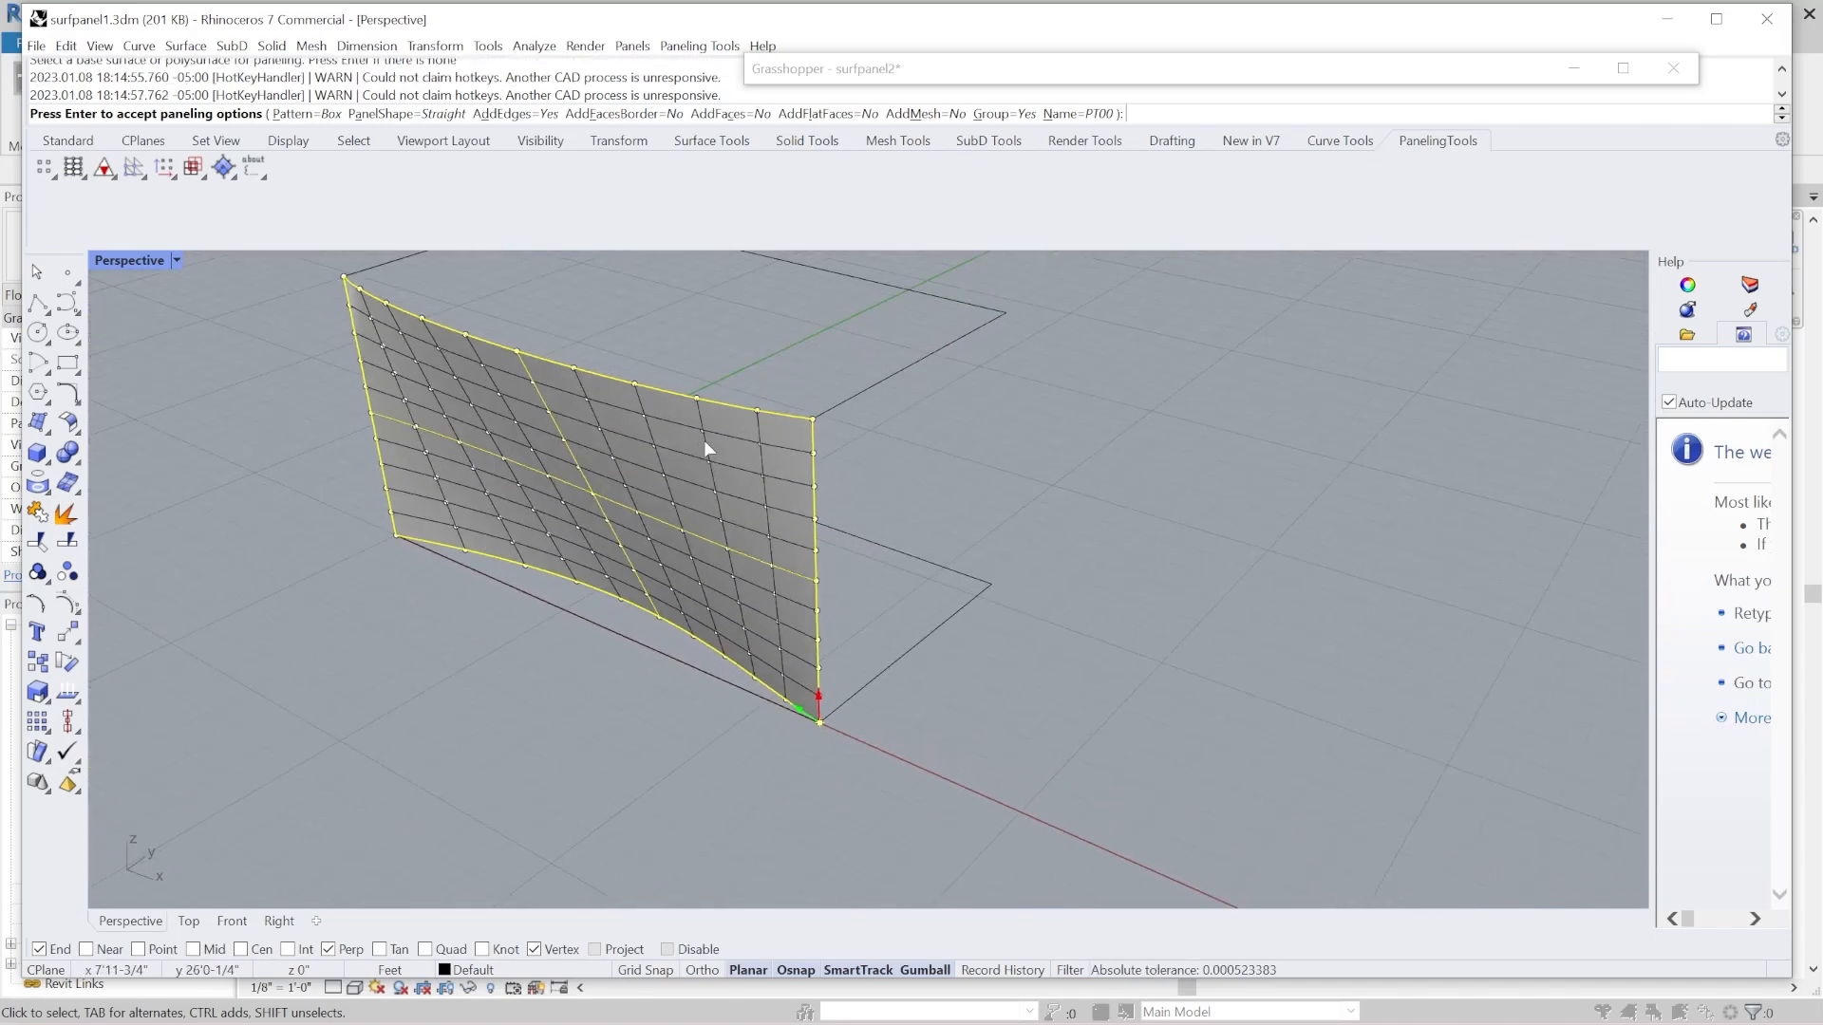
scroll(708, 443, up, 6)
scroll(873, 488, down, 3)
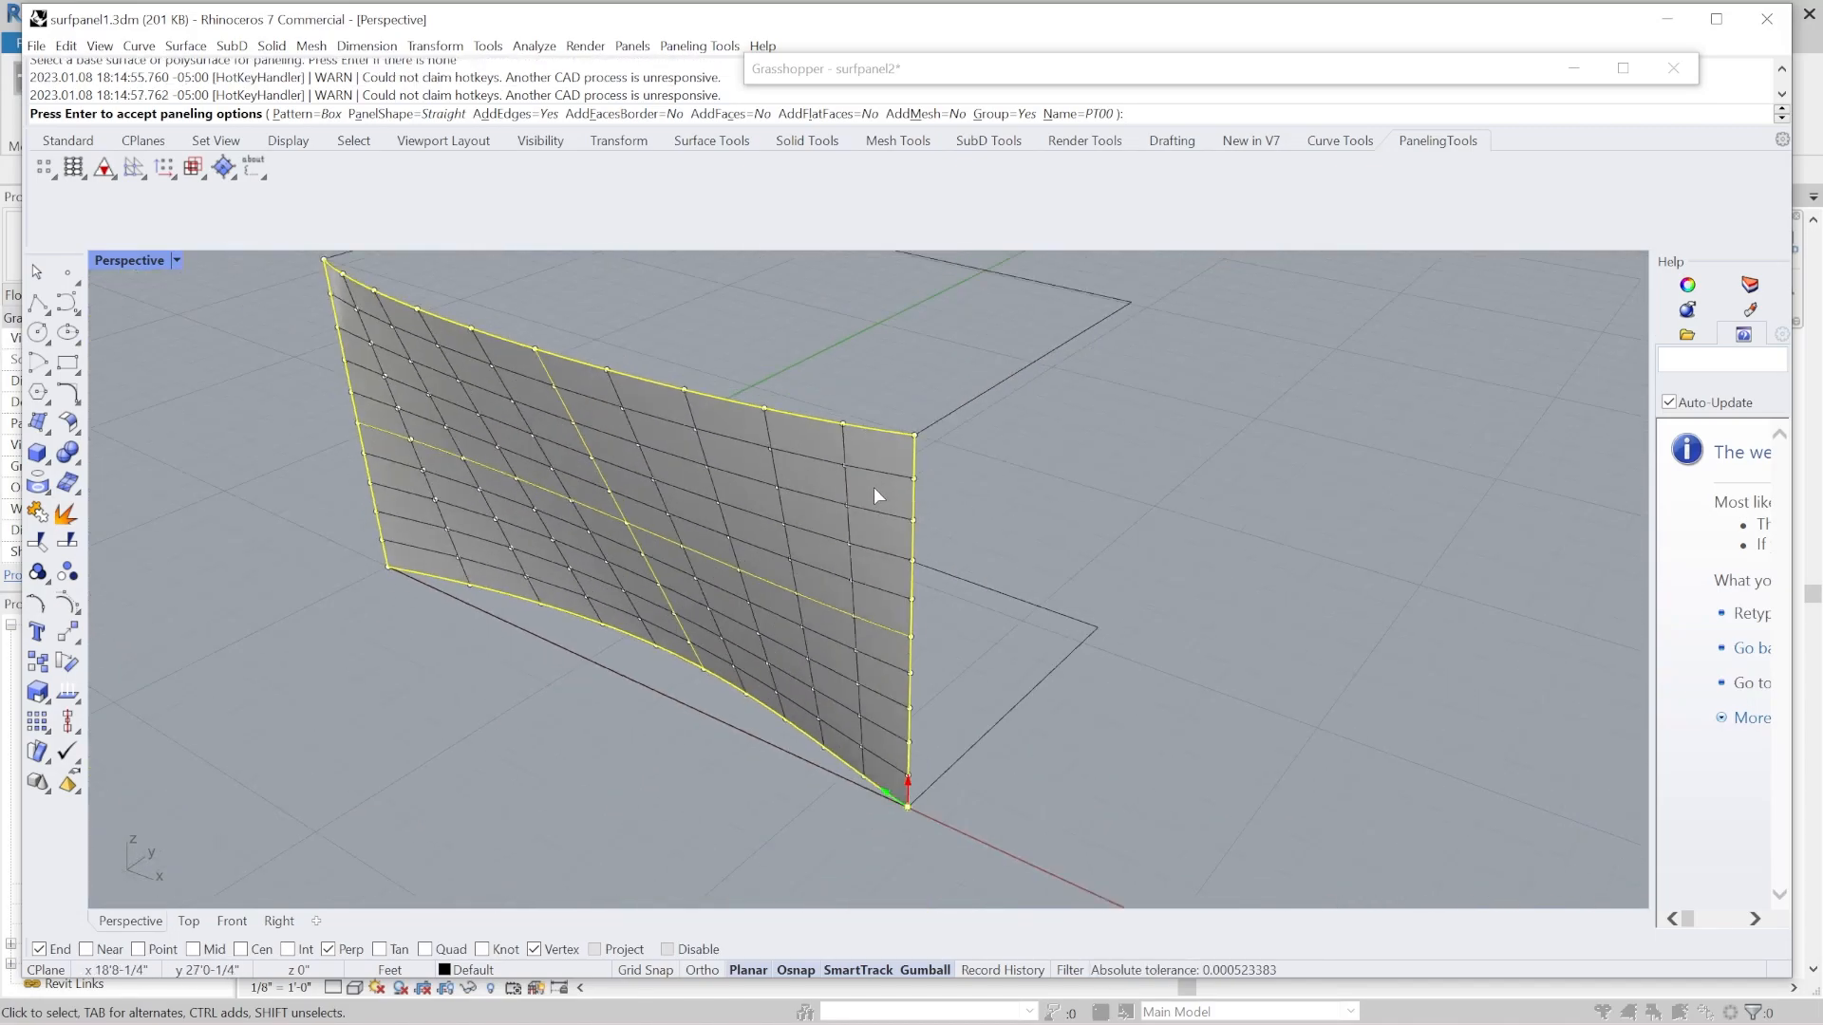
key(Return)
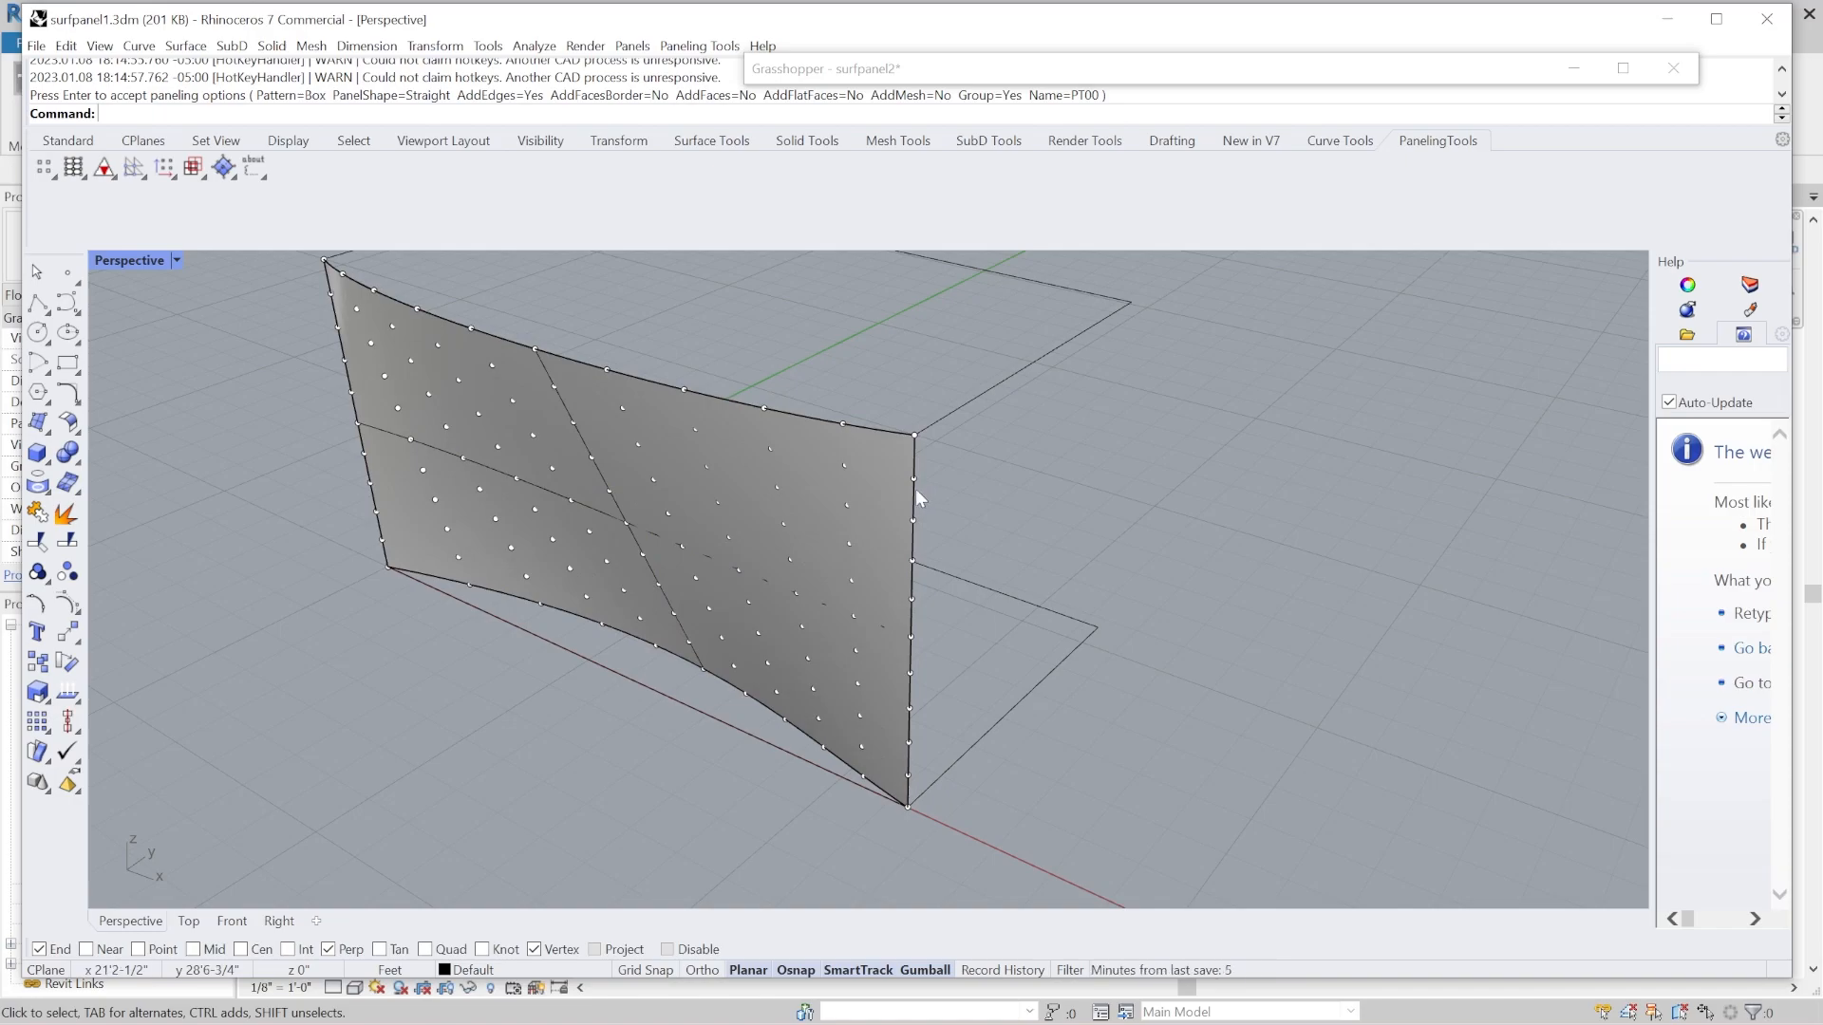
Delete the grouped grid points from the curved surface.
click(836, 475)
click(842, 380)
click(843, 469)
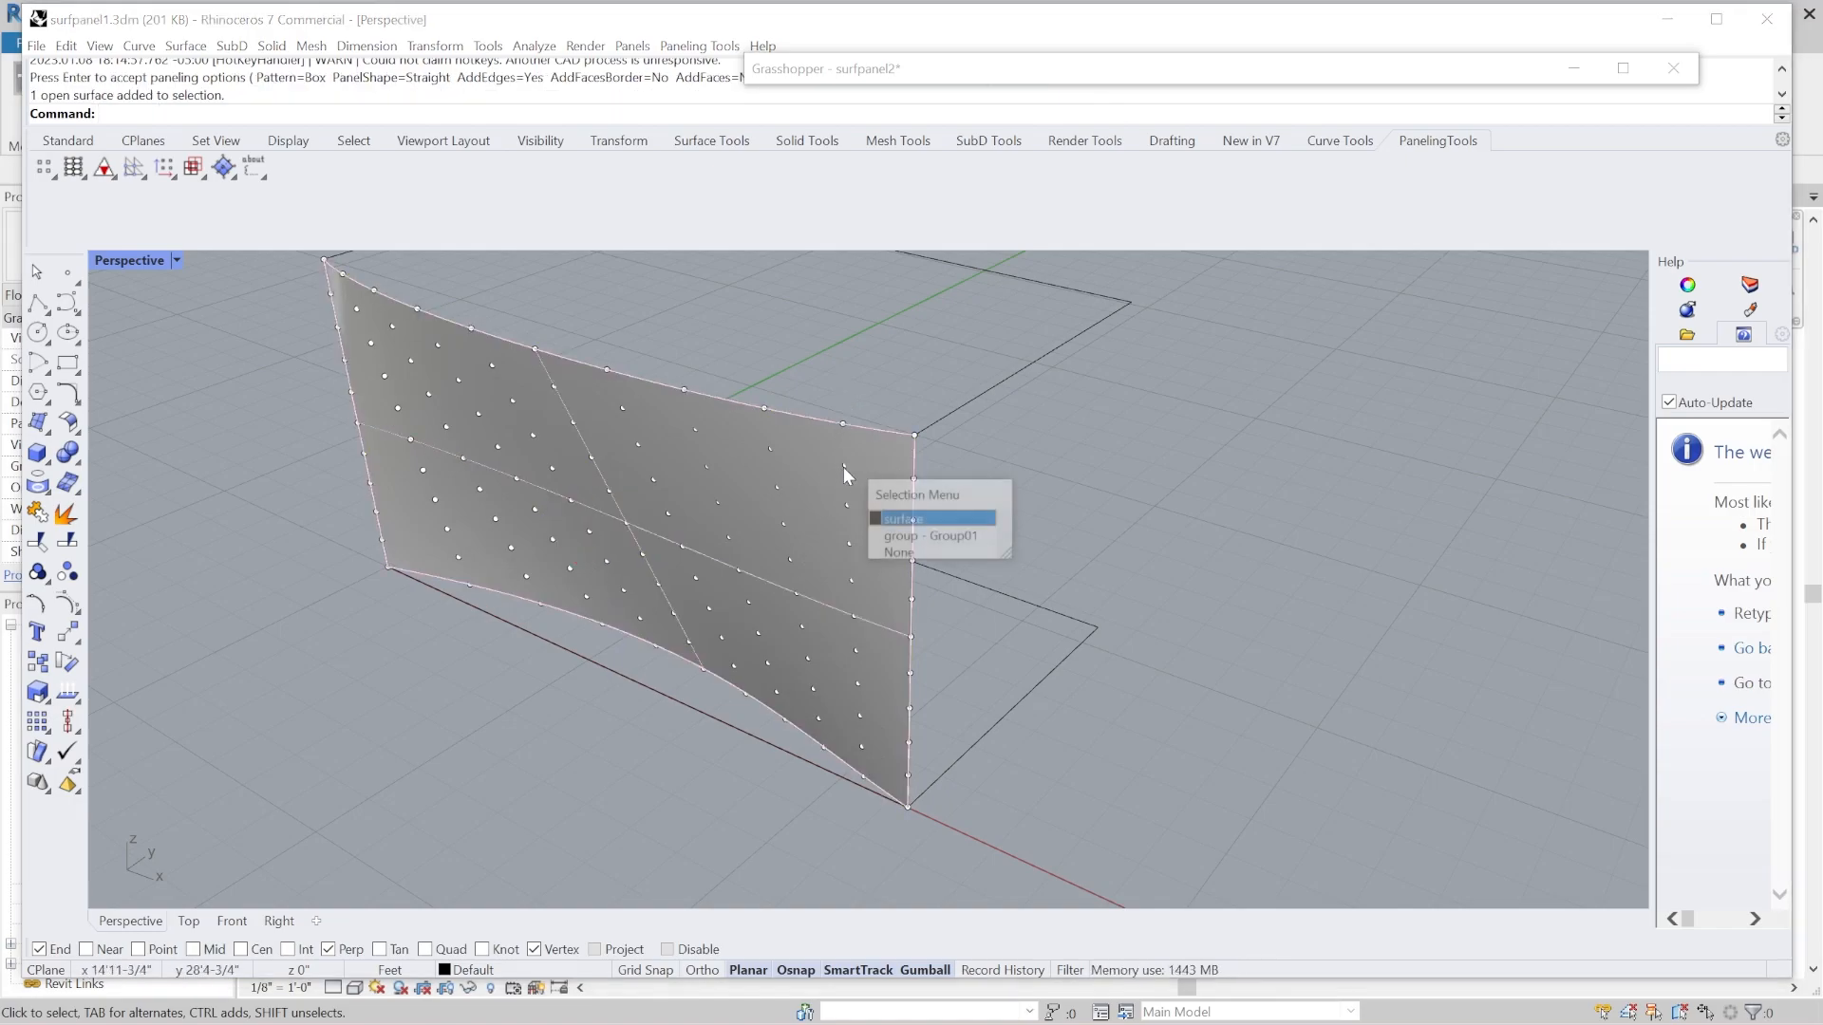
click(903, 539)
key(Delete)
right_drag(780, 560, 674, 565)
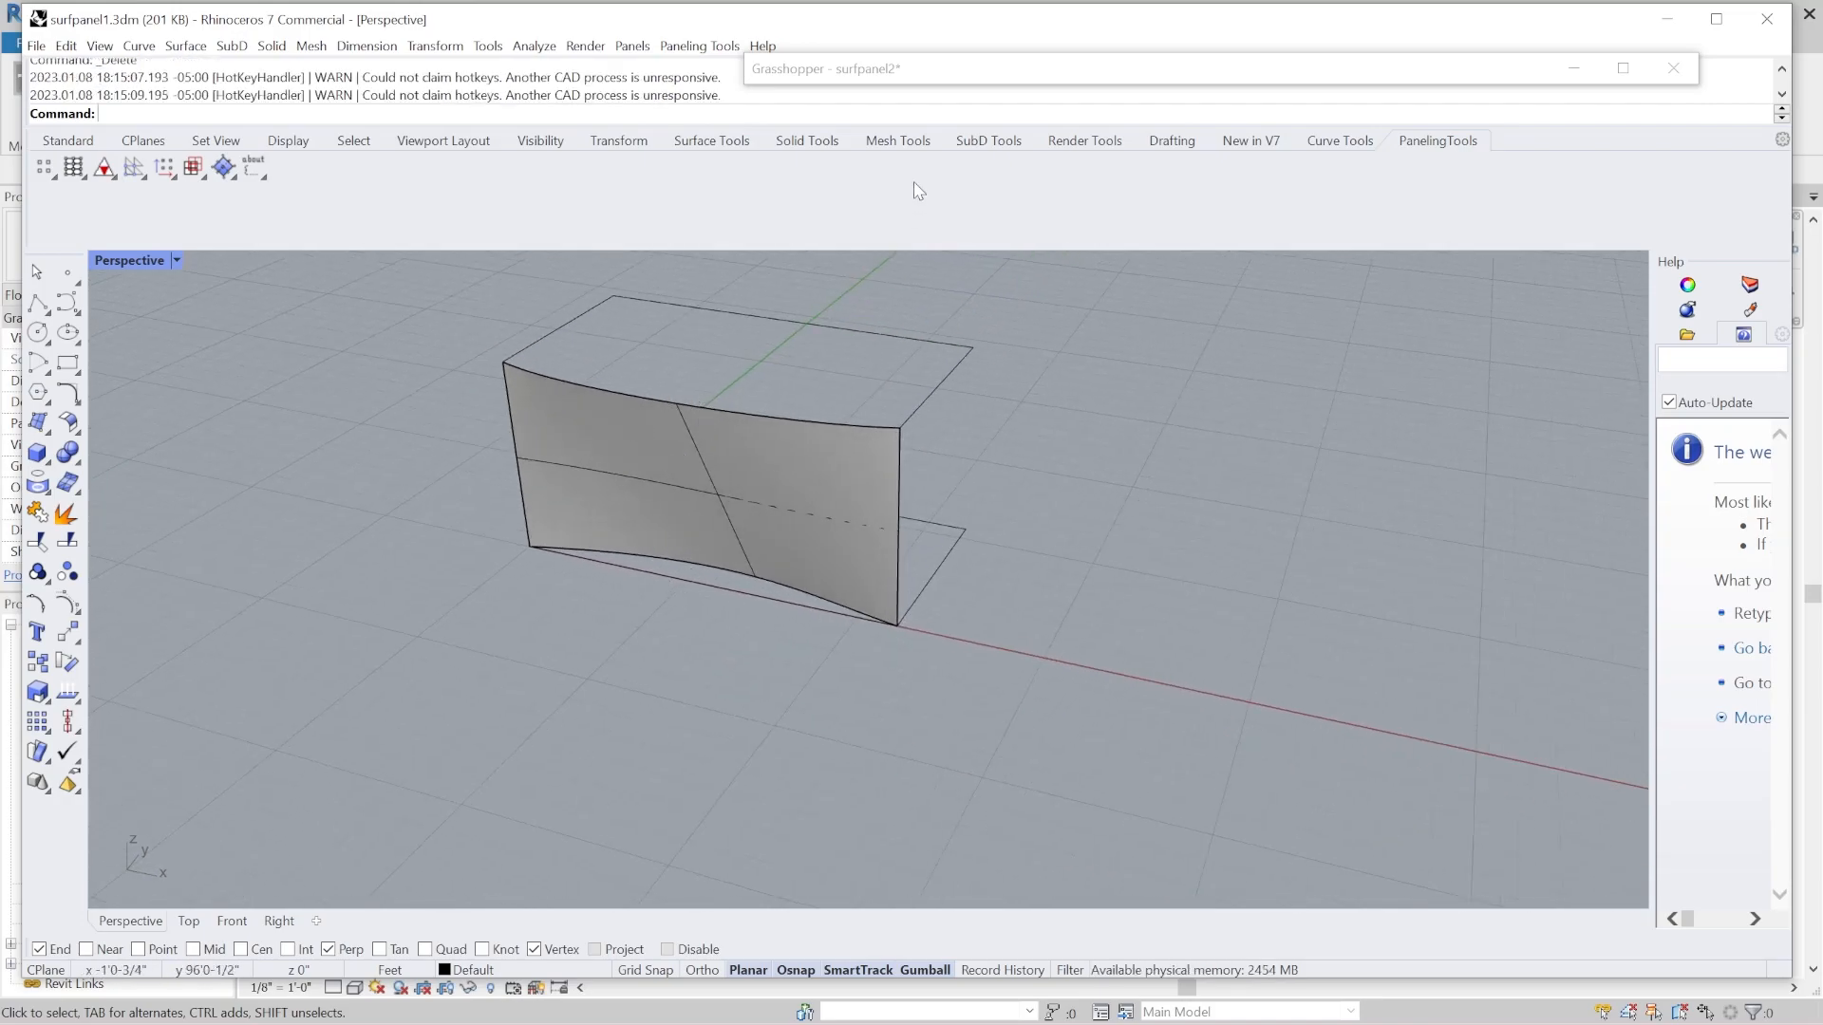
Expand the Grasshopper window, show the PanelingTools components, and arrange the four input parameters beside the Rhino surface.
double_click(1028, 70)
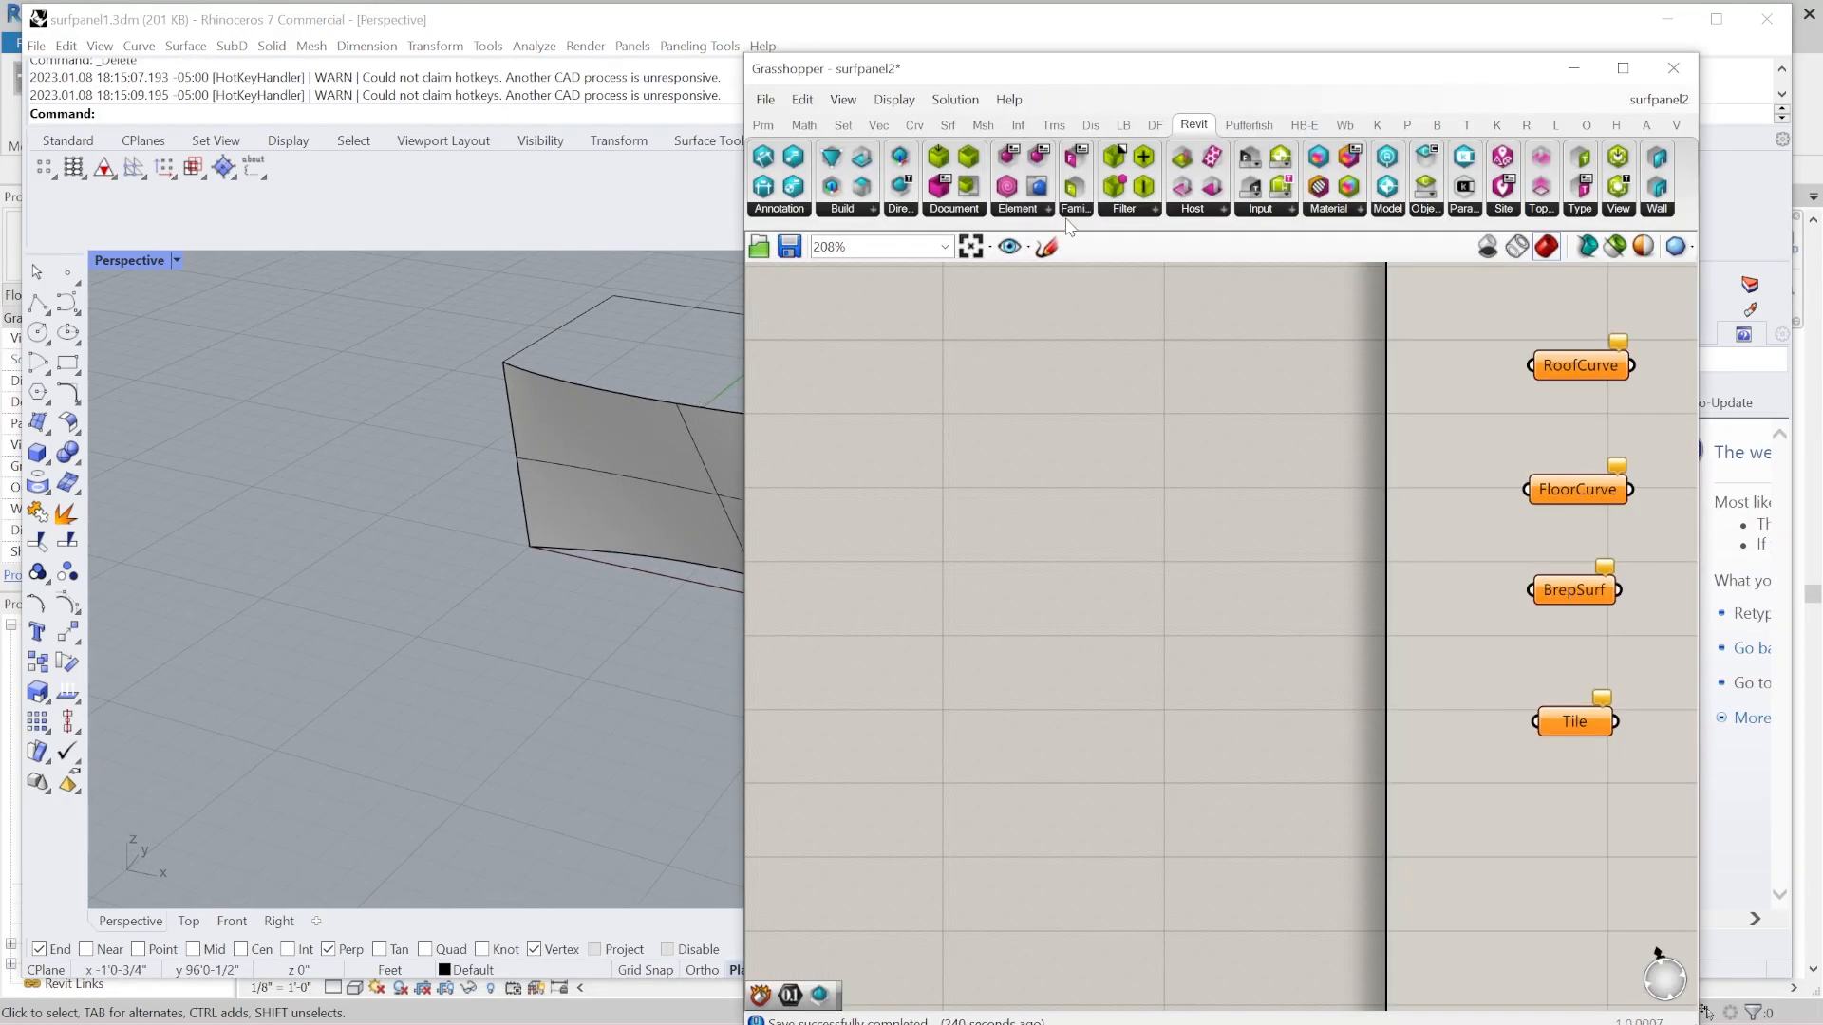
click(1408, 124)
scroll(1098, 395, down, 5)
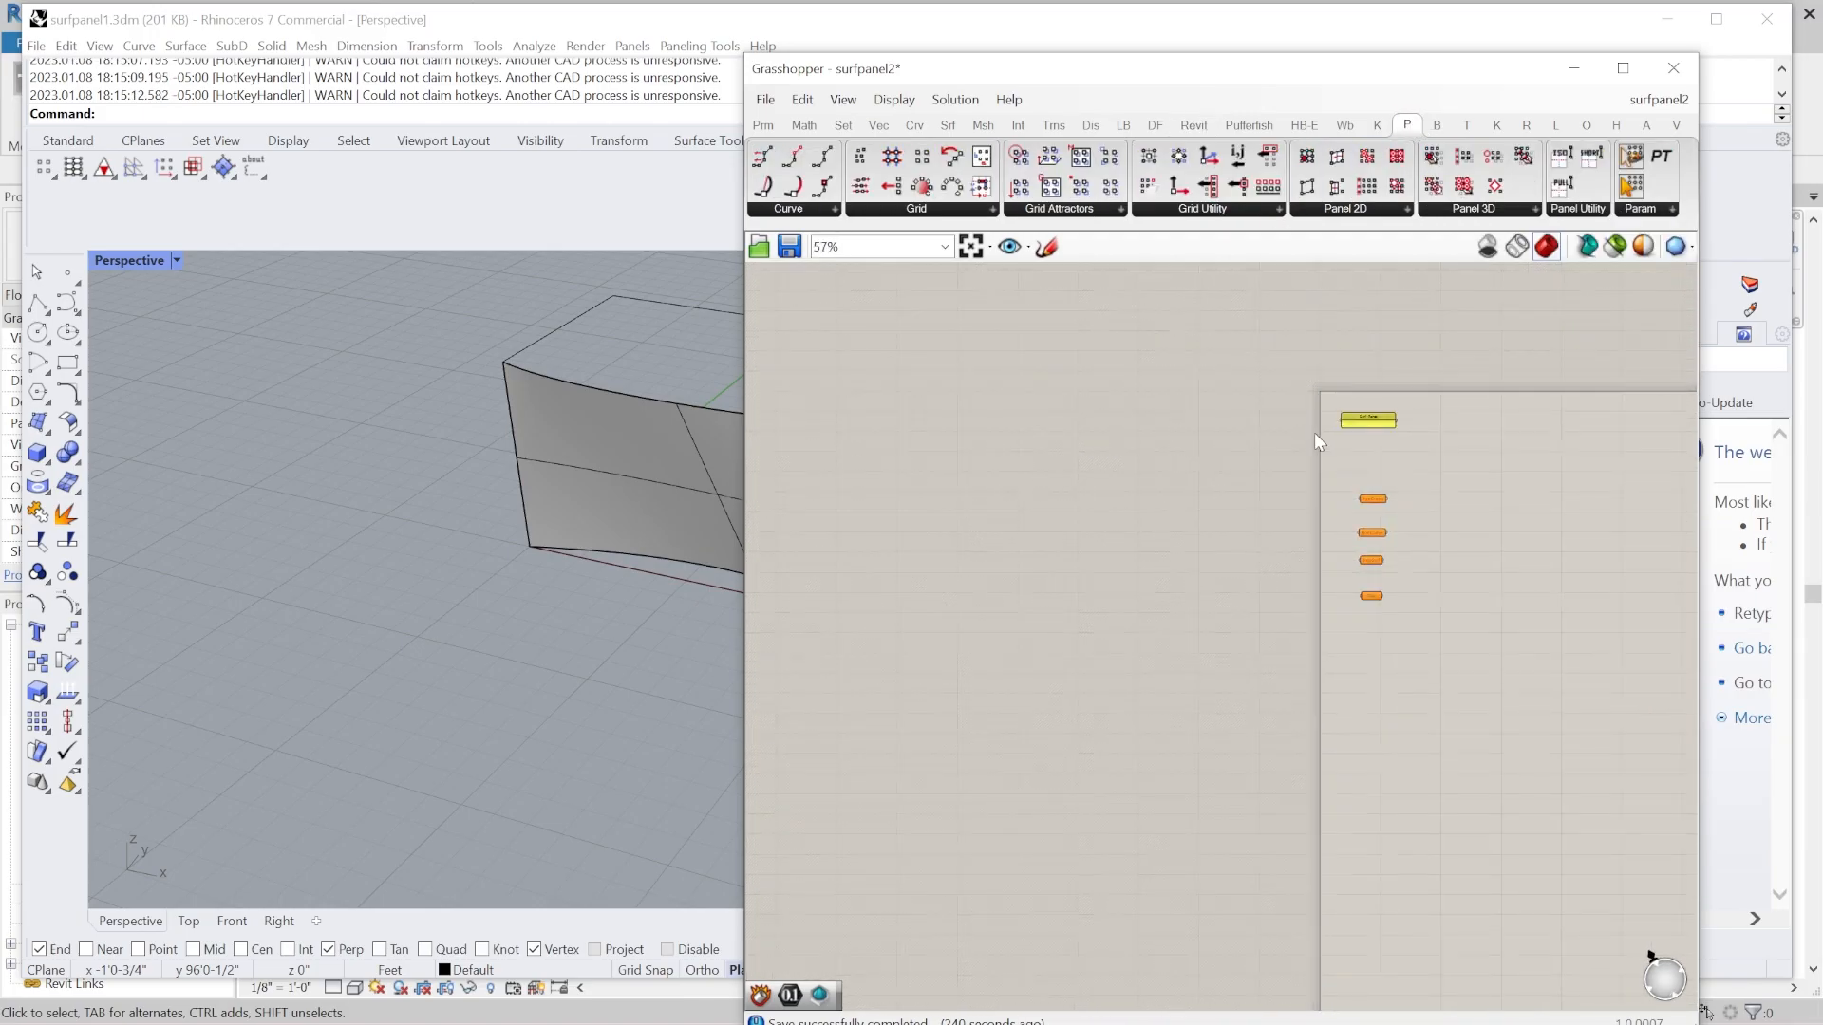
scroll(1050, 351, up, 3)
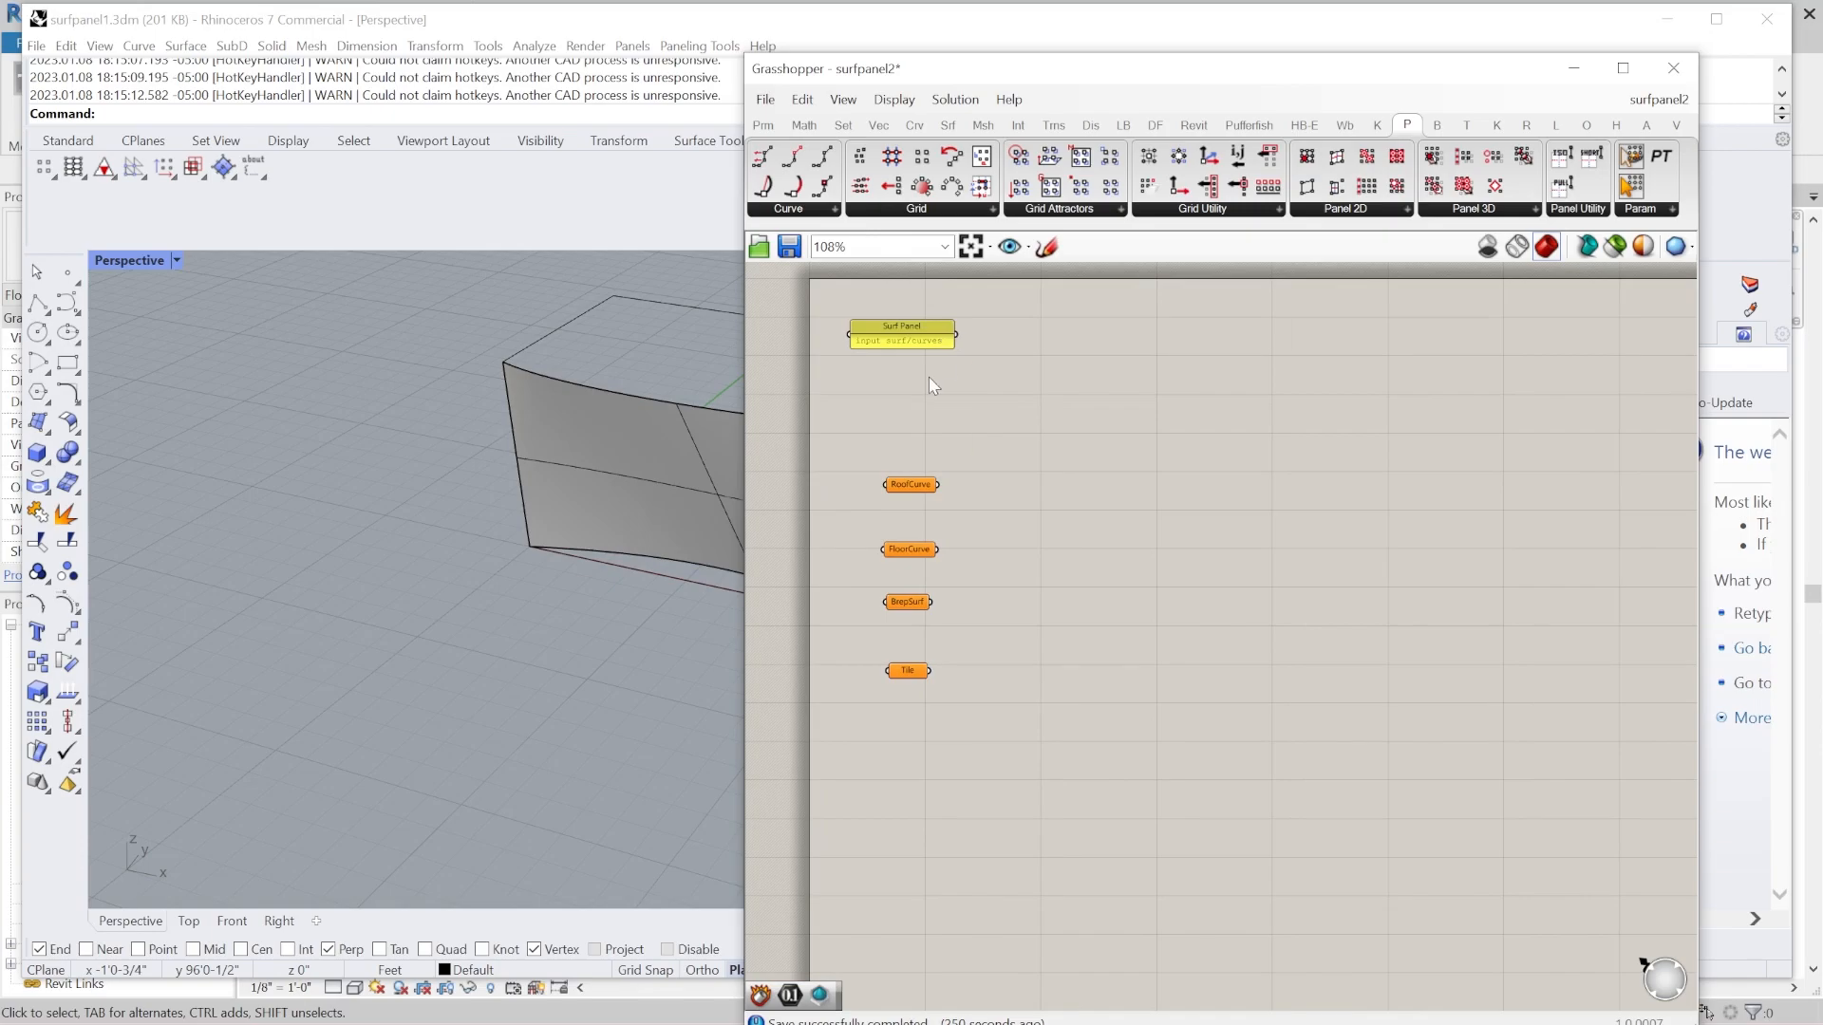
scroll(929, 376, up, 3)
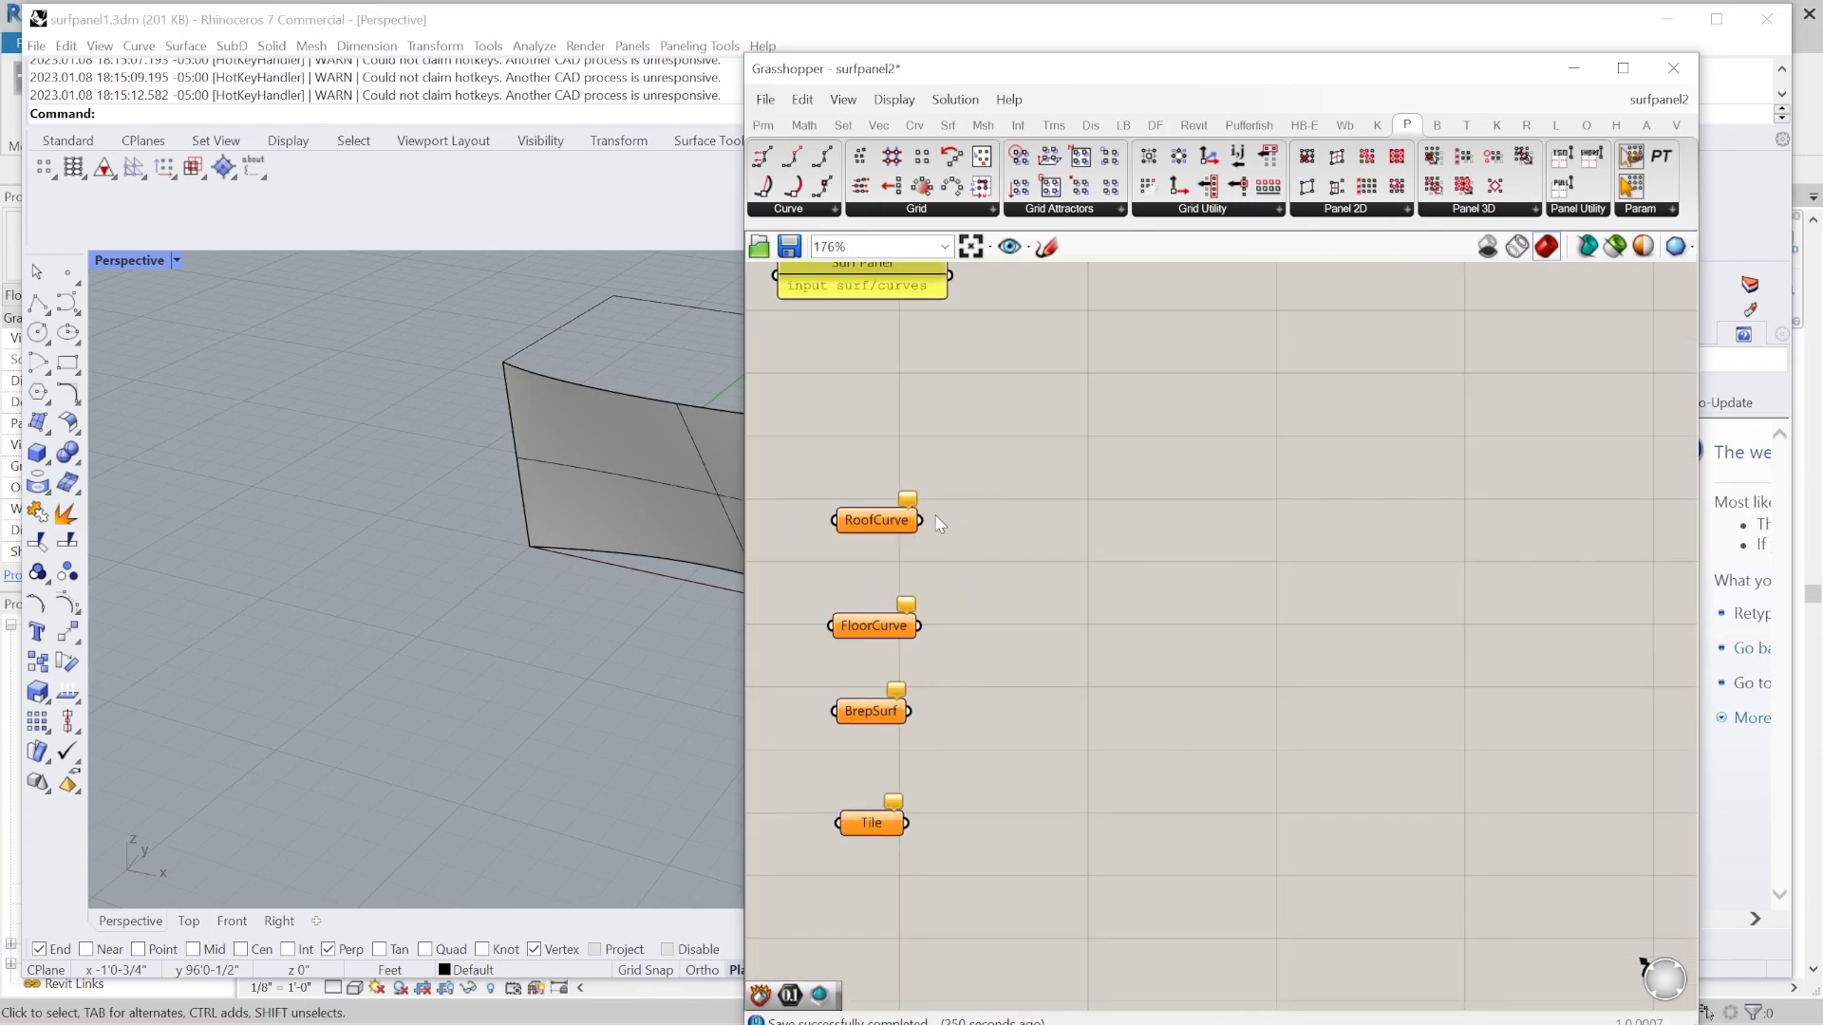
scroll(385, 507, down, 4)
scroll(427, 477, up, 3)
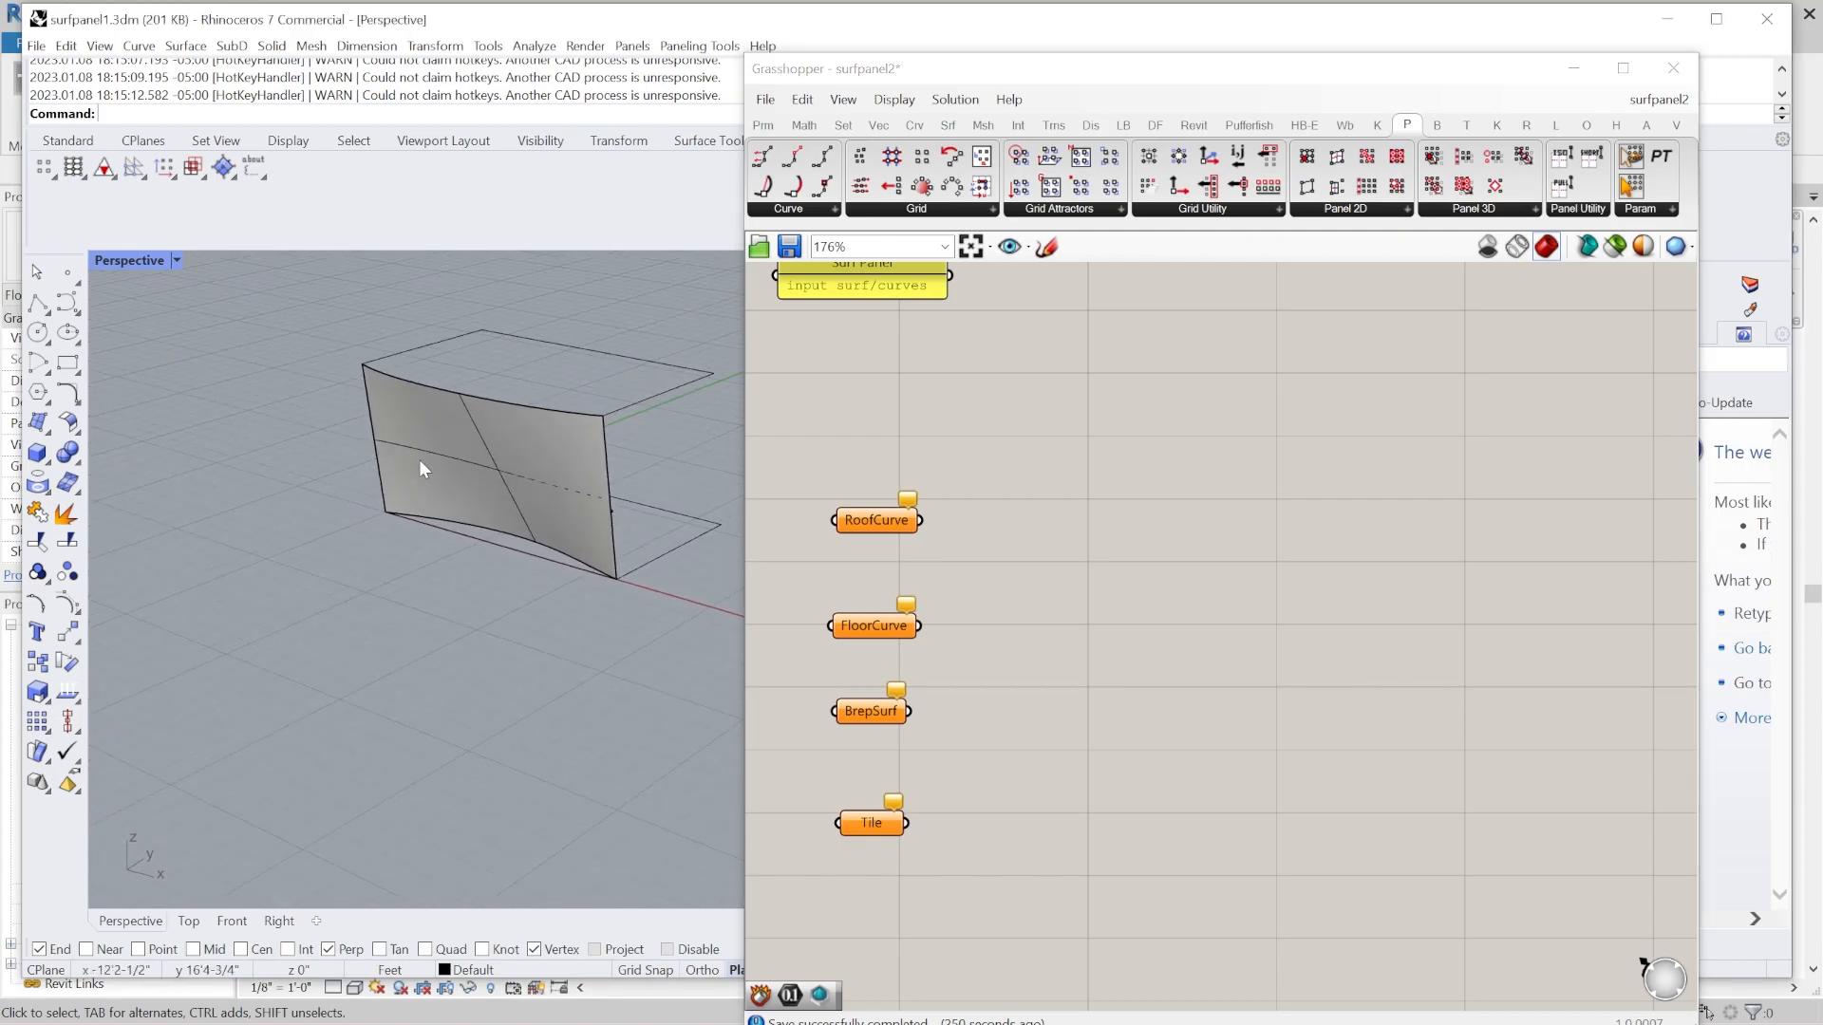
shift+right_drag(503, 441, 403, 482)
right_drag(1100, 655, 1145, 586)
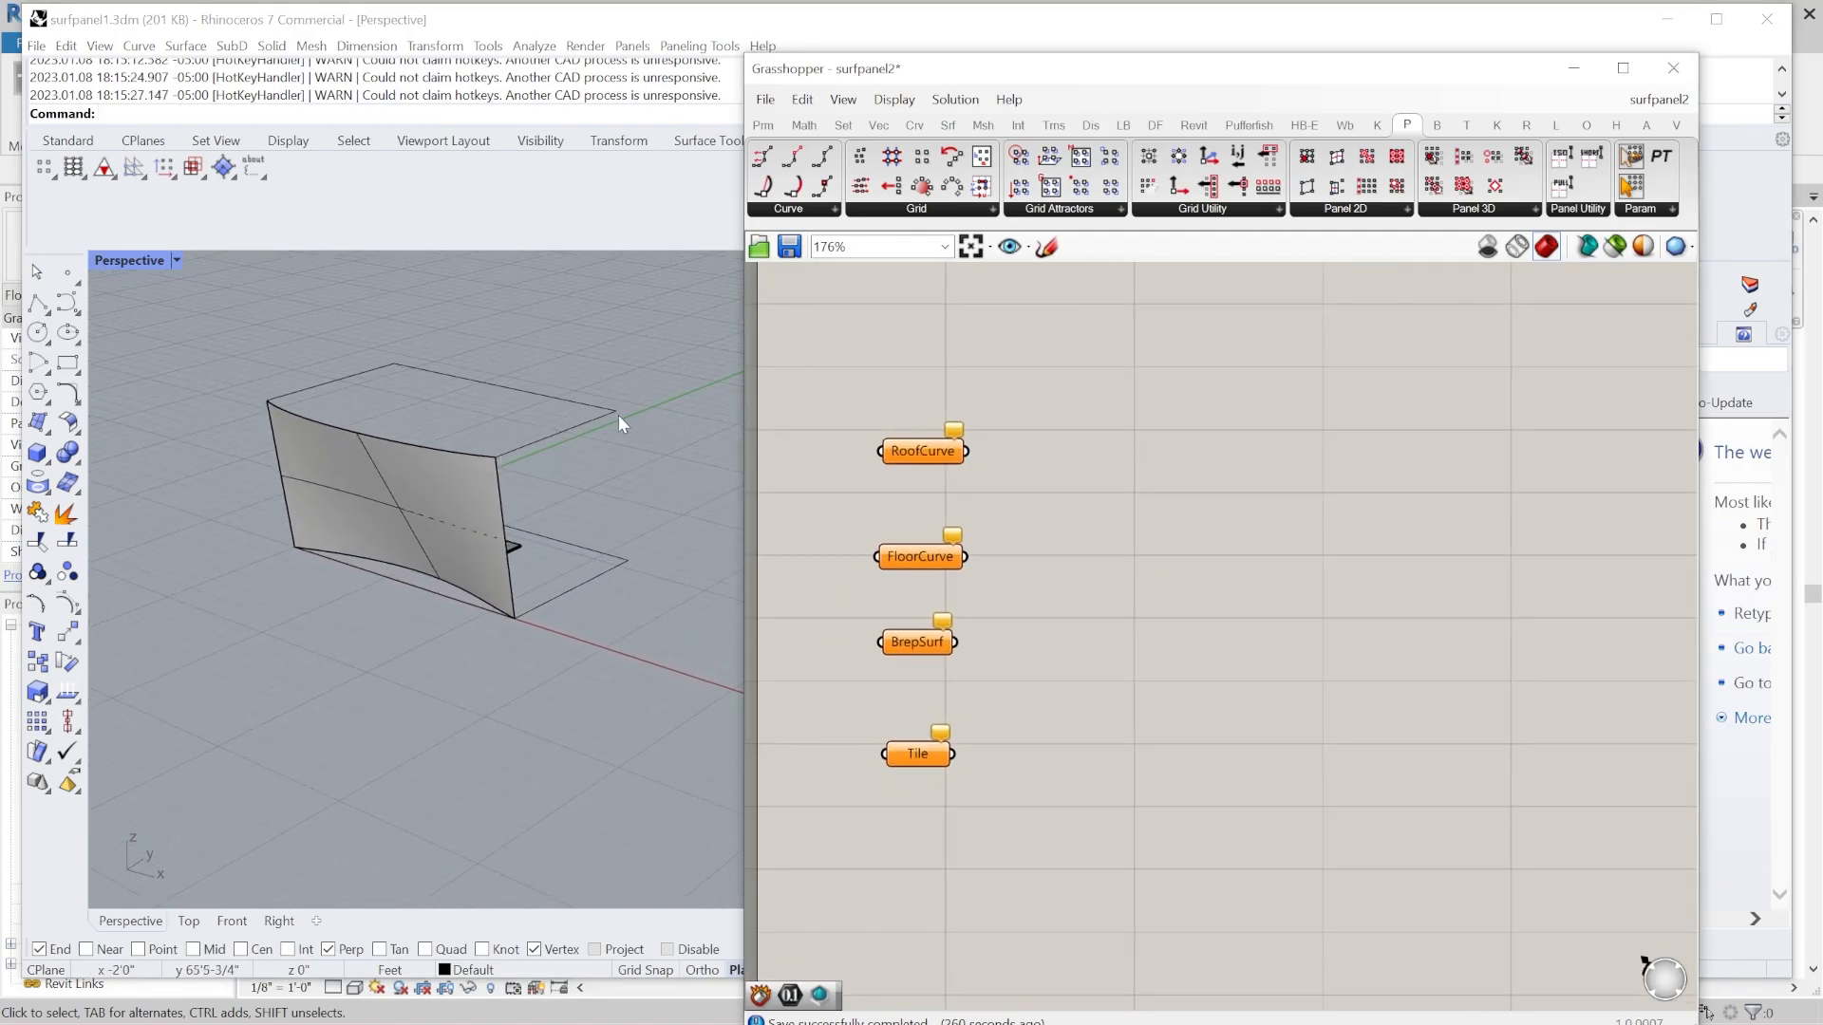
Reference the upper outline curve in the Rhino model as the single curve of the RoofCurve parameter.
right_click(923, 460)
click(987, 717)
click(566, 433)
Reference the lower outline curve in the Rhino model as the single curve of the FloorCurve parameter.
click(899, 555)
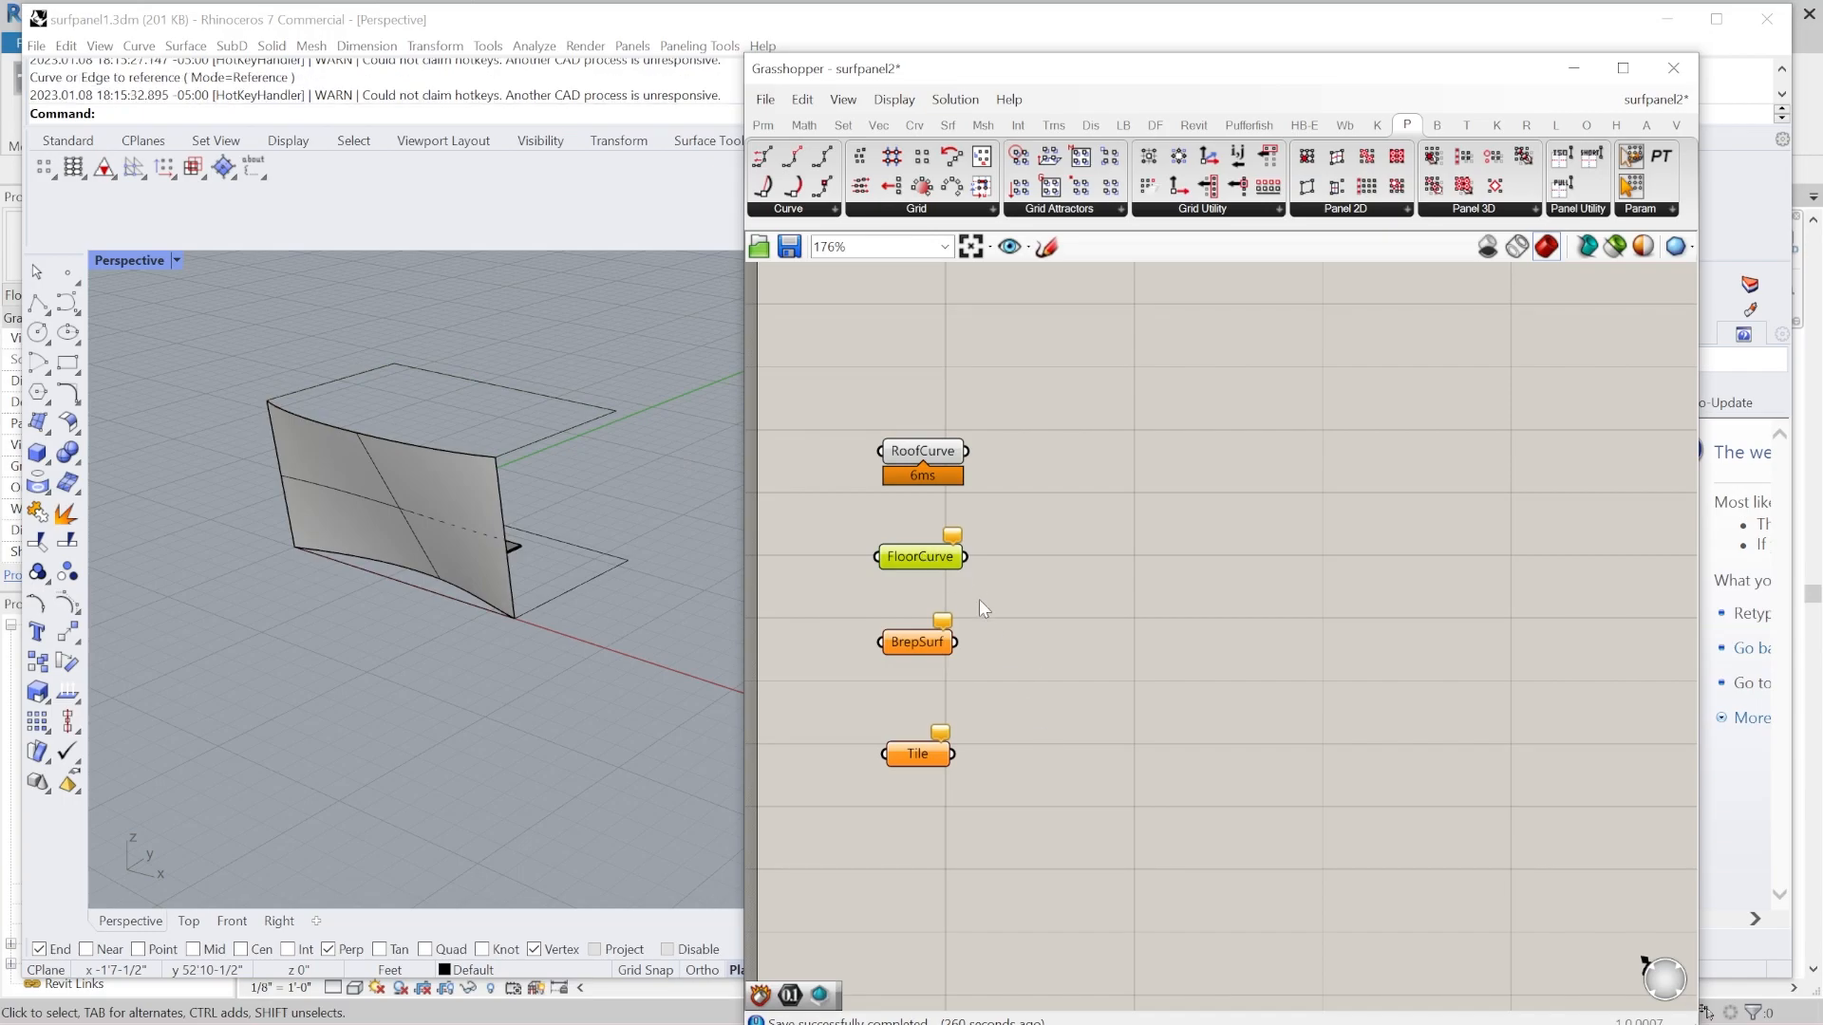
right_click(945, 557)
click(1011, 814)
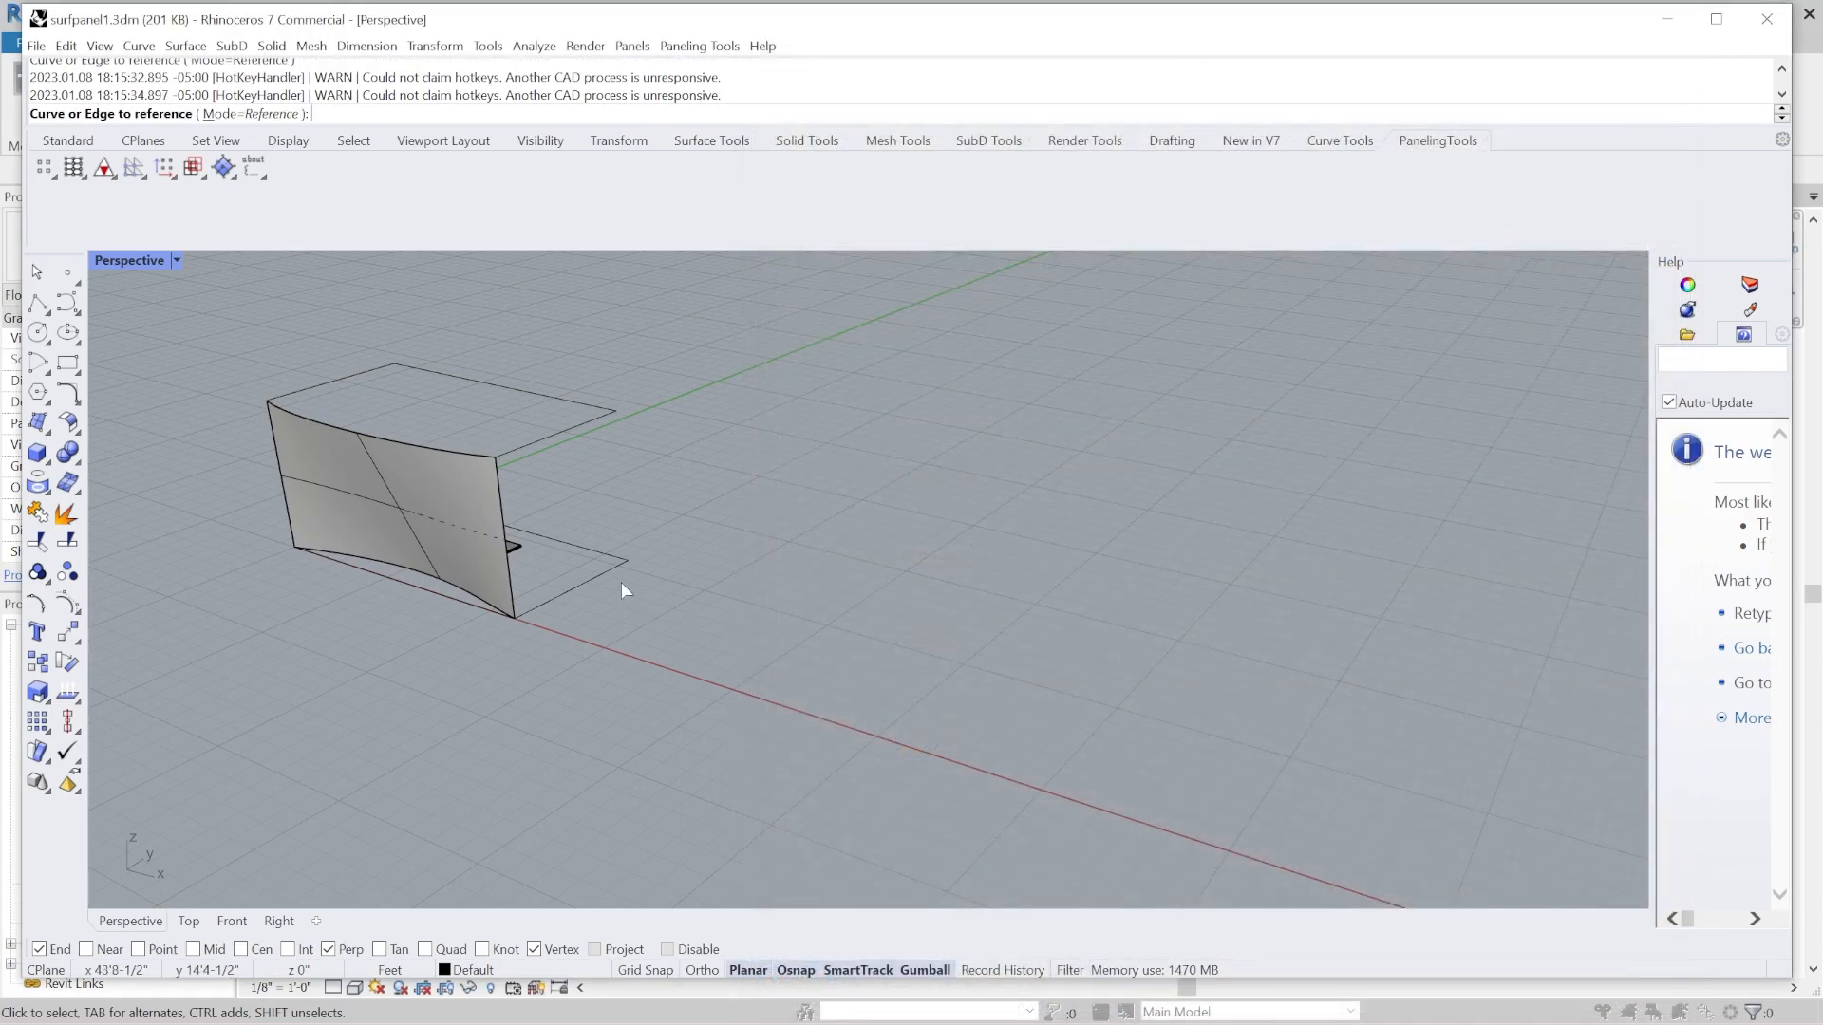
click(604, 567)
click(665, 617)
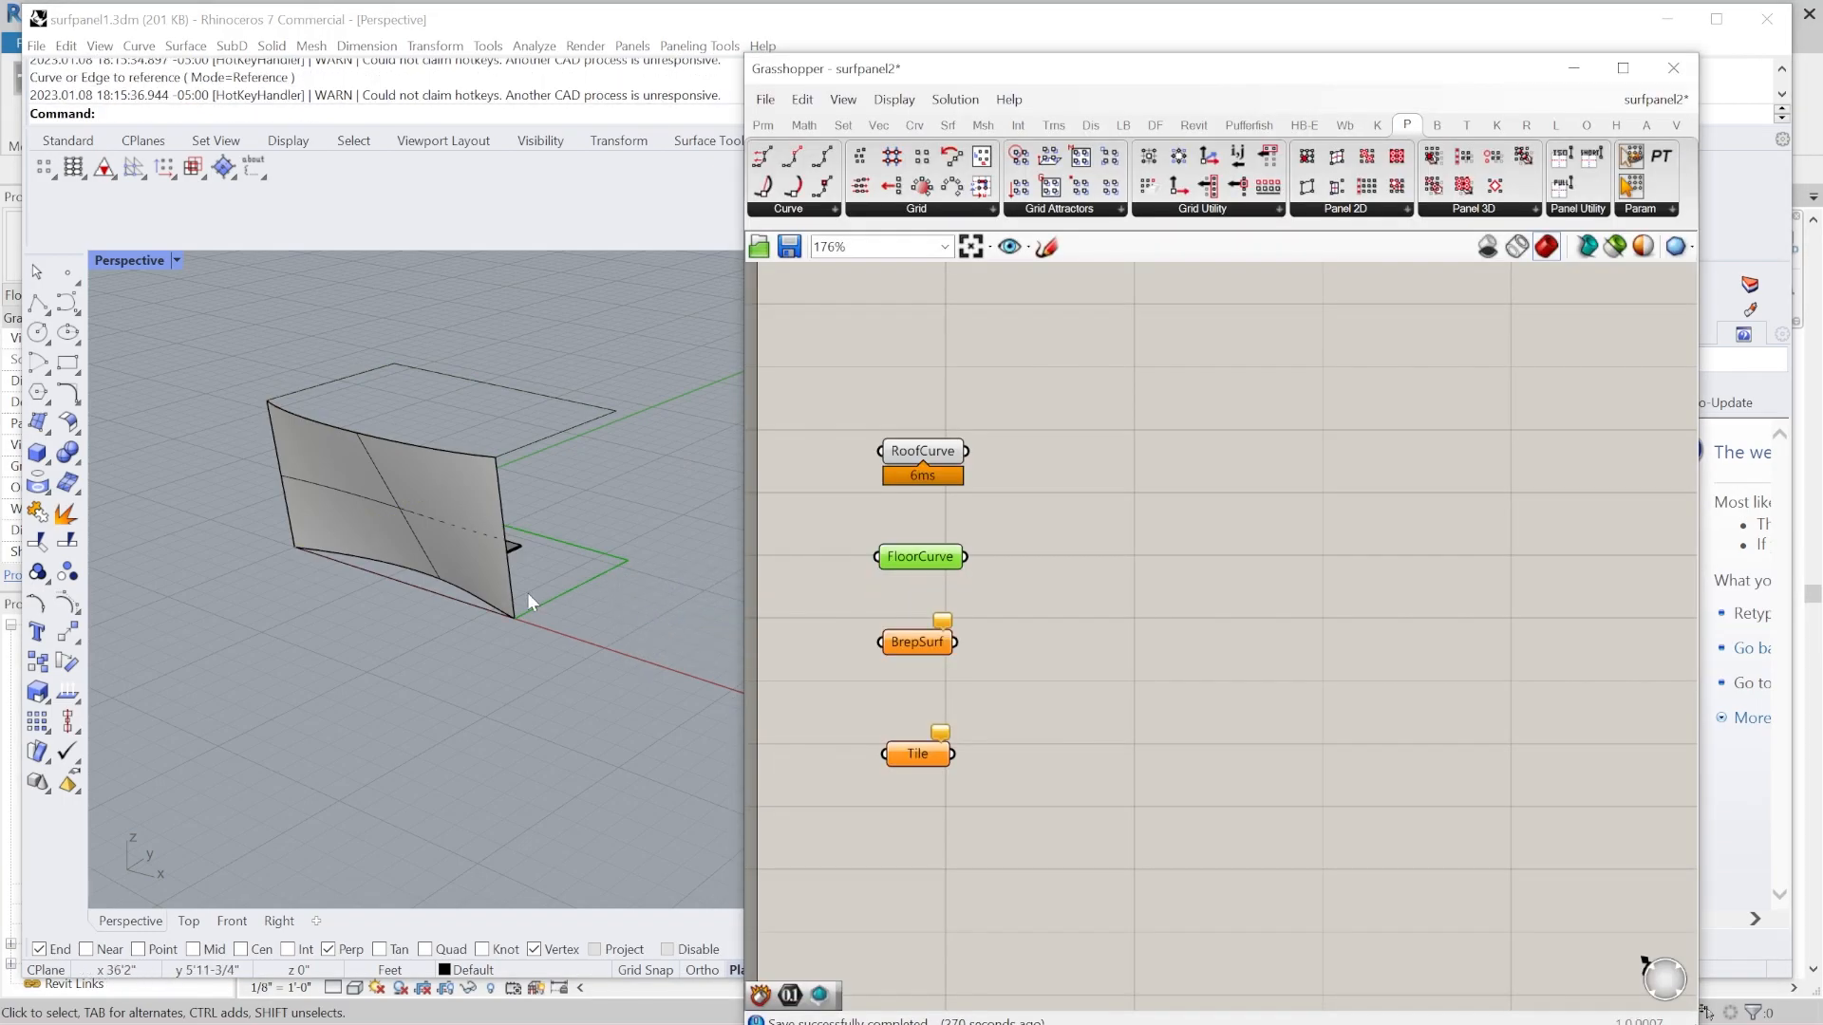
Join the curved line along the surface's lower edge with the open floor outline into one closed curve.
click(598, 673)
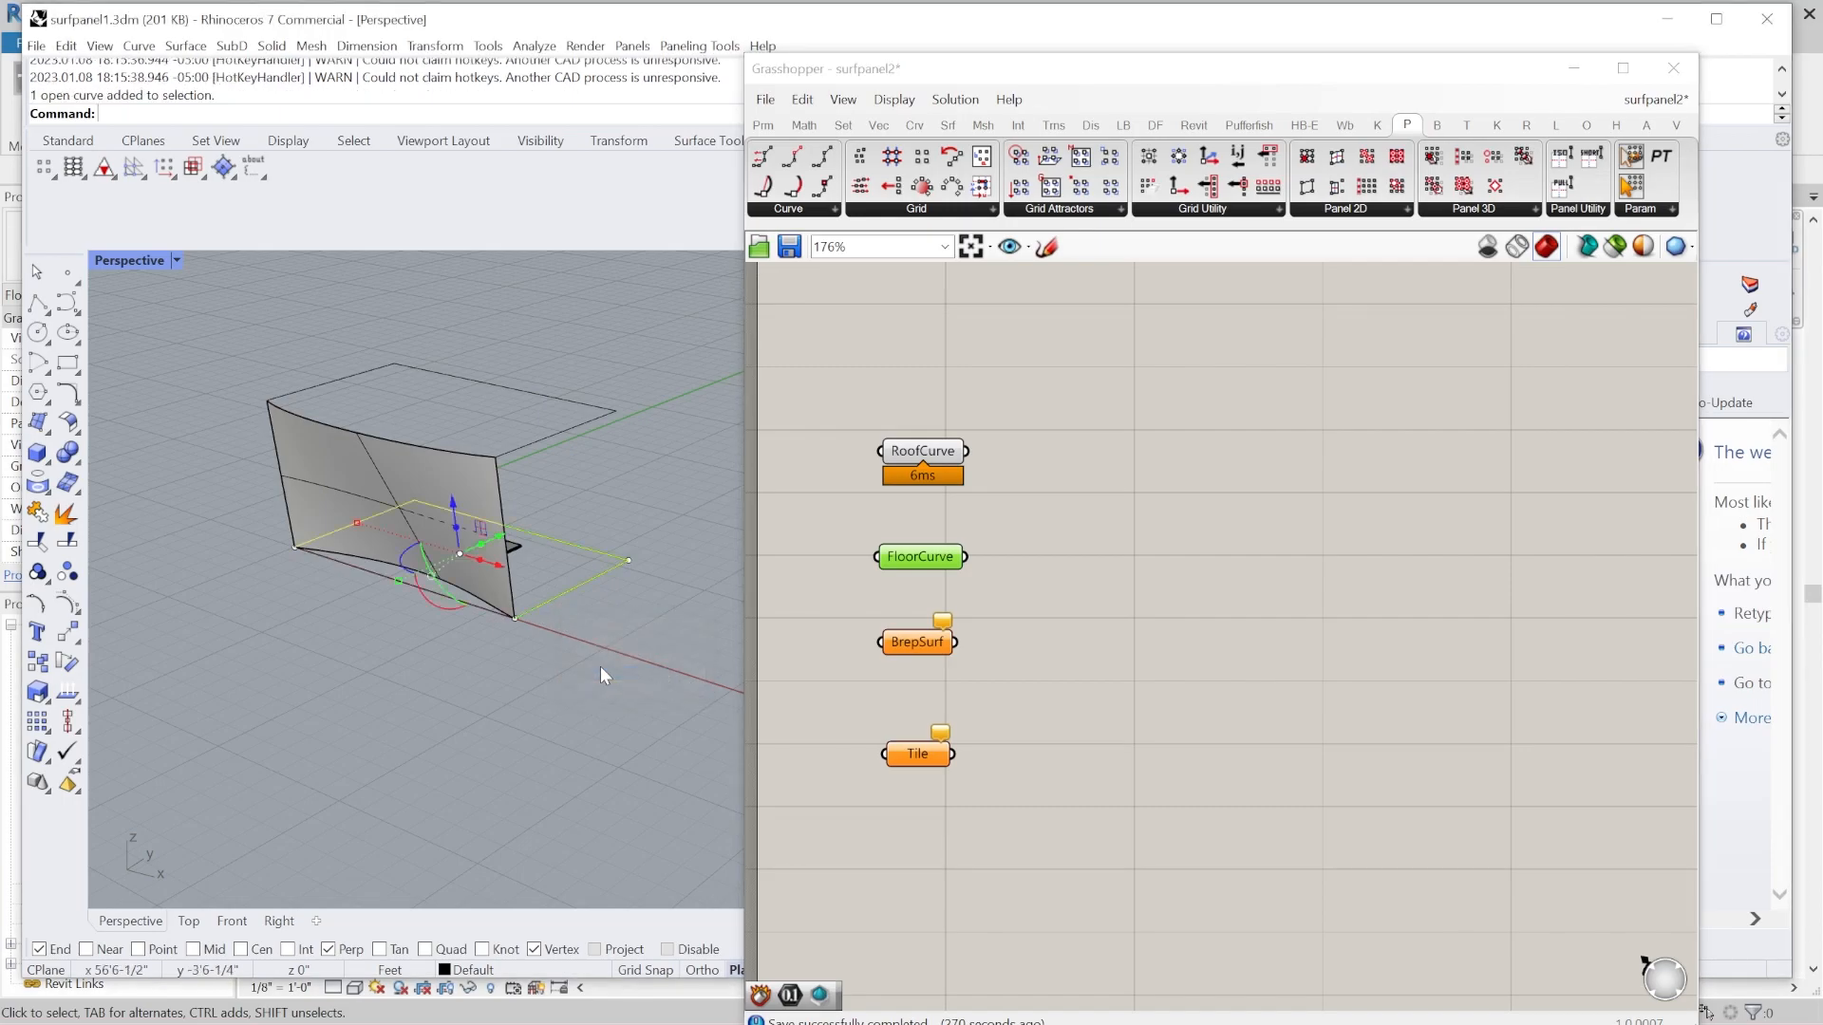
scroll(550, 544, up, 3)
click(466, 670)
click(531, 693)
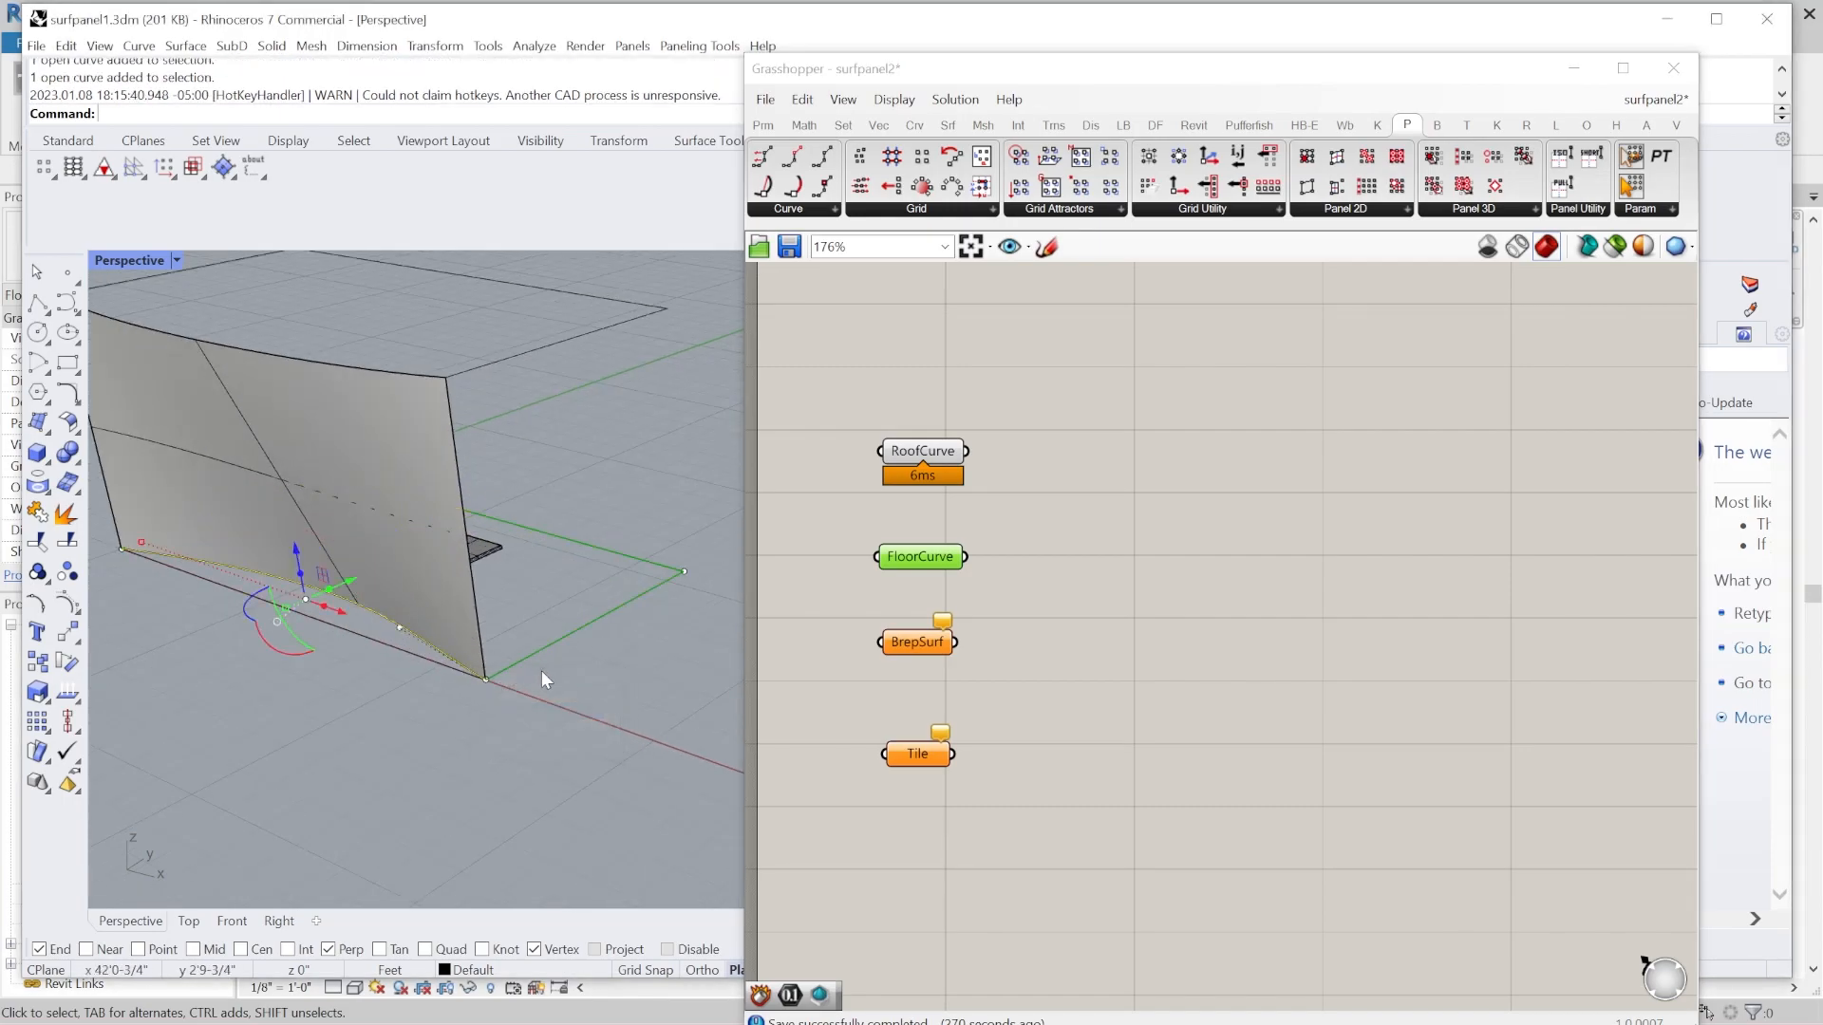
click(537, 651)
click(585, 707)
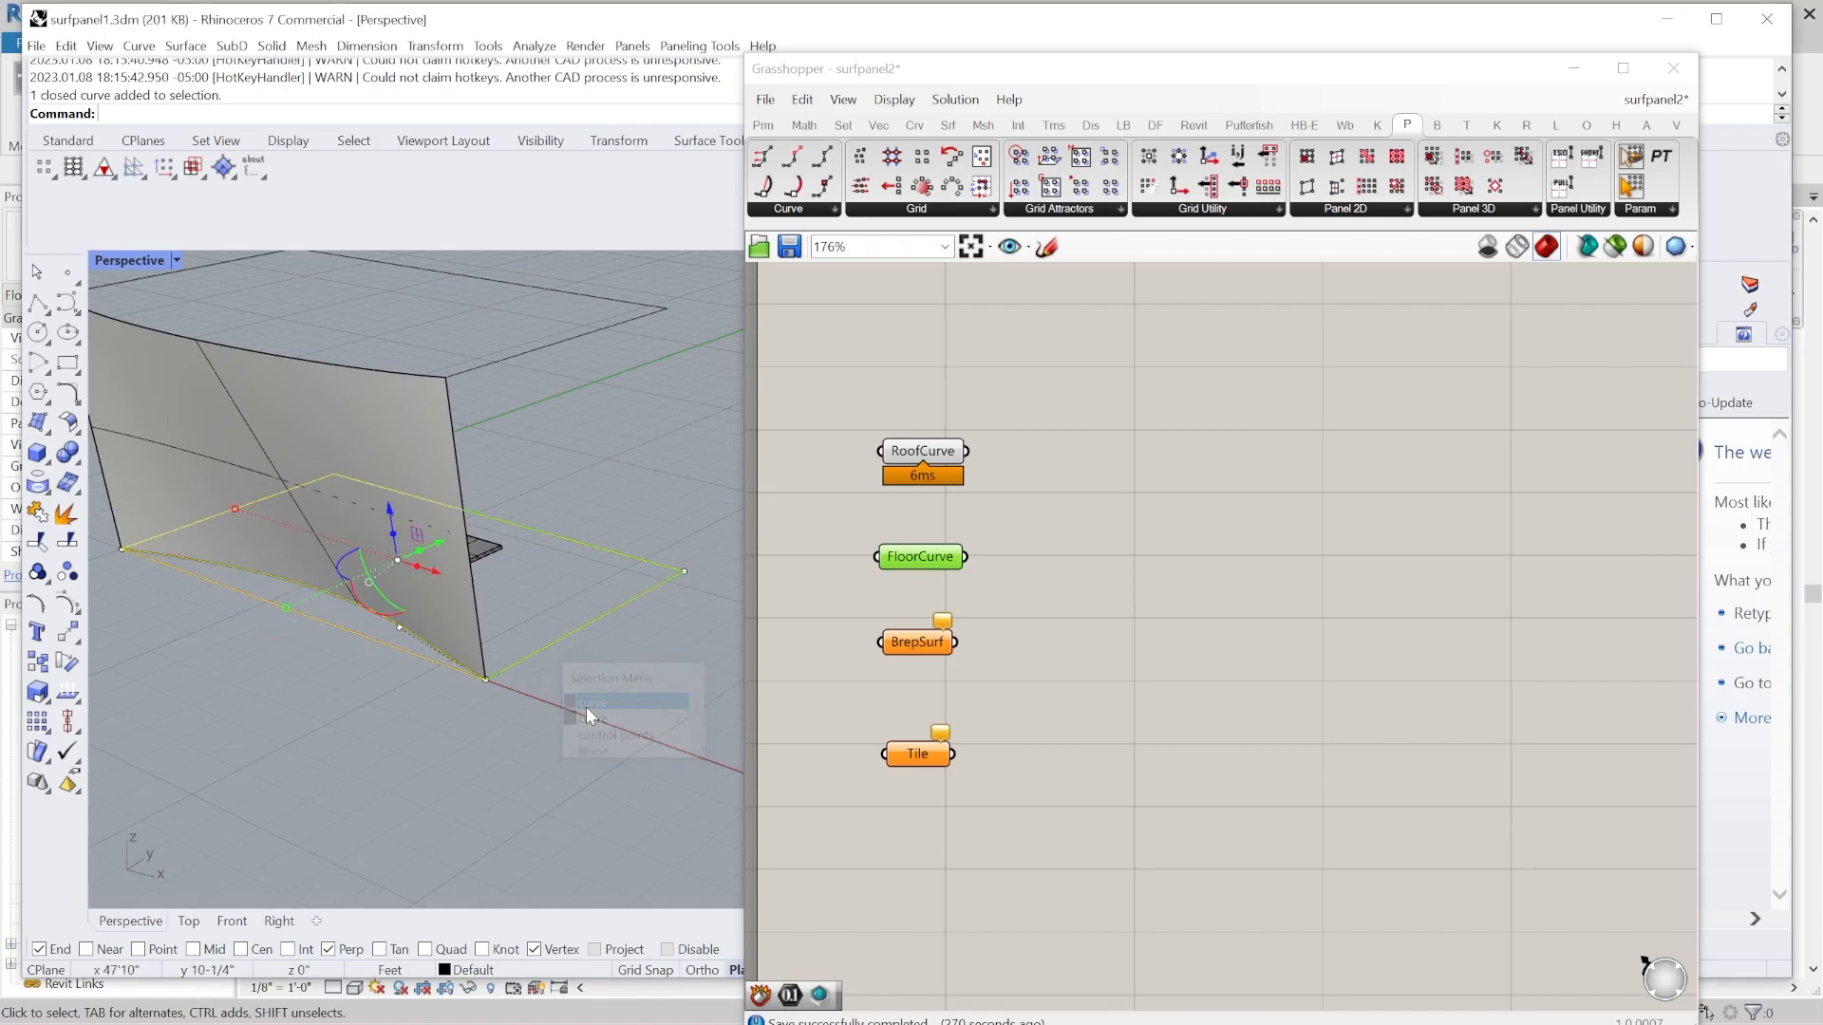
click(438, 653)
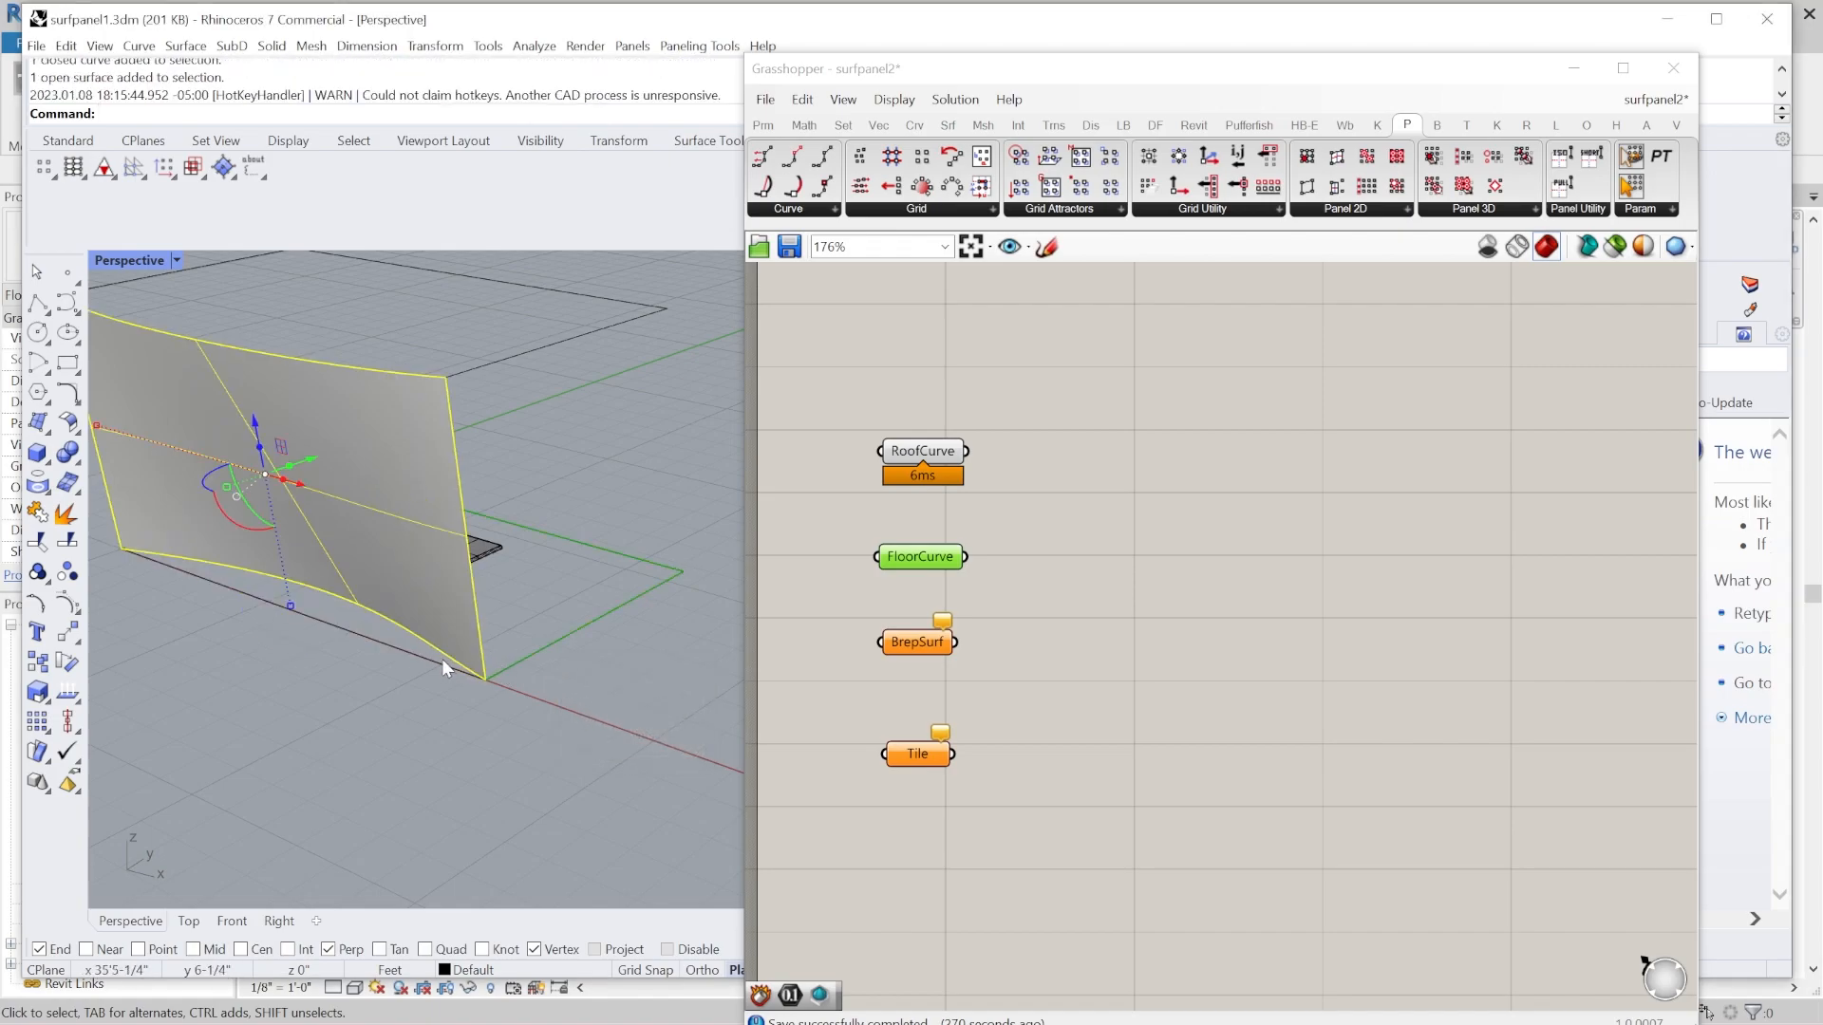
click(441, 650)
click(437, 653)
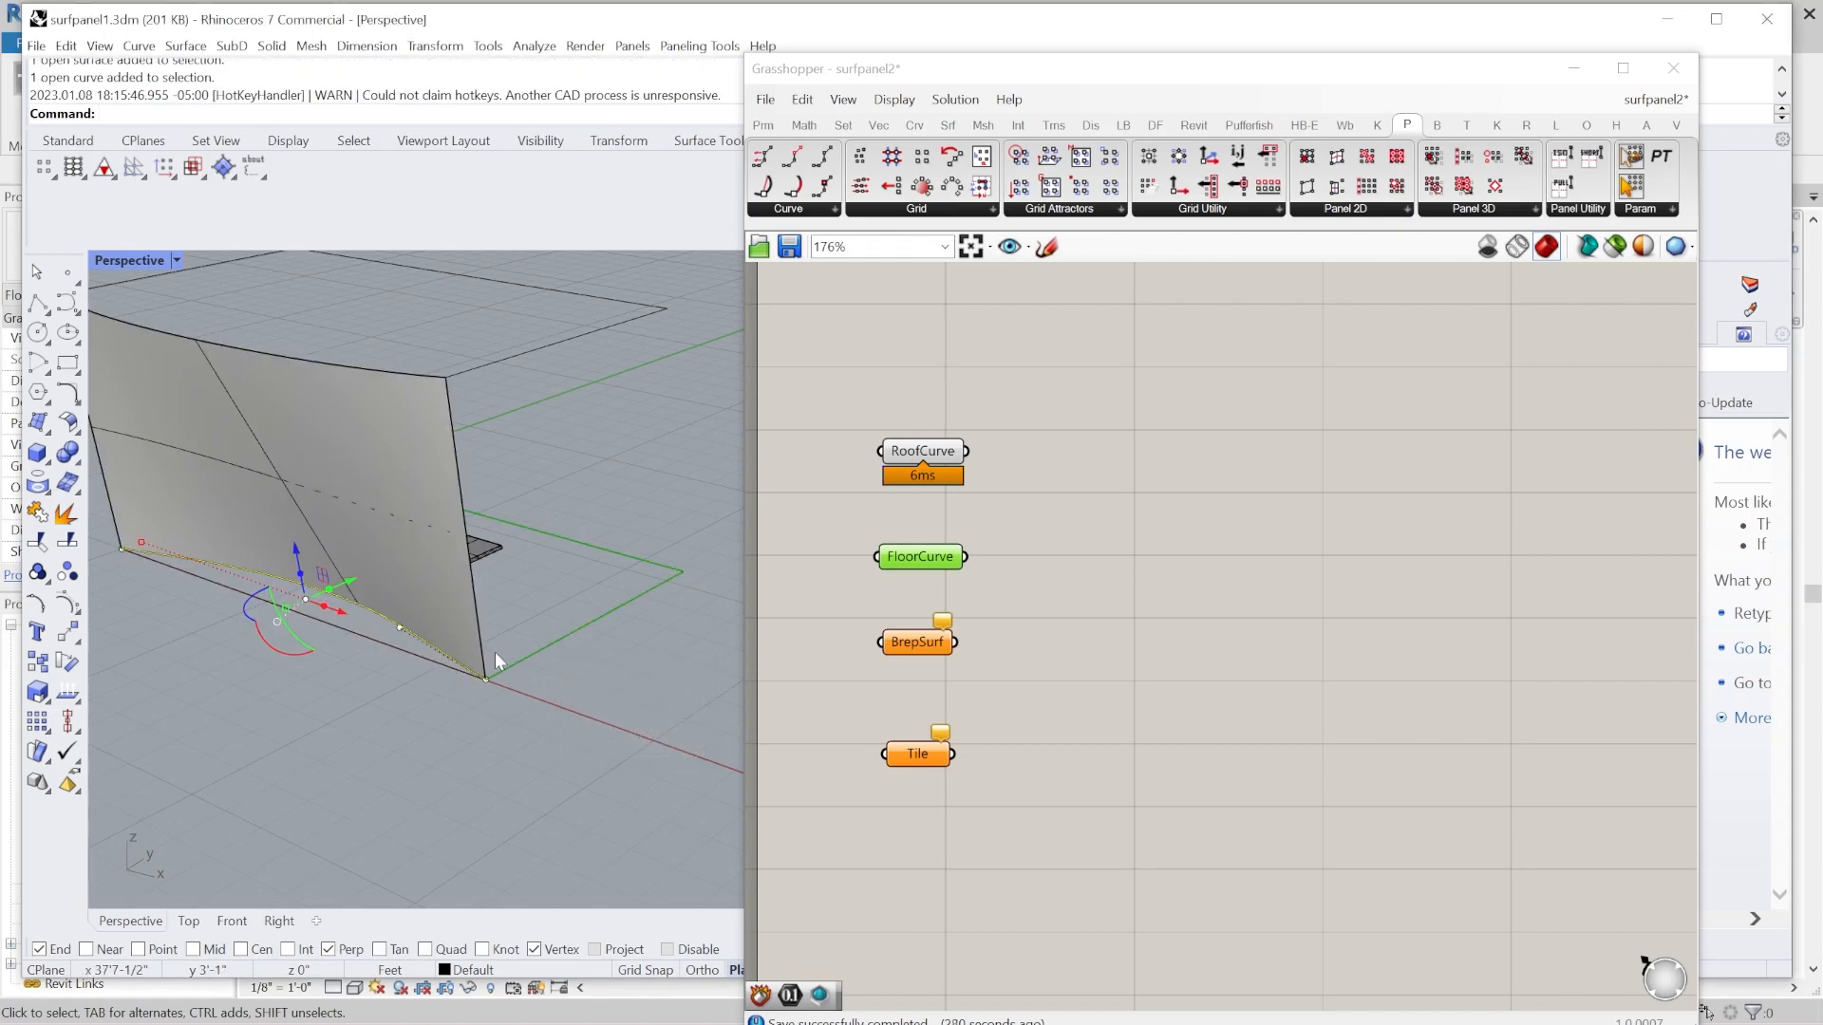
click(539, 652)
click(600, 710)
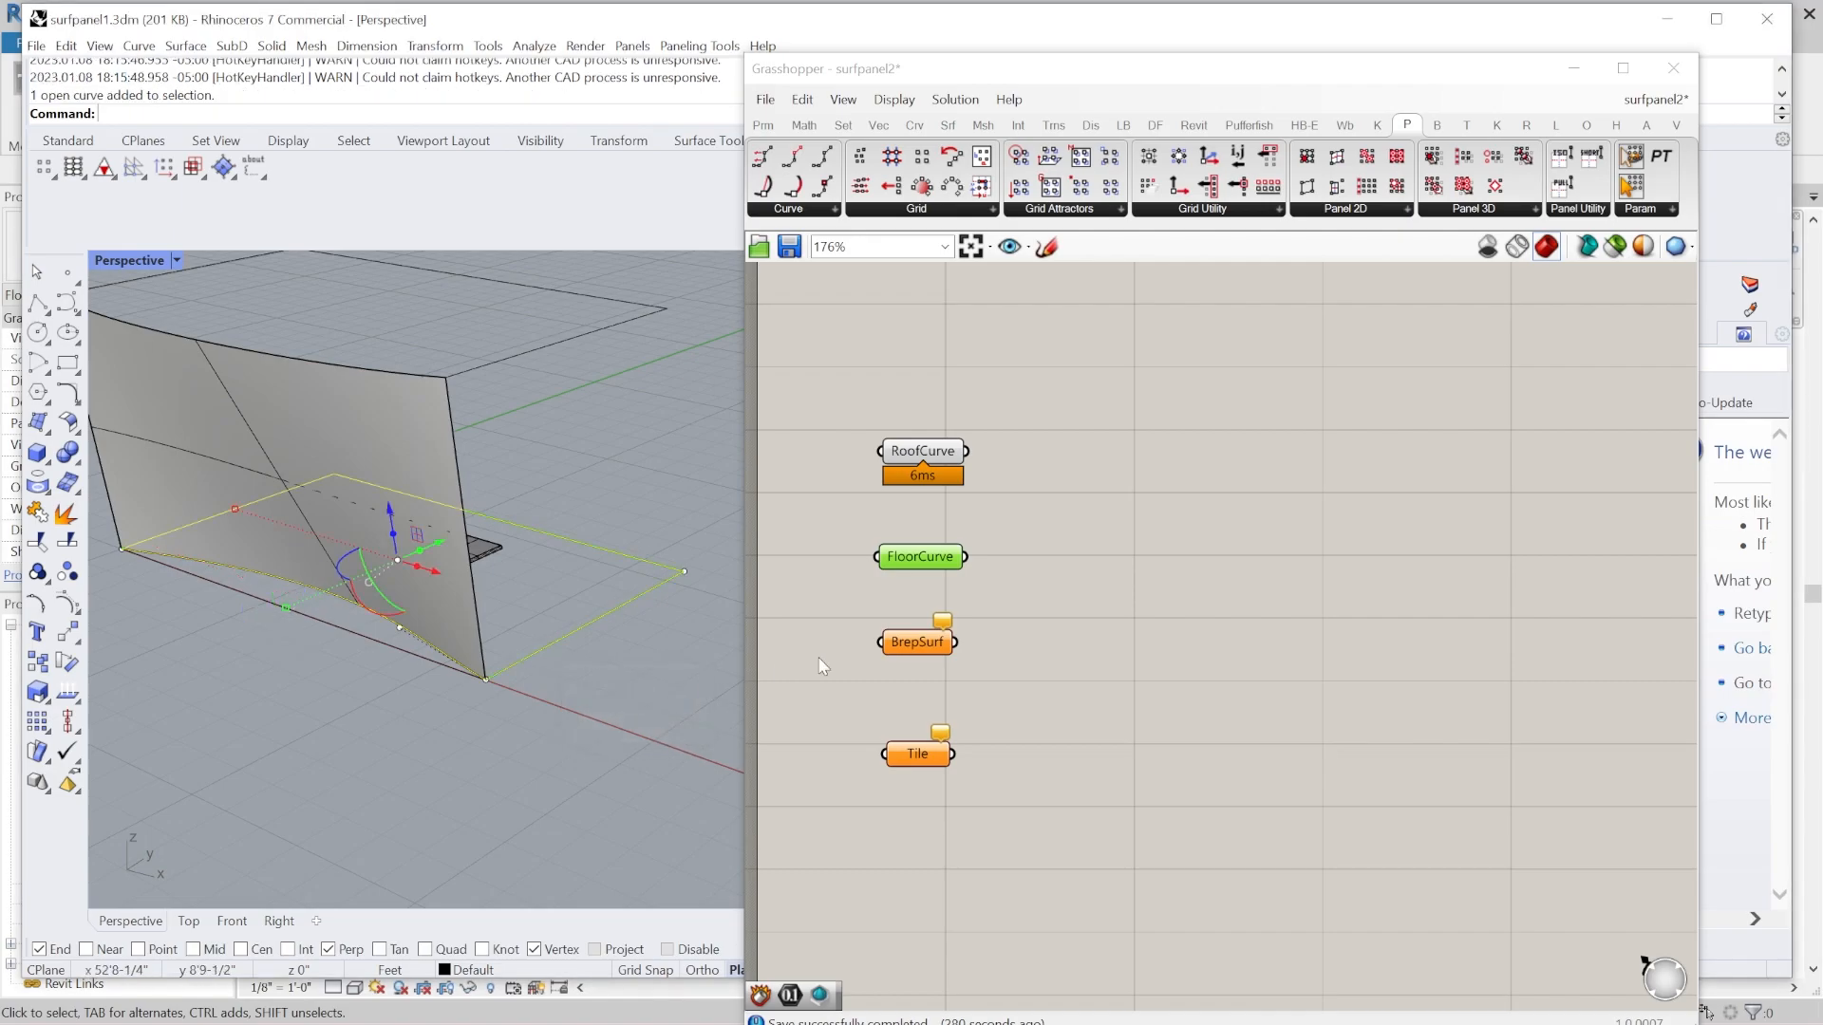
key(ctrl+j)
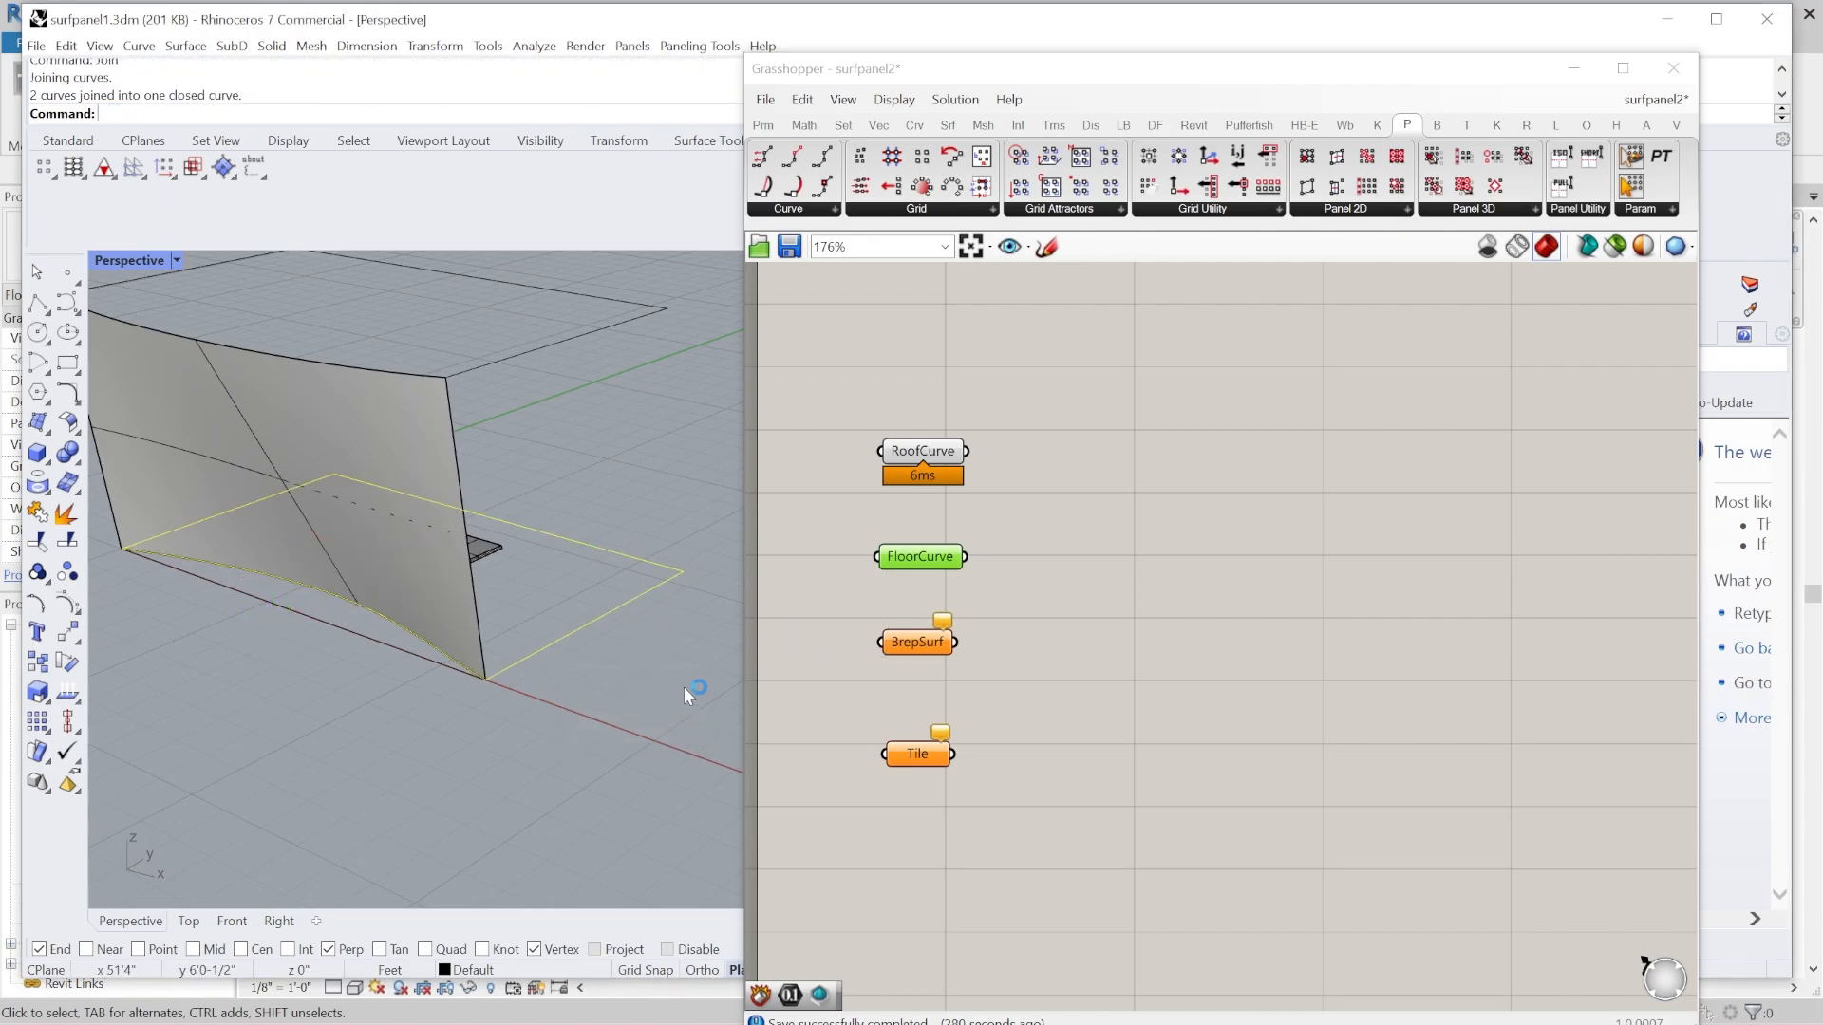
Set the joined closed floor outline as the curve of the FloorCurve parameter.
right_click(924, 551)
click(1024, 813)
scroll(980, 555, down, 3)
right_drag(1012, 569, 990, 565)
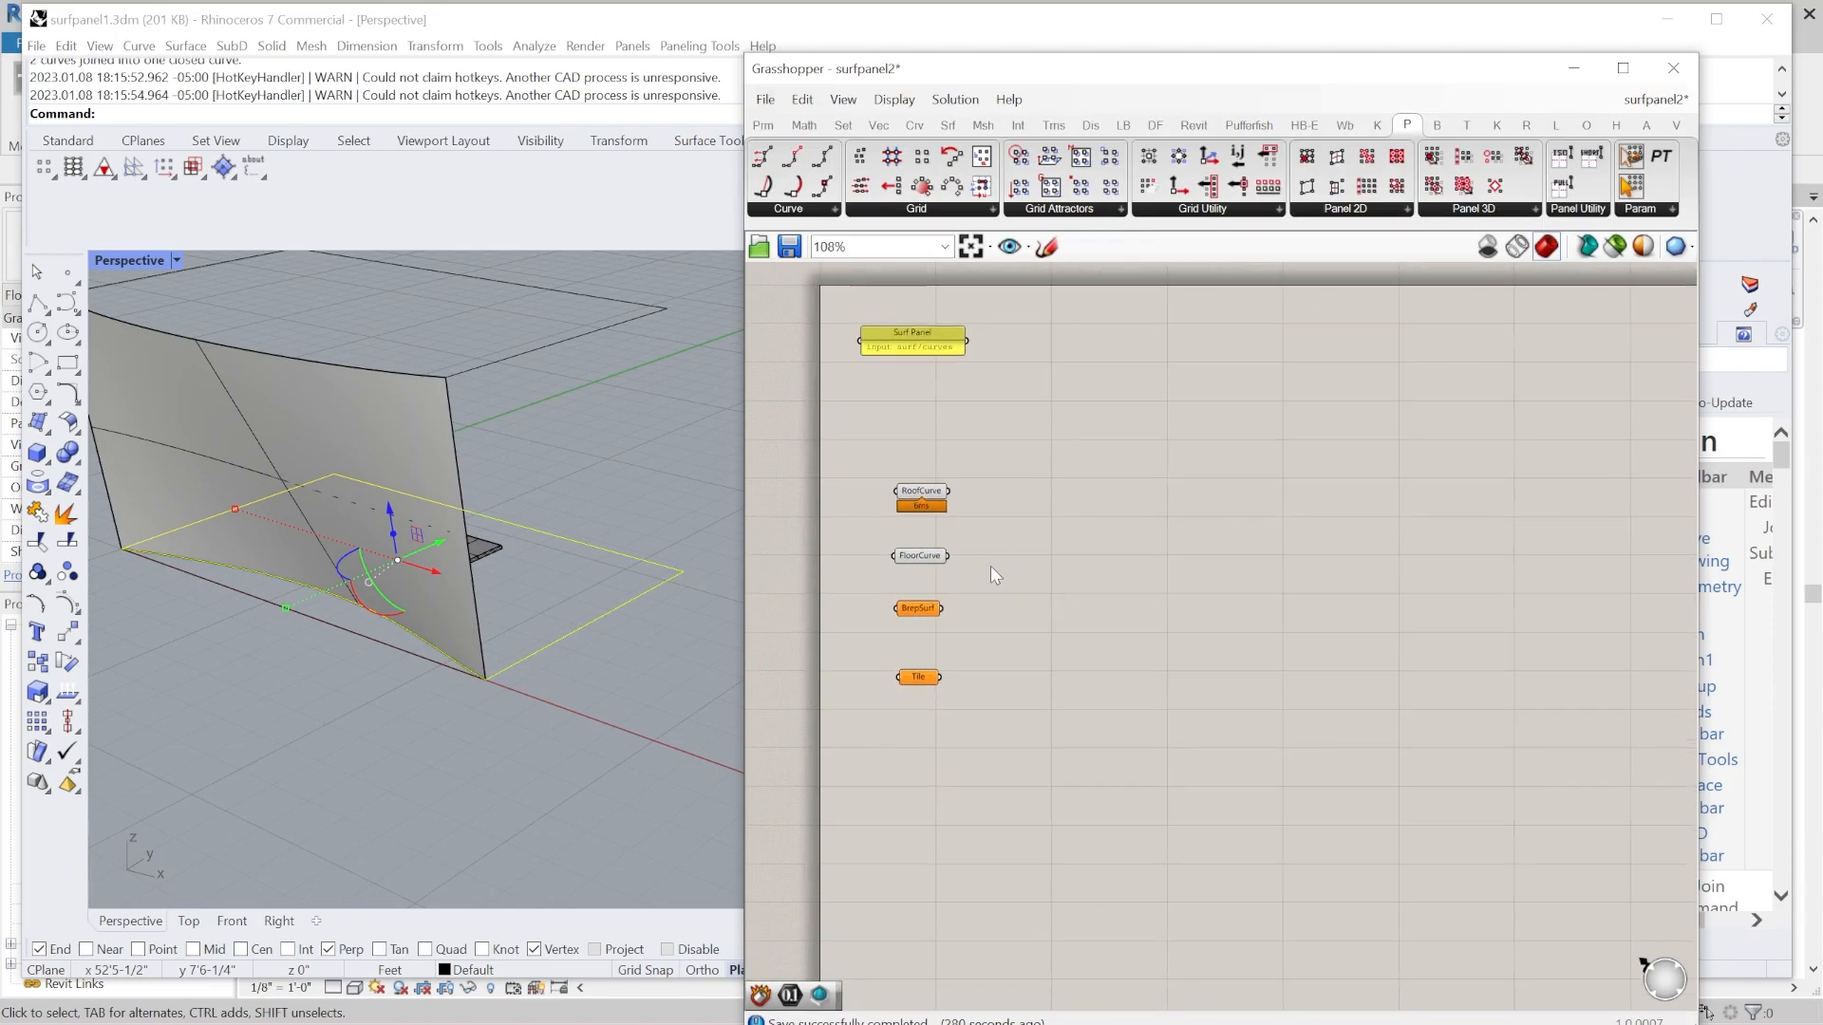
scroll(991, 564, up, 3)
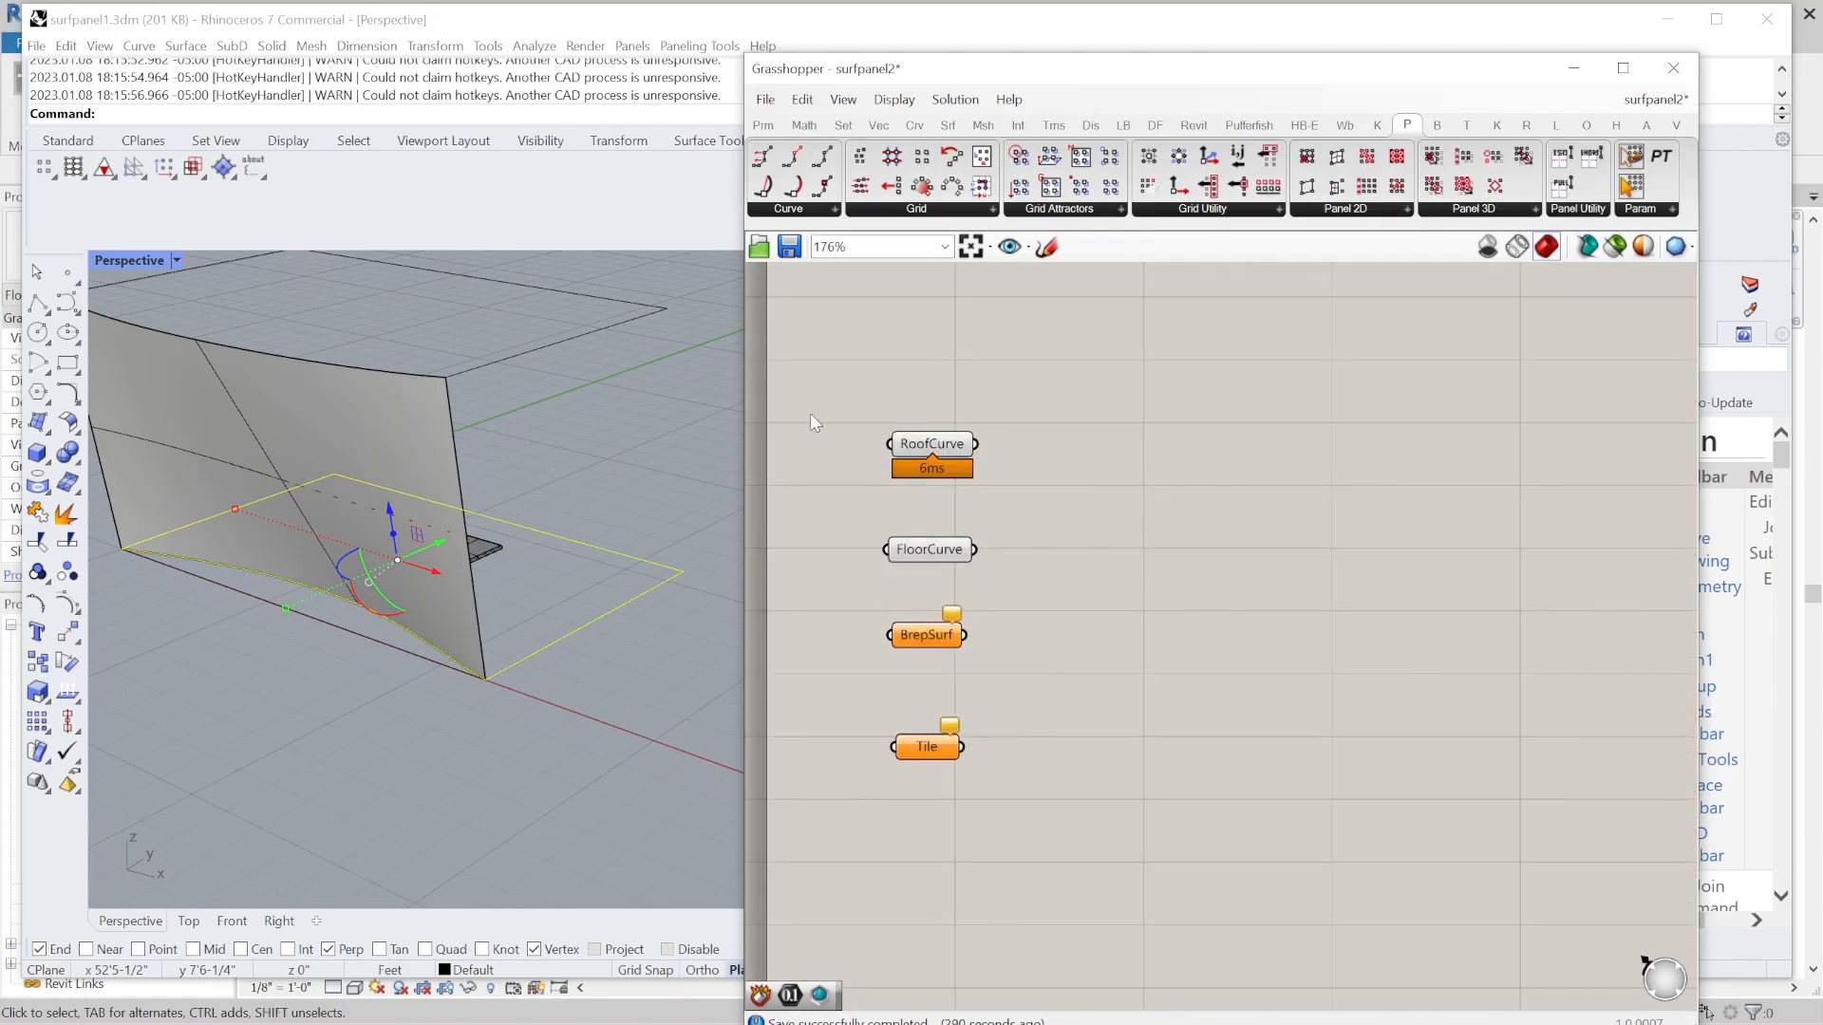
Show the Revit components in Grasshopper and place an Add Floor component well beside the input parameters.
click(1193, 126)
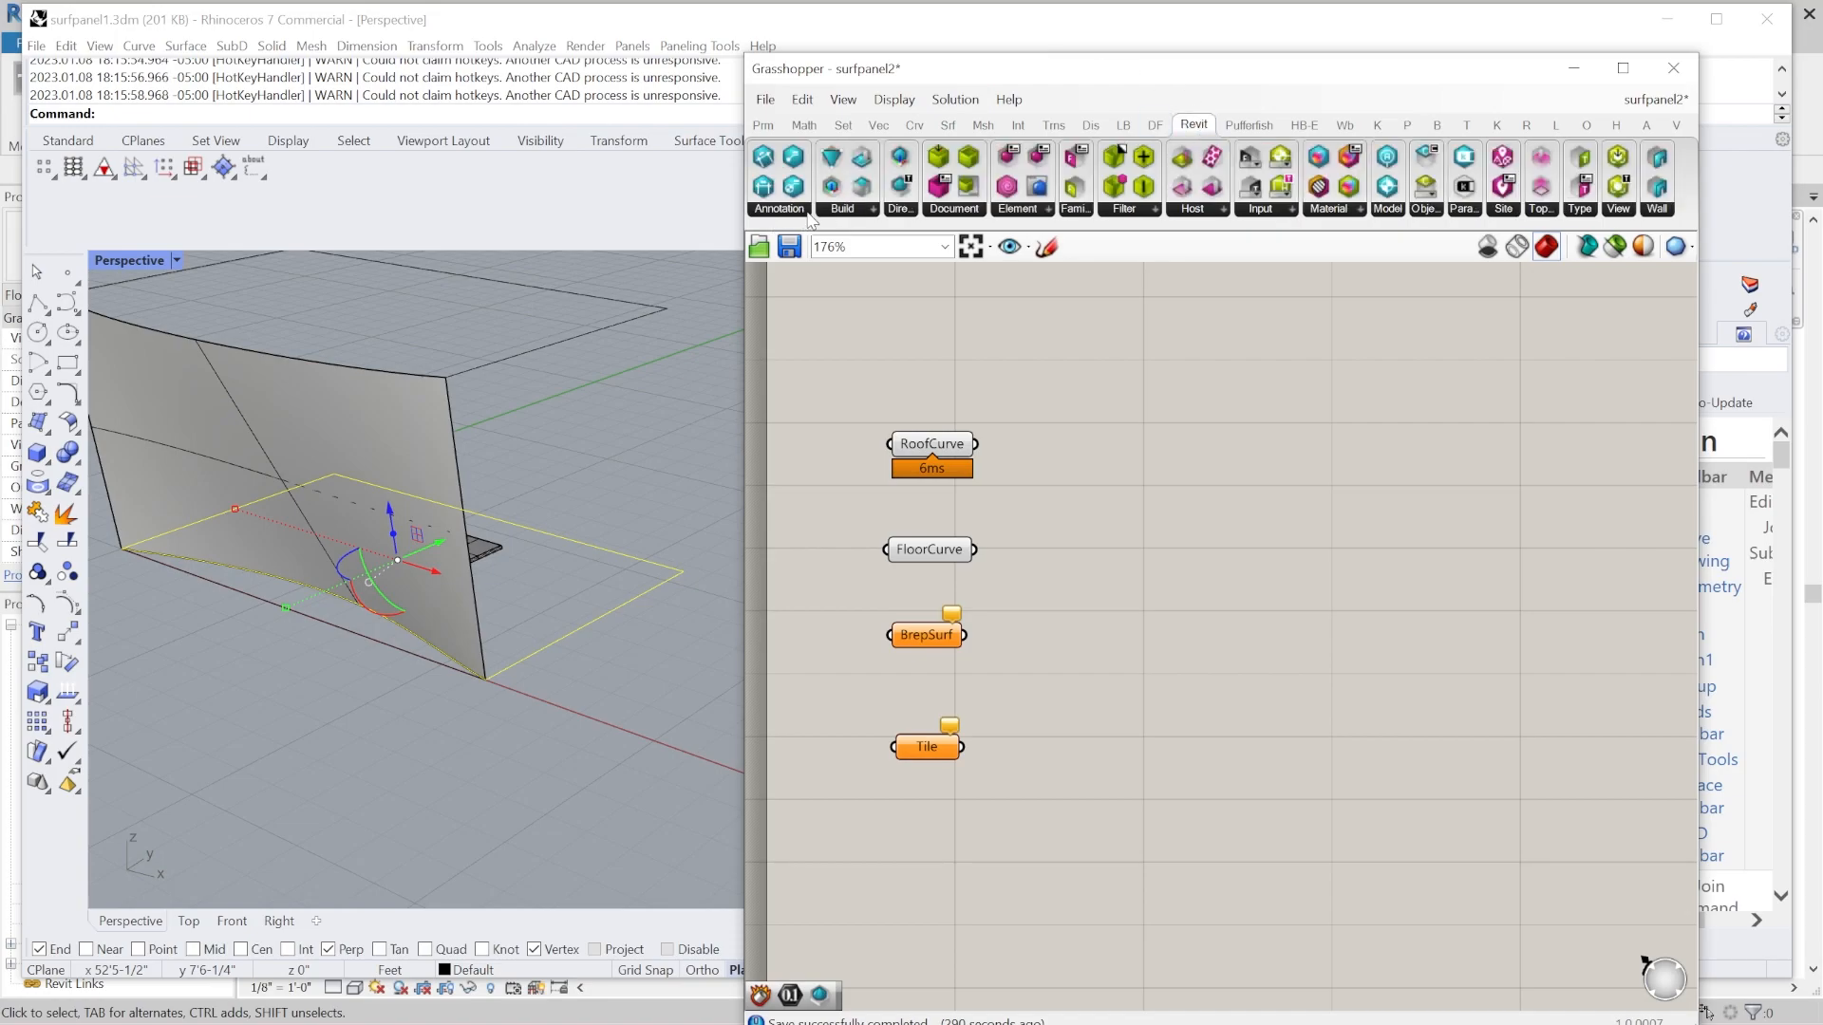
click(860, 215)
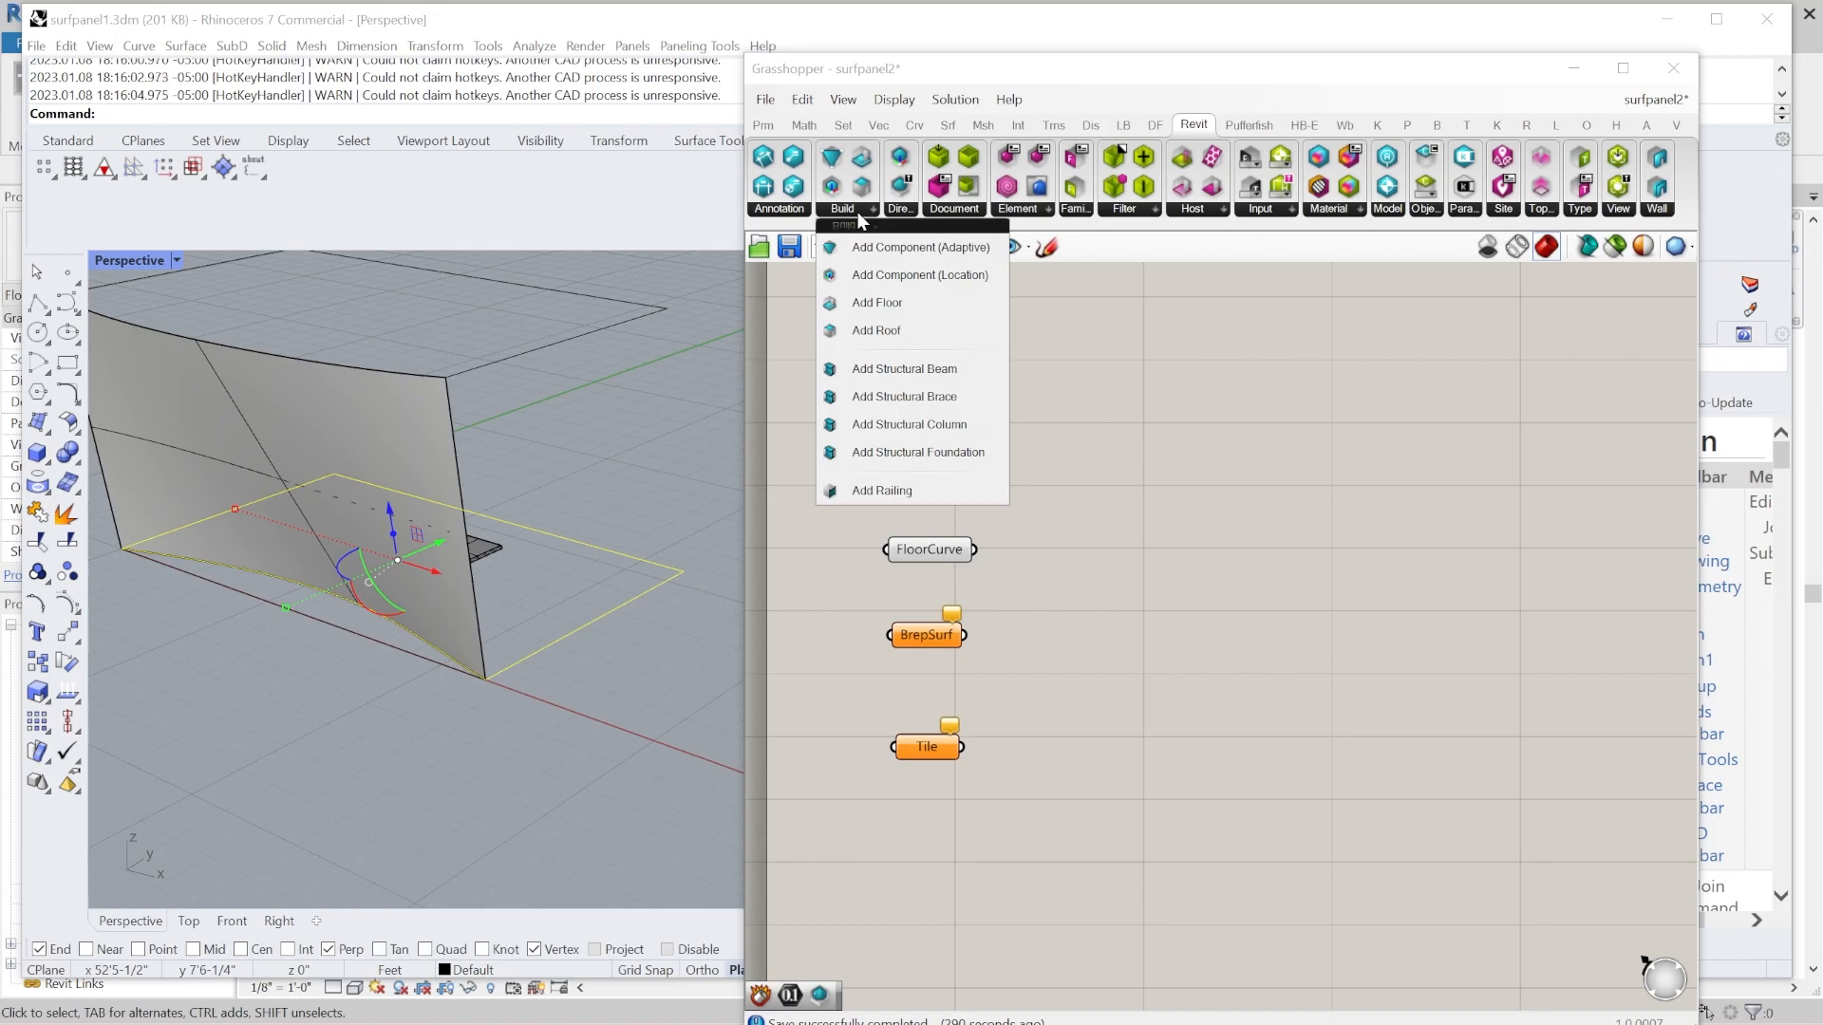
click(883, 304)
click(1292, 475)
scroll(1291, 479, up, 5)
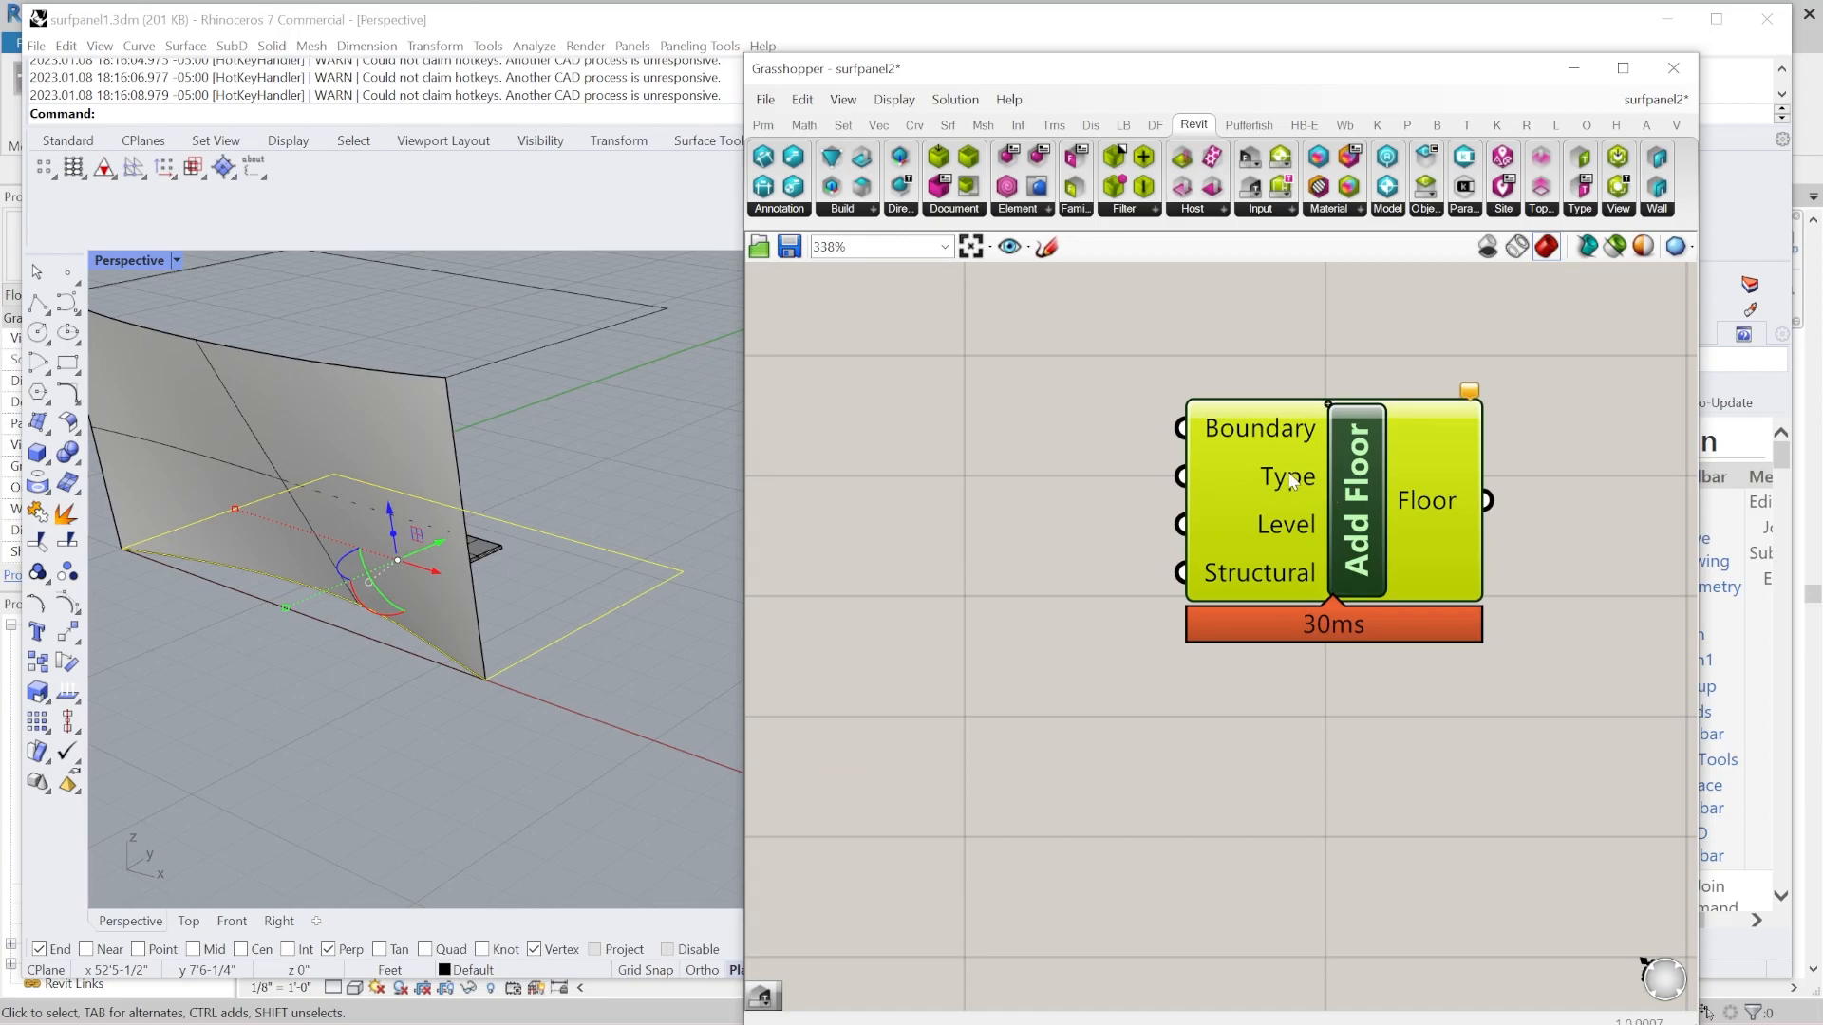
scroll(1291, 480, down, 4)
drag(1291, 480, 1384, 475)
scroll(1387, 466, up, 3)
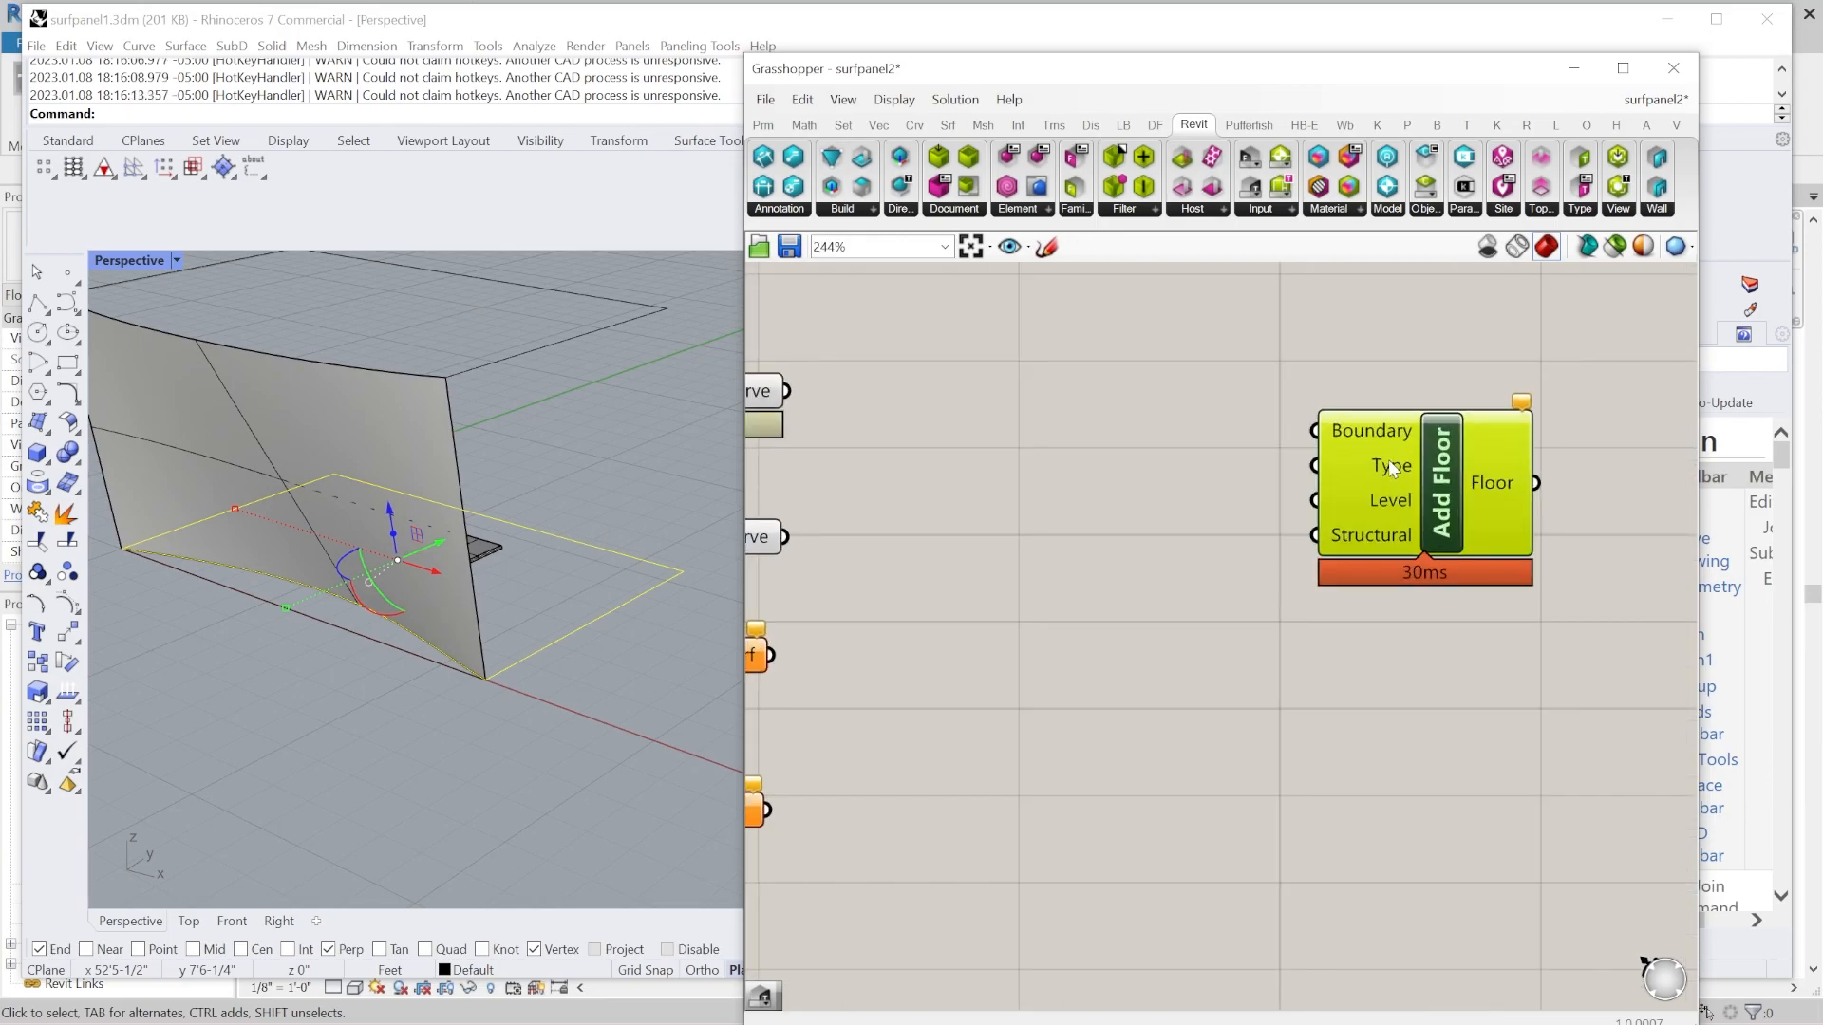
scroll(1458, 415, down, 1)
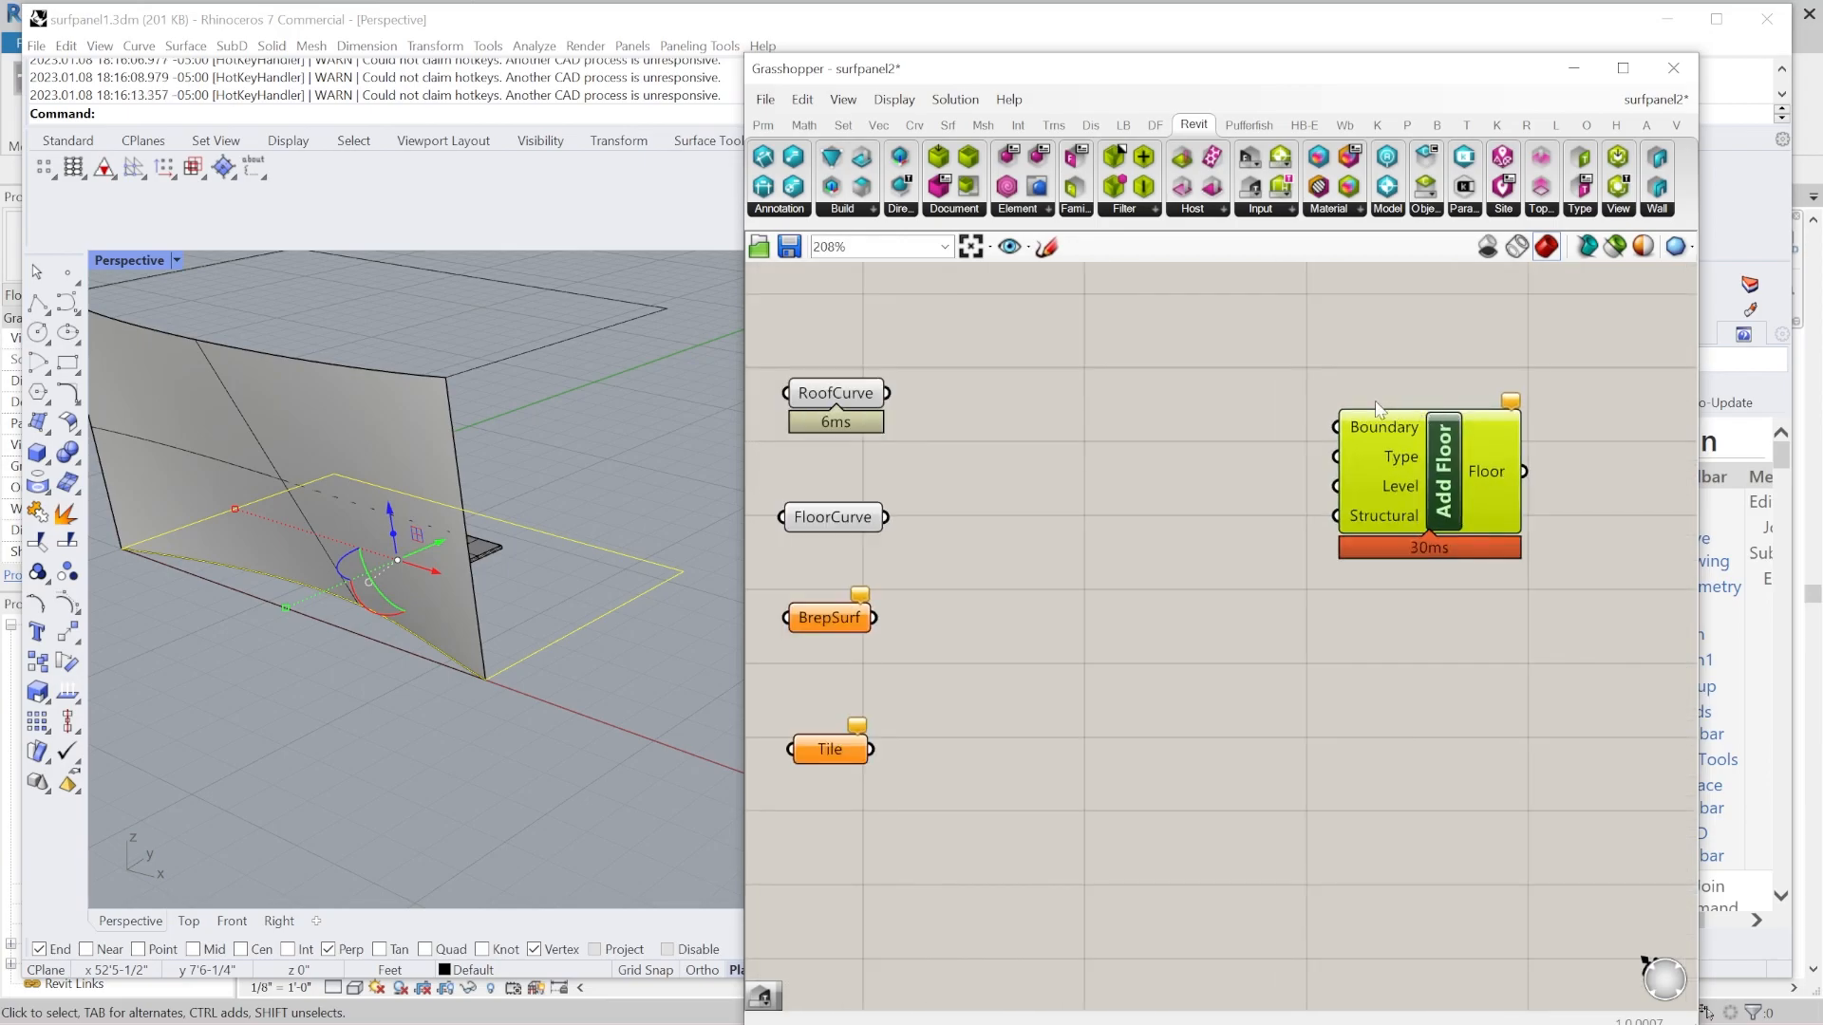
Place an Element Type Picker between the input parameters and Add Floor, spacing the two components apart.
click(1268, 208)
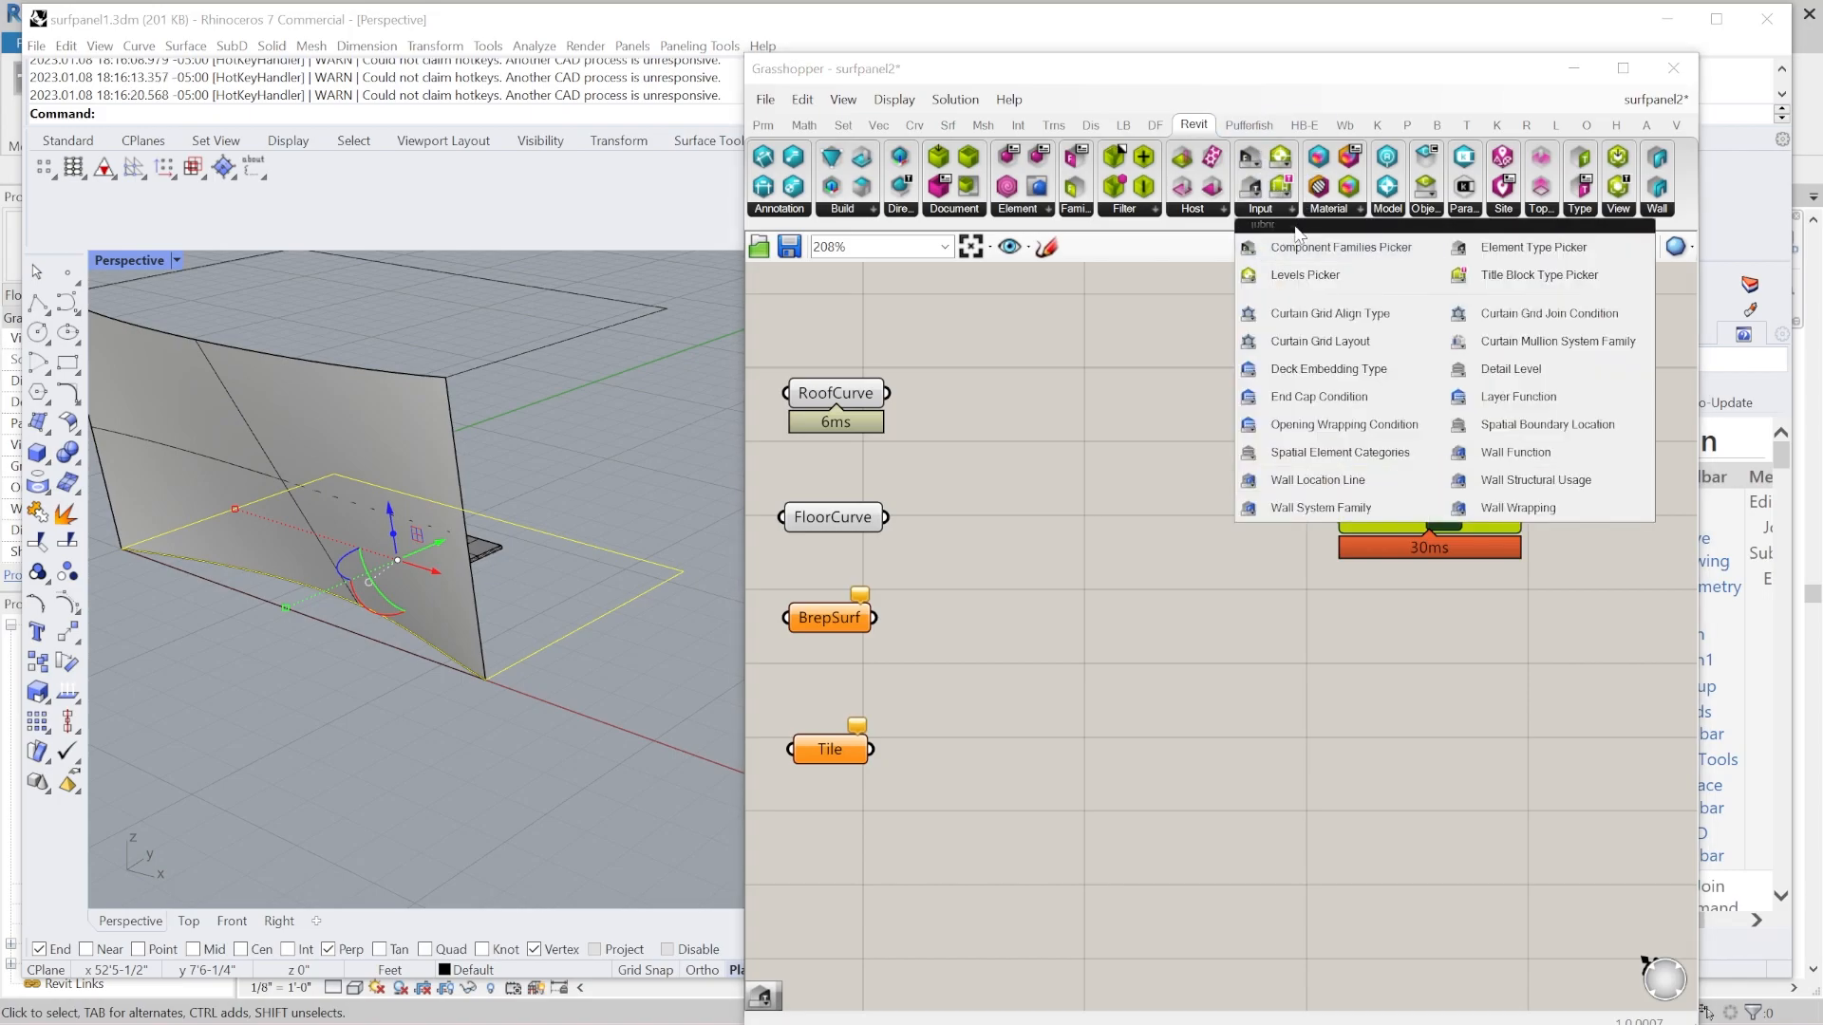
click(1476, 260)
click(1115, 463)
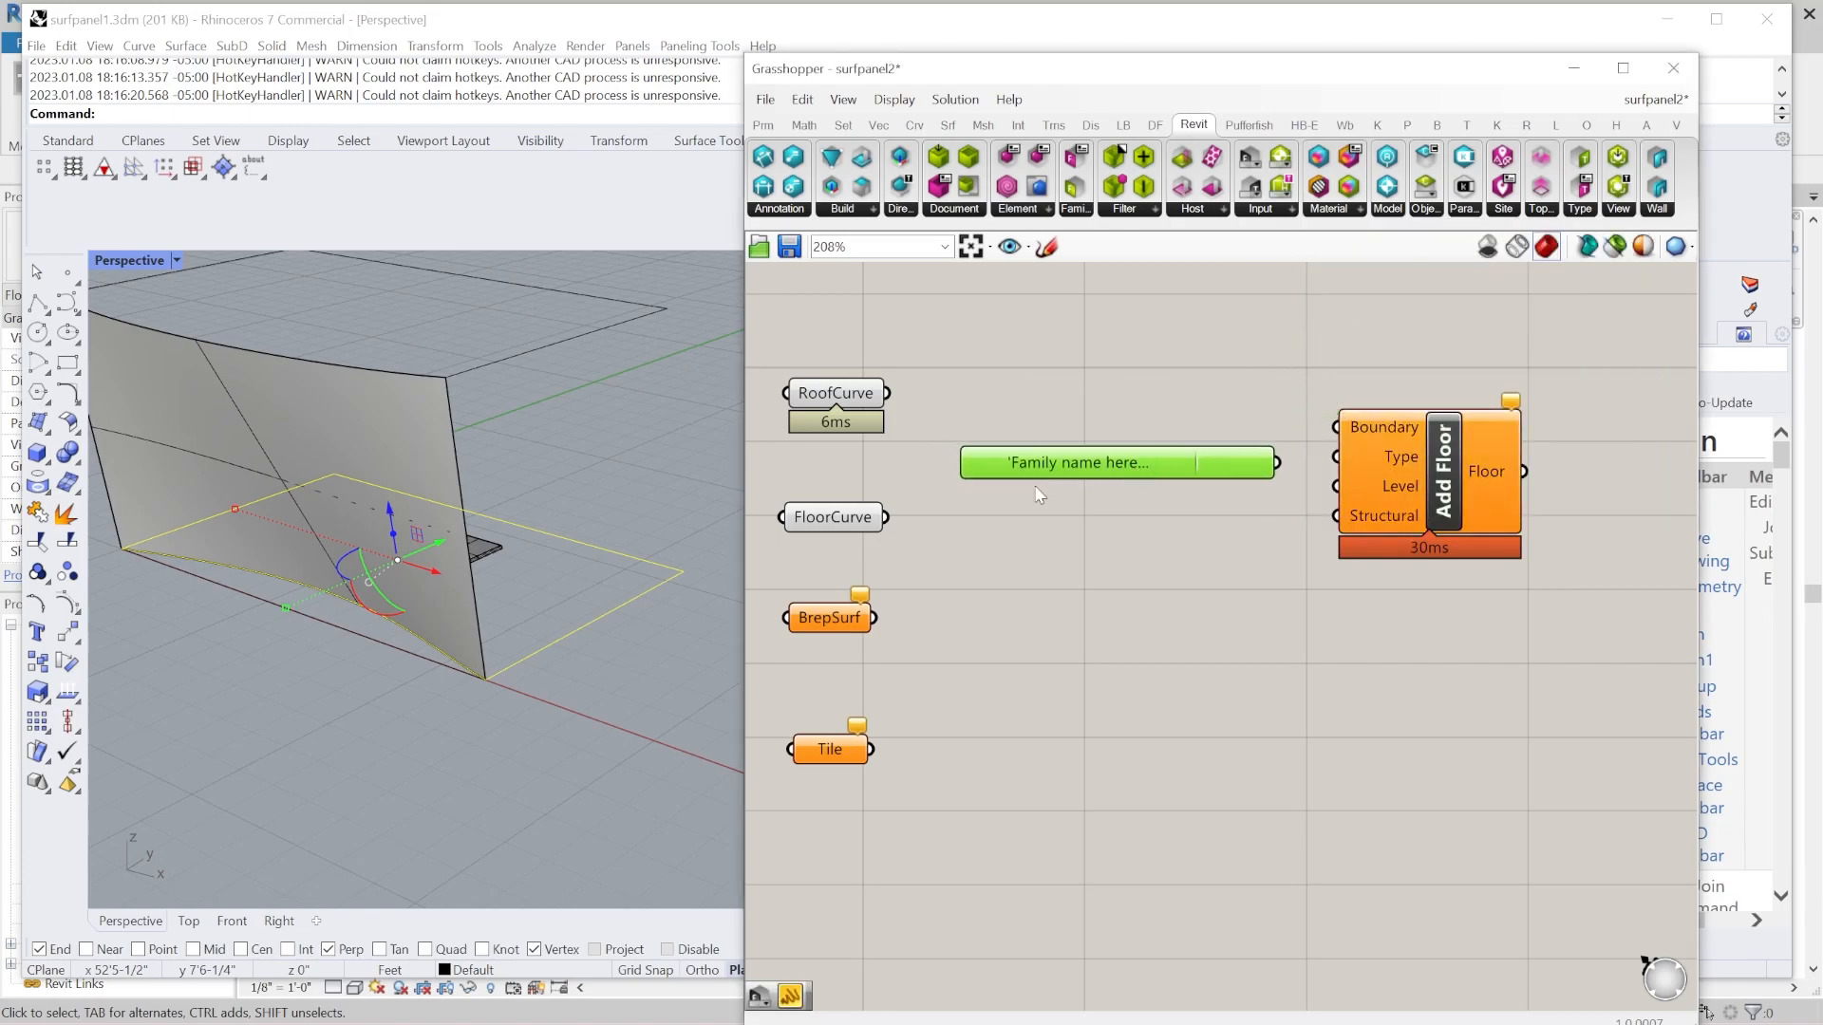
drag(1445, 483, 1582, 472)
right_drag(1174, 471, 1090, 464)
drag(1081, 460, 1215, 459)
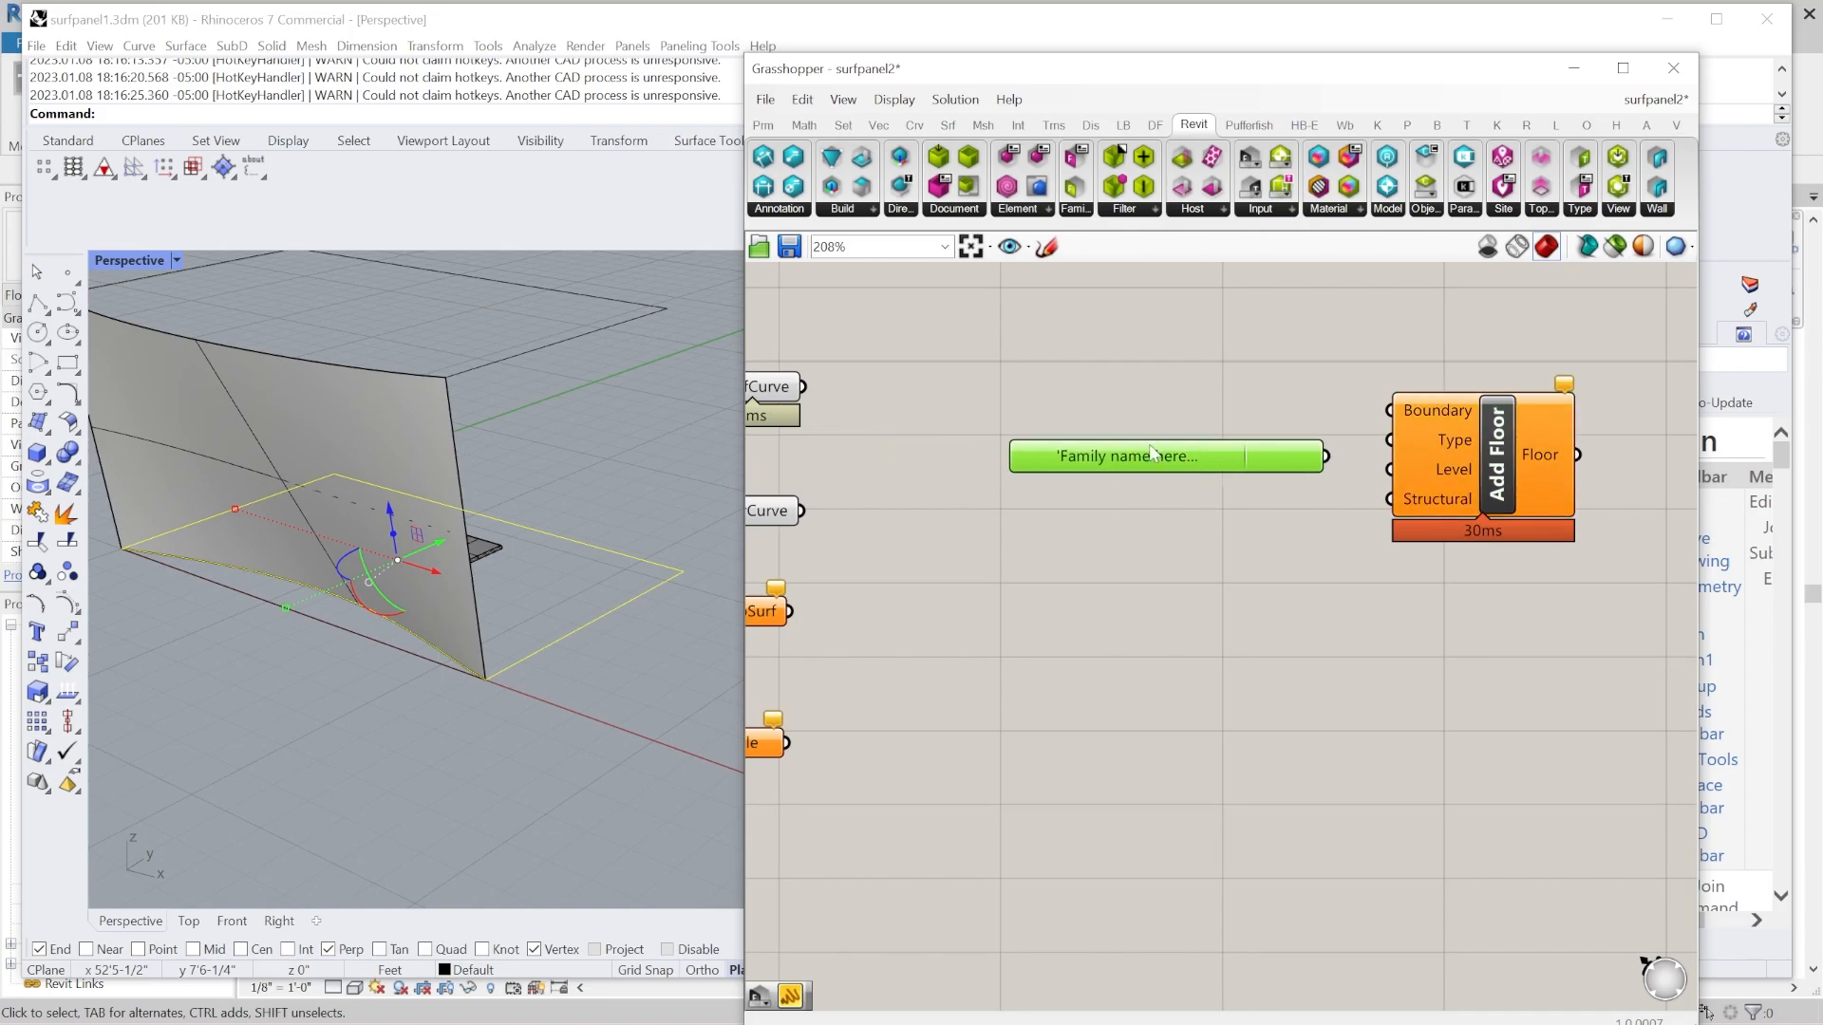
Place a Component Families Picker directly below the Element Type Picker.
click(1267, 208)
click(1386, 248)
click(973, 631)
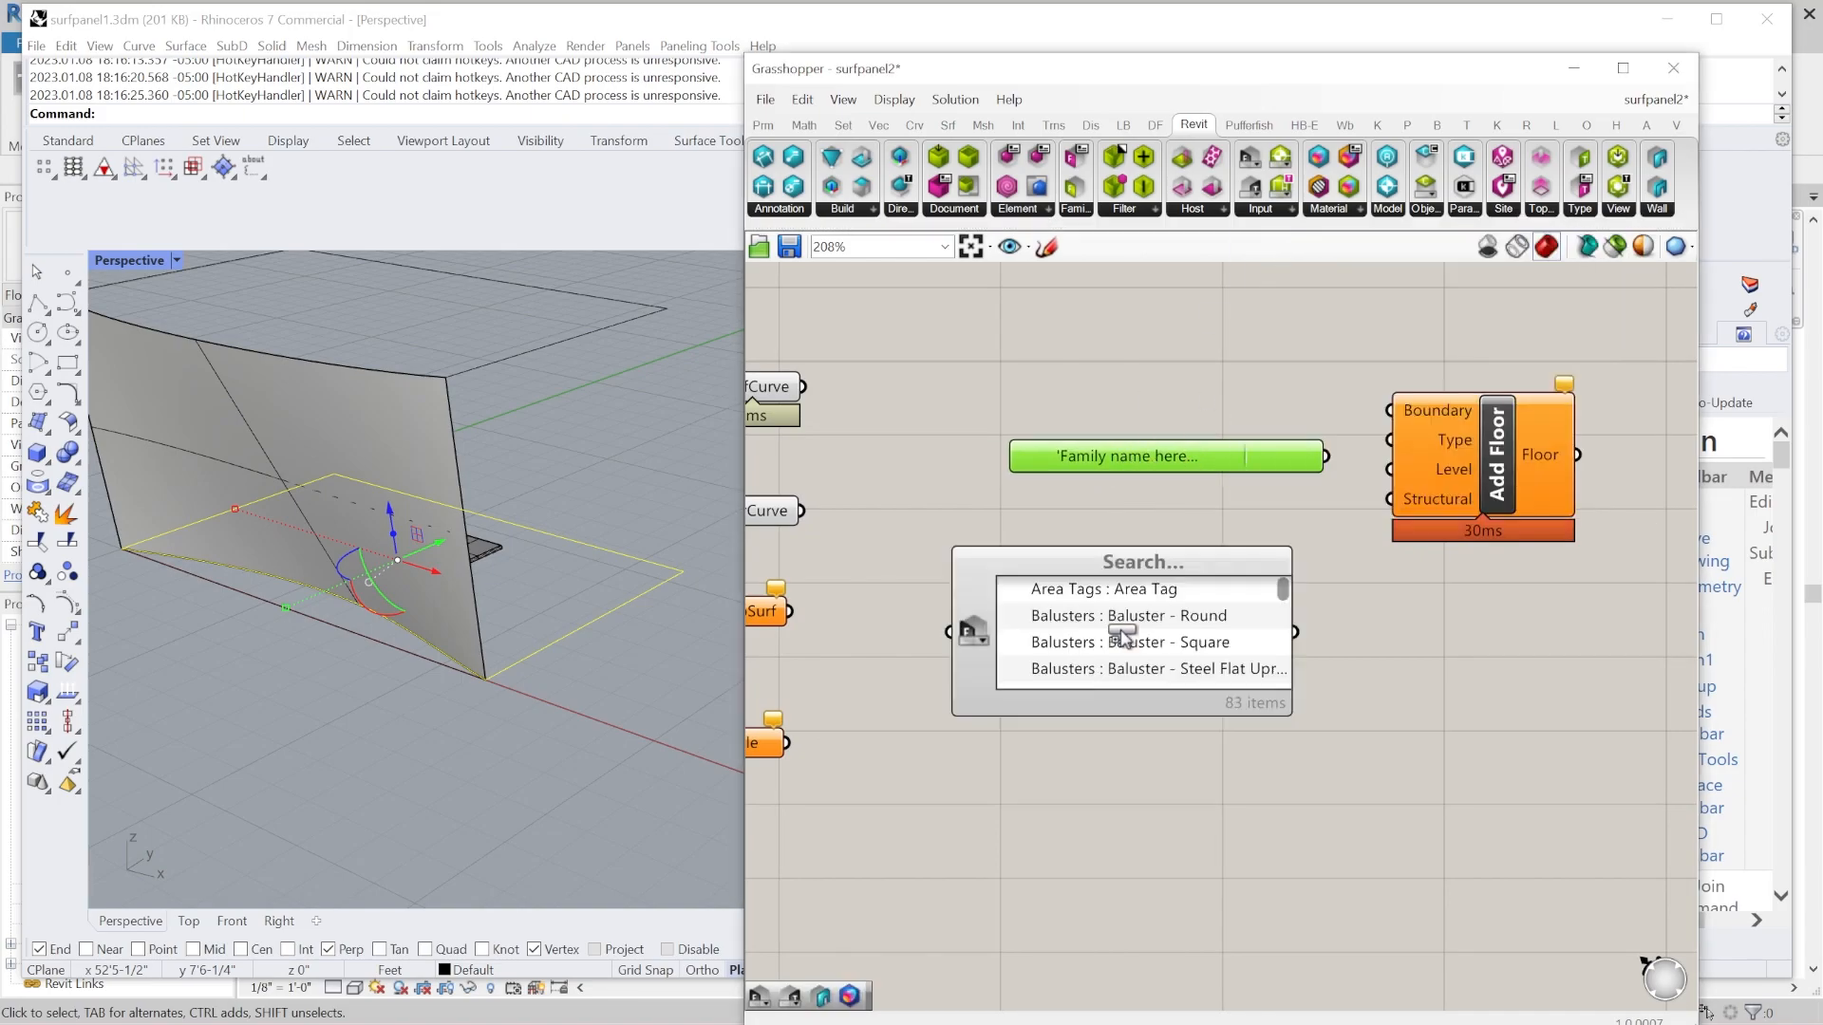
drag(1151, 566, 1188, 544)
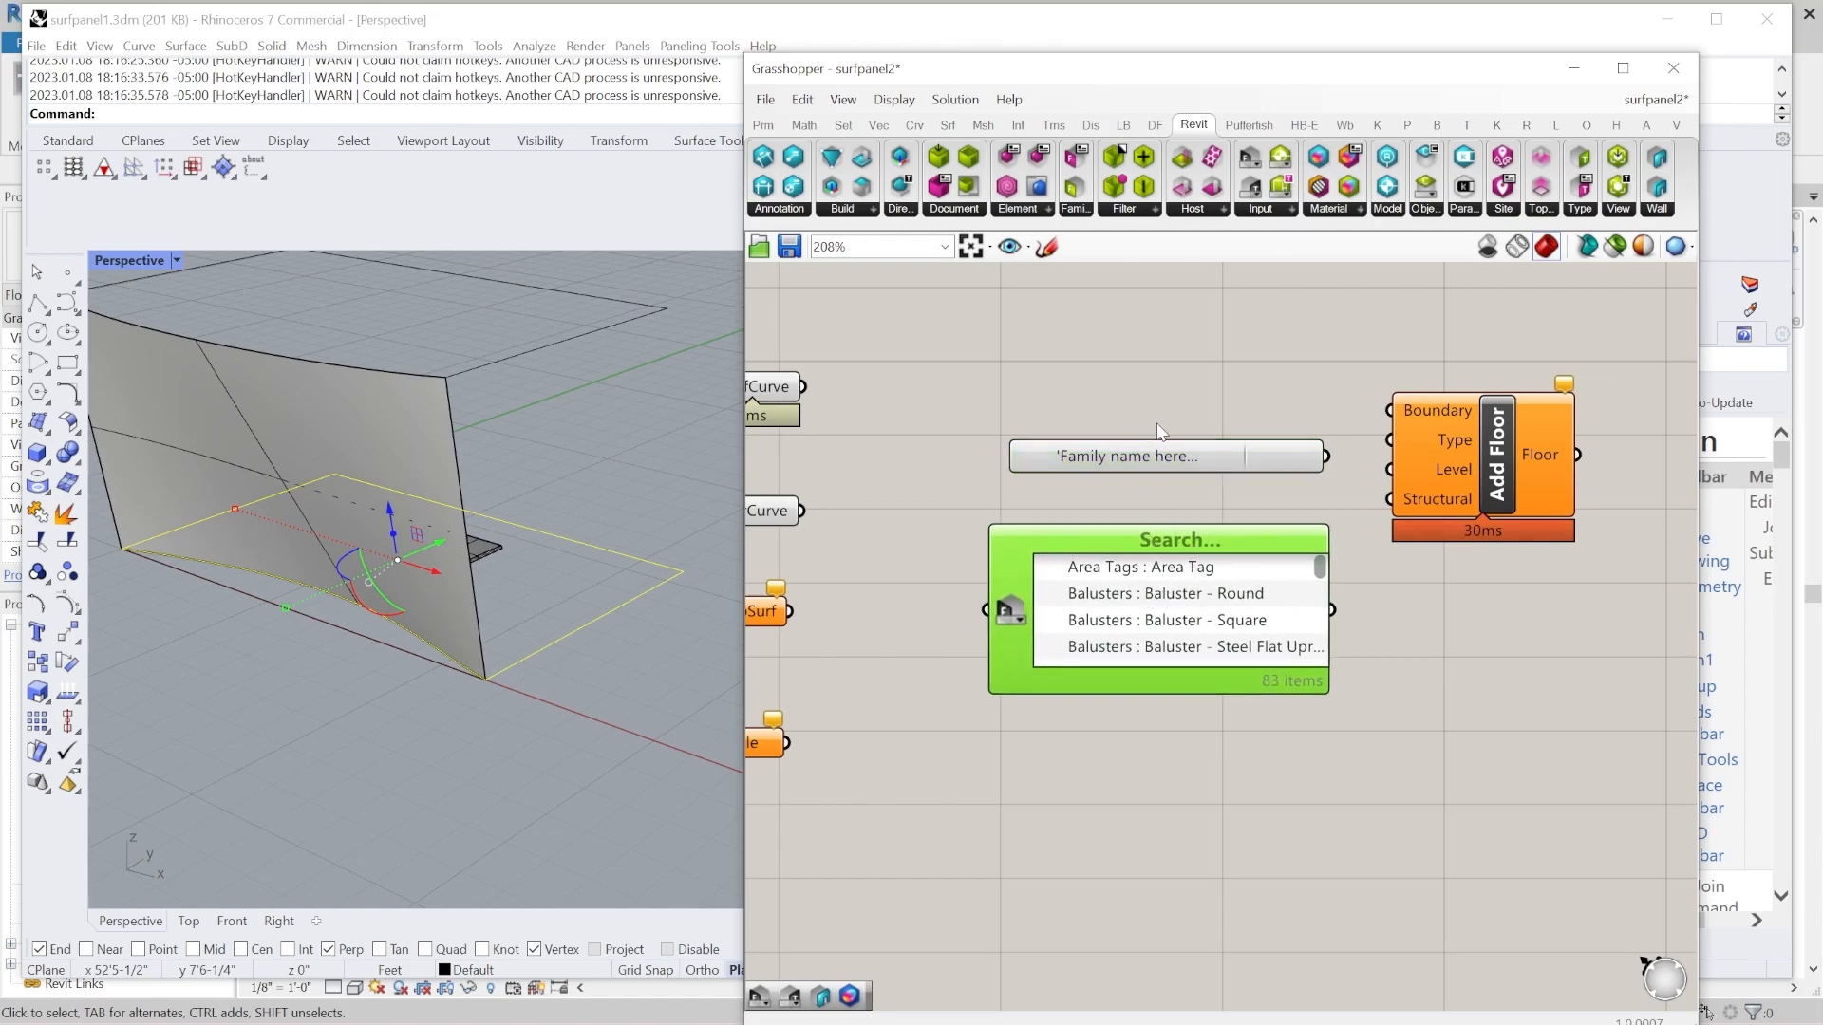
Search the Component Families Picker for floor and look through its family list for a floor family.
click(1177, 540)
text(floor)
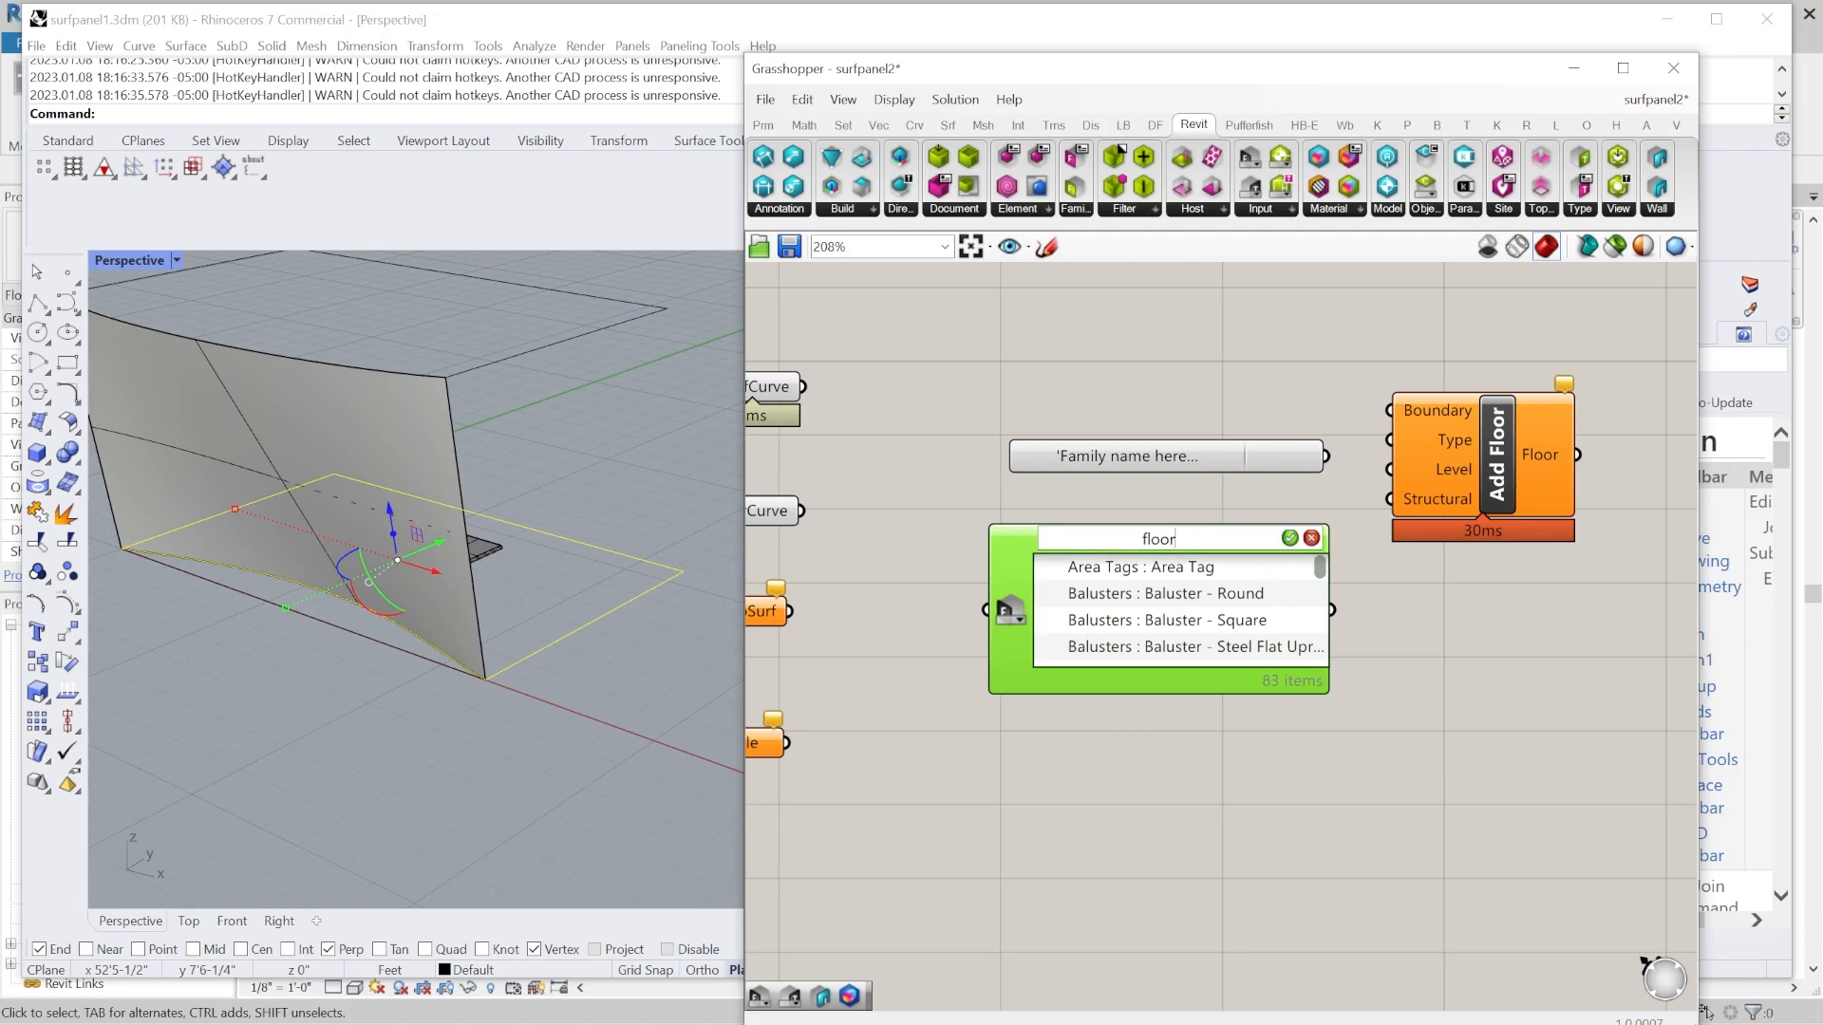
key(Return)
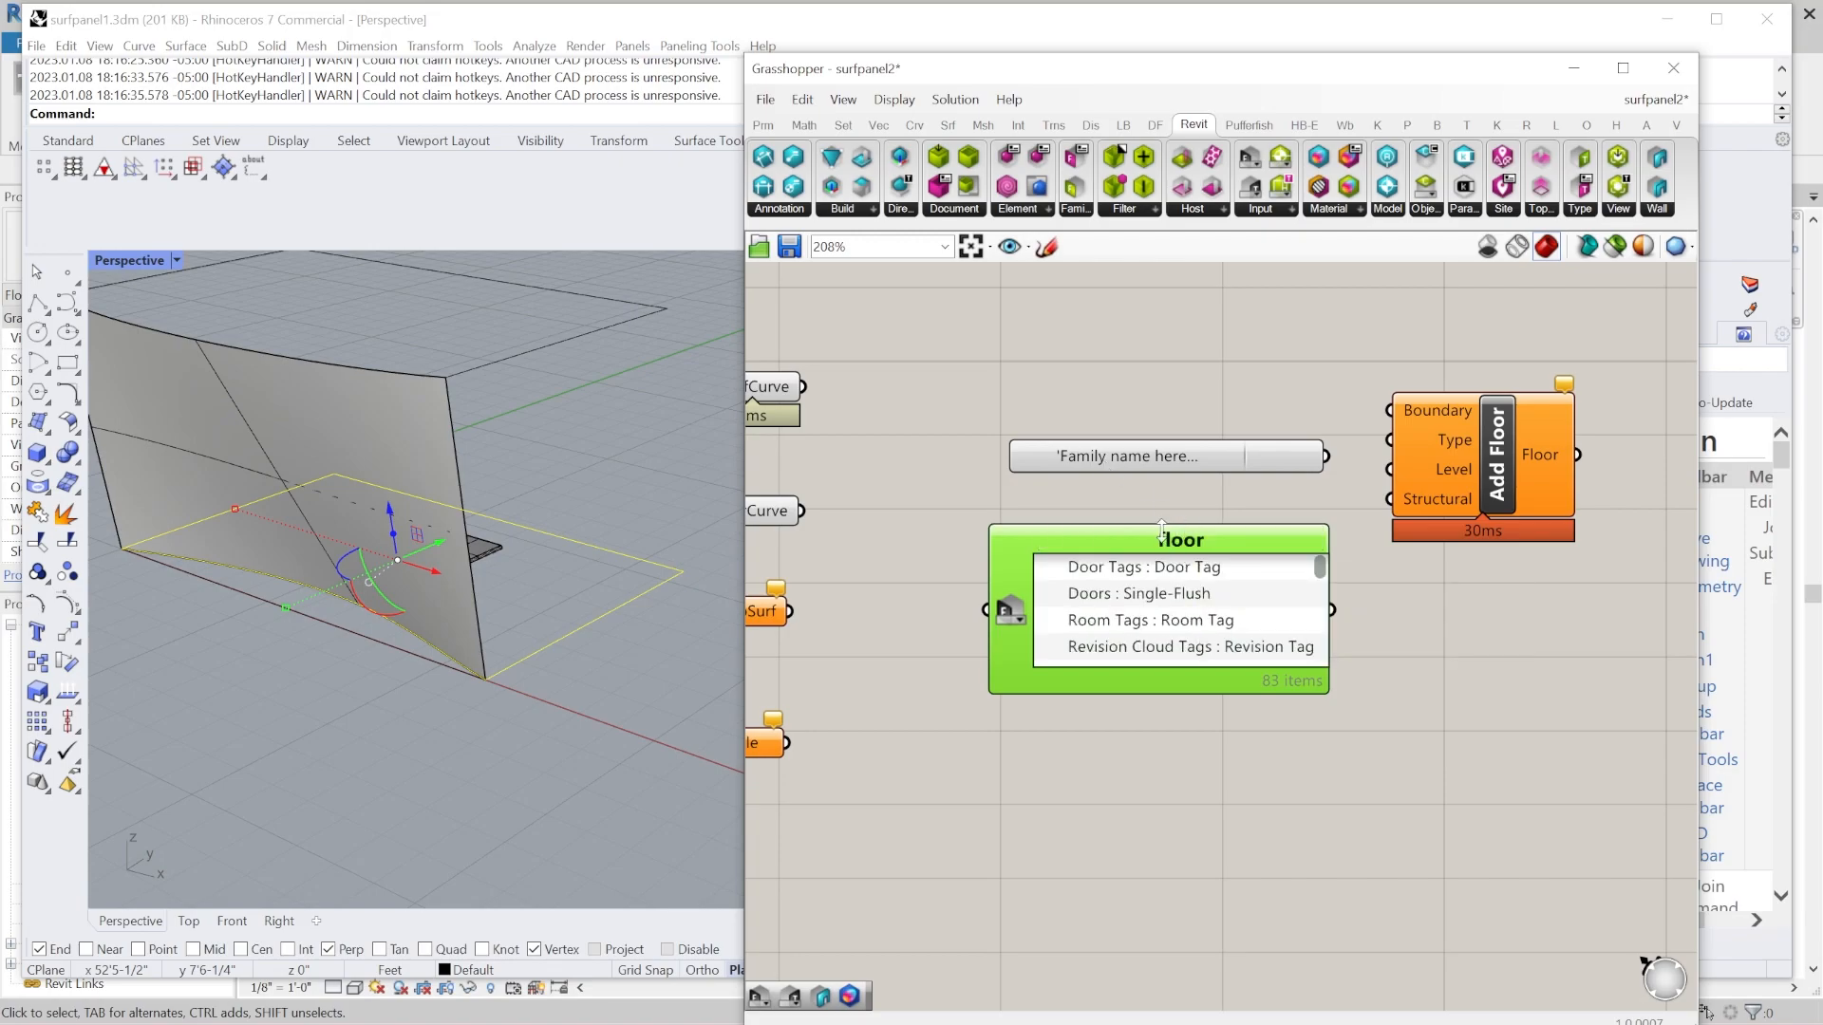
drag(1321, 568, 1325, 591)
scroll(1320, 594, up, 2)
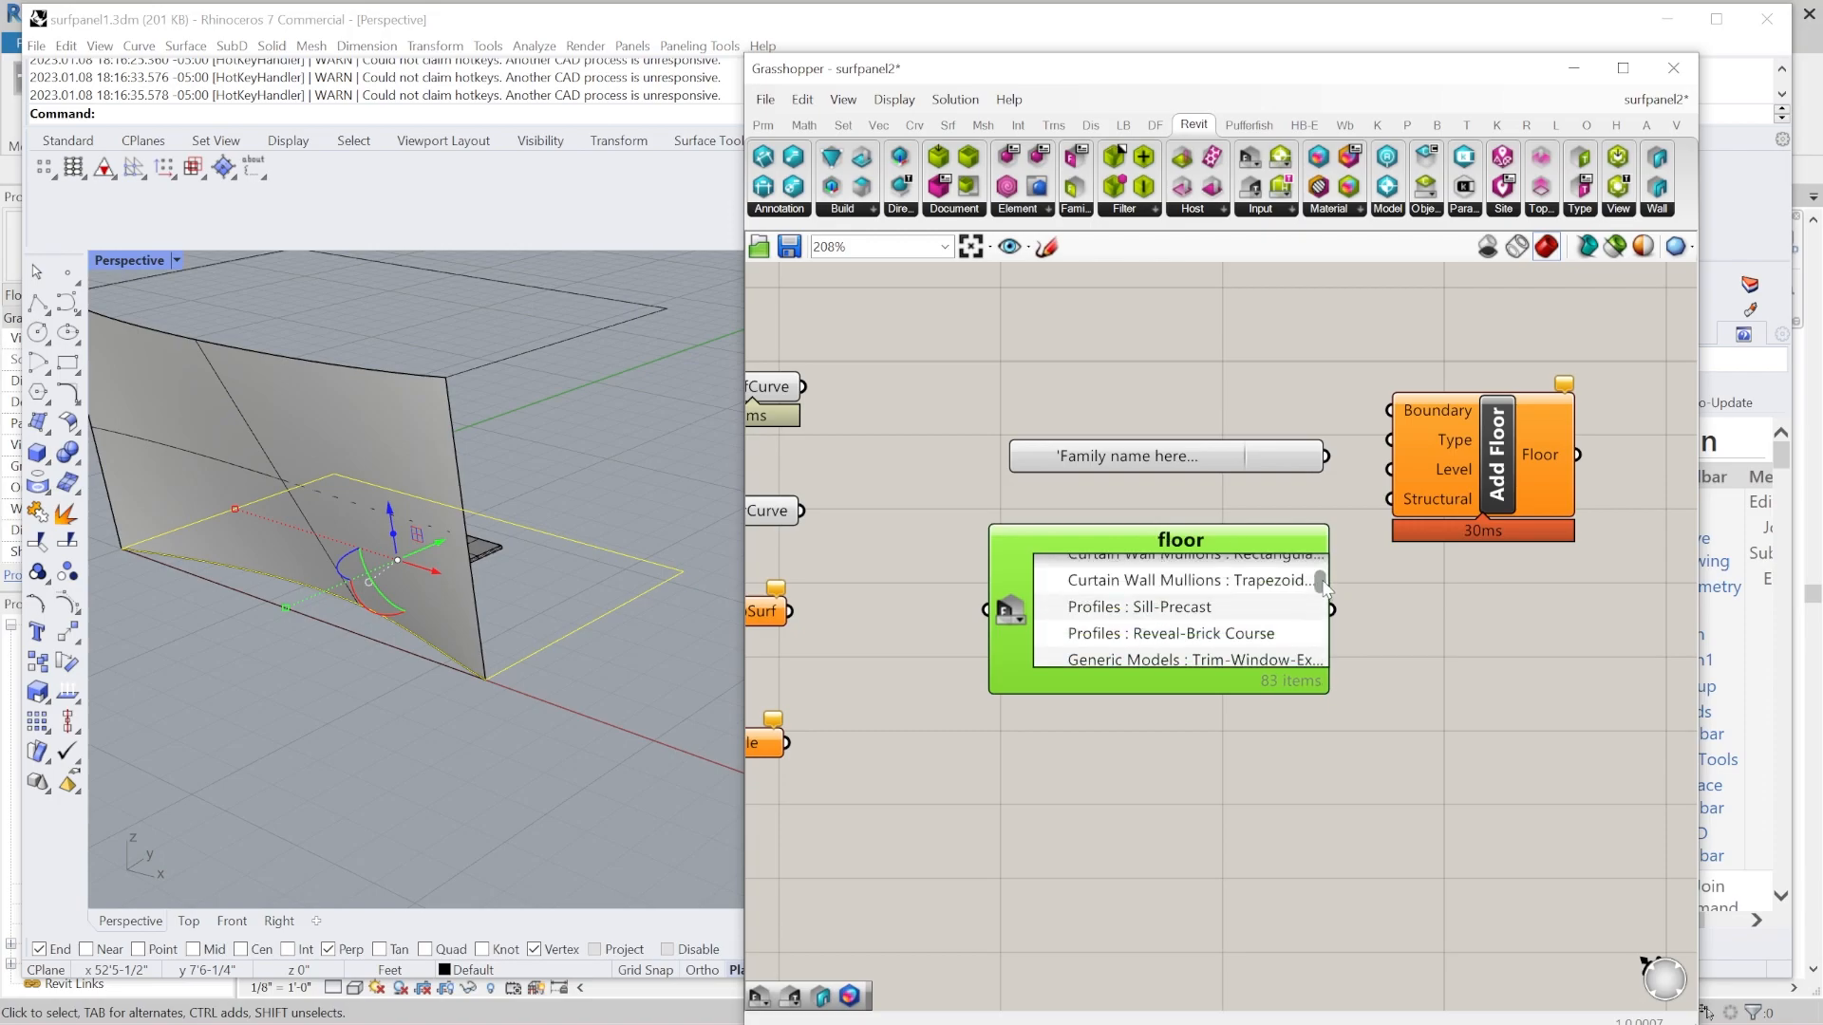
scroll(1202, 657, down, 2)
scroll(1211, 633, up, 2)
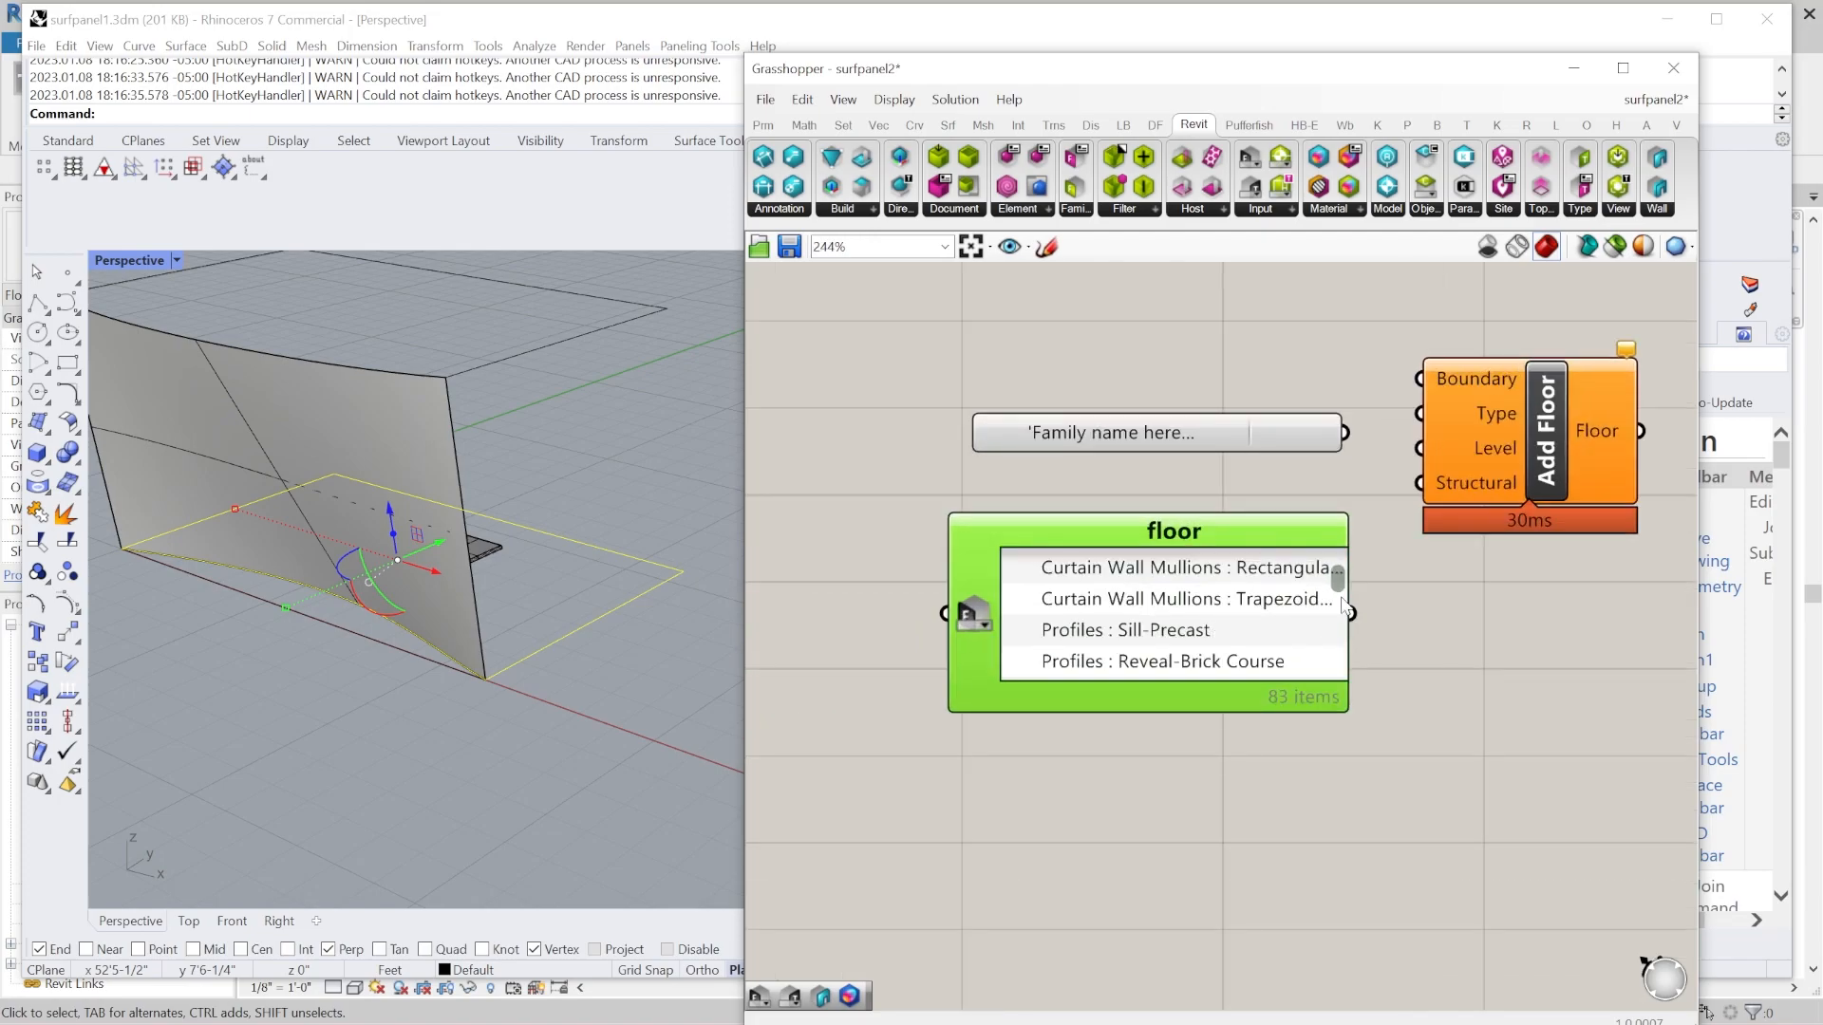
drag(1339, 582, 1344, 606)
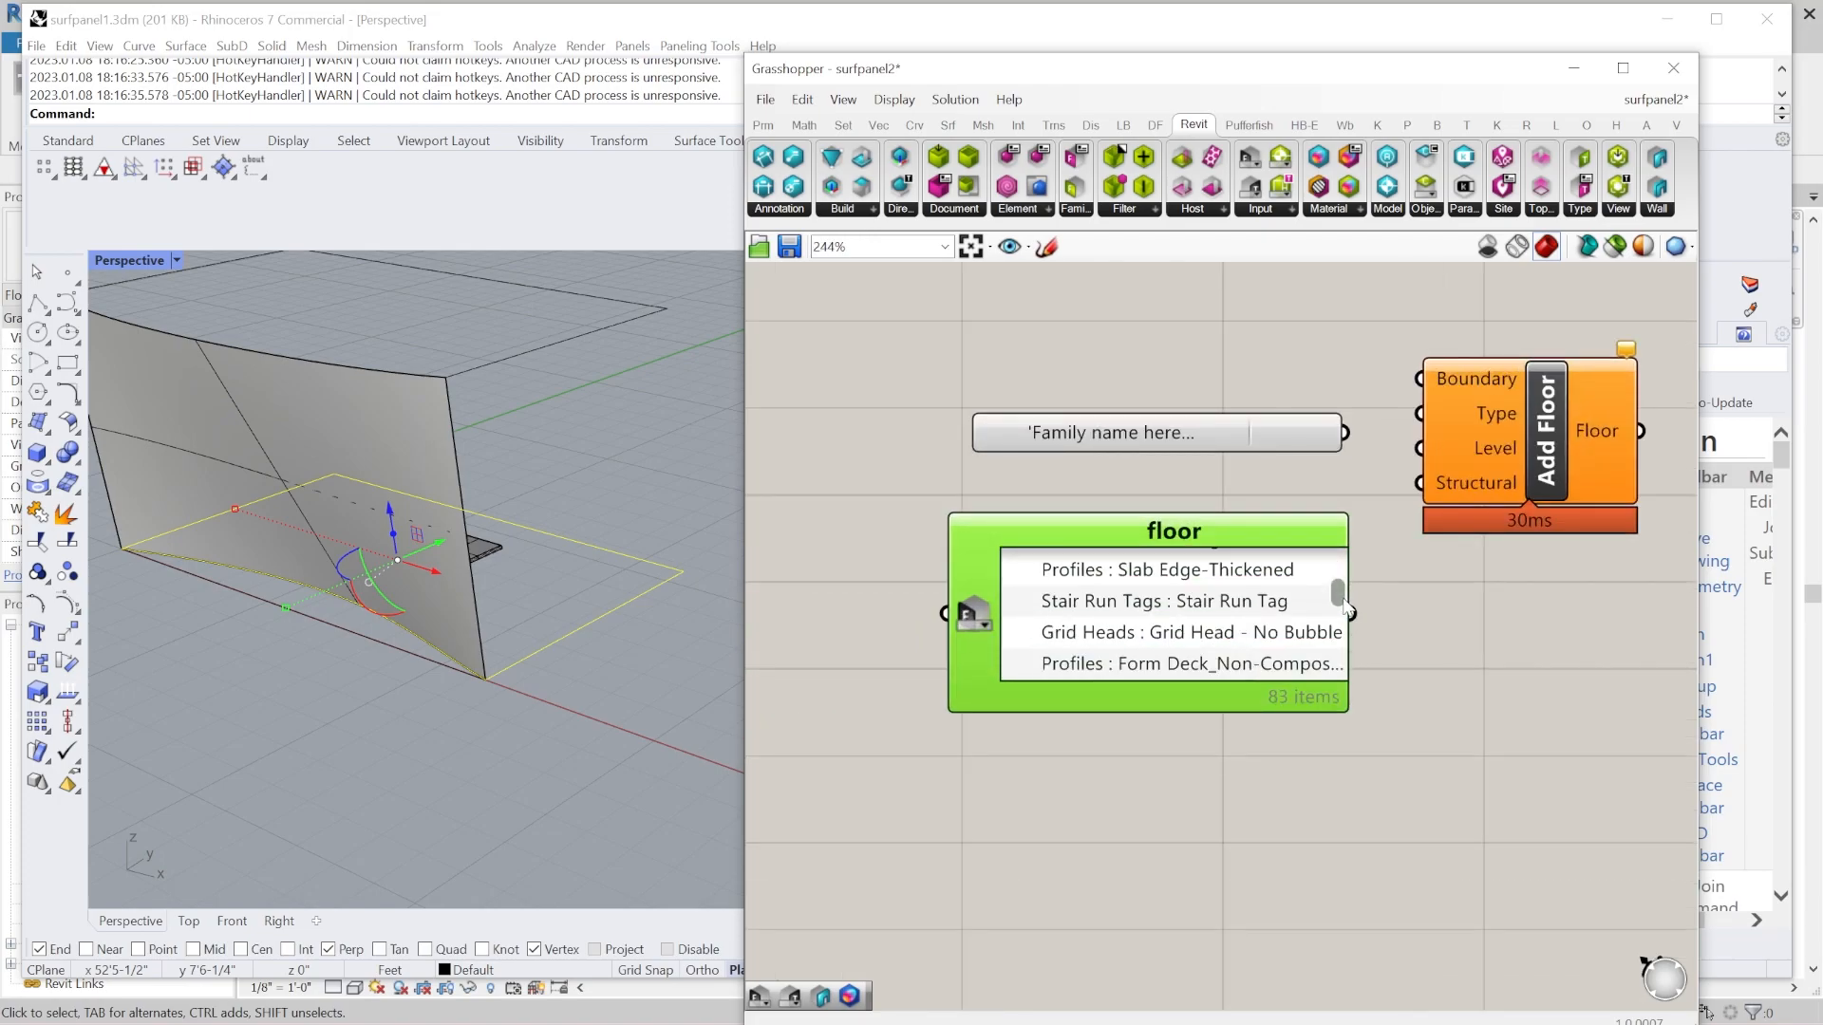
Set the family name of the Element Type Picker to Floor.
right_click(1119, 446)
click(1156, 458)
text(Floro)
key(BackSpace)
key(BackSpace)
text(or)
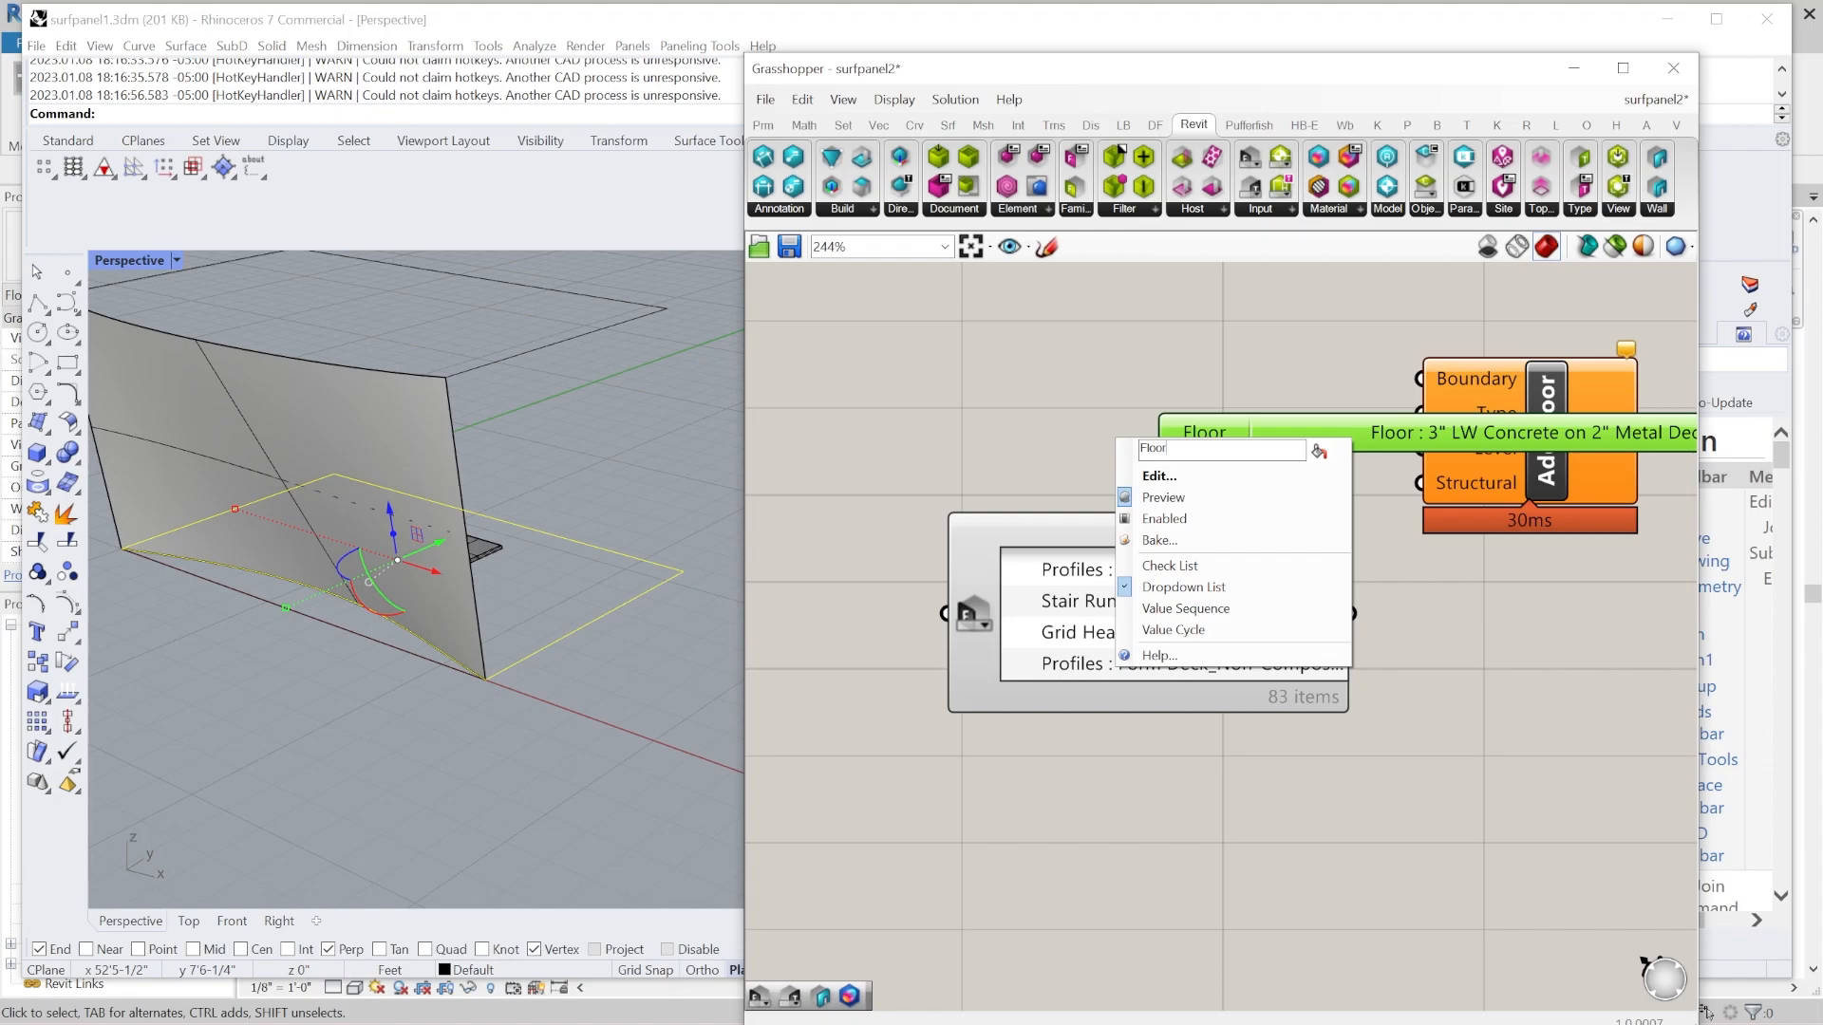
Arrange the floor type picker and the families picker between the input parameters and Add Floor so nothing overlaps.
drag(1279, 432, 804, 403)
scroll(1429, 591, down, 3)
drag(1605, 409, 1373, 628)
drag(1376, 516, 1476, 505)
right_drag(1329, 544, 1139, 551)
click(1139, 551)
scroll(1139, 551, up, 3)
drag(1119, 595, 887, 579)
scroll(1128, 459, down, 2)
scroll(1158, 443, up, 1)
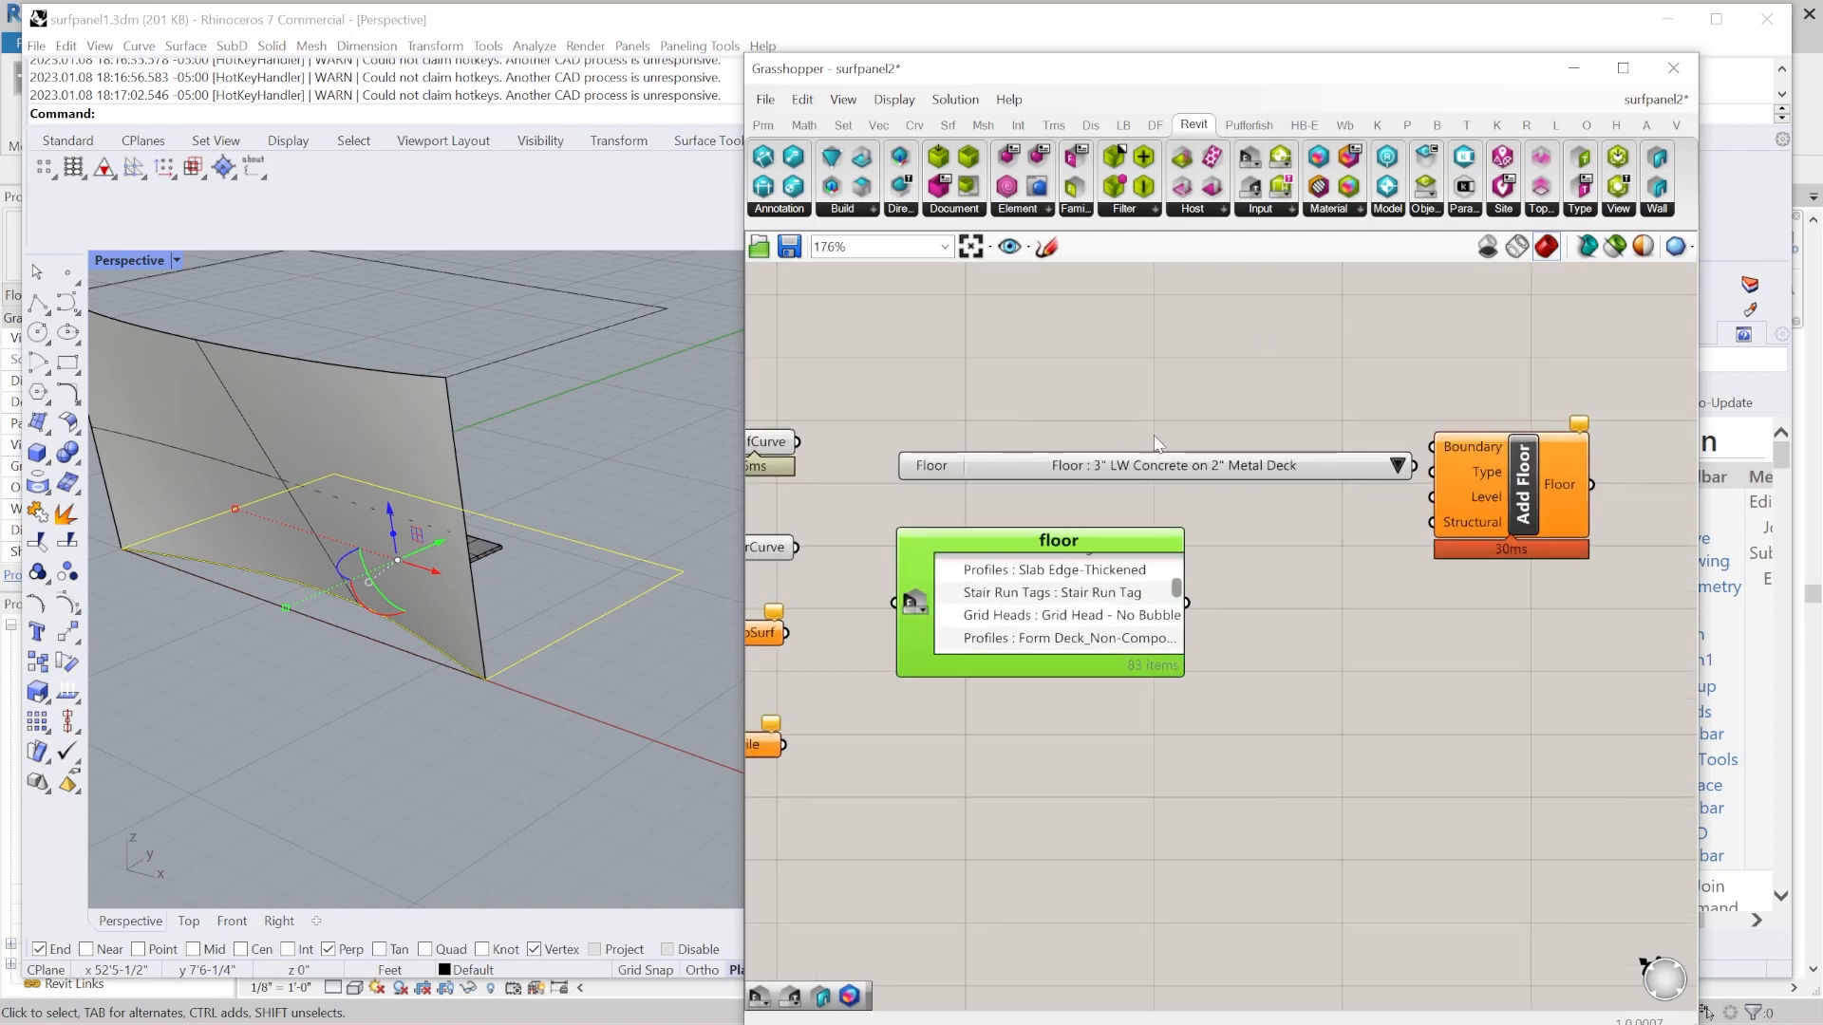
Move Add Floor farther from the type picker and connect Floor : 3" LW Concrete on 2" Metal Deck to its Type input.
click(1302, 468)
scroll(1128, 408, down, 1)
scroll(1416, 480, up, 1)
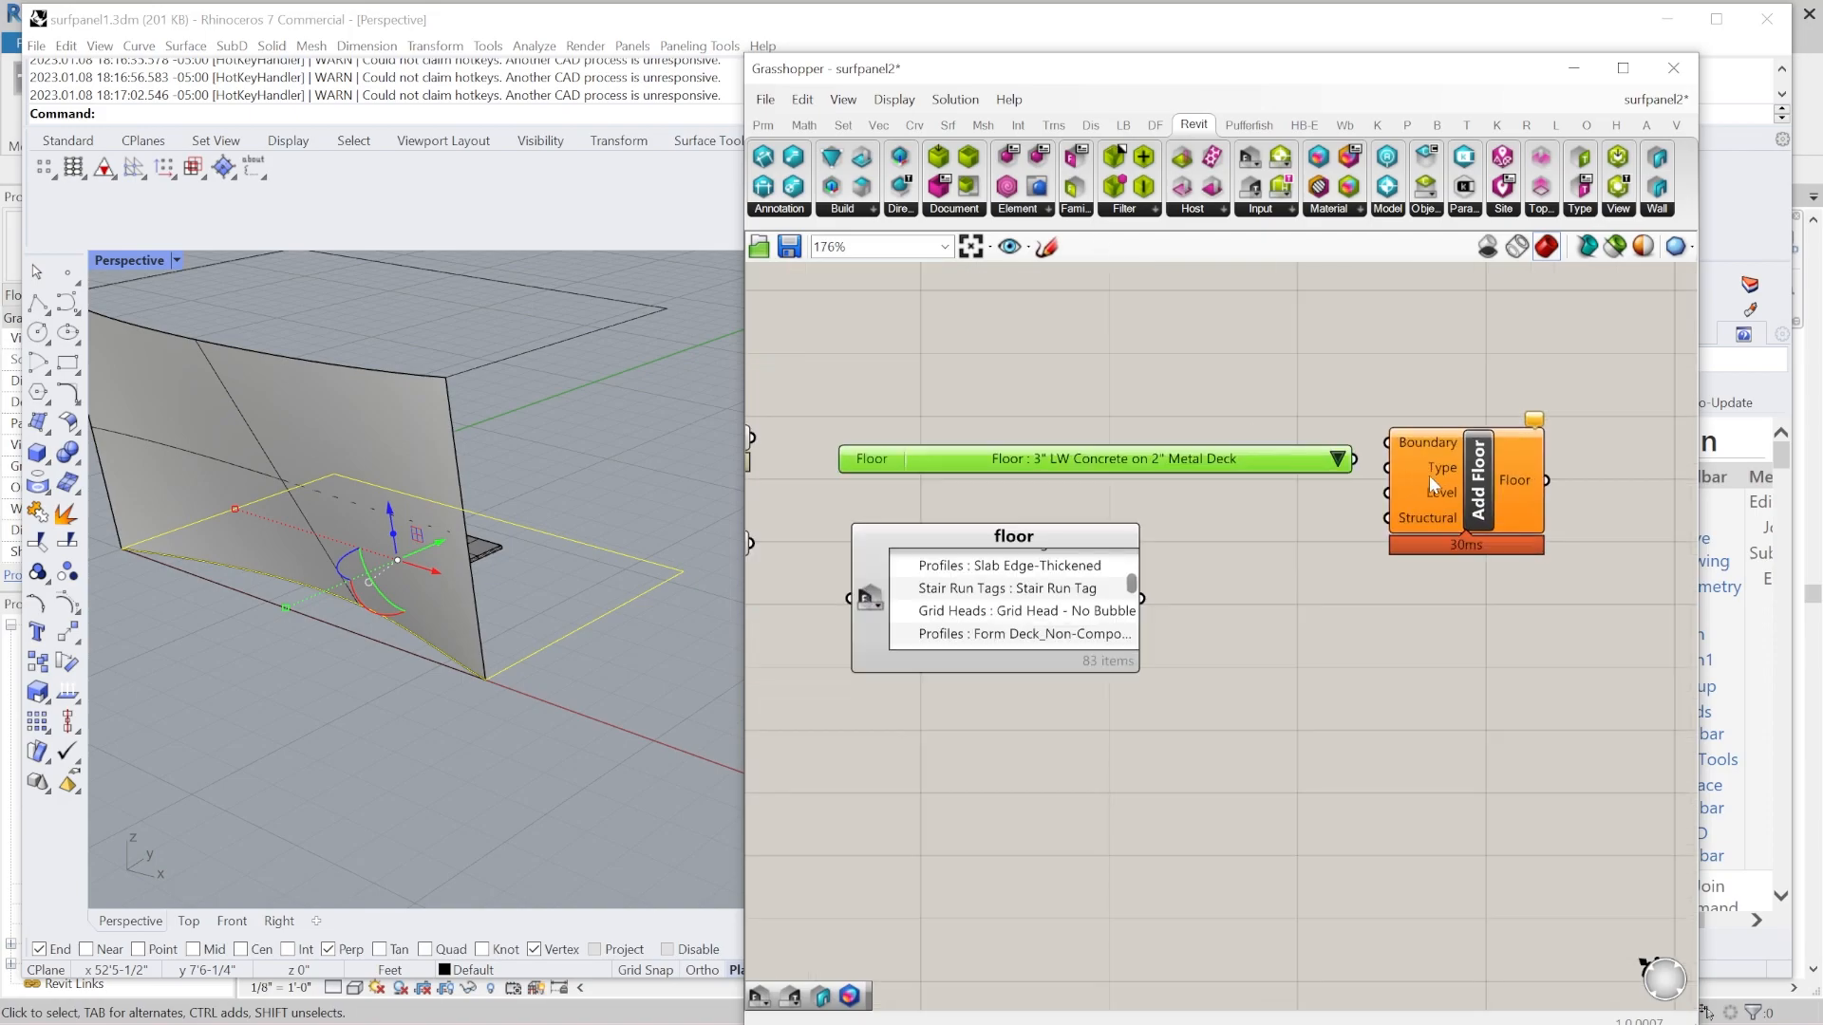
drag(1487, 491, 1565, 492)
drag(1359, 457, 1471, 472)
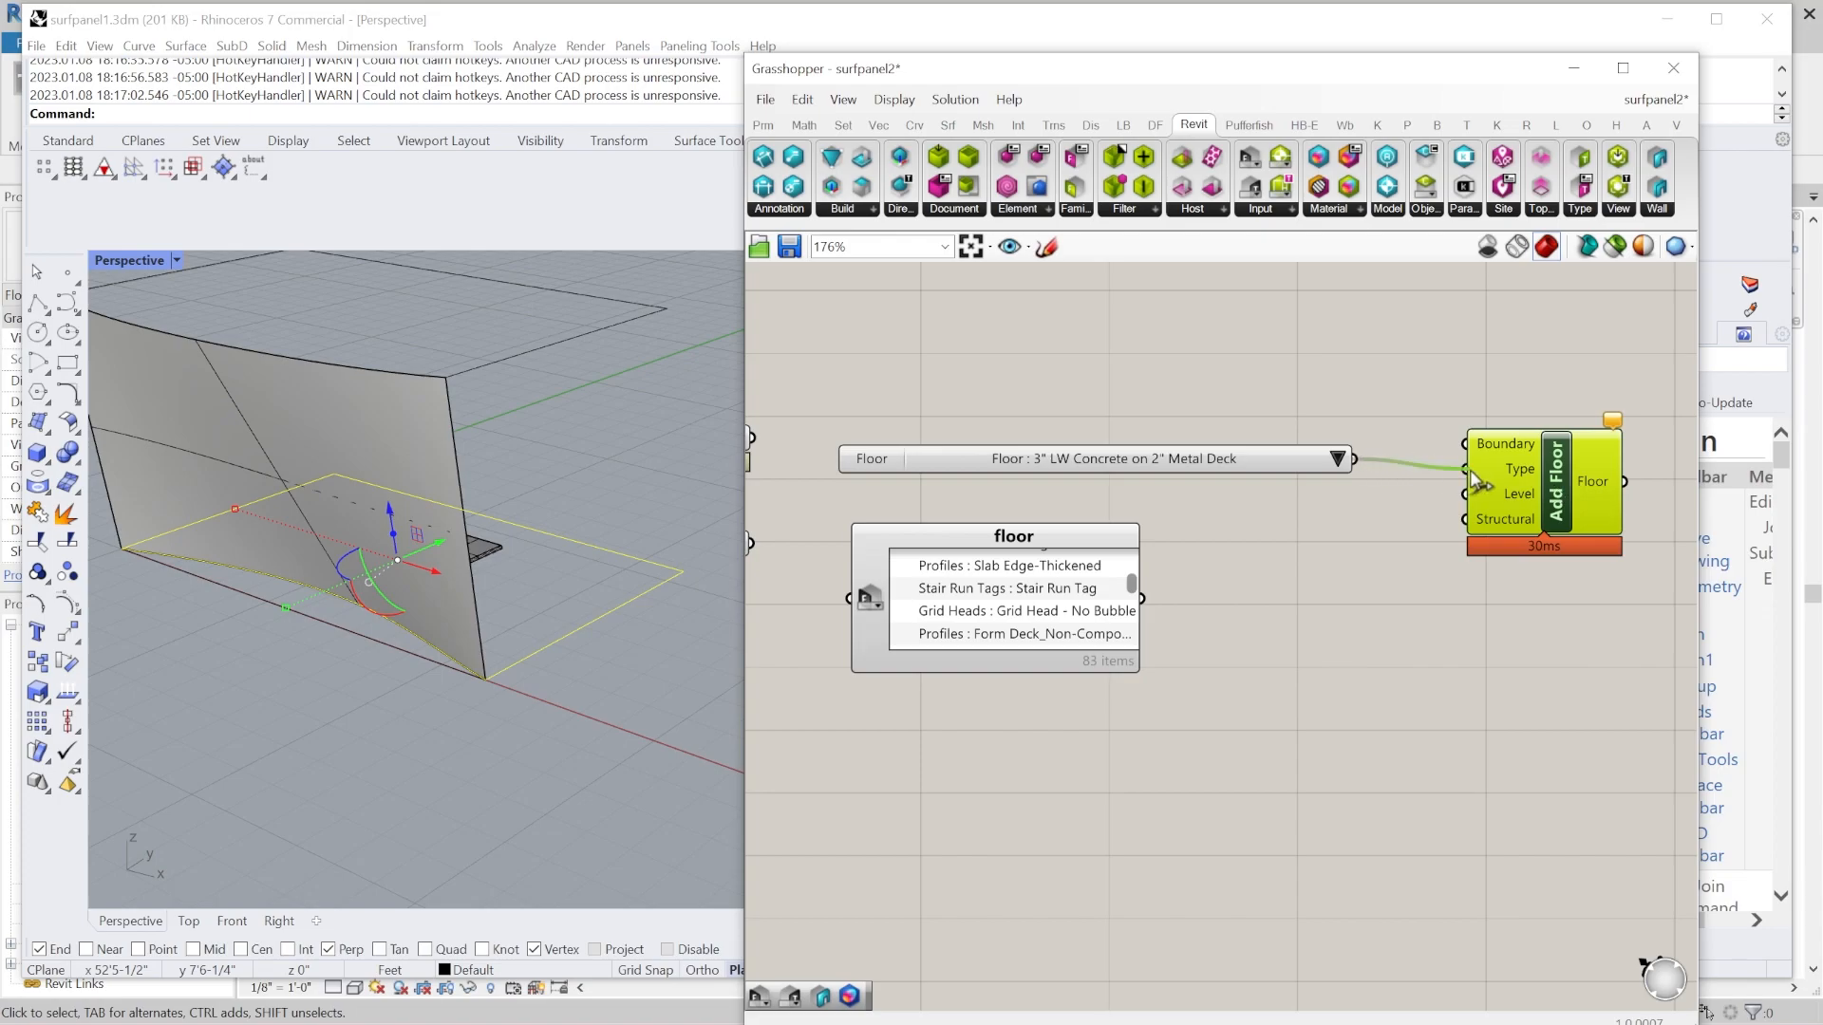
Connect FloorCurve to the Boundary input of Add Floor and move the BrepSurf and Tile parameters farther below it.
scroll(1481, 489, down, 2)
scroll(963, 472, up, 2)
scroll(965, 454, down, 1)
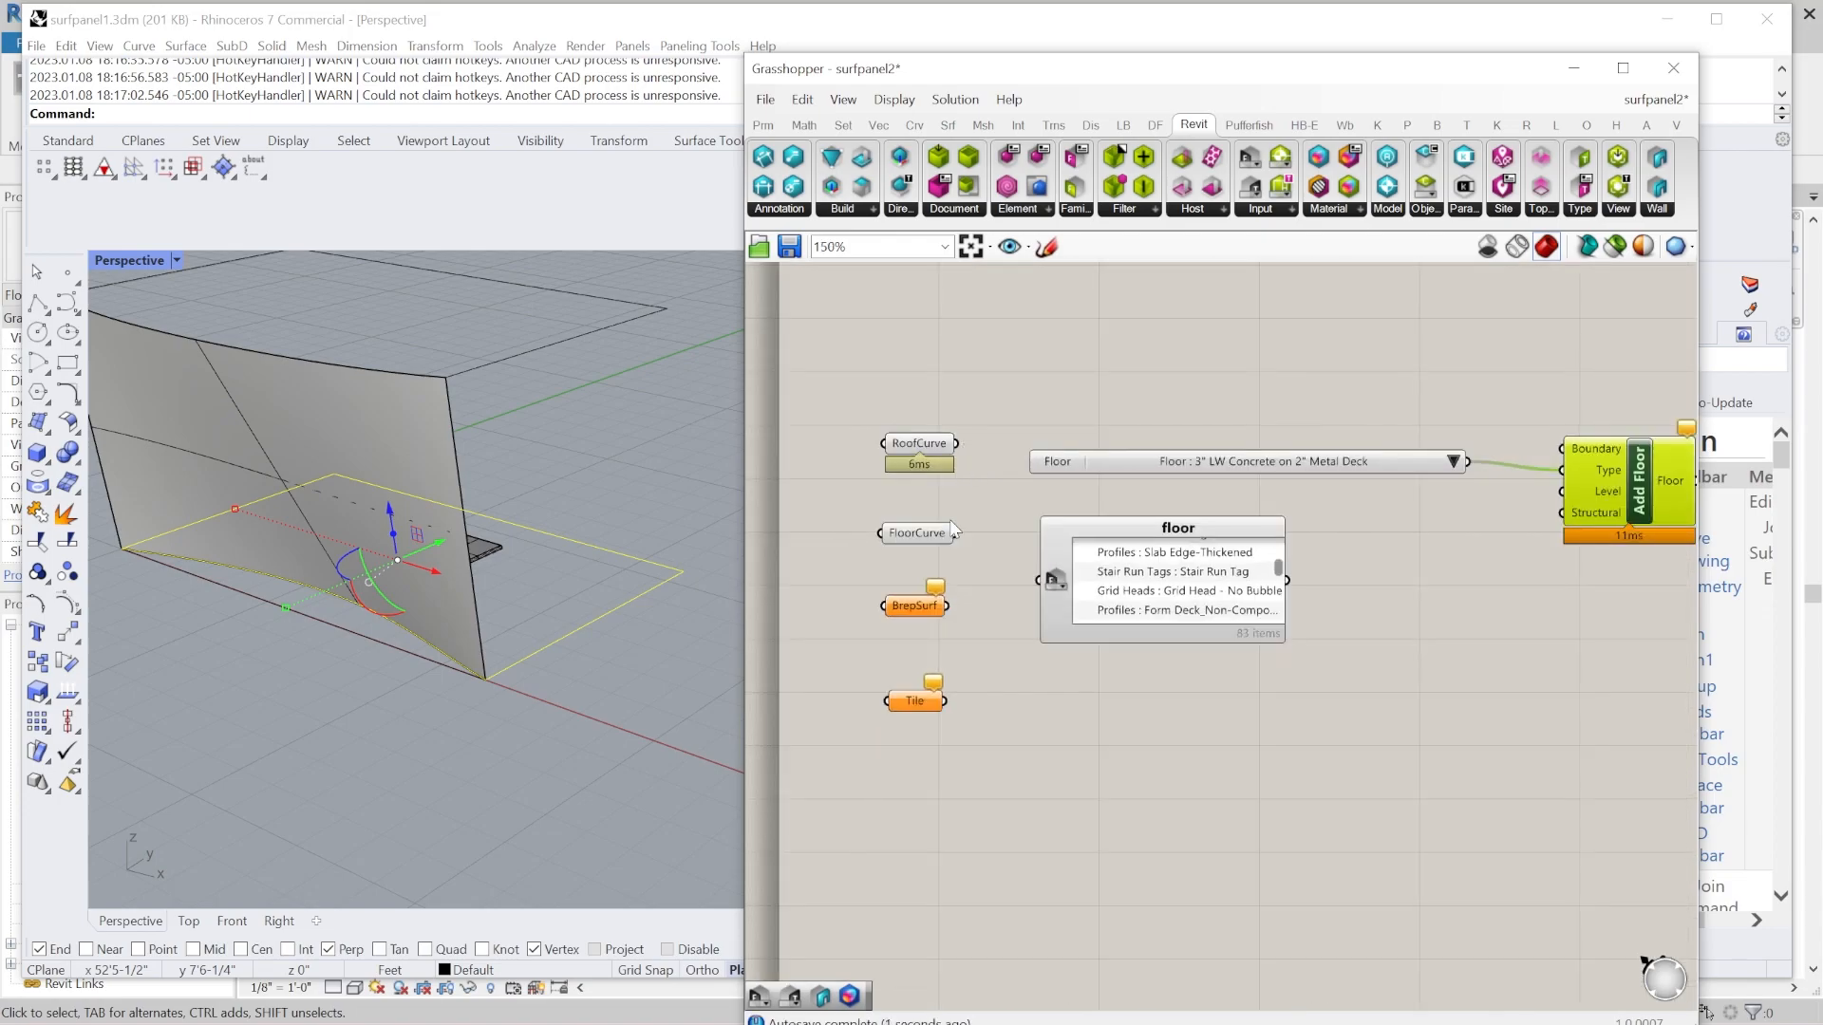
drag(957, 532, 1574, 454)
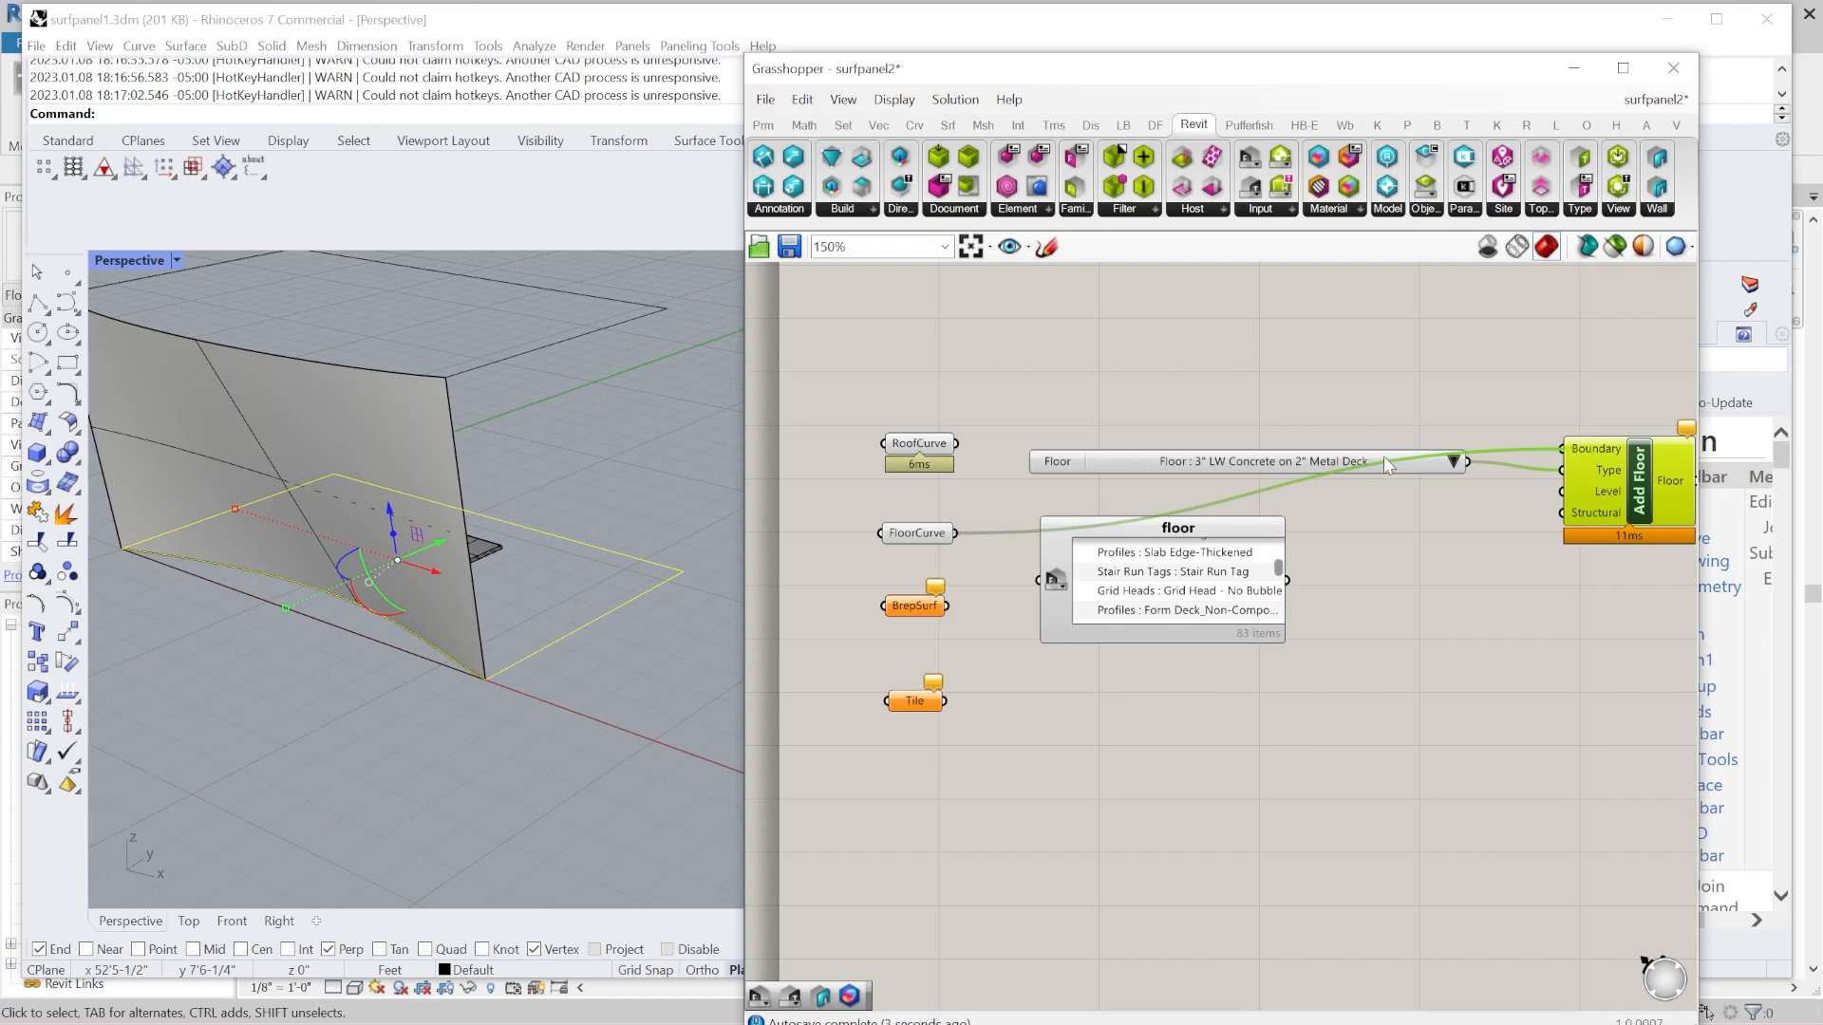
scroll(1020, 506, down, 2)
drag(989, 559, 939, 748)
Move the Rhino window out of the way and switch to Revit's {3D} view.
drag(696, 25, 639, 770)
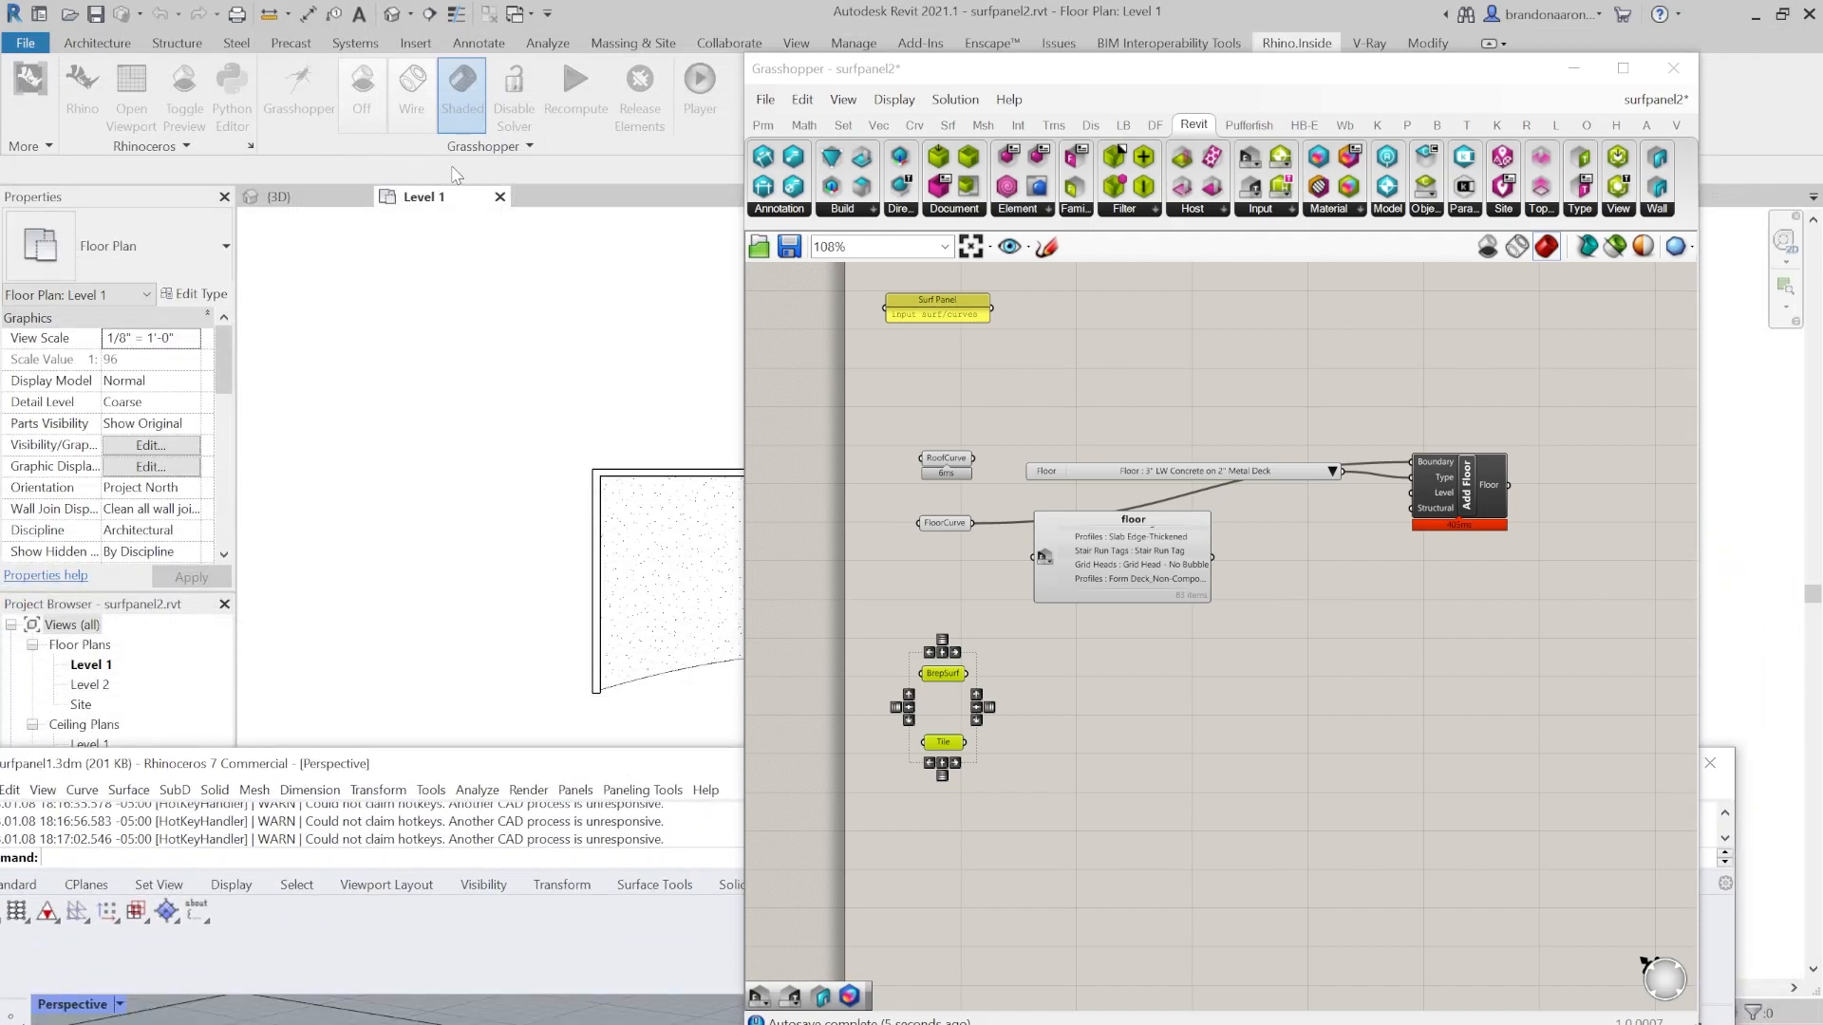
click(331, 197)
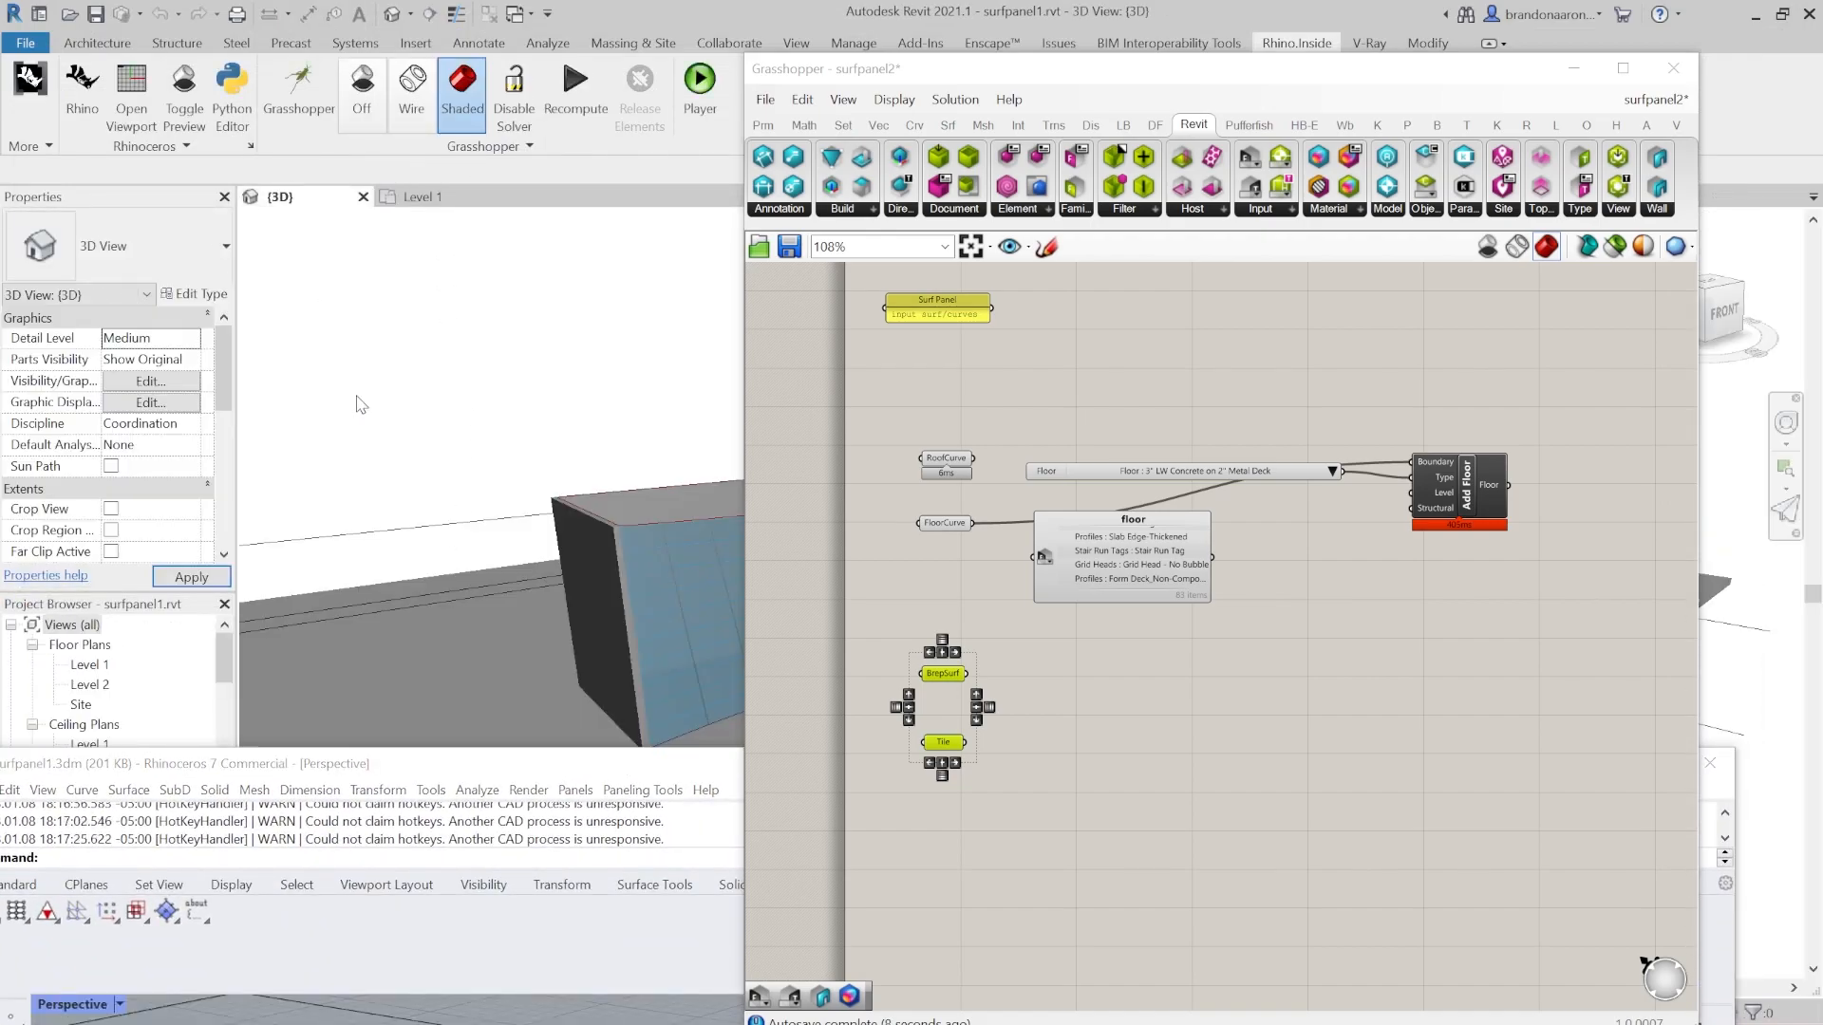
Open the default 3D view of surfpanel2.rvt in Revit and close the old project's {3D} view.
scroll(509, 395, down, 2)
middle_drag(528, 591, 510, 481)
scroll(511, 480, down, 2)
scroll(653, 348, down, 1)
shift+middle_drag(650, 339, 676, 442)
click(413, 195)
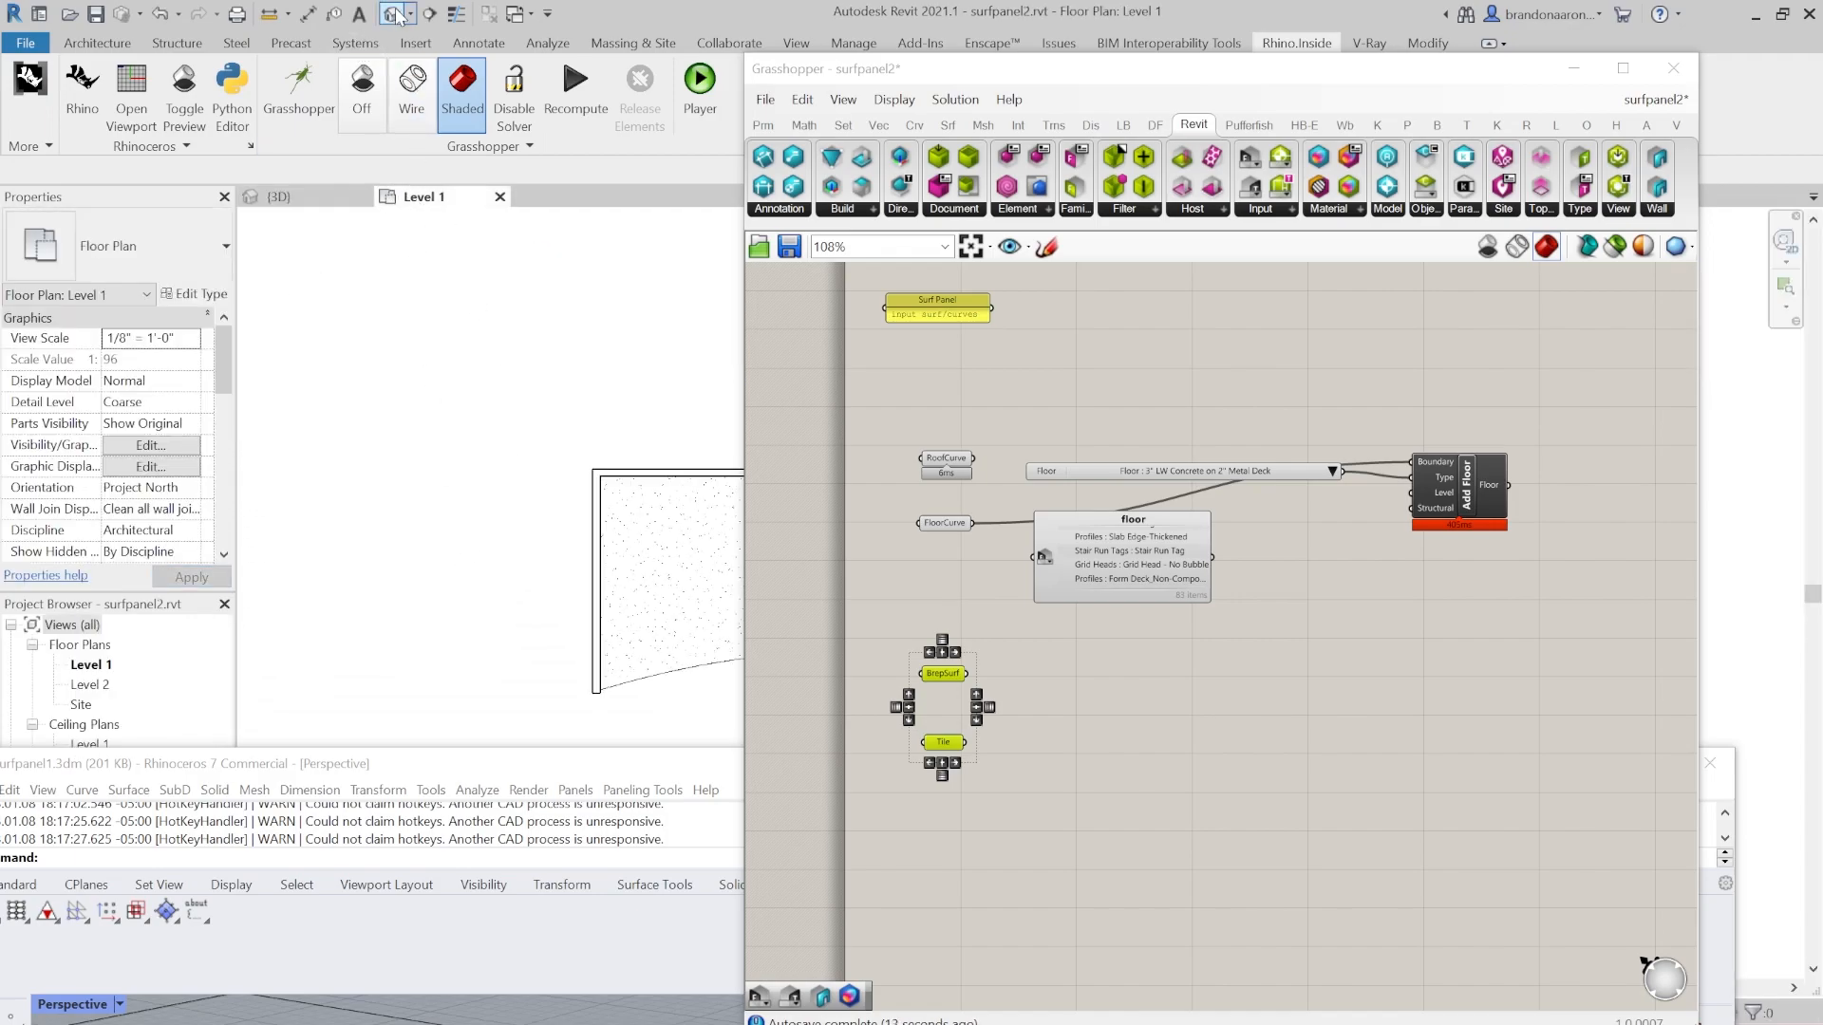
click(361, 197)
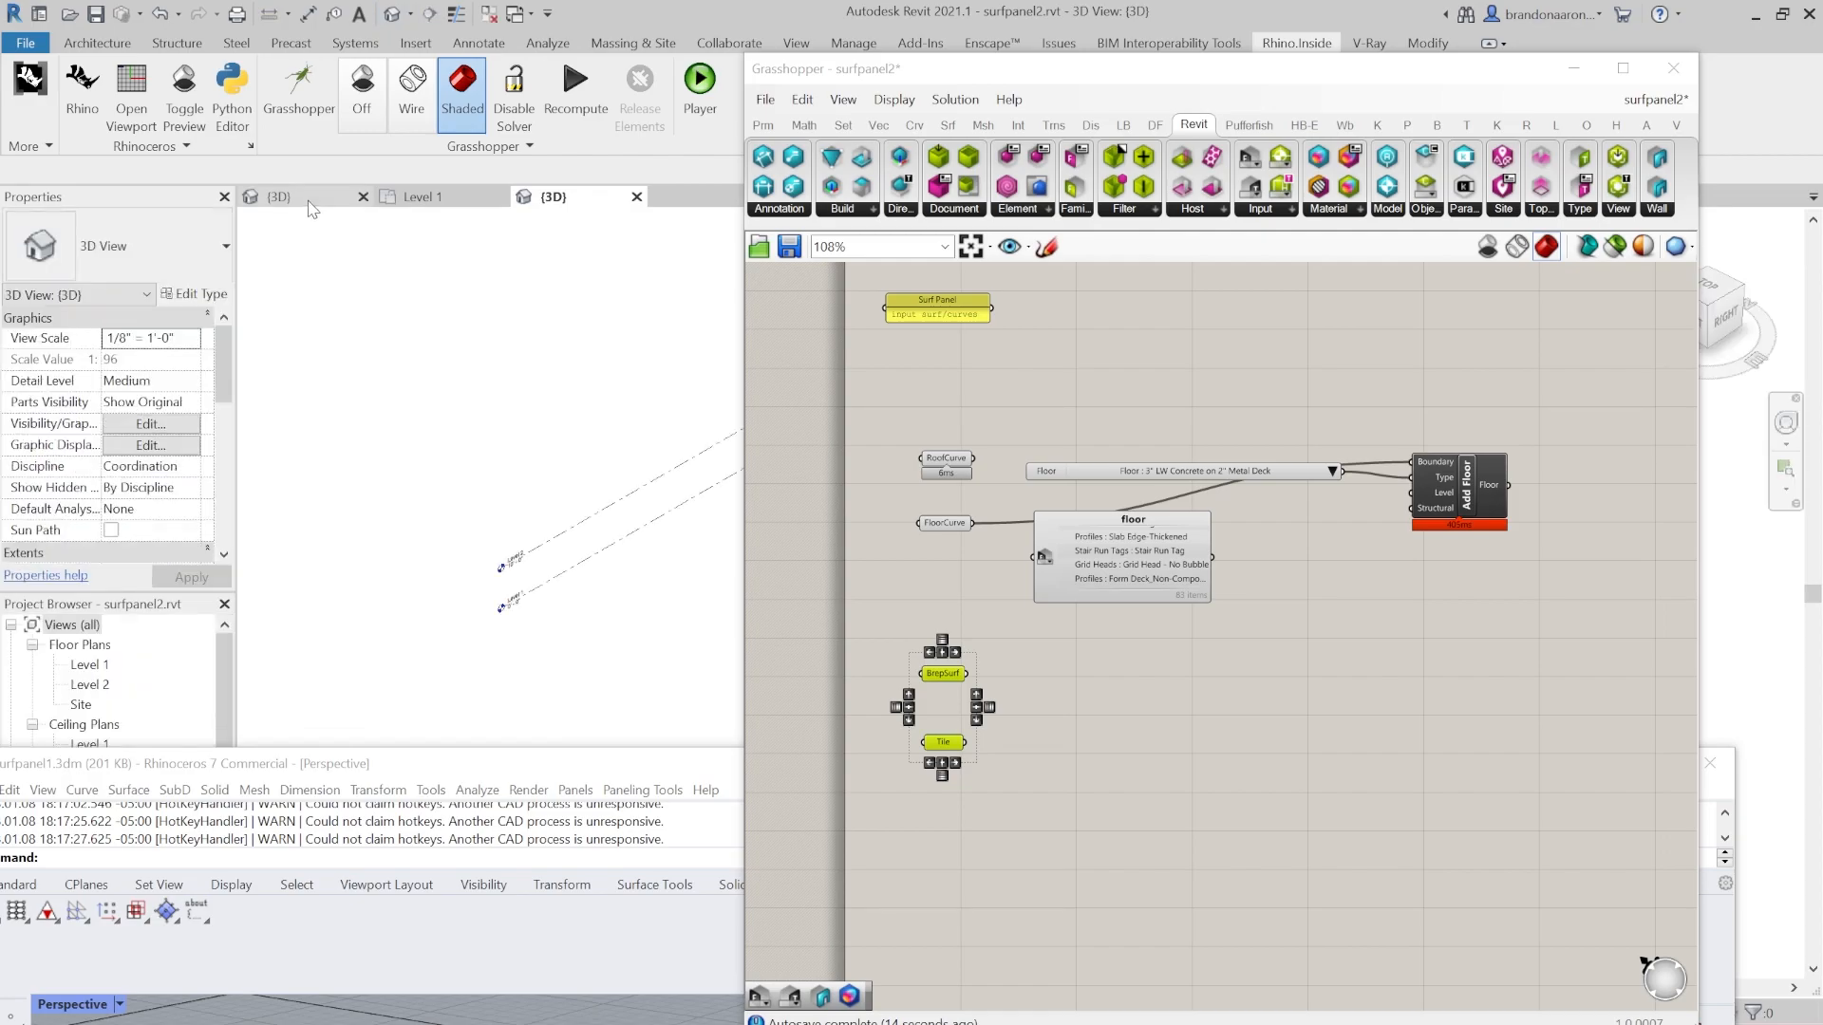
click(363, 196)
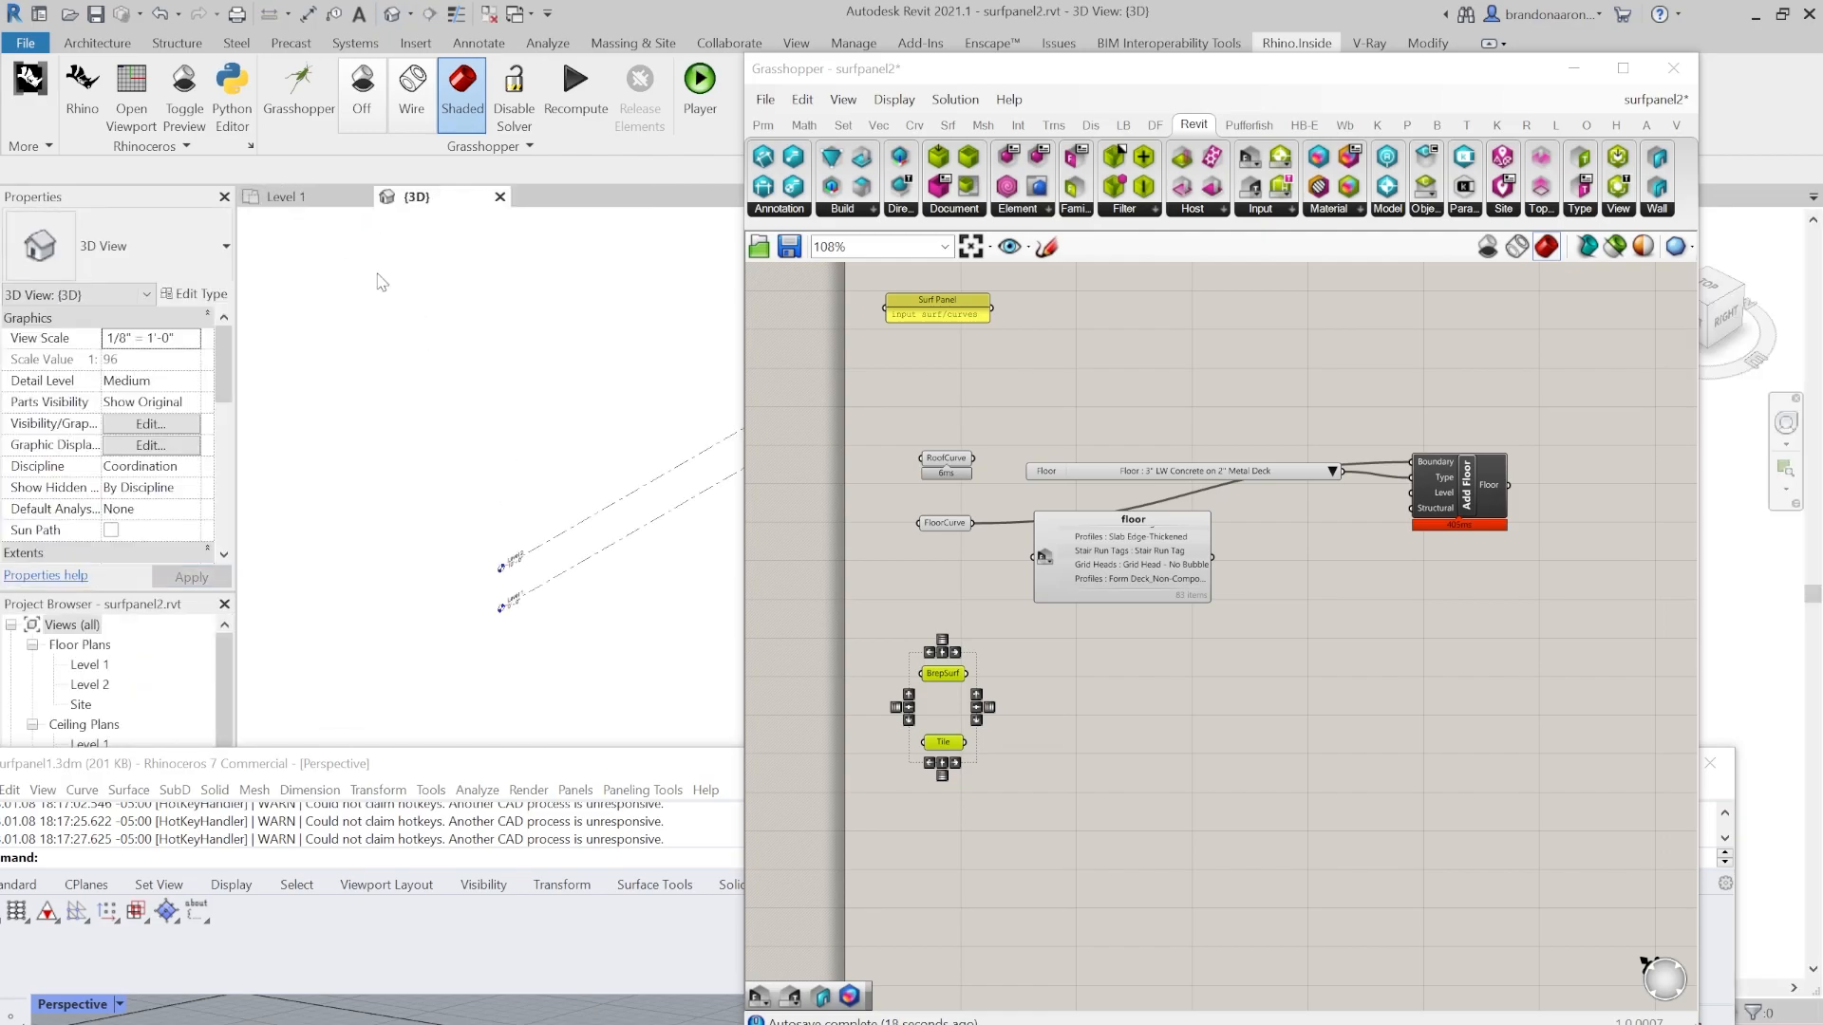
Move the Grasshopper window clear of Revit's {3D} view and select the floor there to inspect its properties.
drag(945, 68, 1275, 110)
scroll(750, 579, up, 5)
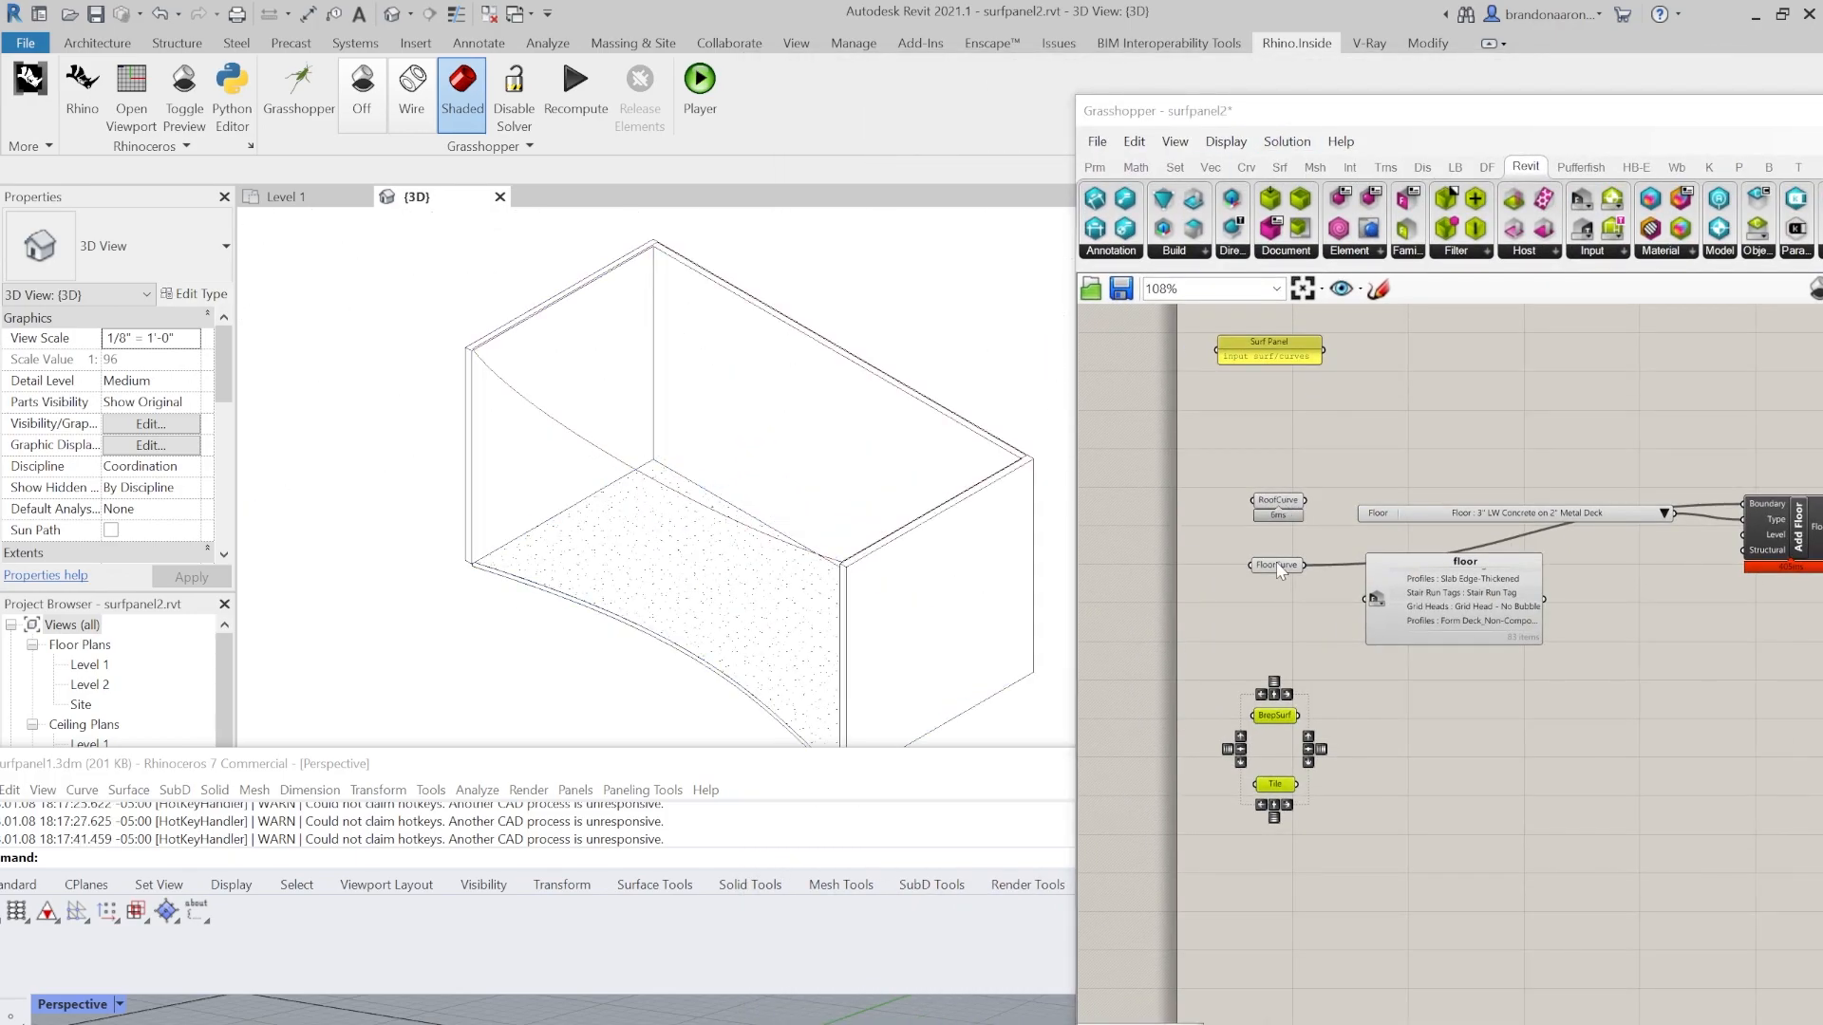
scroll(1333, 537, up, 5)
scroll(1295, 506, down, 4)
scroll(1245, 863, up, 4)
click(1353, 783)
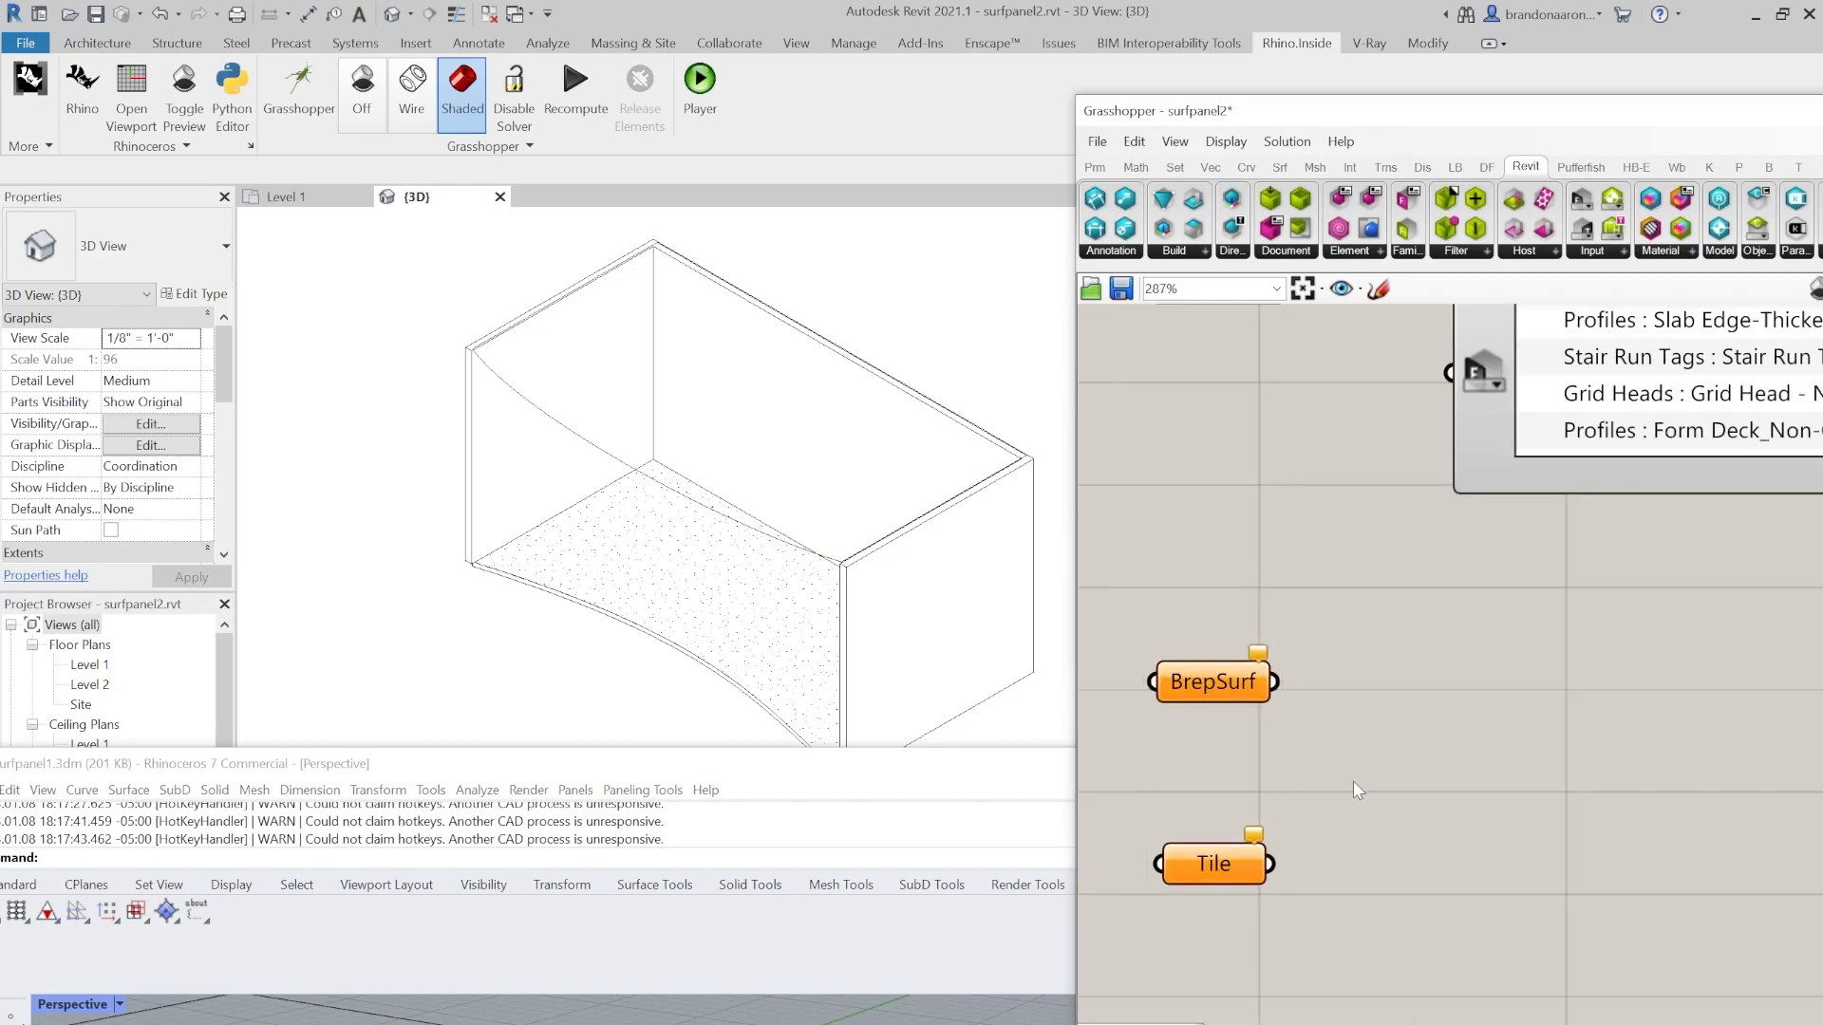
click(1222, 702)
scroll(717, 518, down, 5)
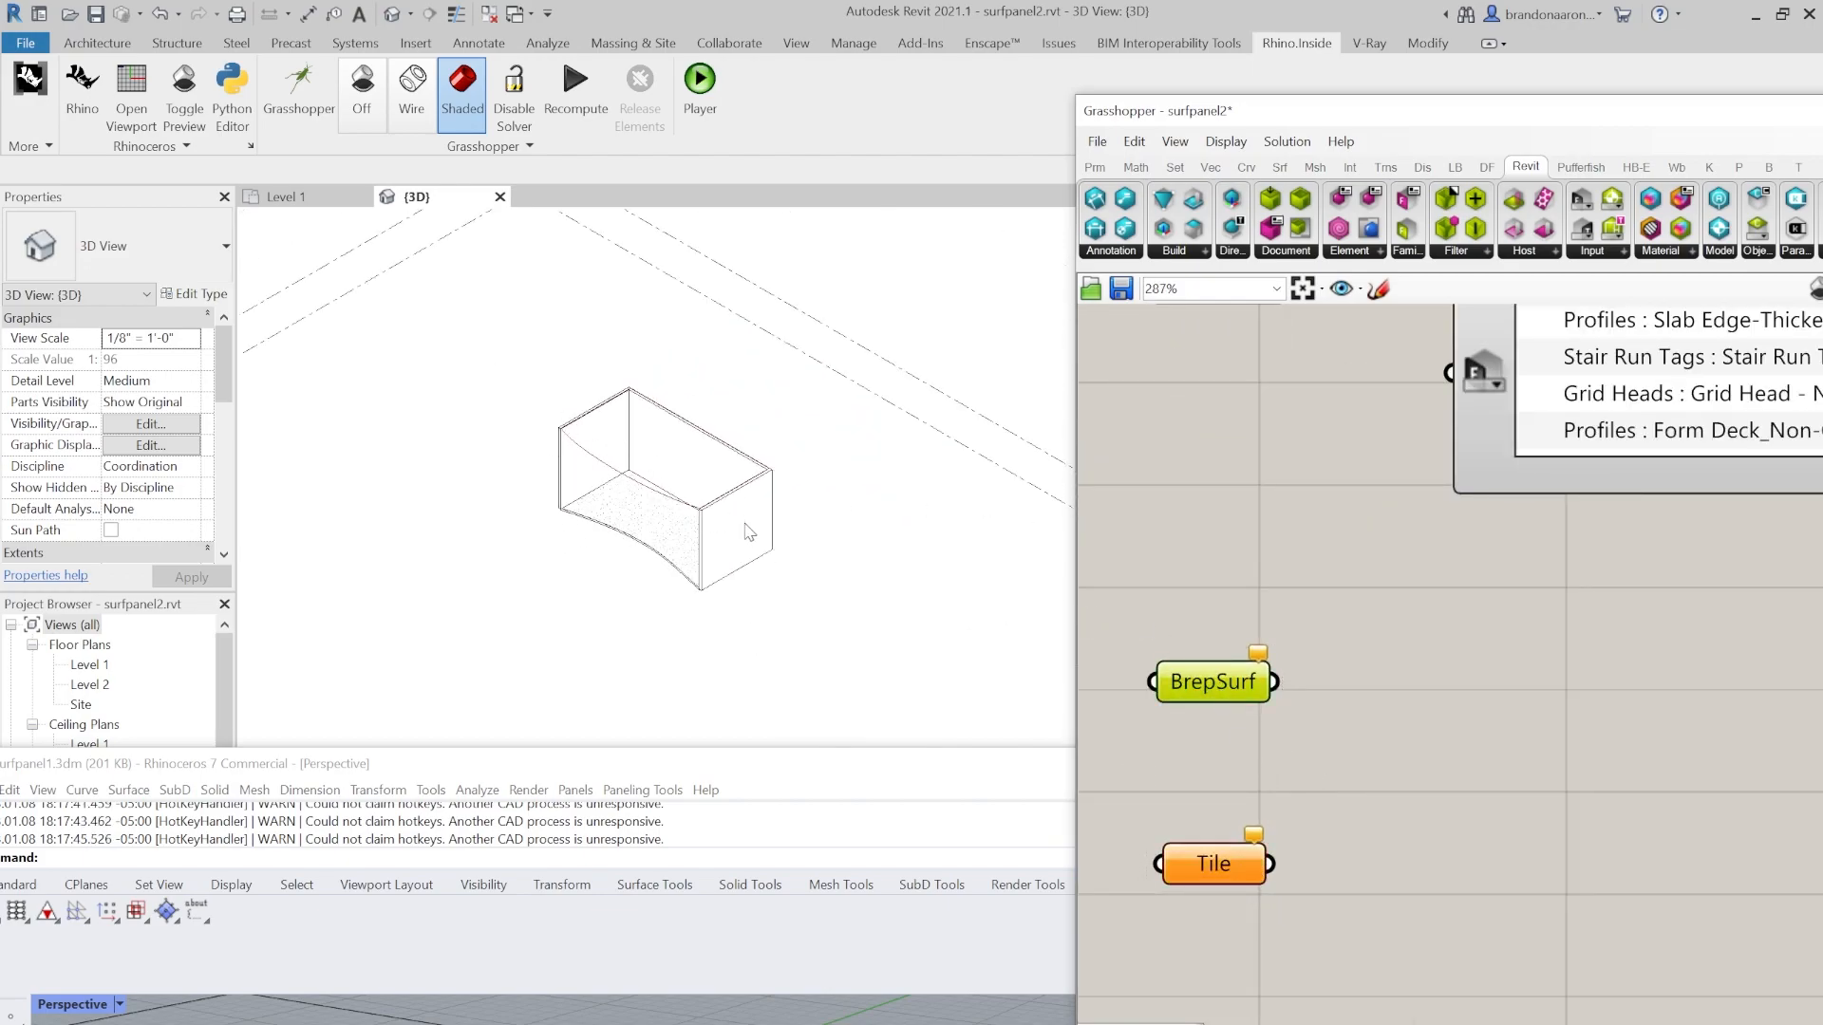
click(667, 567)
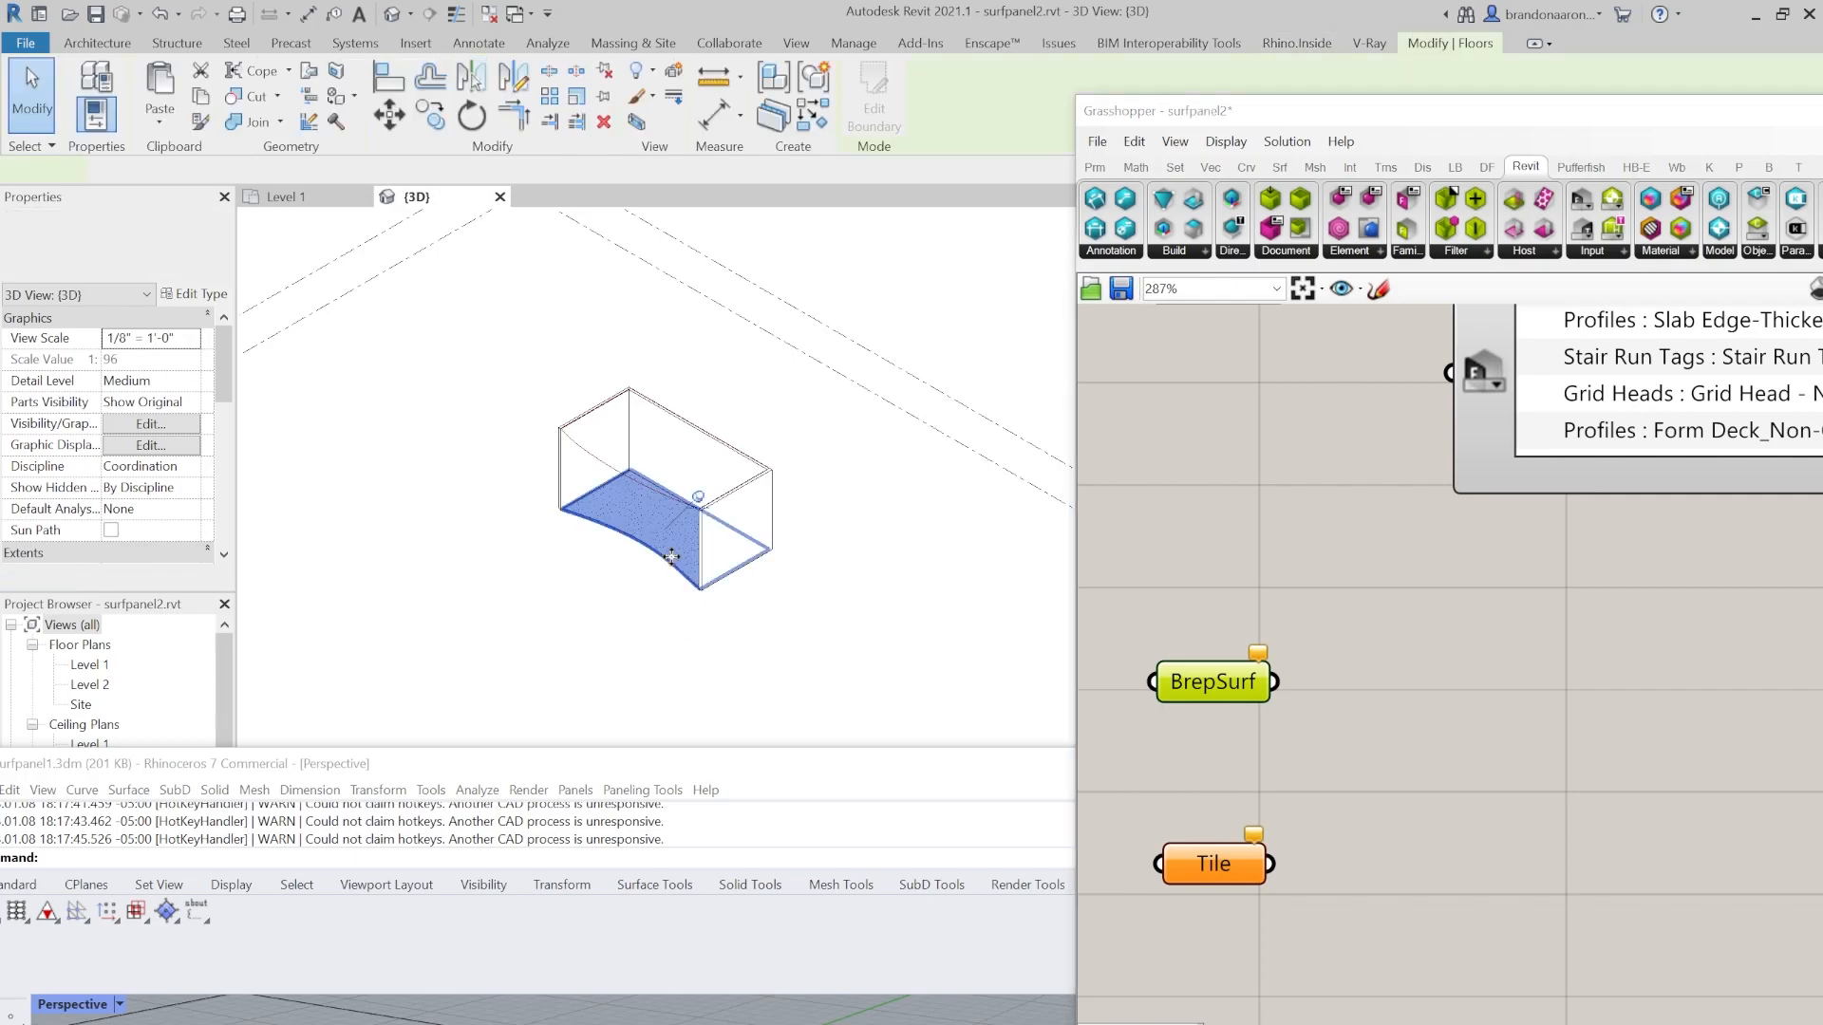
scroll(669, 450, down, 2)
scroll(680, 472, up, 2)
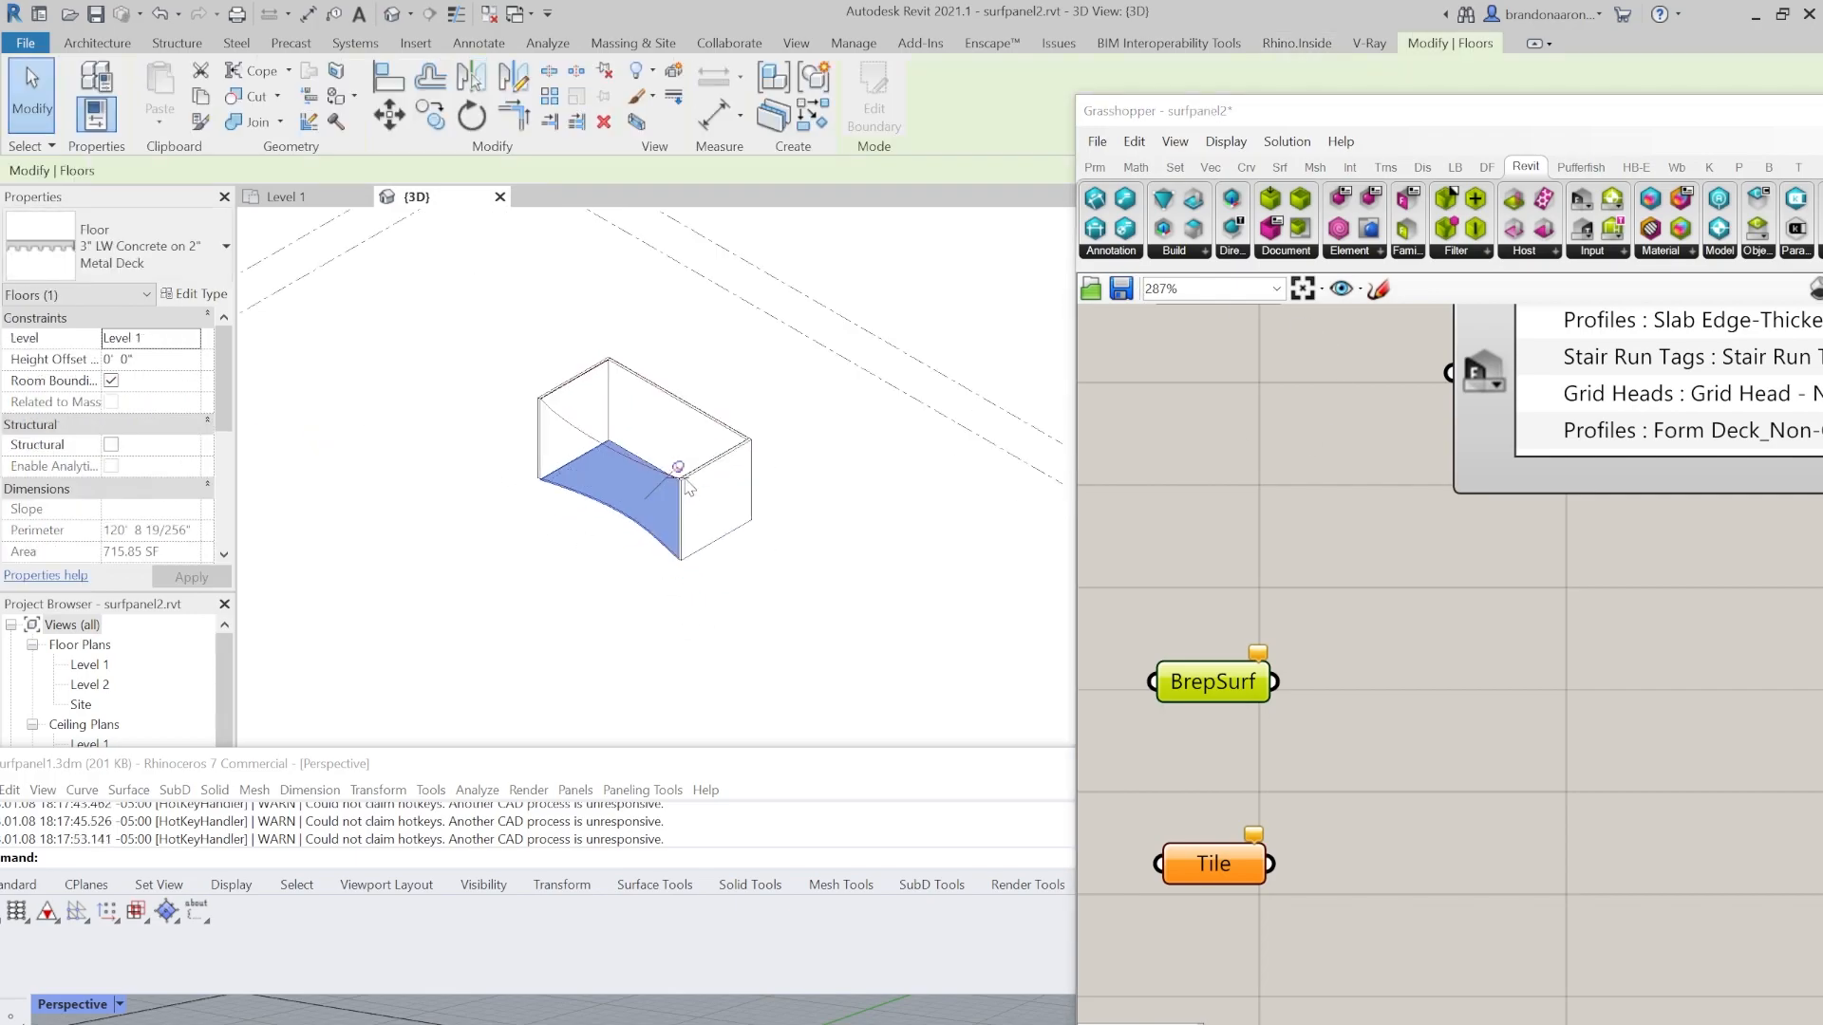
scroll(1297, 612, down, 6)
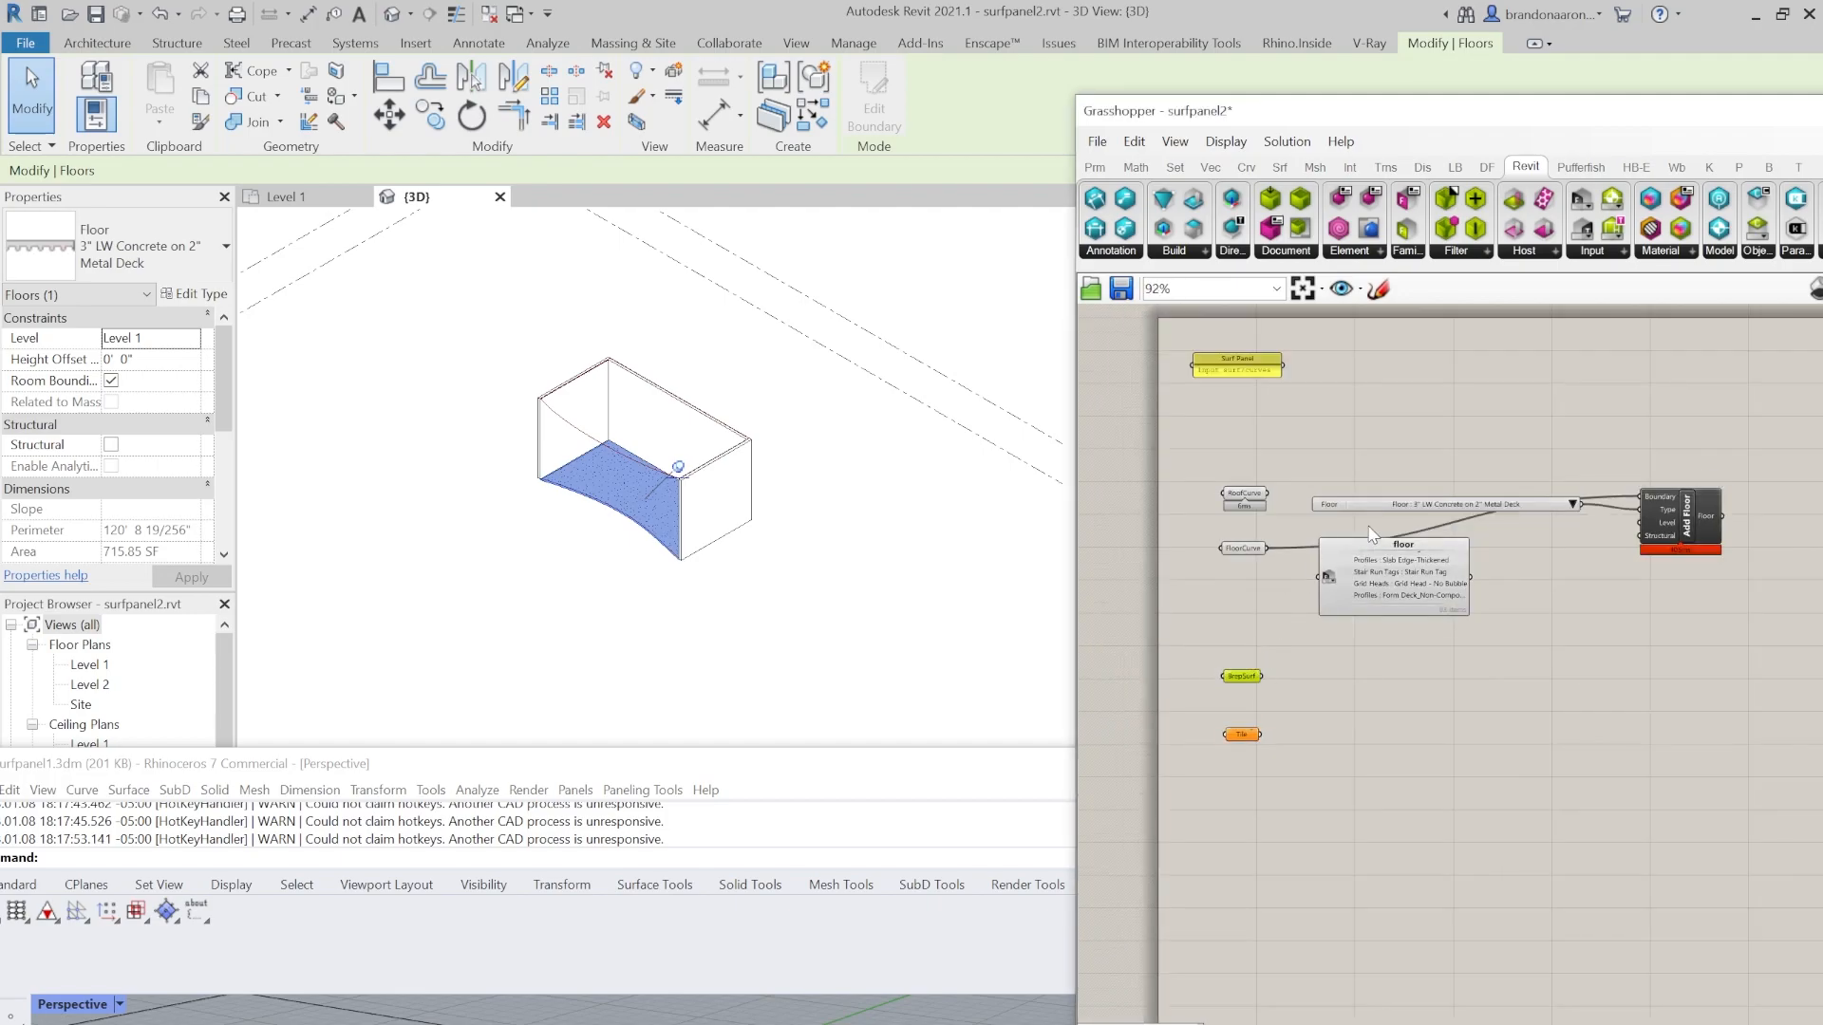
Move the Rhino window up beside Grasshopper and check the floor preview under the curved surface.
scroll(1215, 585, up, 4)
drag(693, 760, 892, 249)
click(824, 718)
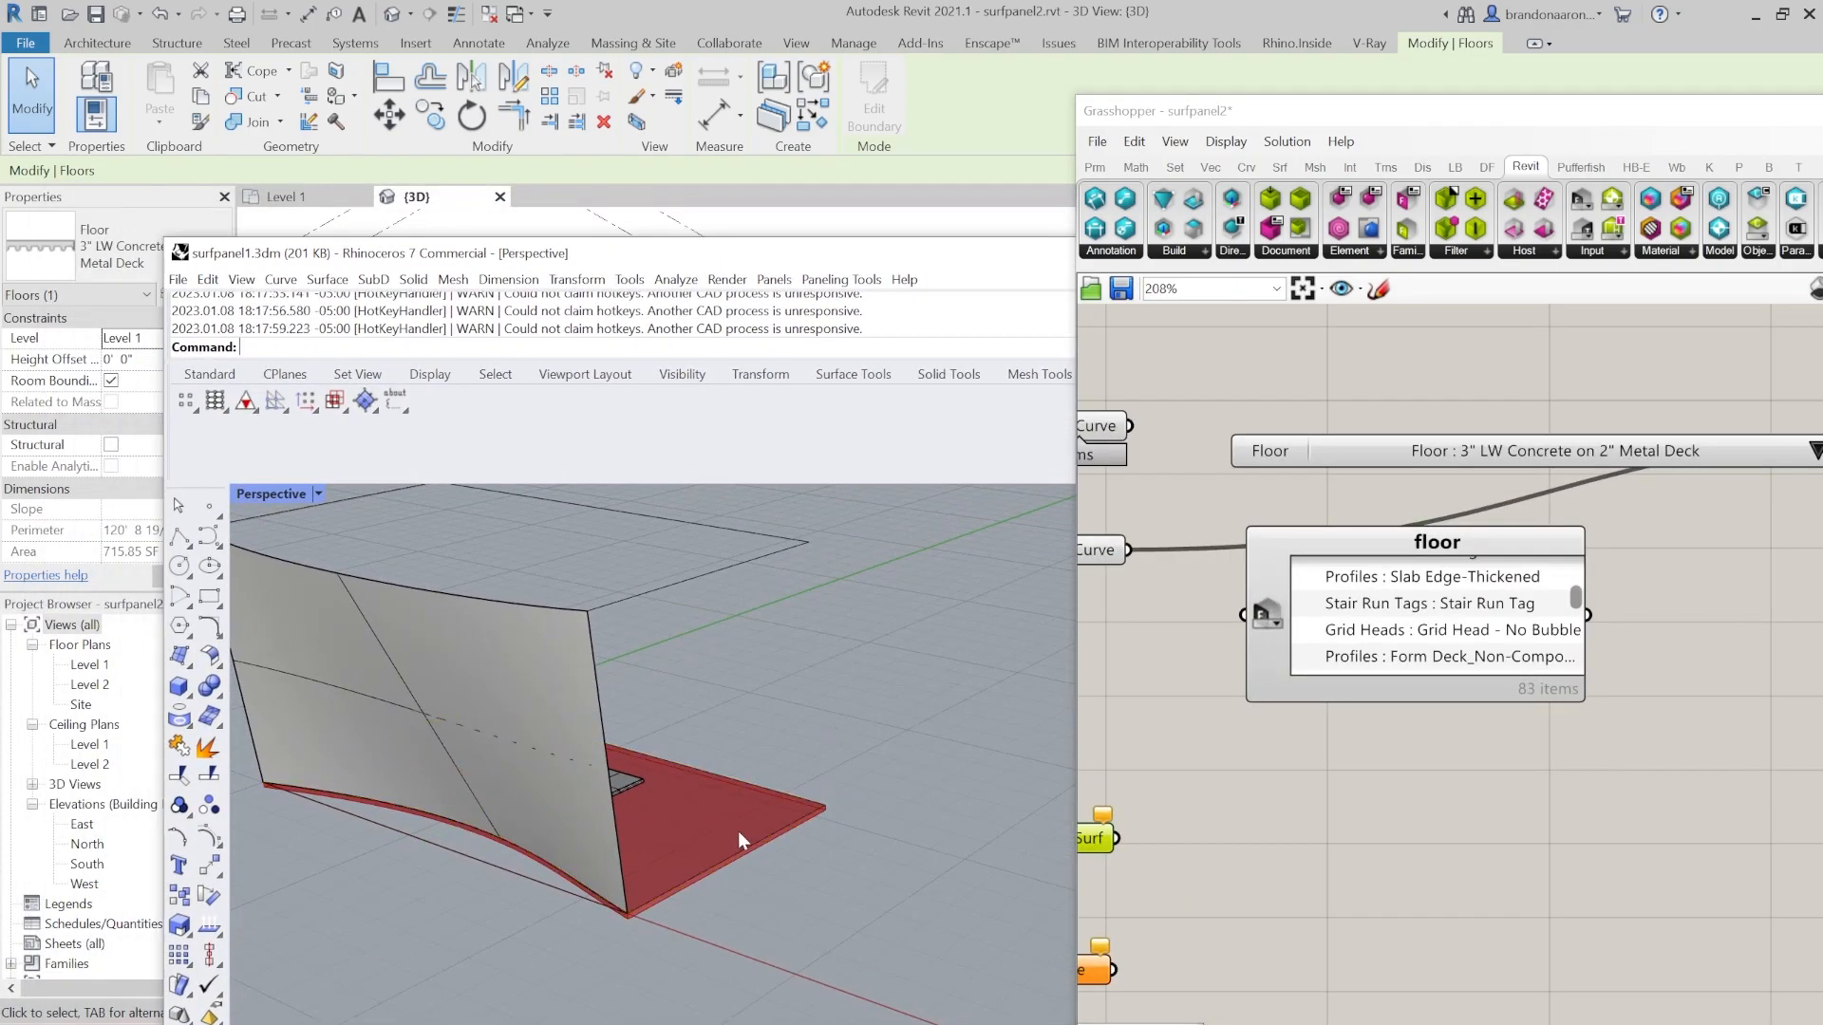
click(756, 847)
click(867, 733)
Delete the families picker filtered by "floor" from beneath the floor type picker.
right_drag(1339, 763, 1309, 677)
scroll(1308, 678, down, 1)
scroll(1695, 446, down, 1)
right_drag(1694, 446, 1504, 541)
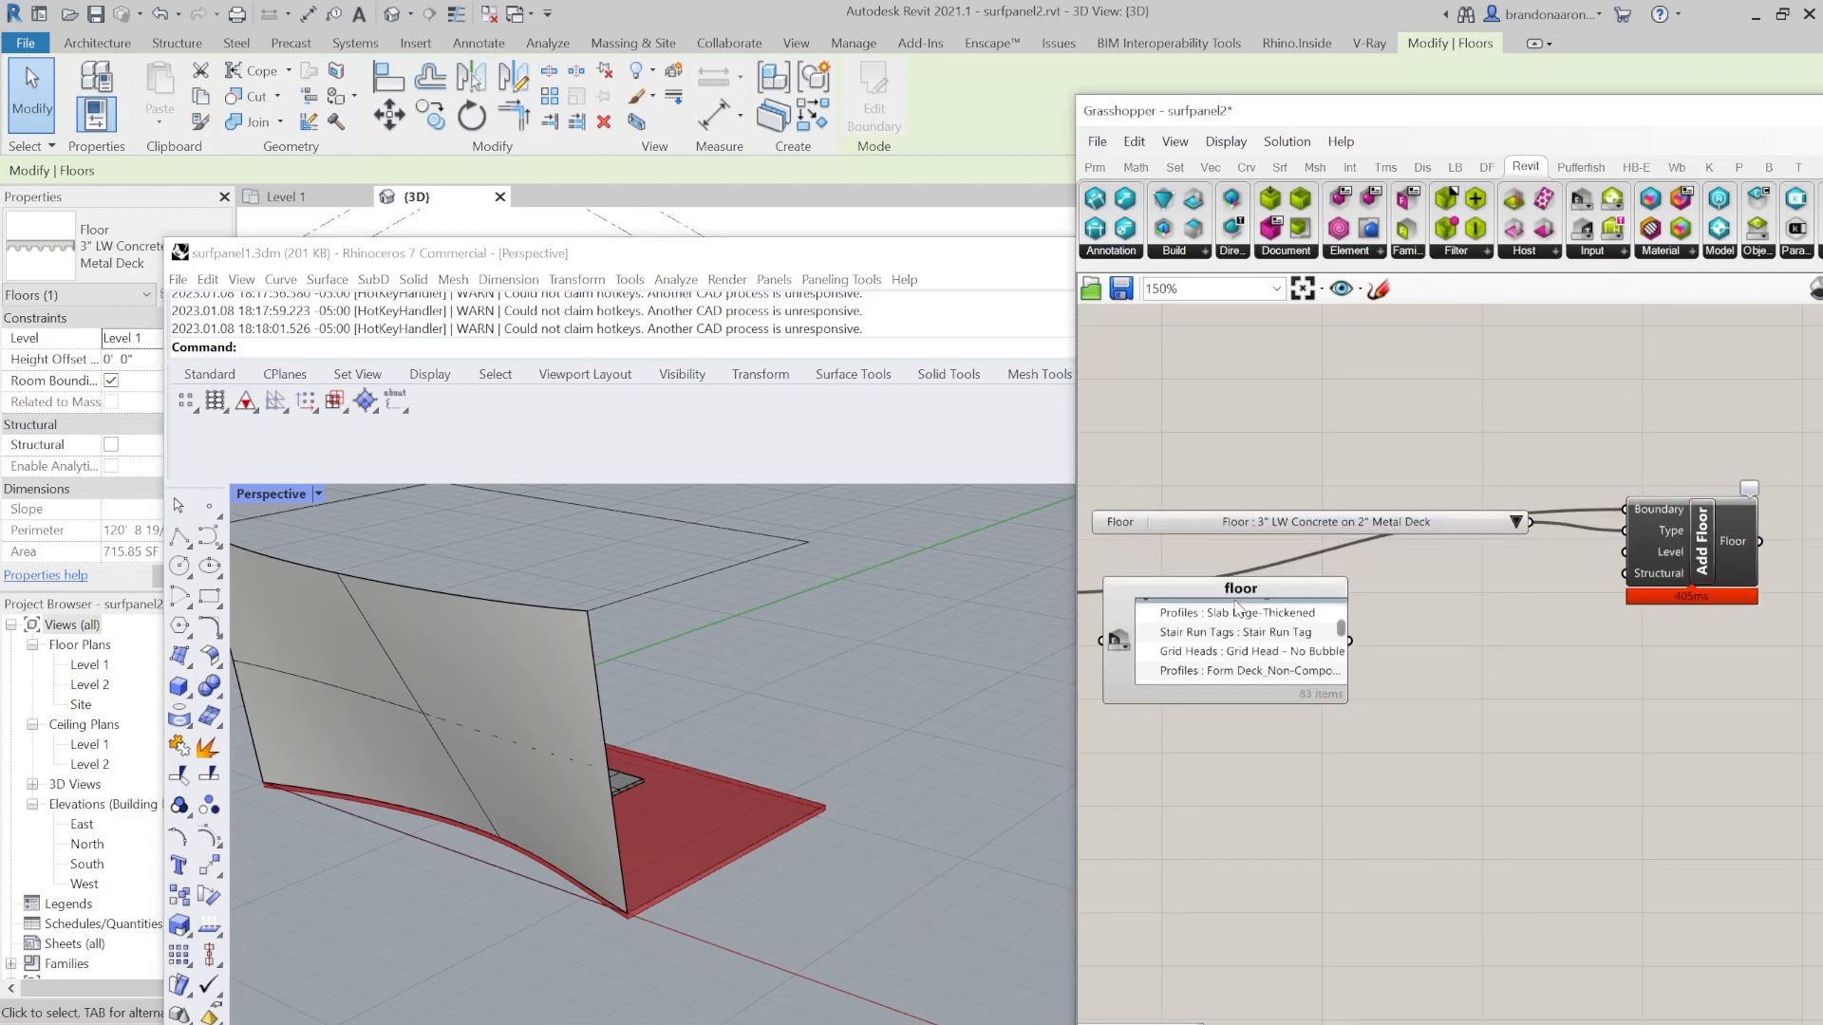
click(1272, 593)
scroll(1313, 600, down, 1)
key(Delete)
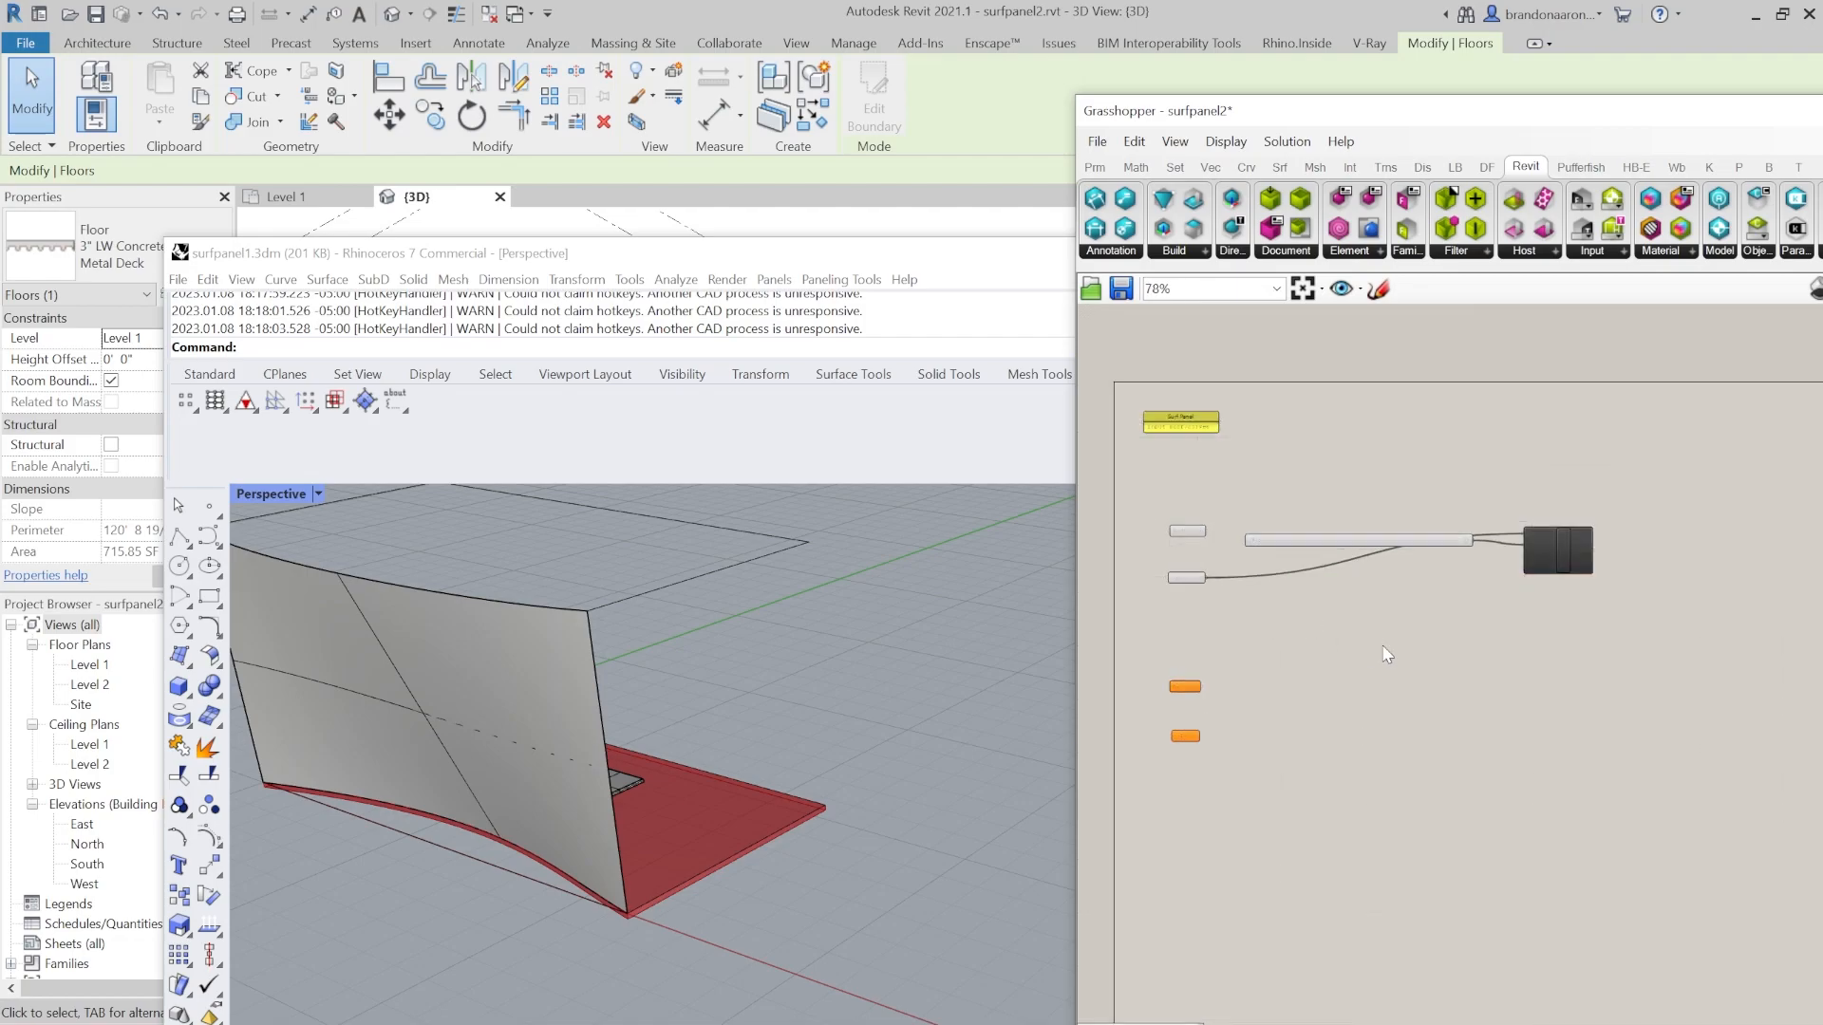
Place a Levels Picker on the canvas beneath the floor type picker.
scroll(1397, 665, down, 1)
click(1557, 251)
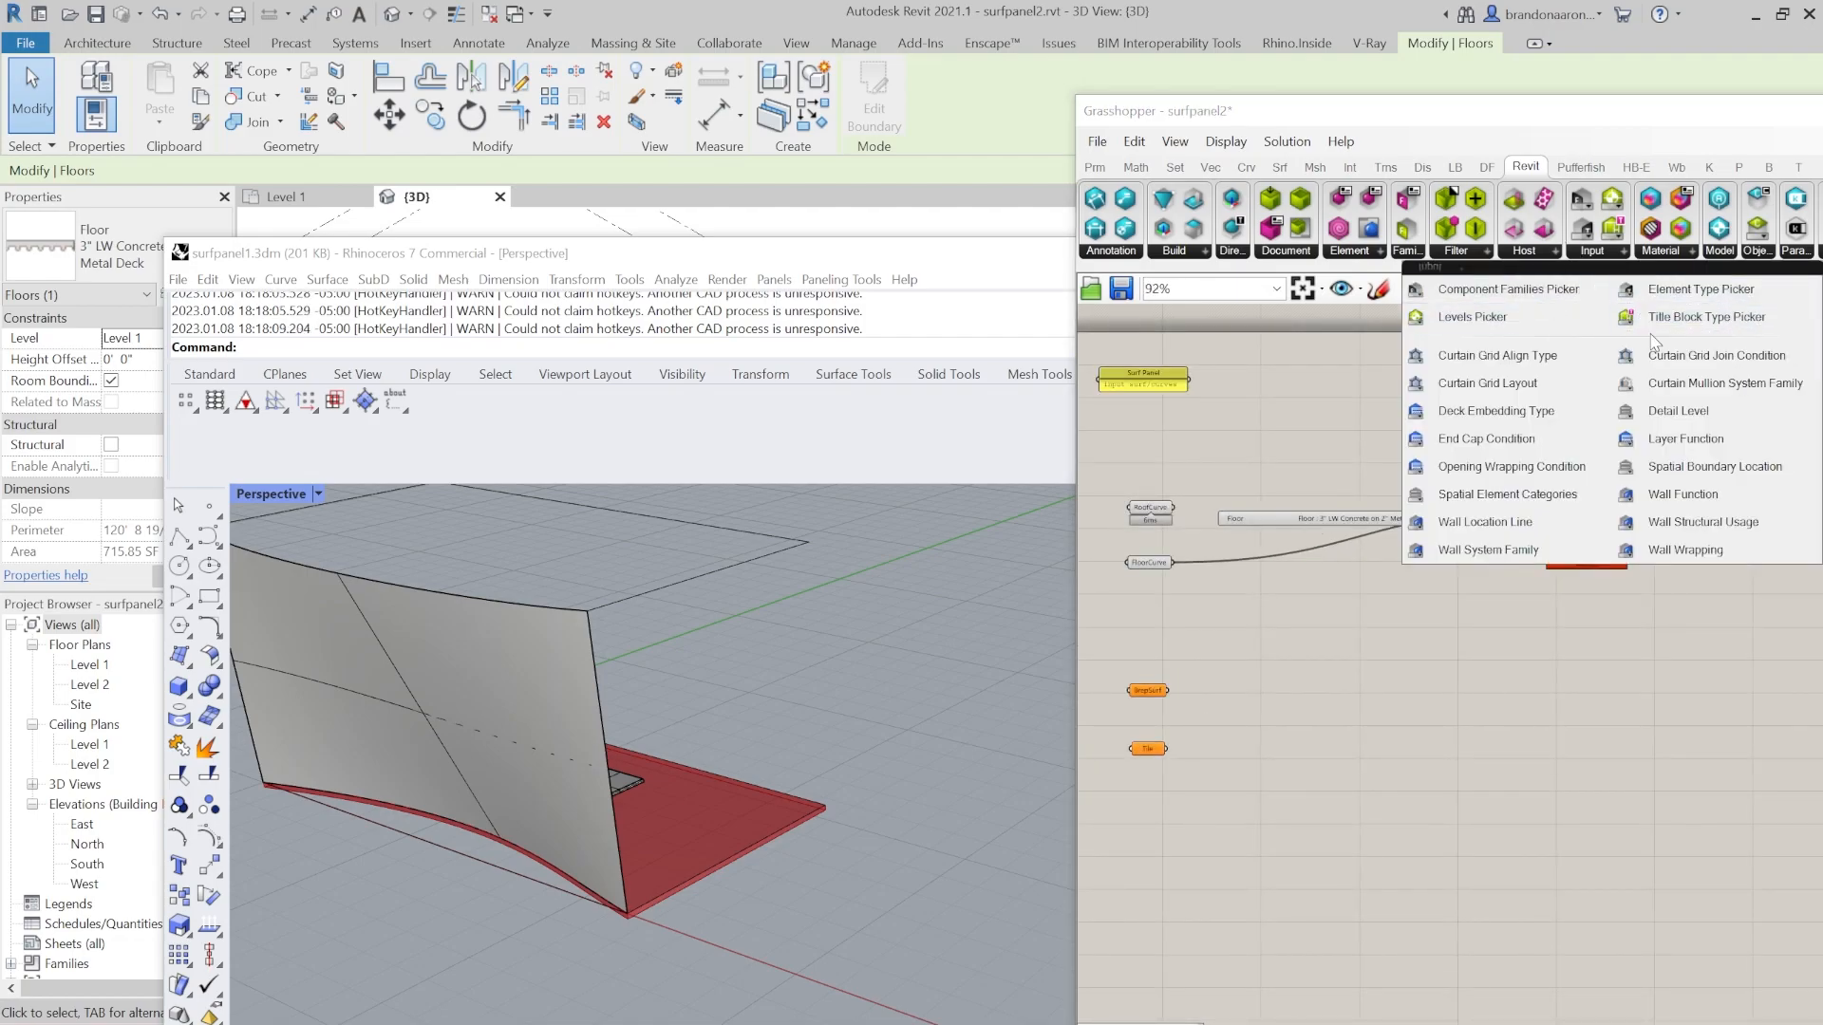
click(1576, 319)
click(1386, 603)
scroll(1469, 595, up, 3)
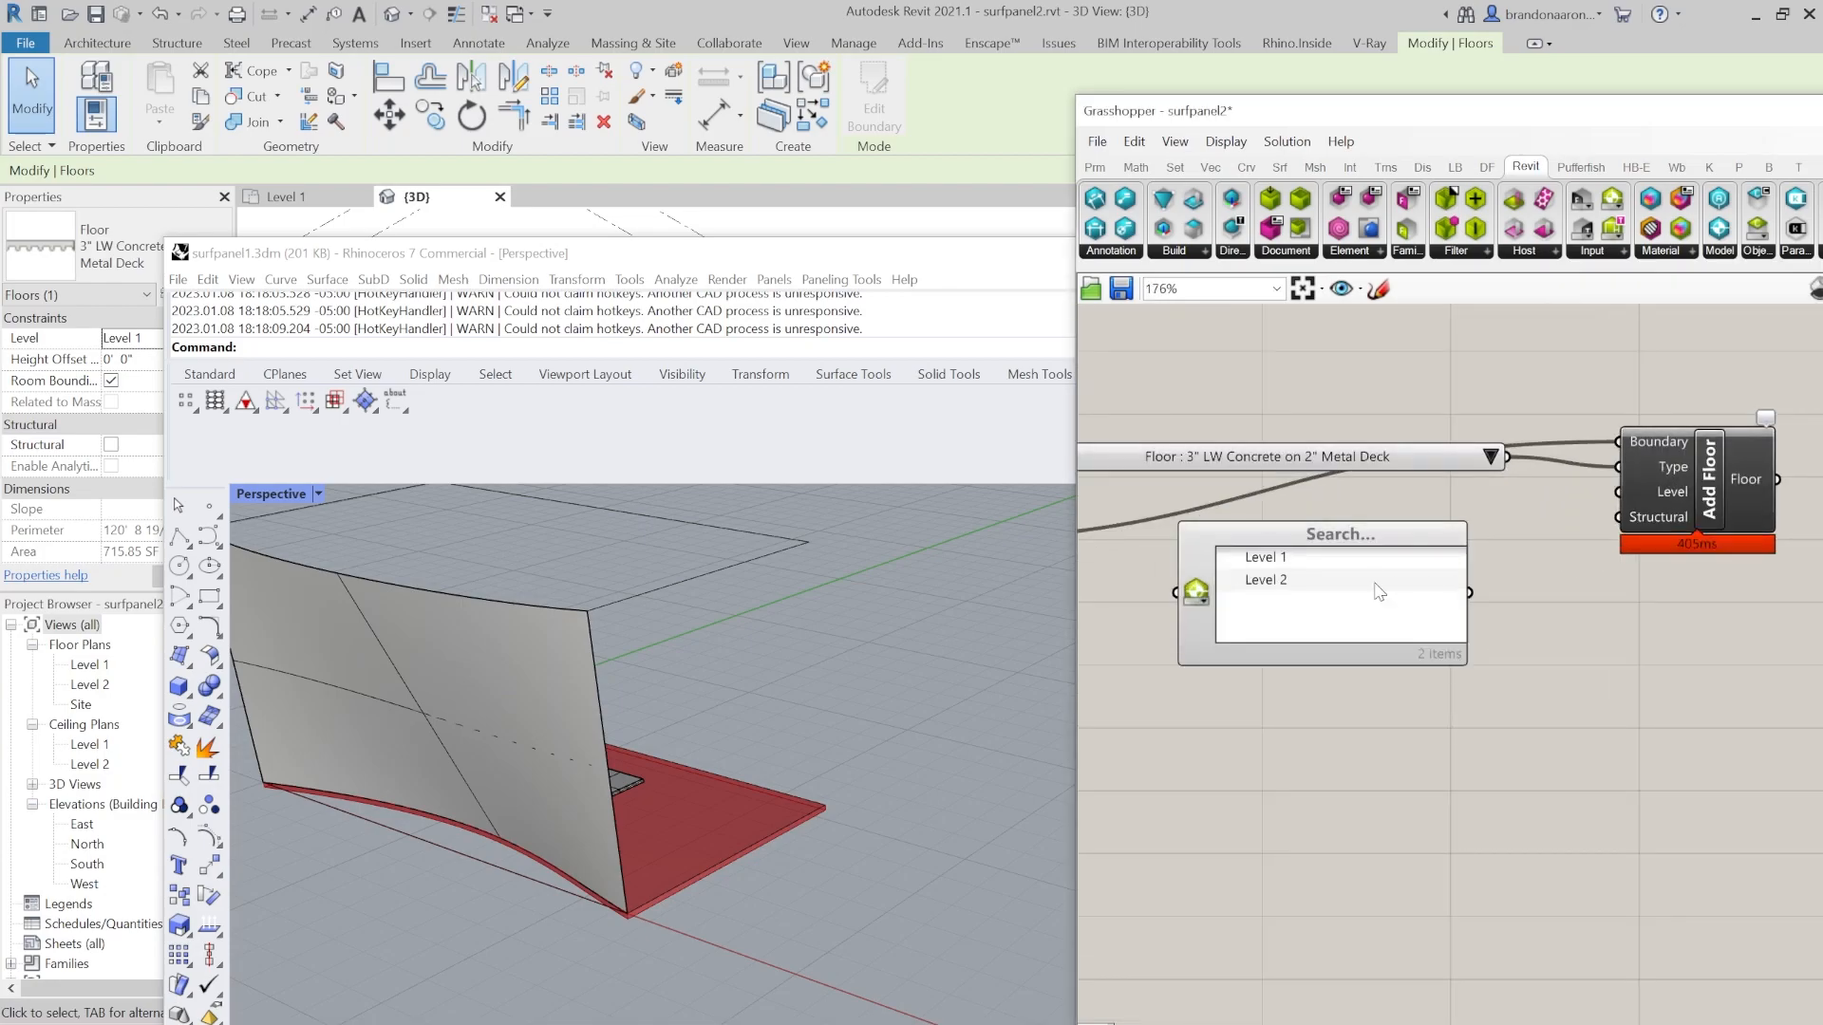
Choose Level 1 in the Levels Picker and connect it to the Level input of Add Floor.
click(1289, 563)
click(1406, 560)
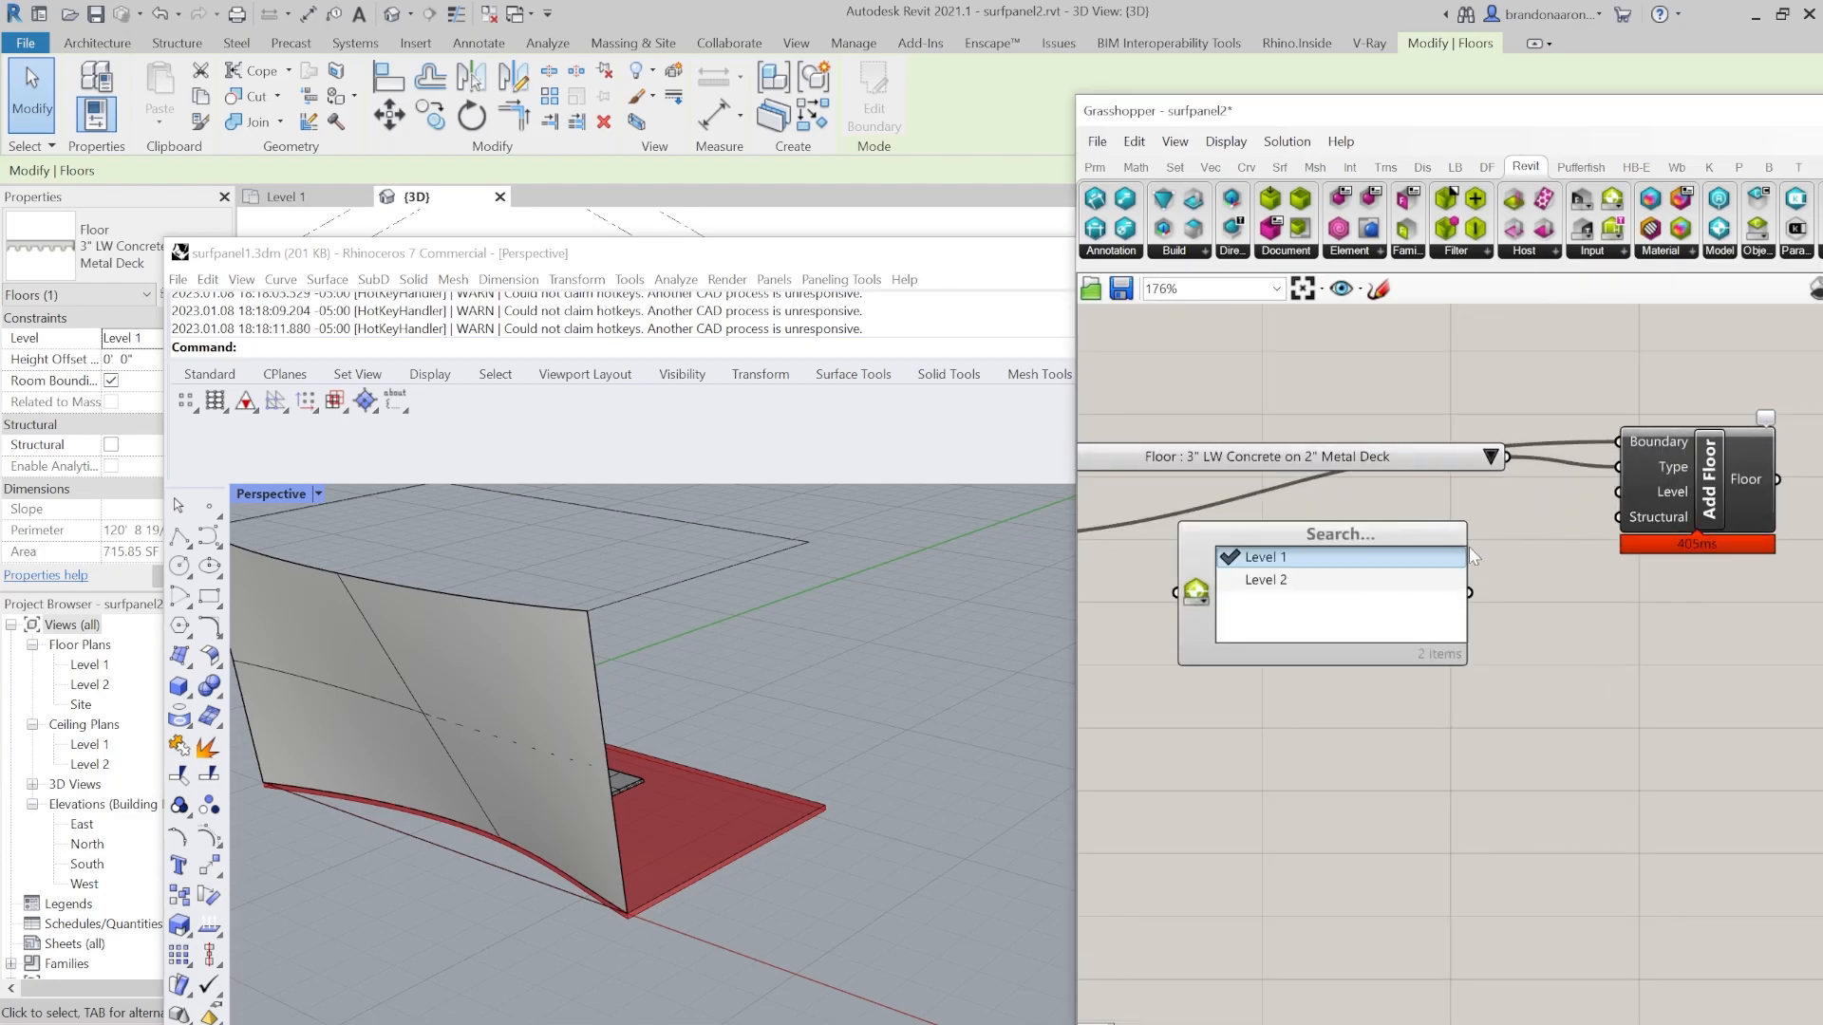
drag(1474, 594, 1619, 491)
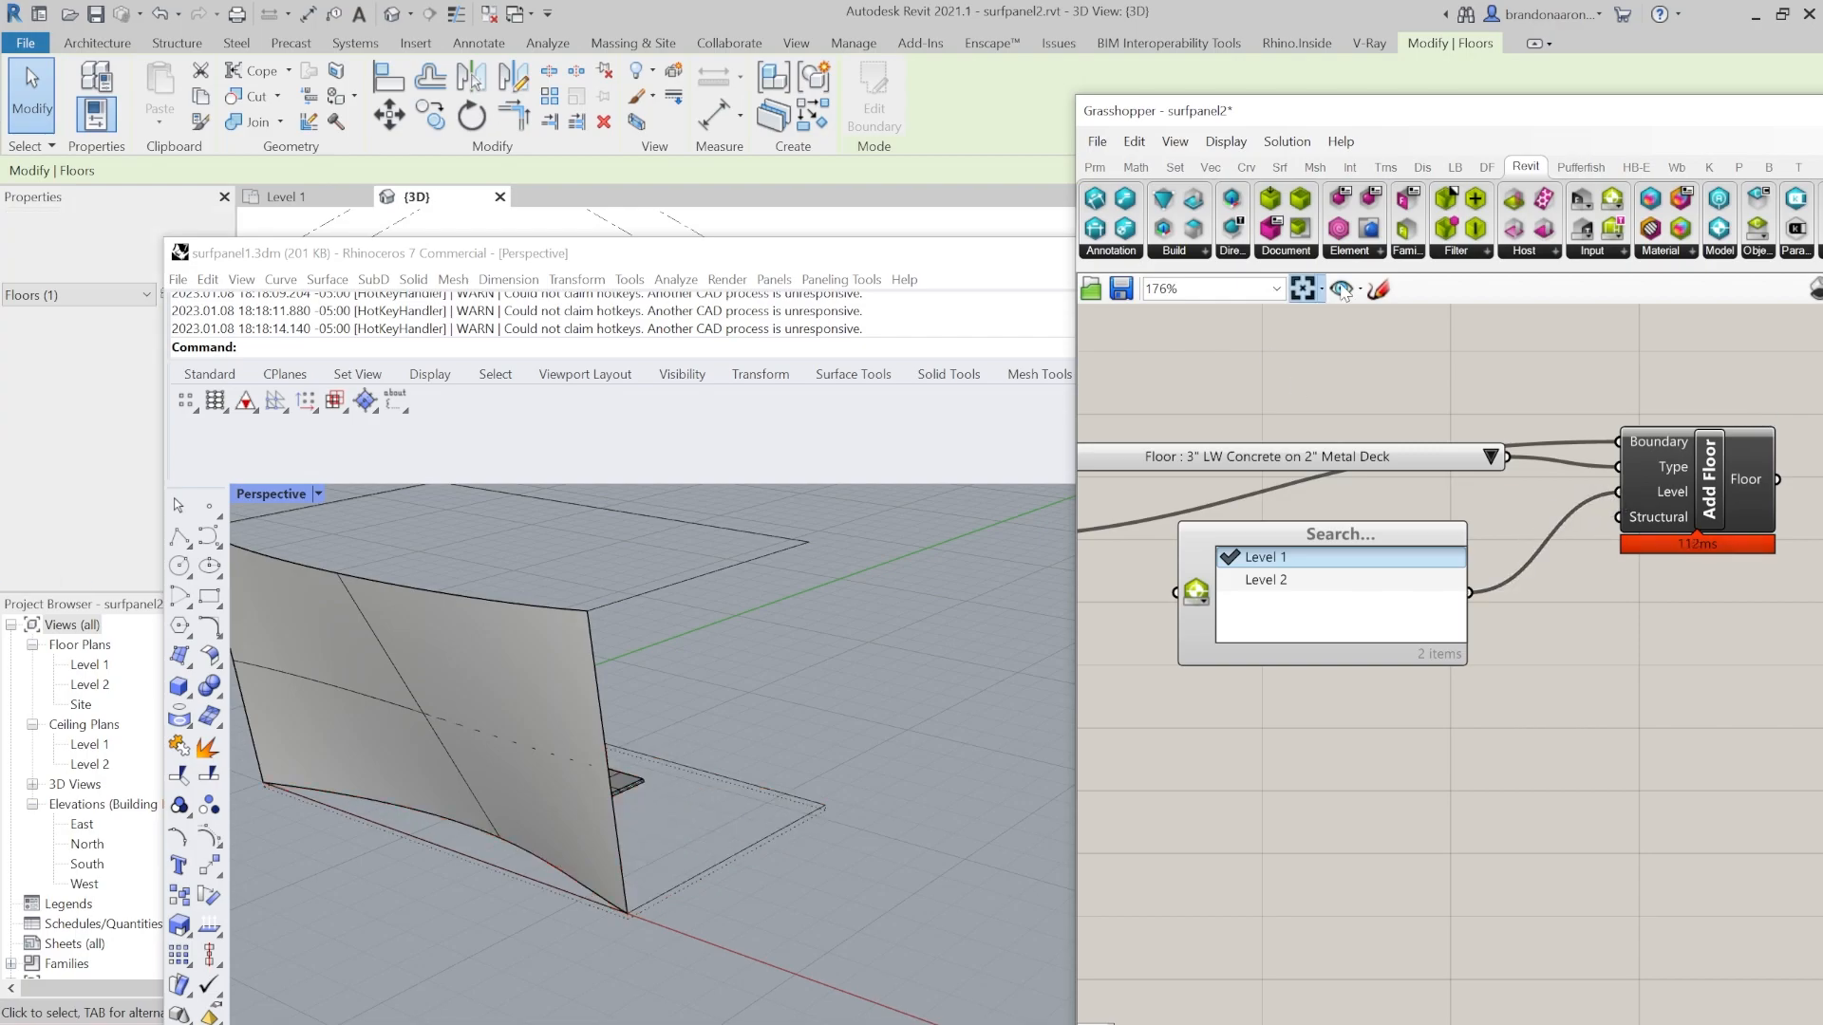
Set the Structural input of Add Floor to False.
scroll(1378, 481, down, 3)
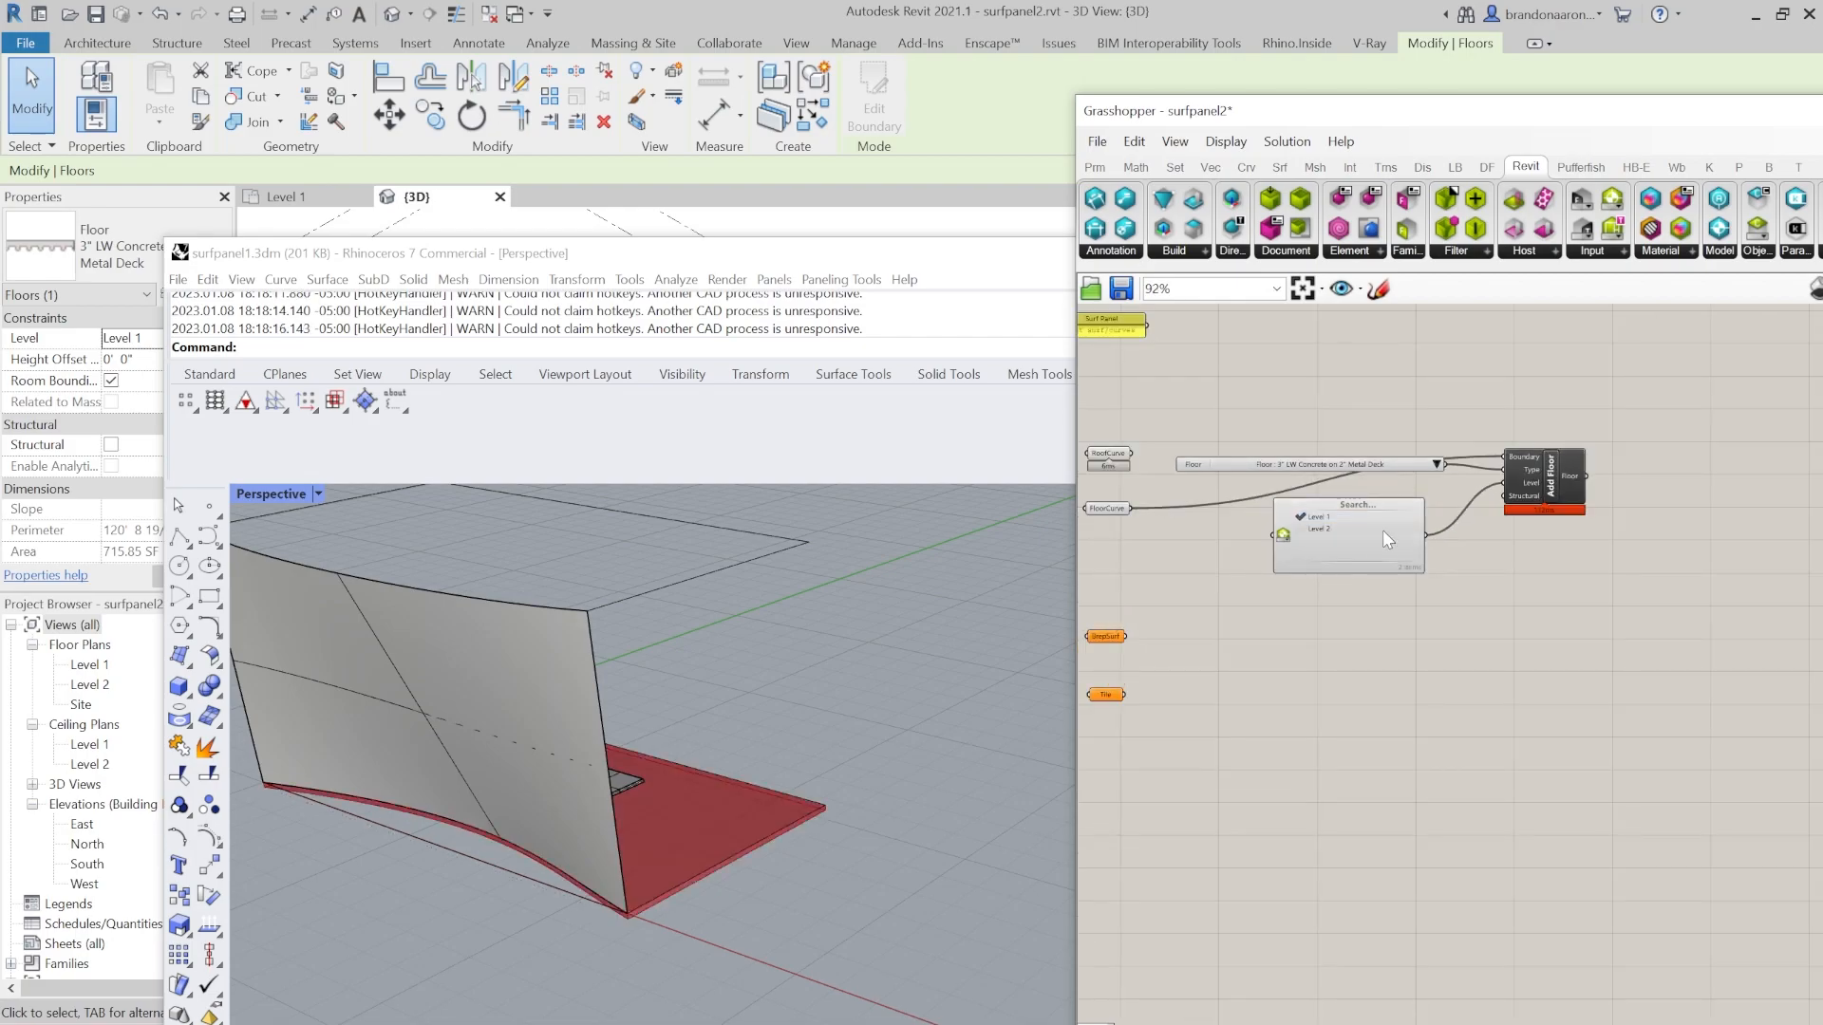
scroll(1381, 538, up, 3)
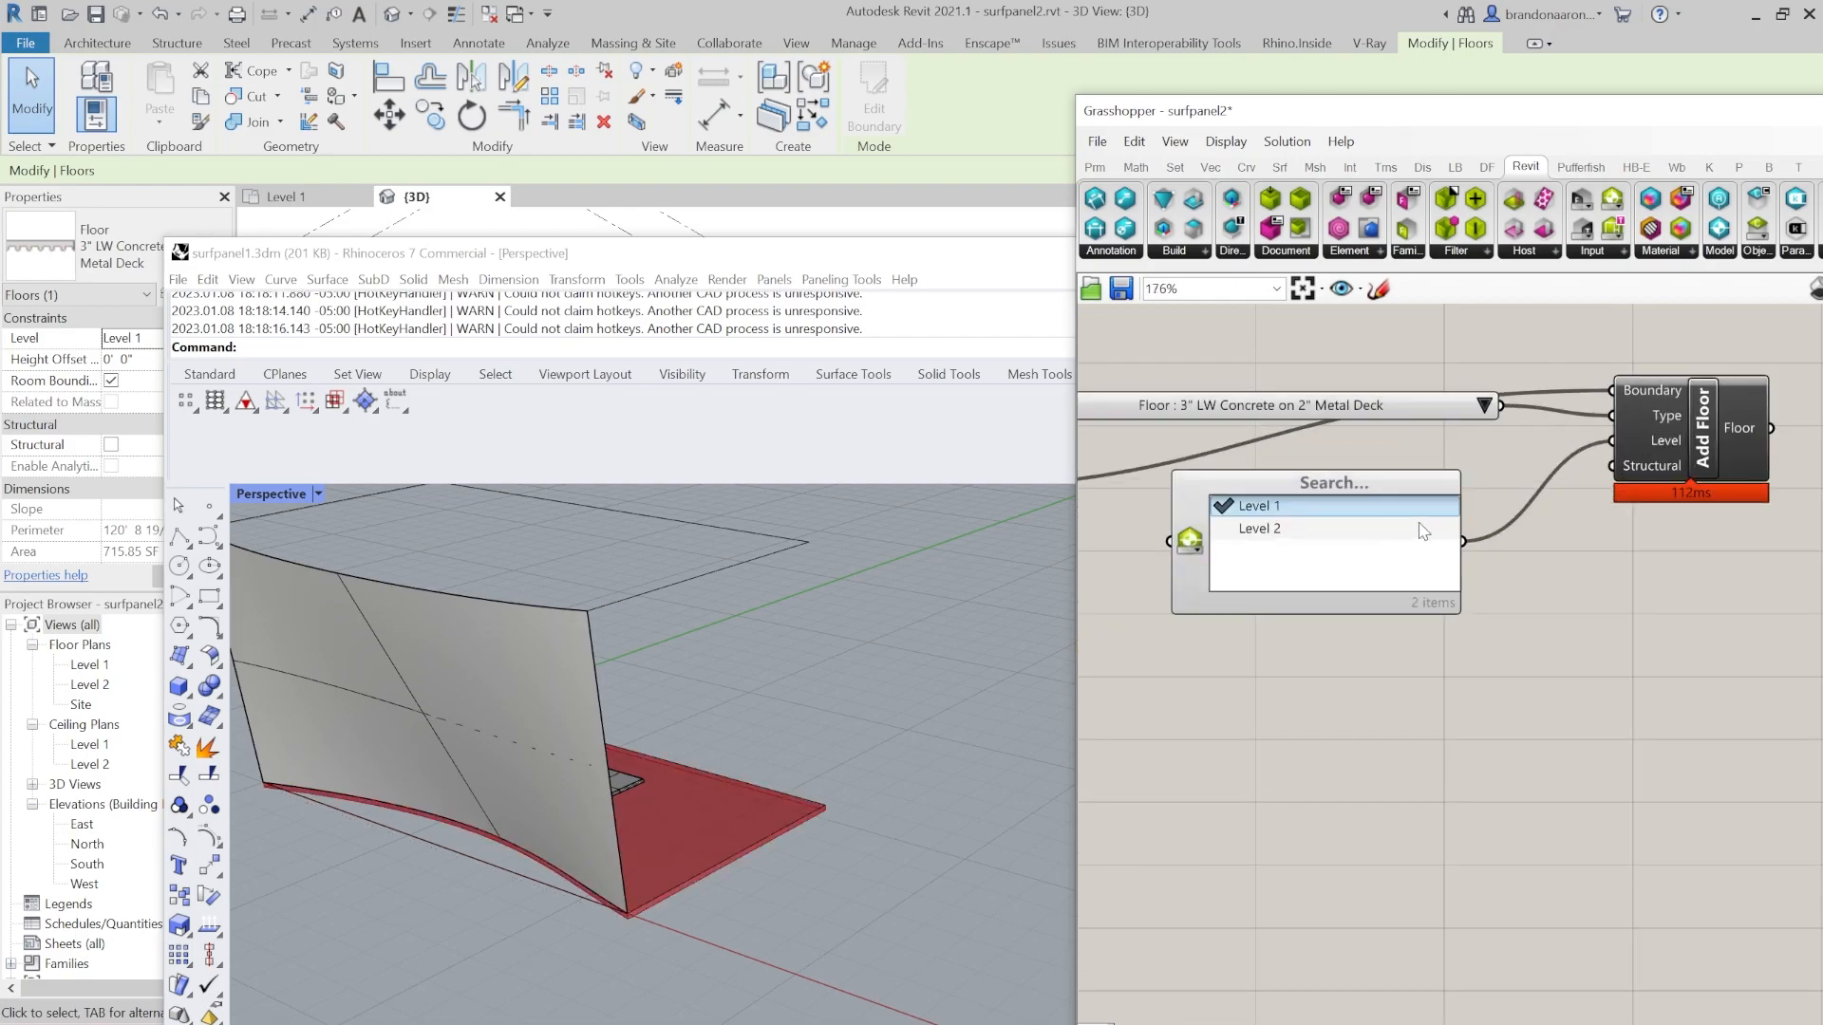
right_click(1667, 472)
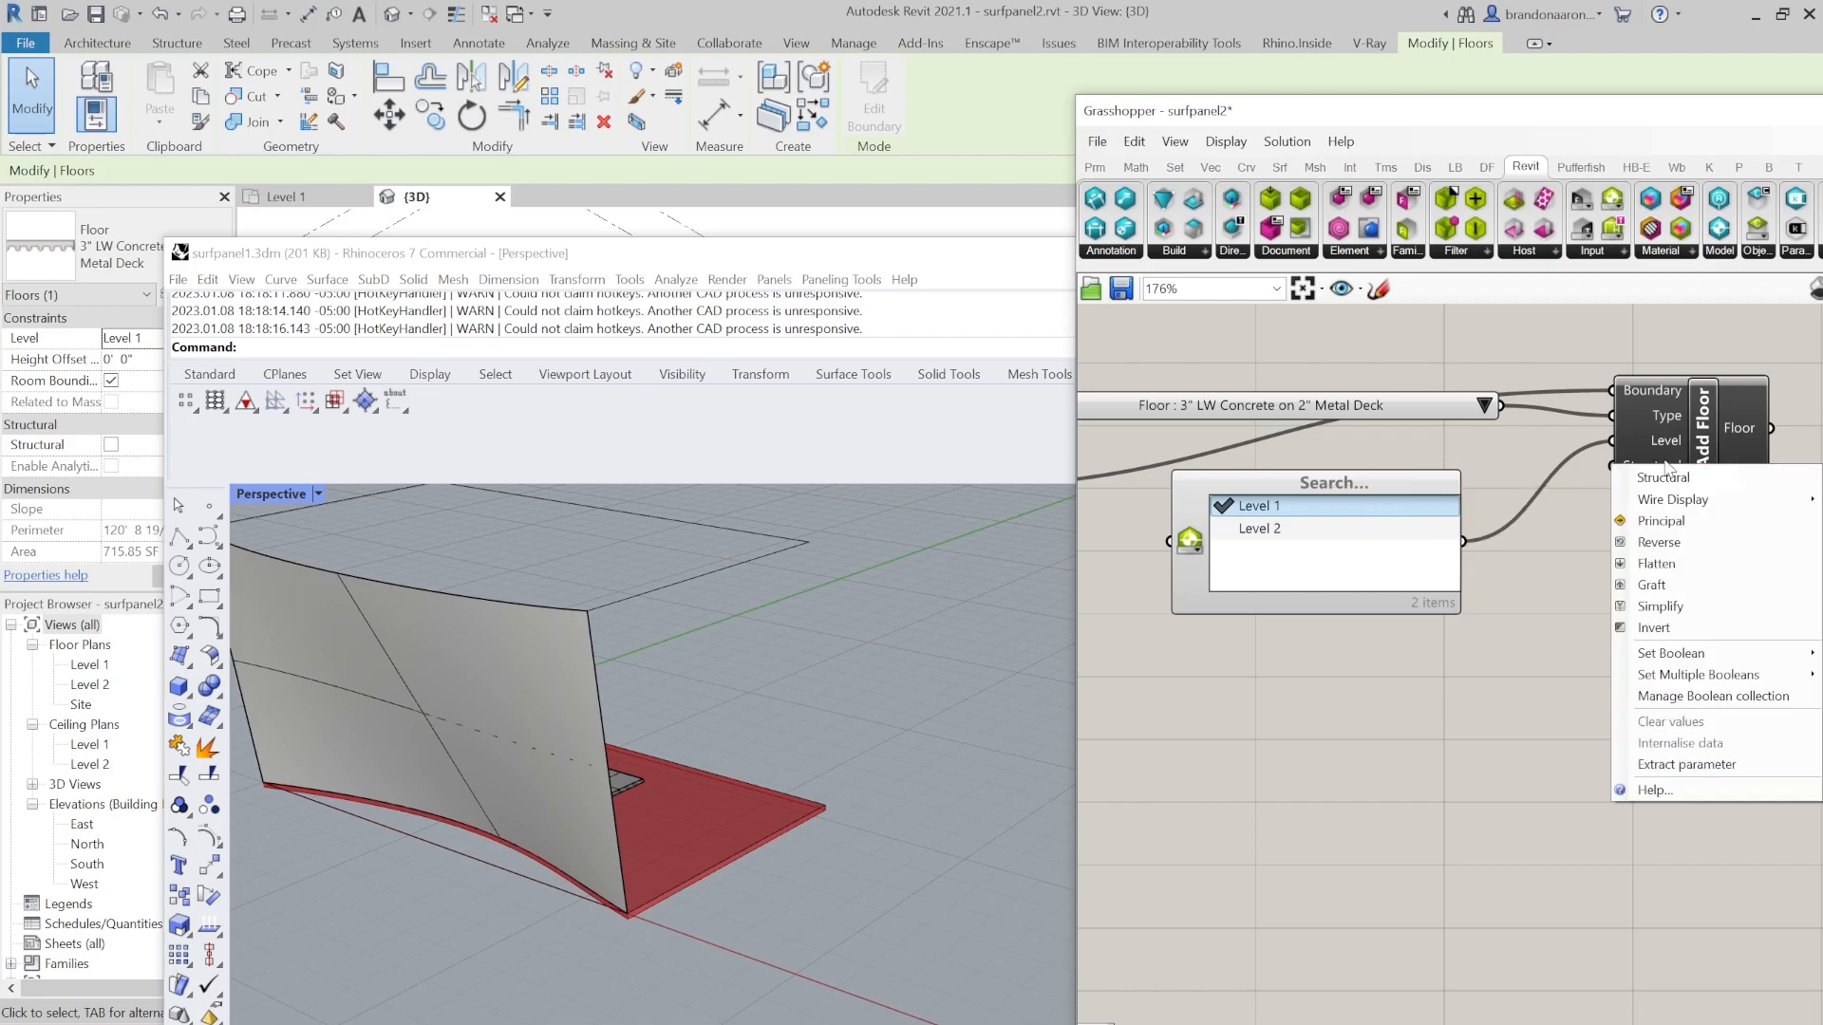
mouse_move(1735, 659)
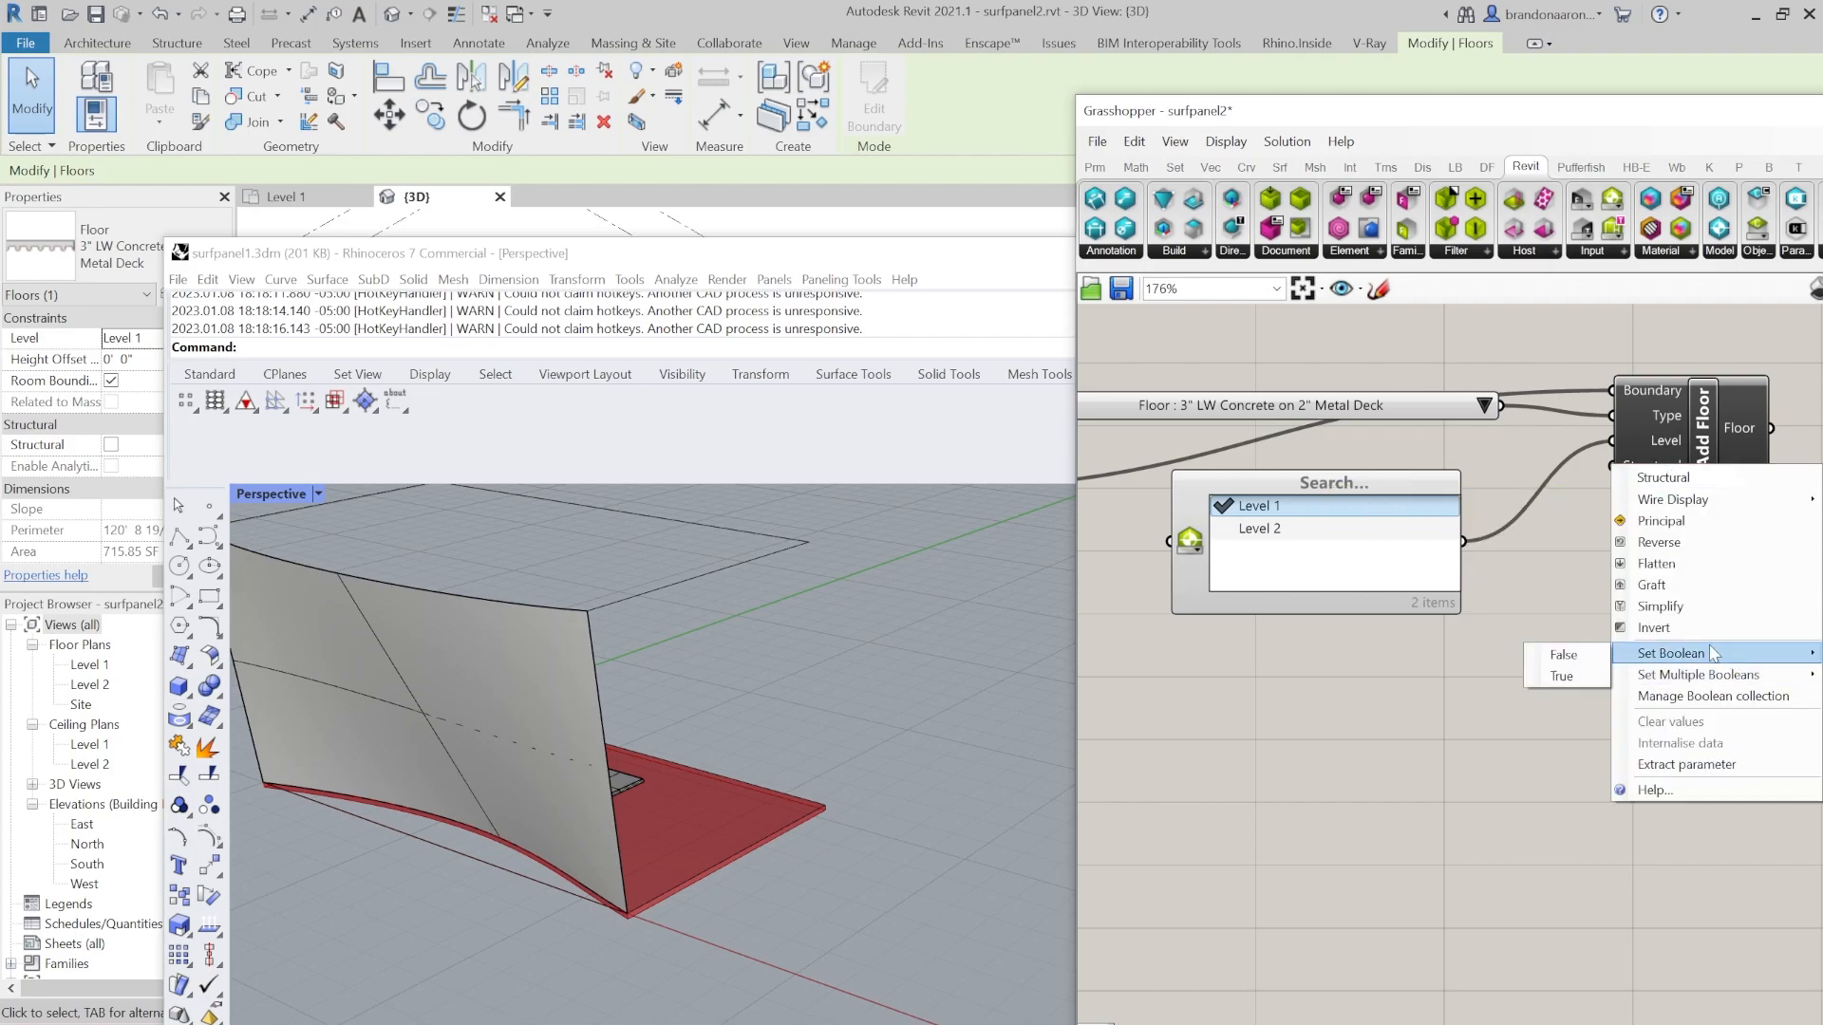
click(1565, 655)
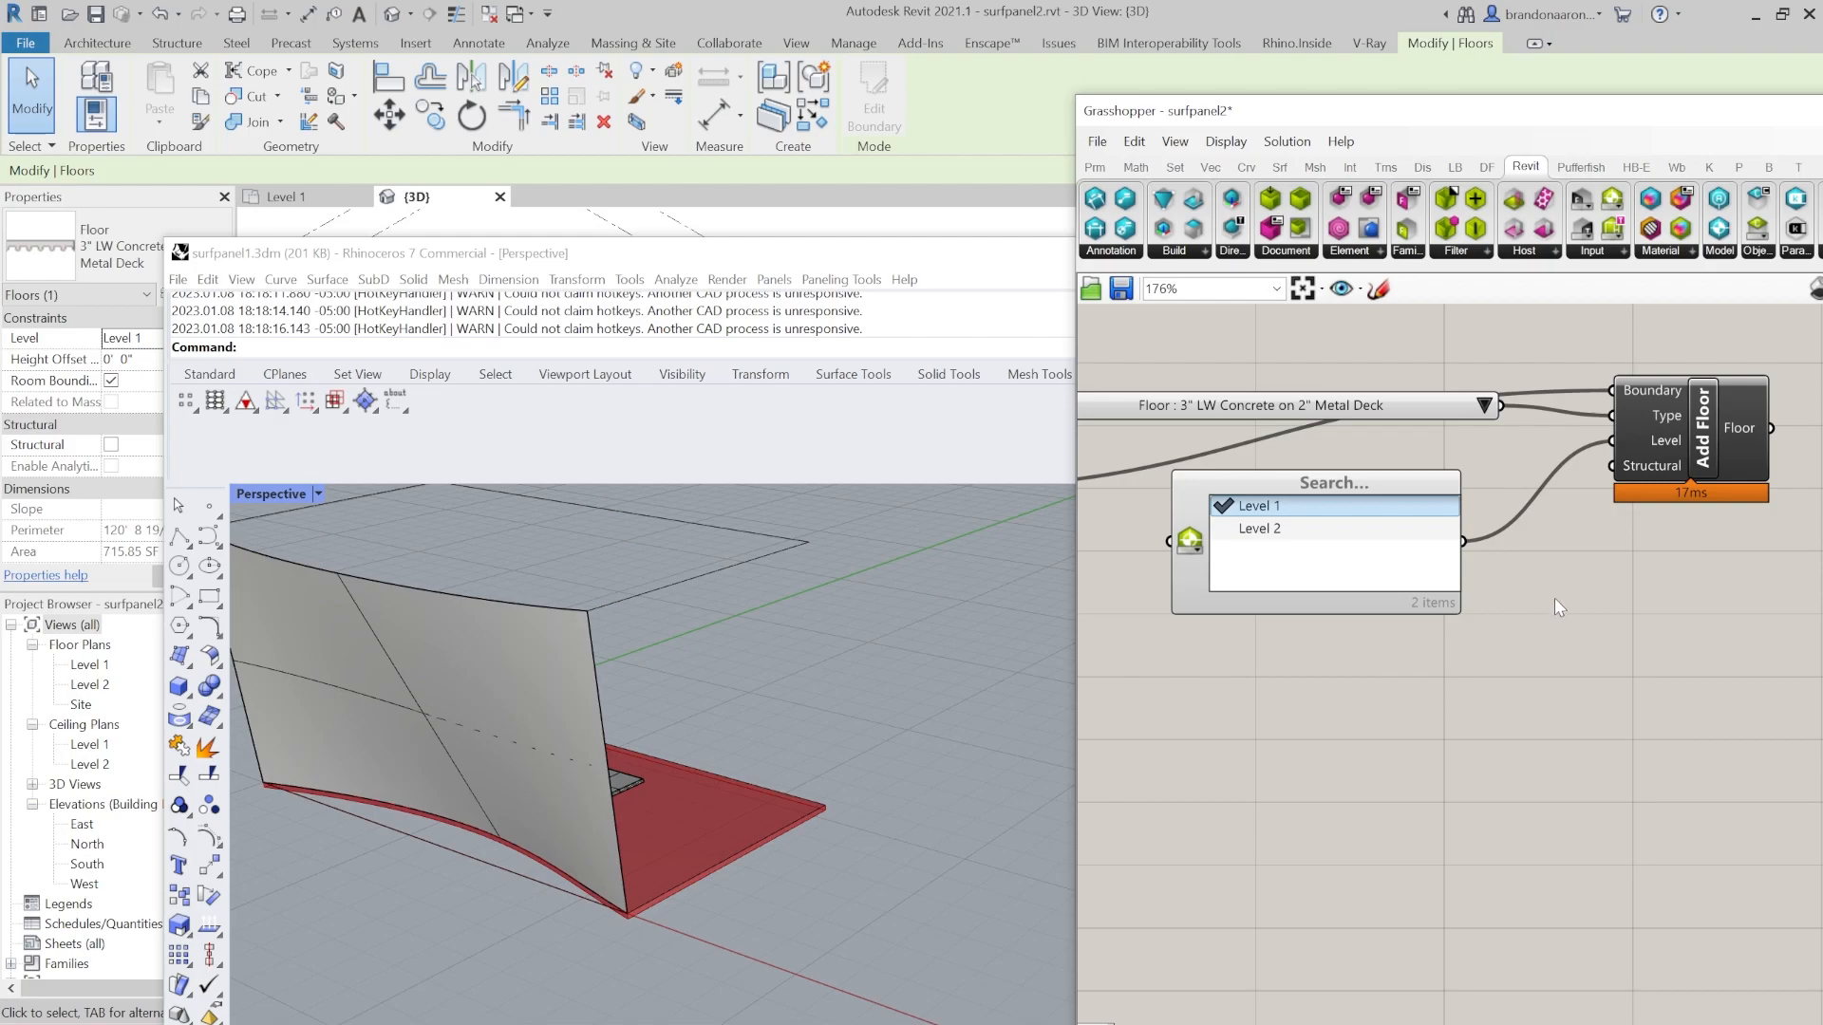
Move the RoofCurve parameter farther above FloorCurve to leave space for the roof components.
right_drag(1555, 598, 1240, 670)
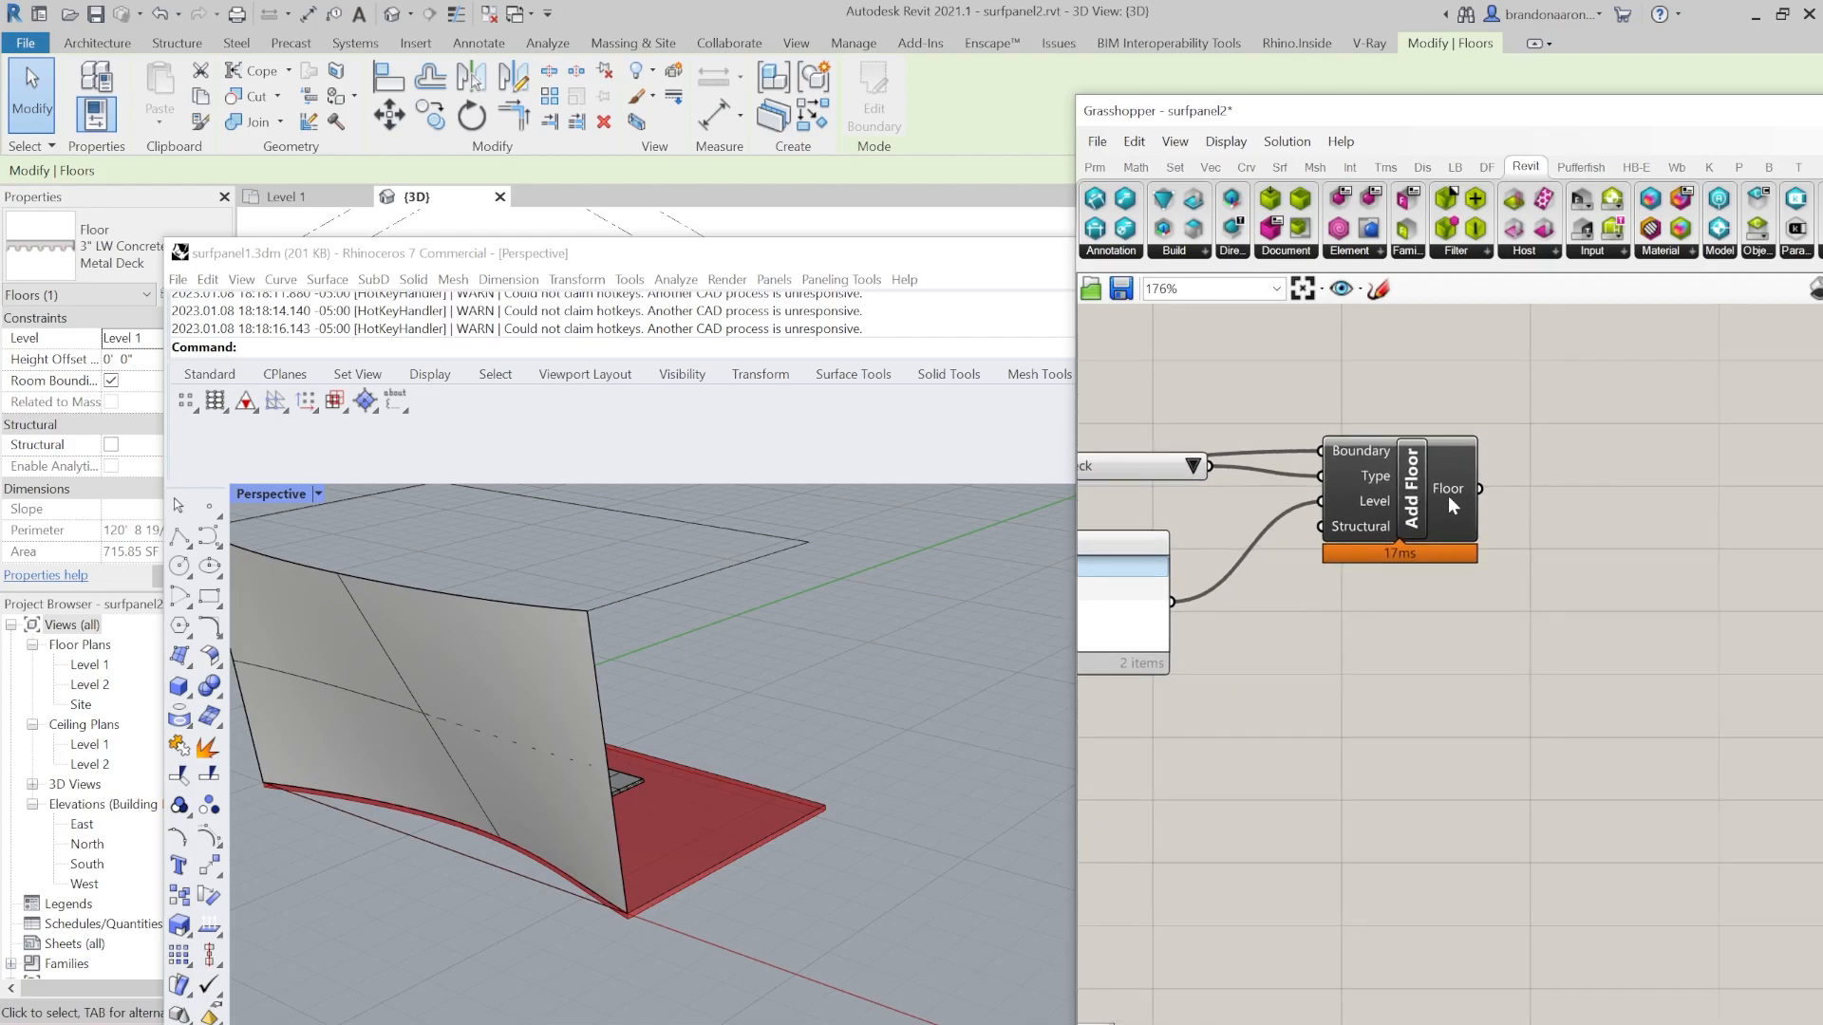
scroll(1448, 495, down, 3)
scroll(1153, 425, down, 1)
right_drag(1262, 399, 1357, 385)
scroll(1208, 409, up, 3)
mouse_move(1225, 438)
mouse_down()
mouse_move(1209, 712)
mouse_move(1219, 468)
mouse_up()
scroll(1208, 709, down, 3)
scroll(1232, 467, up, 4)
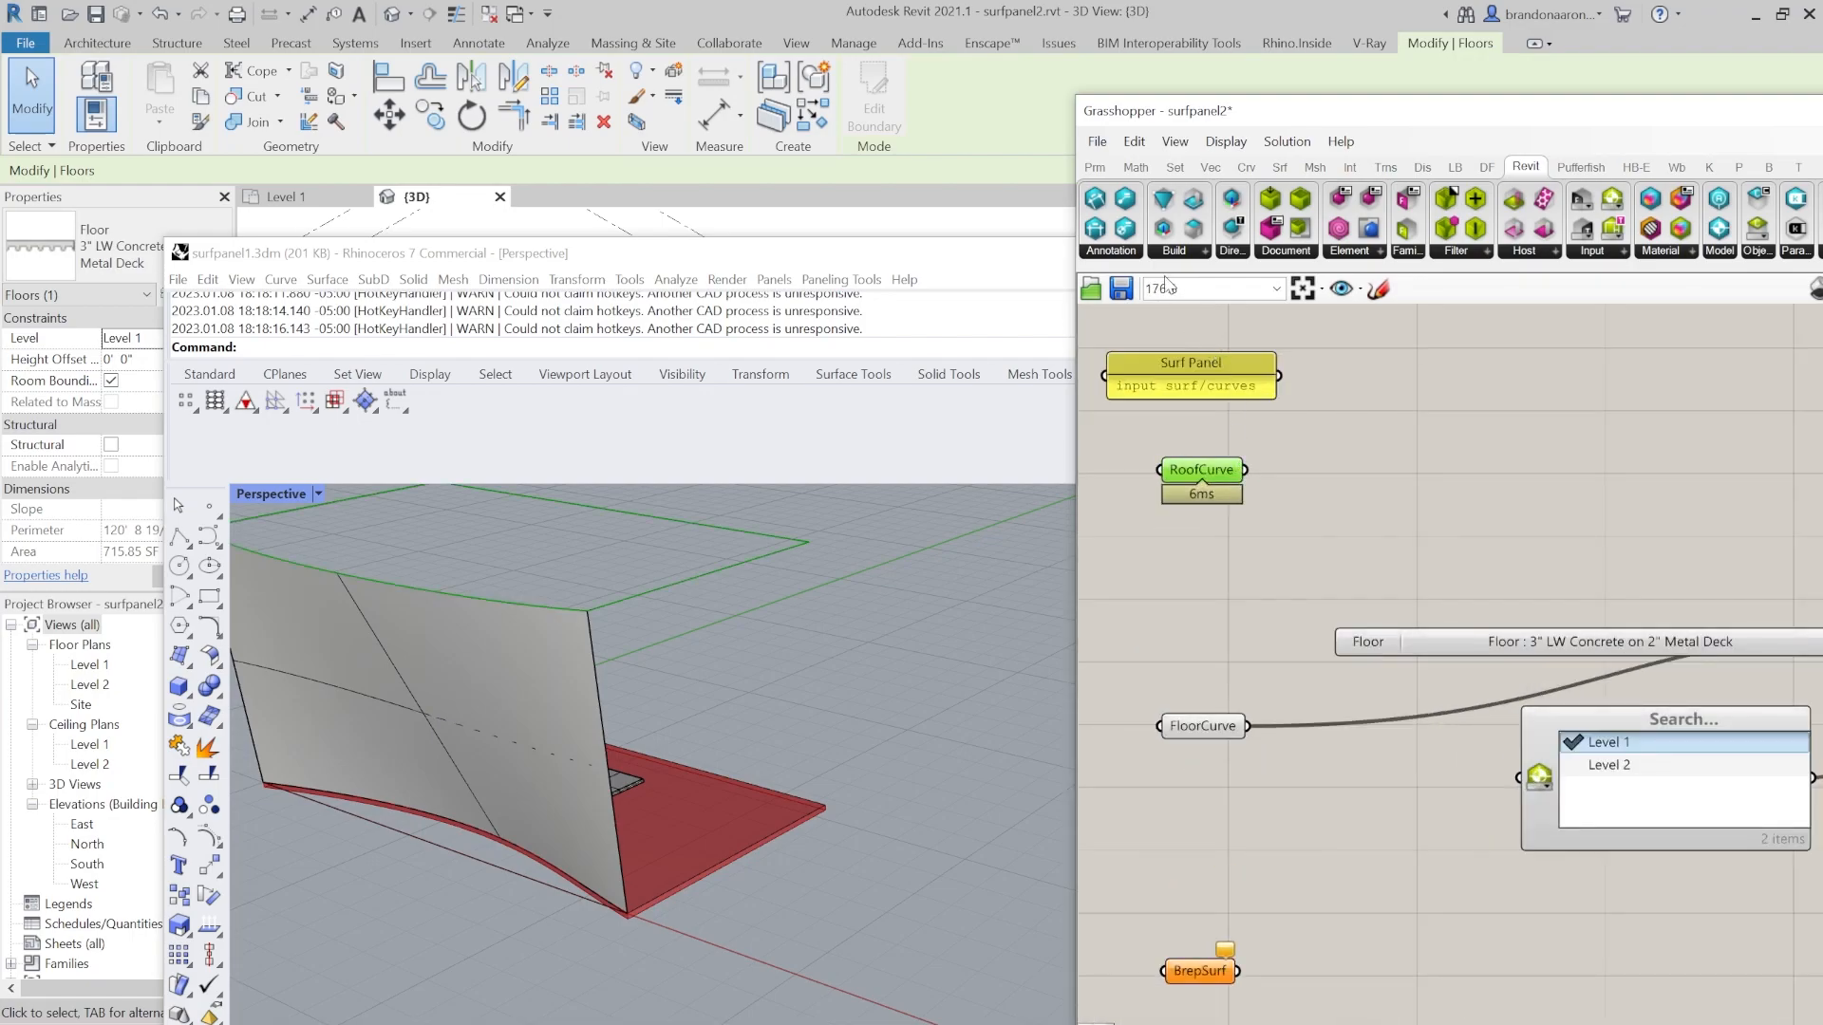
Add an Add Roof component and position it directly above Add Floor.
click(1182, 251)
click(1254, 377)
click(1367, 503)
scroll(1365, 505, down, 3)
drag(1396, 501, 1701, 525)
Connect the RoofCurve parameter to the Boundary input of Add Roof.
scroll(1700, 528, up, 4)
scroll(1698, 526, down, 3)
right_drag(1299, 456, 1346, 445)
drag(1117, 458, 1626, 466)
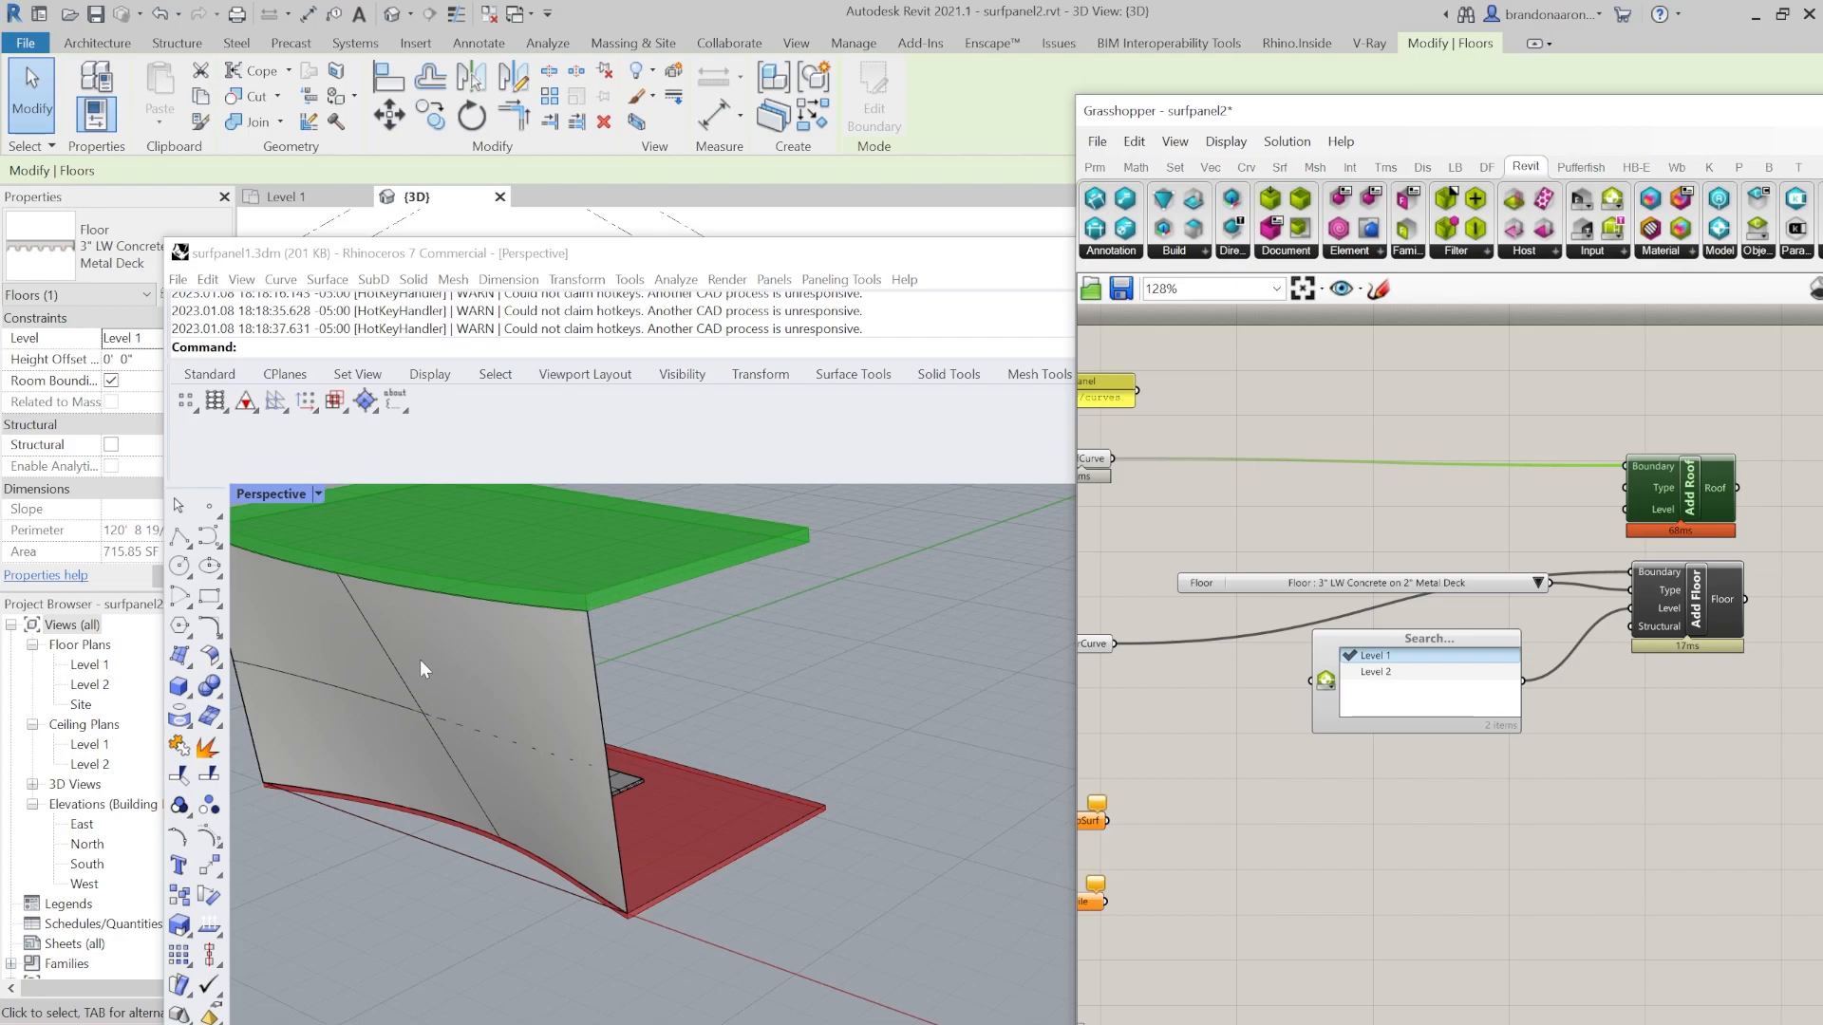
scroll(1438, 505, up, 1)
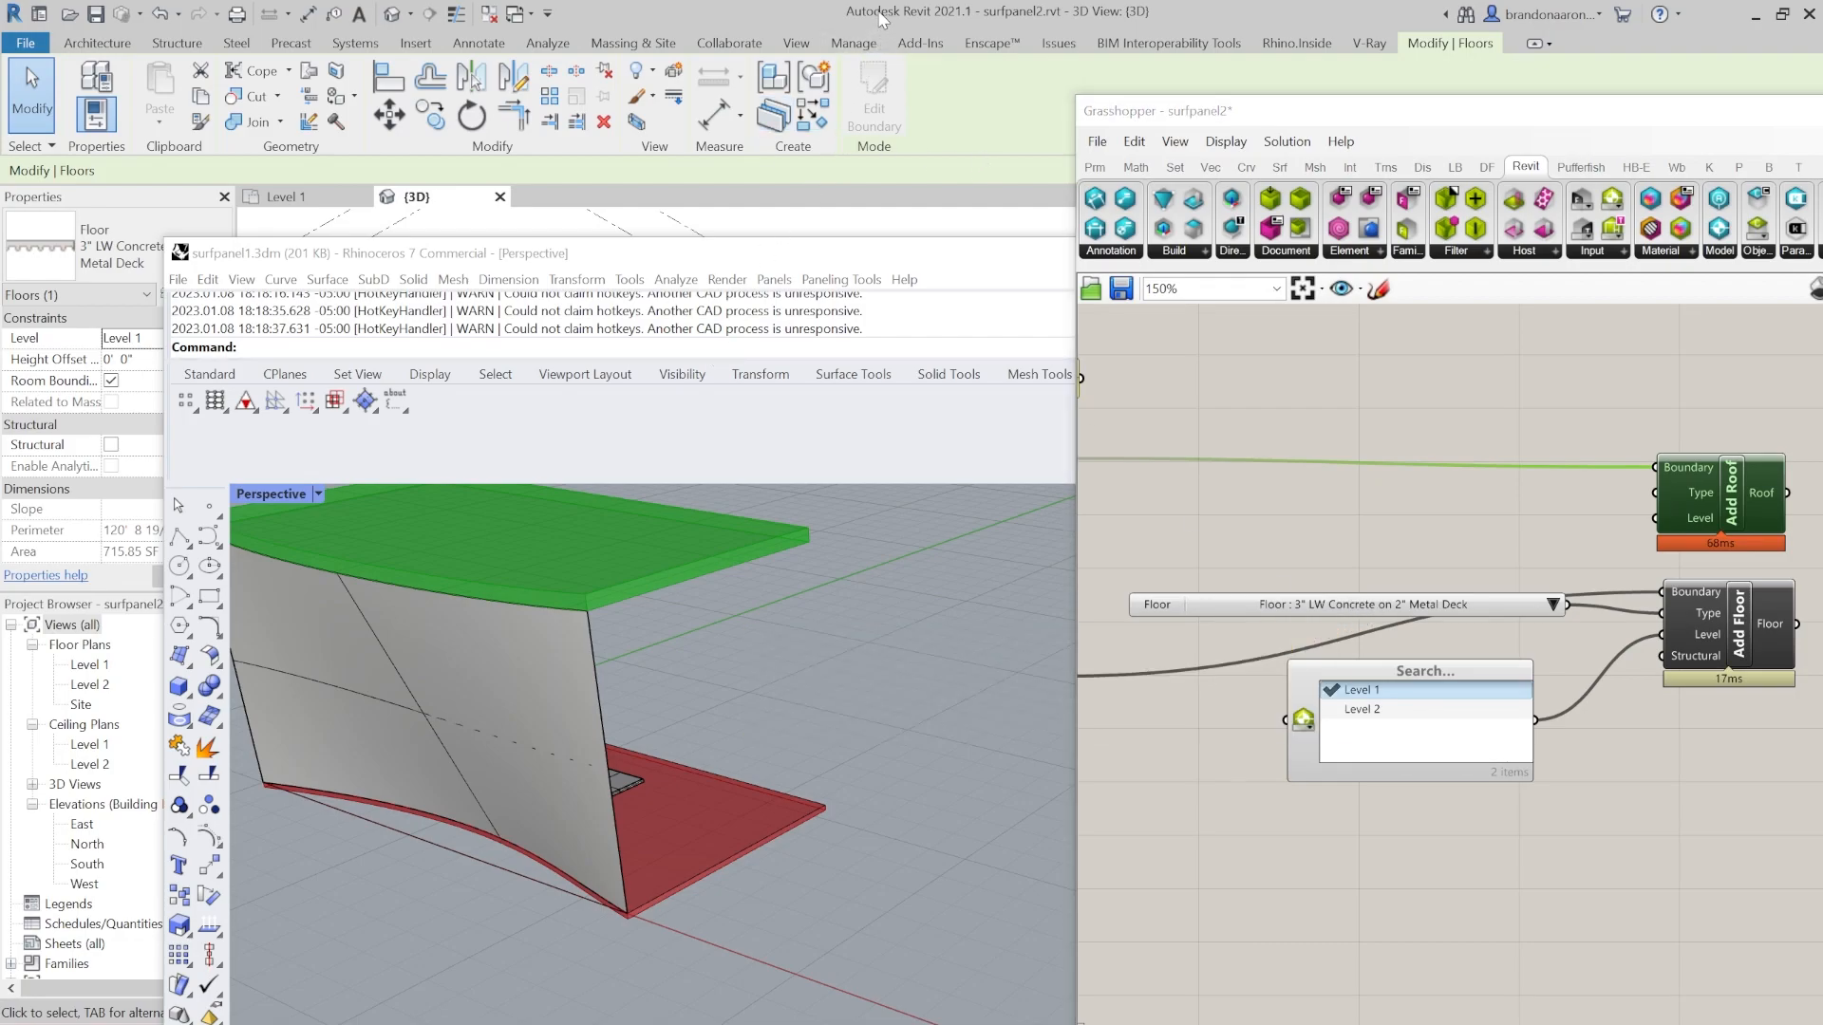
Move the Rhino window down and select the new roof in Revit's {3D} view to inspect its properties.
drag(620, 271, 529, 727)
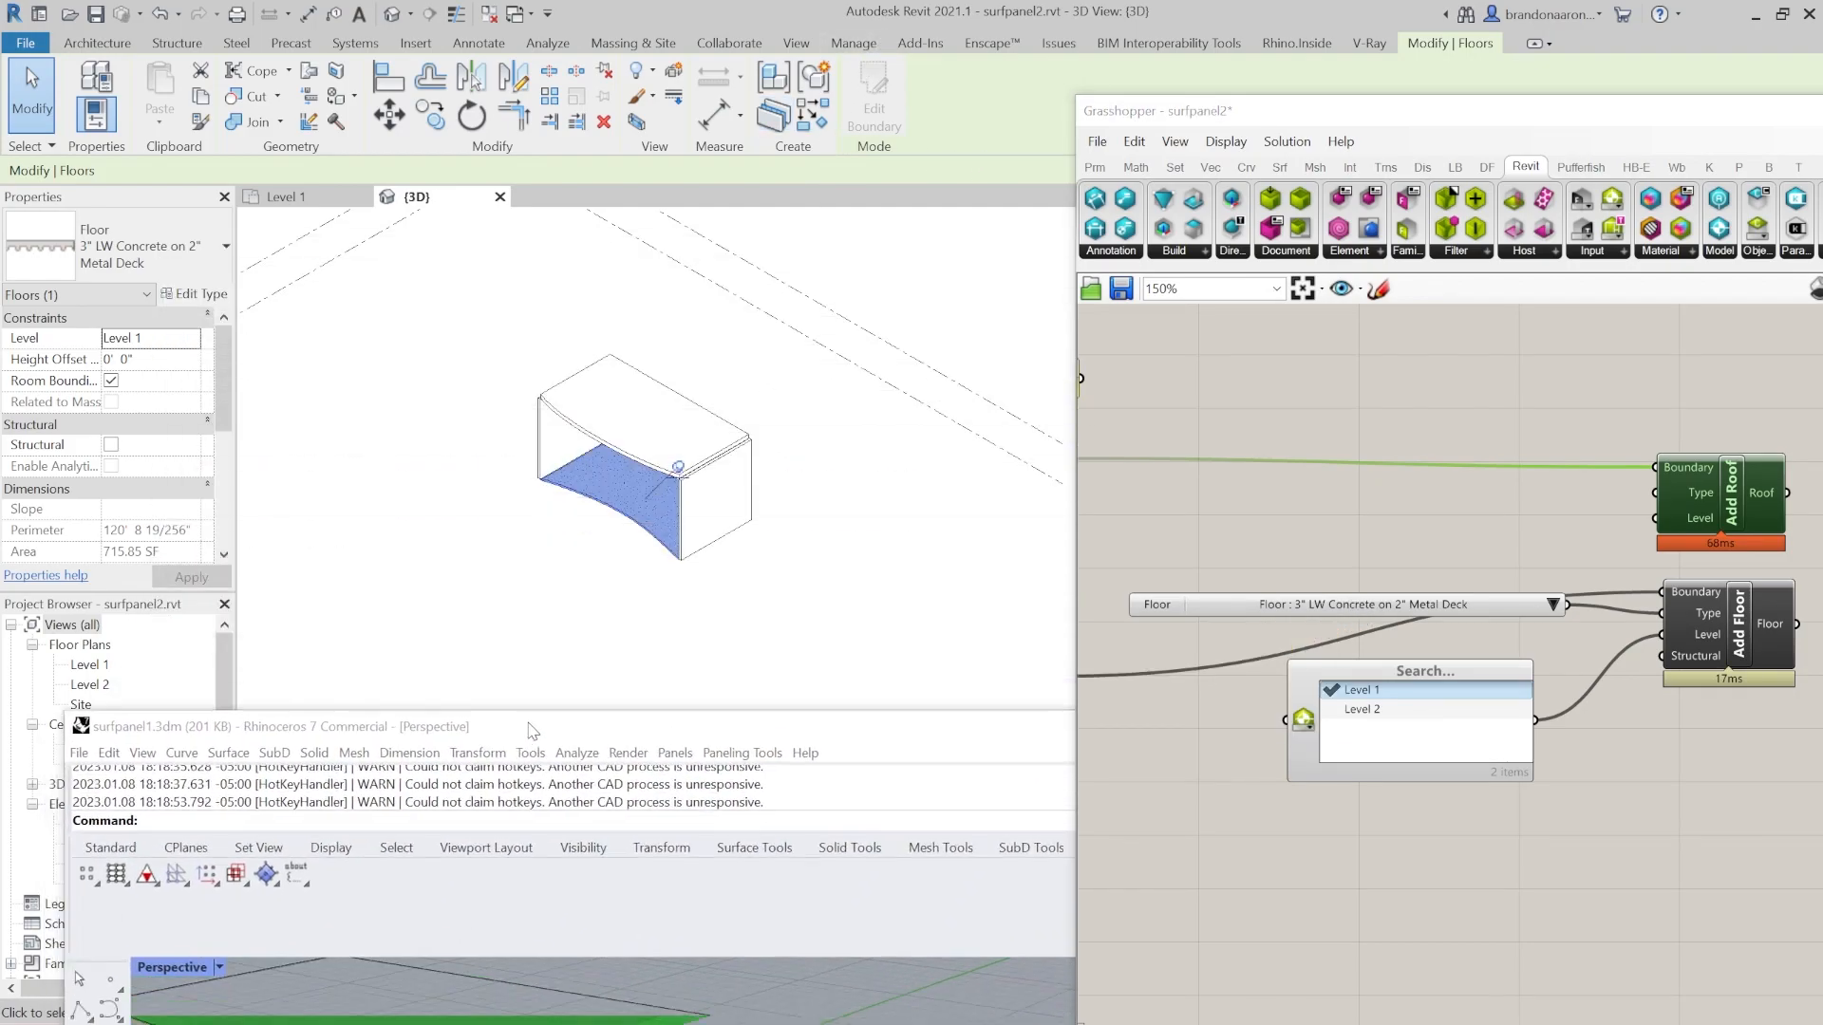
click(639, 455)
scroll(639, 454, up, 3)
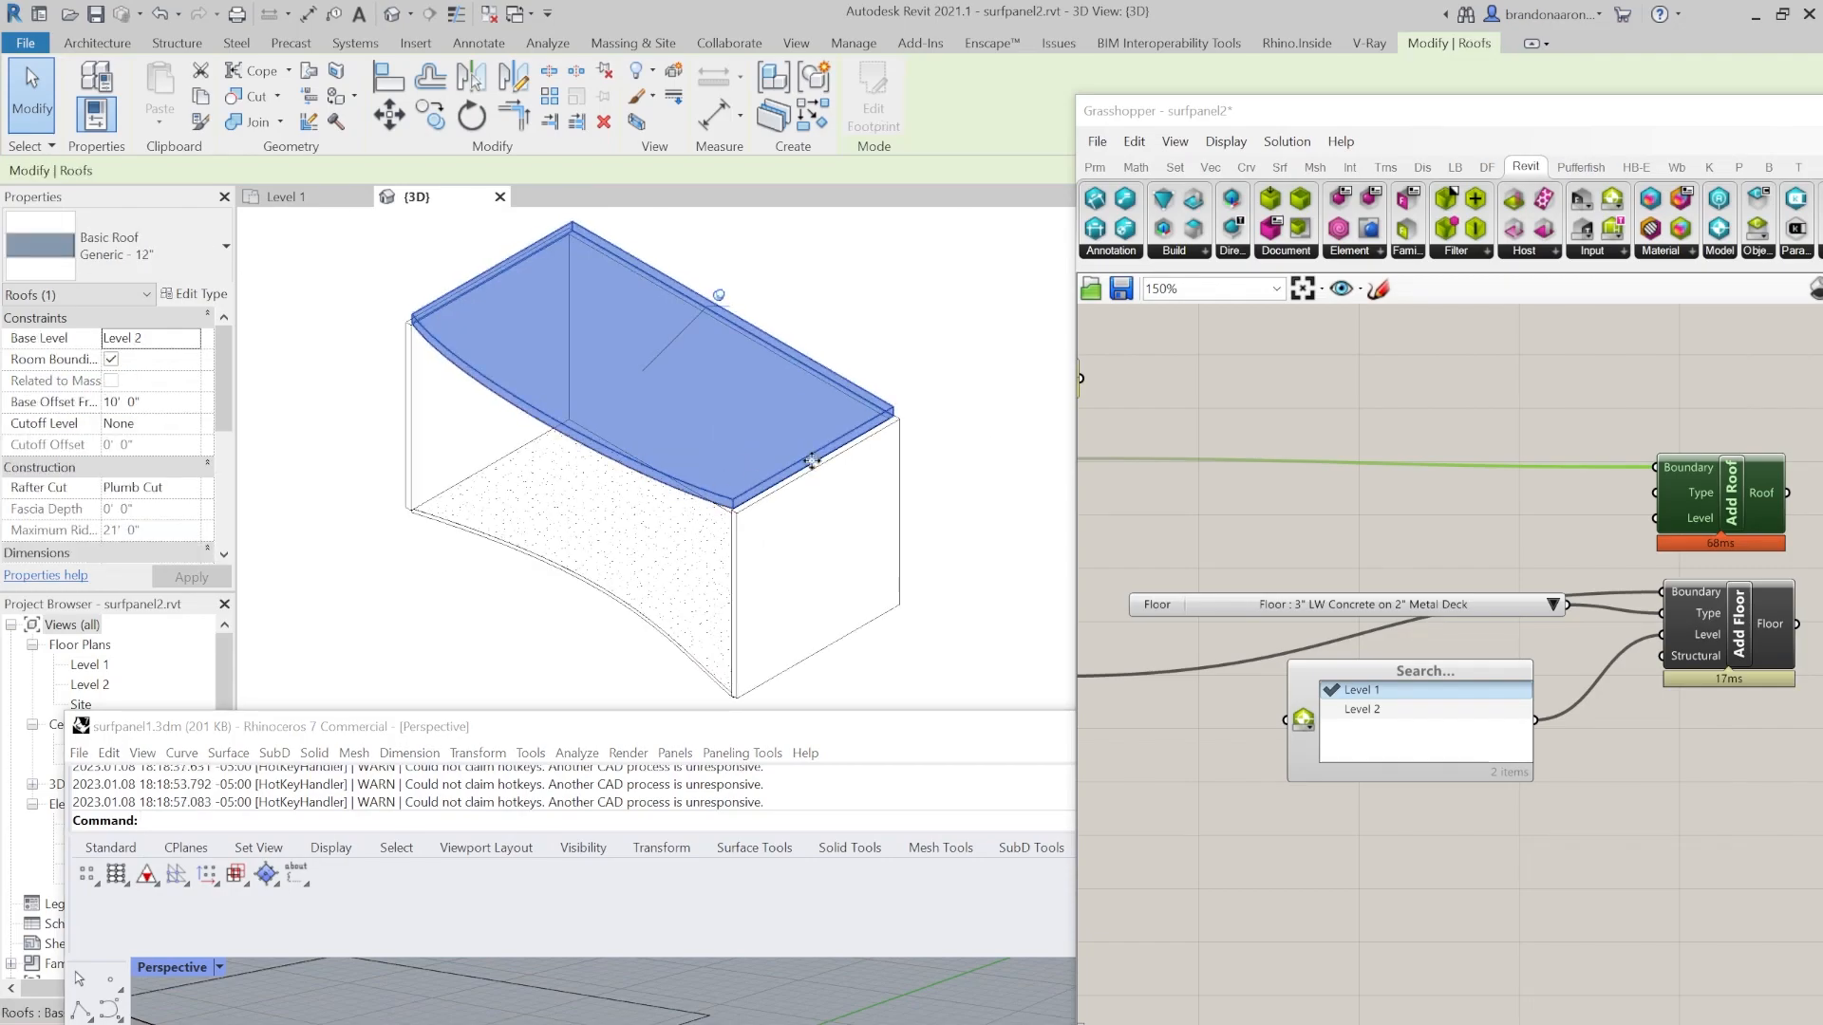
scroll(817, 466, up, 2)
scroll(919, 438, down, 4)
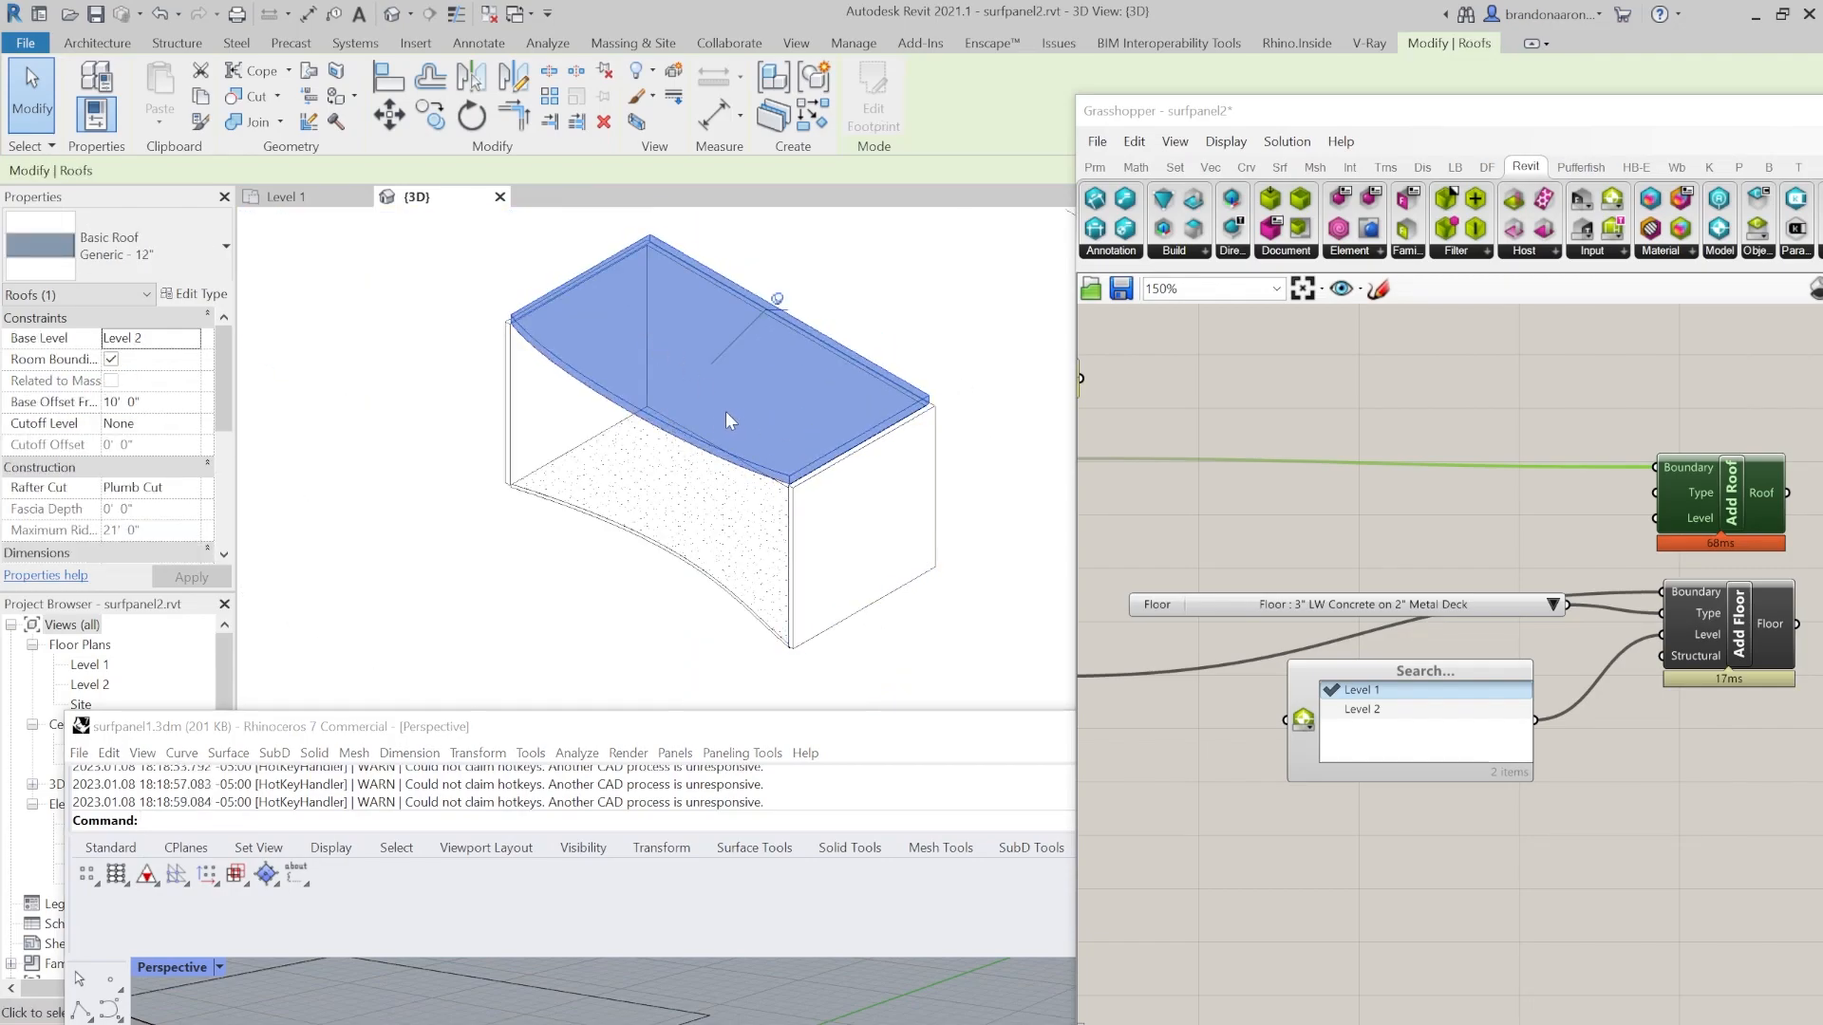
Bring the Rhino window back up, cycle to the Front viewport, and set it to the Perspective view.
drag(795, 736, 844, 121)
scroll(498, 412, up, 4)
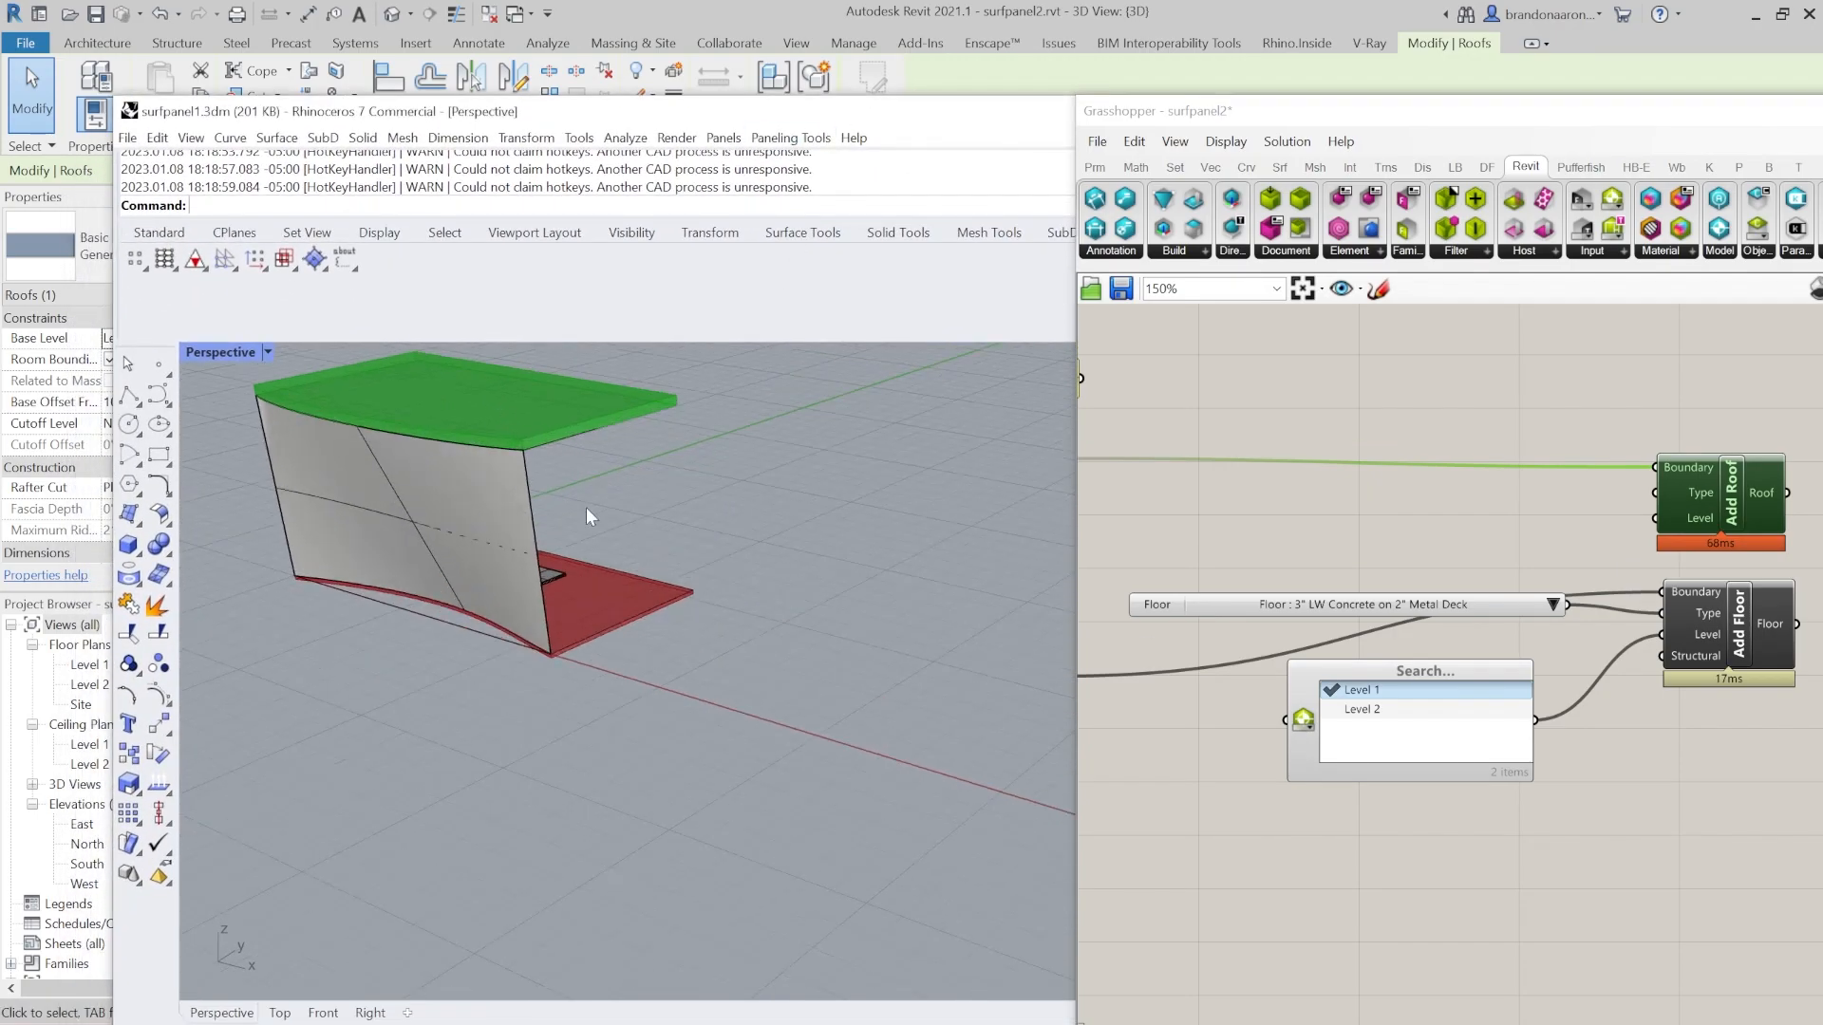
key(ctrl+Tab)
key(ctrl+Tab)
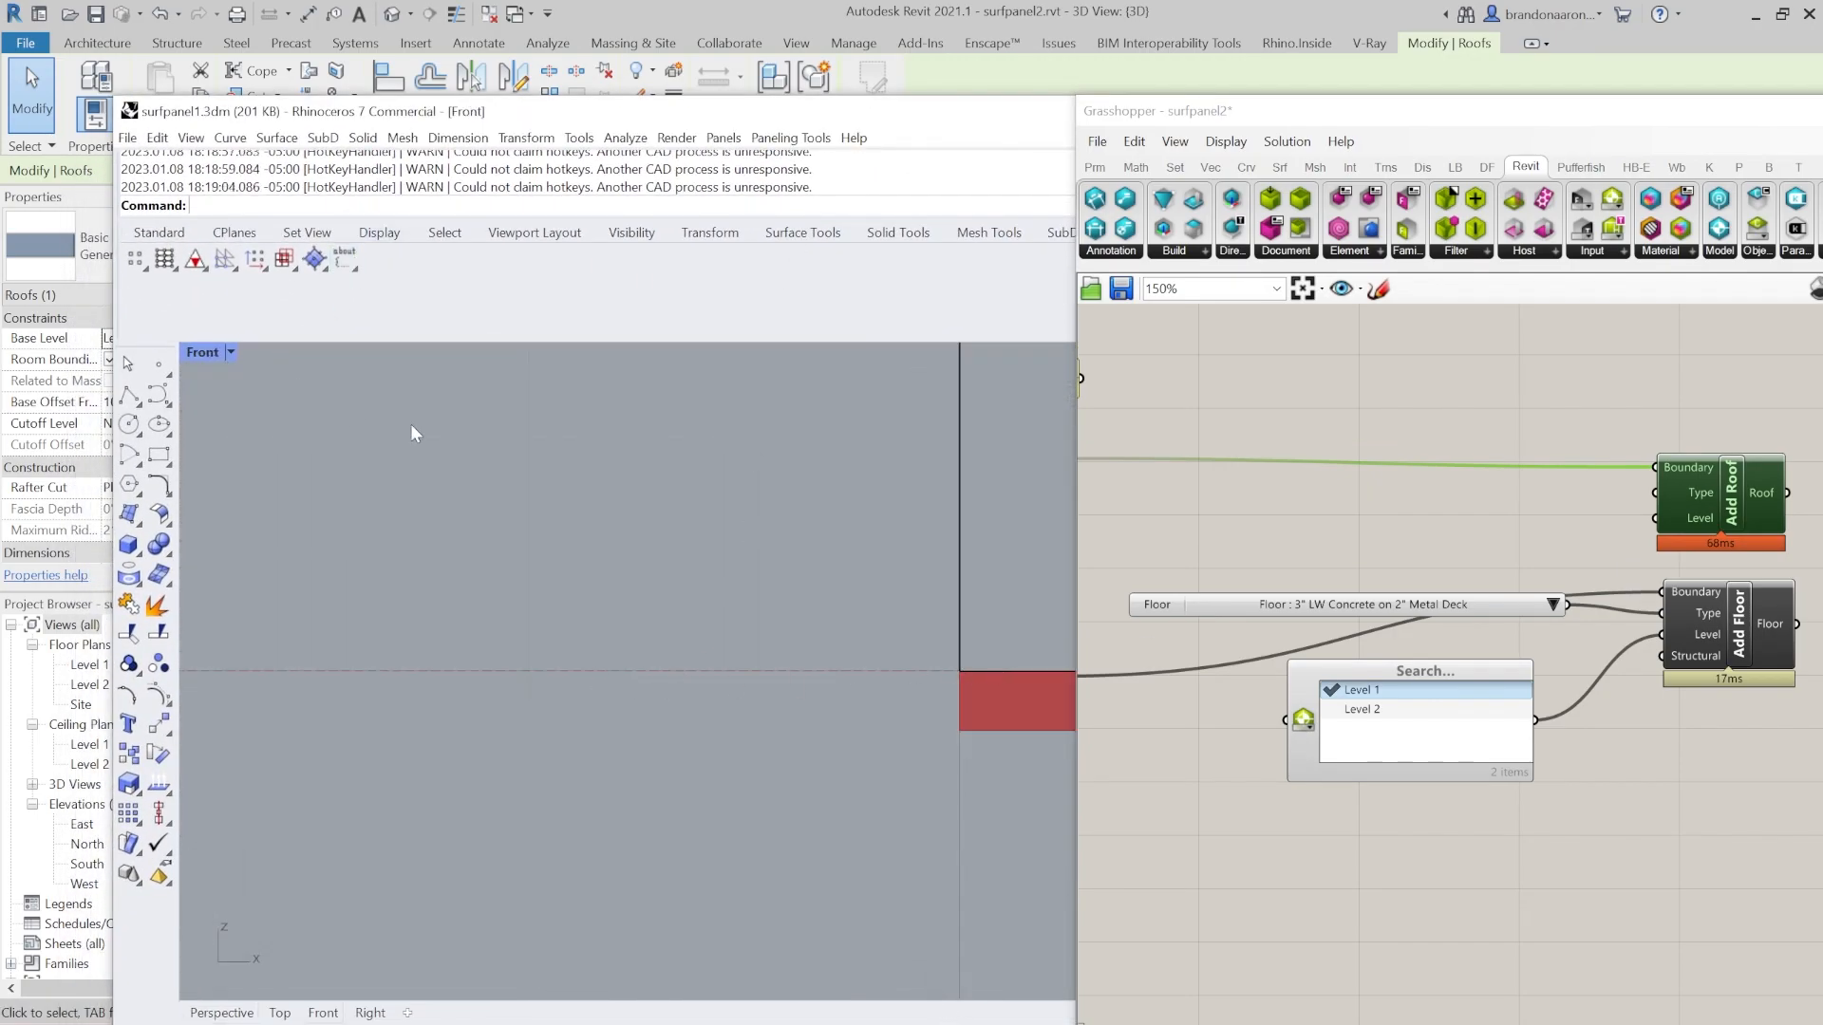
click(228, 350)
mouse_move(380, 727)
click(583, 888)
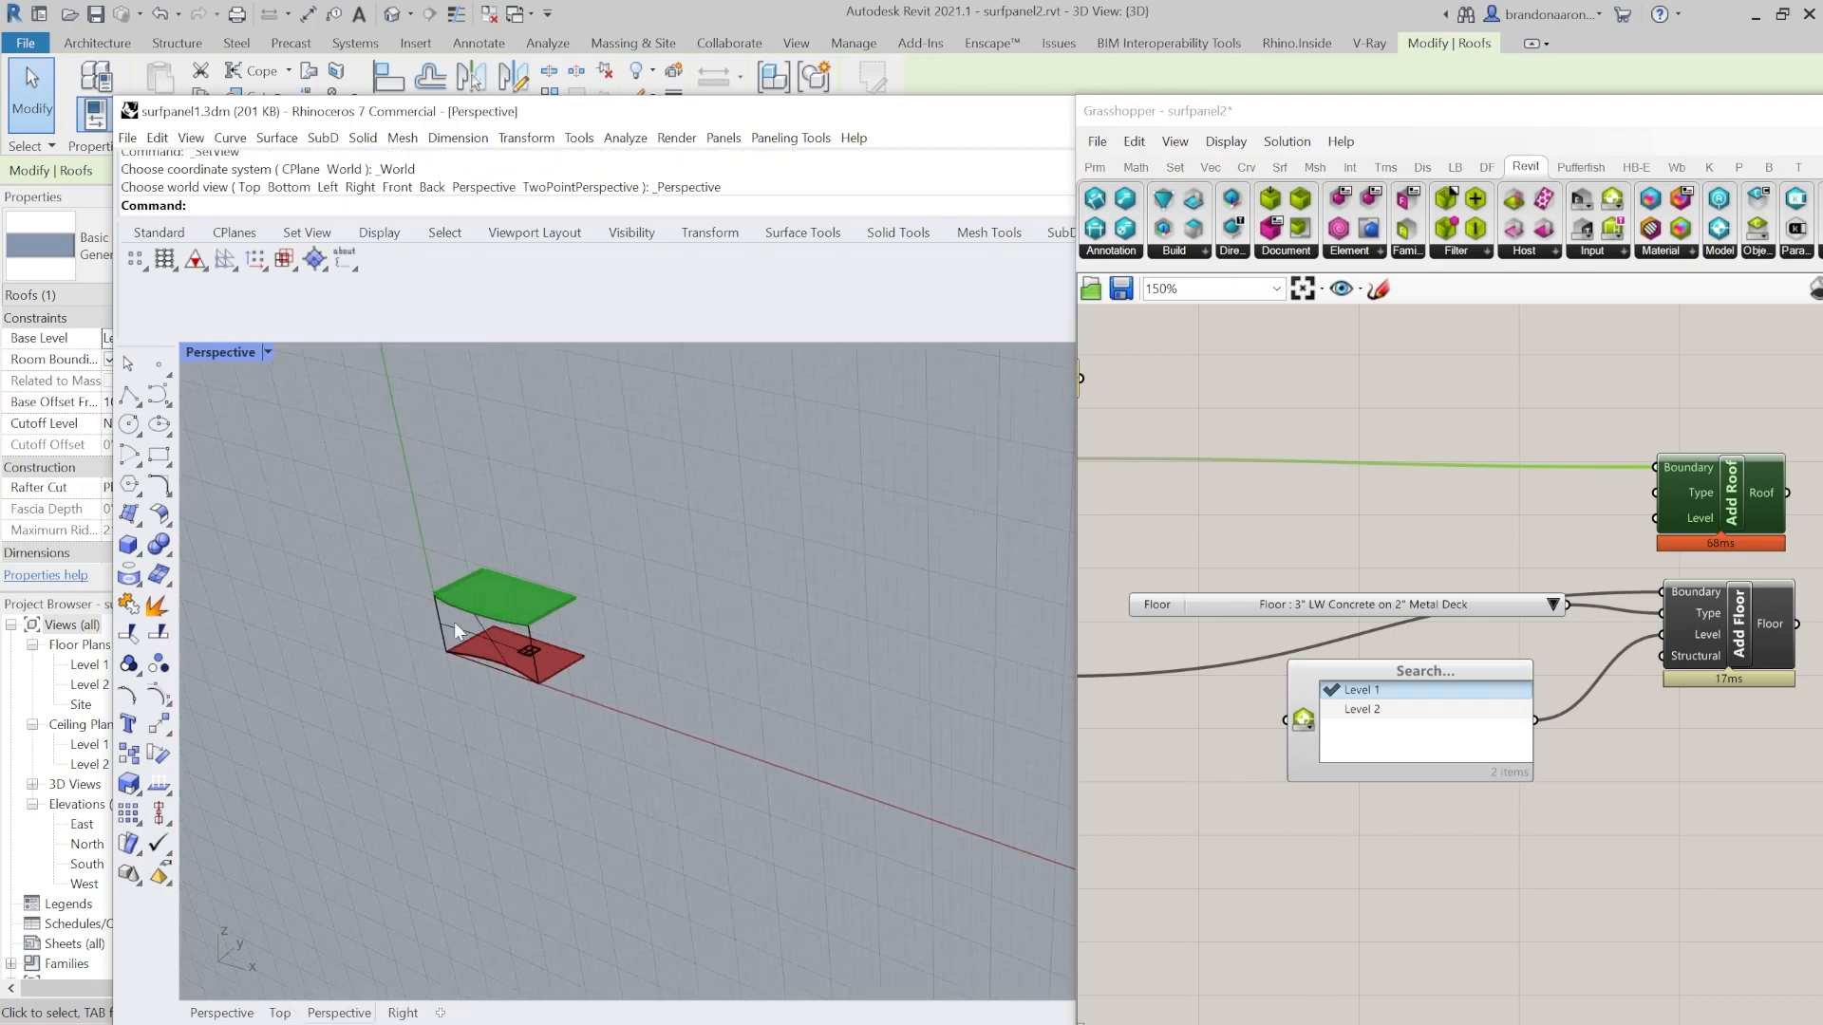
scroll(404, 503, up, 4)
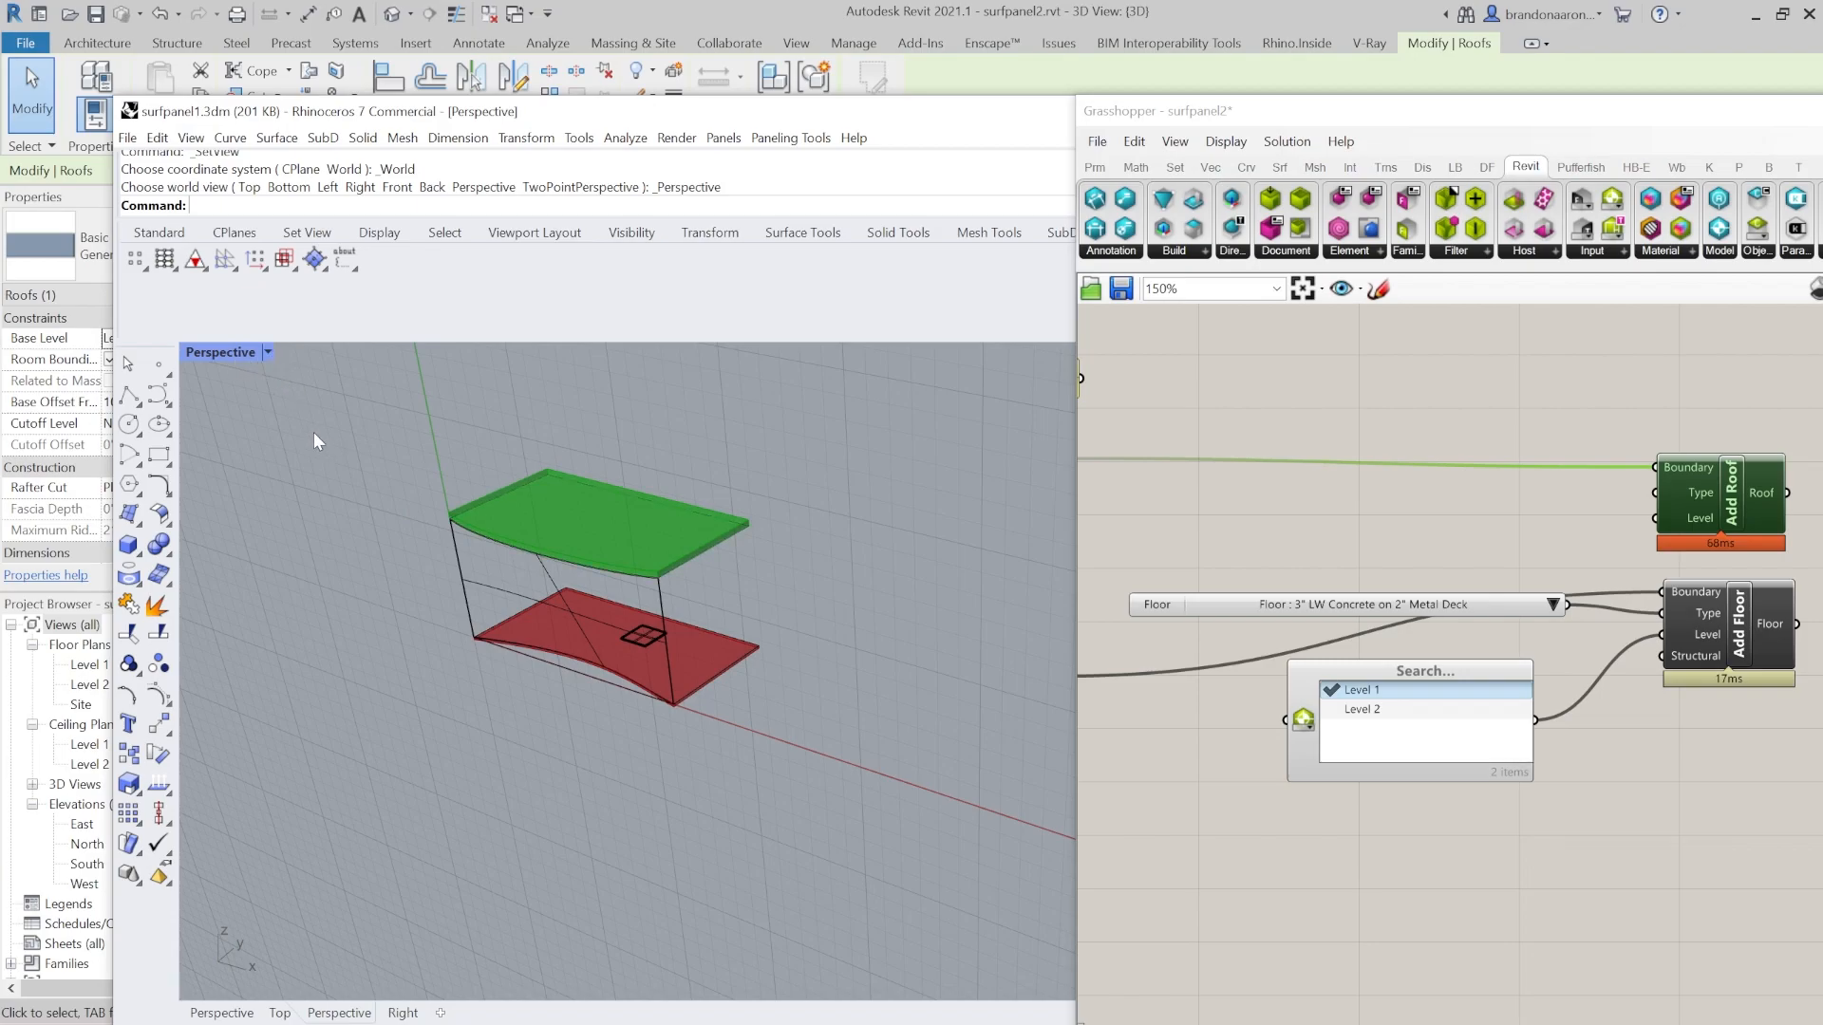
Try to reset the Rhino viewport by setting it to the Plan view and back to the Perspective view.
click(267, 353)
mouse_move(444, 733)
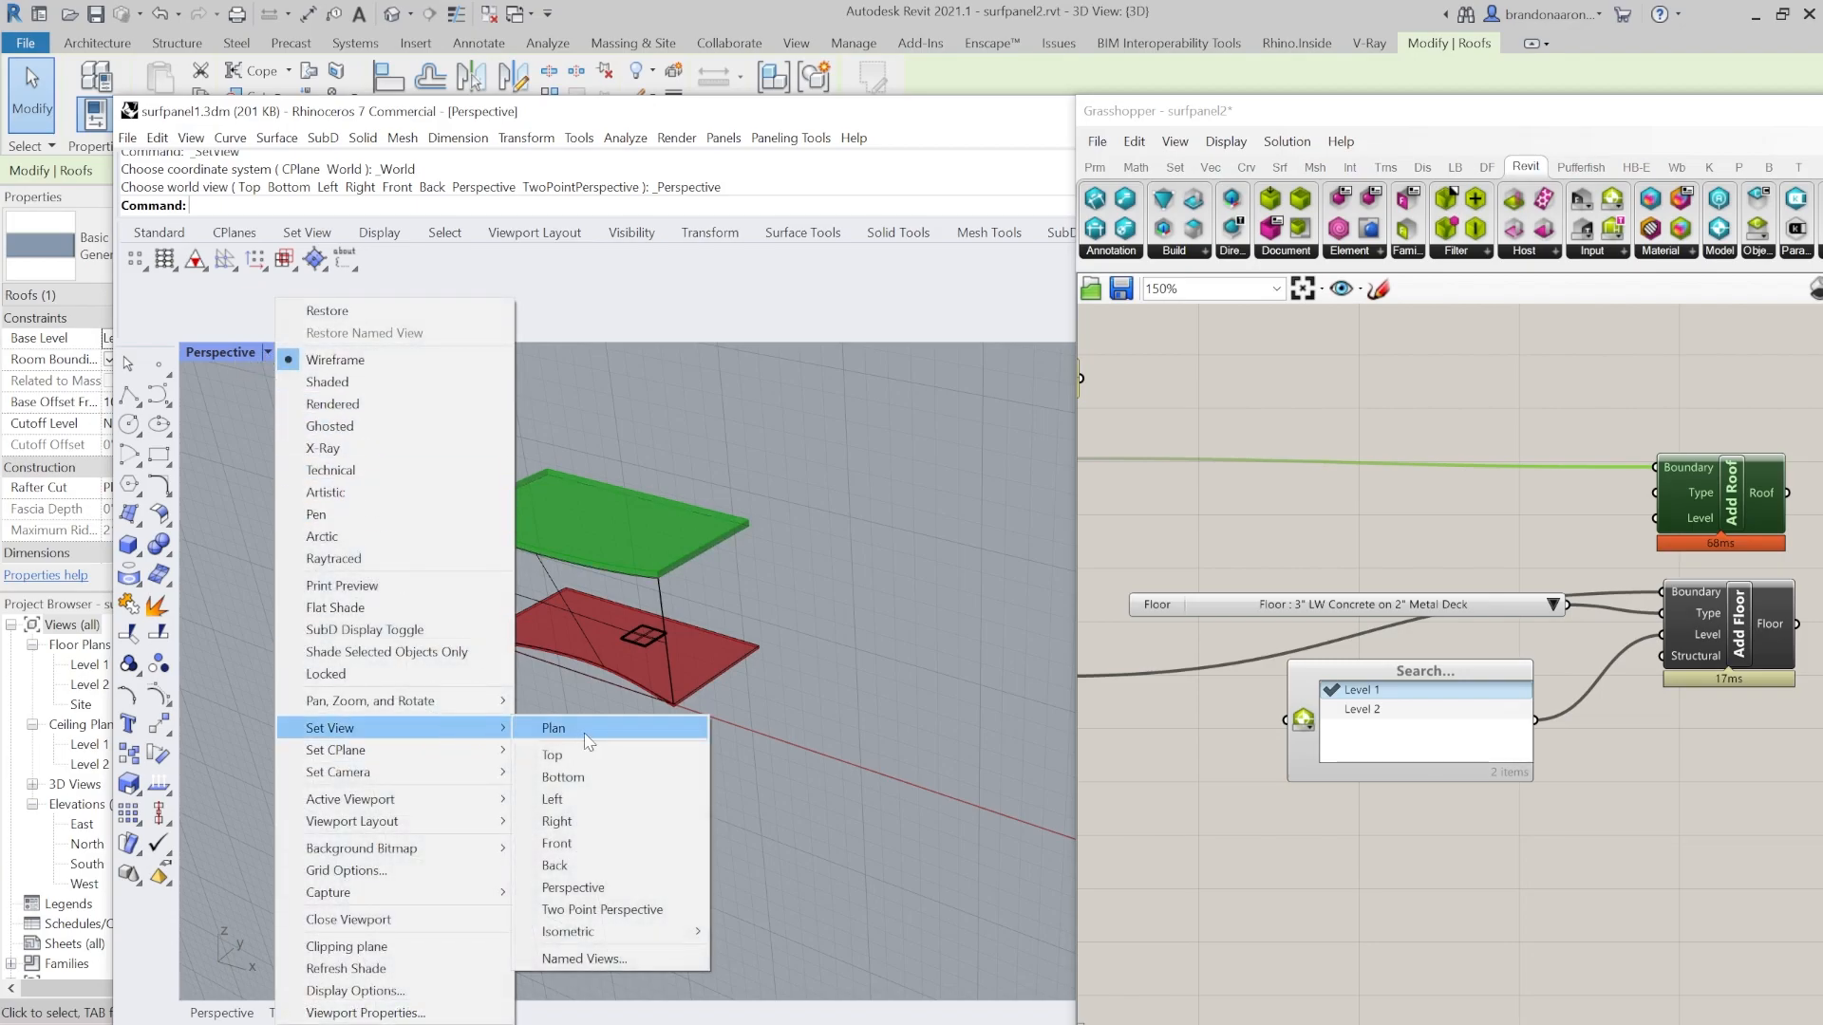
click(554, 729)
scroll(389, 475, down, 5)
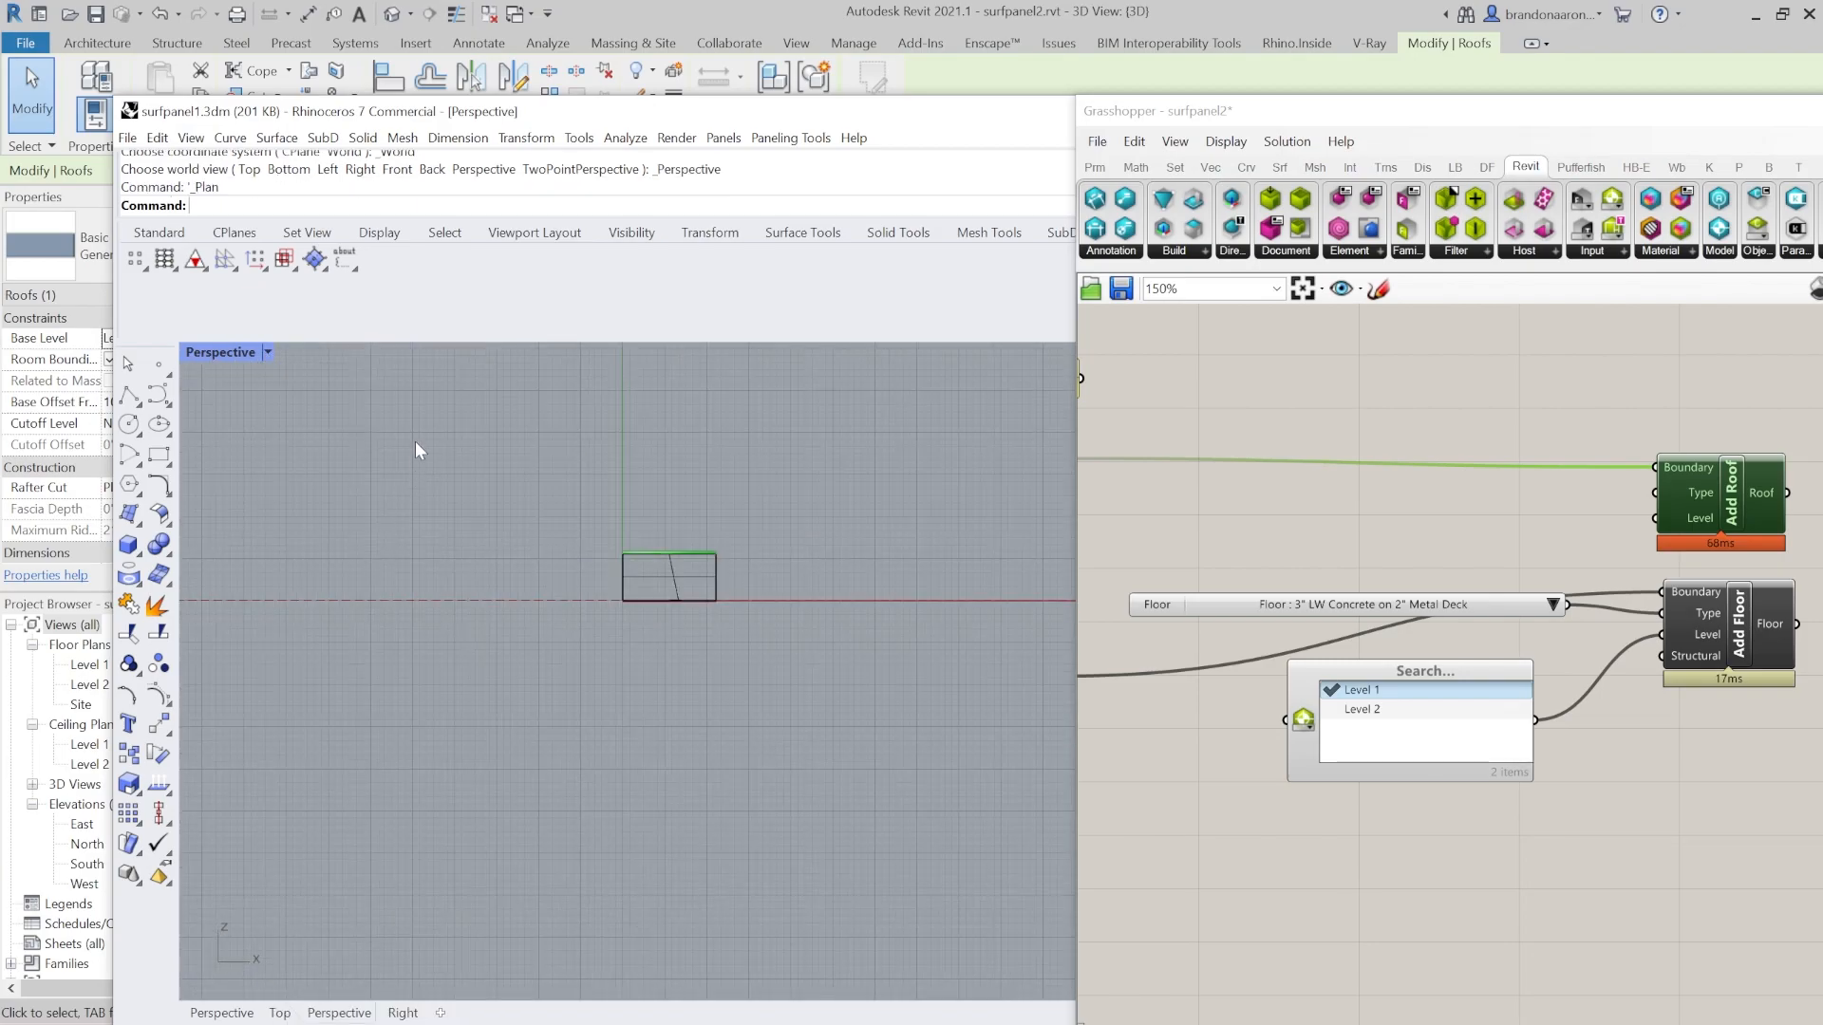
click(268, 352)
mouse_move(399, 731)
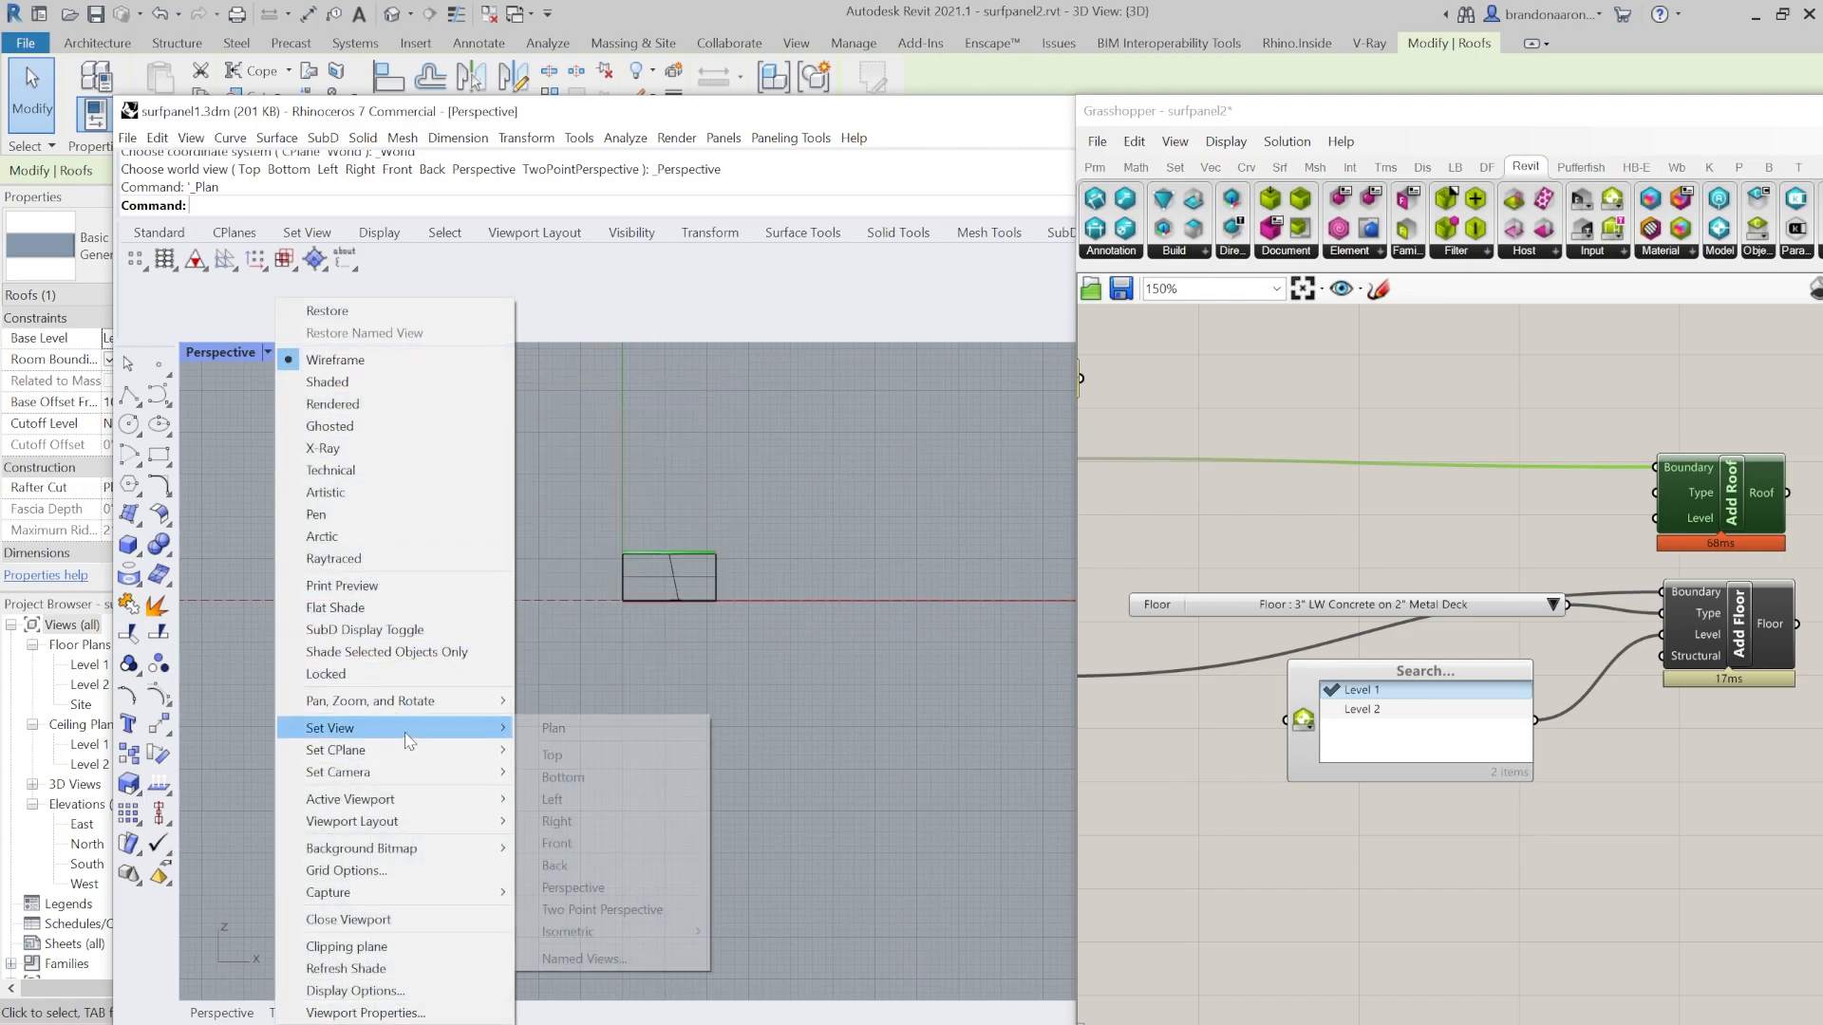
click(573, 888)
right_drag(621, 714, 612, 598)
right_drag(382, 508, 513, 521)
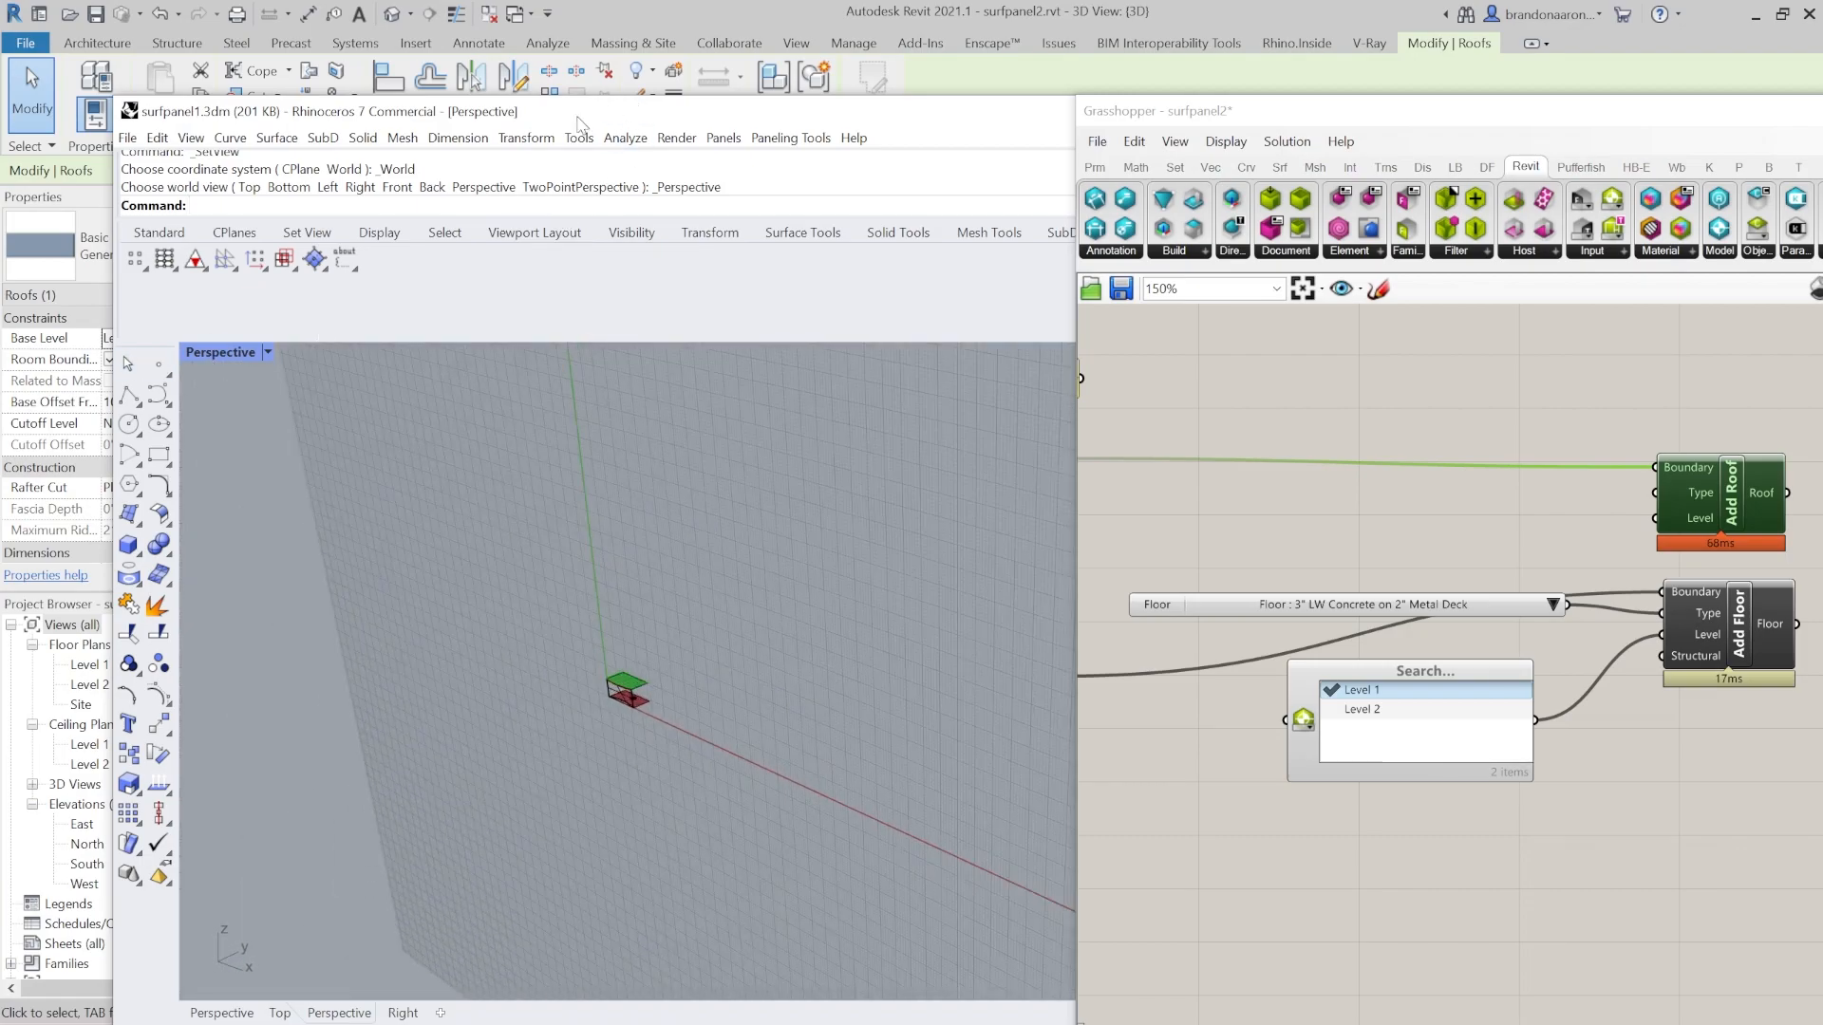
Maximize the Rhino window, restore the multi-viewport layout and enlarge the other Perspective viewport, framing the model.
double_click(579, 118)
double_click(109, 254)
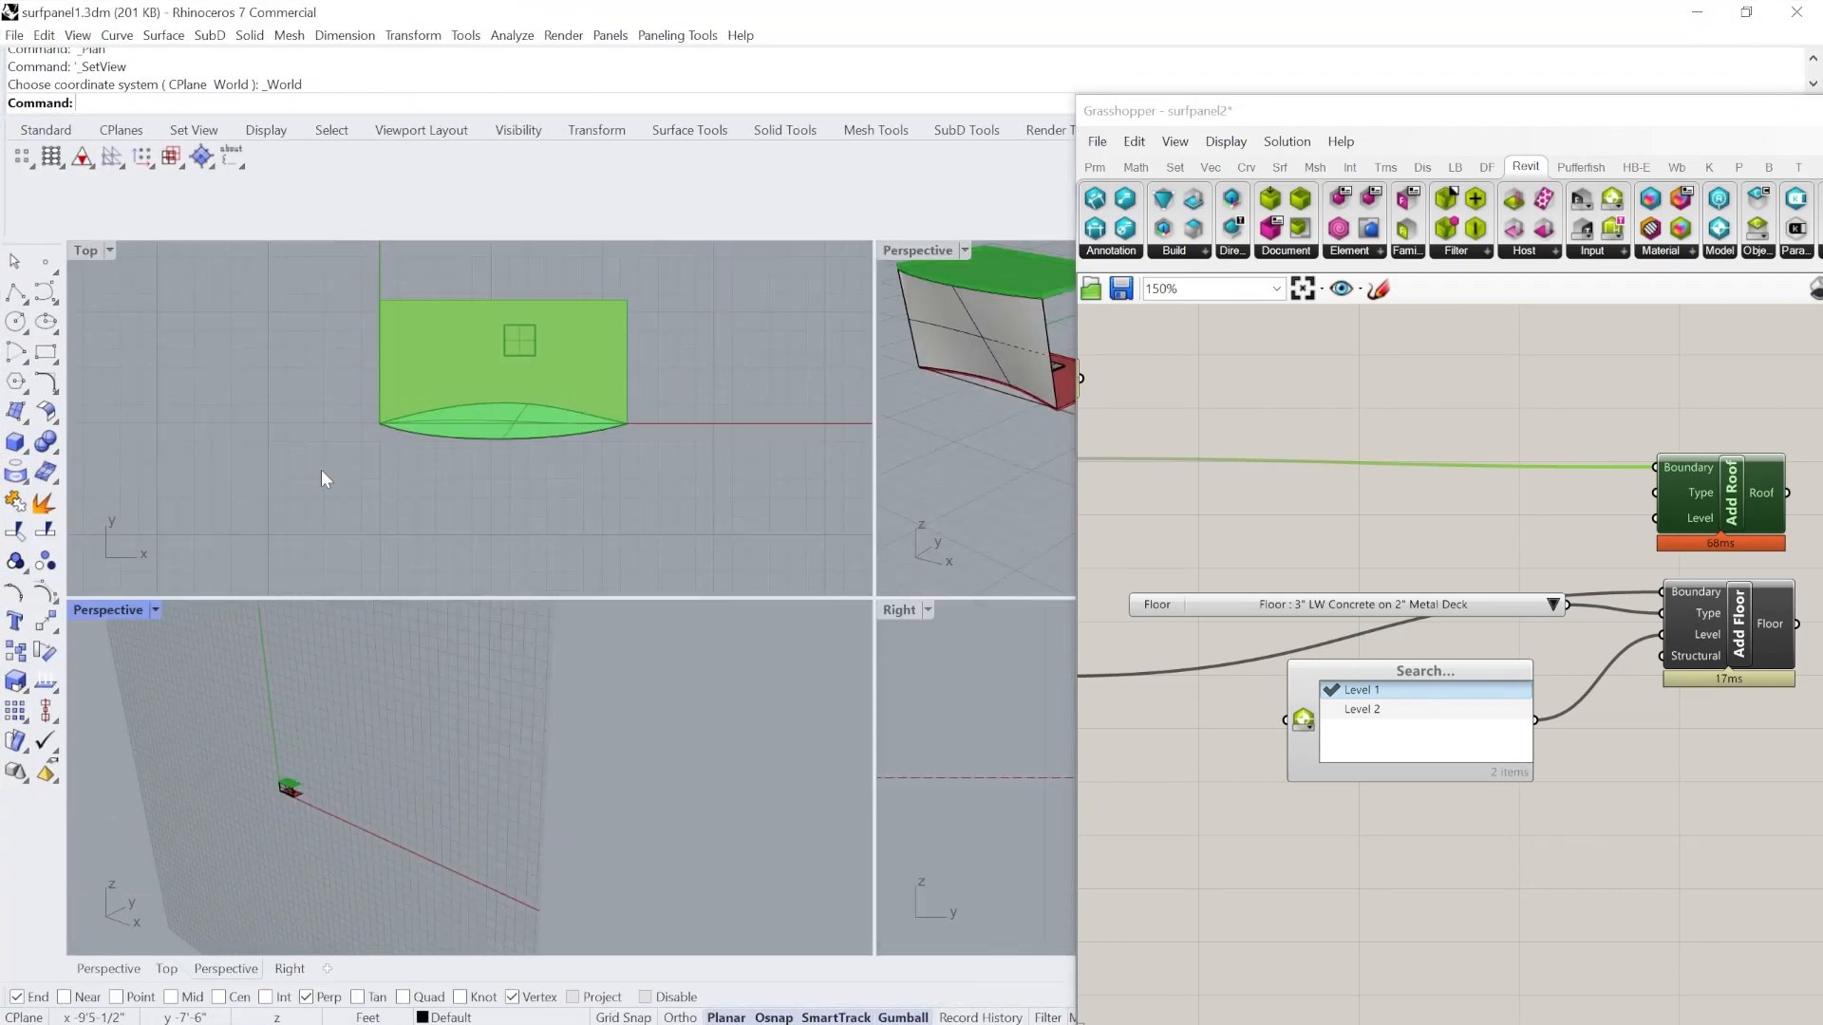
double_click(921, 254)
scroll(598, 659, down, 5)
scroll(565, 650, up, 3)
scroll(567, 651, up, 2)
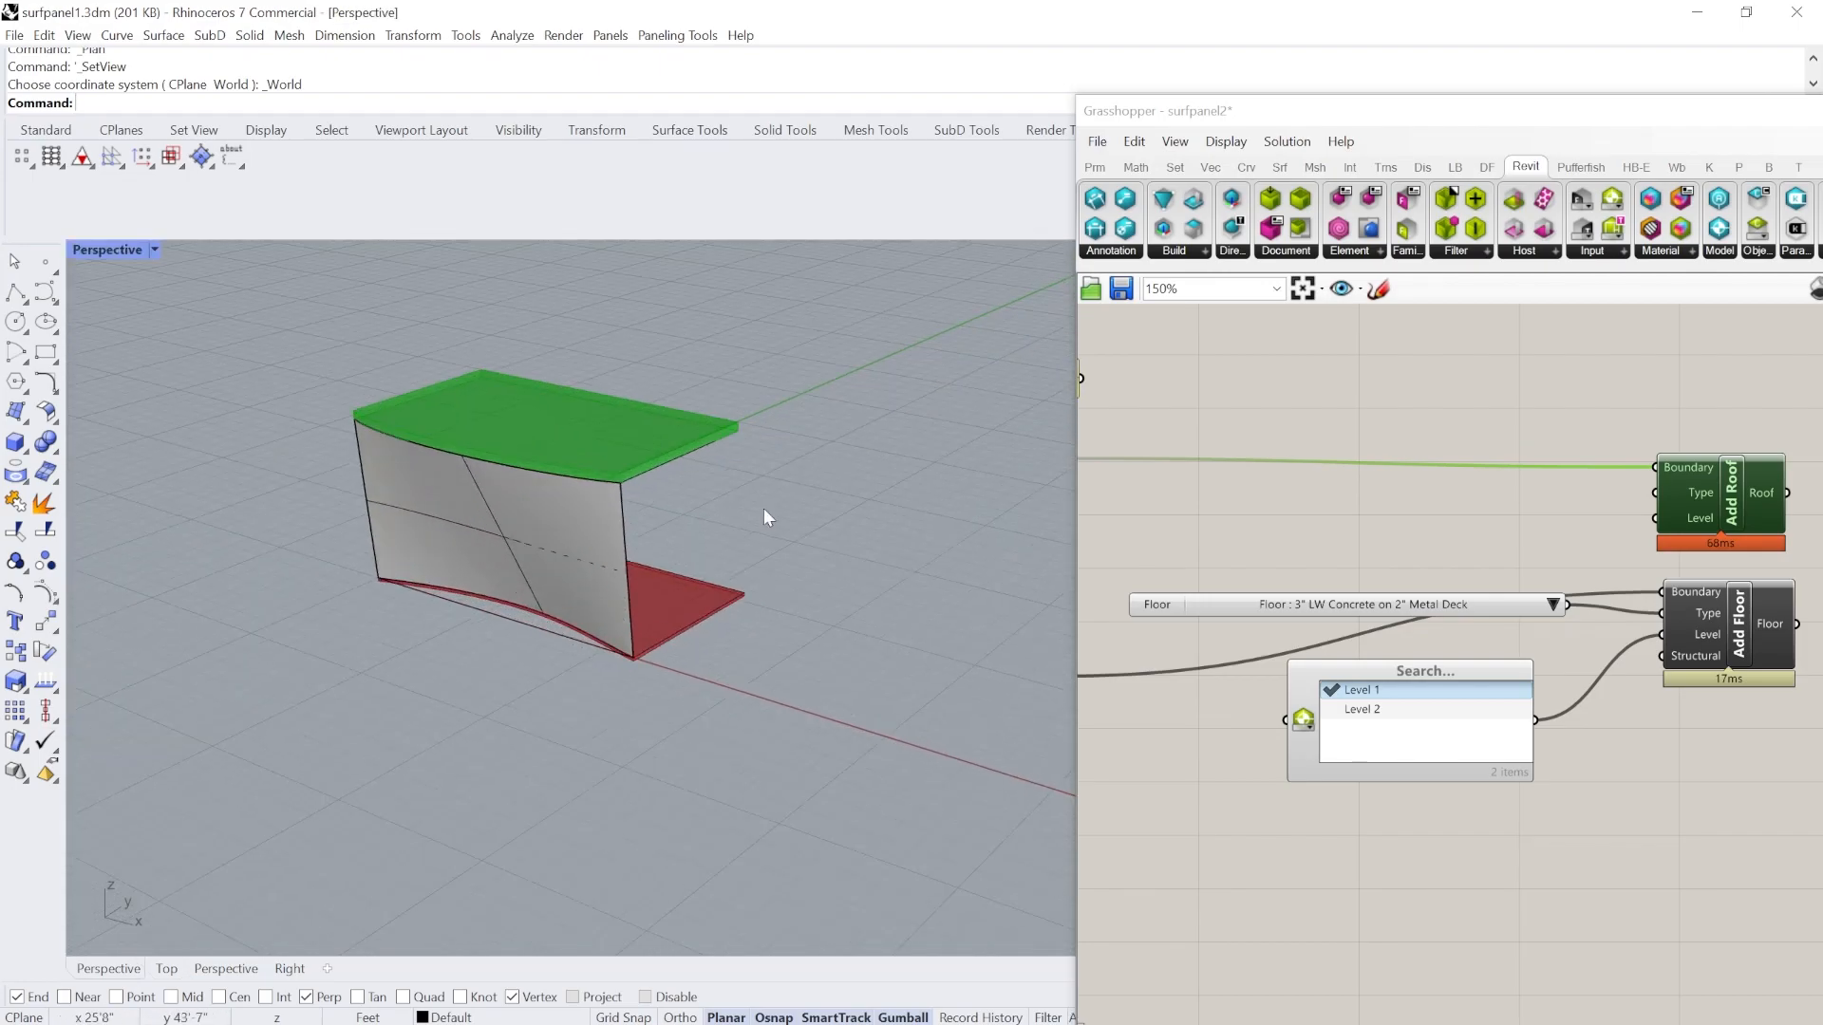
Assign the curved facade surface in Rhino to the BrepSurf parameter as a single Brep.
click(569, 526)
scroll(1398, 481, down, 4)
scroll(1270, 642, up, 6)
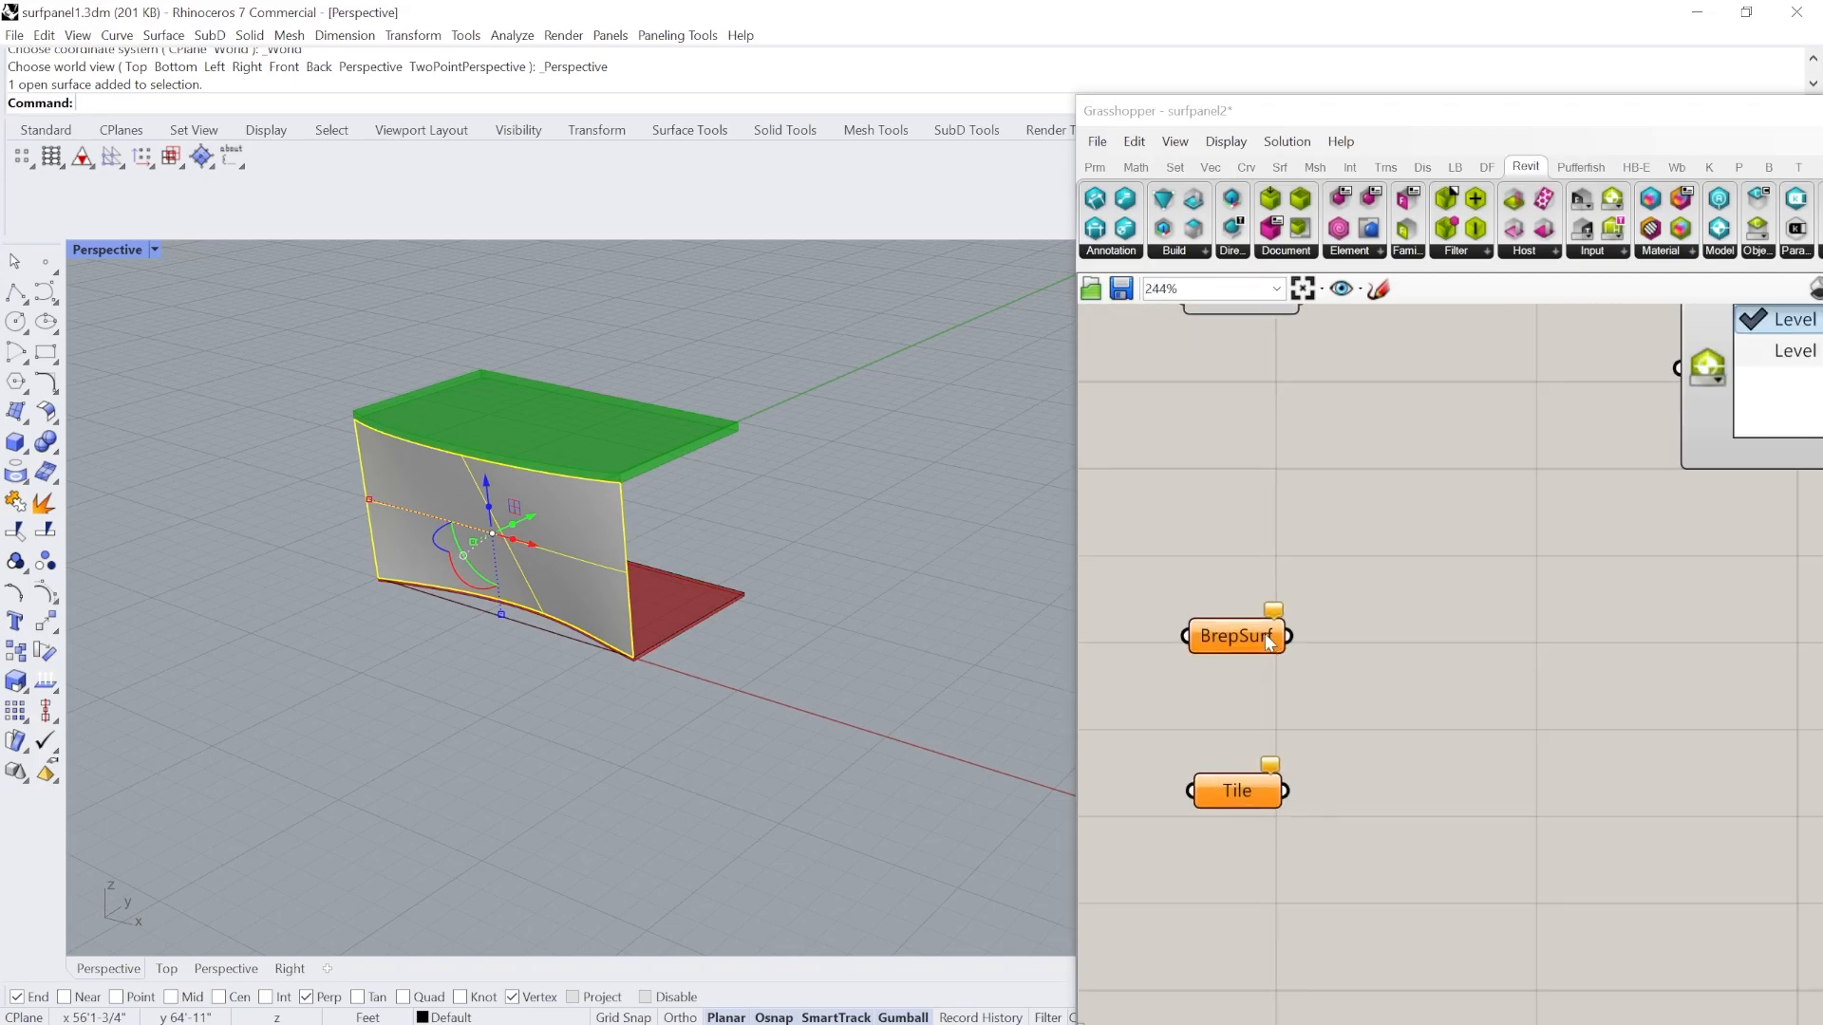
click(1262, 638)
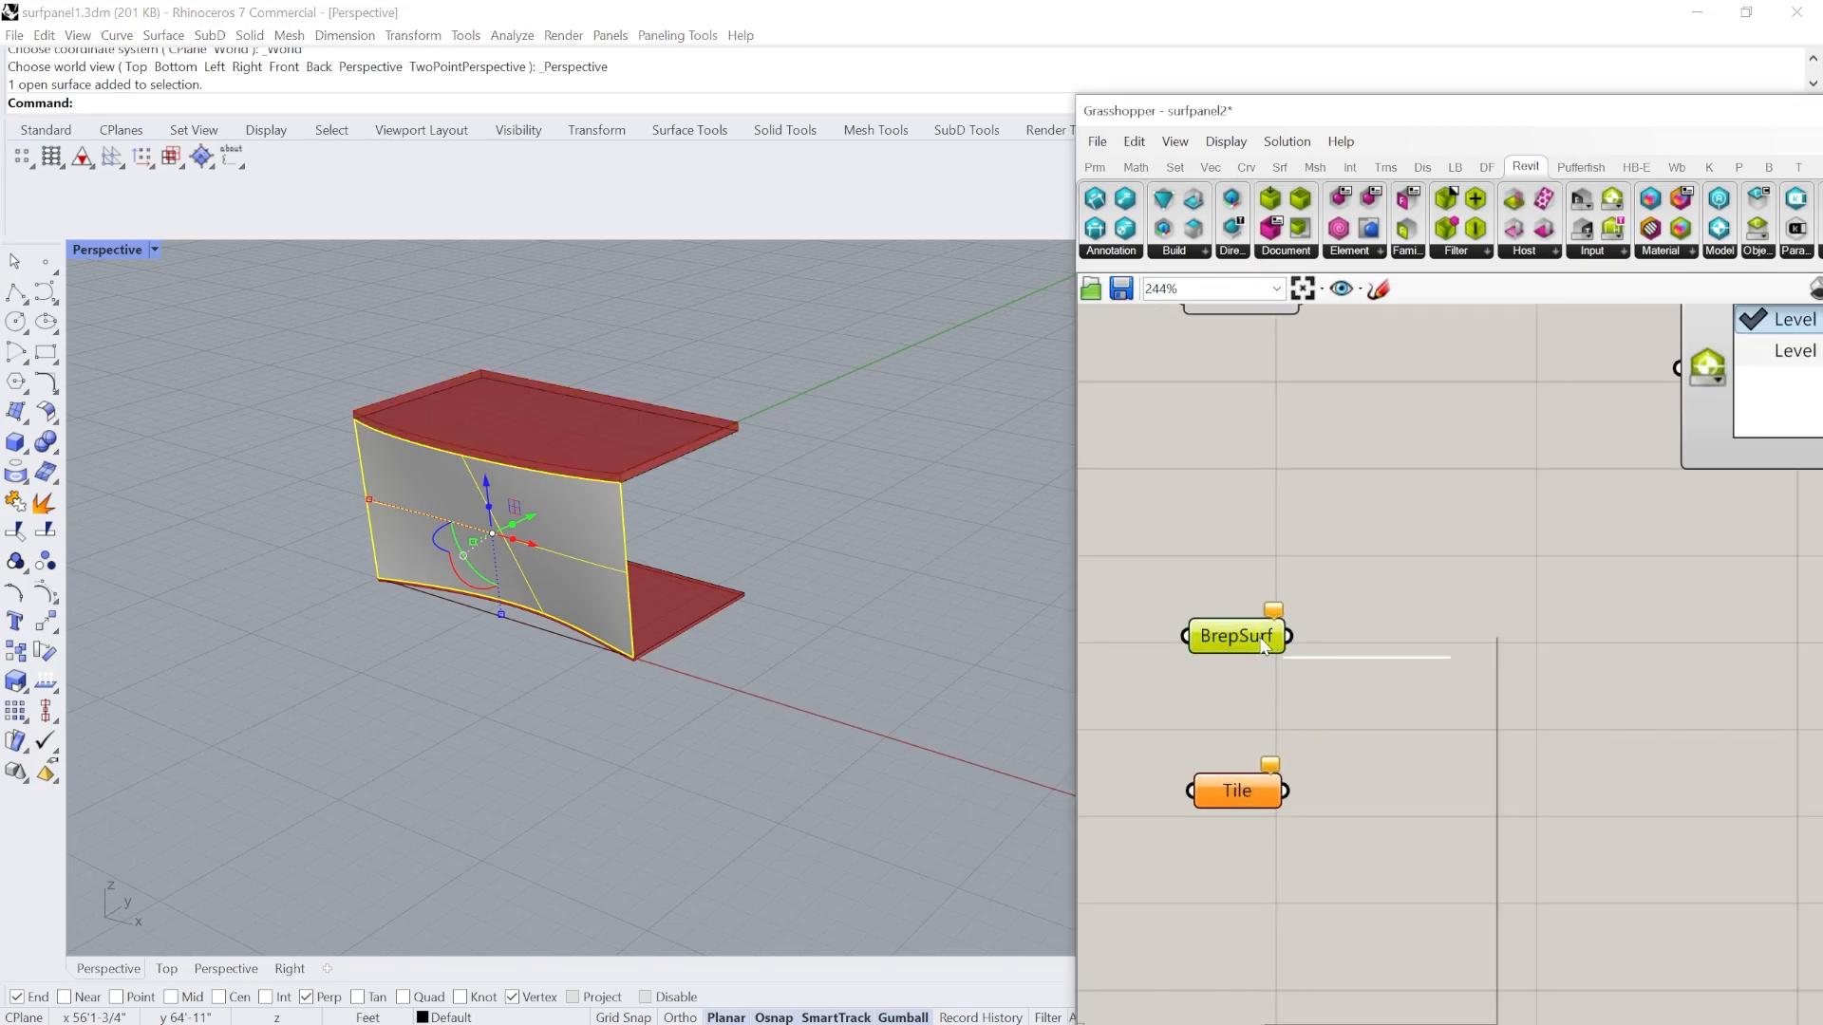
right_click(1263, 646)
click(1329, 876)
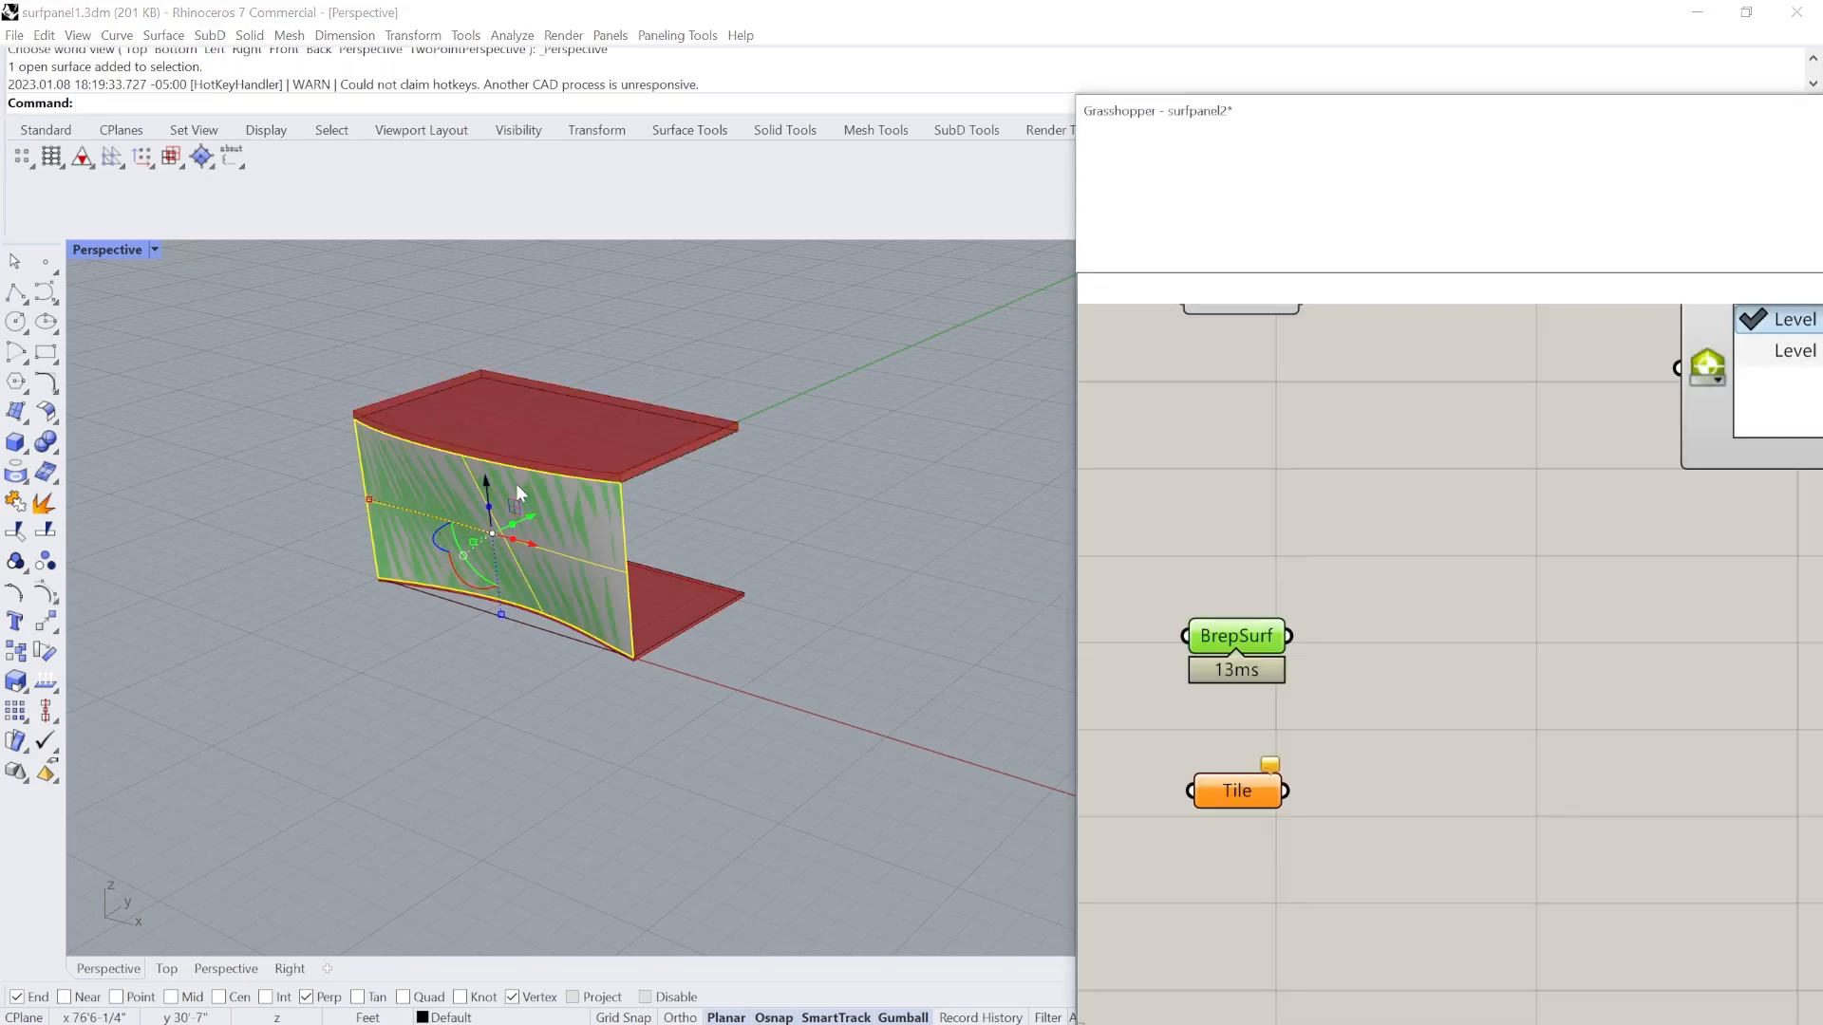
Move the tile geometry in Rhino off the floor to the open area beside the building.
click(843, 560)
scroll(754, 566, up, 4)
right_drag(754, 567, 634, 589)
click(670, 446)
drag(725, 435, 1022, 347)
Assign the relocated tile to the Tile parameter as a single Brep.
right_click(1232, 795)
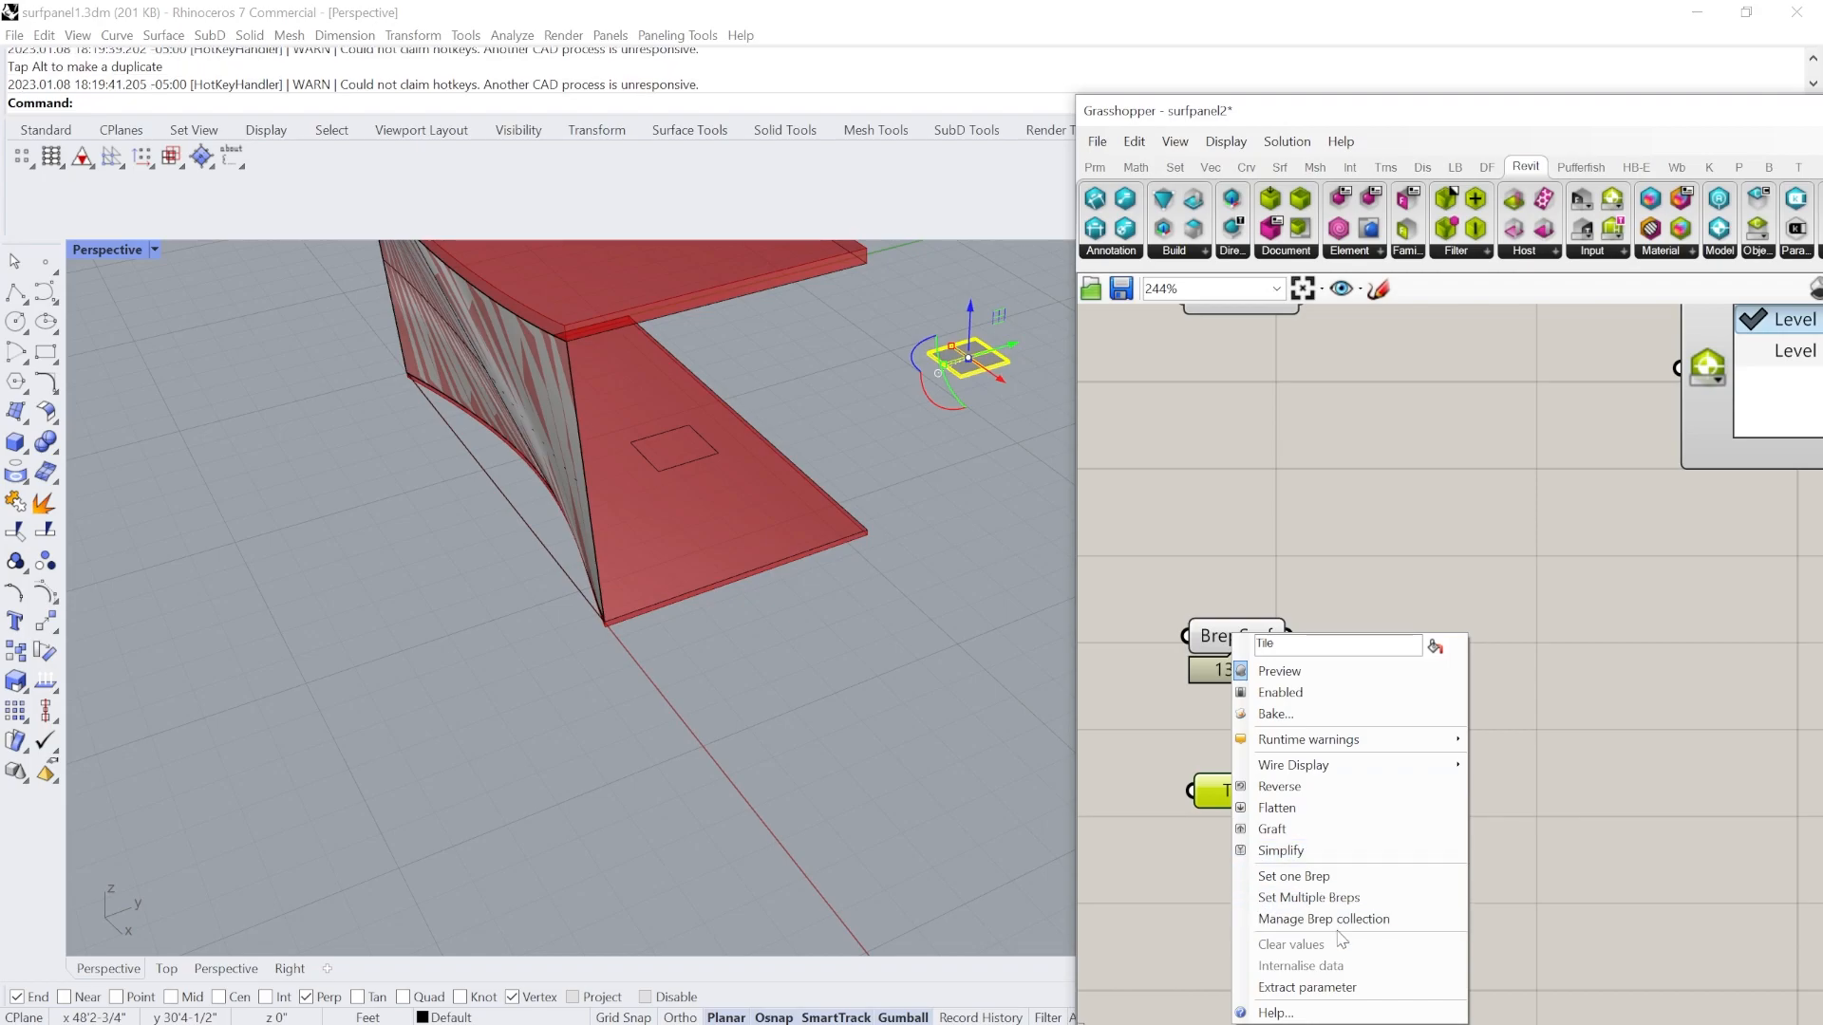
click(1343, 888)
click(974, 349)
right_drag(975, 350, 636, 397)
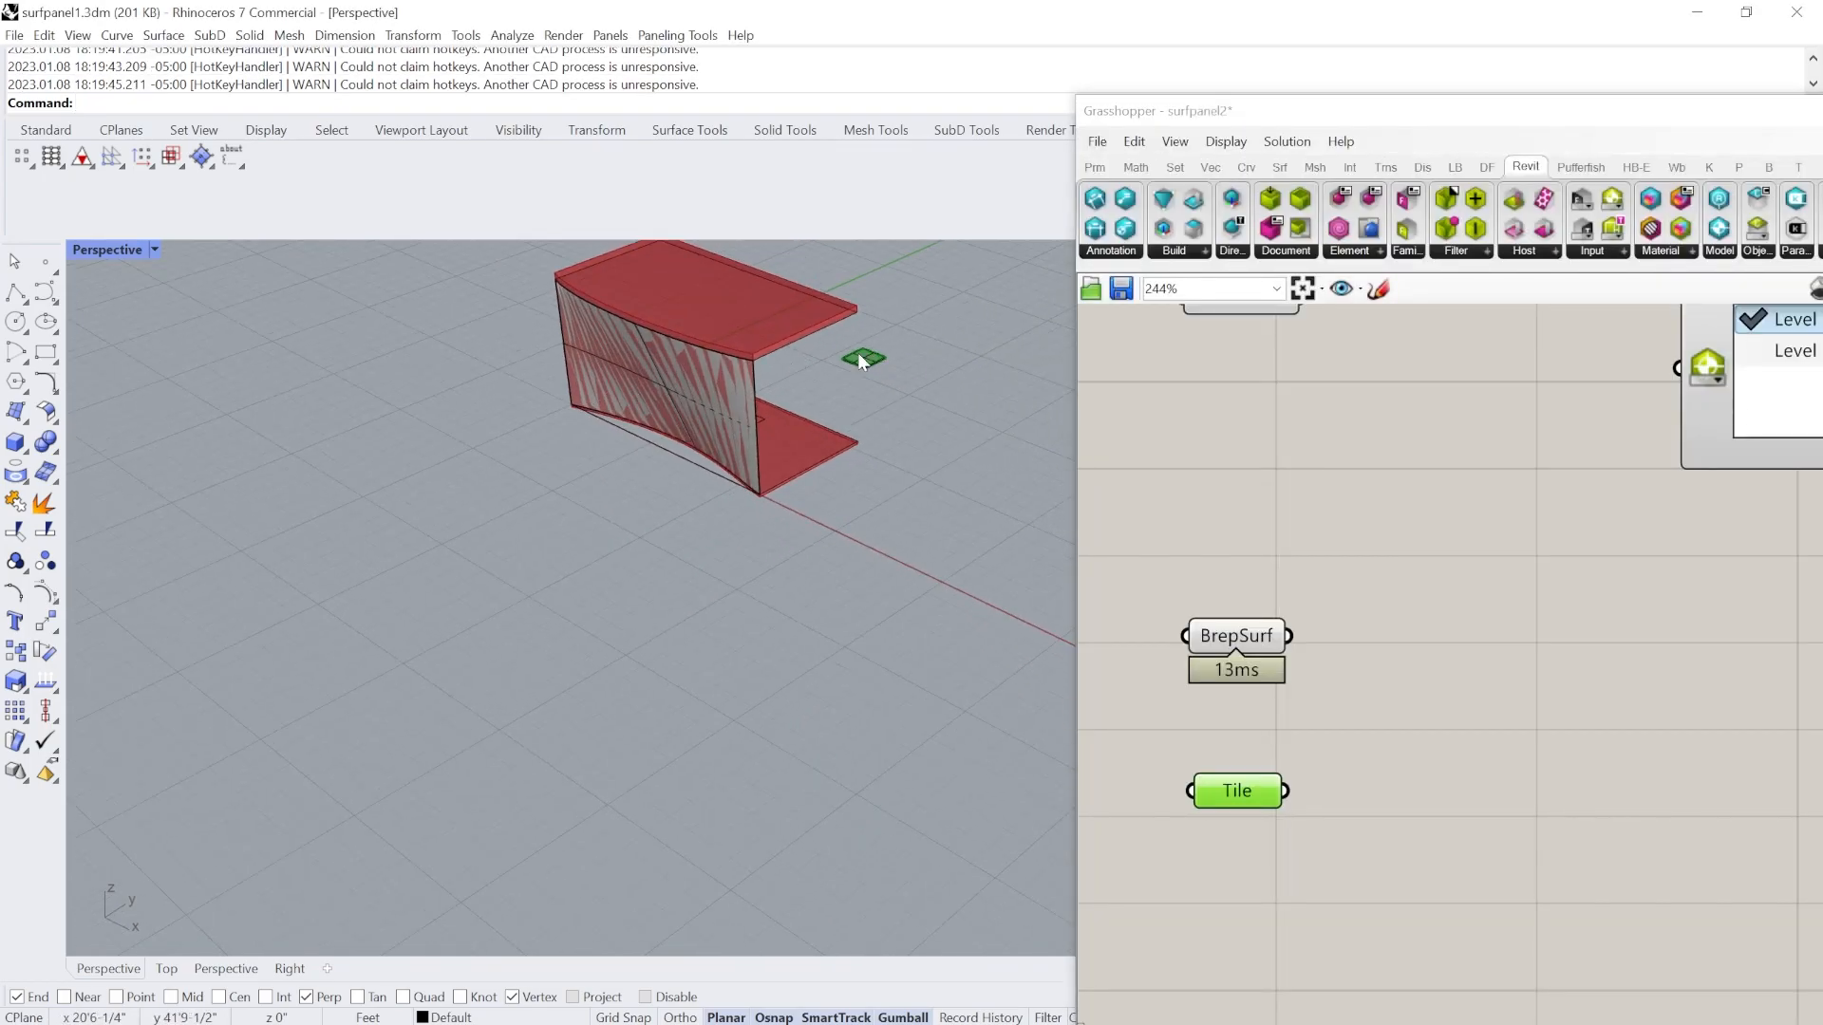
scroll(862, 350, up, 3)
Lower the Rhino window to check the preview and Rhino.Inside tools in Revit, and bring the window back up.
drag(635, 8, 717, 631)
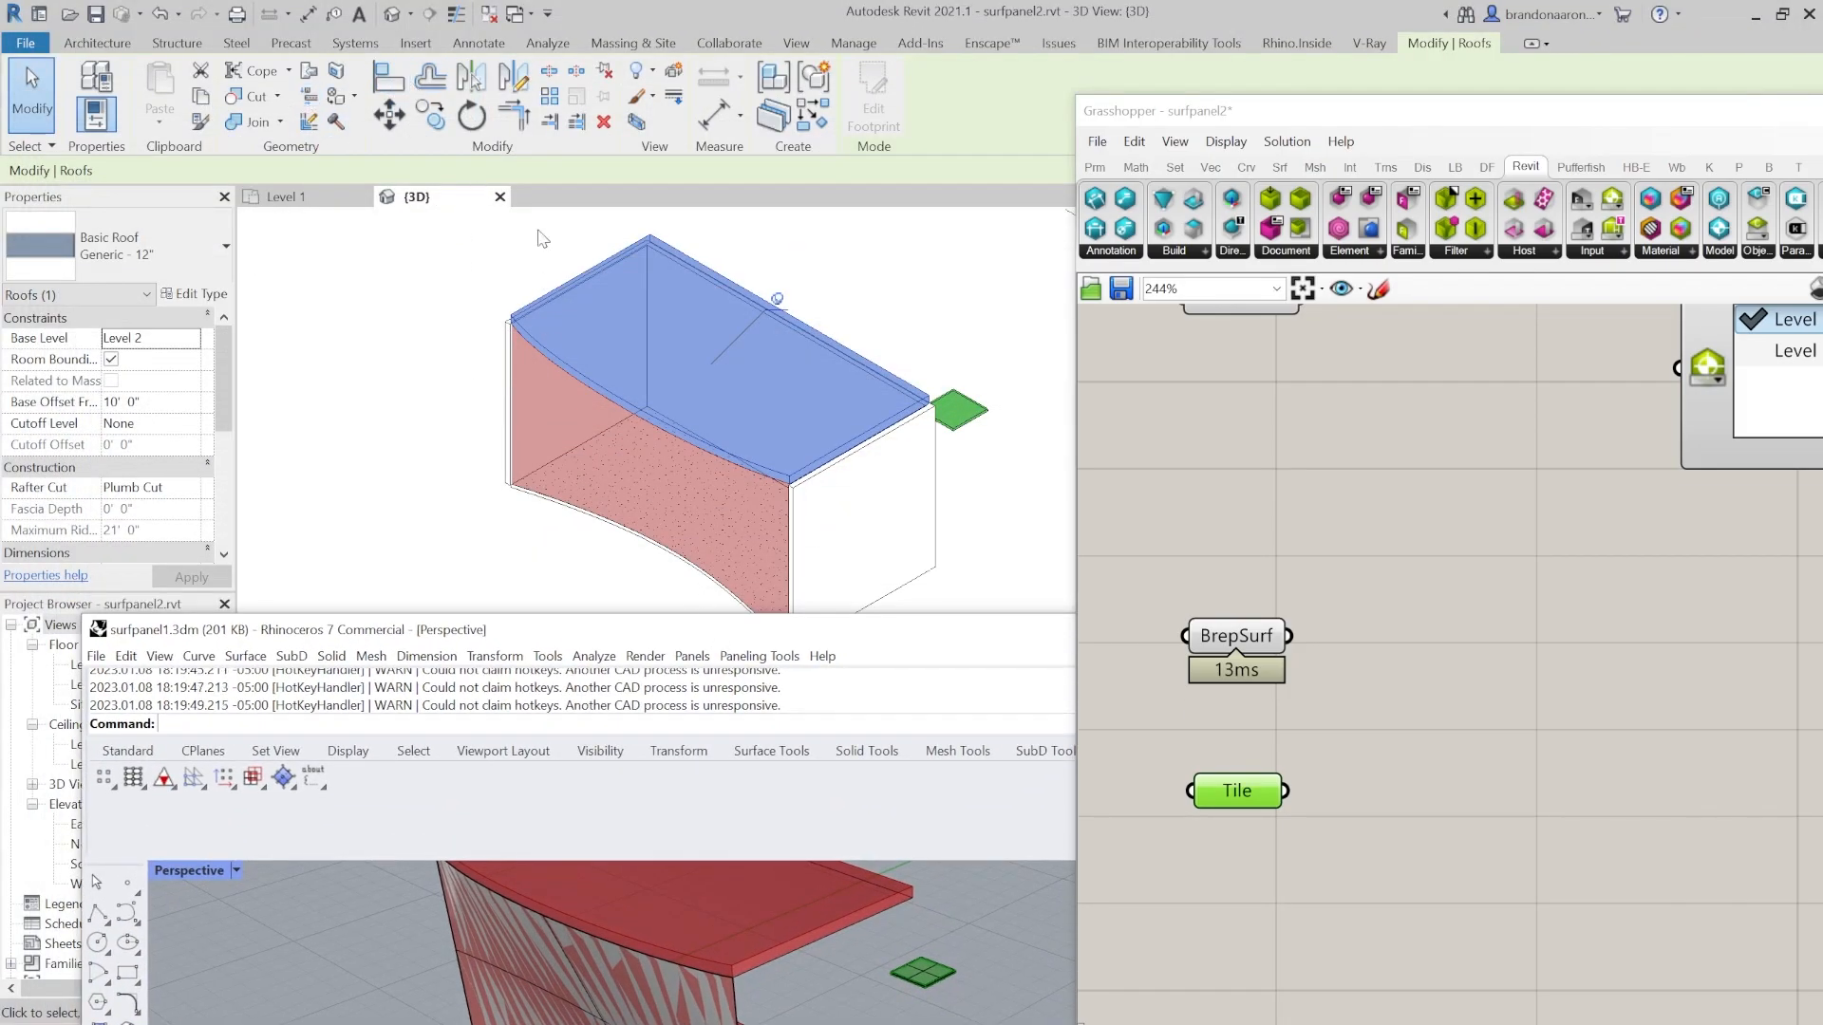
click(1297, 42)
click(462, 107)
mouse_move(665, 630)
mouse_down()
mouse_move(614, 333)
mouse_move(656, 12)
mouse_up()
scroll(444, 797, down, 4)
shift+right_drag(590, 457, 542, 601)
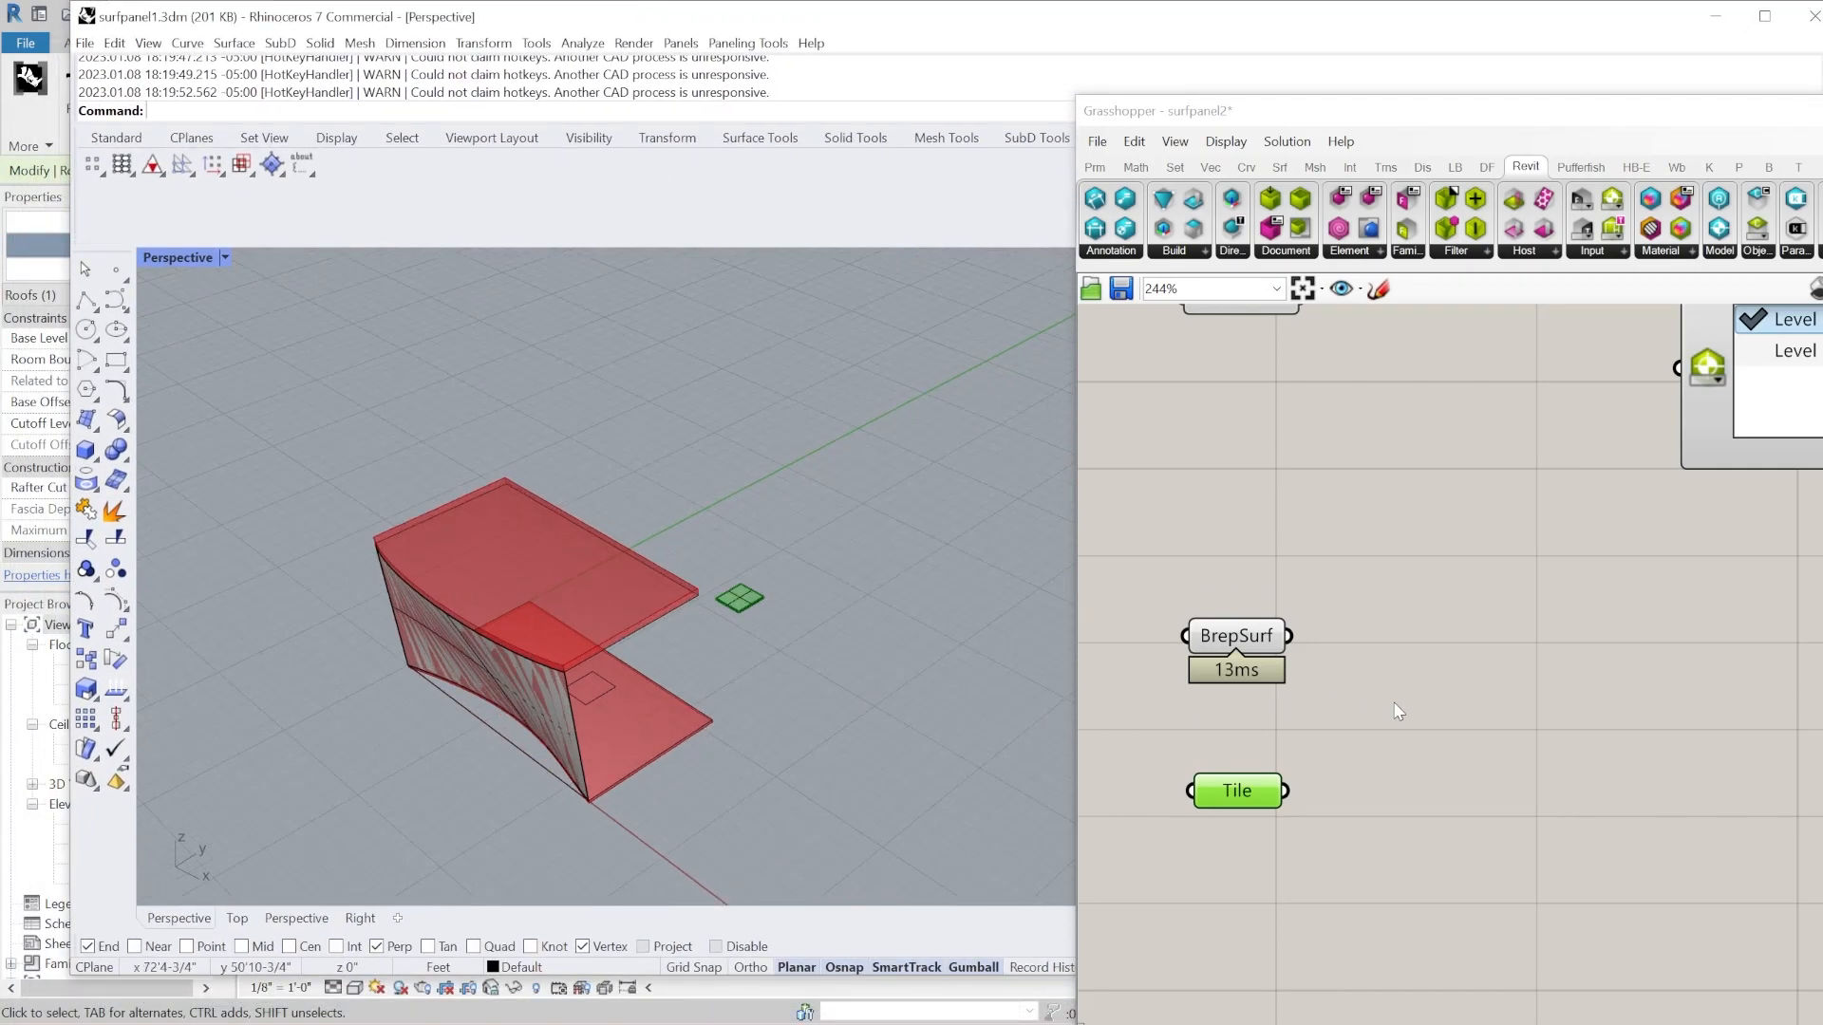
Examine Add Roof's Level input and the roof outline curve, and browse Revit's Build, Annotation, Input and Model components.
scroll(1399, 712, down, 6)
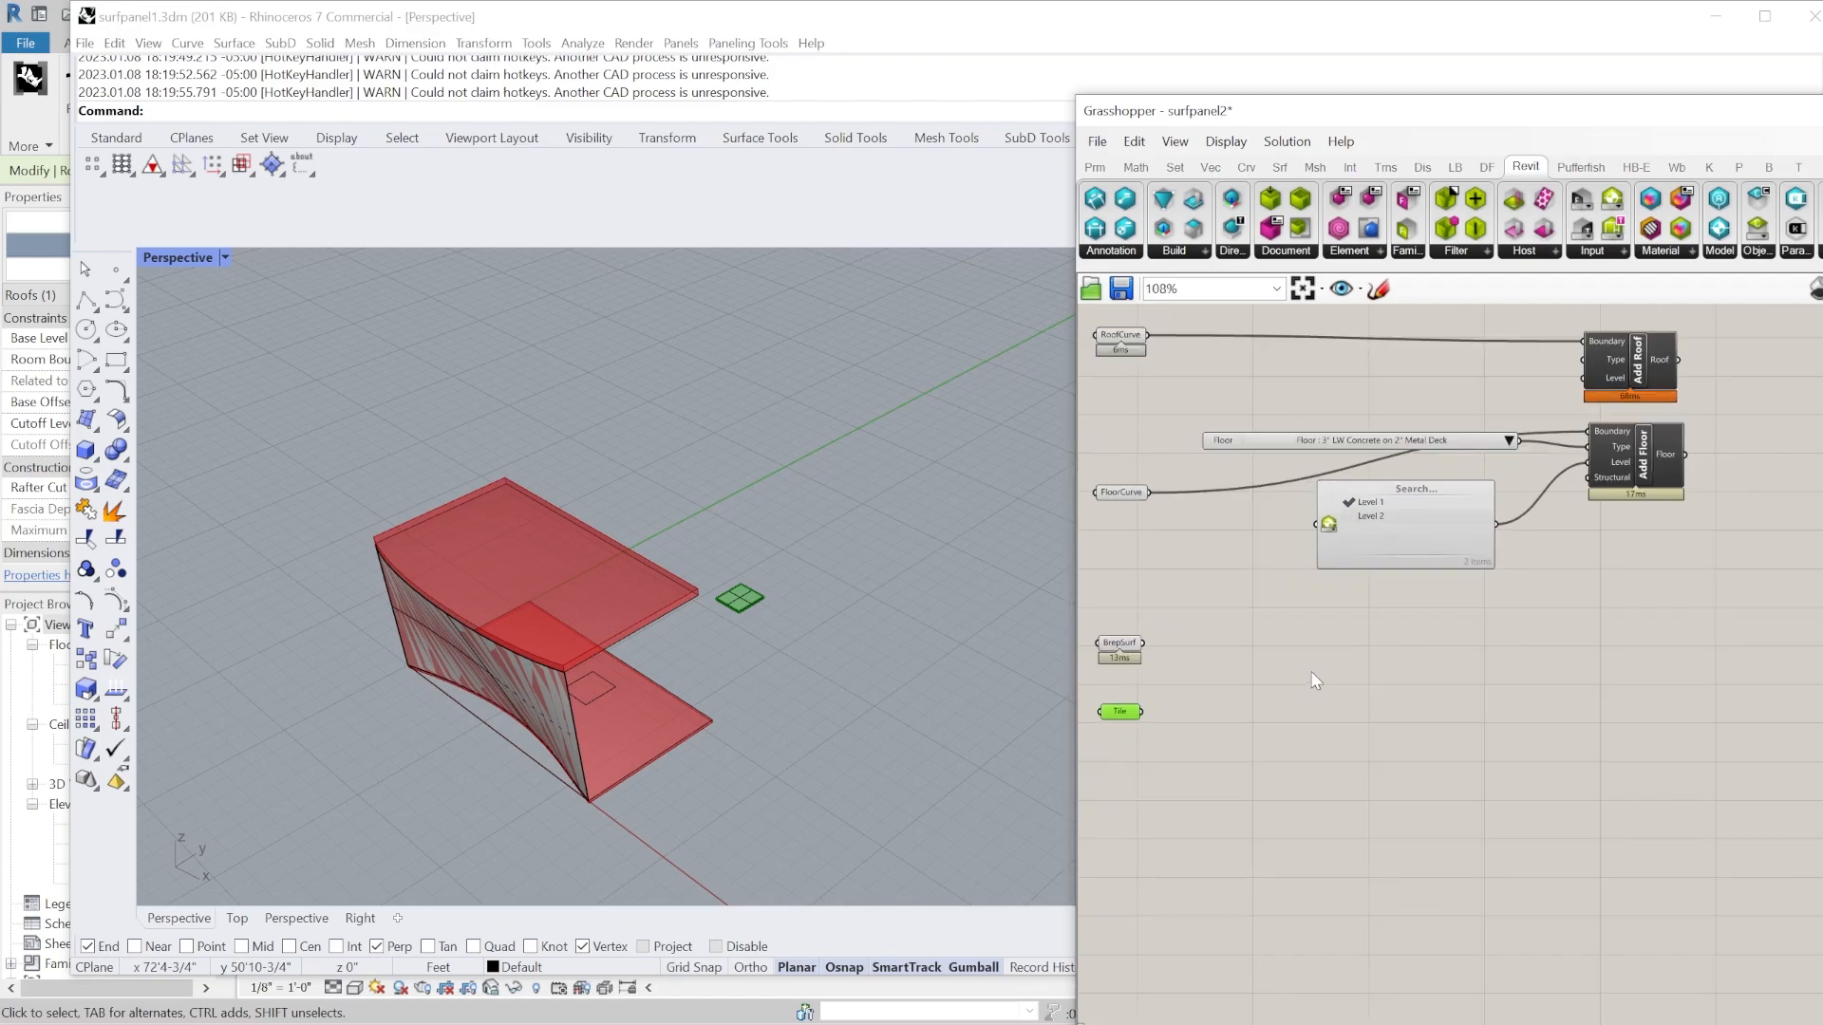
right_drag(1337, 594, 1382, 591)
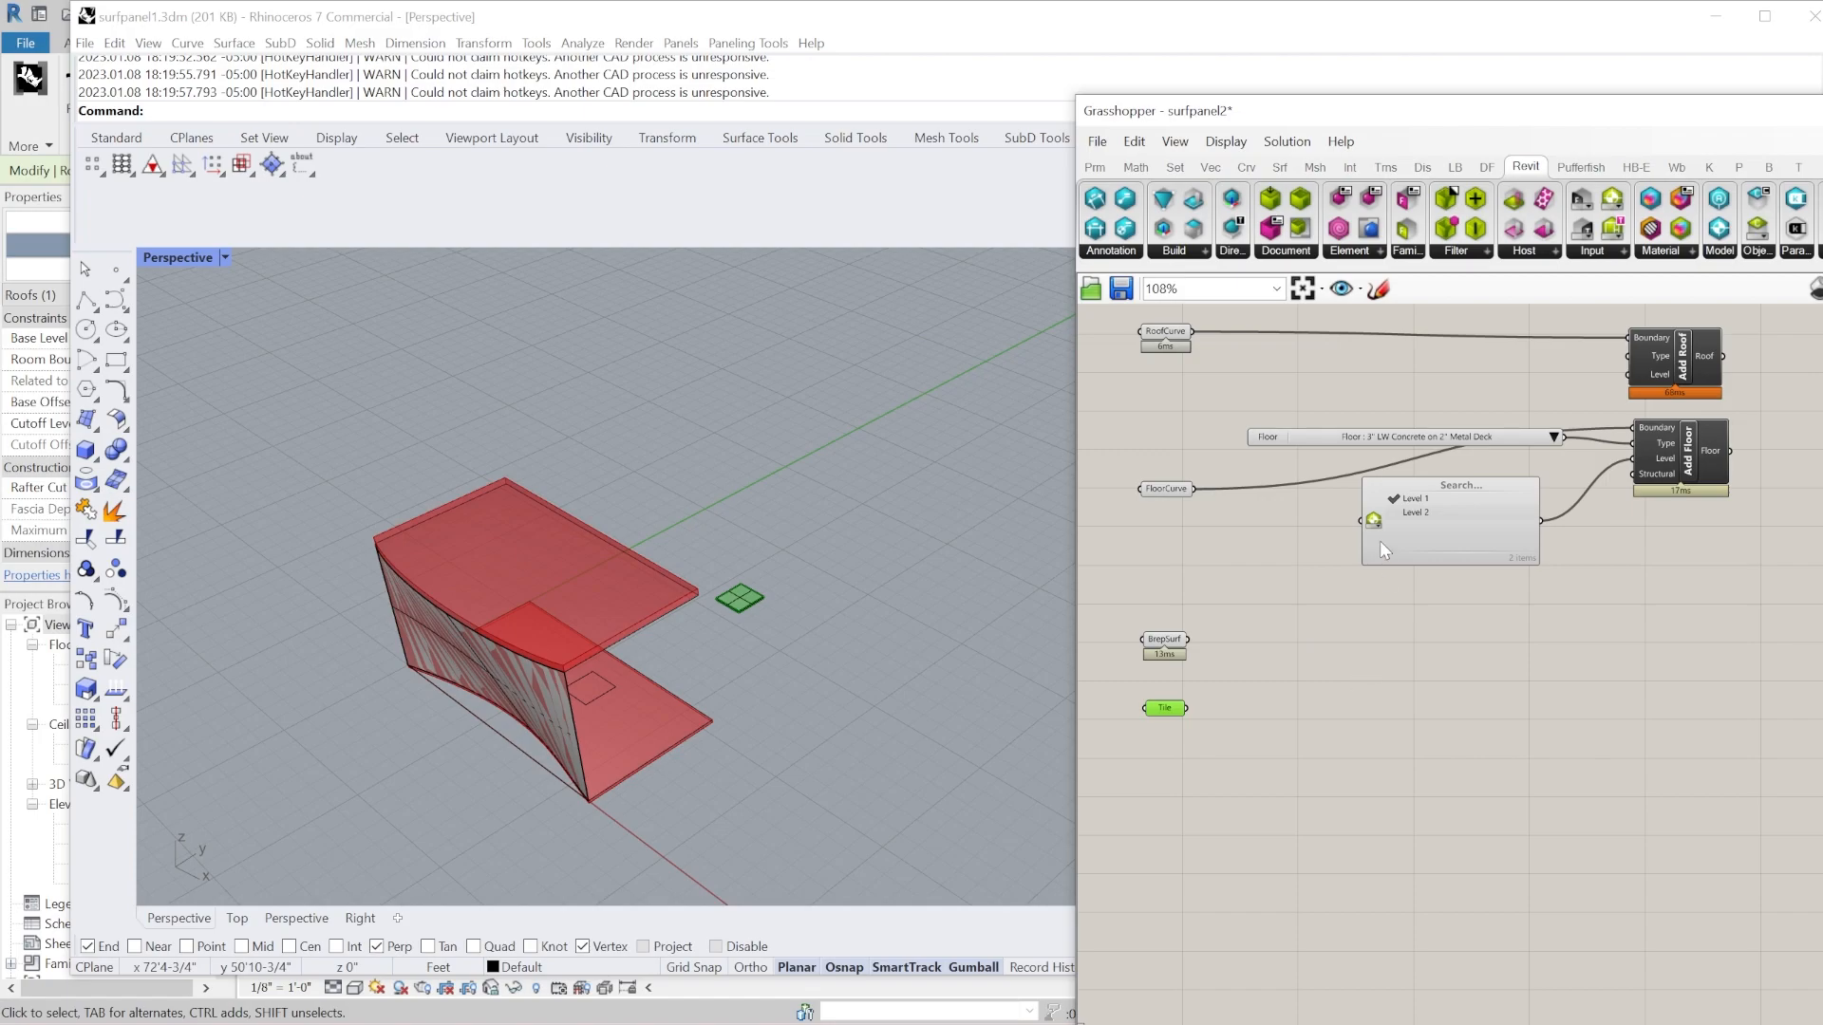
scroll(1671, 341, up, 5)
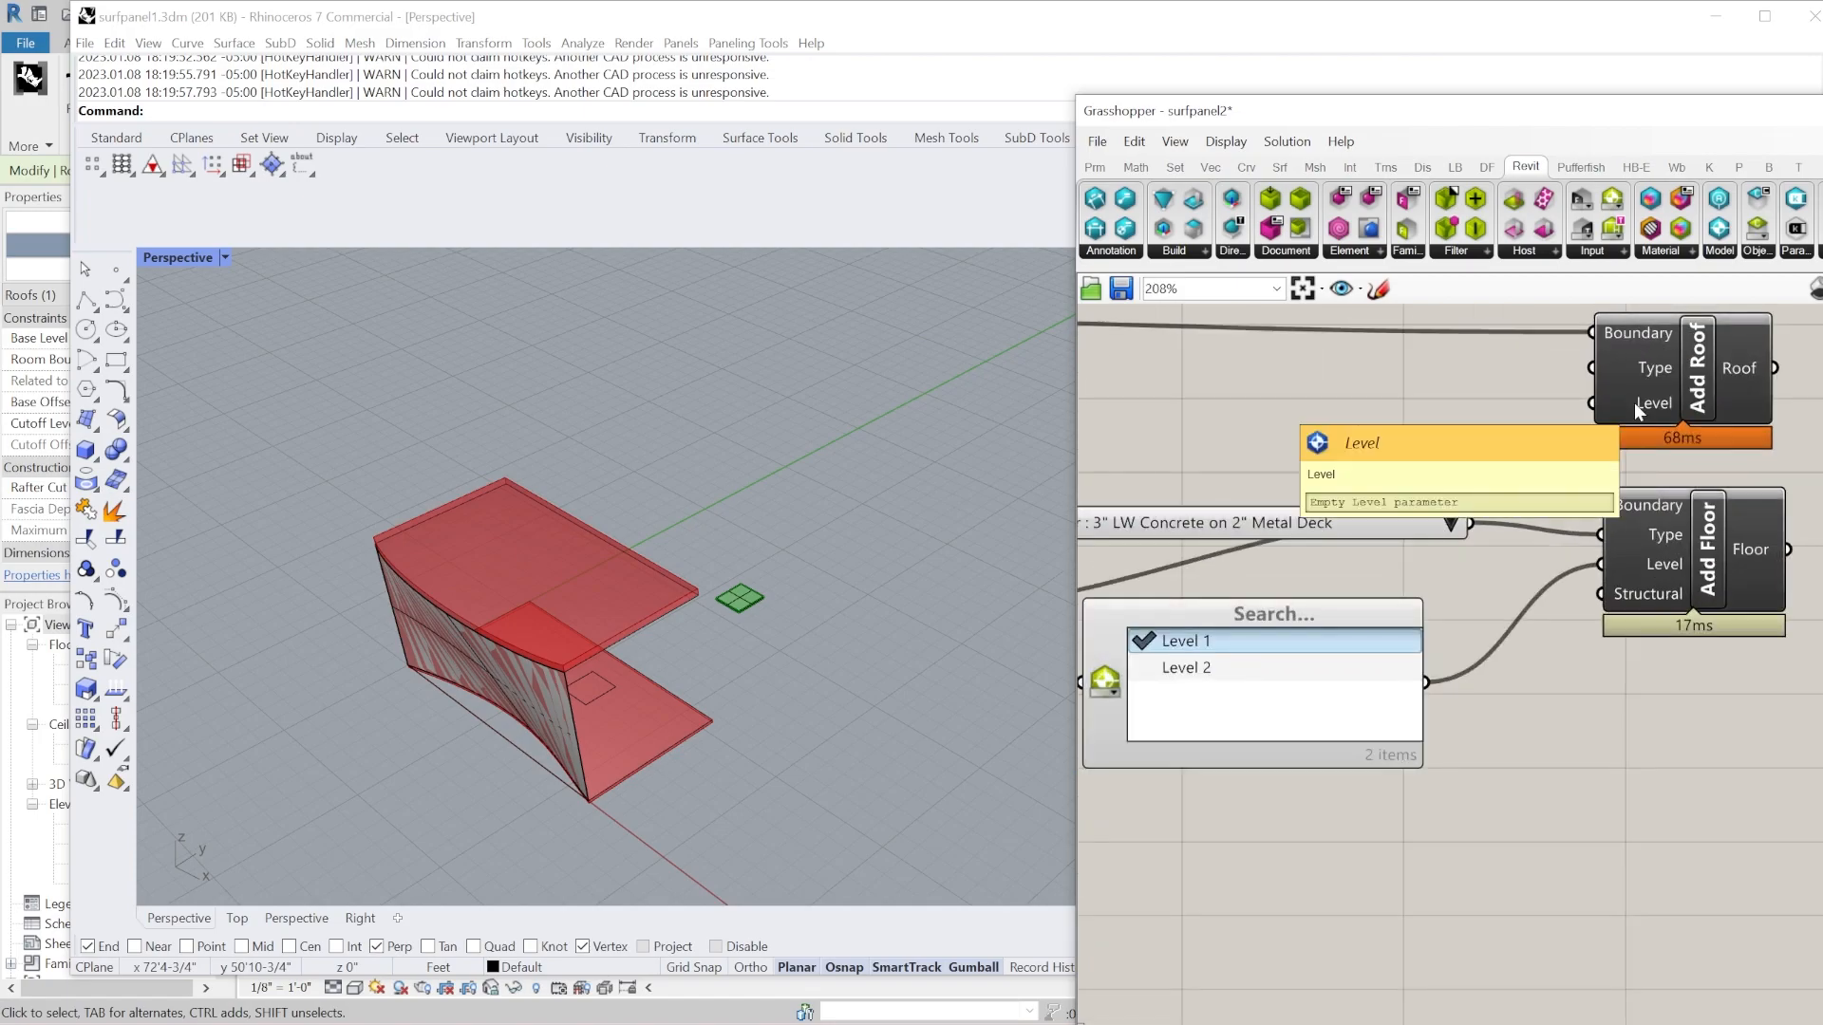
scroll(1624, 435, down, 1)
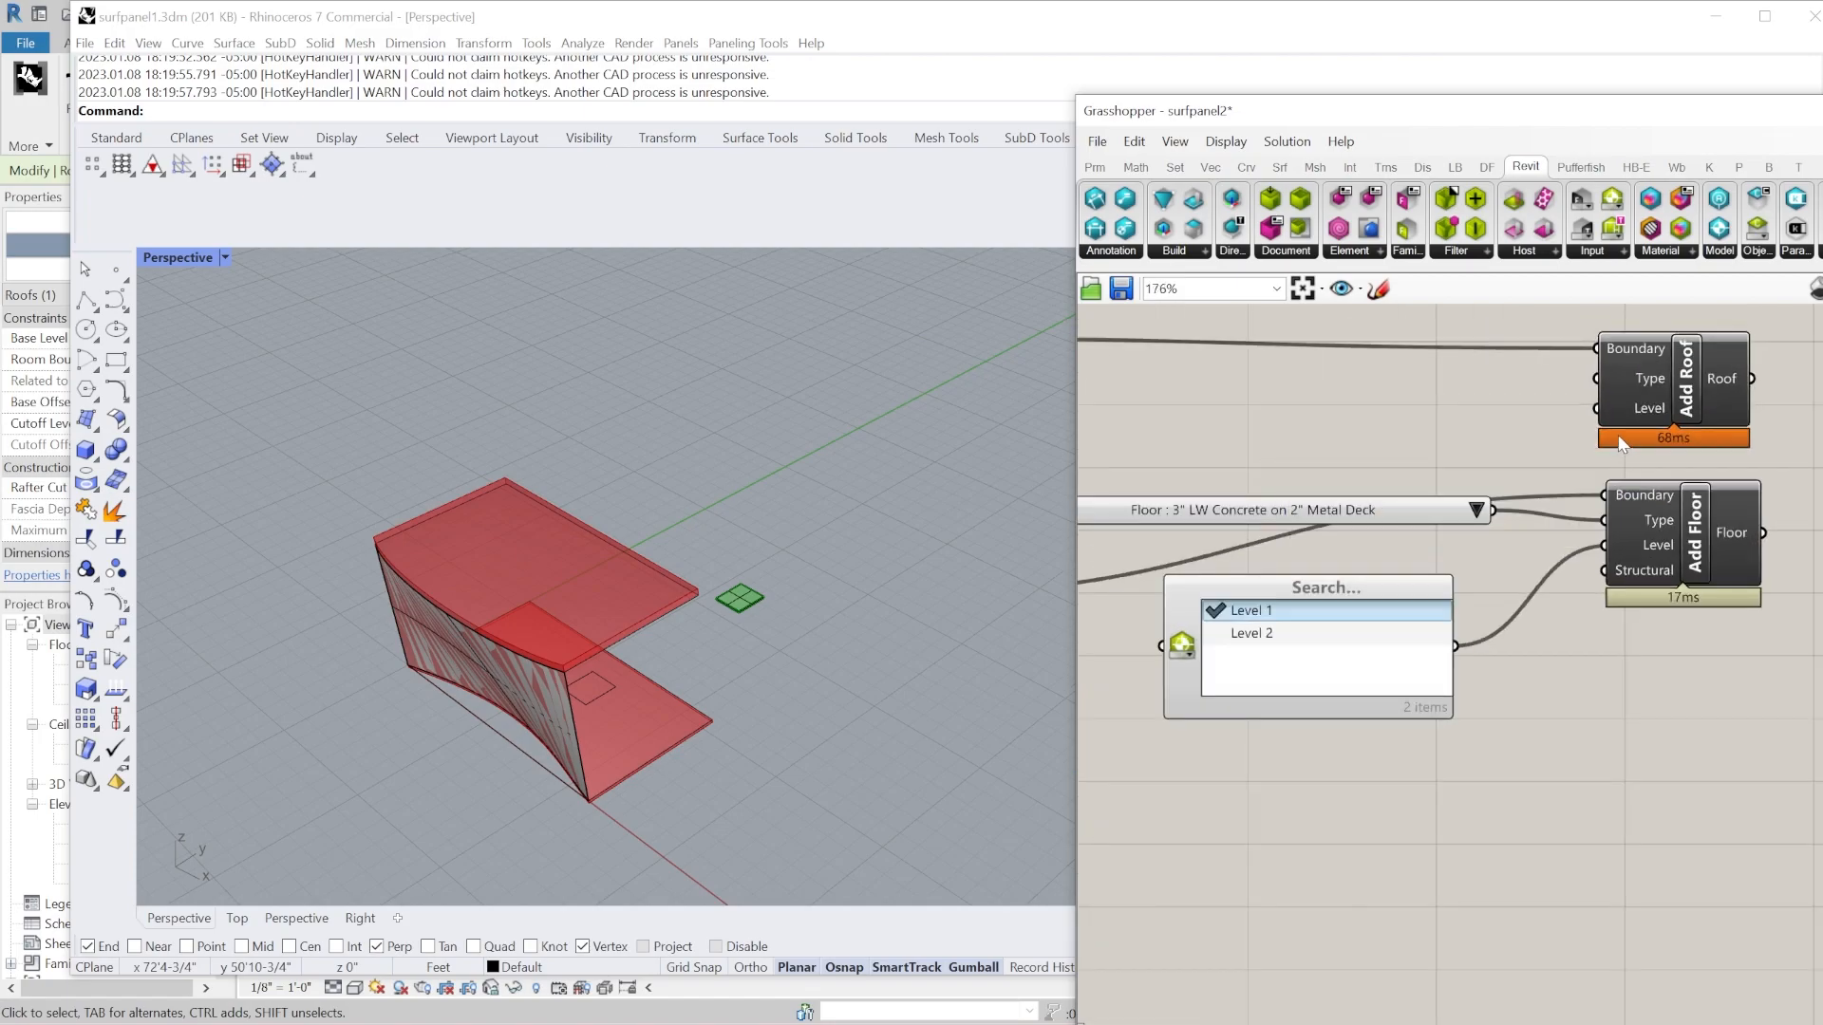
click(673, 606)
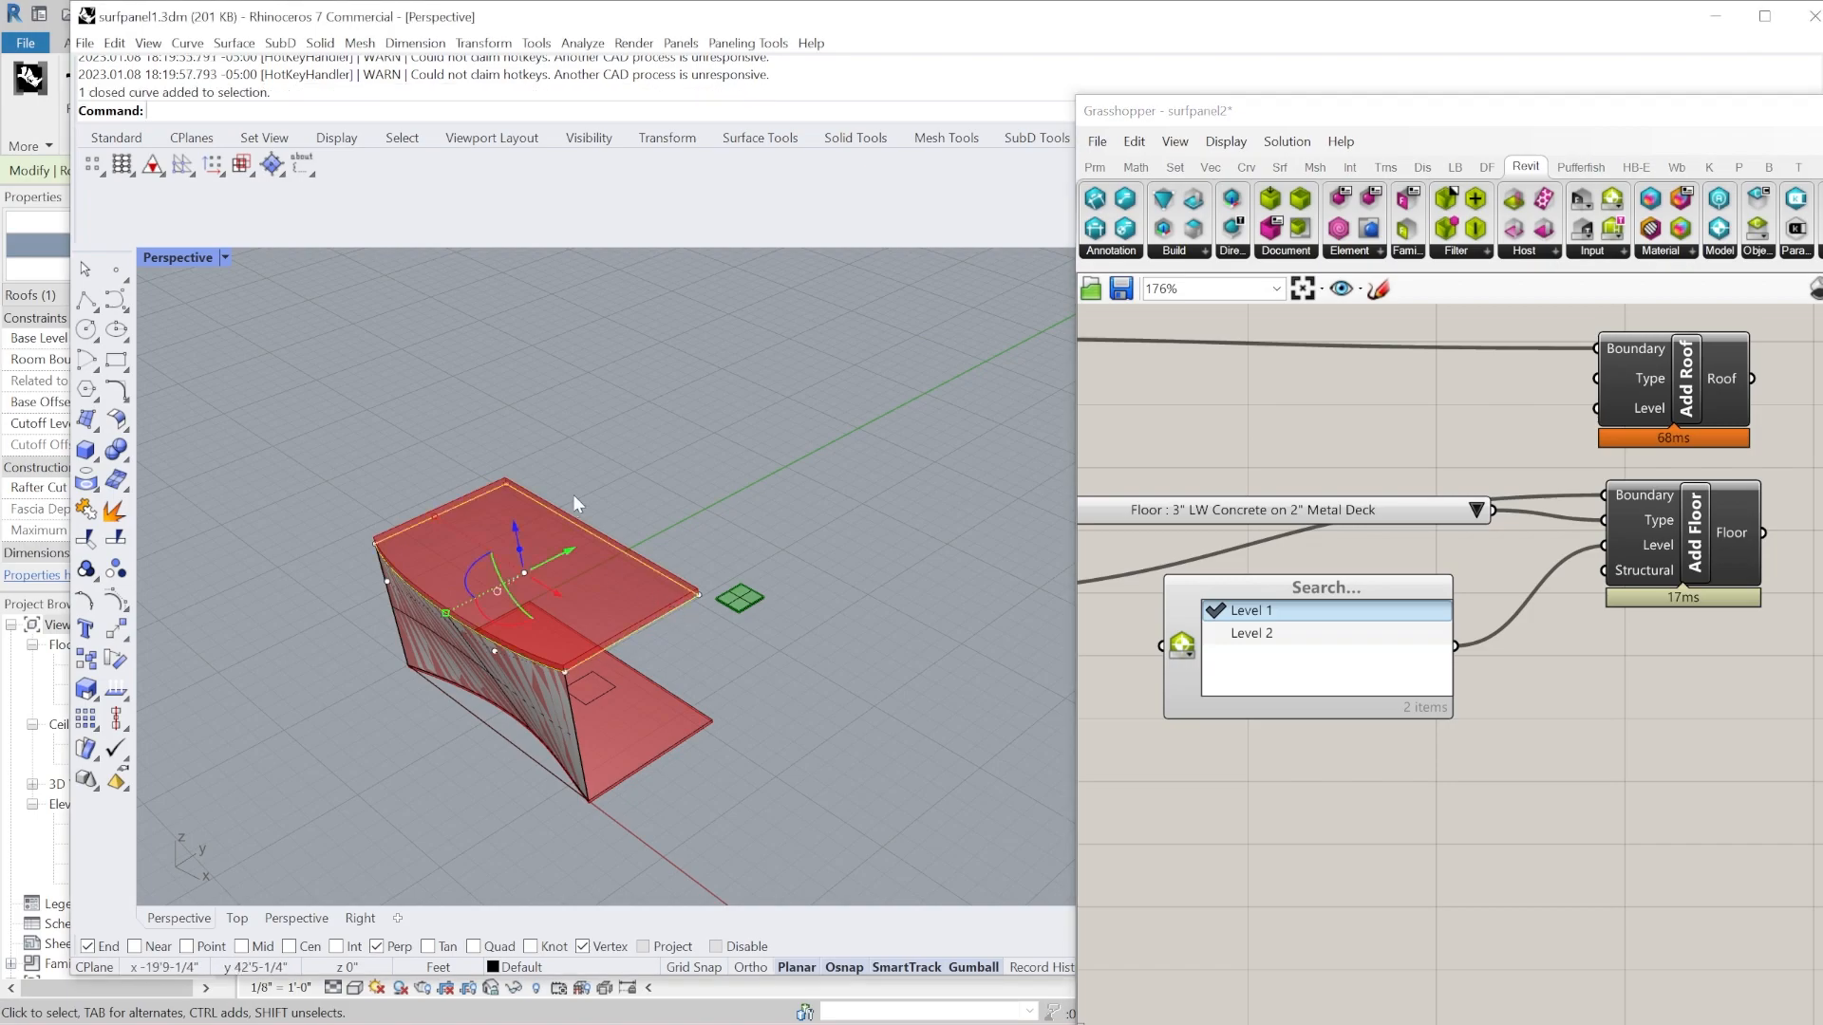
right_drag(697, 693, 726, 595)
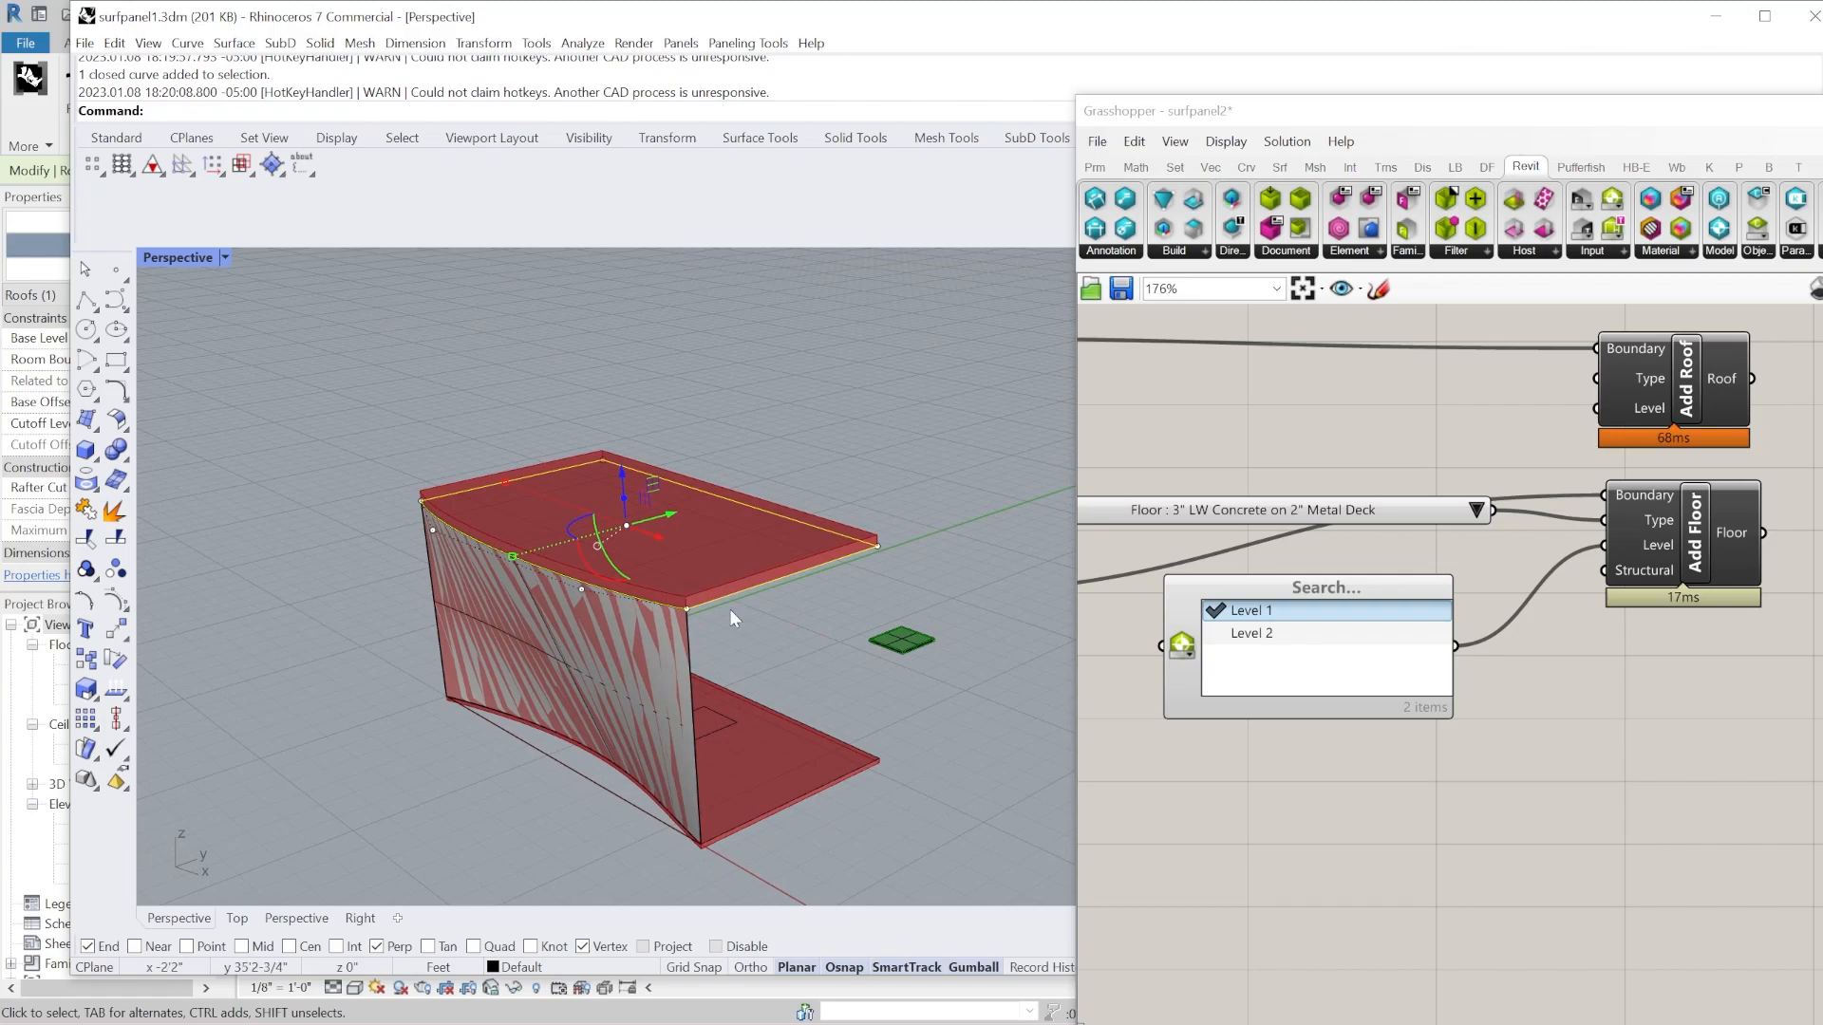
click(1194, 253)
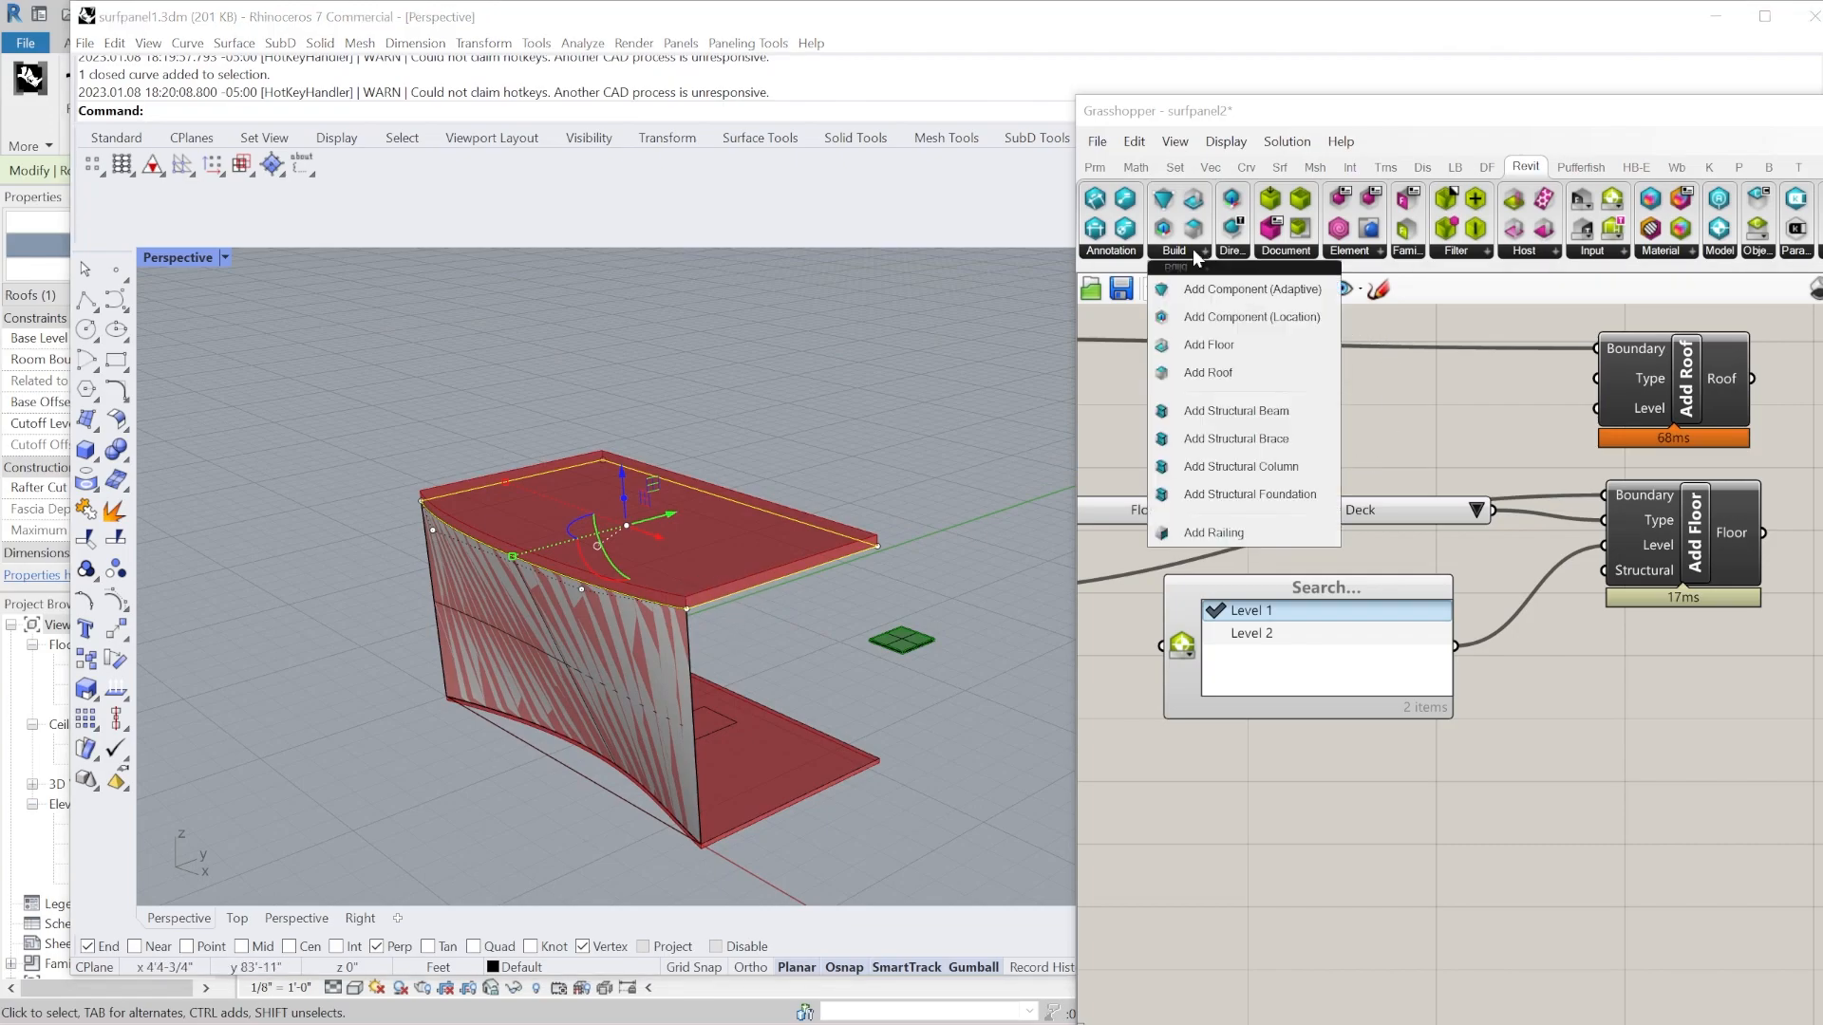
click(1116, 254)
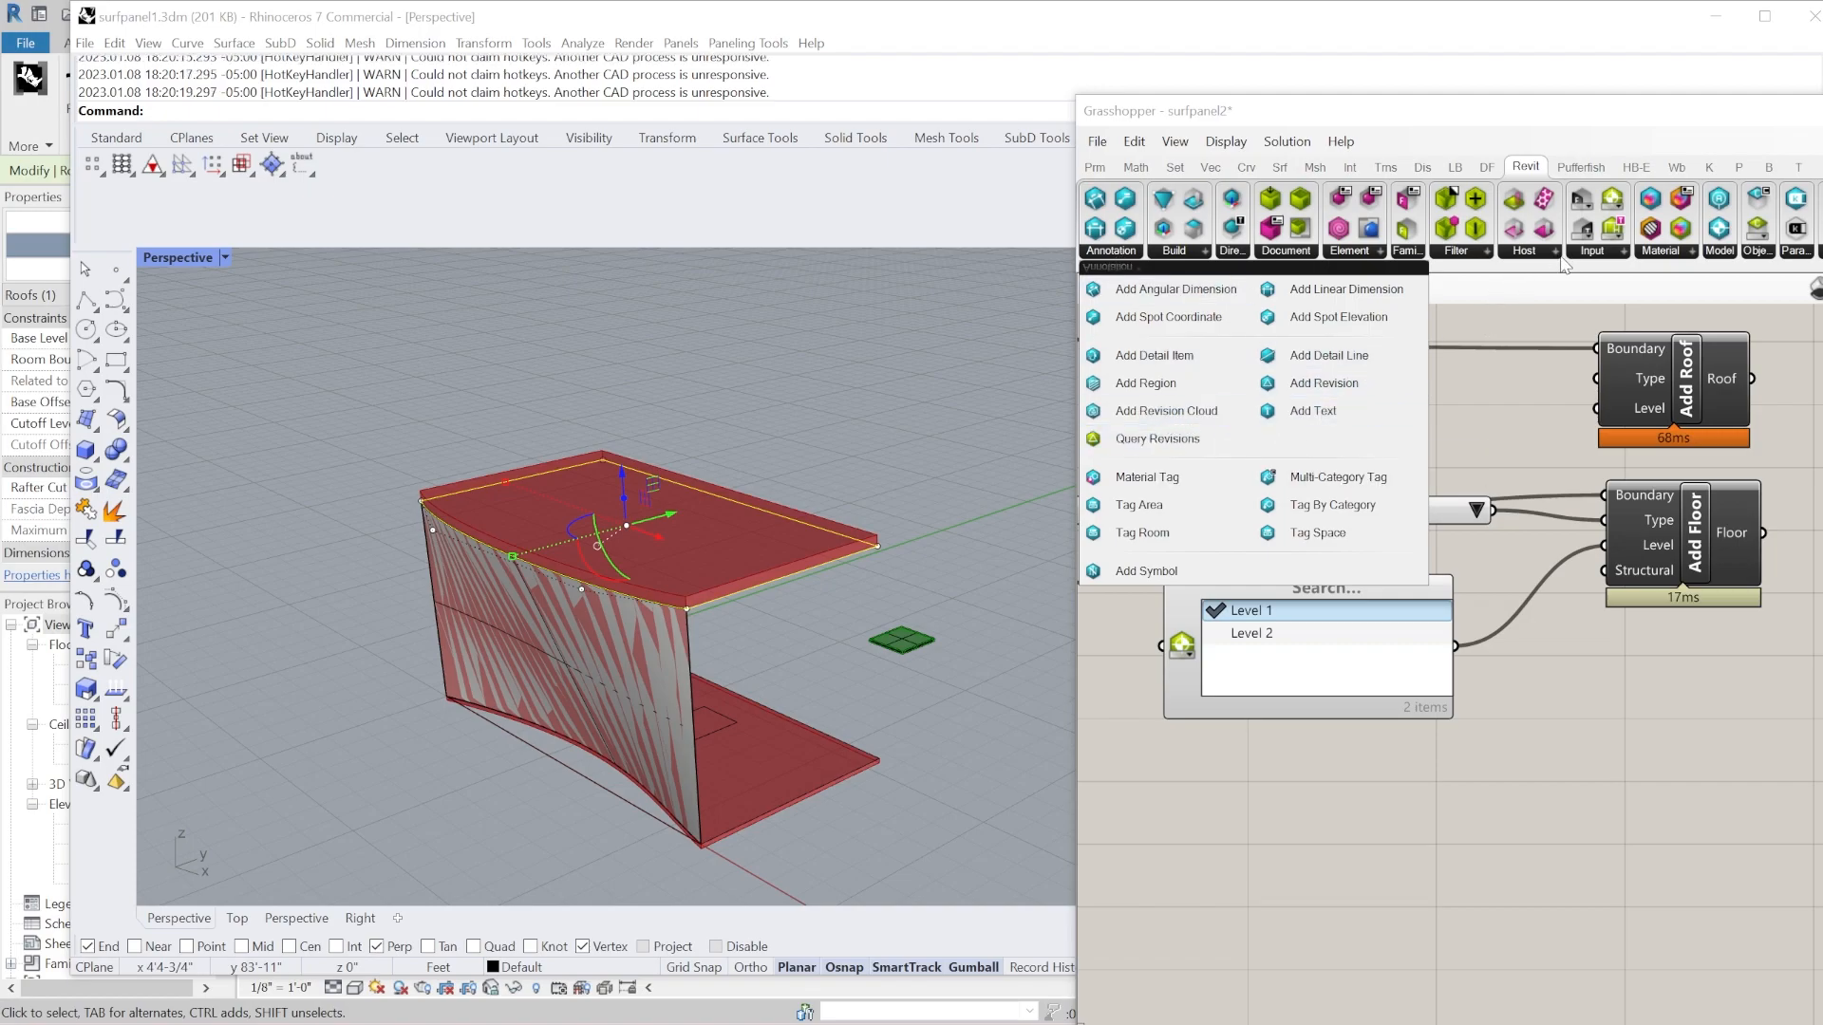
click(1598, 251)
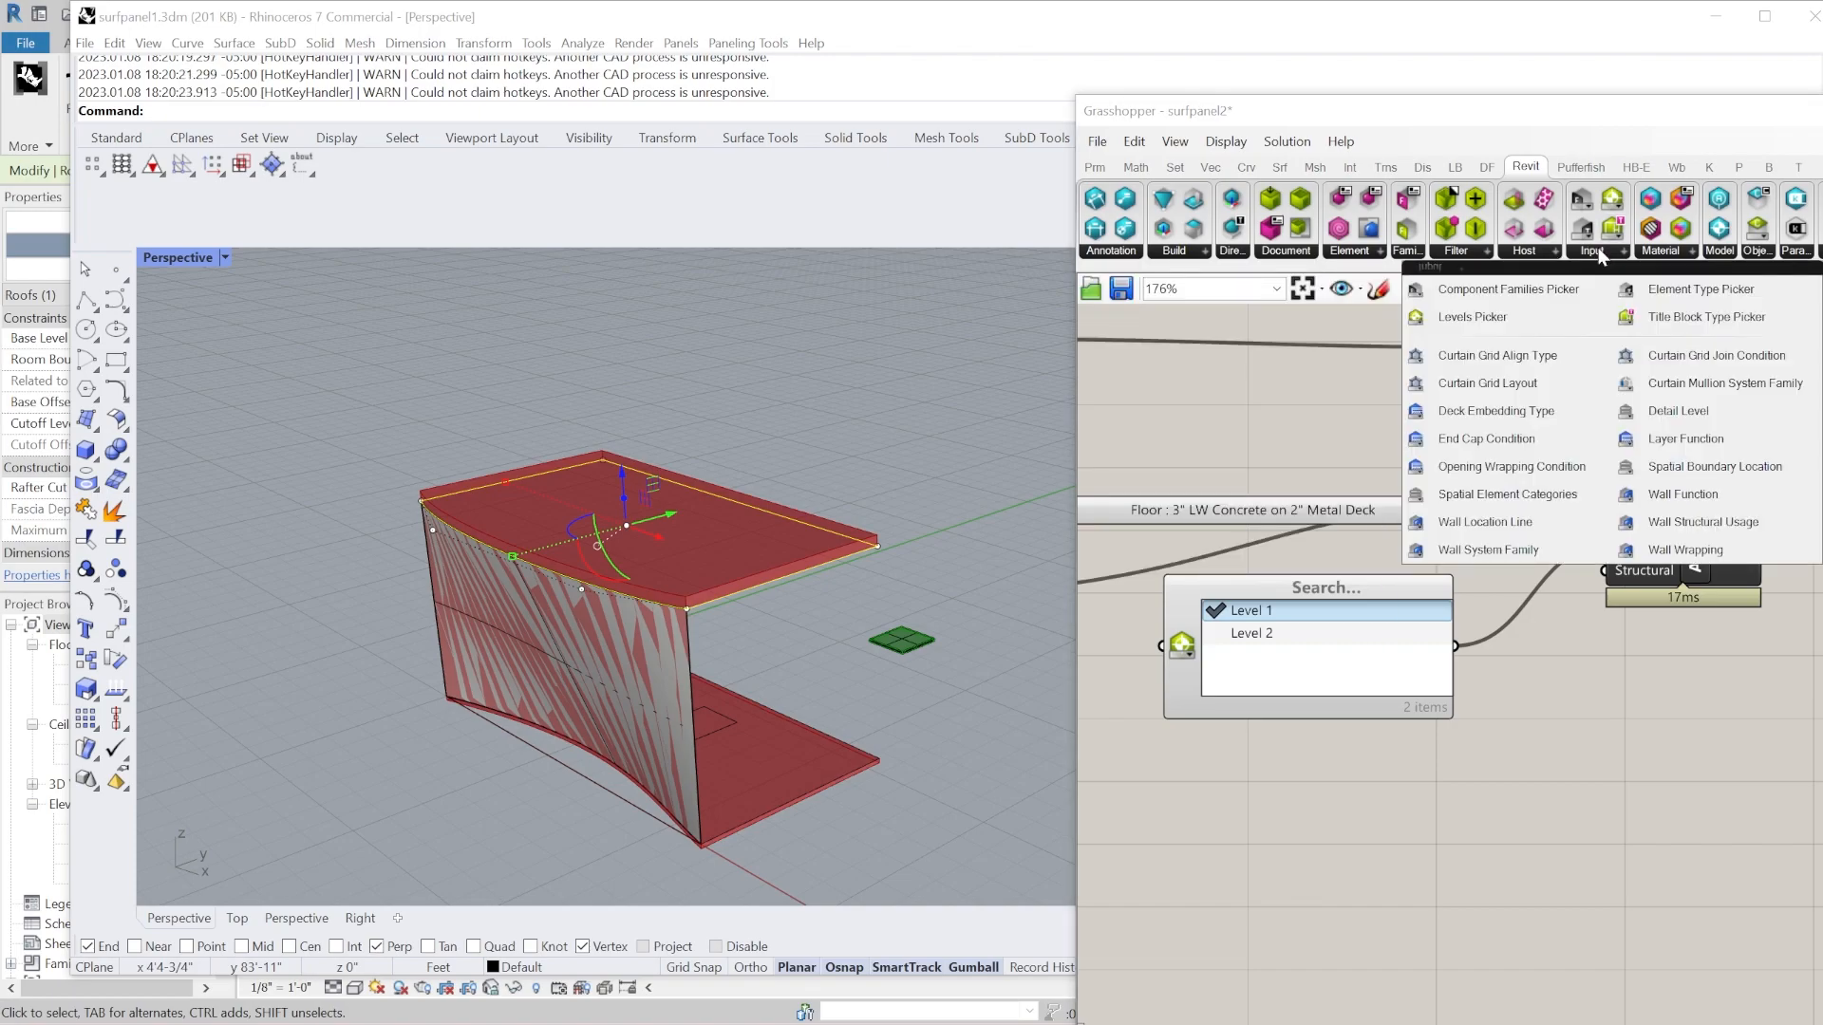
click(1712, 251)
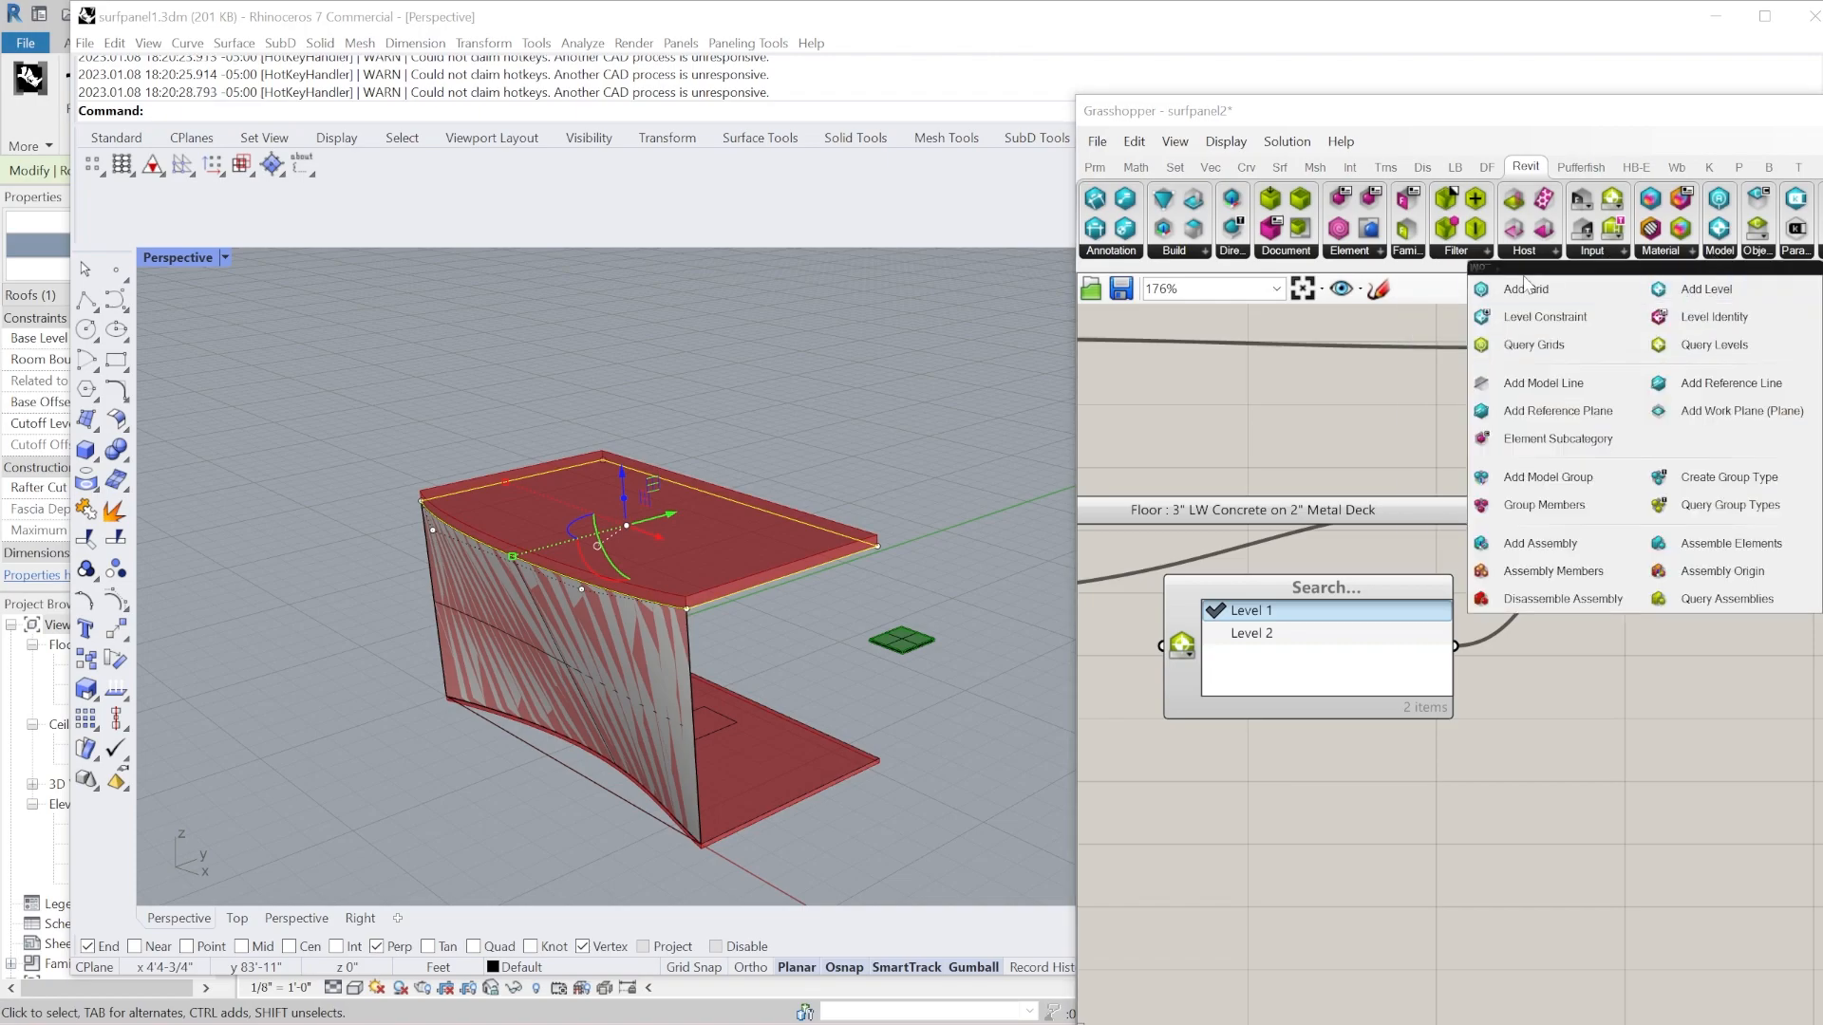
click(1357, 439)
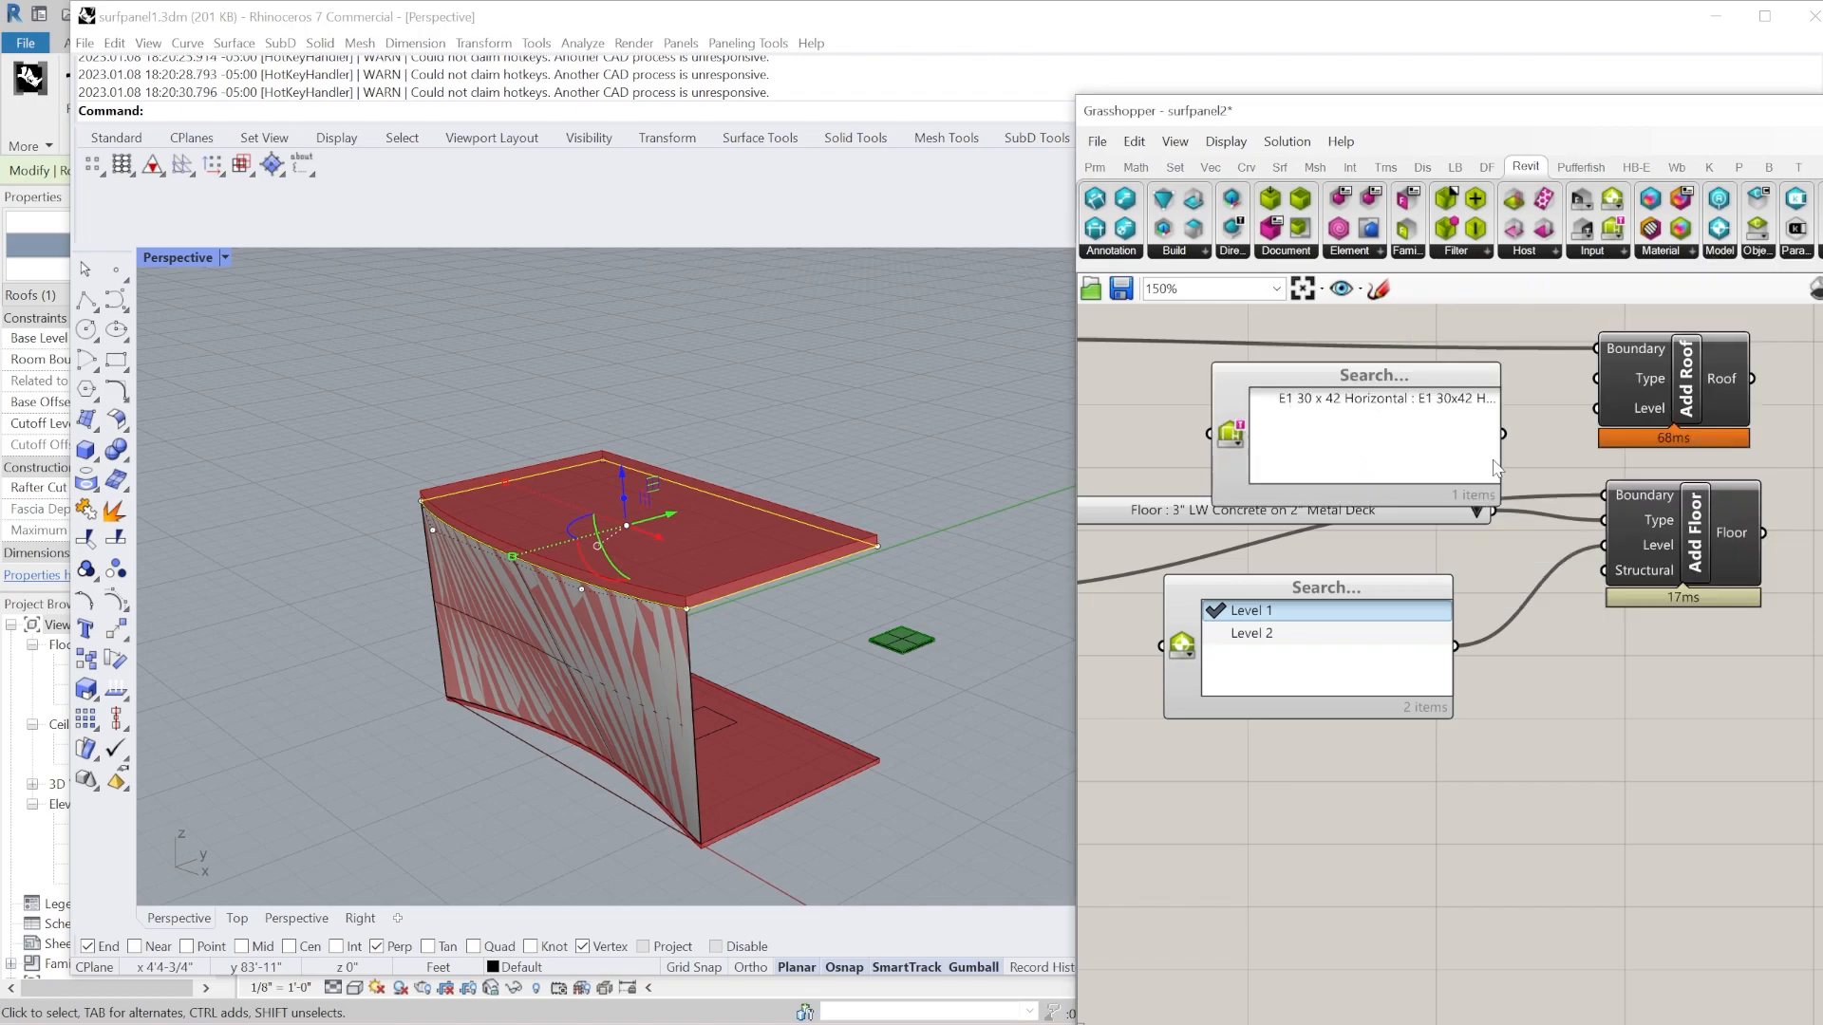
scroll(1497, 463, down, 1)
click(1366, 383)
key(Delete)
Show the paneling components in Grasshopper, reposition its window to expose more canvas, and frame the BrepSurf and Tile parameters.
scroll(1444, 383, down, 5)
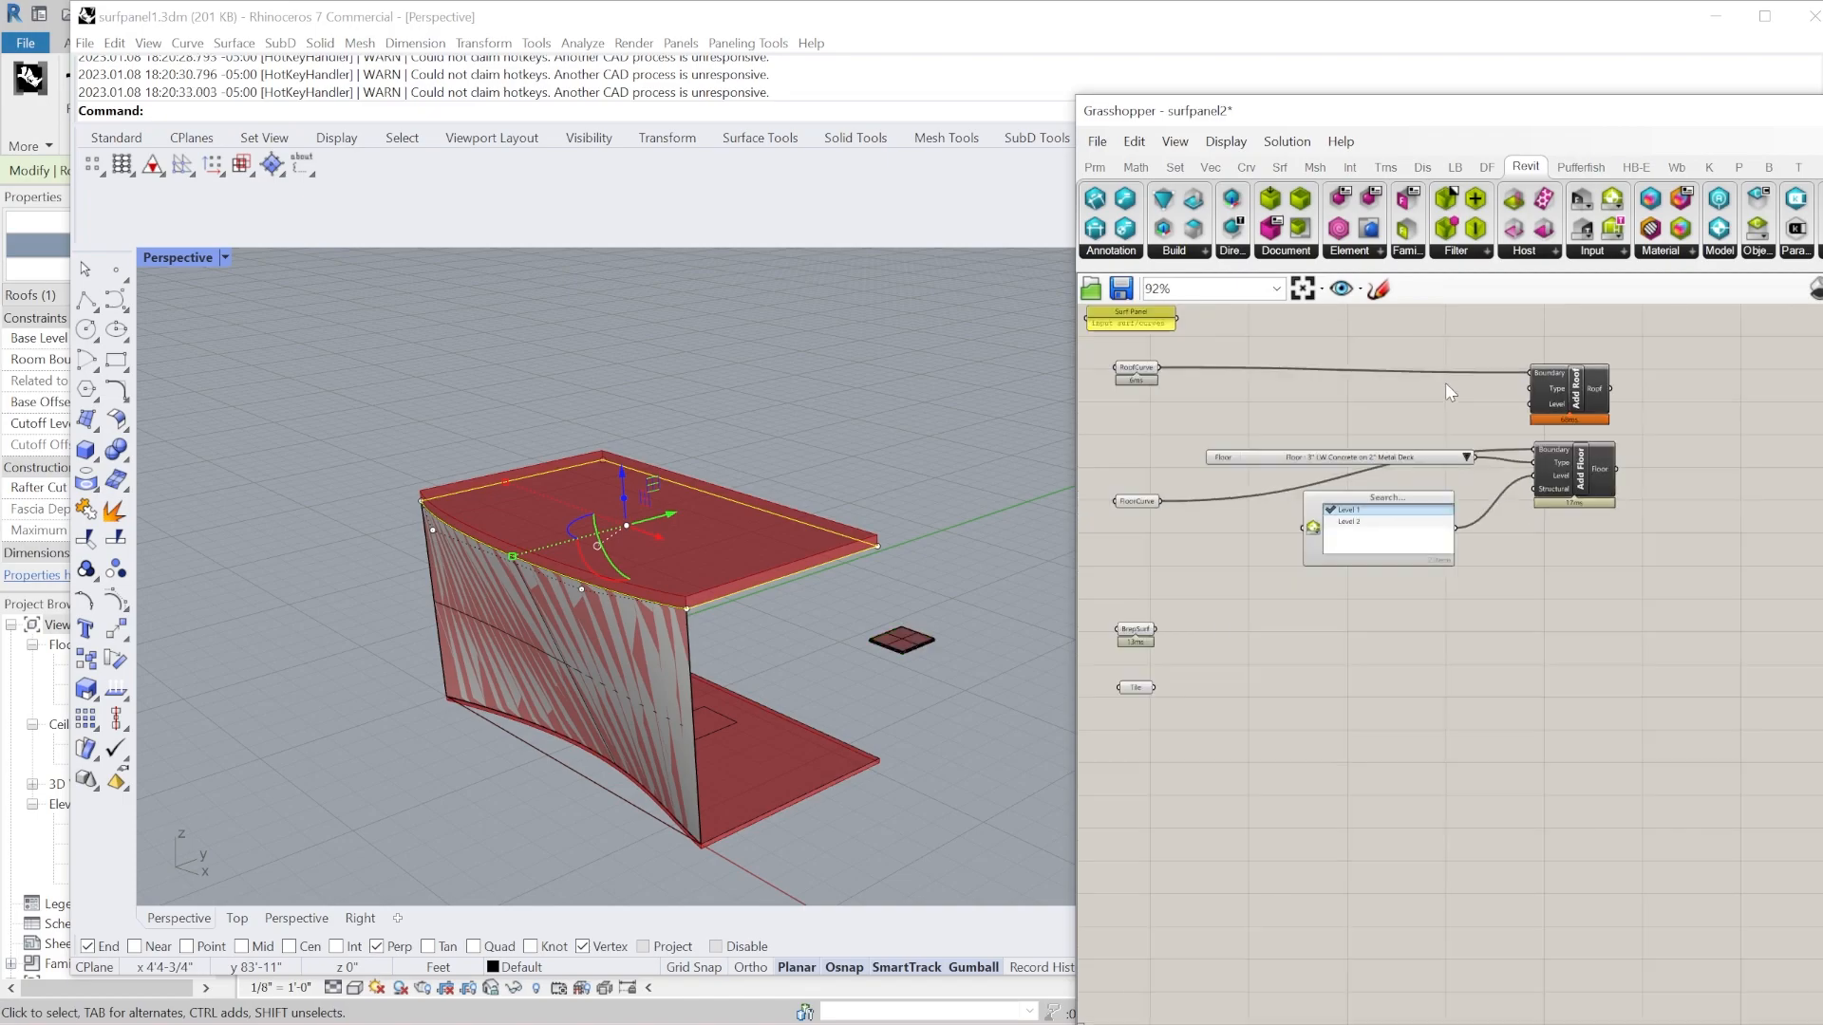
scroll(1291, 515, up, 5)
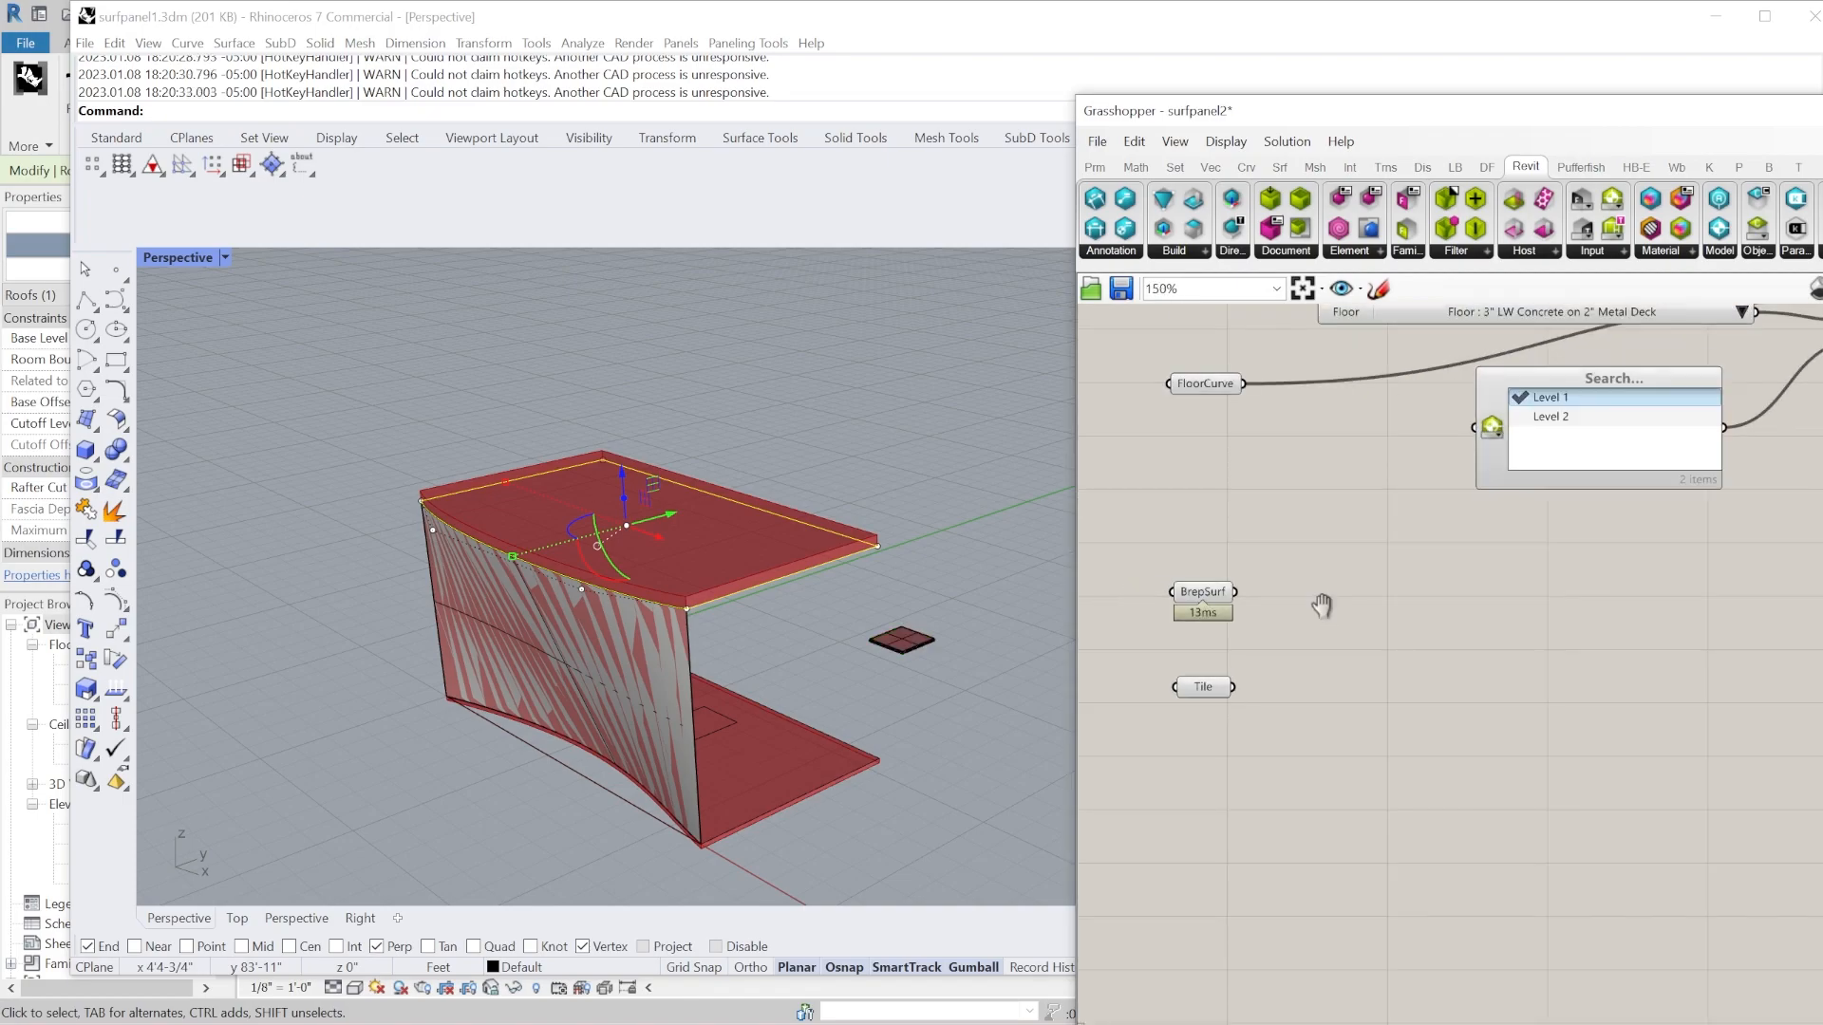
click(1737, 171)
drag(1620, 110, 1434, 30)
right_drag(1109, 600, 1179, 602)
scroll(1090, 647, up, 1)
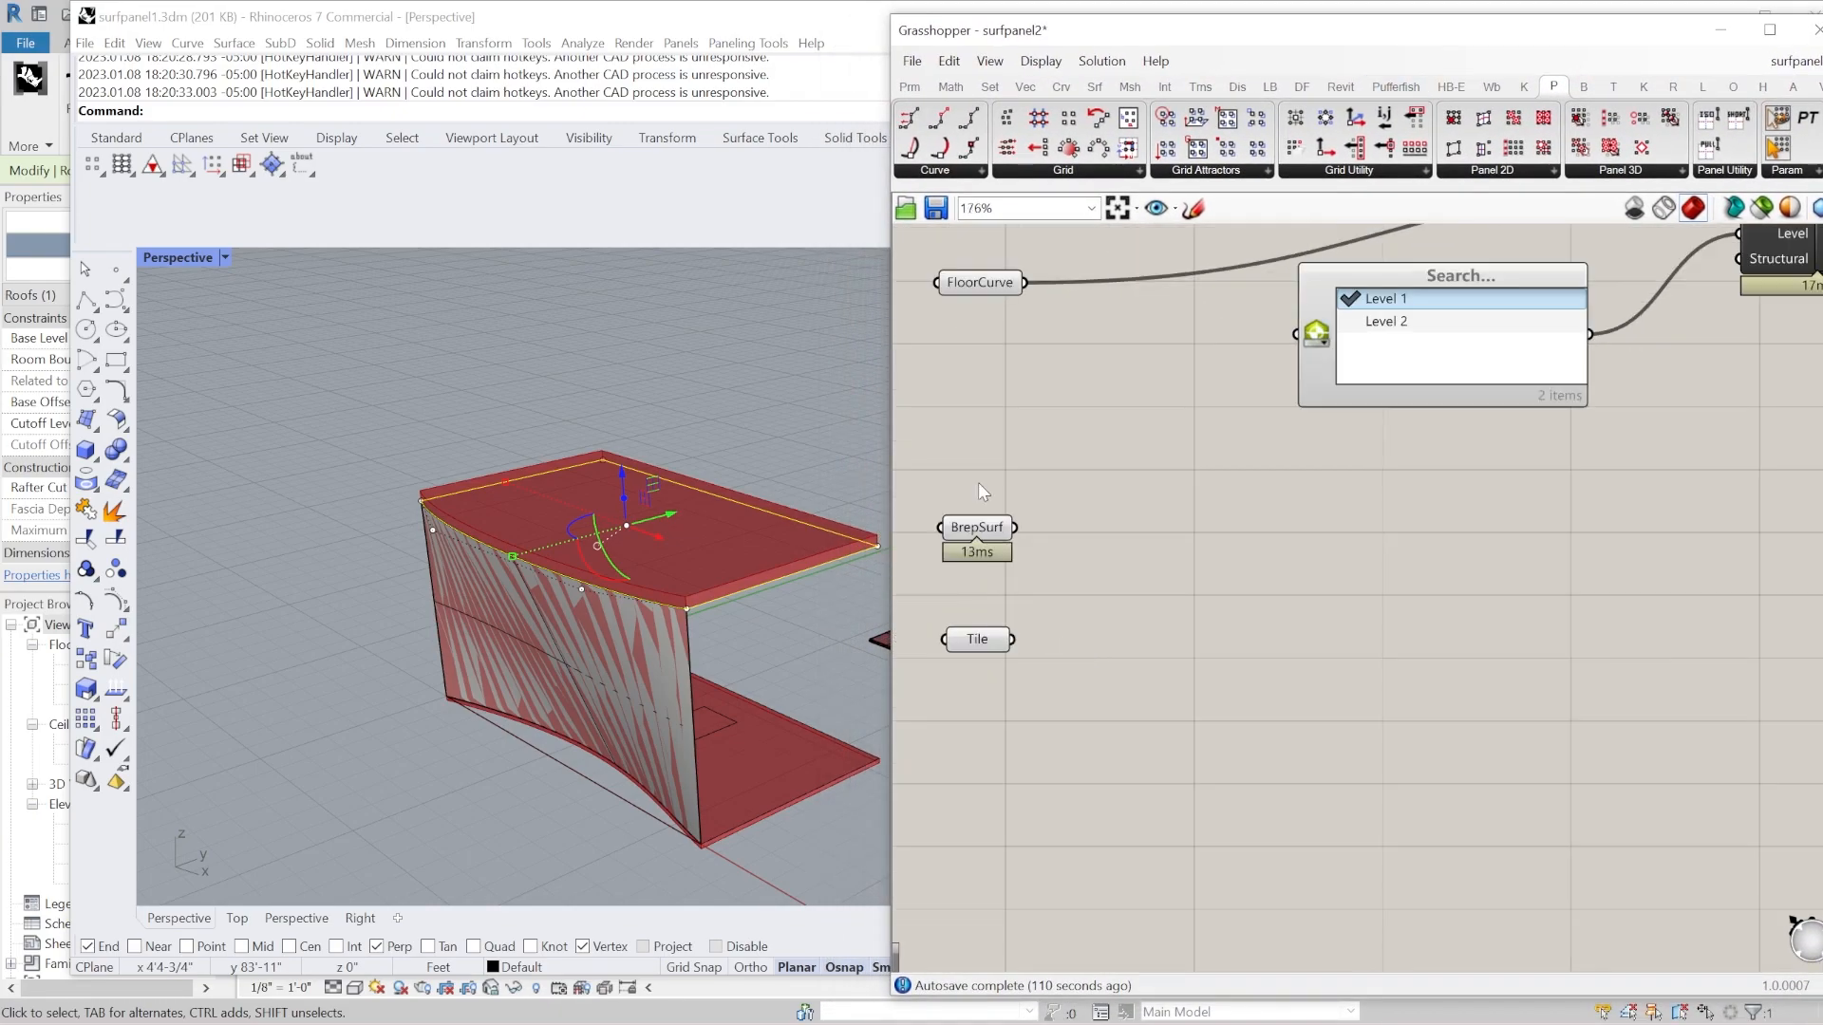
Add a Surface Domain Number component and position it beside the BrepSurf and Tile parameters.
click(1076, 171)
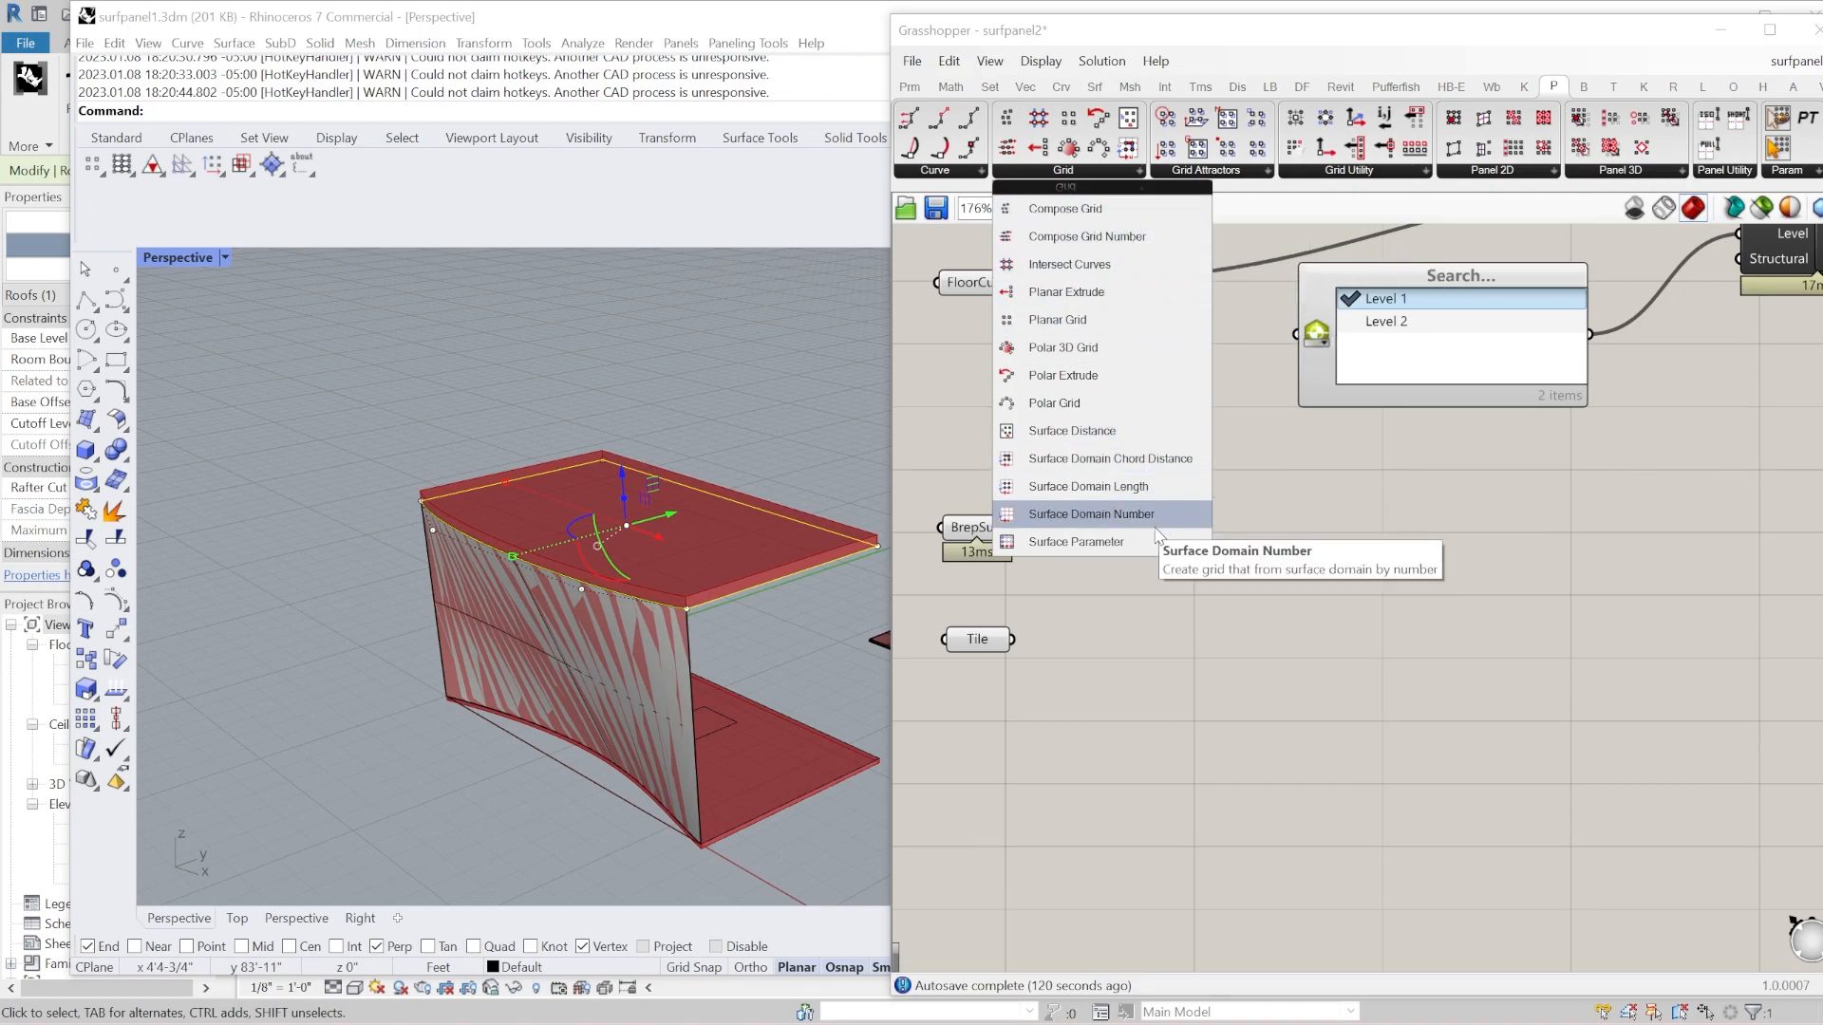
click(1149, 525)
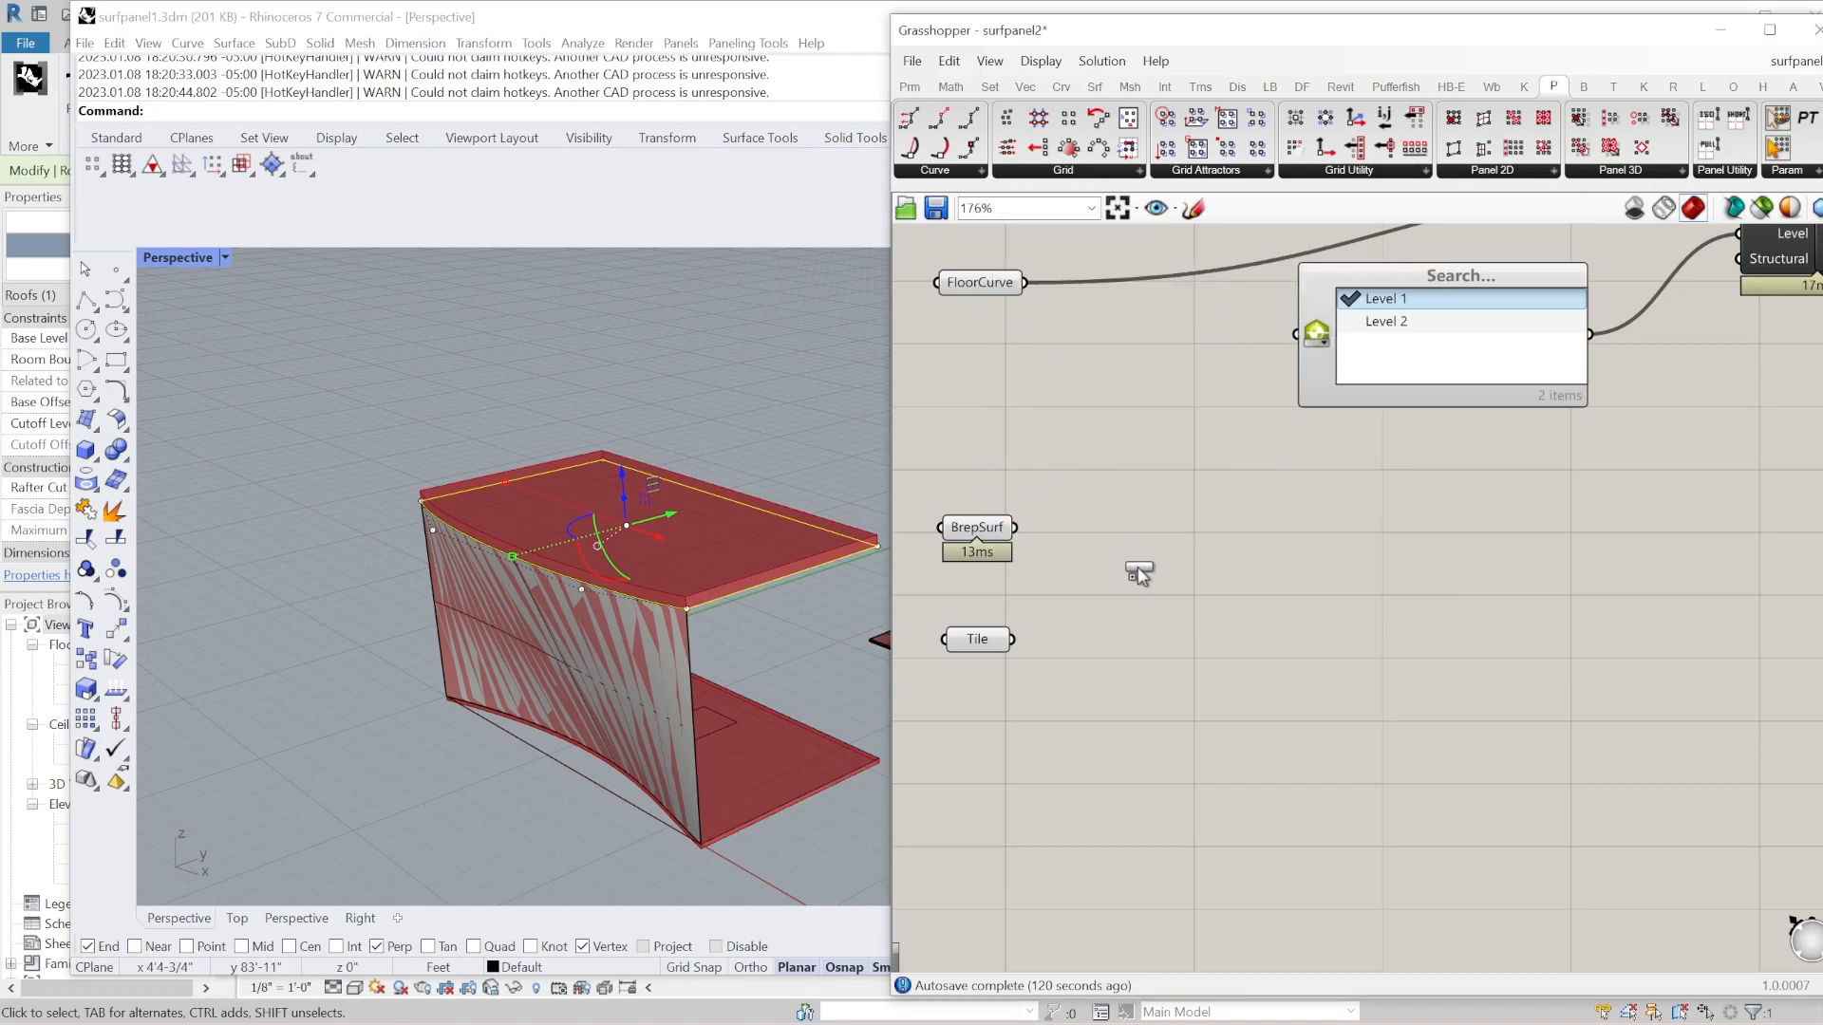
click(1142, 521)
scroll(1080, 542, up, 2)
drag(1193, 512, 1356, 664)
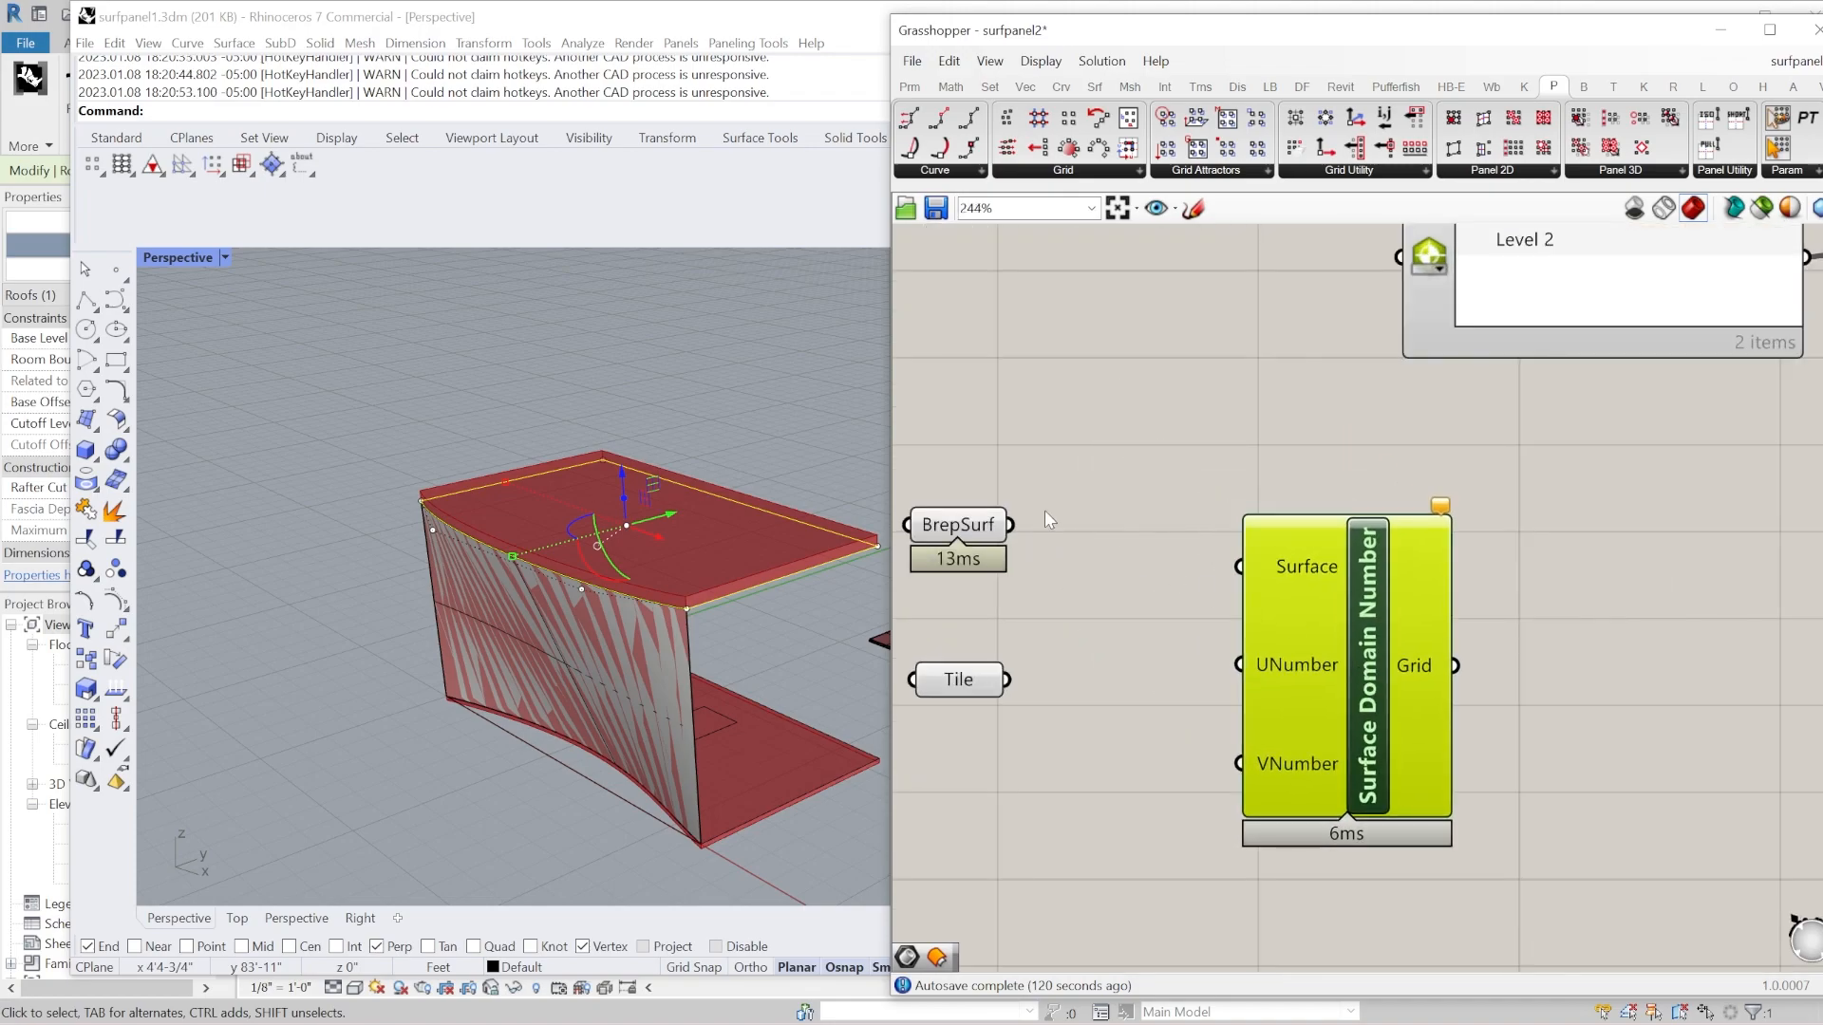
Connect BrepSurf to the Surface input of Surface Domain Number and inspect the point grid on the facade in Rhino.
drag(1018, 528, 1271, 571)
right_drag(528, 418, 604, 484)
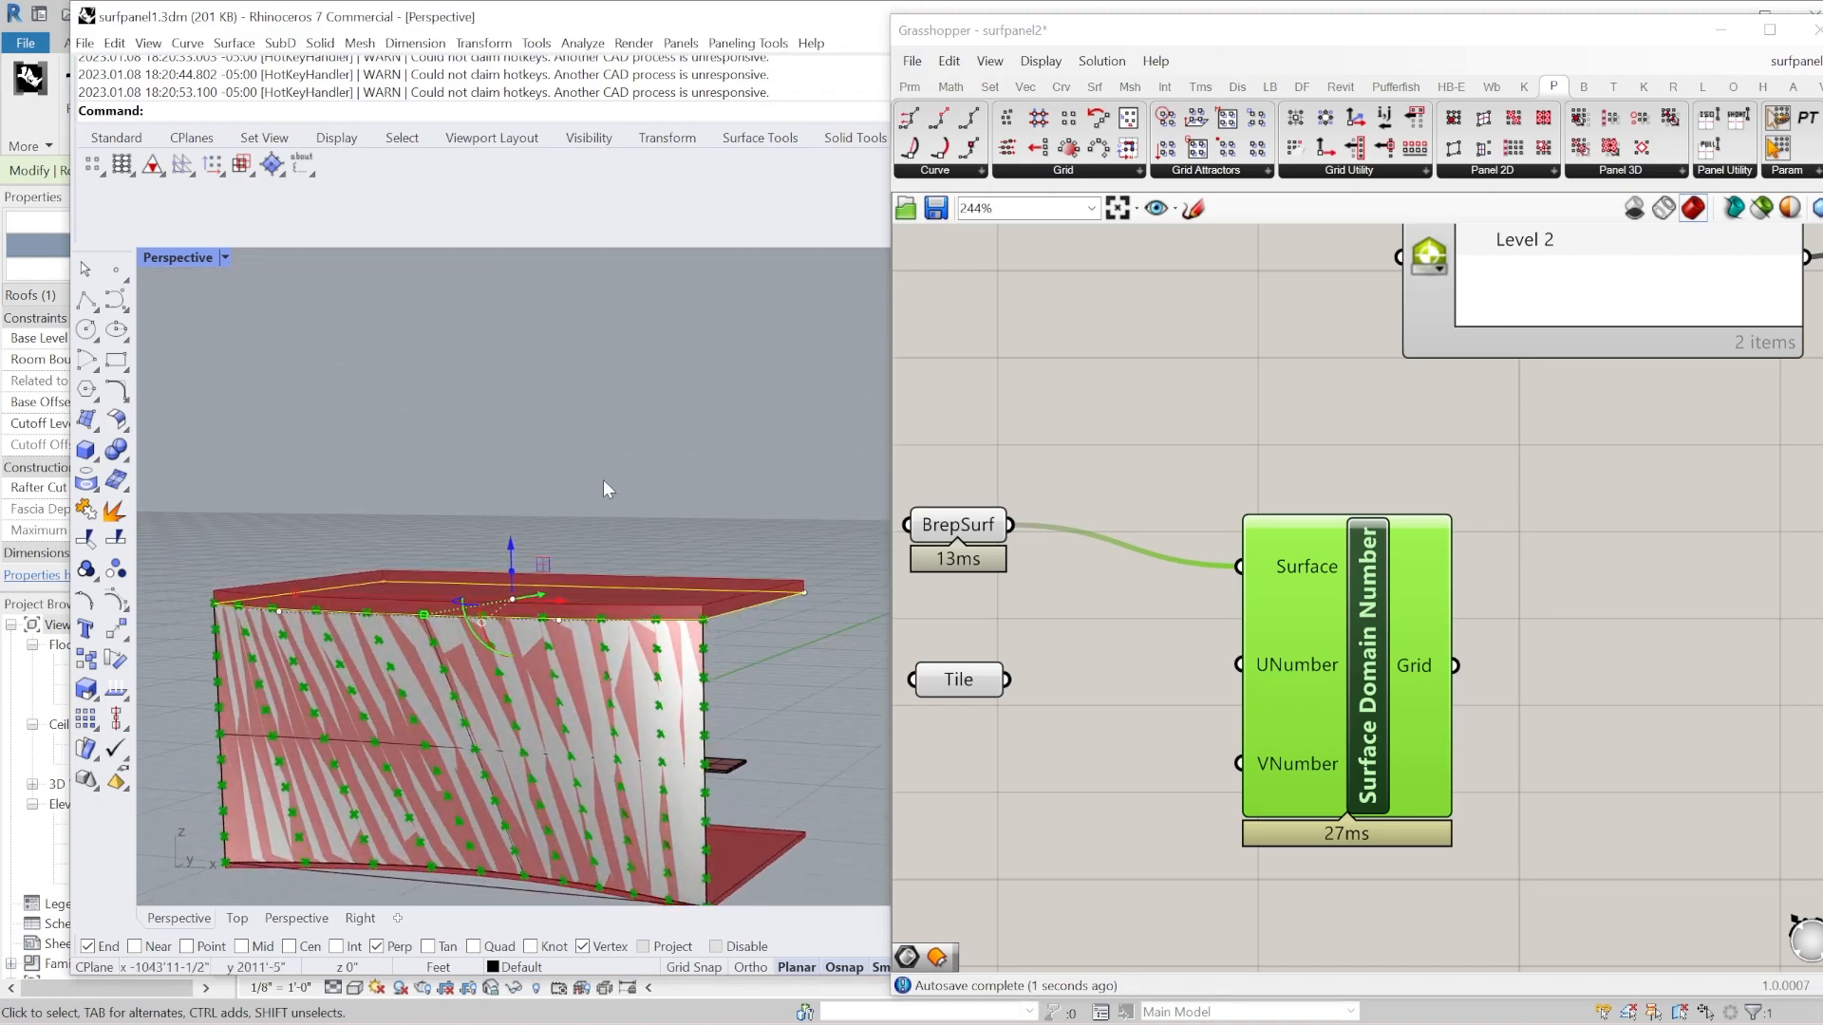
scroll(598, 532, down, 5)
scroll(493, 655, up, 5)
scroll(811, 501, down, 5)
right_drag(809, 493, 751, 567)
scroll(750, 560, up, 5)
Move the Surface Domain Number component below the level of the Tile parameter and bring the whole Rhino model into view.
scroll(1148, 533, down, 3)
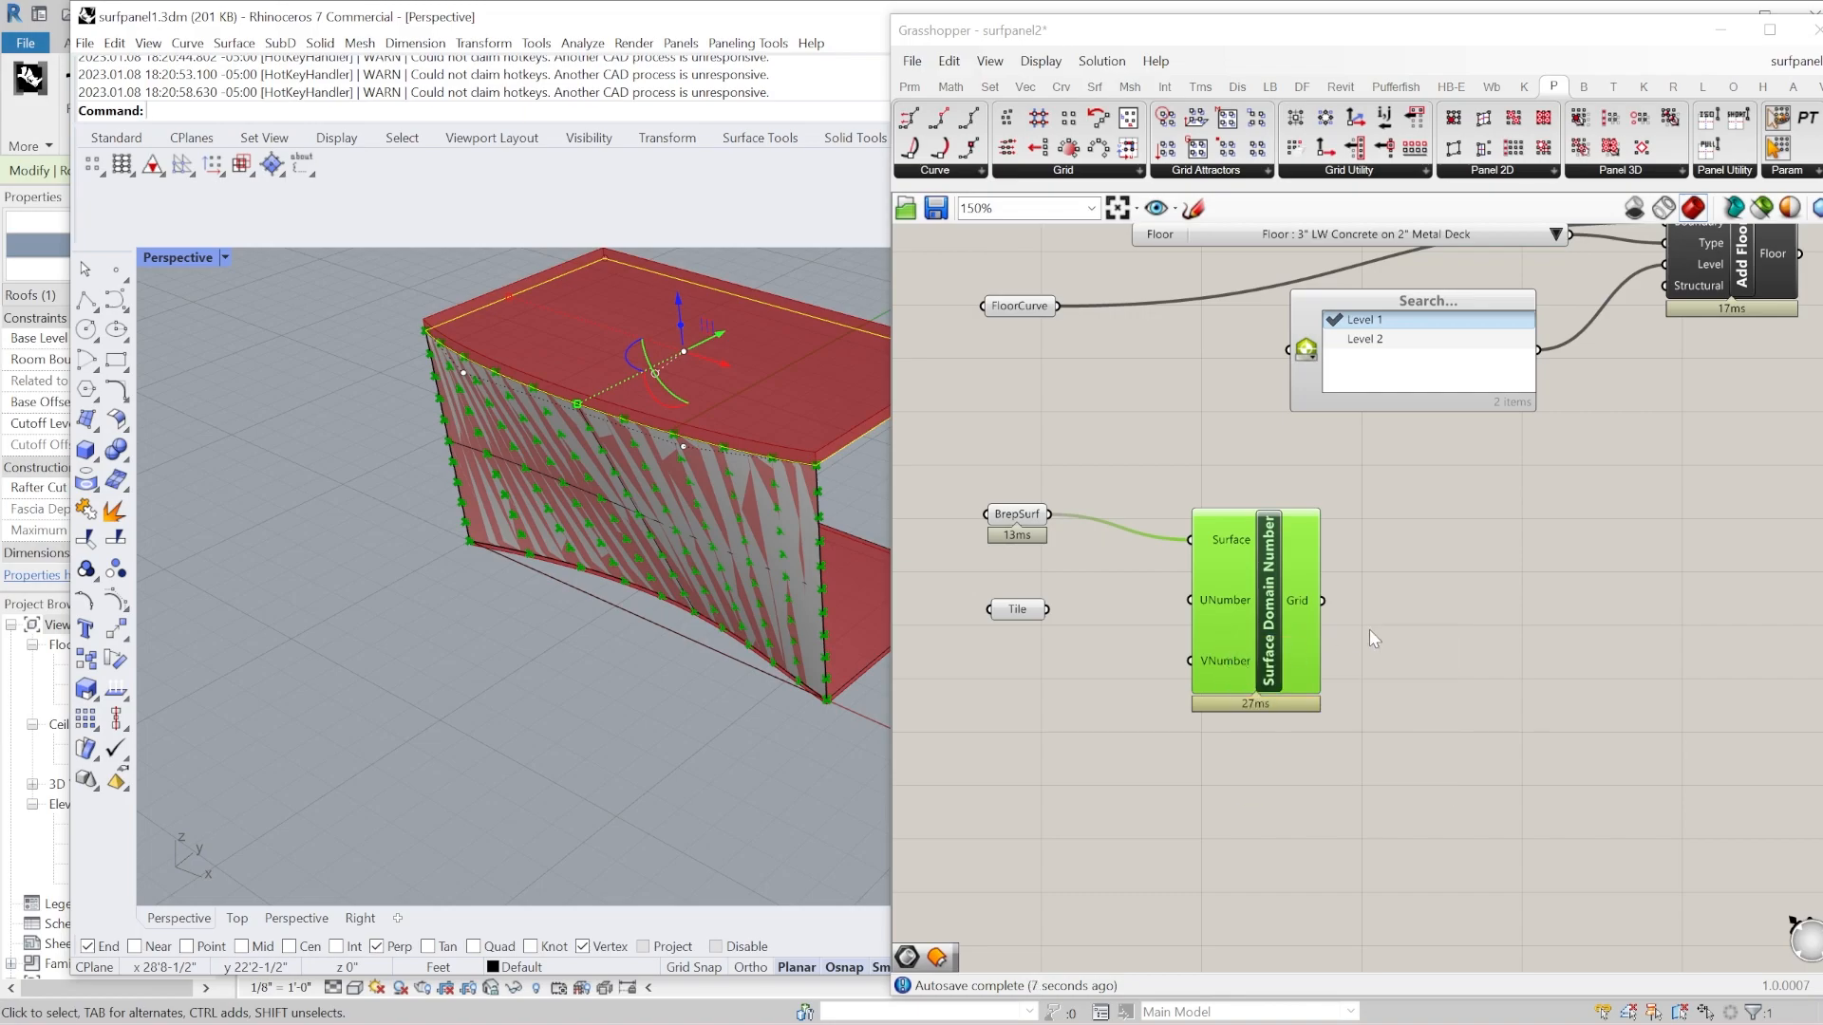
right_drag(1295, 596, 1109, 635)
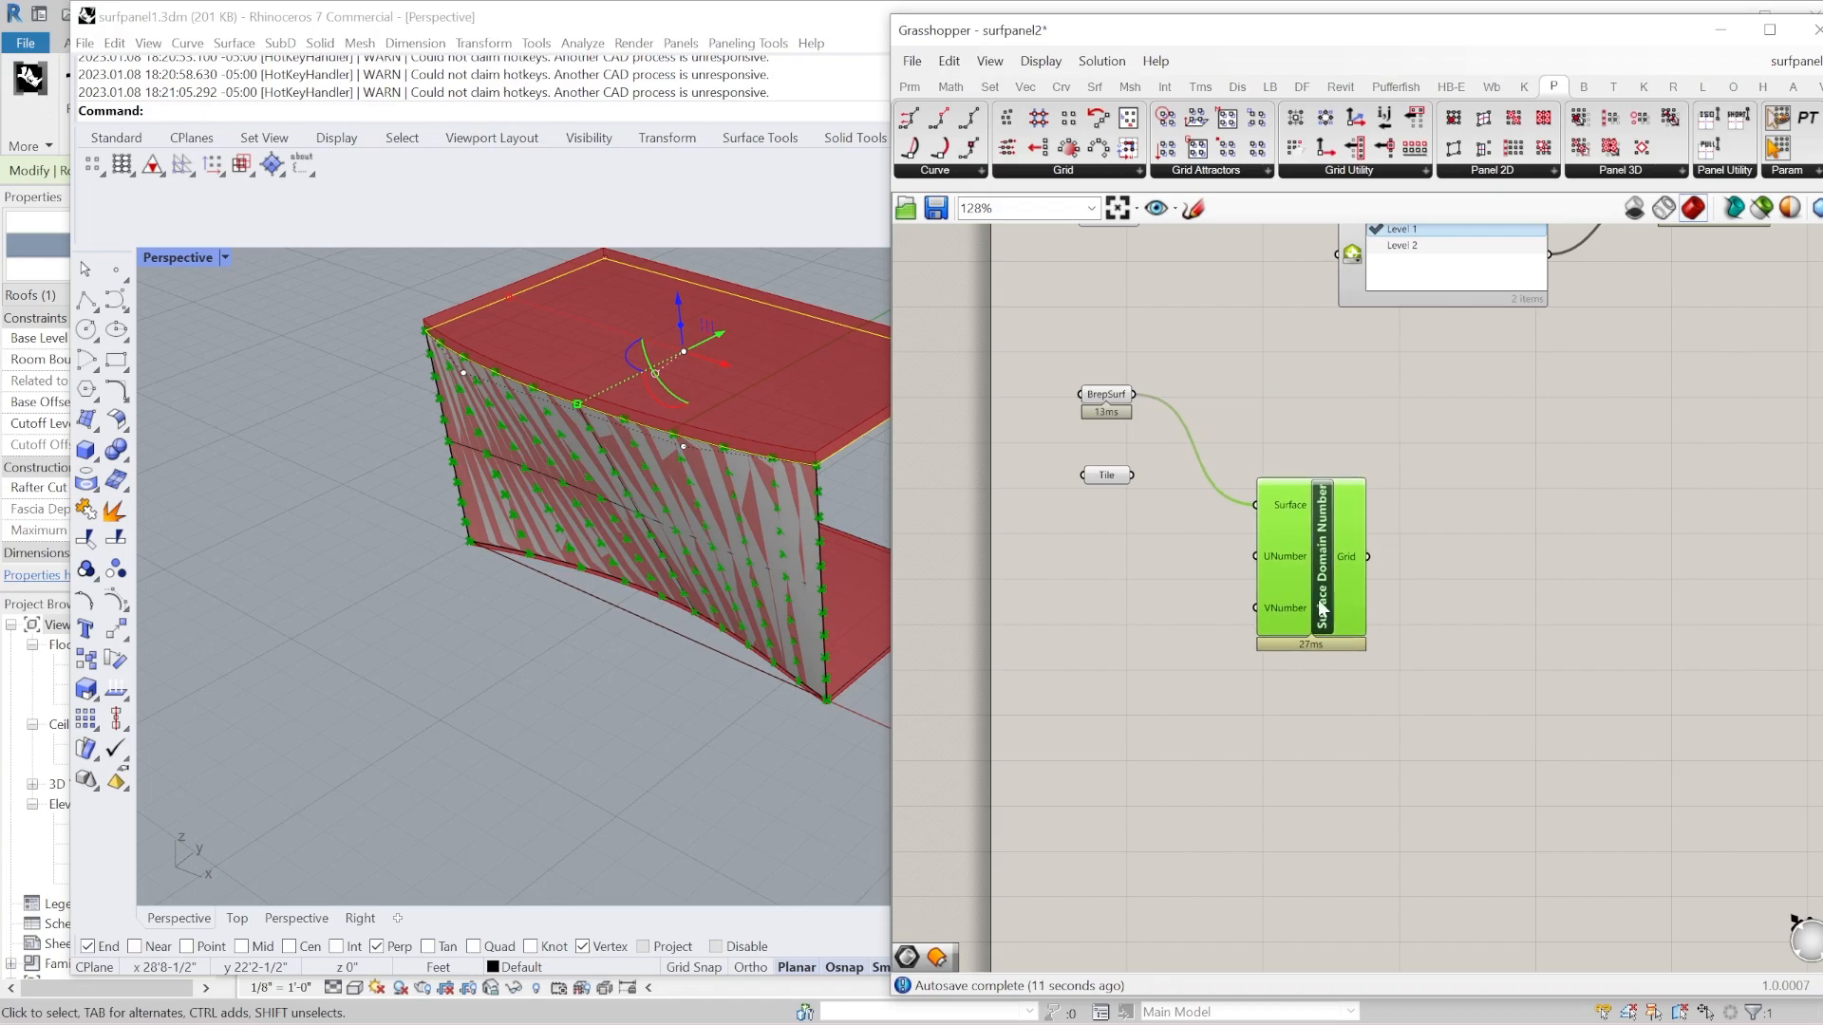
right_drag(1210, 663, 1194, 627)
click(1257, 413)
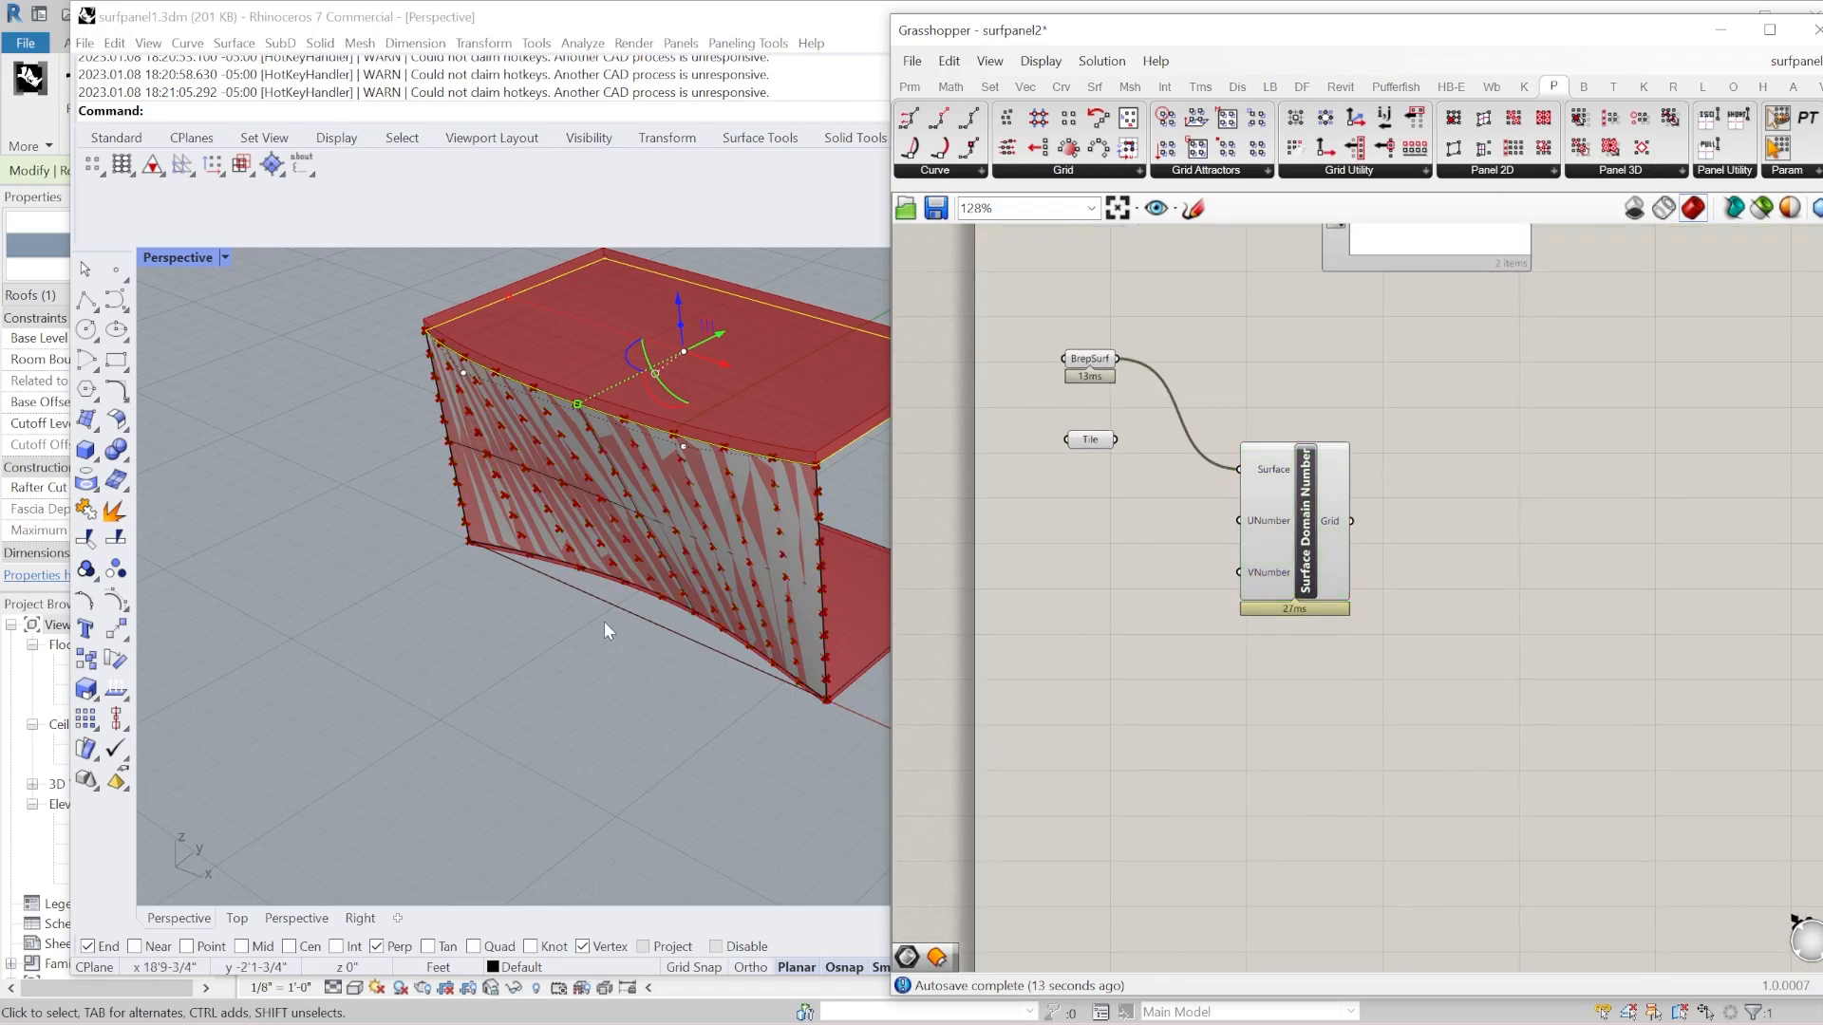
scroll(515, 601, down, 6)
scroll(781, 514, up, 4)
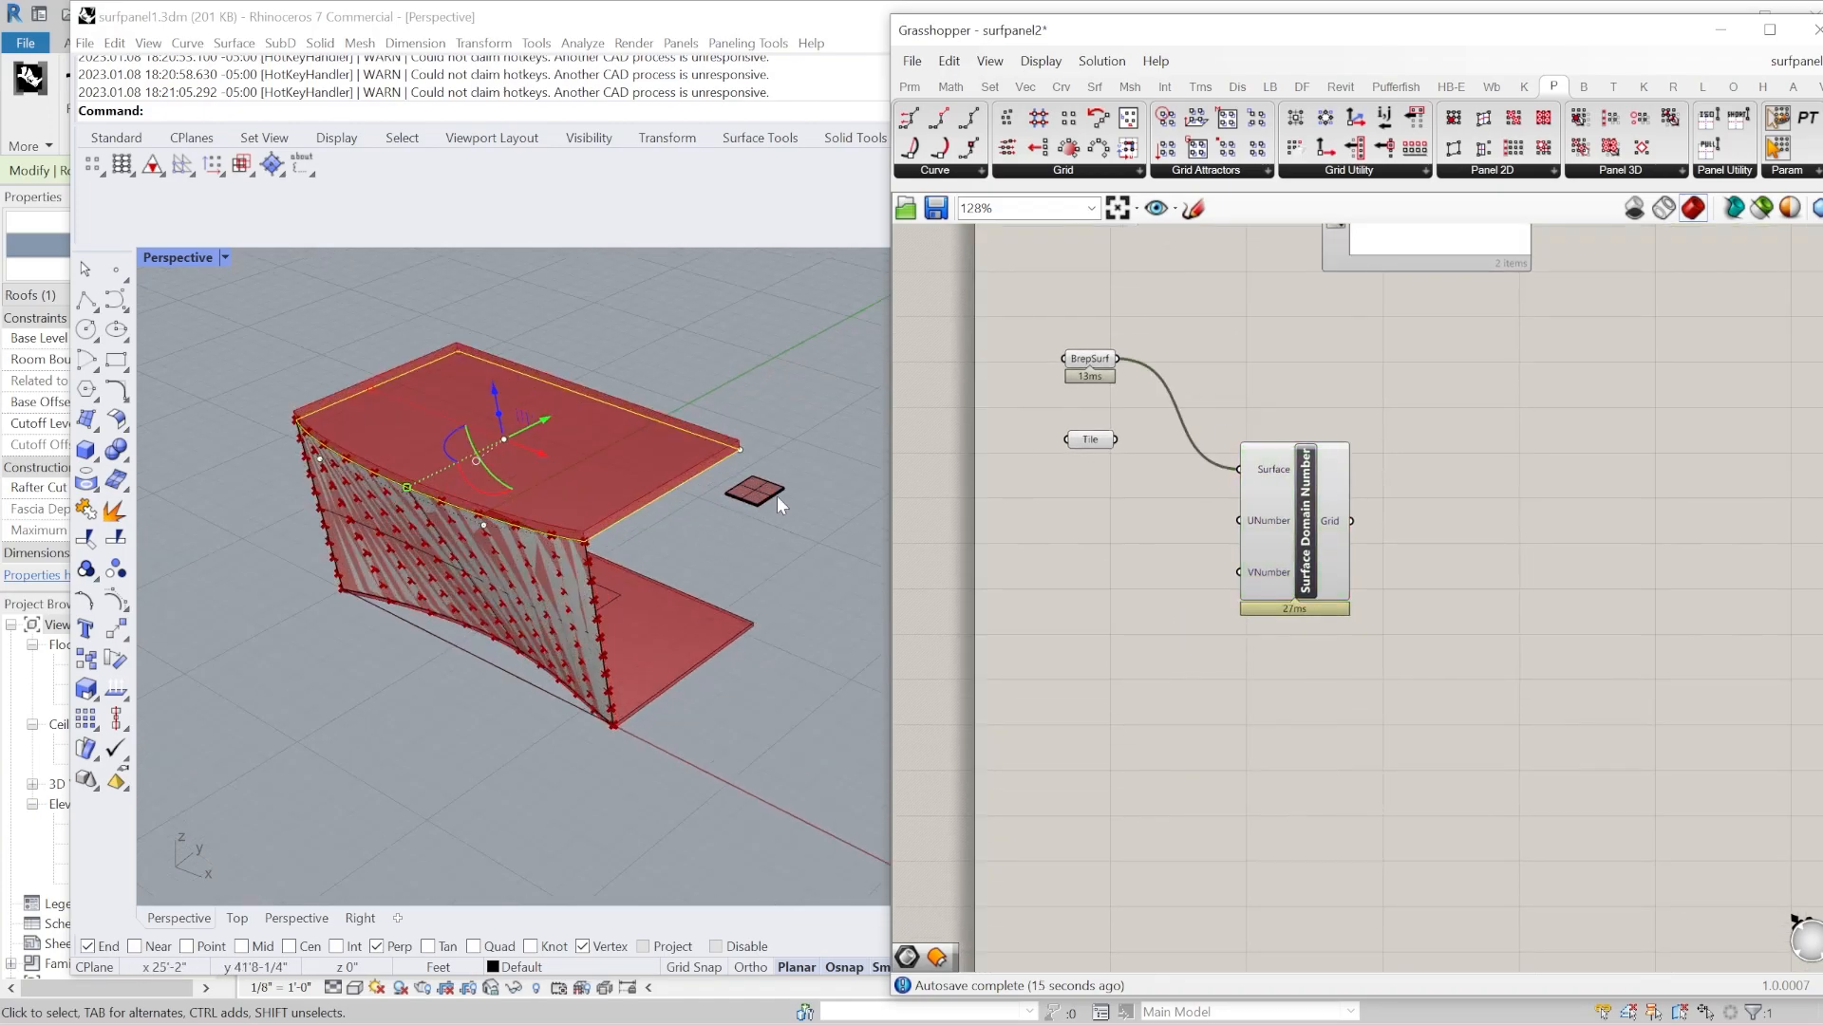
Try moving the facade surface 3 feet inward with Ortho on in Rhino, and undo the move.
scroll(750, 500, up, 2)
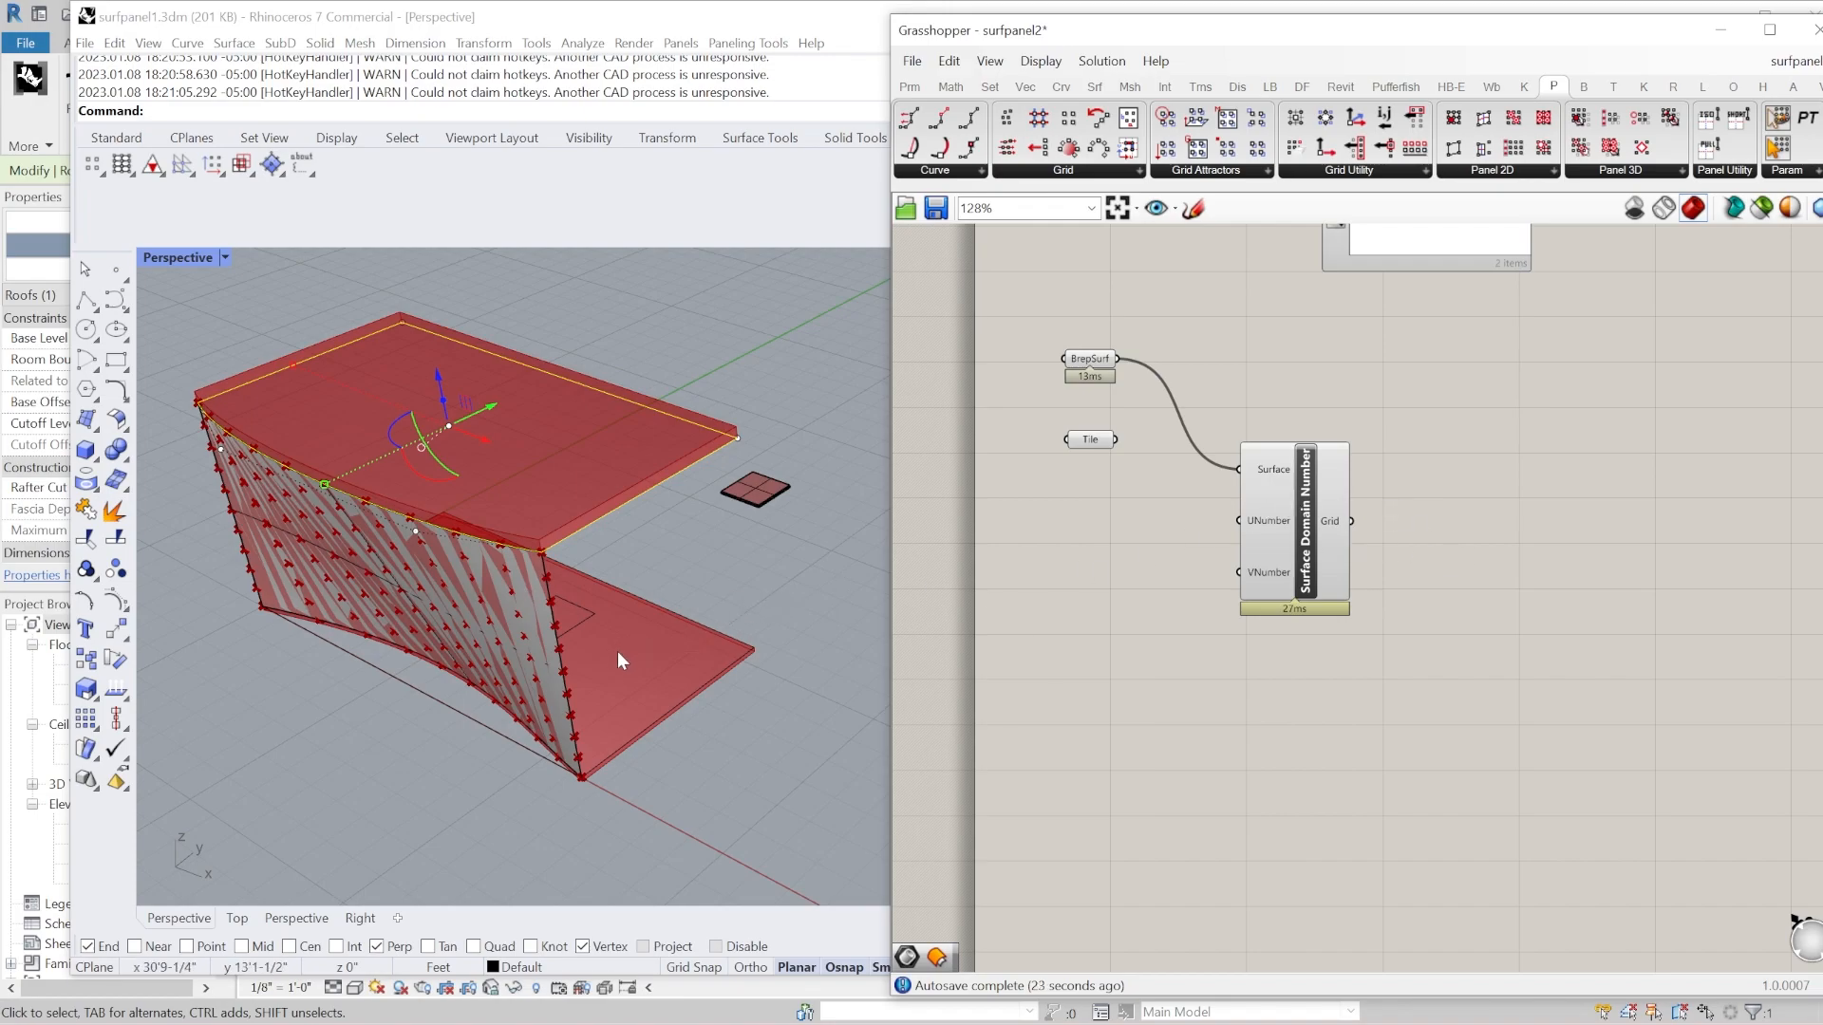
scroll(486, 692, up, 1)
scroll(588, 600, up, 3)
click(589, 600)
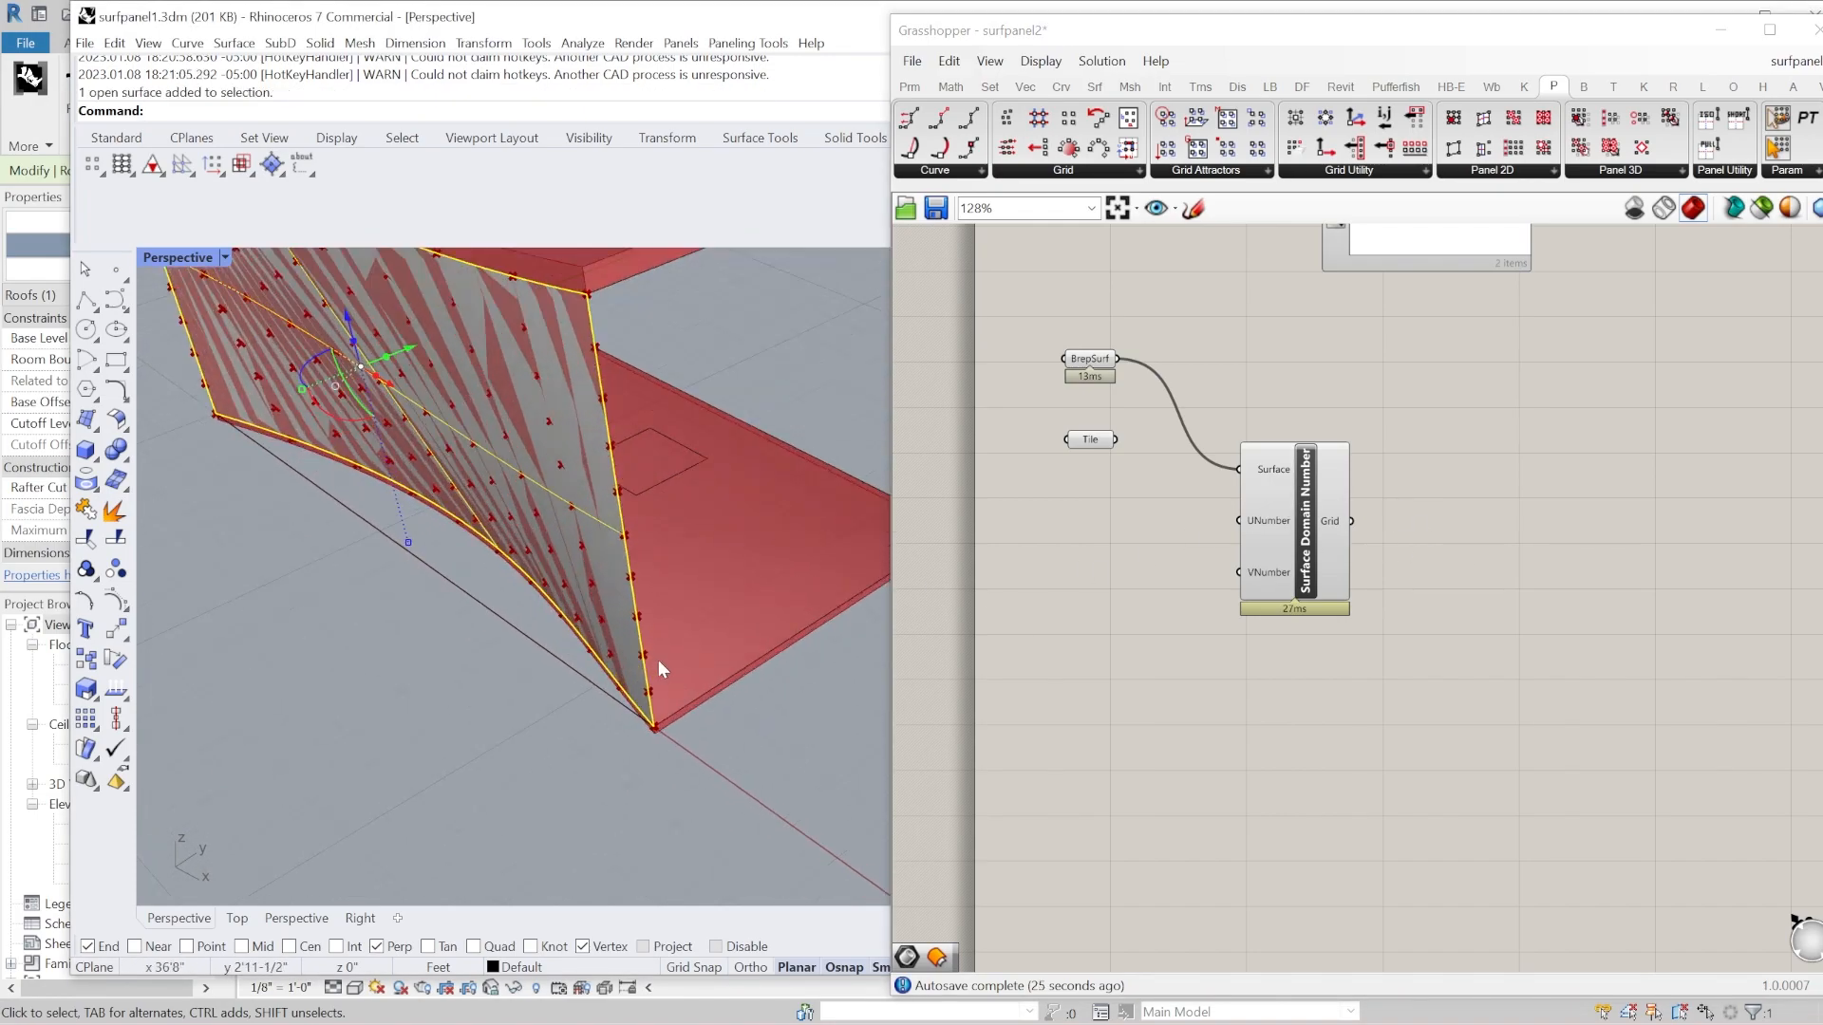
right_drag(665, 709, 601, 726)
text(M)
key(Return)
click(666, 700)
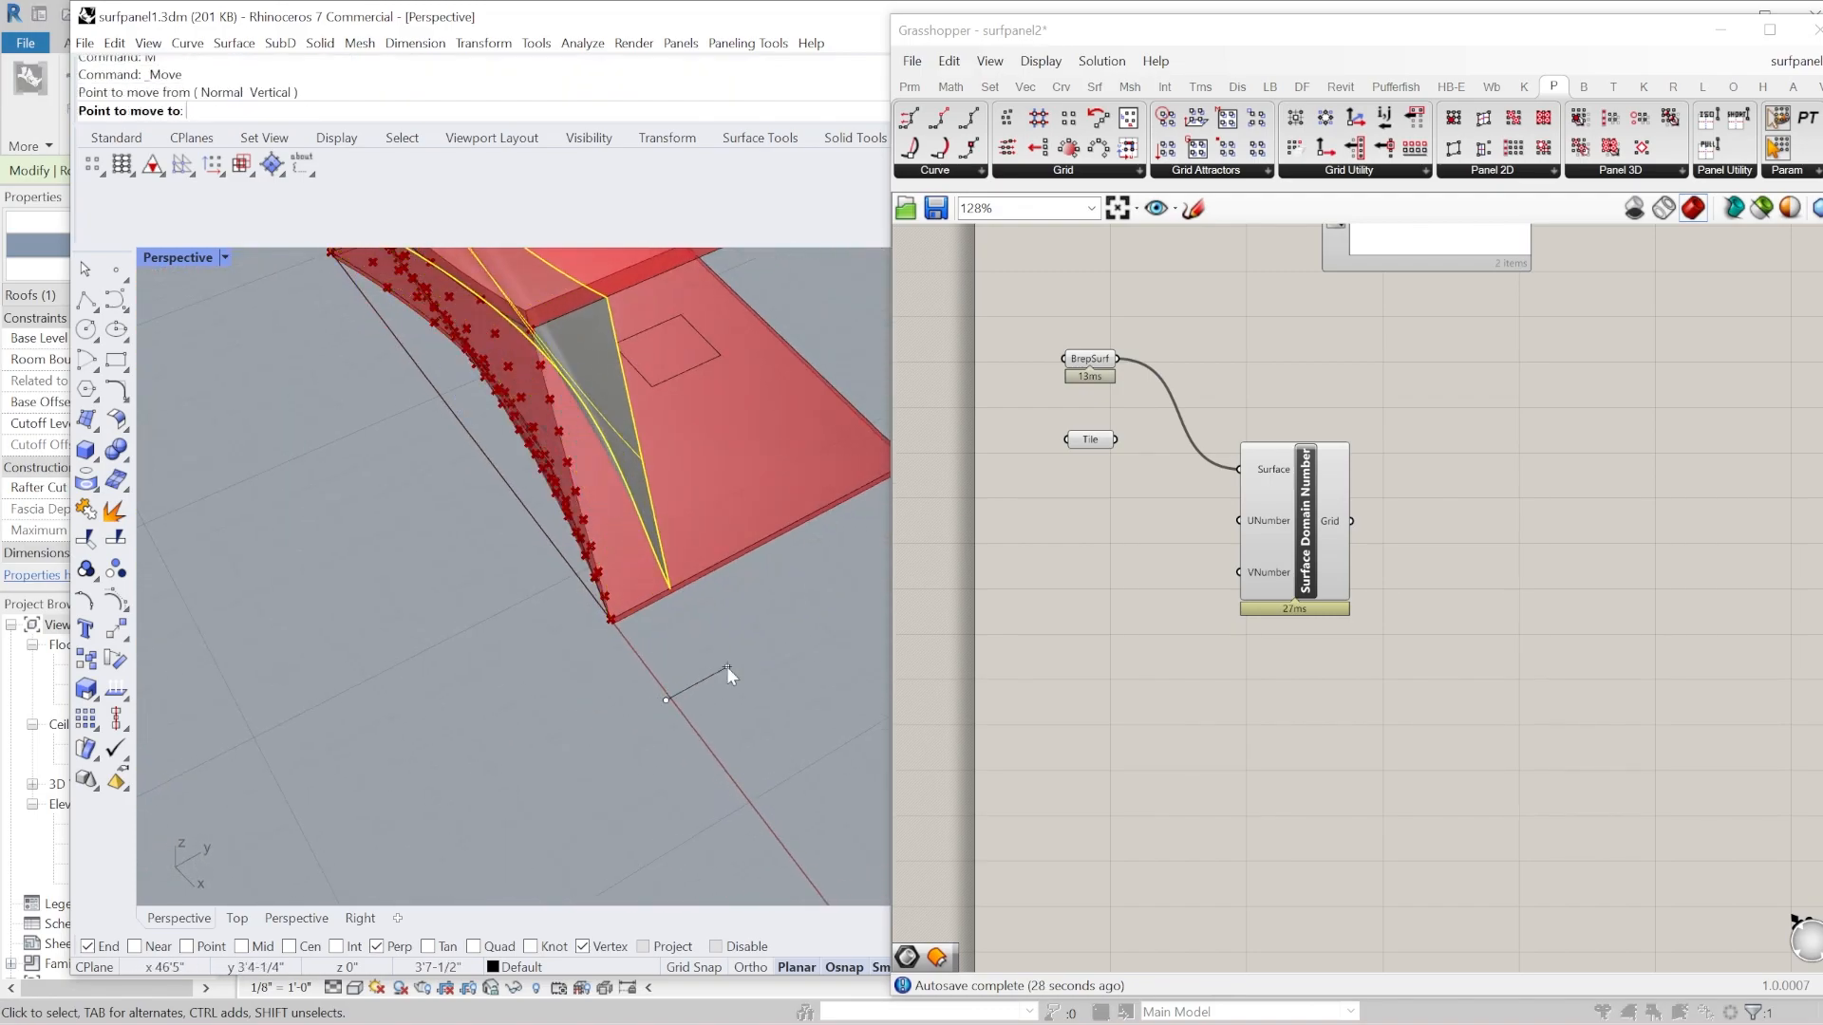
text(3)
key(Return)
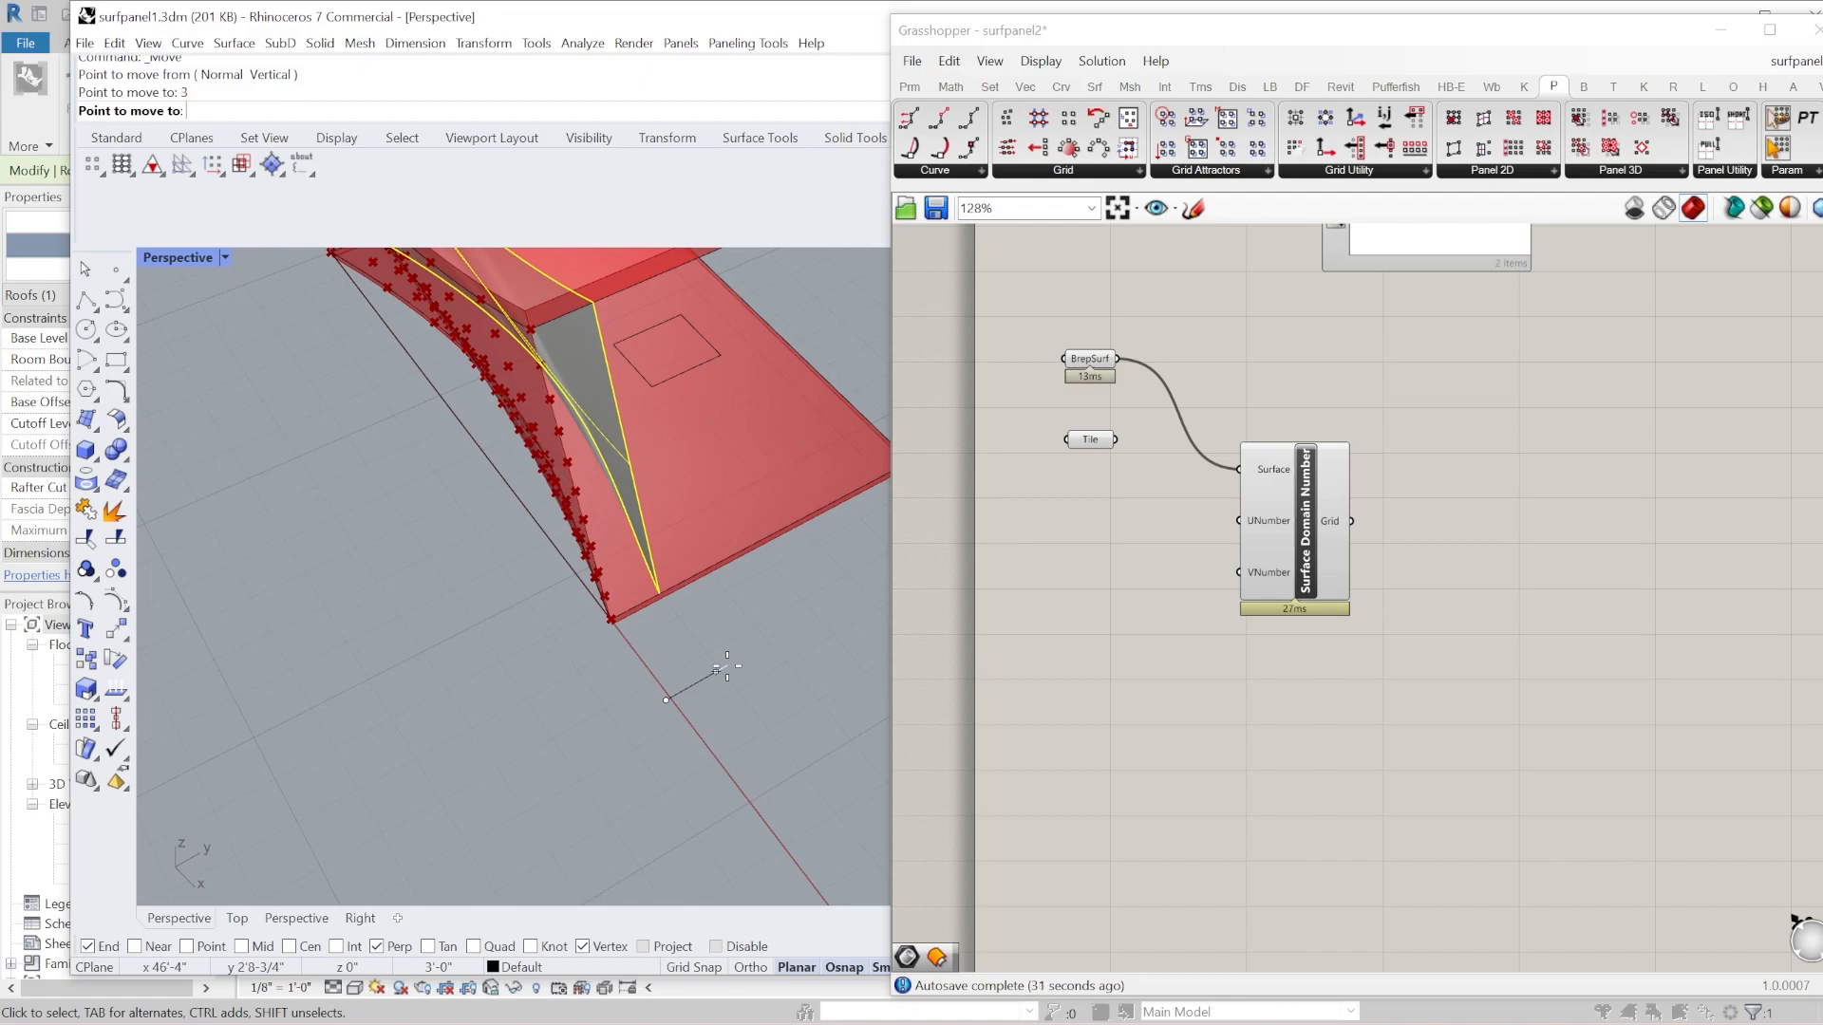
key(F8)
click(712, 689)
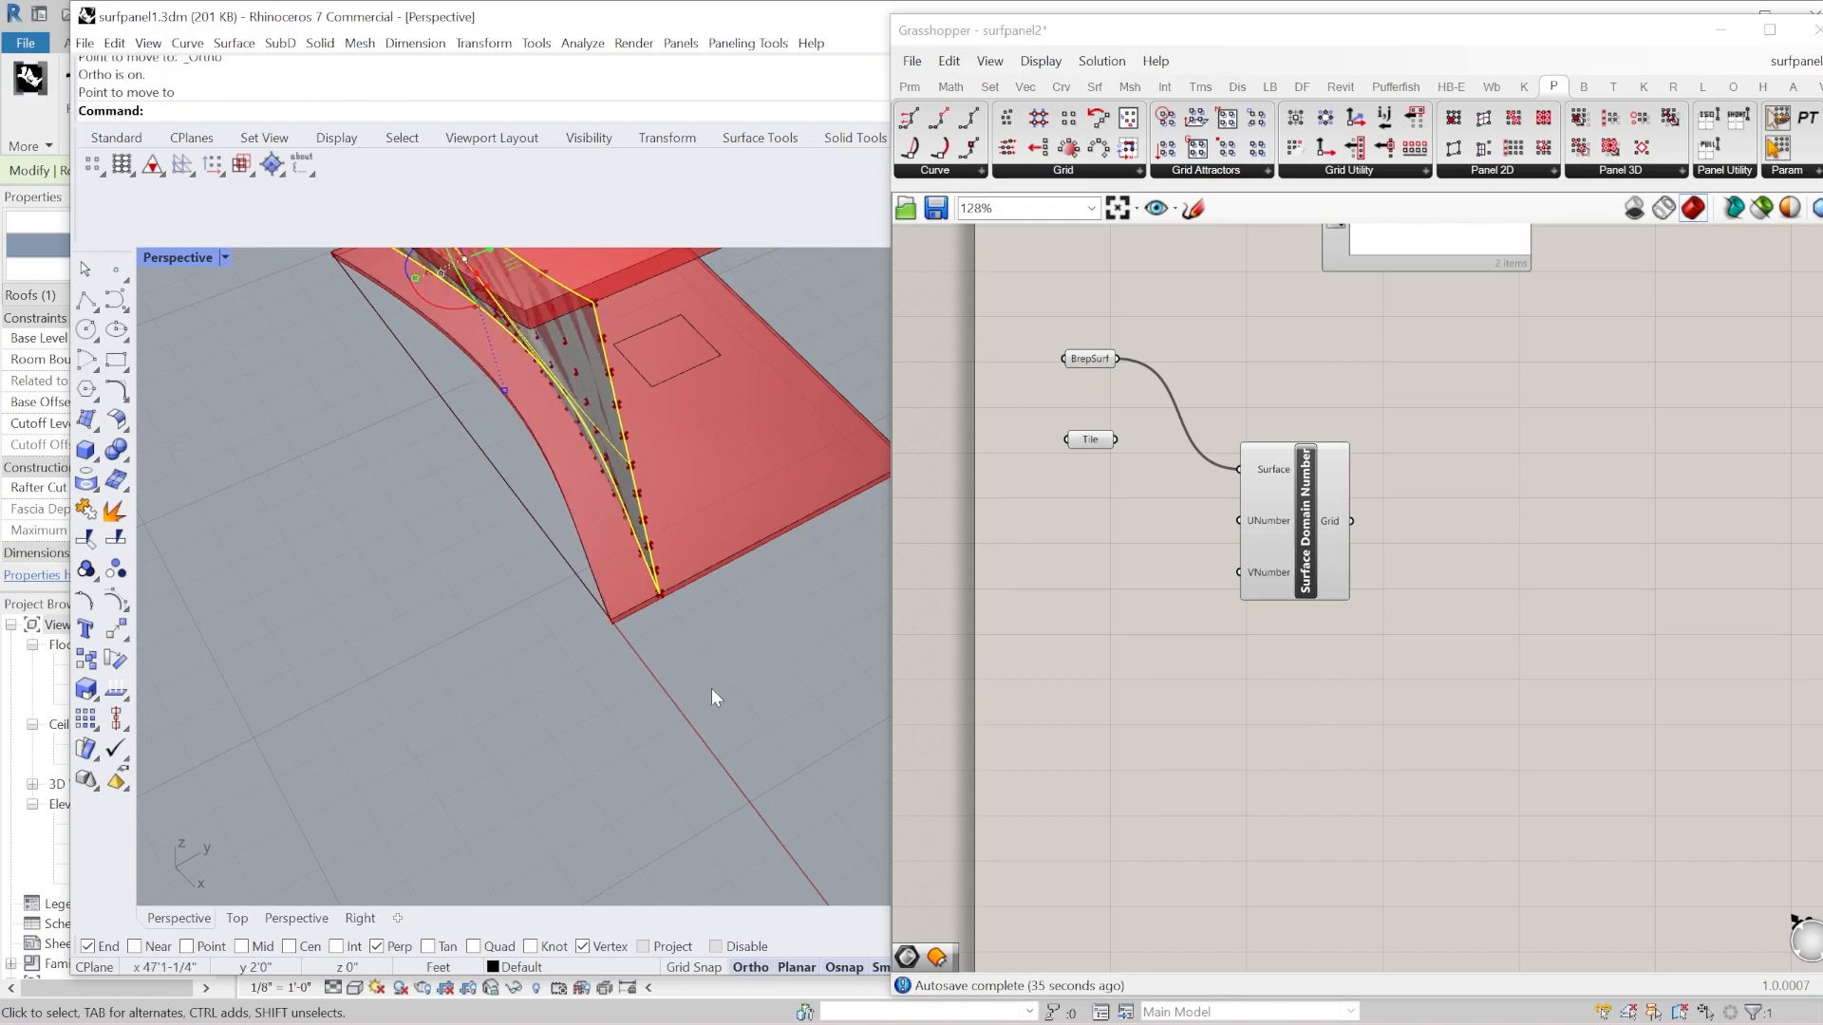
key(ctrl+z)
Move the selected facade surface 3" with Ortho on, clear the selection and bring the whole model back into view.
text(M)
key(Return)
click(635, 752)
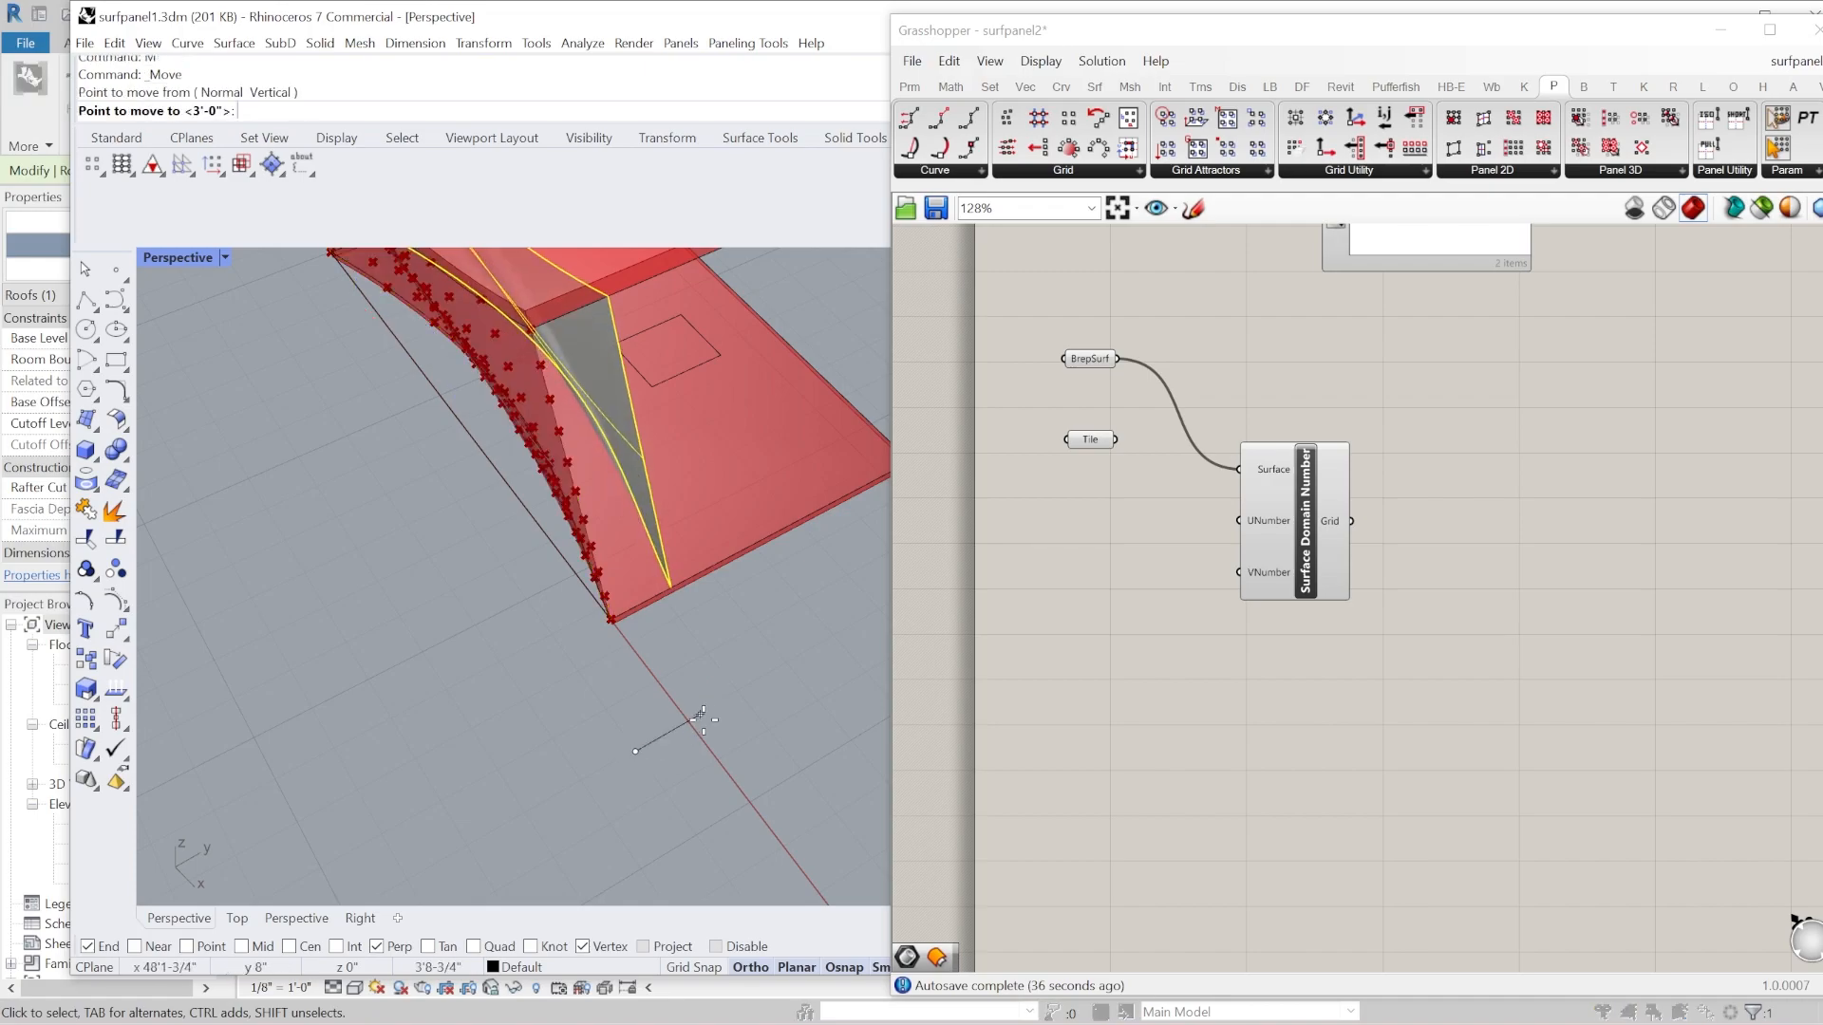
text(3)
key(Return)
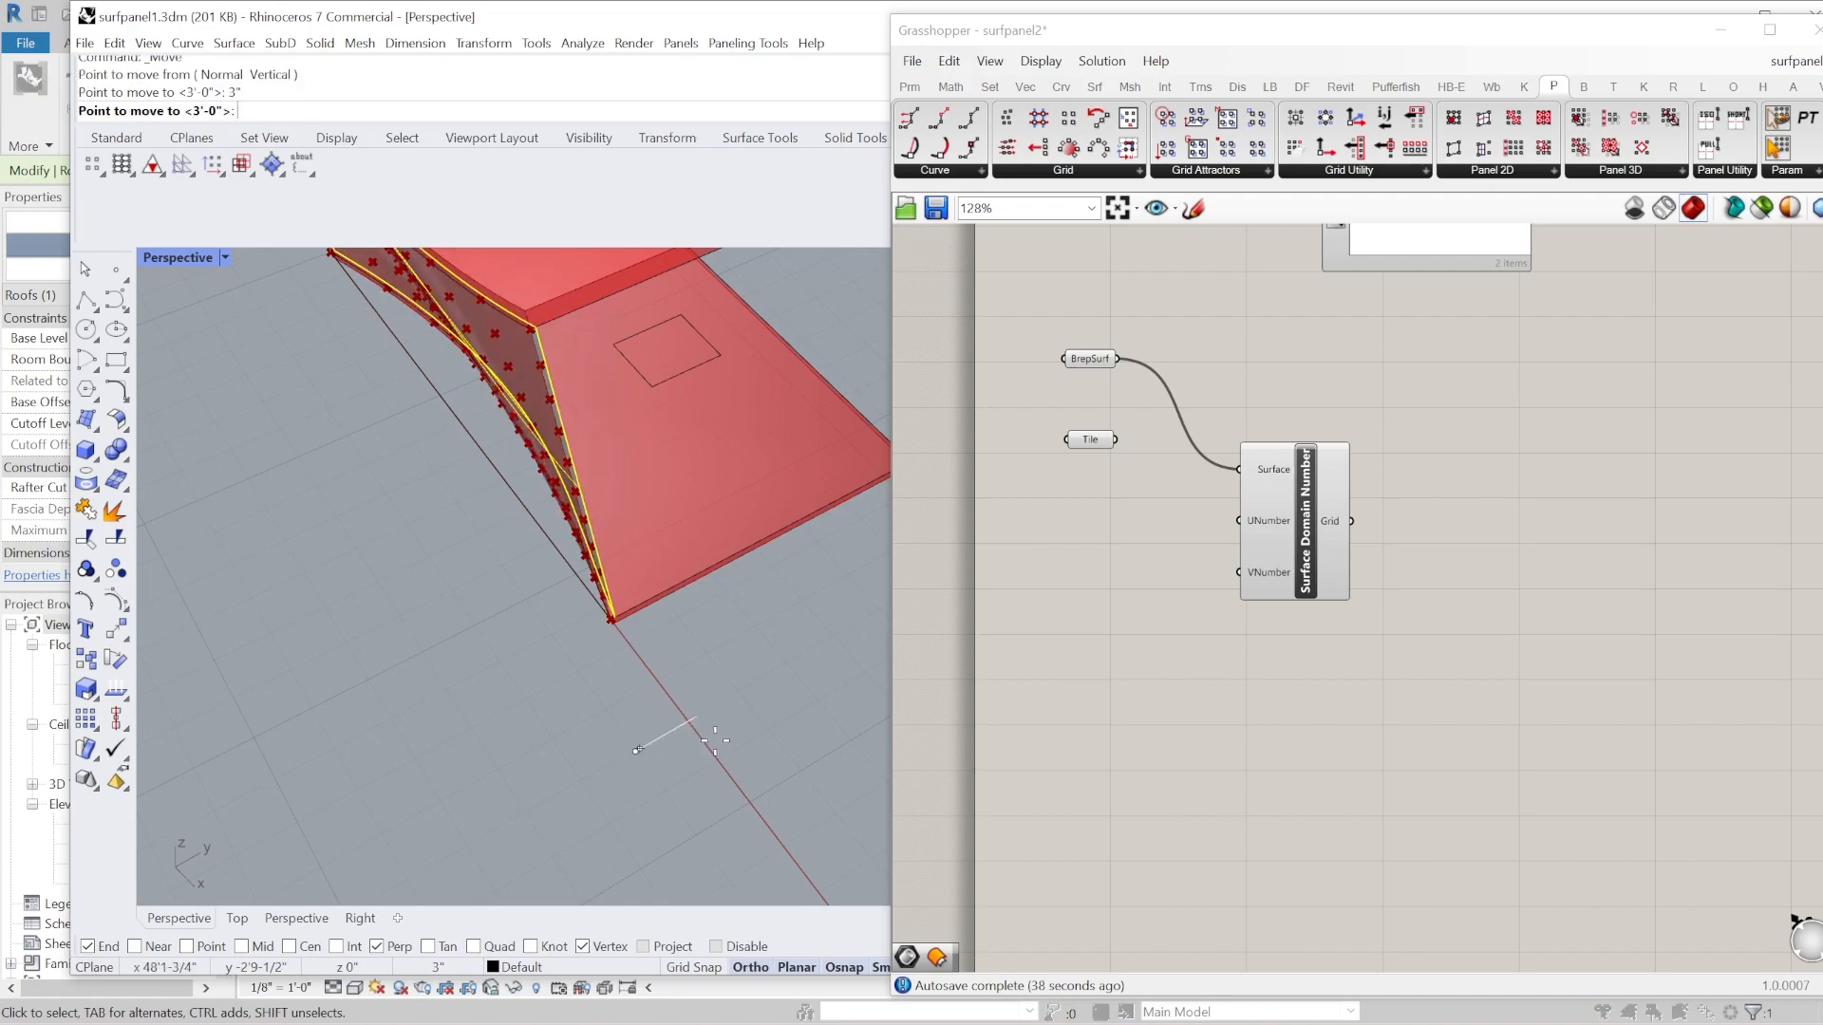
click(727, 735)
key(Escape)
right_drag(719, 732, 772, 524)
text(M)
key(Return)
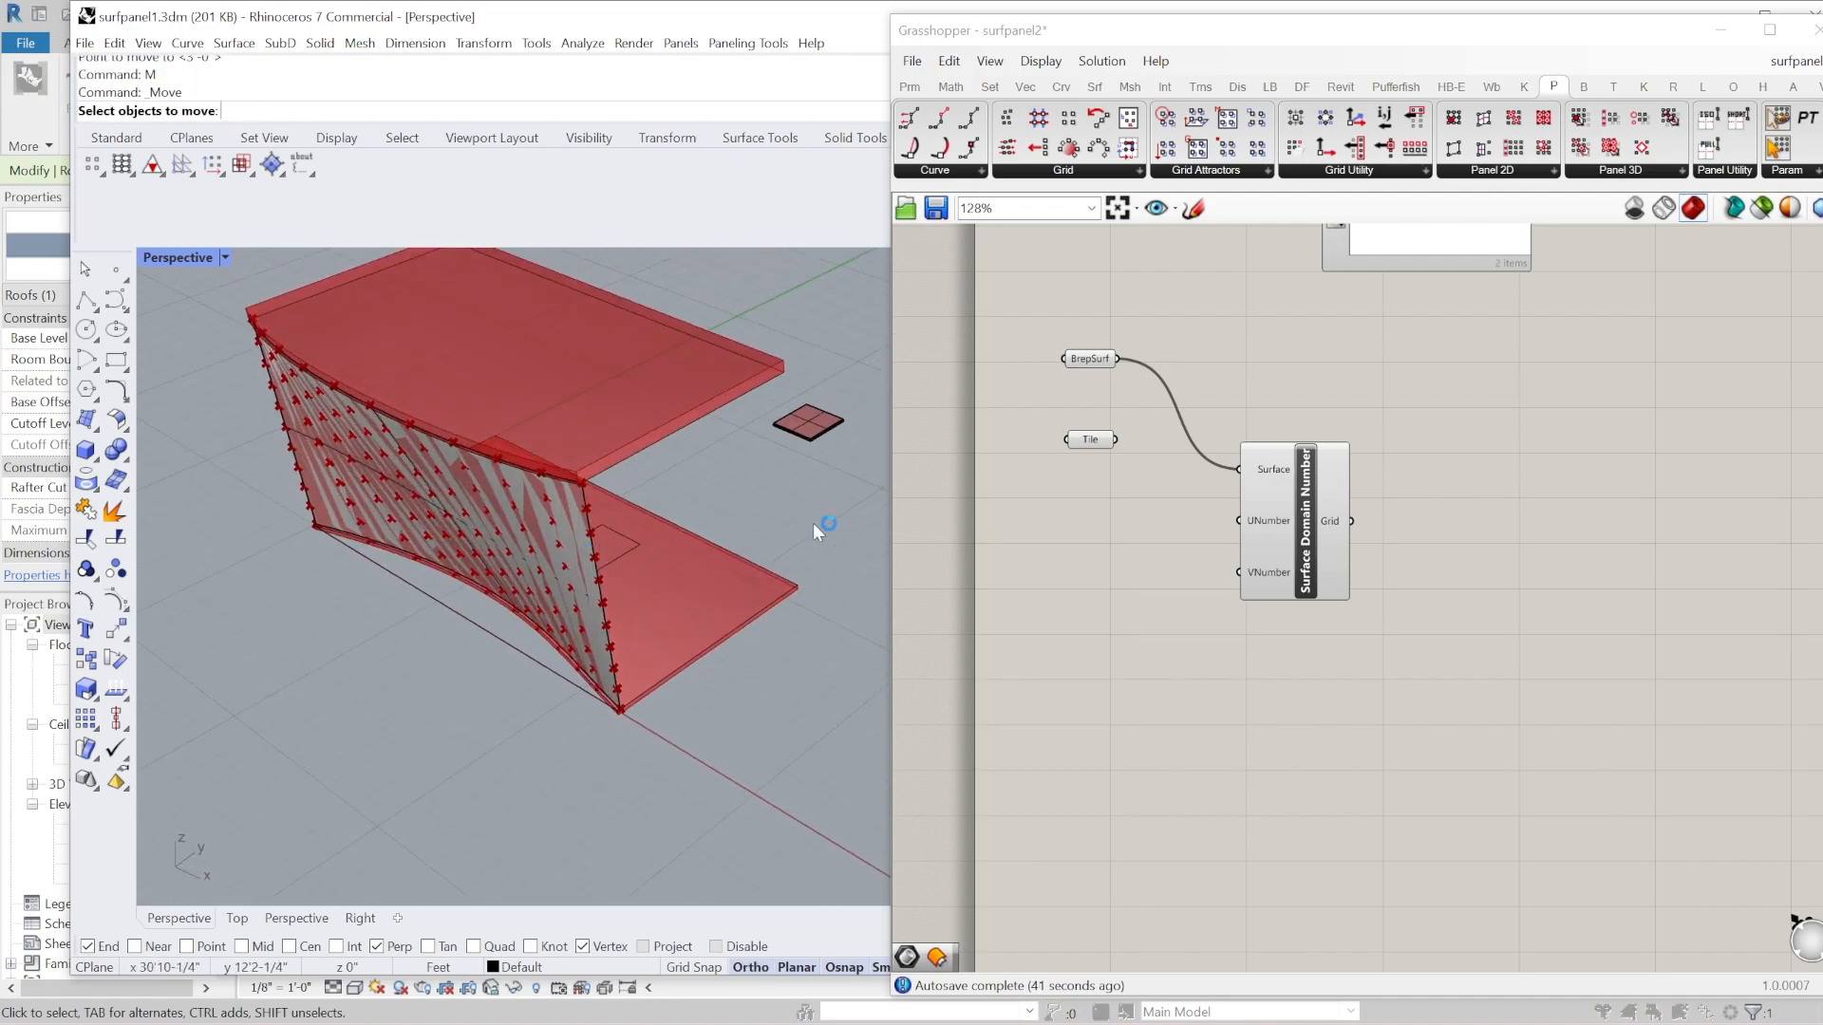
Add an Offset Surface component below Surface Domain Number in Grasshopper and connect BrepSurf to its Surface input.
double_click(1168, 733)
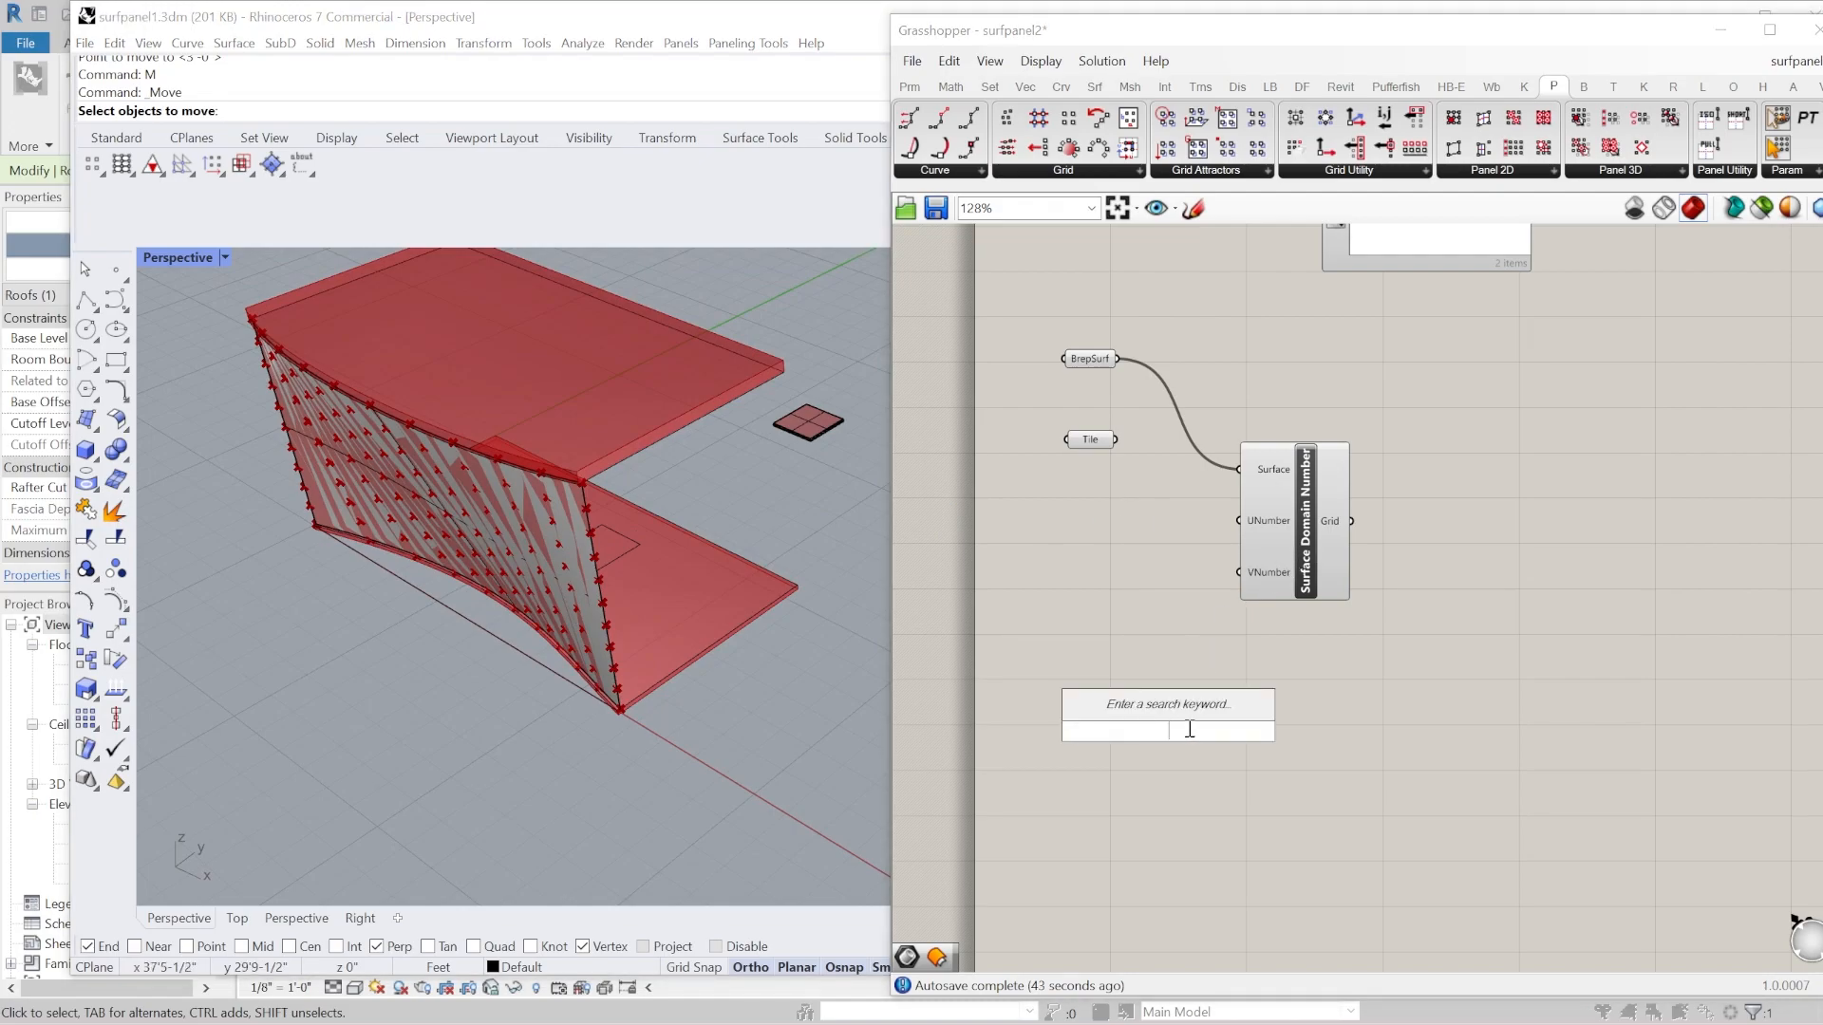
text(off)
scroll(1194, 725, up, 3)
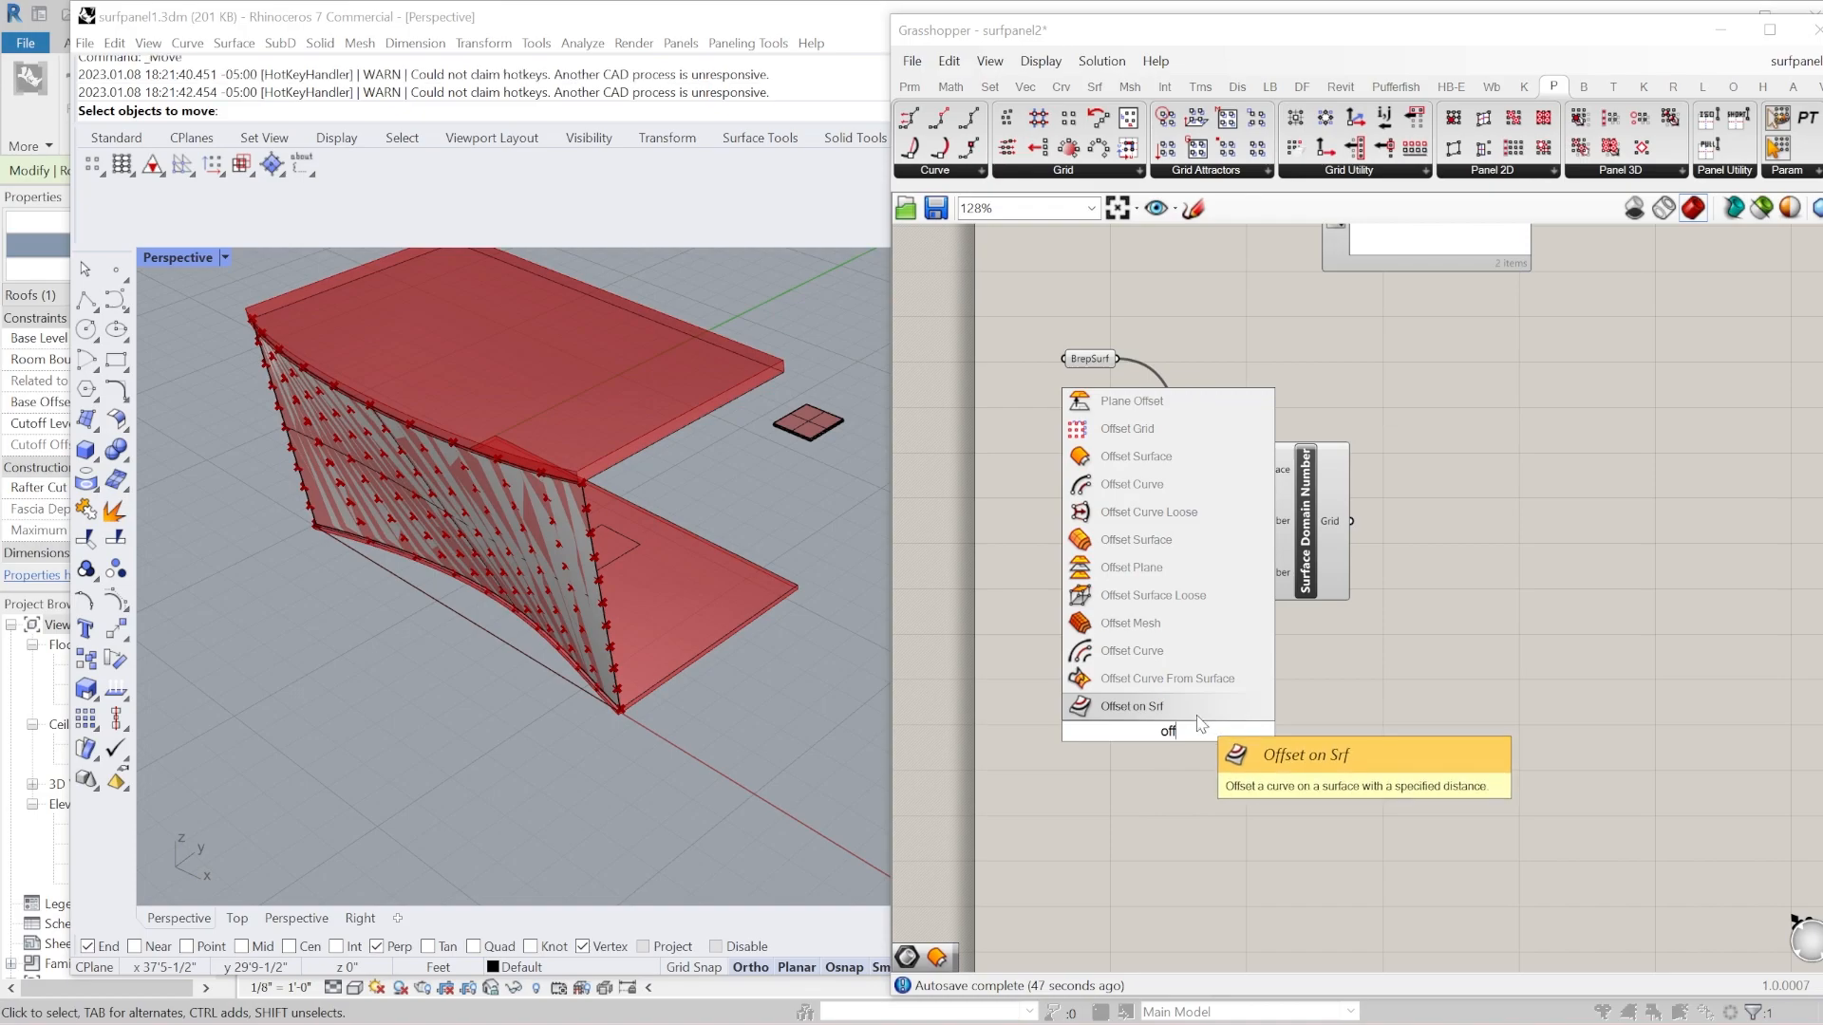
click(1152, 456)
drag(1195, 742, 1331, 693)
drag(1117, 361, 1245, 659)
Feed a panel containing 3" into the Distance input of Offset Surface, inspect the offset in Rhino and cancel the pending Move.
scroll(1279, 680, up, 3)
right_click(1263, 680)
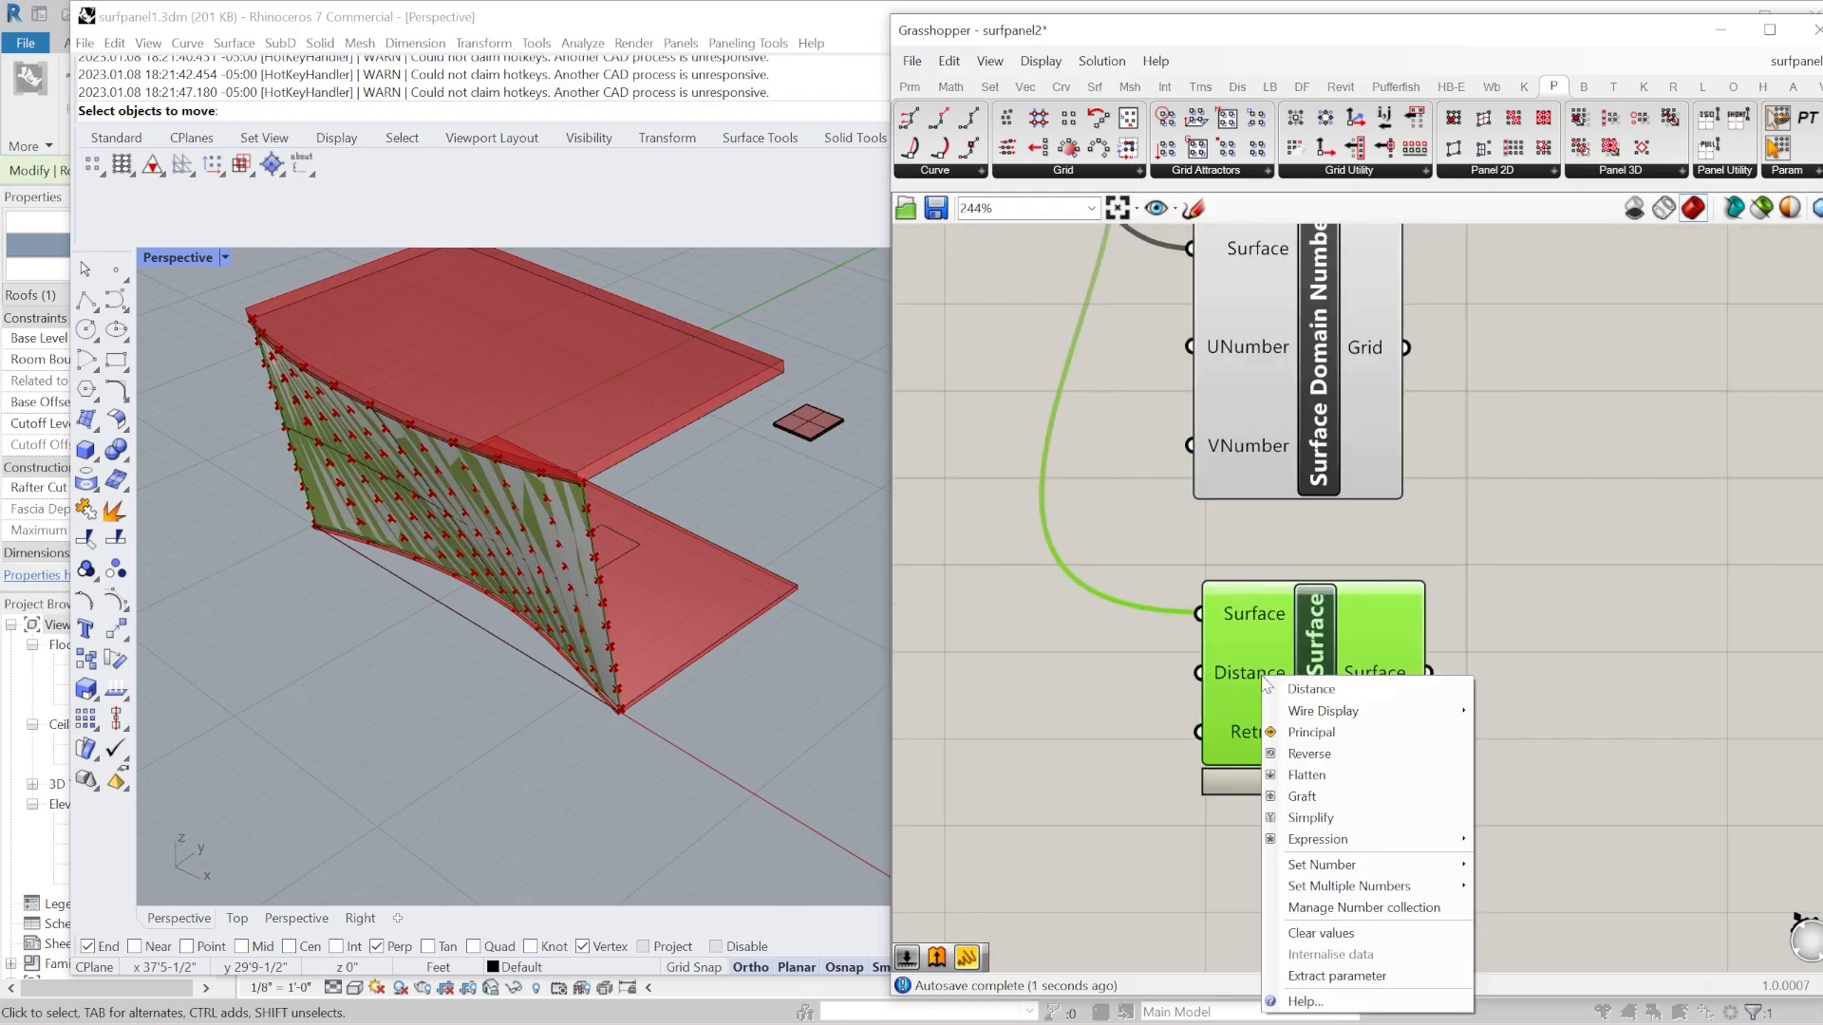
double_click(1038, 682)
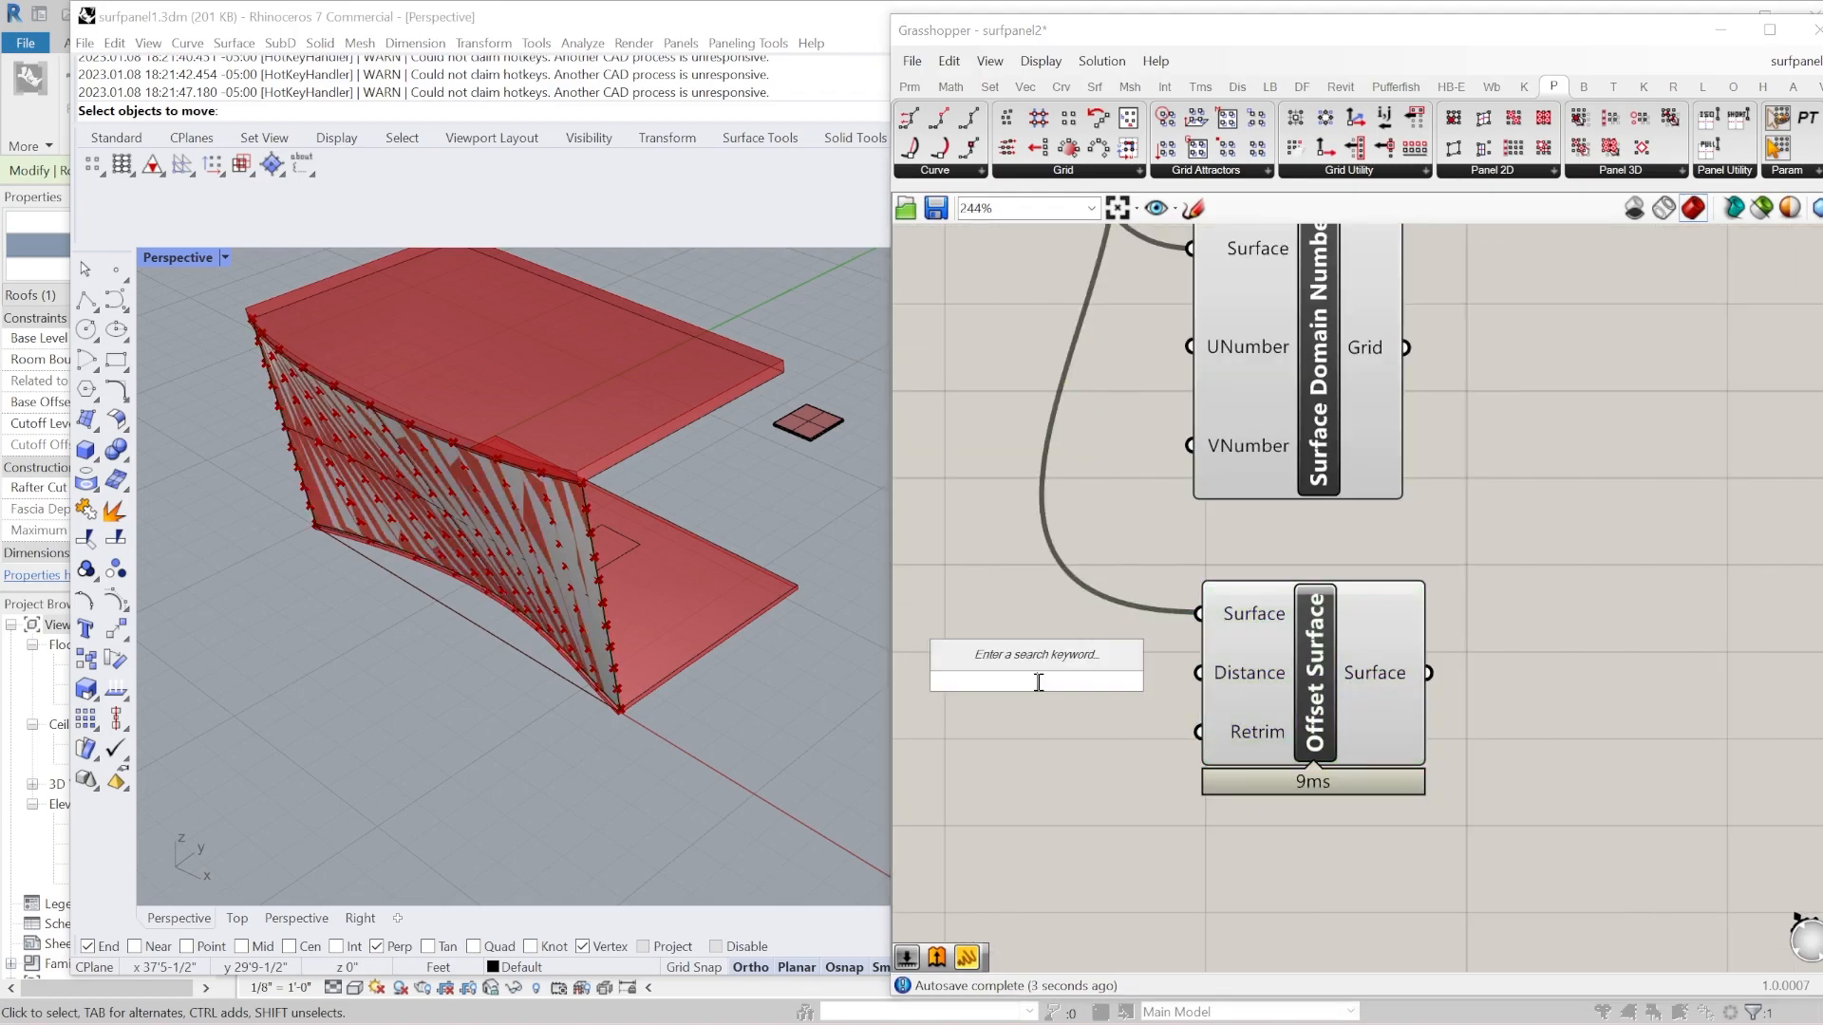
text(//3")
key(Return)
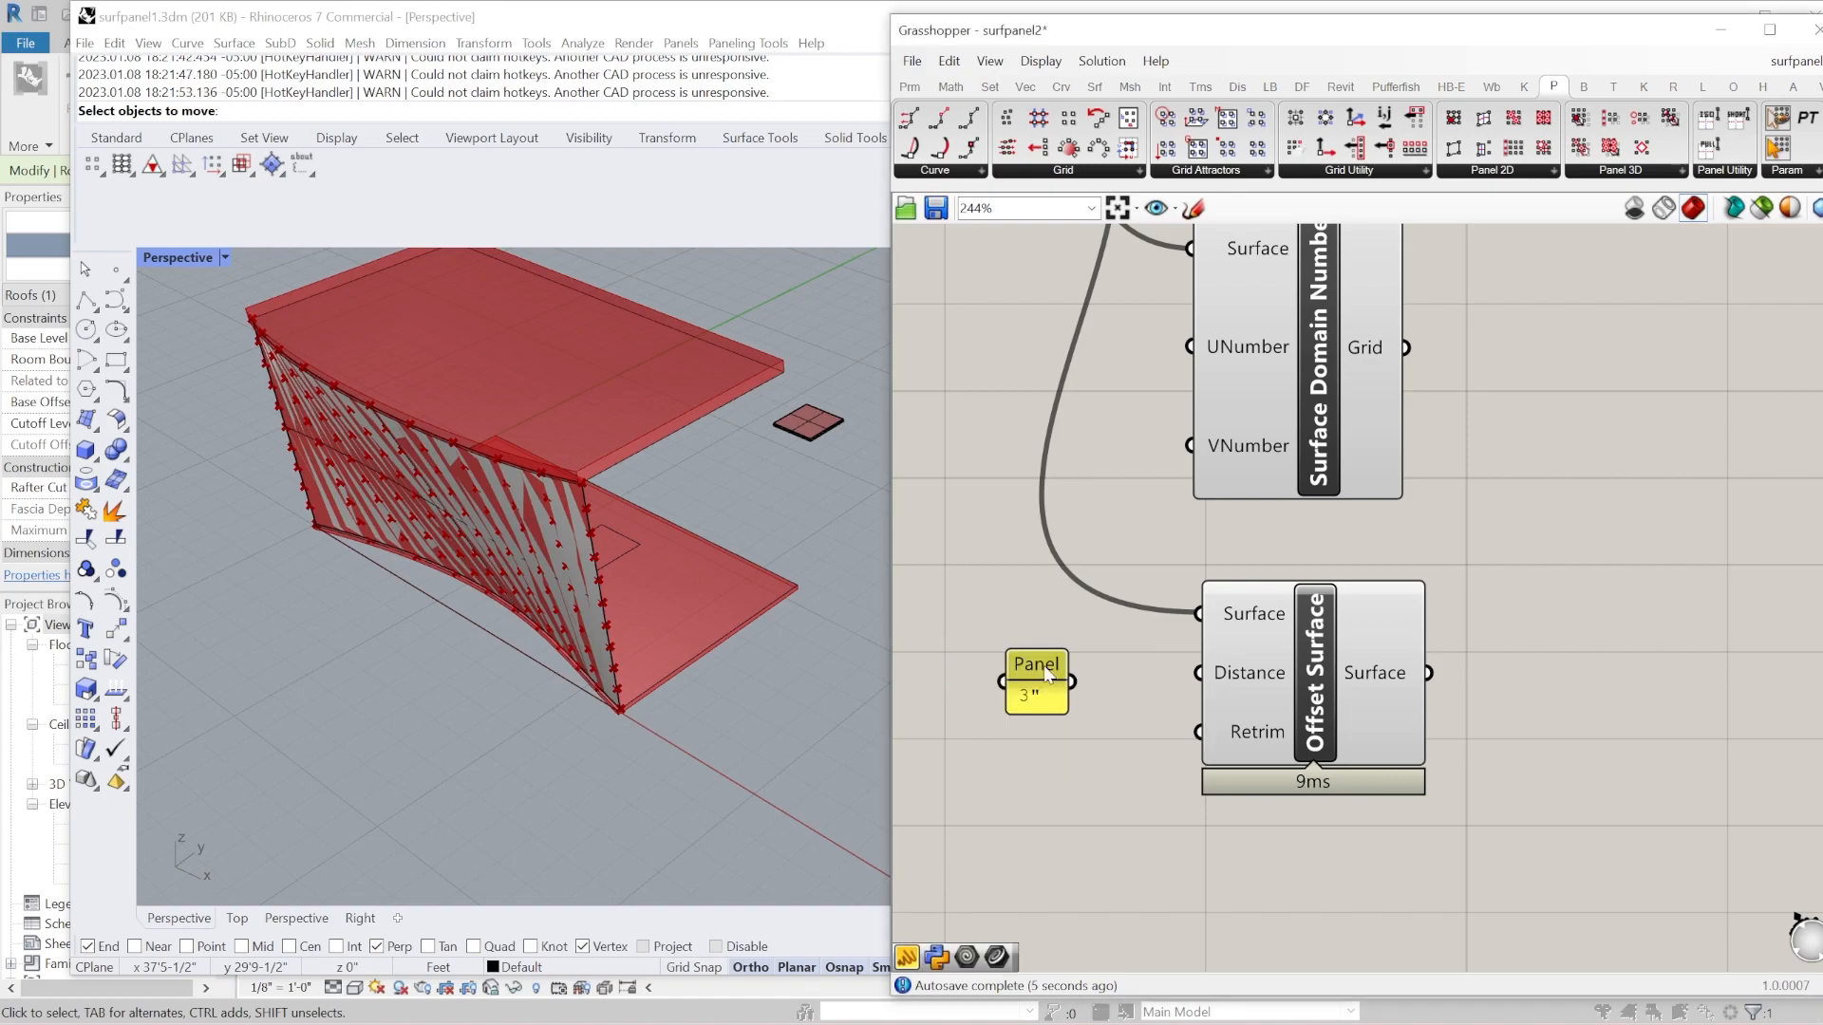
drag(1072, 681, 1199, 672)
click(1257, 681)
click(1107, 727)
scroll(541, 675, up, 5)
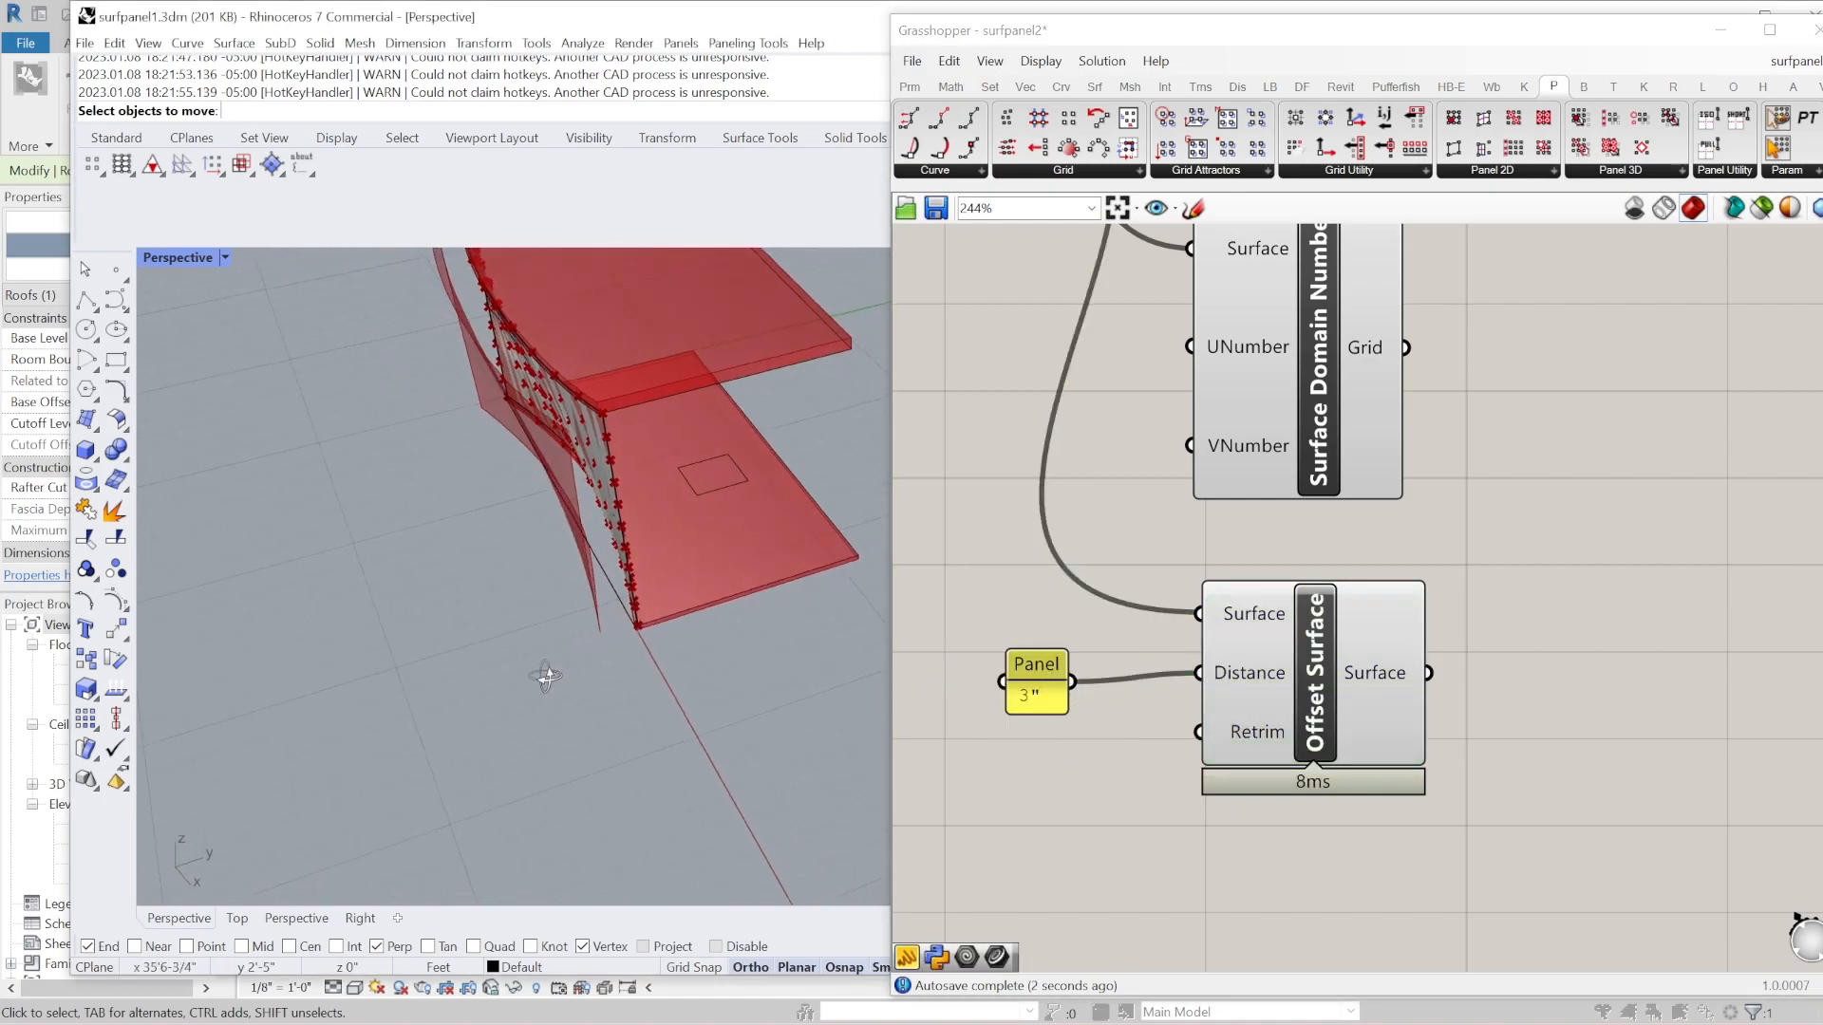
right_drag(600, 771, 623, 767)
key(Escape)
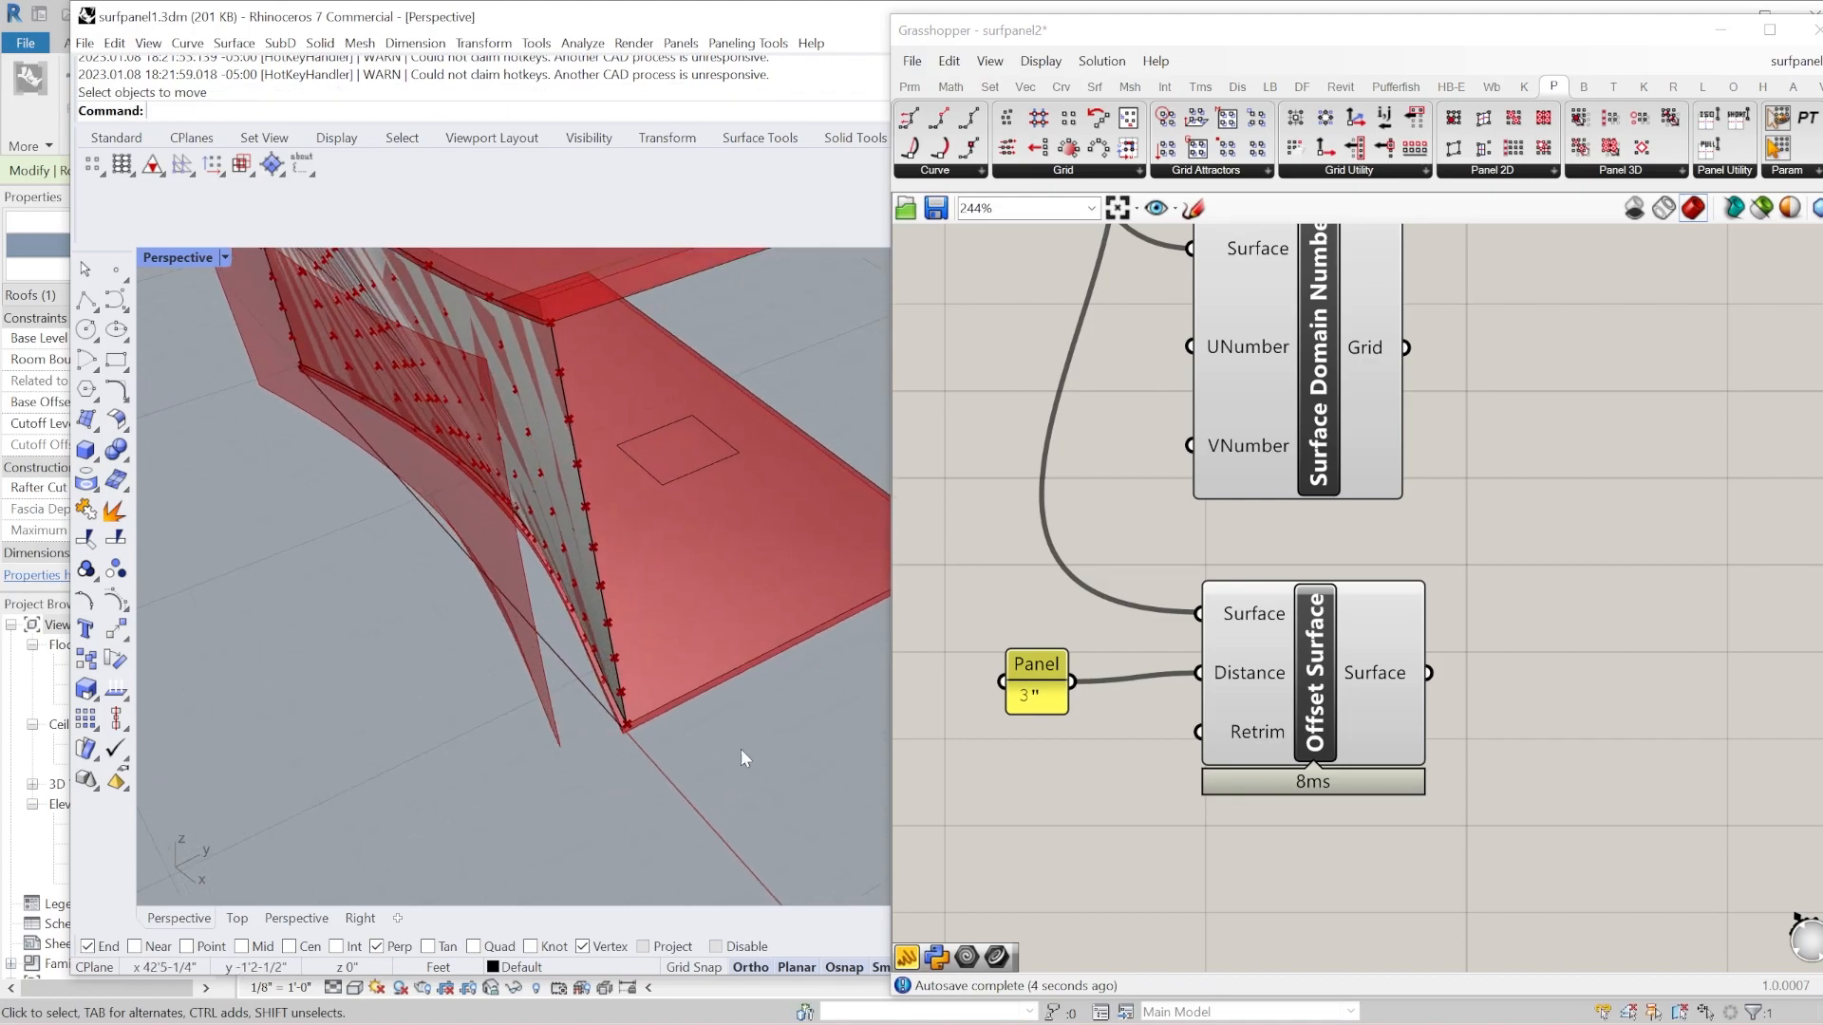
Change the Distance panel's content to a plain 3, and delete the panel.
drag(1036, 689, 1037, 664)
click(1057, 595)
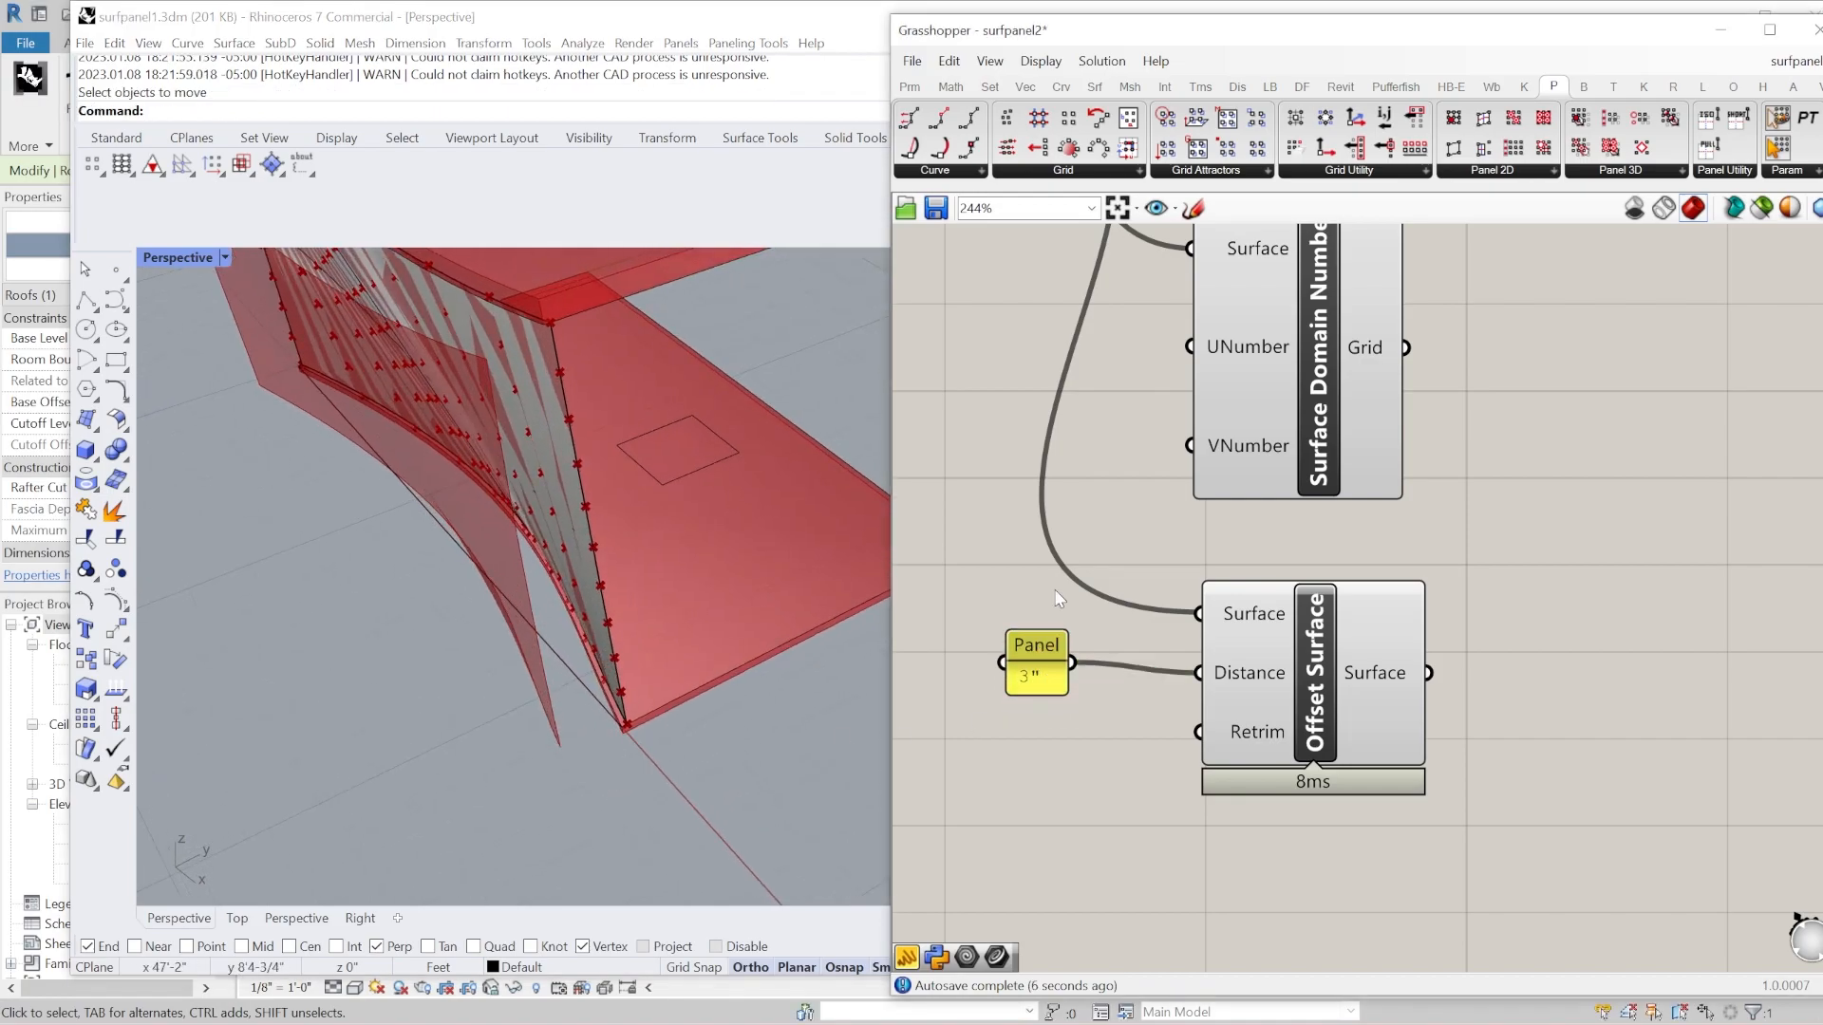
double_click(1033, 673)
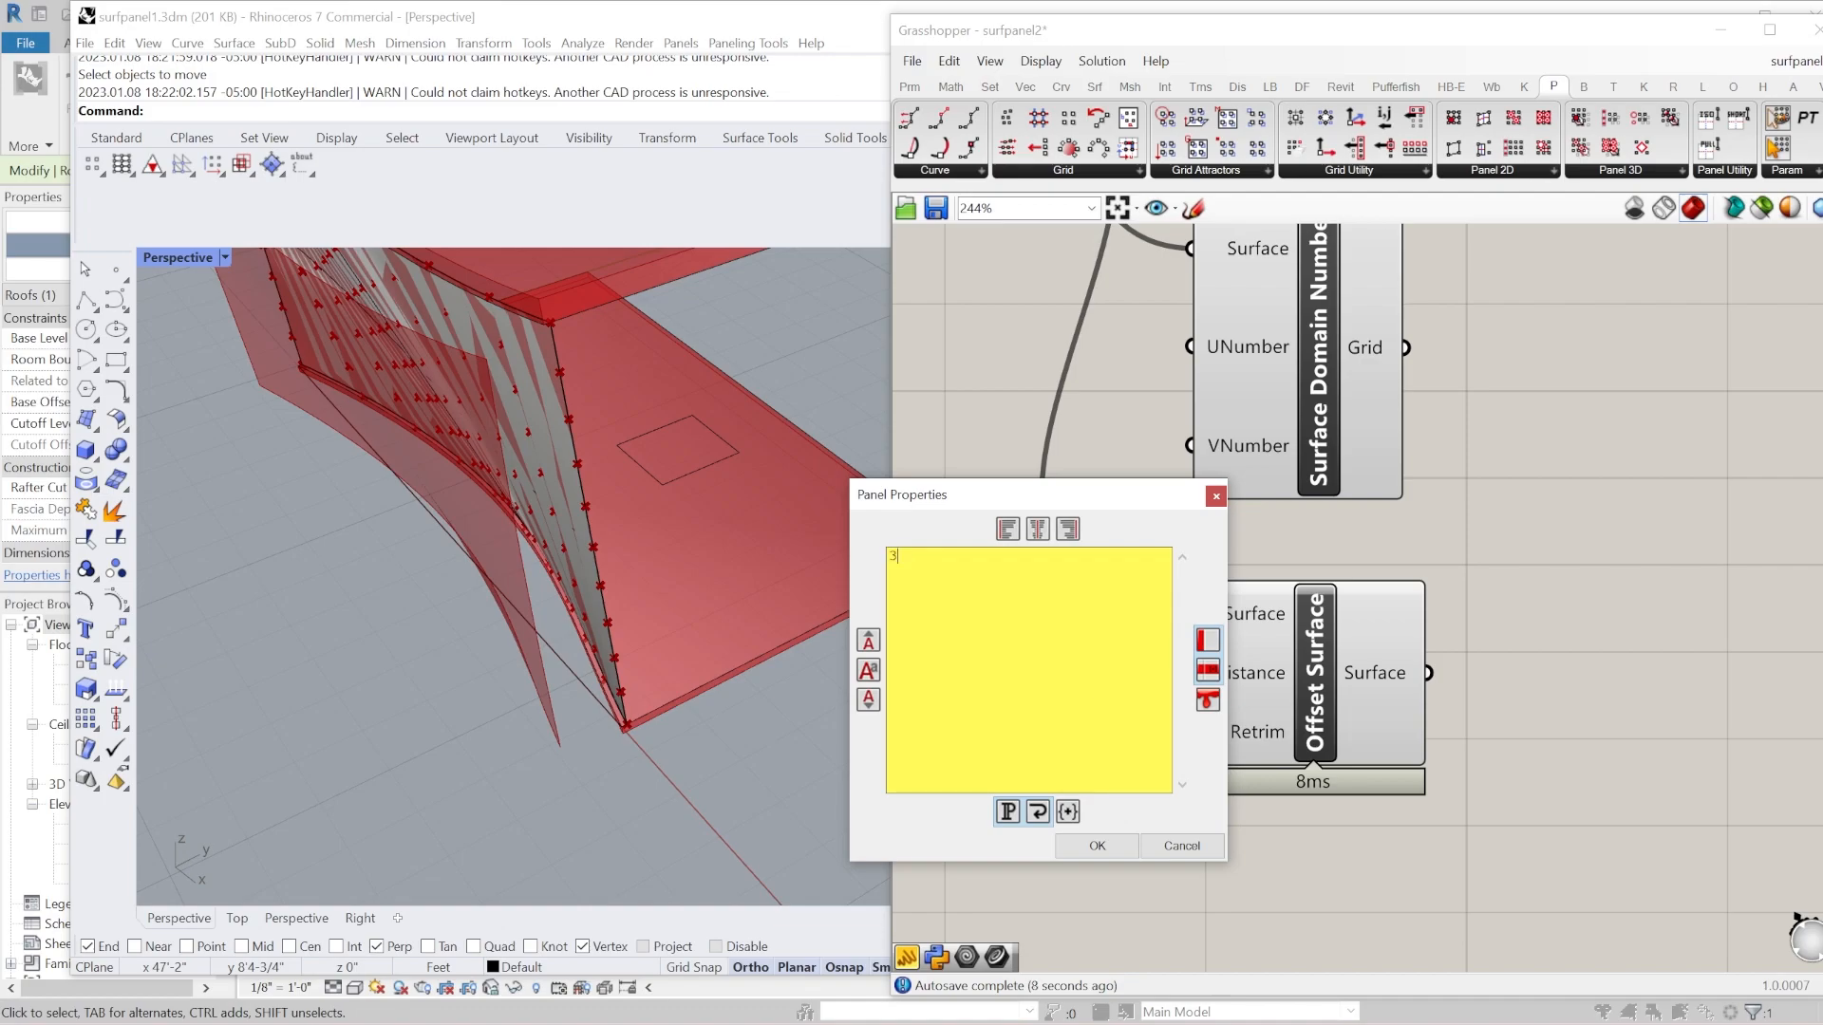
click(1121, 838)
click(1050, 728)
scroll(1052, 725, down, 2)
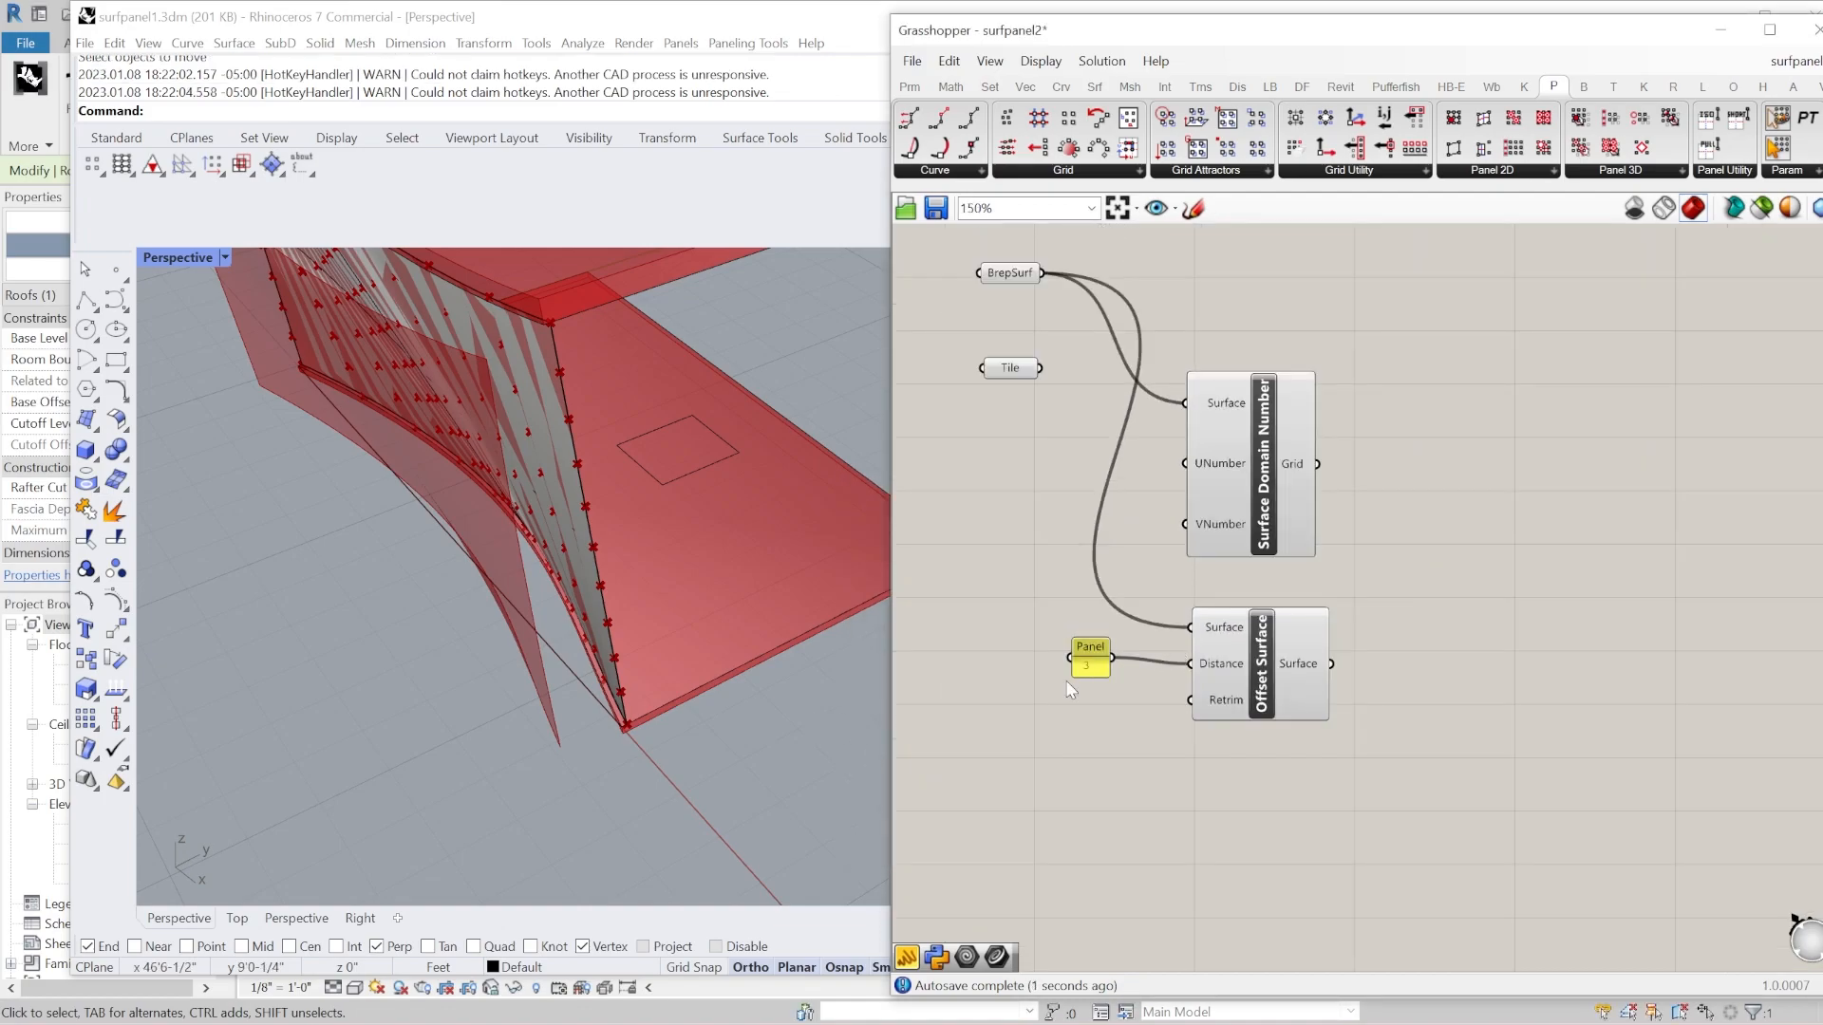
scroll(1065, 682, up, 2)
click(1099, 665)
right_drag(1078, 696, 1184, 676)
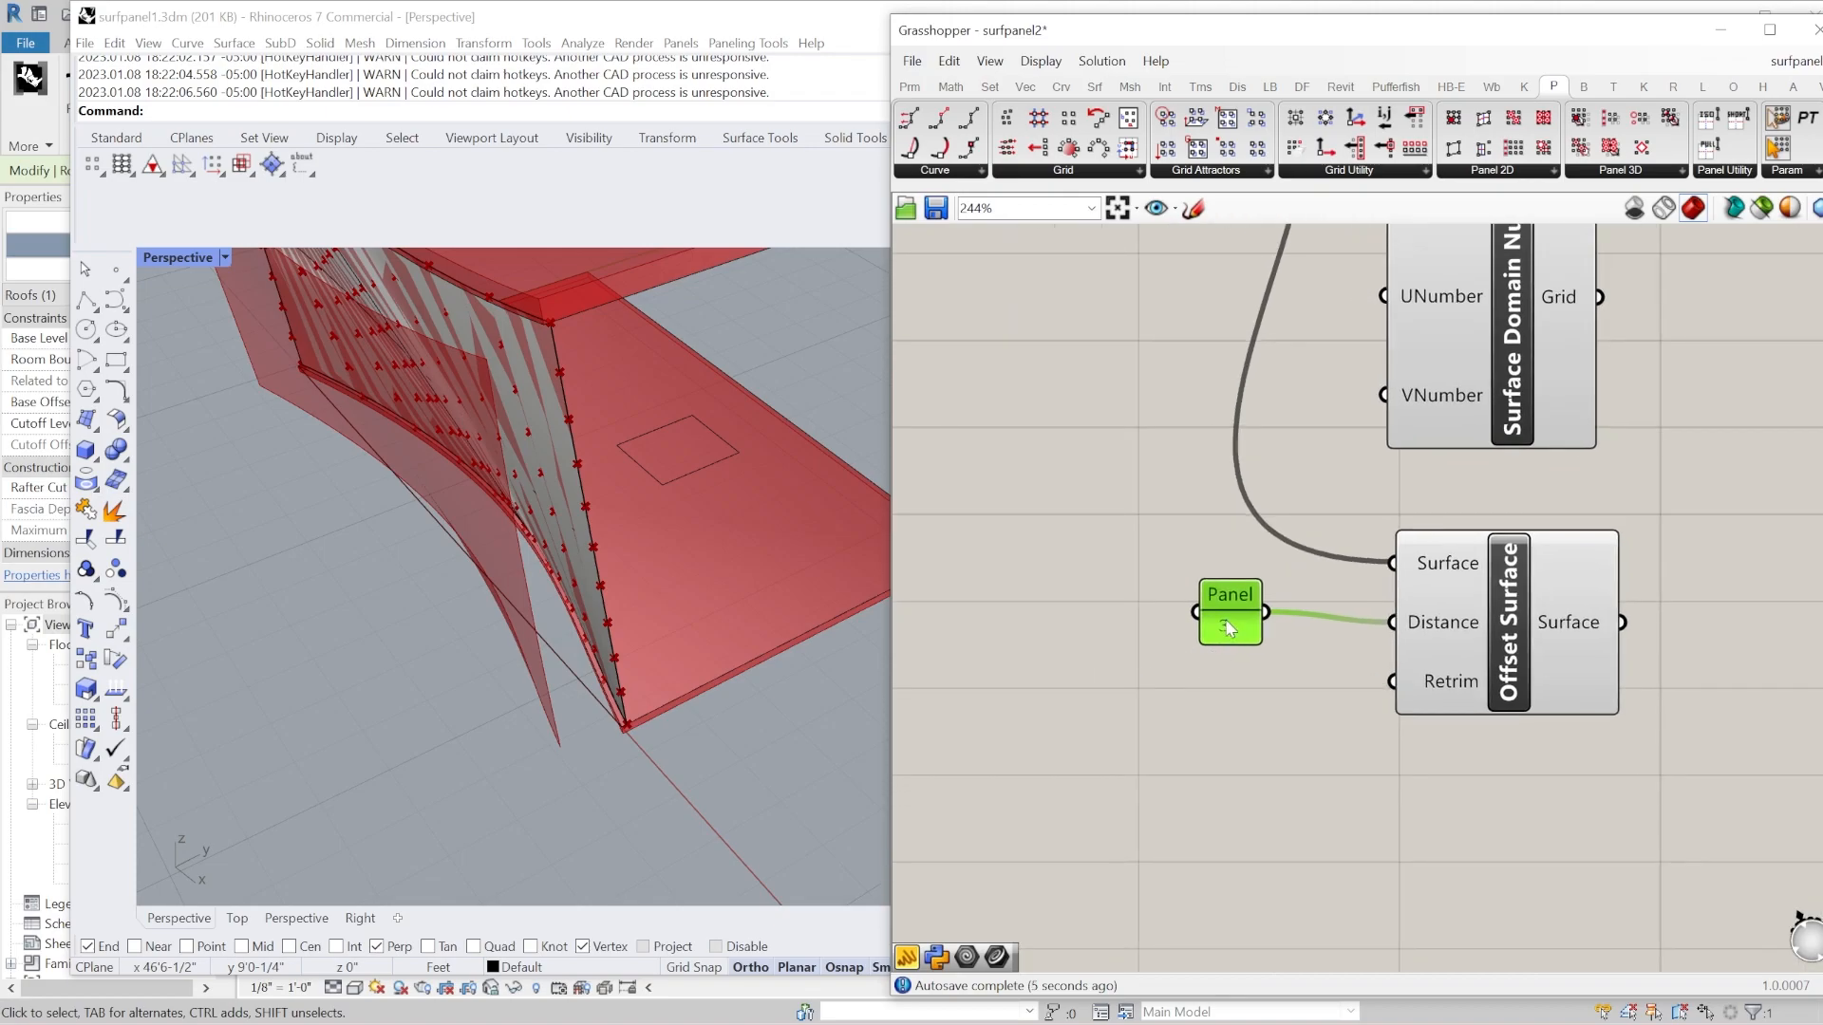
key(Delete)
Add a Division component beside Offset Surface and set its input A to 3 and input B to 12.
double_click(1174, 630)
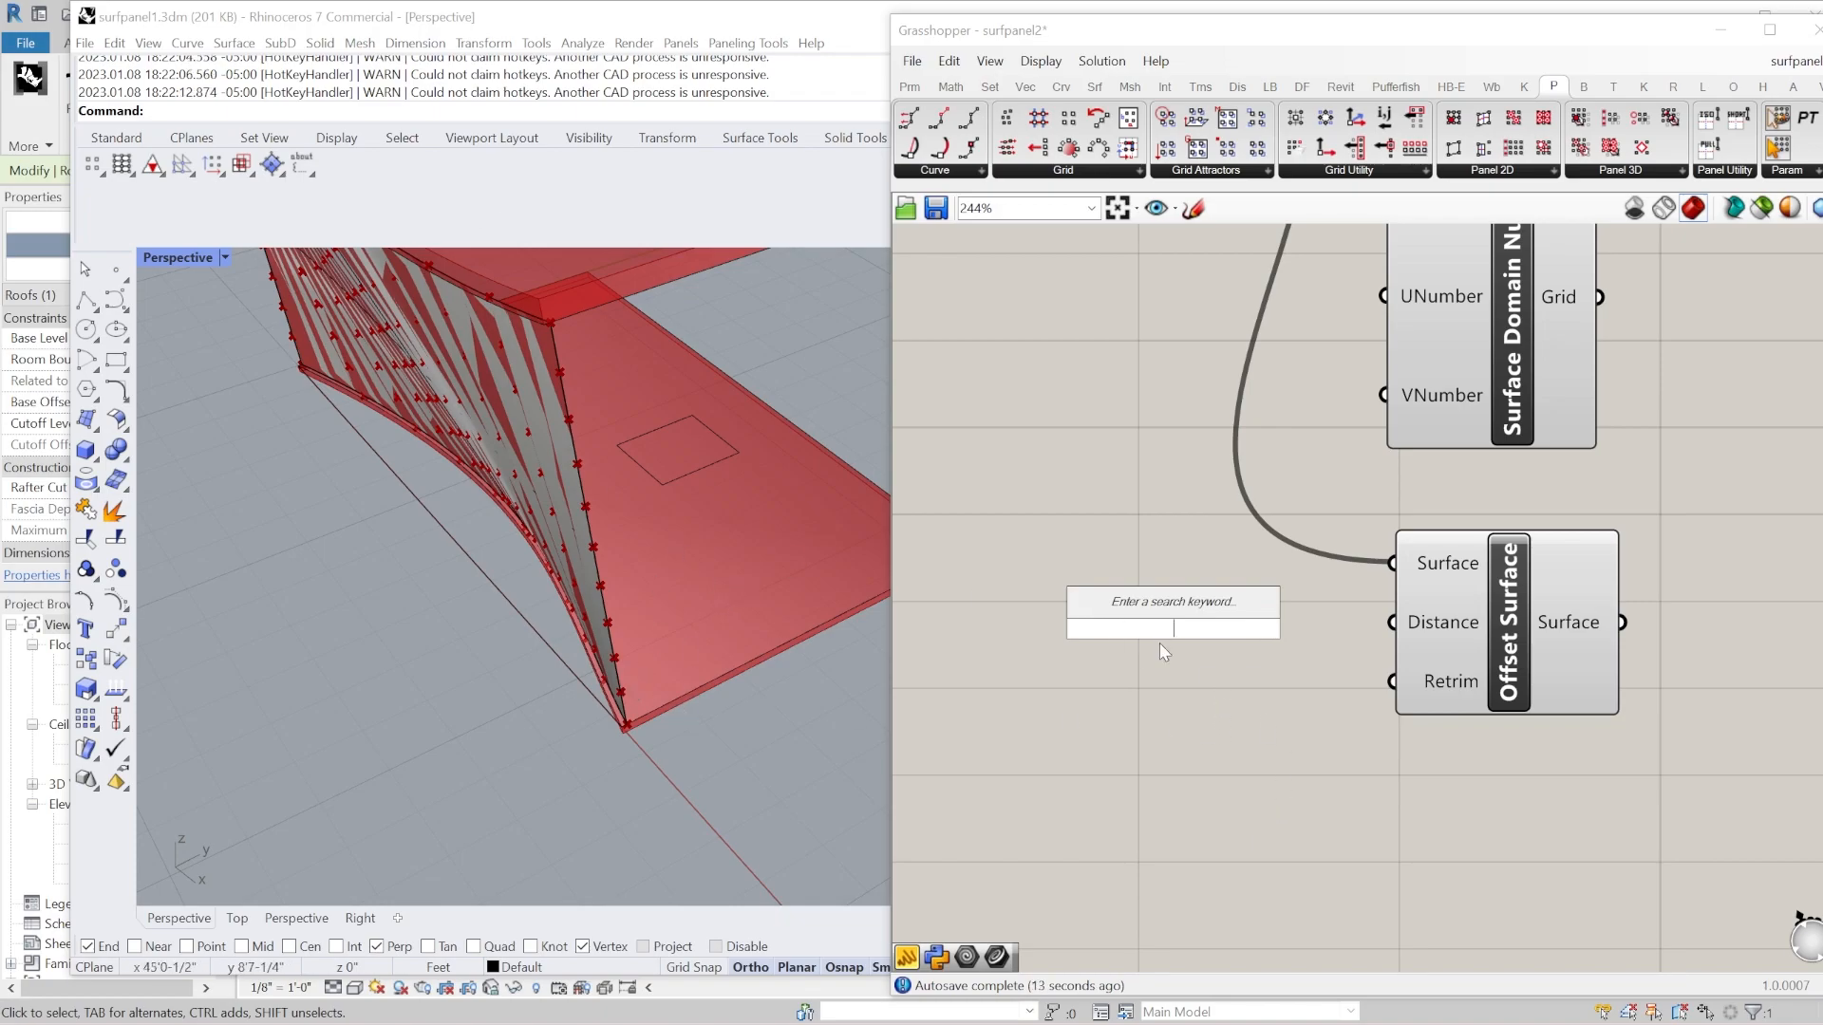
text(div)
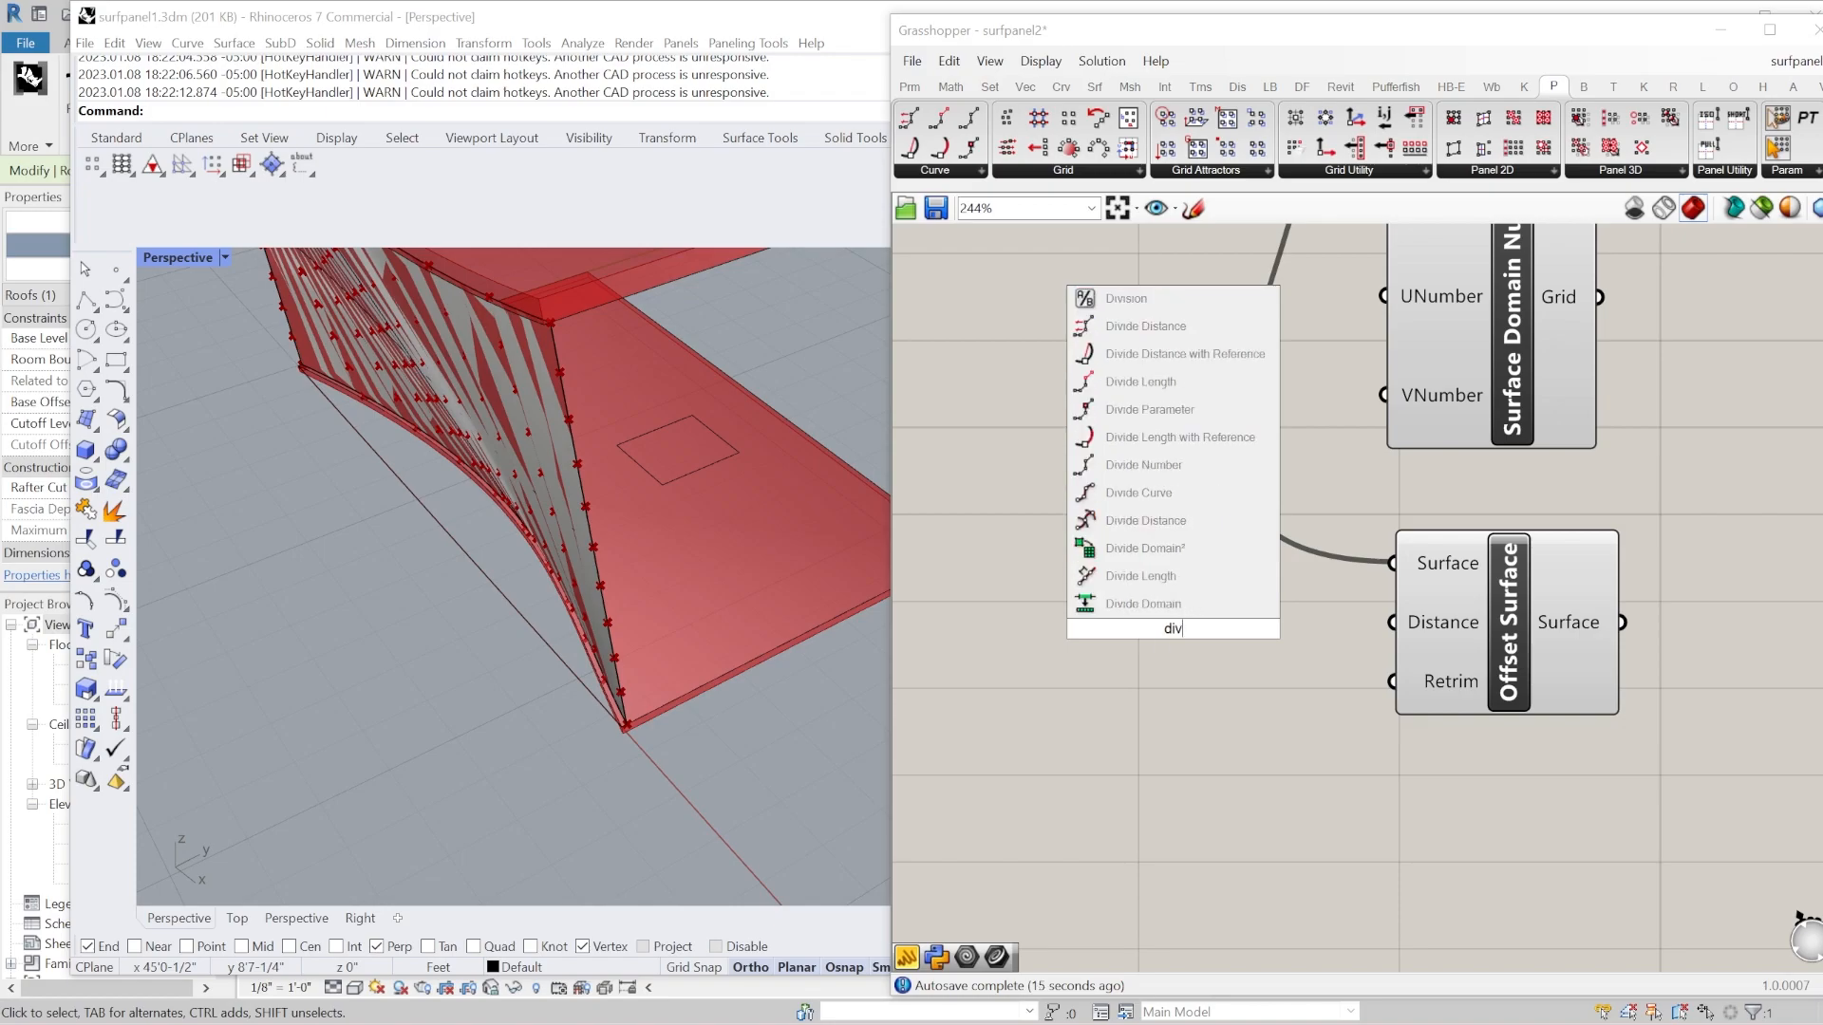
click(1128, 299)
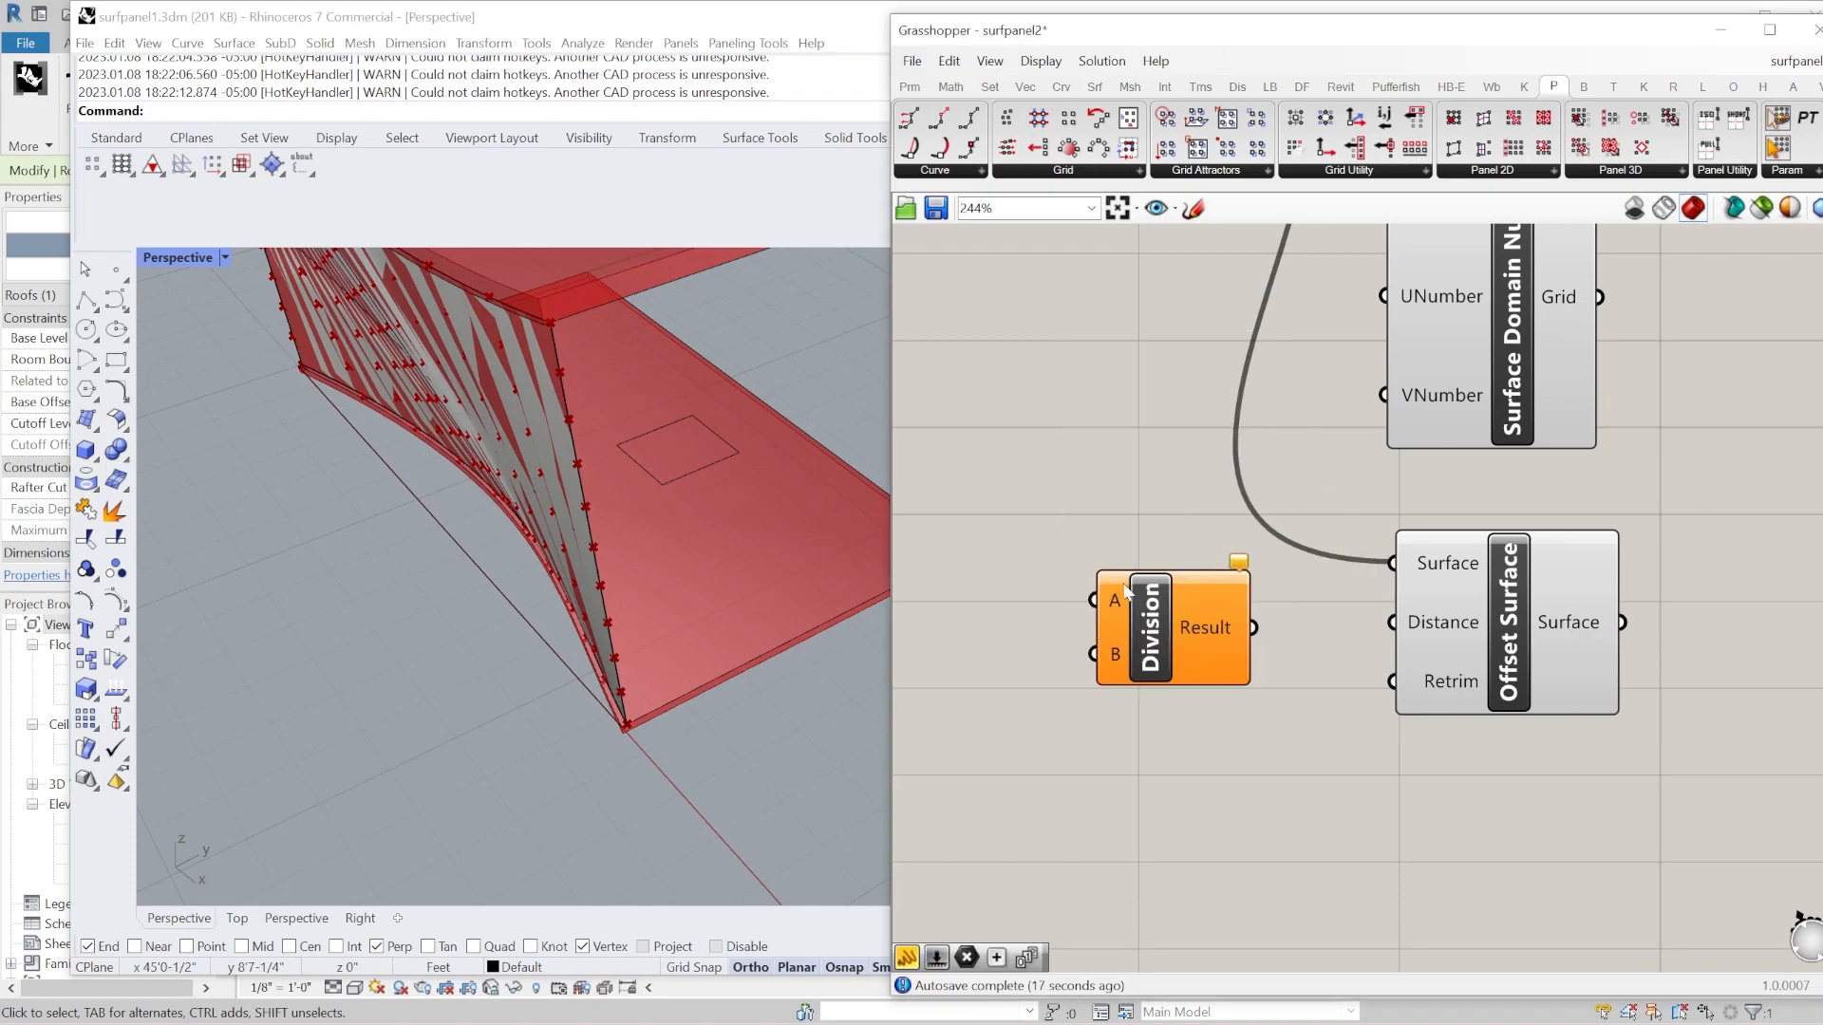
right_click(1133, 605)
mouse_move(1327, 815)
text(3)
click(1432, 840)
right_click(1109, 652)
mouse_move(1319, 878)
text(12)
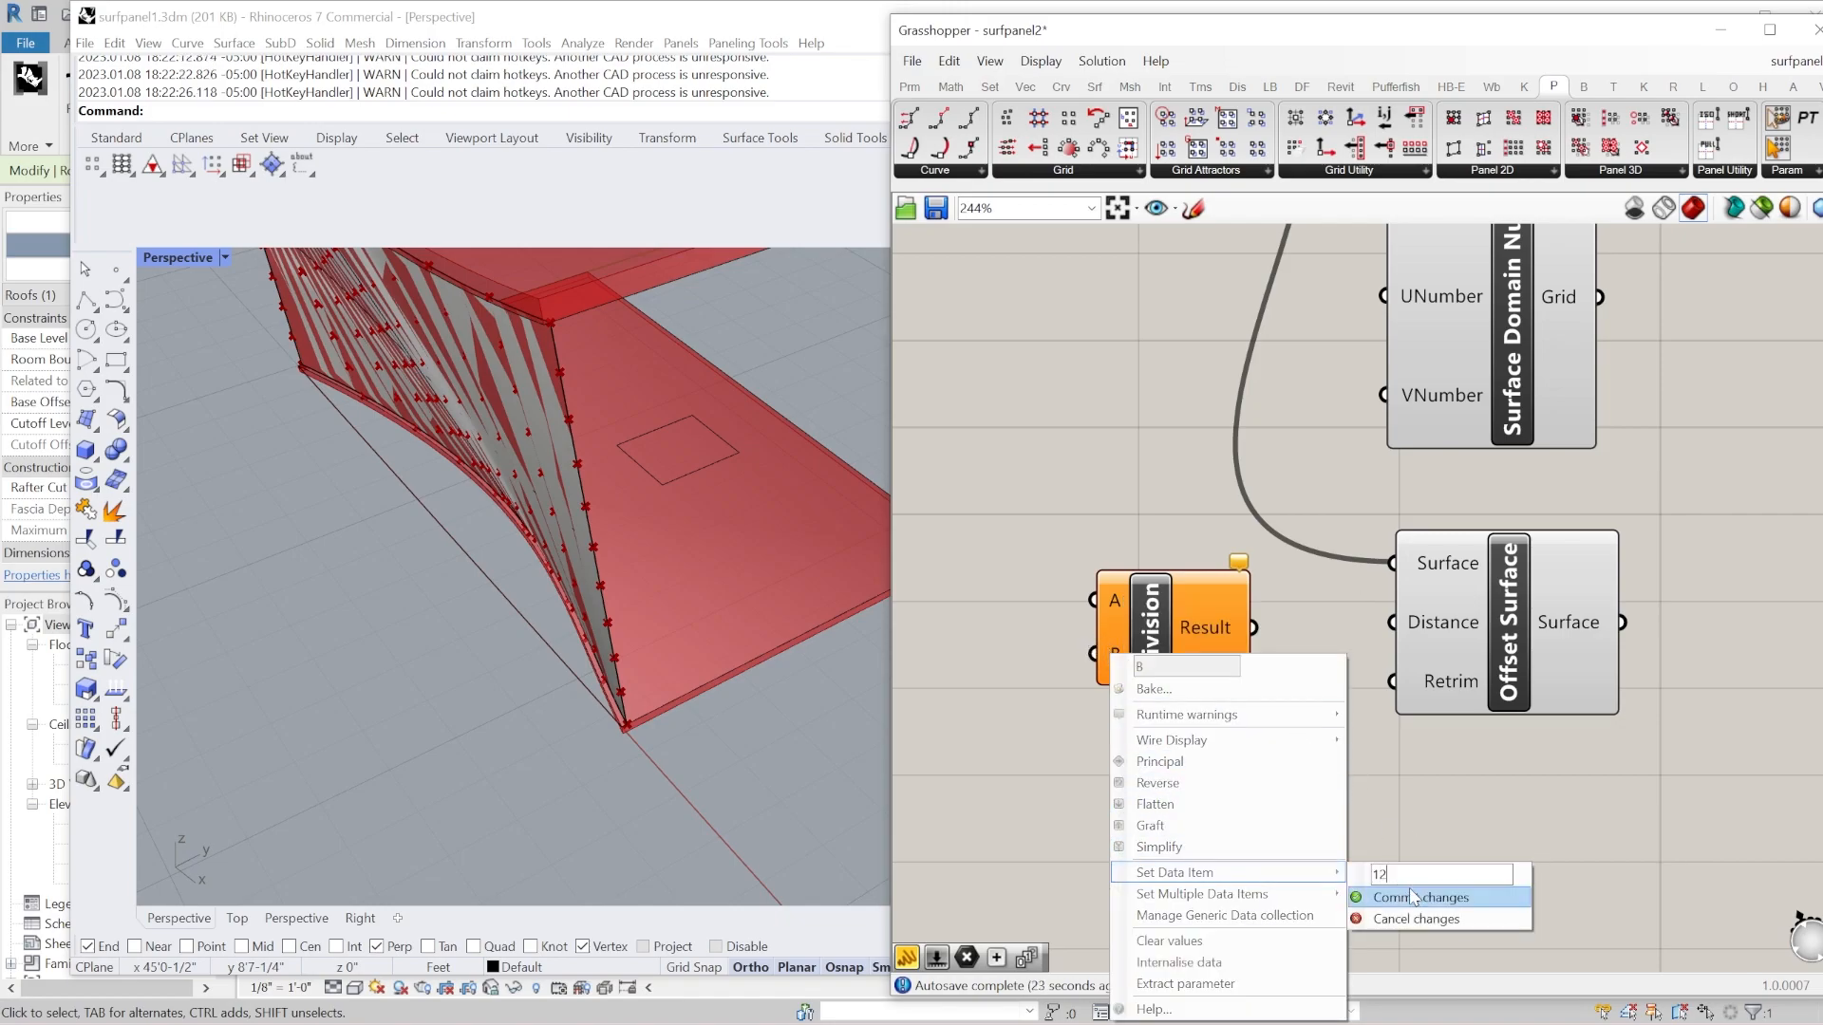
click(1412, 896)
Connect the Division result to the Distance input of Offset Surface and inspect the offset facade in Rhino.
drag(1254, 627, 1392, 622)
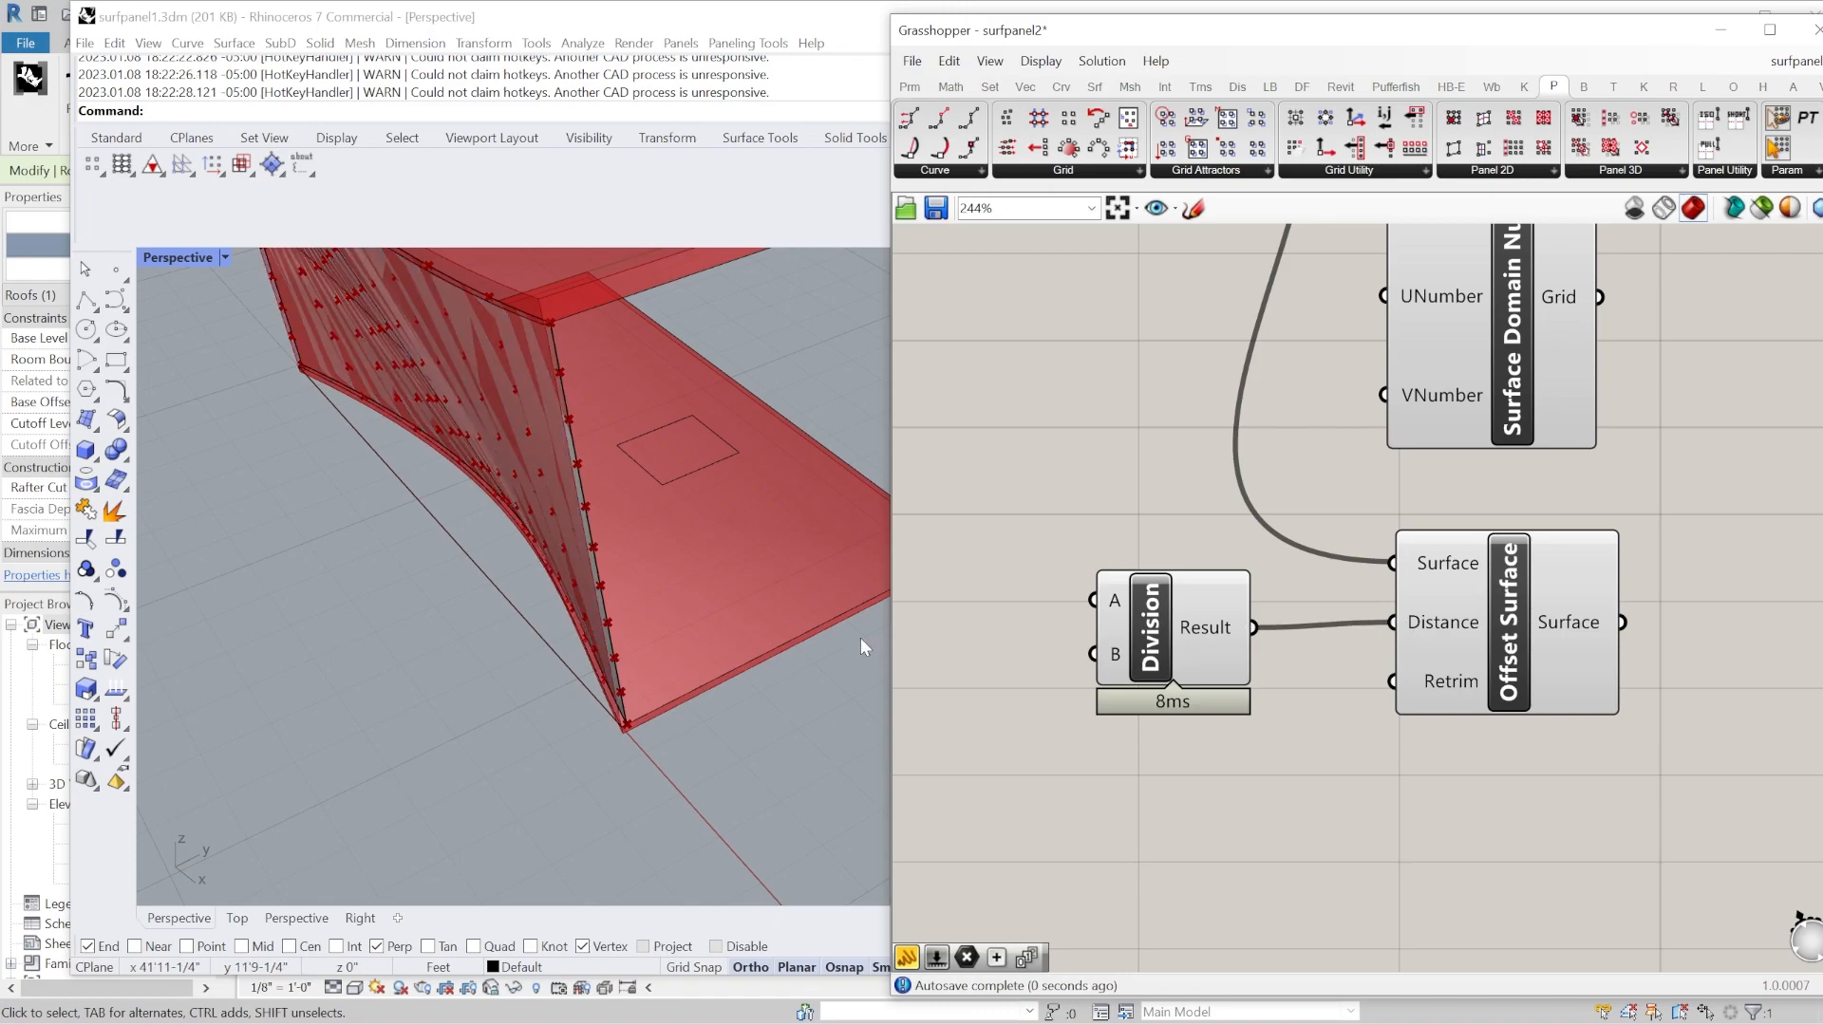
scroll(582, 655, up, 3)
scroll(615, 754, down, 5)
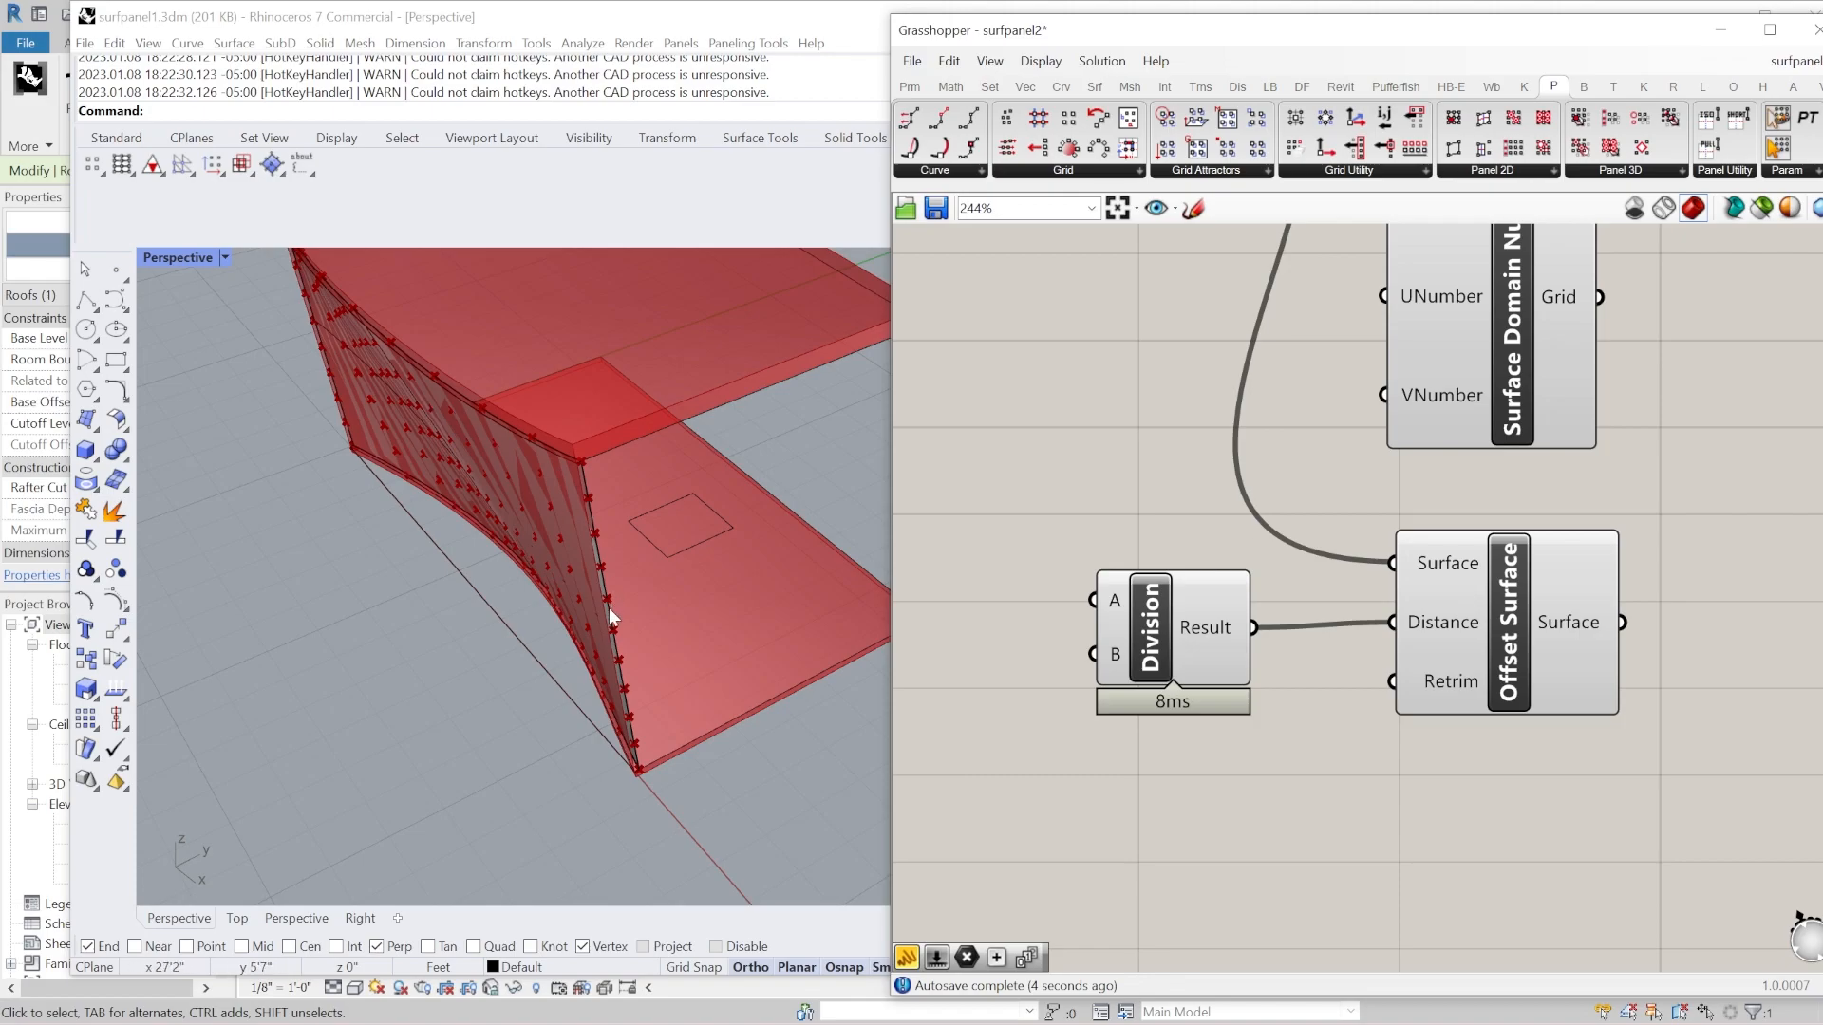
scroll(611, 618, down, 3)
scroll(1365, 563, down, 5)
scroll(1183, 338, up, 1)
Move the Tile parameter down to the free canvas below the Division and Offset Surface components.
drag(1181, 495, 1223, 901)
right_drag(1348, 784, 1196, 643)
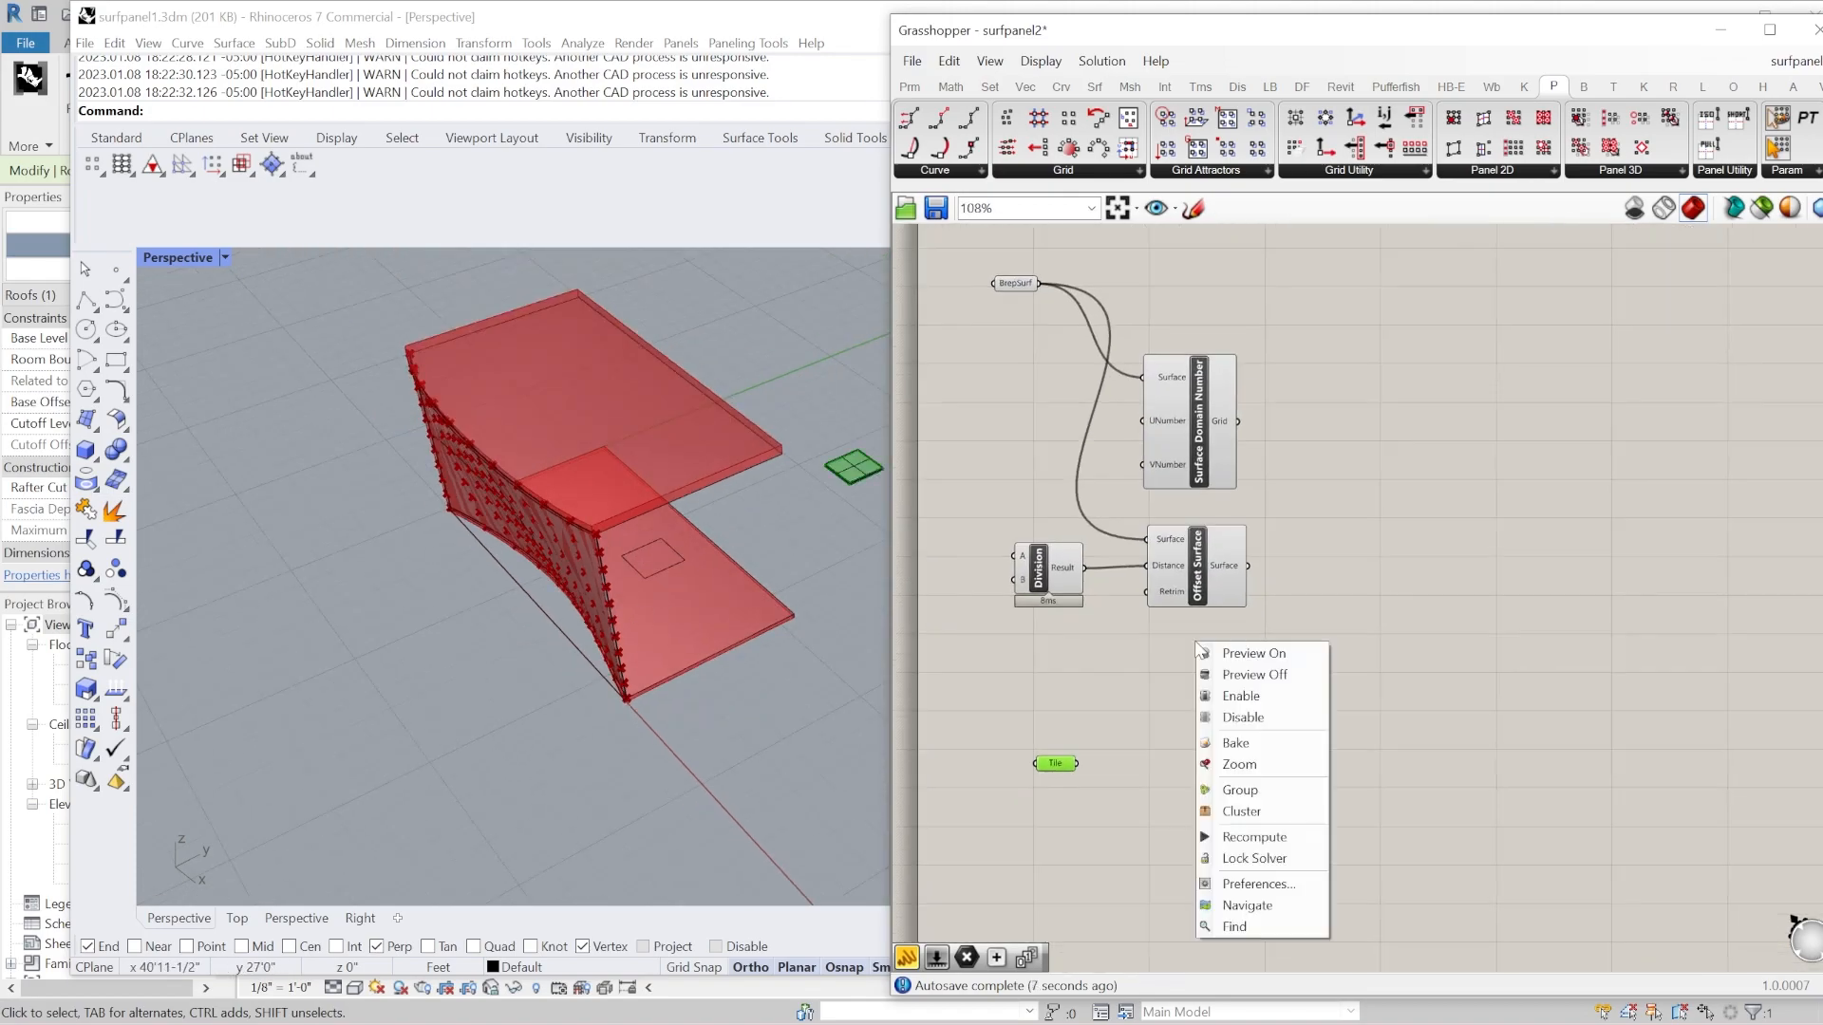
scroll(1195, 640, up, 2)
right_click(1195, 640)
click(1310, 522)
click(1240, 567)
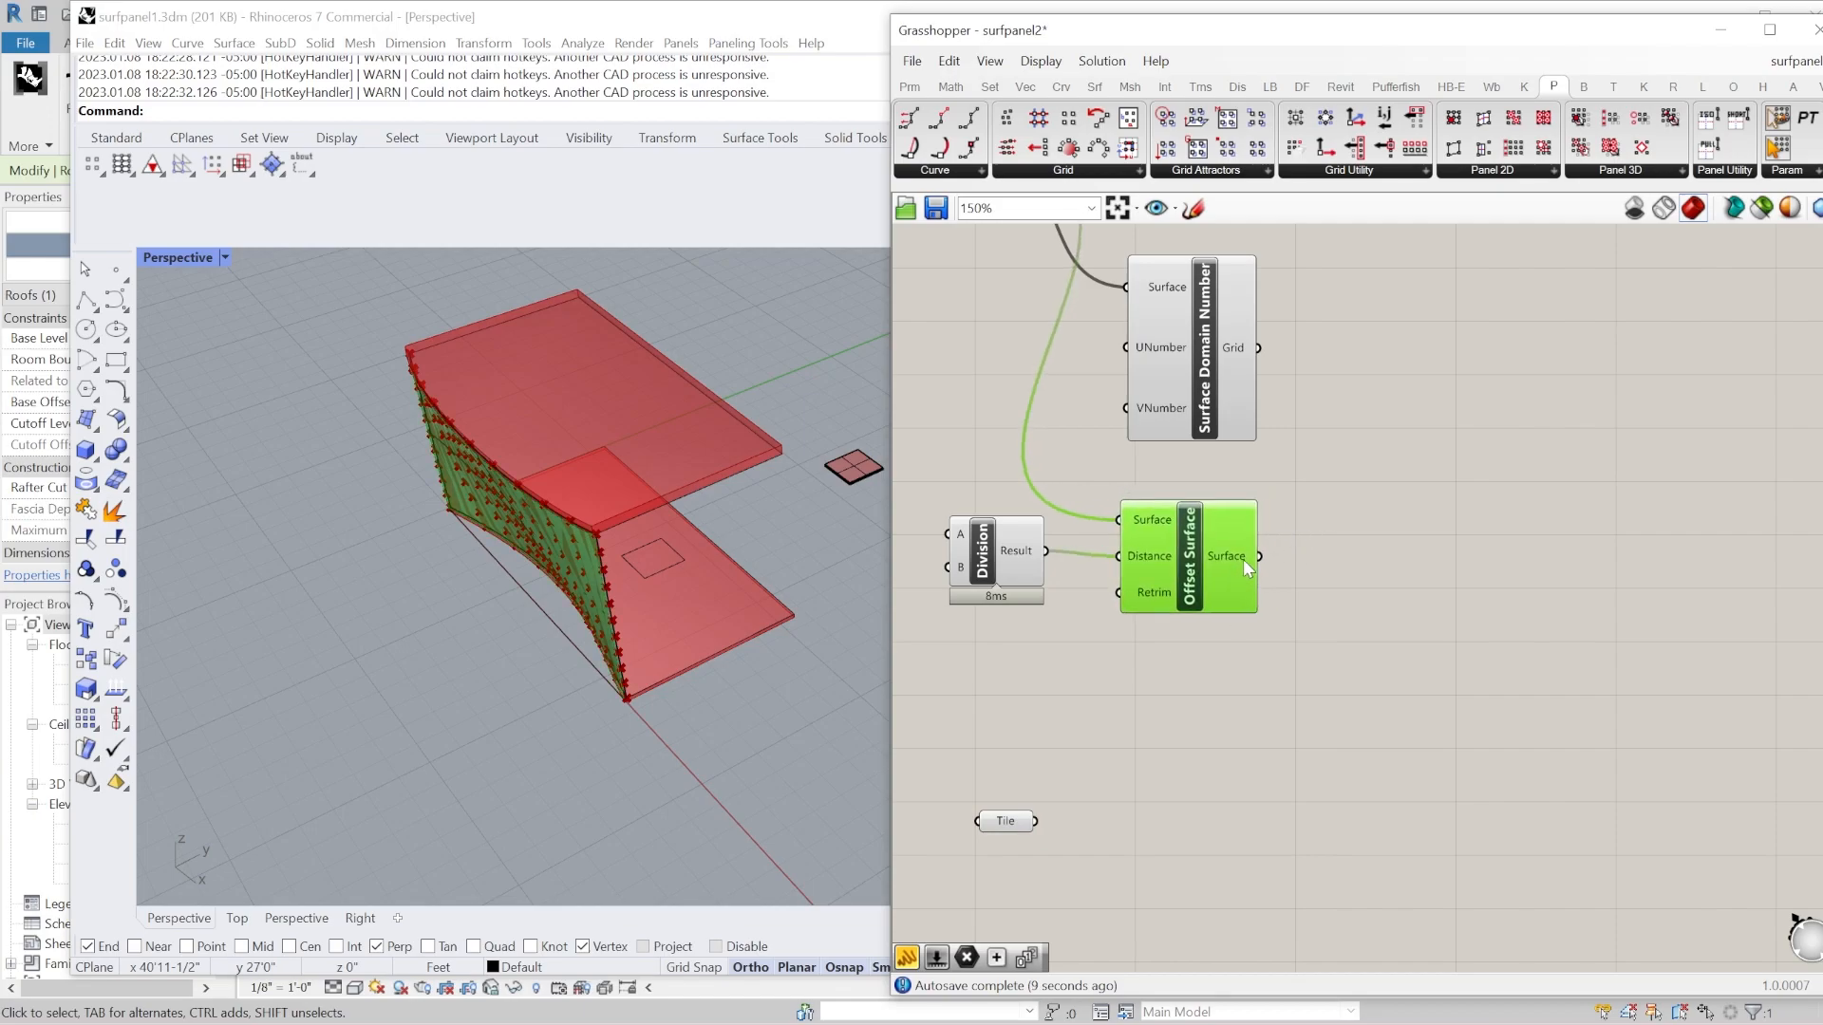
Duplicate the Surface Domain Number component beside Offset Surface and connect the offset surface to the copy's Surface input.
drag(1201, 373, 1450, 660)
drag(1267, 566, 1338, 546)
scroll(1255, 612, down, 2)
click(1329, 595)
scroll(1435, 586, up, 2)
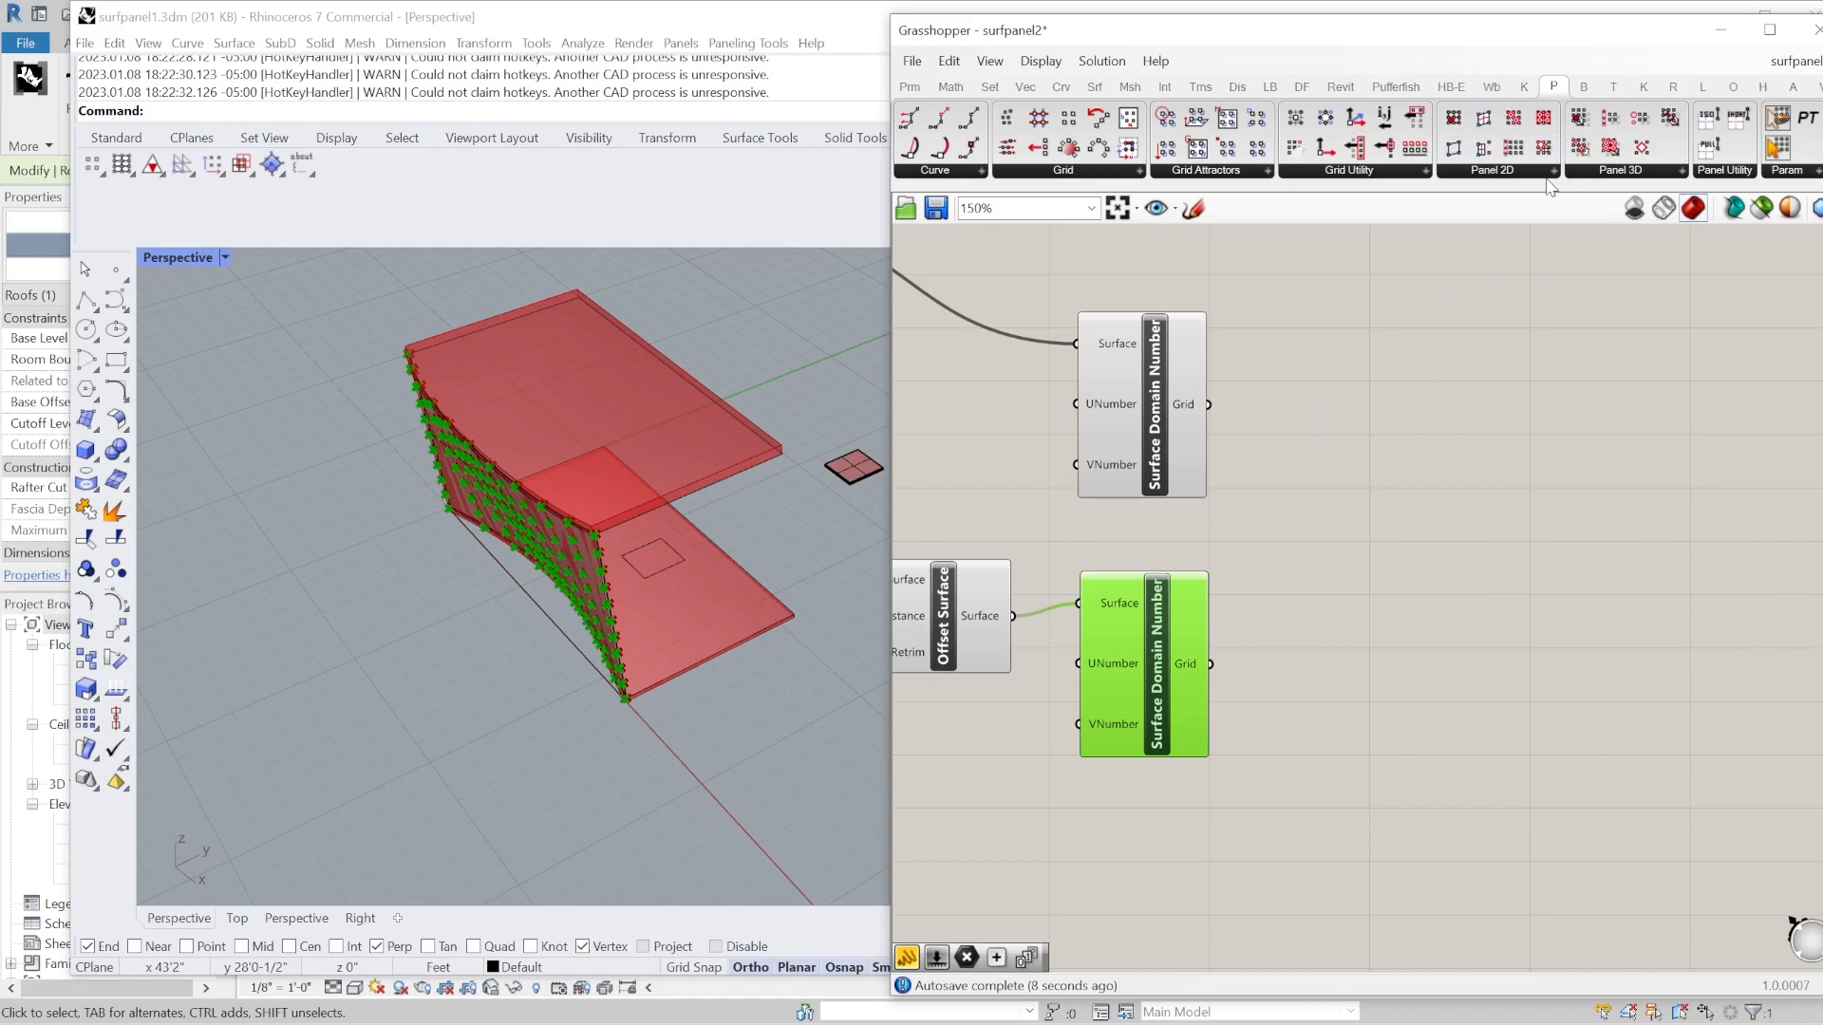
Add a Morph 3D component beyond the two Surface Domain Number components.
click(1630, 172)
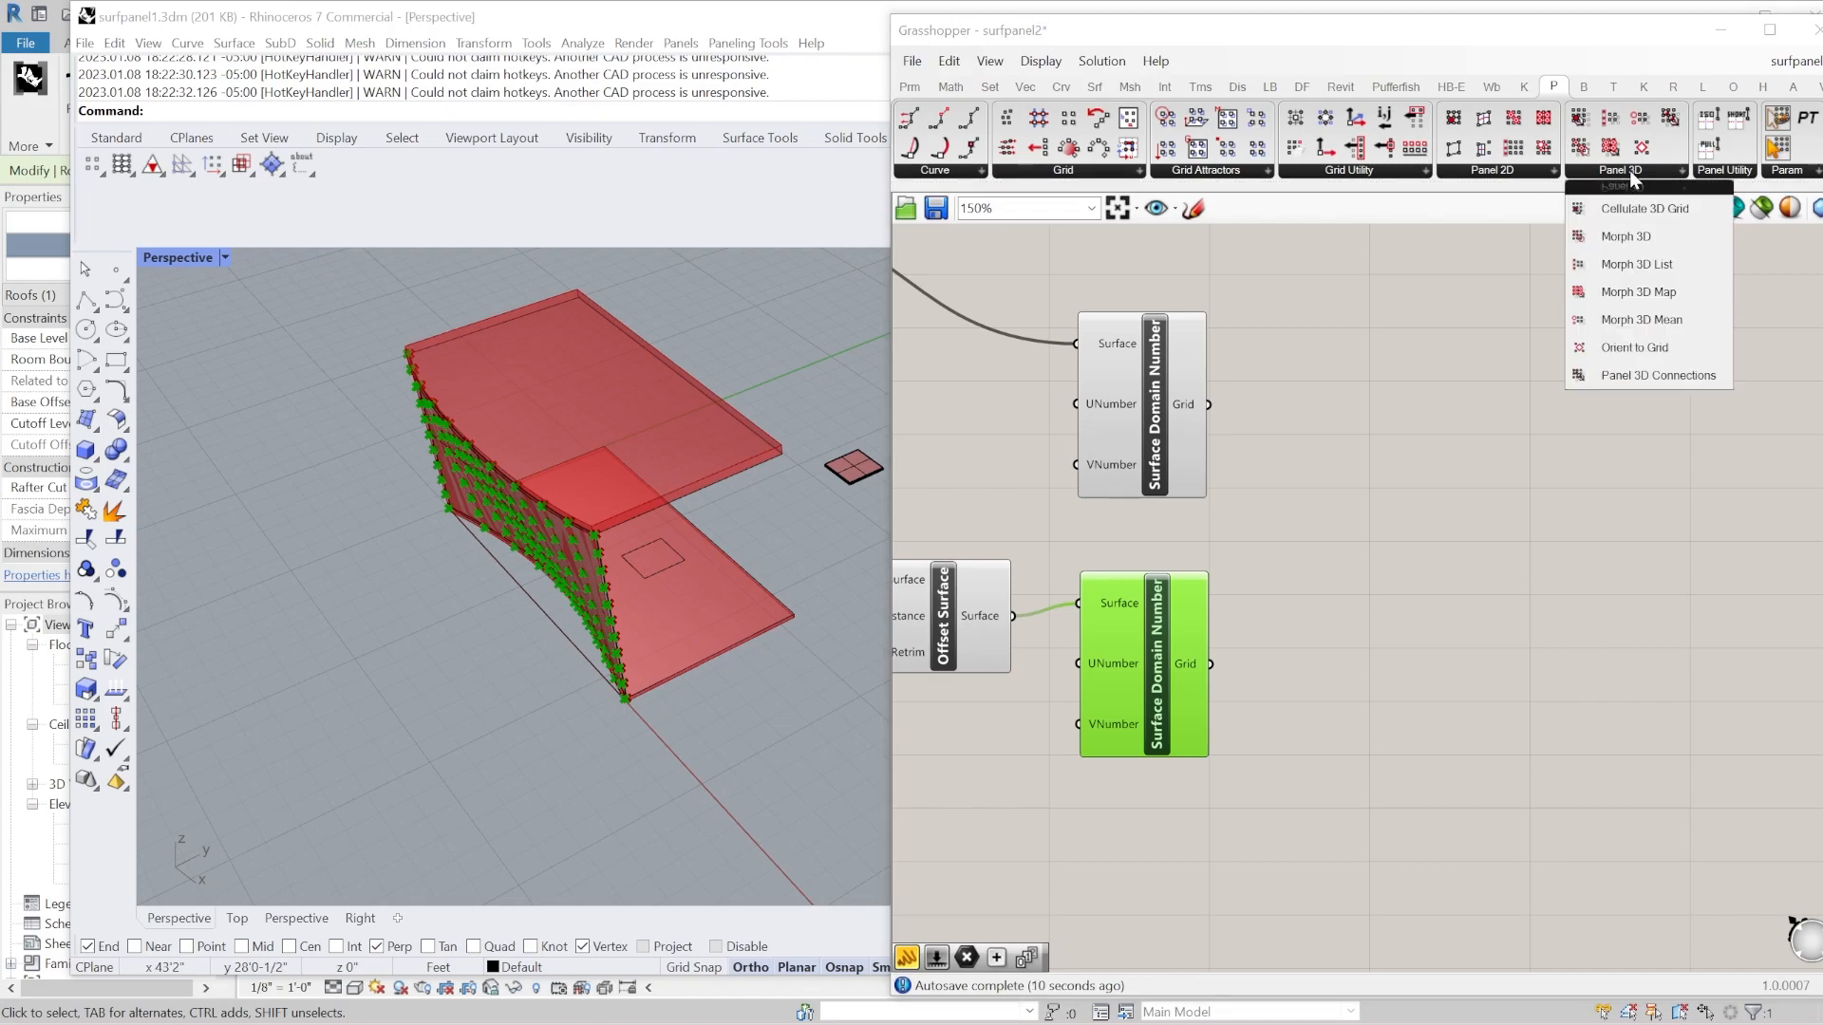
drag(1640, 249, 1546, 522)
scroll(1538, 518, up, 2)
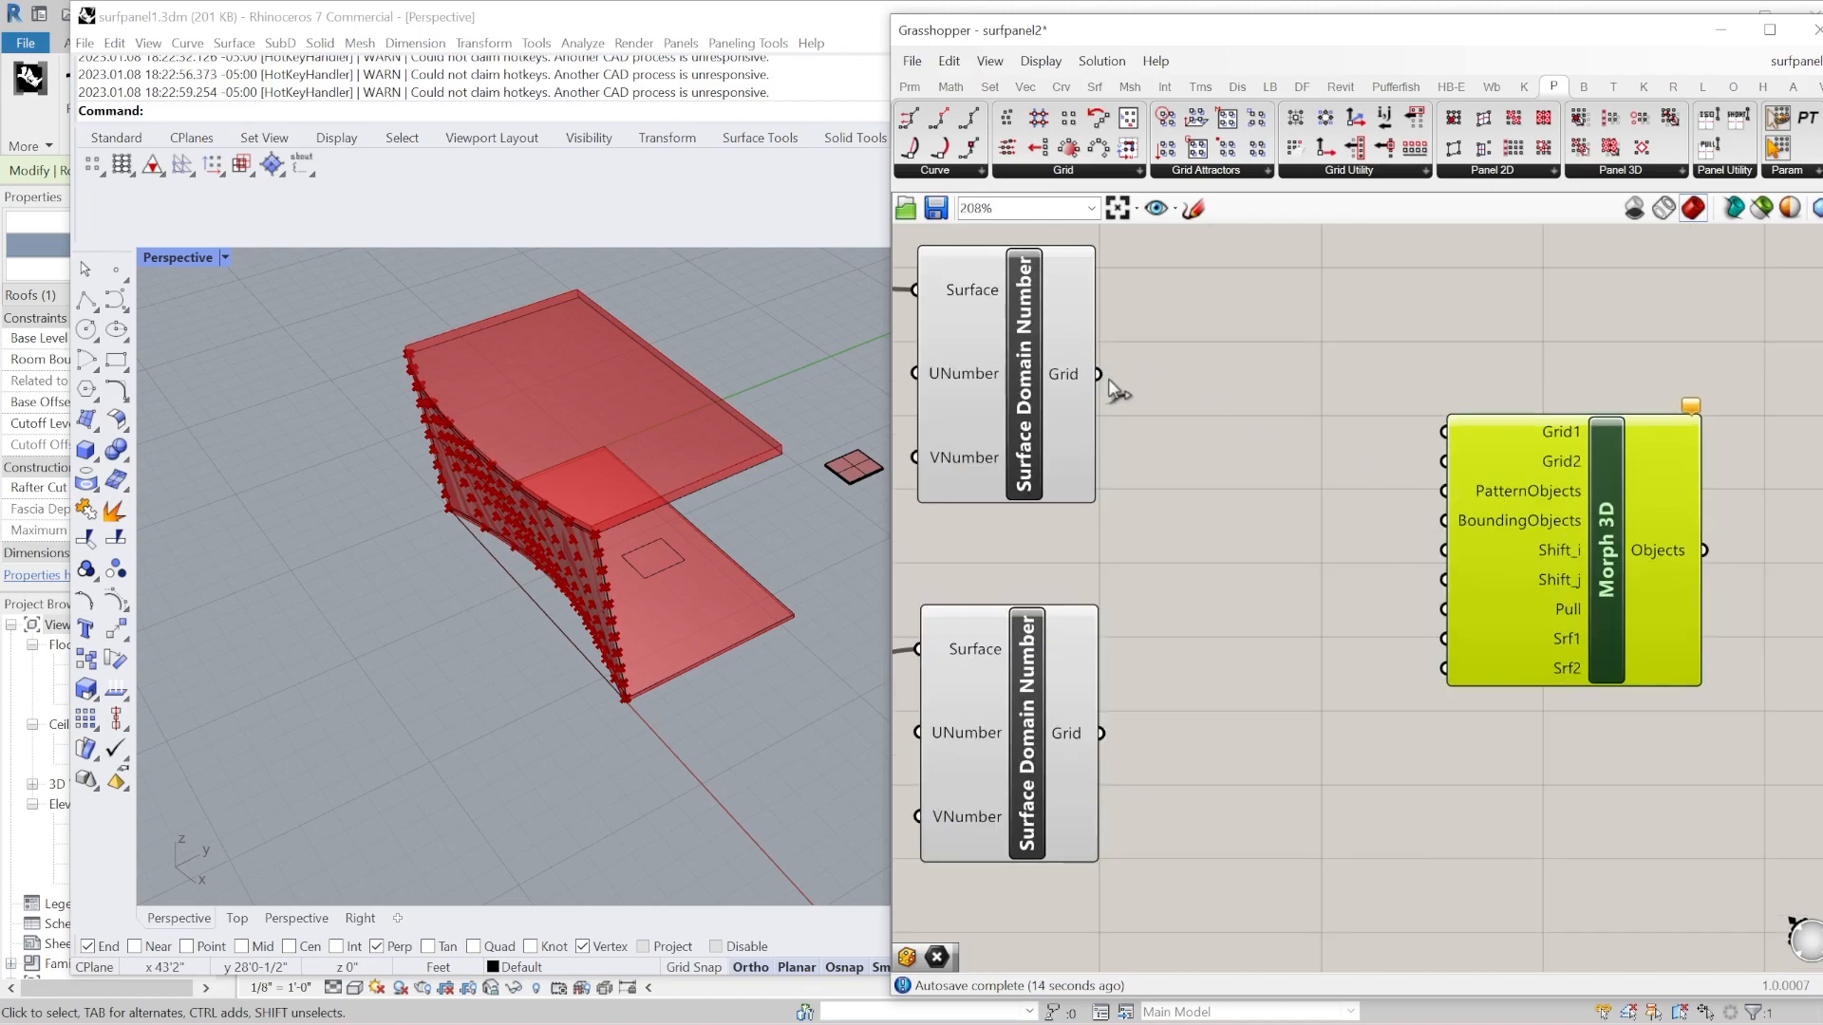
Connect the original surface's grid to Grid1 and the offset surface's grid to Grid2 of Morph 3D.
scroll(1540, 454, down, 2)
drag(1257, 399, 1420, 437)
drag(1222, 395, 1471, 436)
click(1216, 669)
drag(1218, 671, 1492, 466)
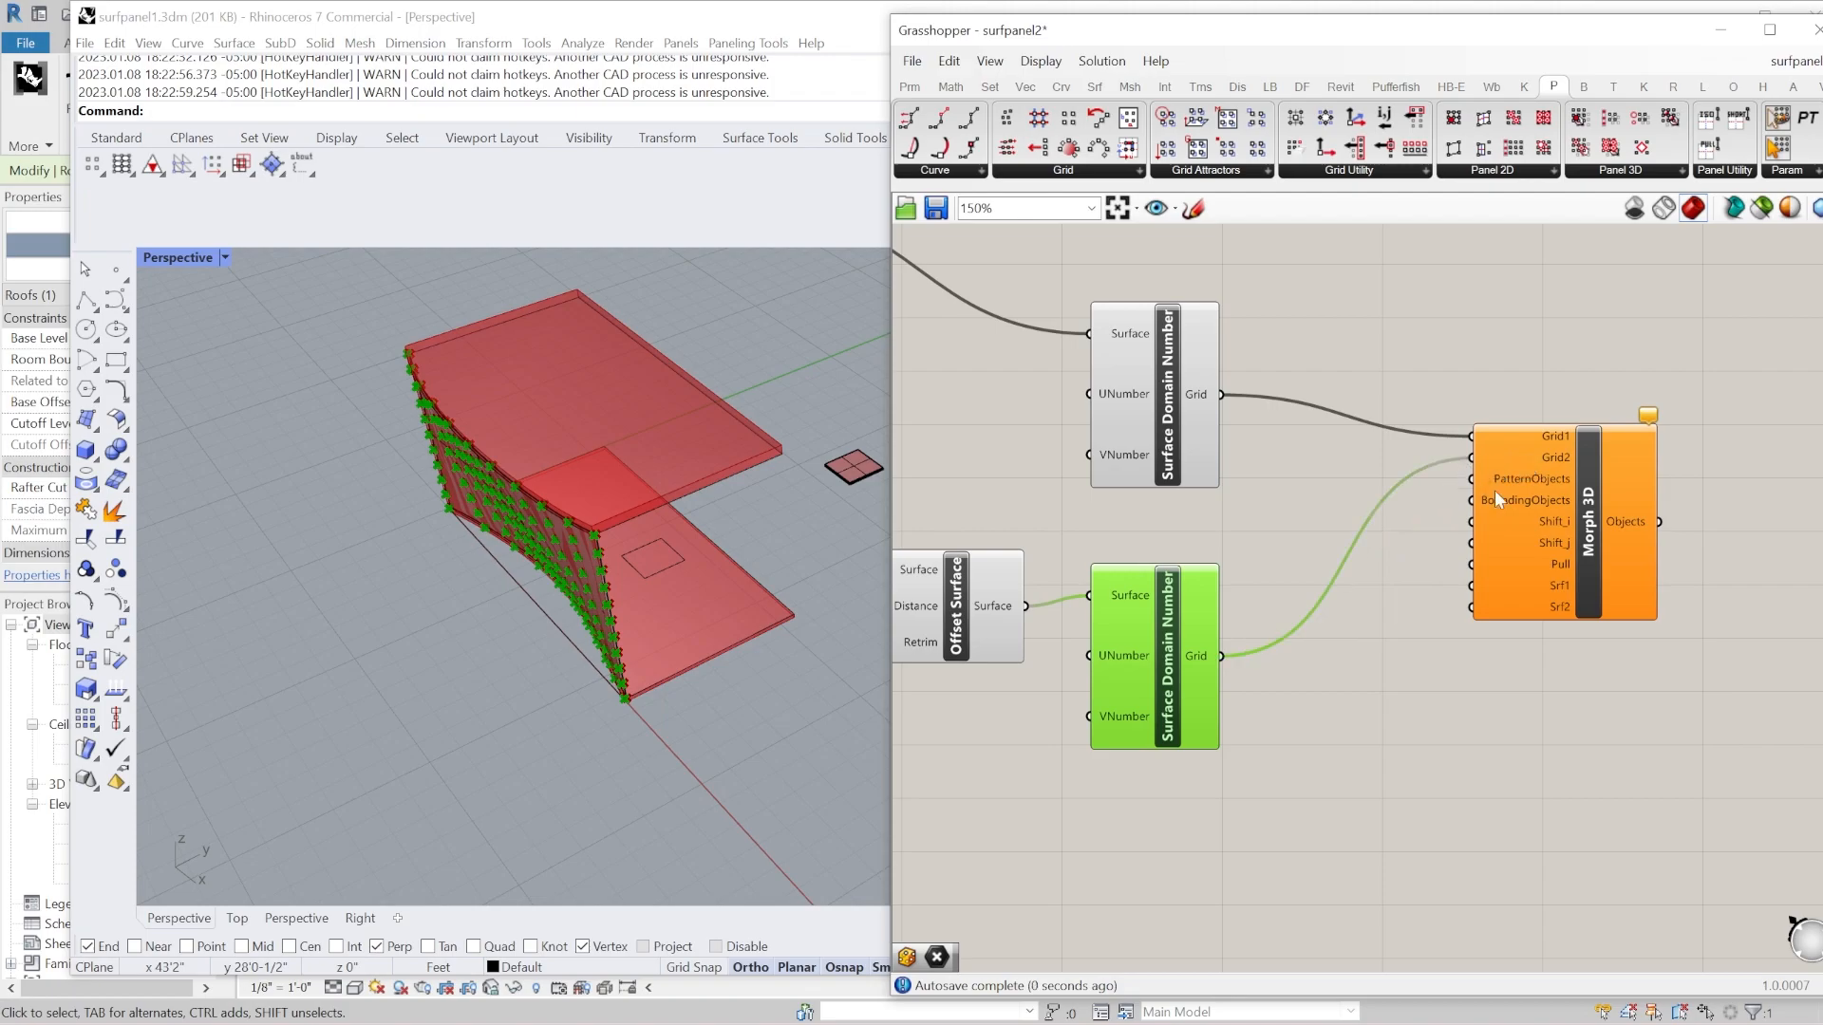
Connect the Tile parameter to the PatternObjects input of Morph 3D.
scroll(1478, 496, down, 3)
scroll(1120, 530, up, 2)
scroll(1040, 619, down, 2)
scroll(1210, 760, up, 2)
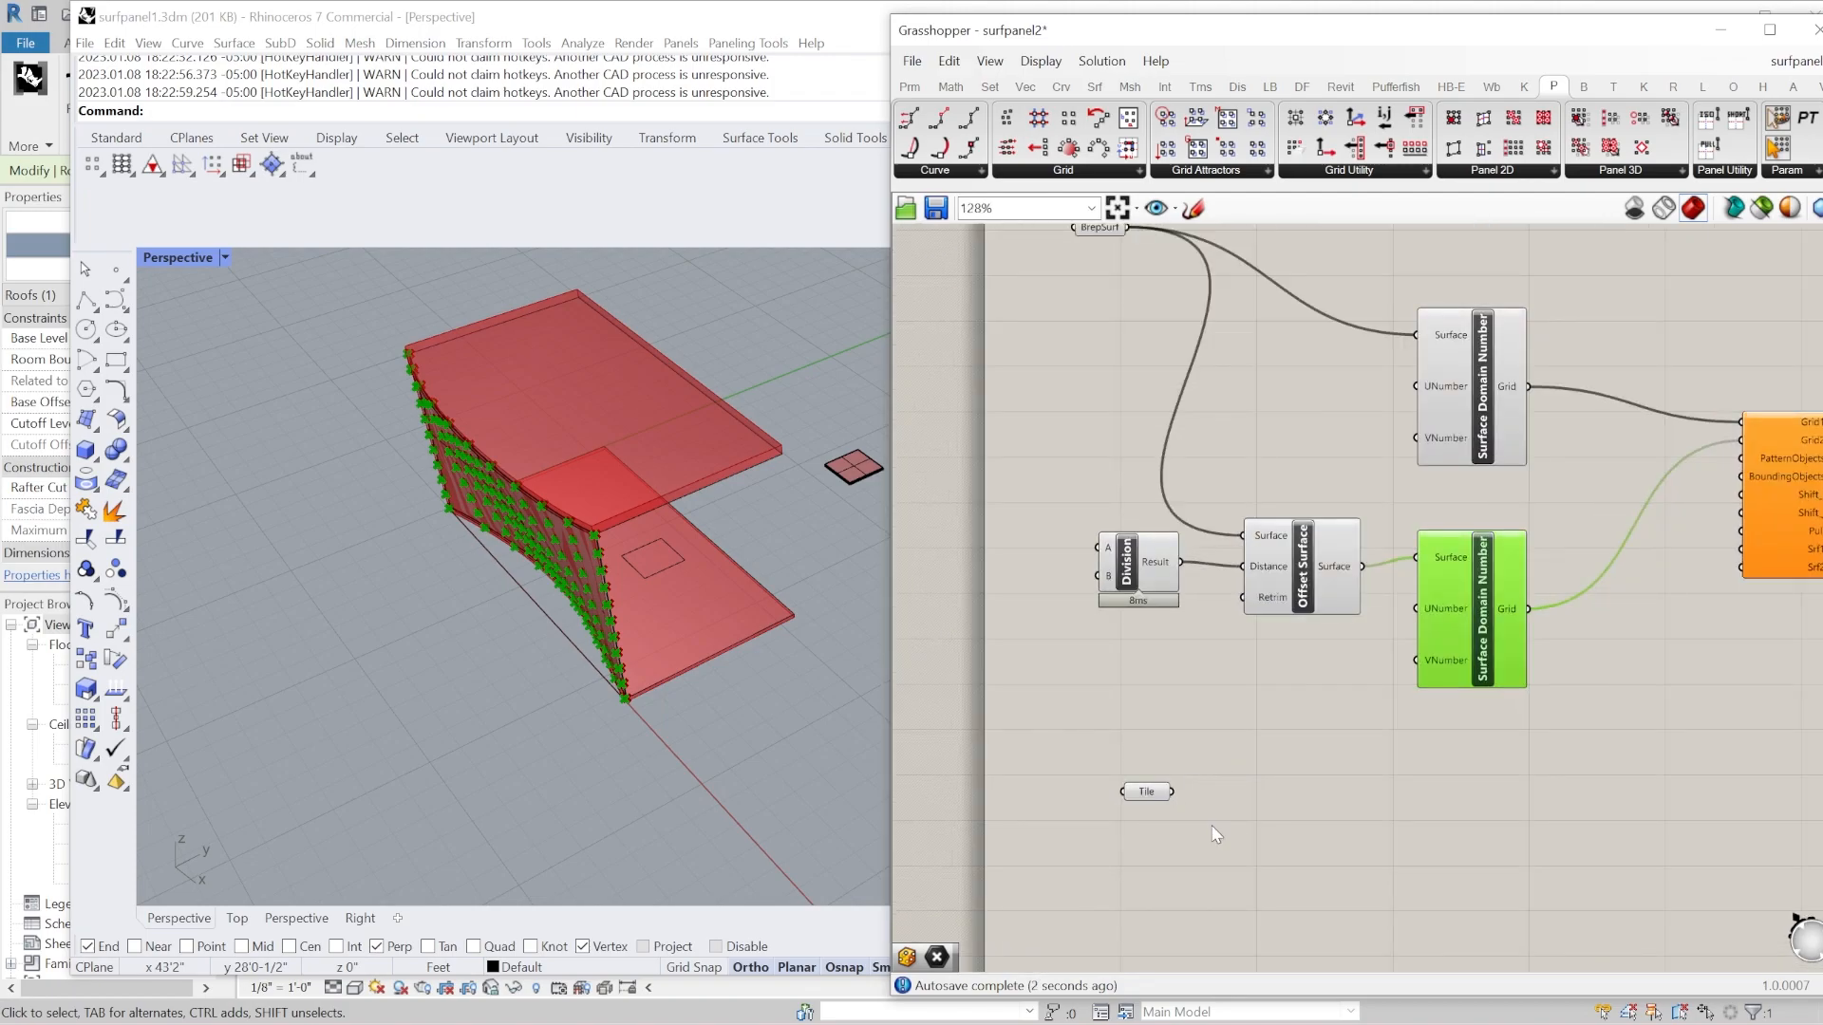
drag(1175, 792, 1745, 458)
Add a Bounding Box component below the Tile parameter.
double_click(1204, 859)
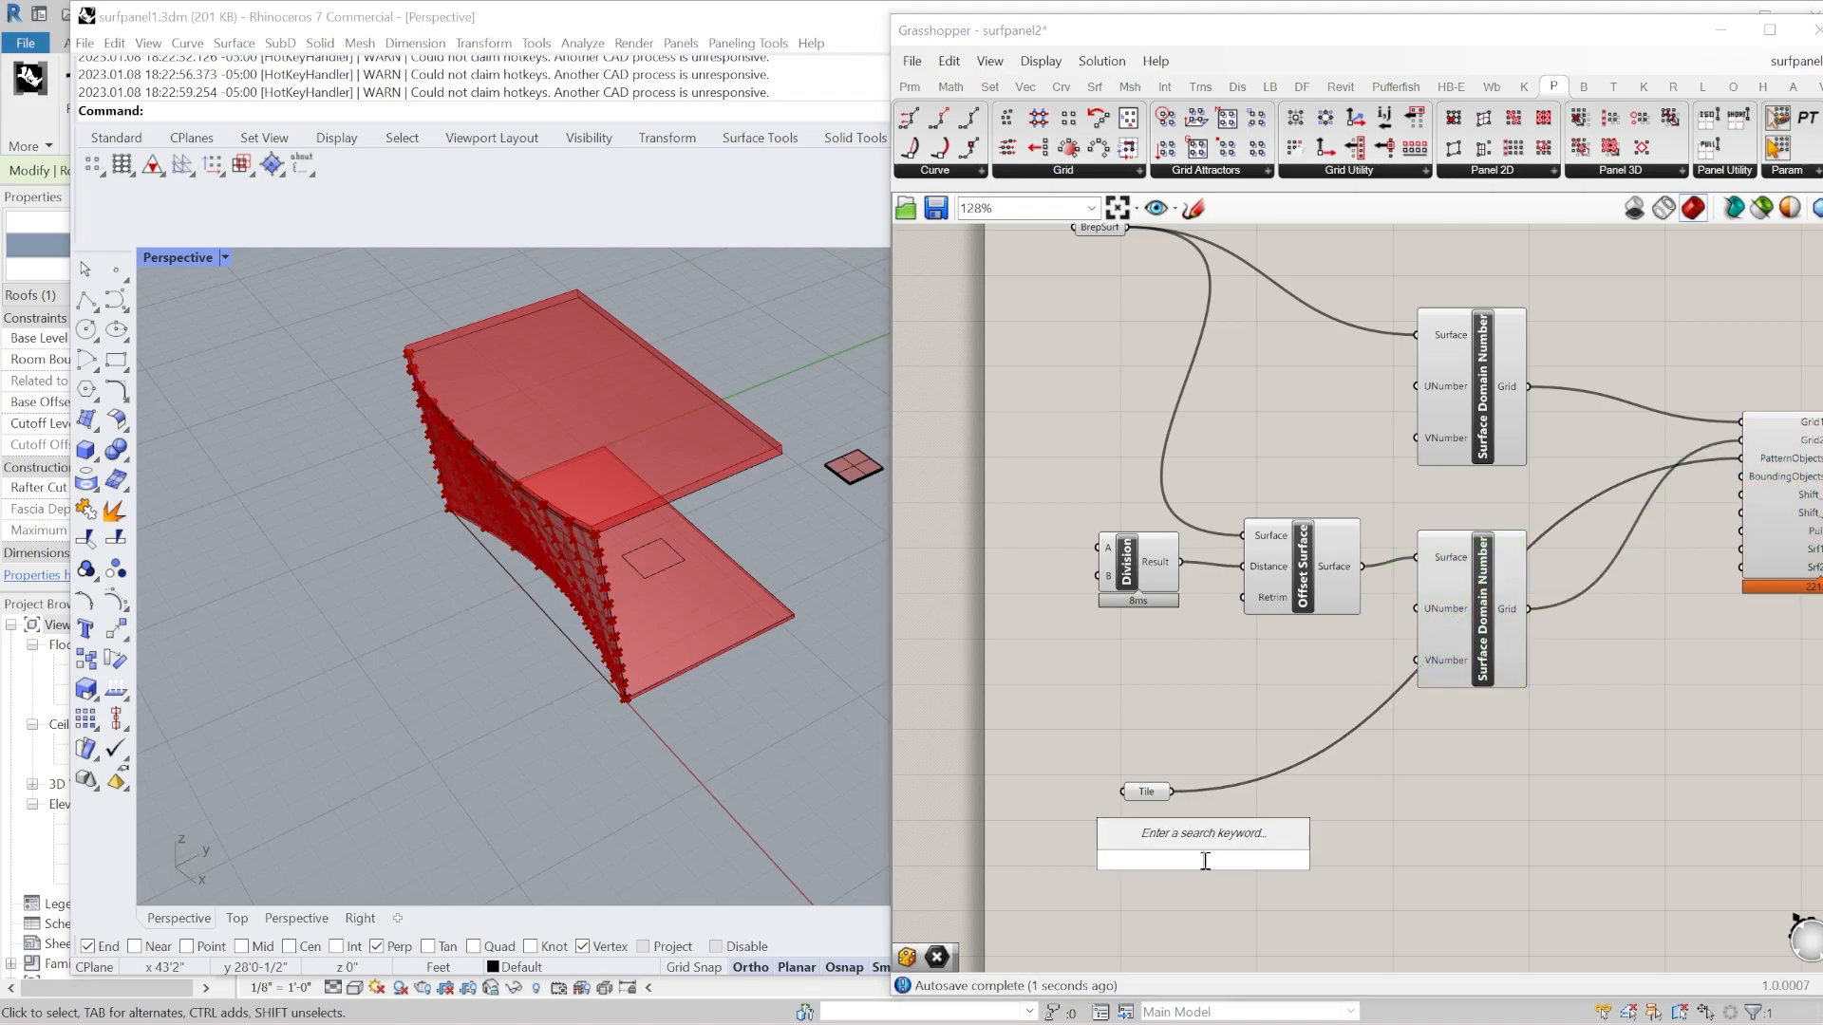
text(b)
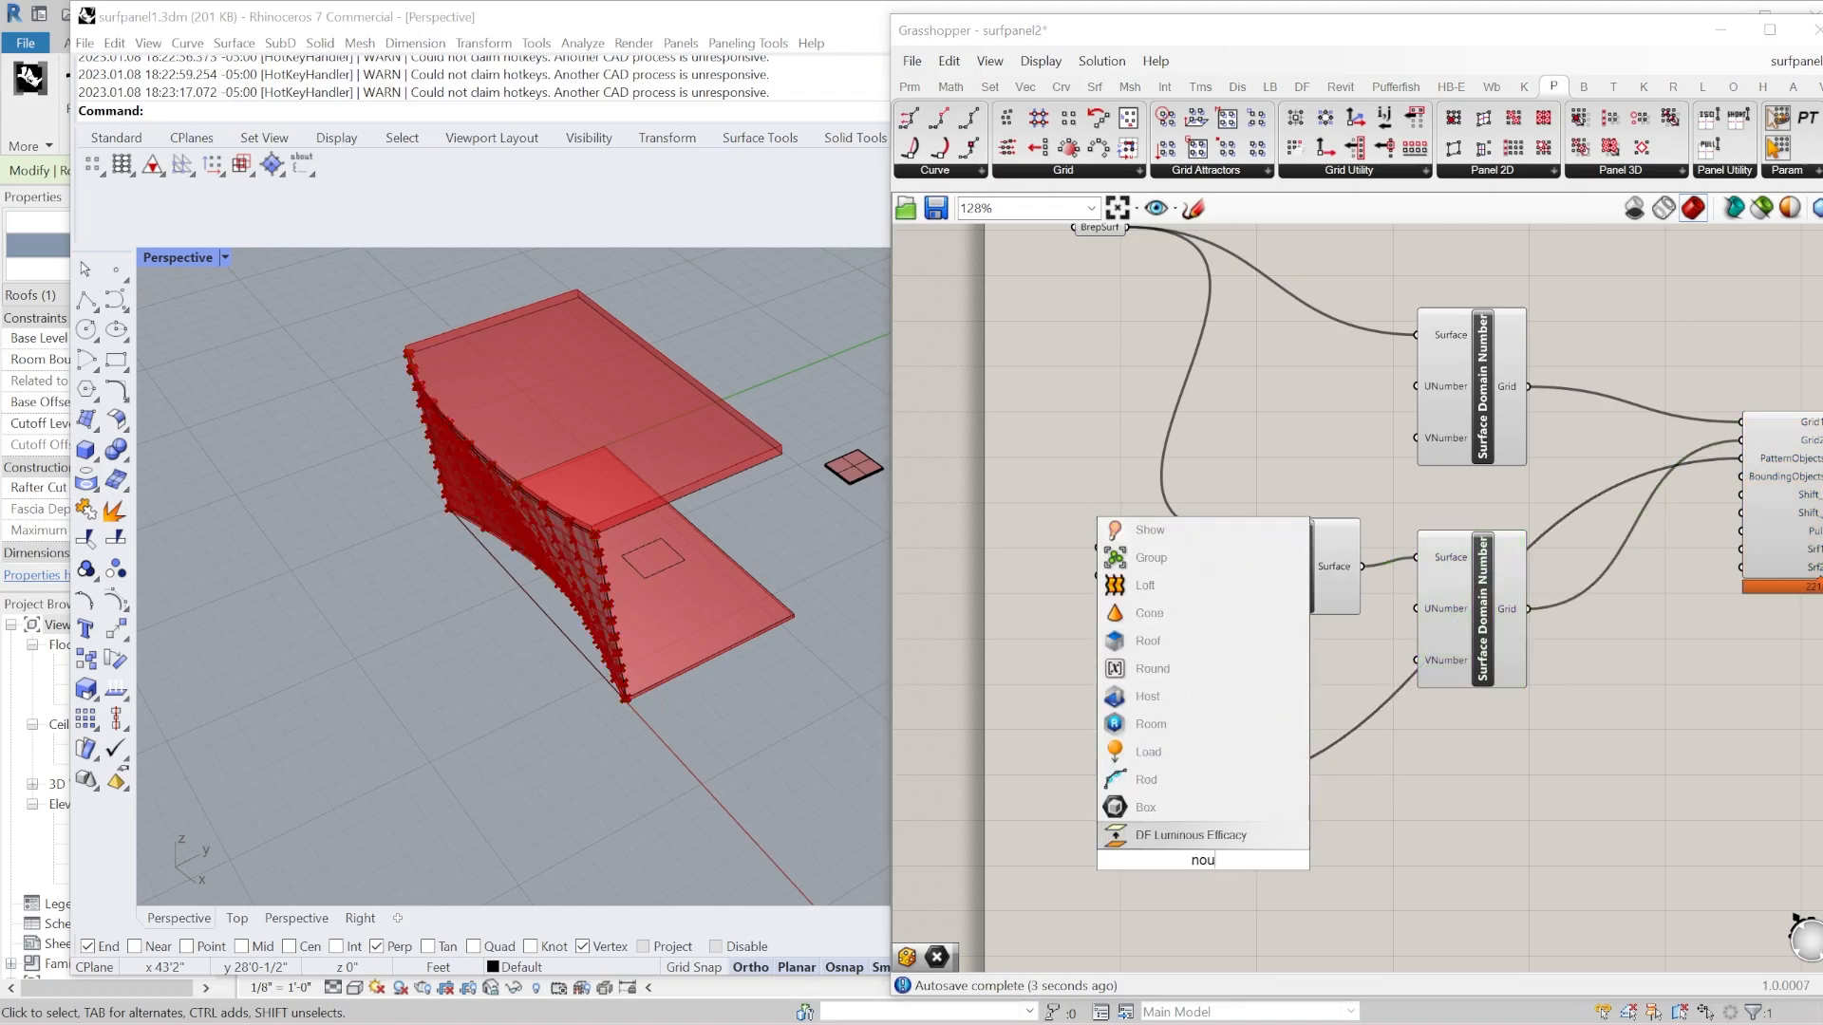
text(ound)
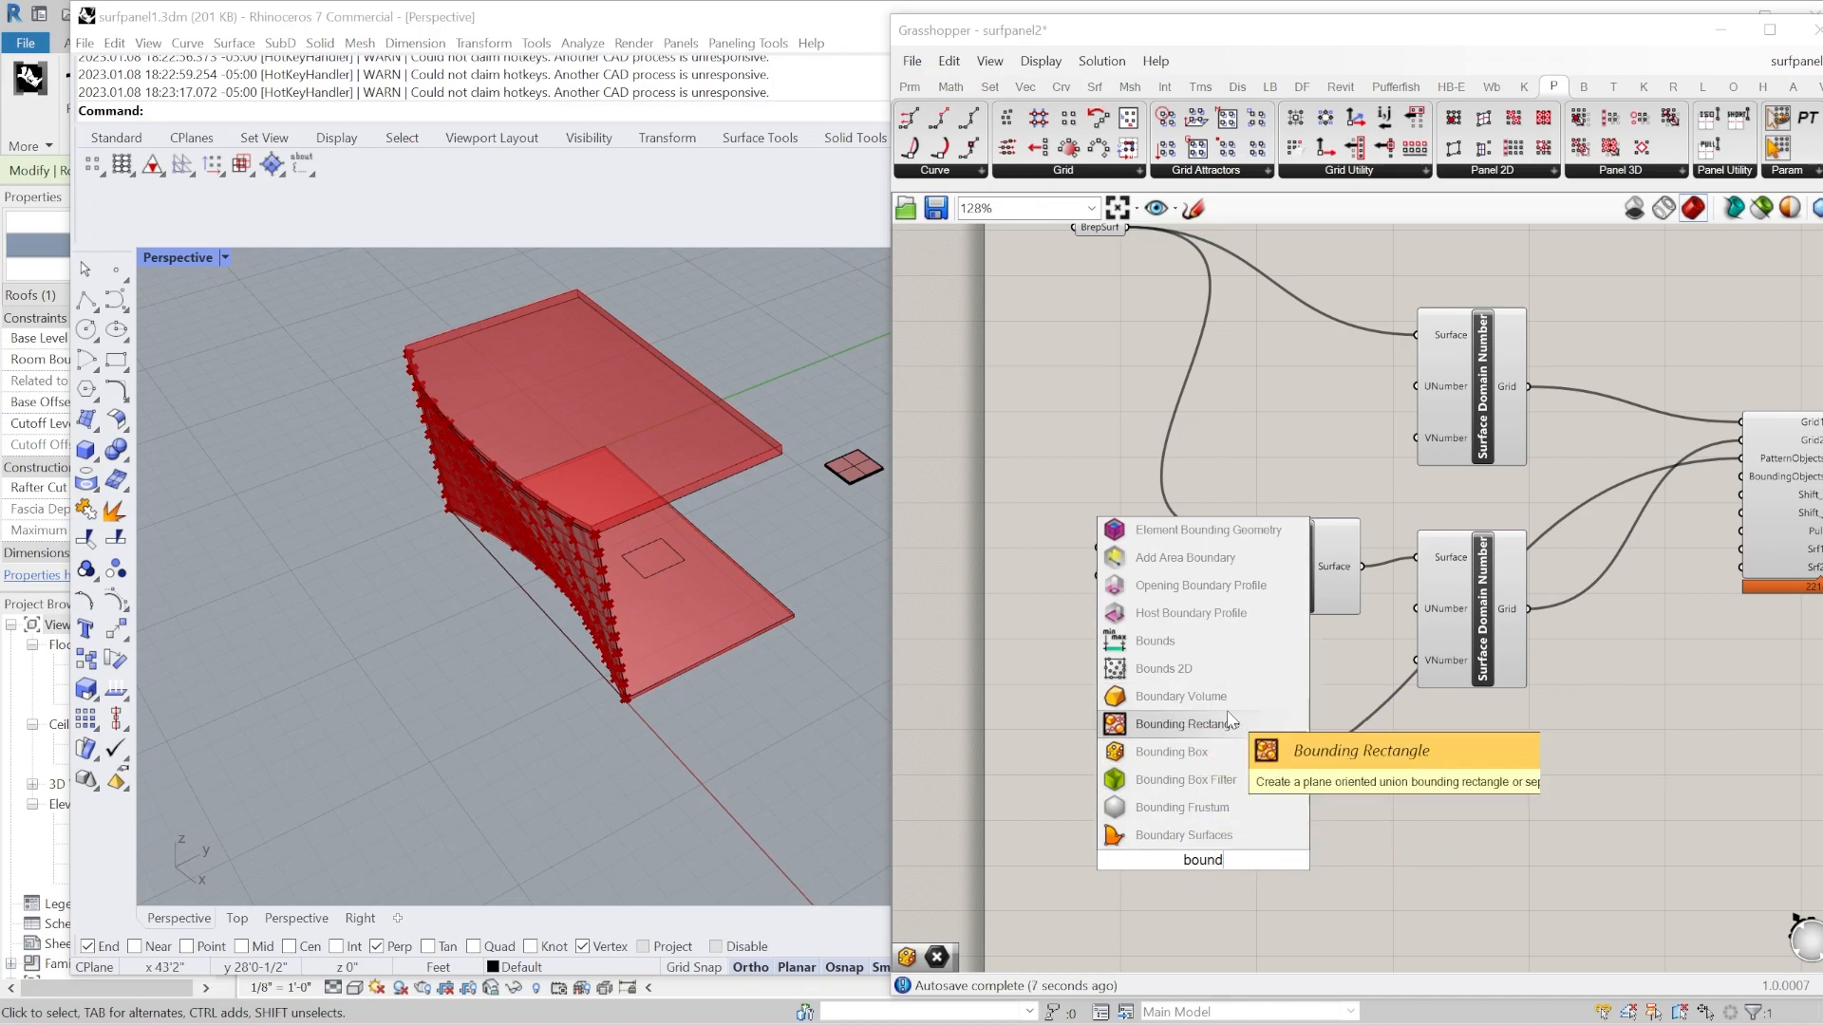
click(1187, 752)
scroll(1163, 845, up, 3)
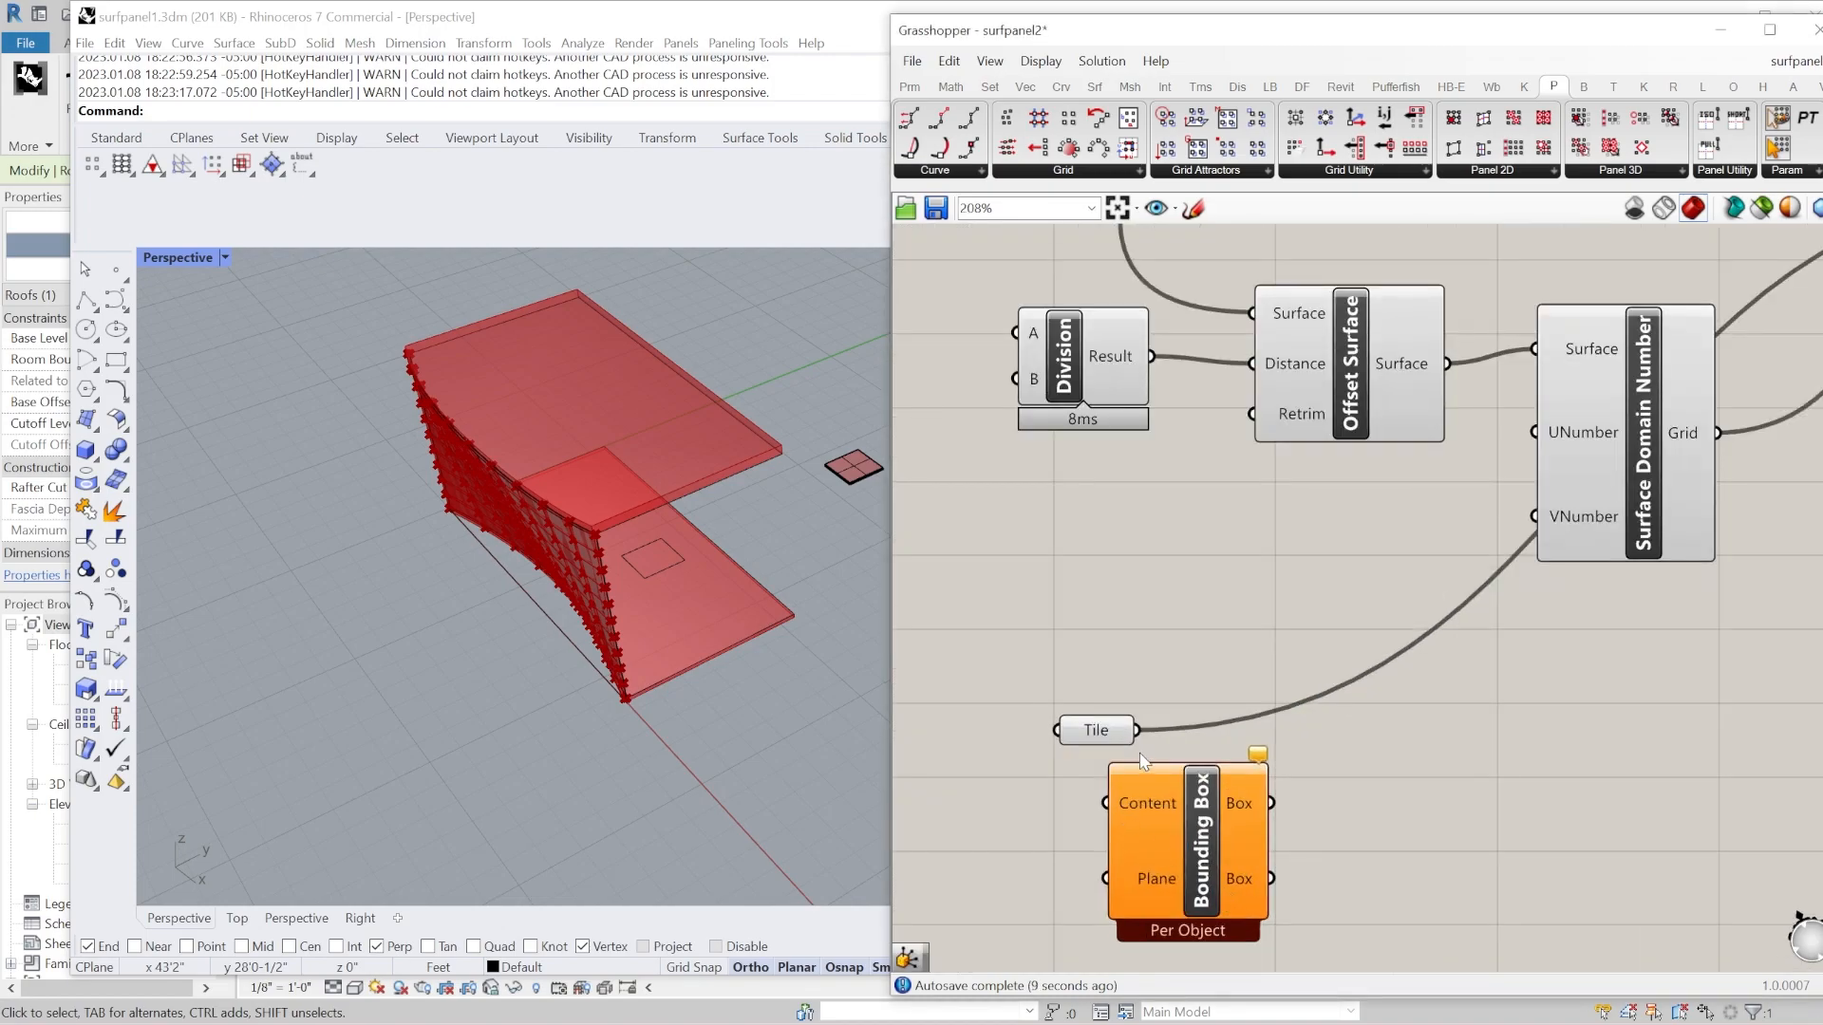
Connect Tile to the Bounding Box's Content input and its Box output to BoundingObjects of Morph 3D.
drag(1103, 796, 1445, 570)
scroll(1092, 826, down, 5)
scroll(1505, 560, up, 4)
scroll(1530, 754, up, 3)
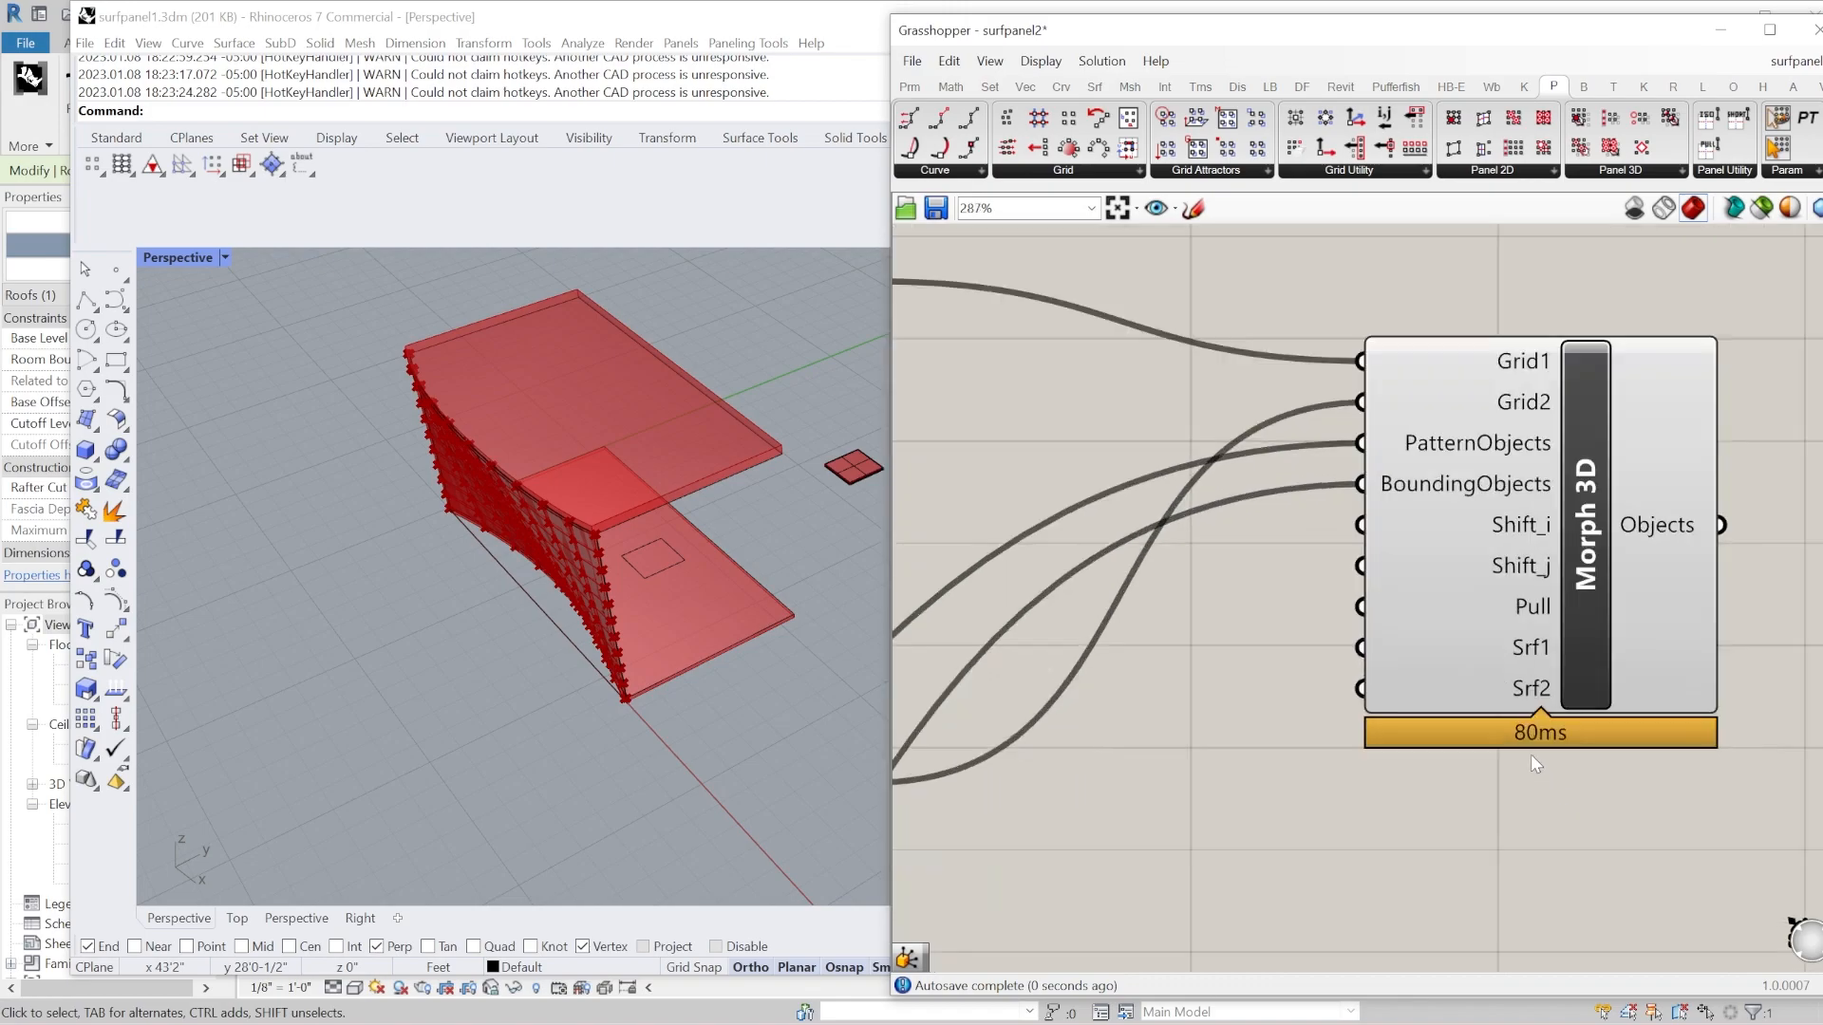
scroll(1445, 624, down, 3)
Examine the morphed tiles up close along the edge of the curved facade in the Rhino viewport.
right_drag(366, 659, 715, 469)
scroll(626, 453, up, 5)
text(m)
key(Return)
scroll(486, 551, up, 5)
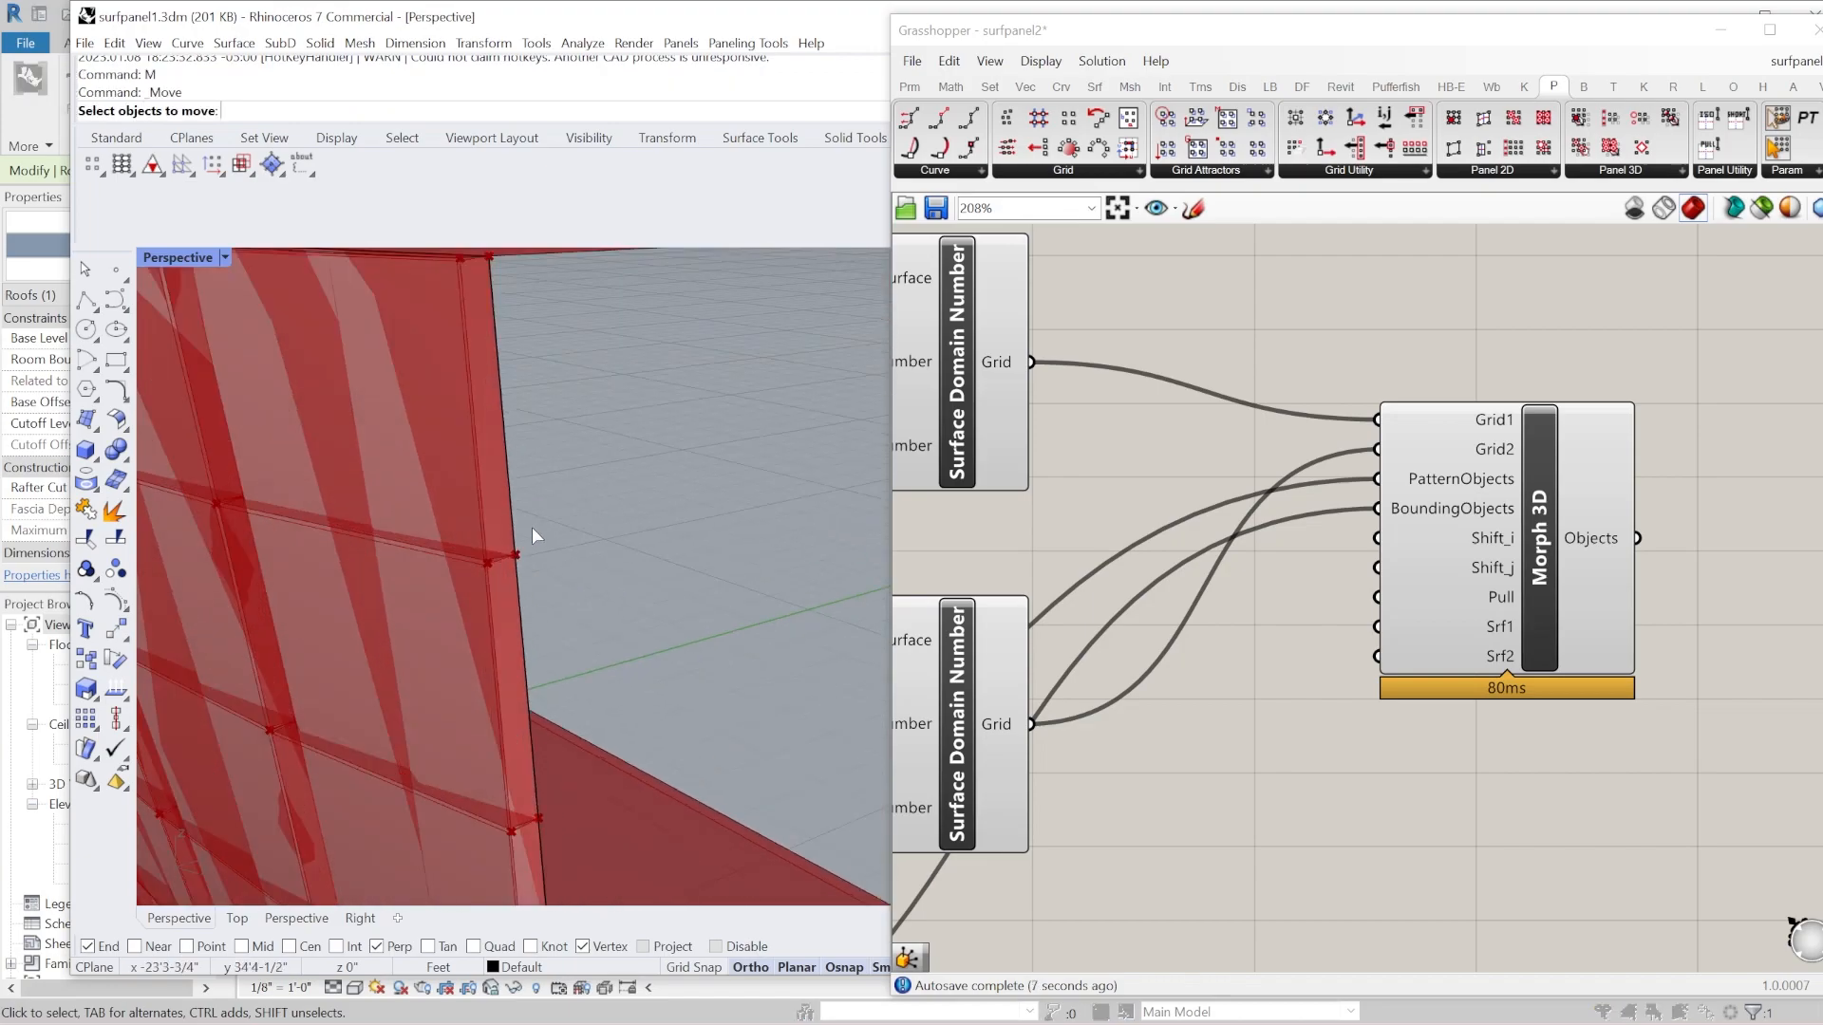
scroll(515, 576, down, 3)
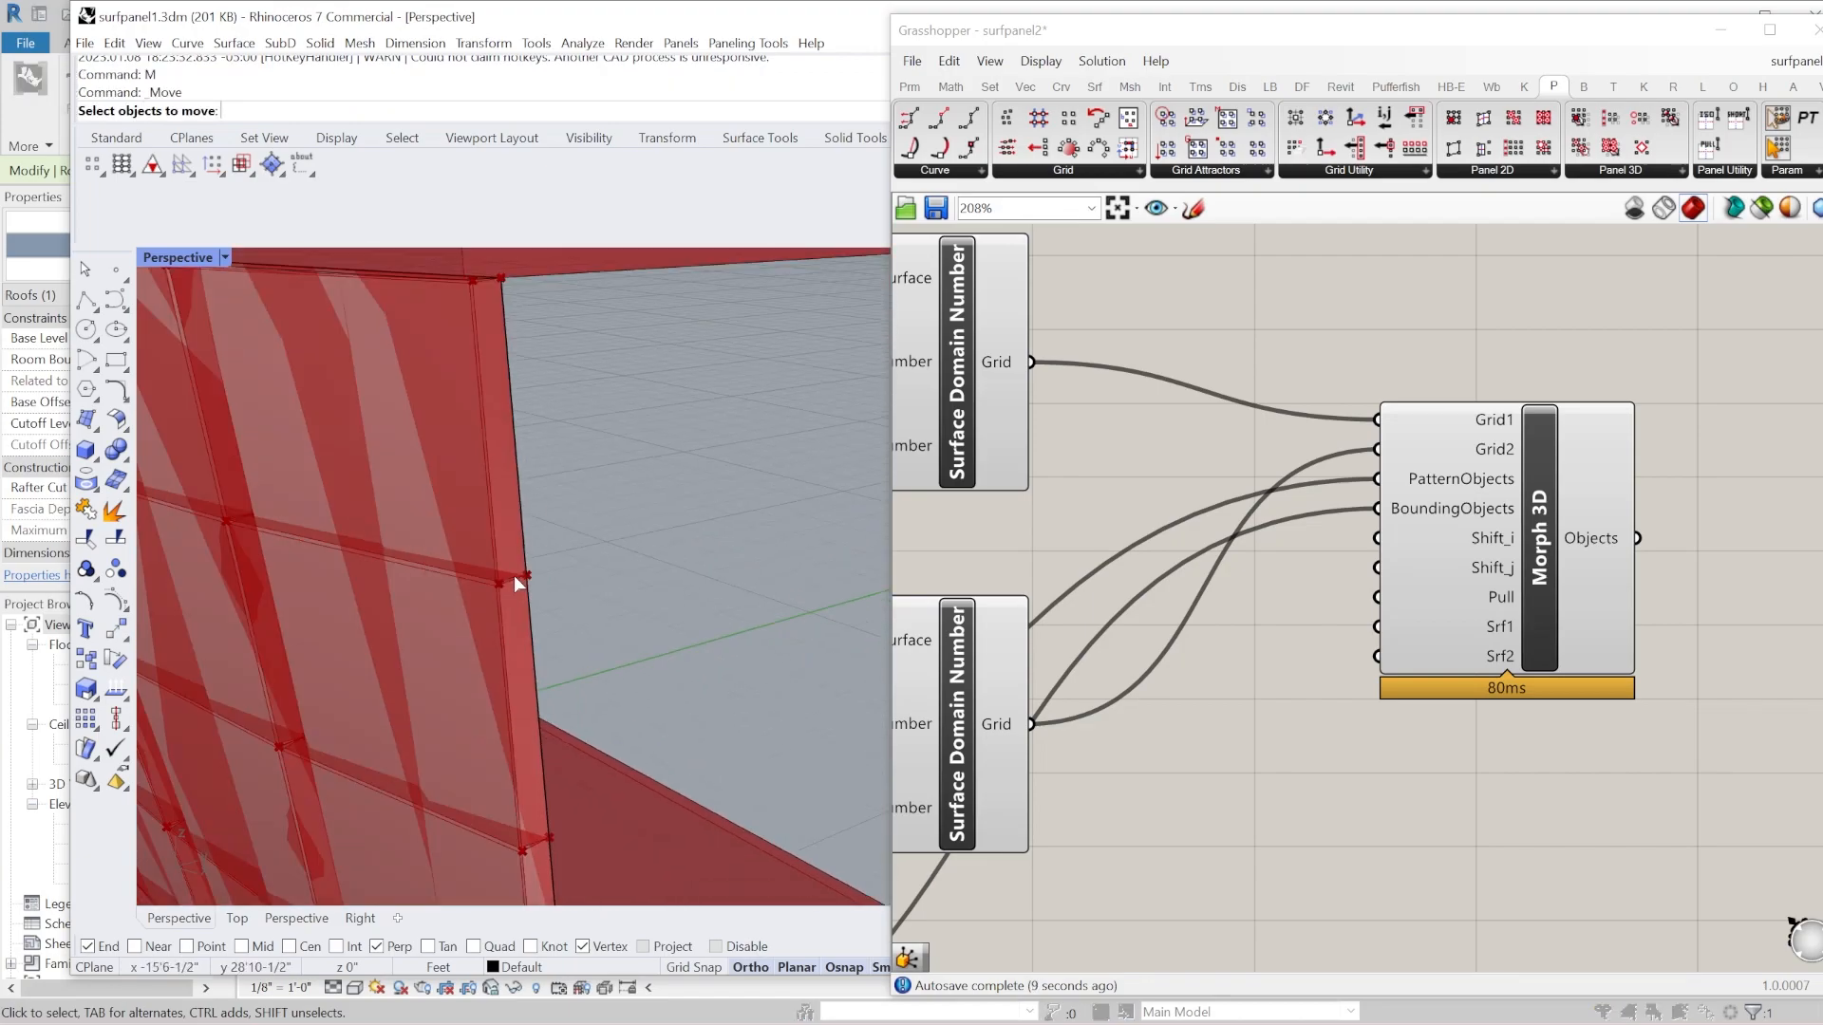
scroll(514, 576, down, 3)
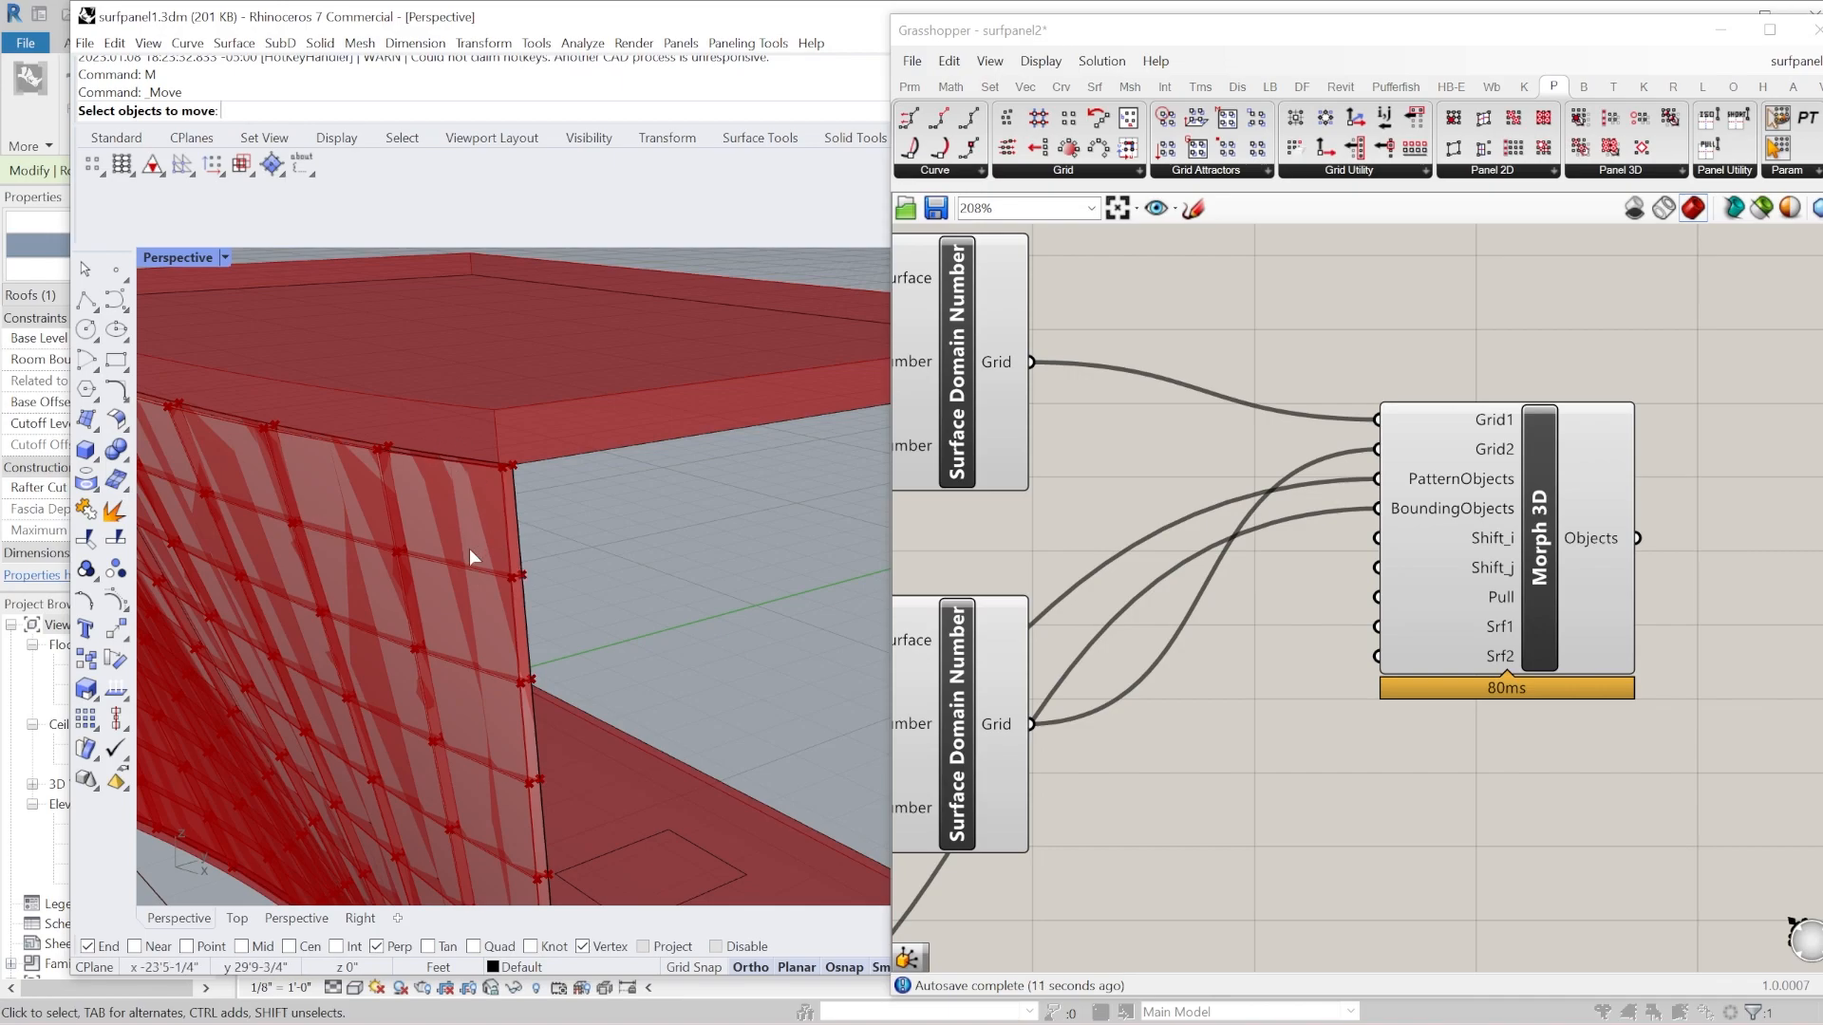
Connect the BrepSurf parameter to the Srf1 input of Morph 3D.
right_drag(1086, 519, 1259, 562)
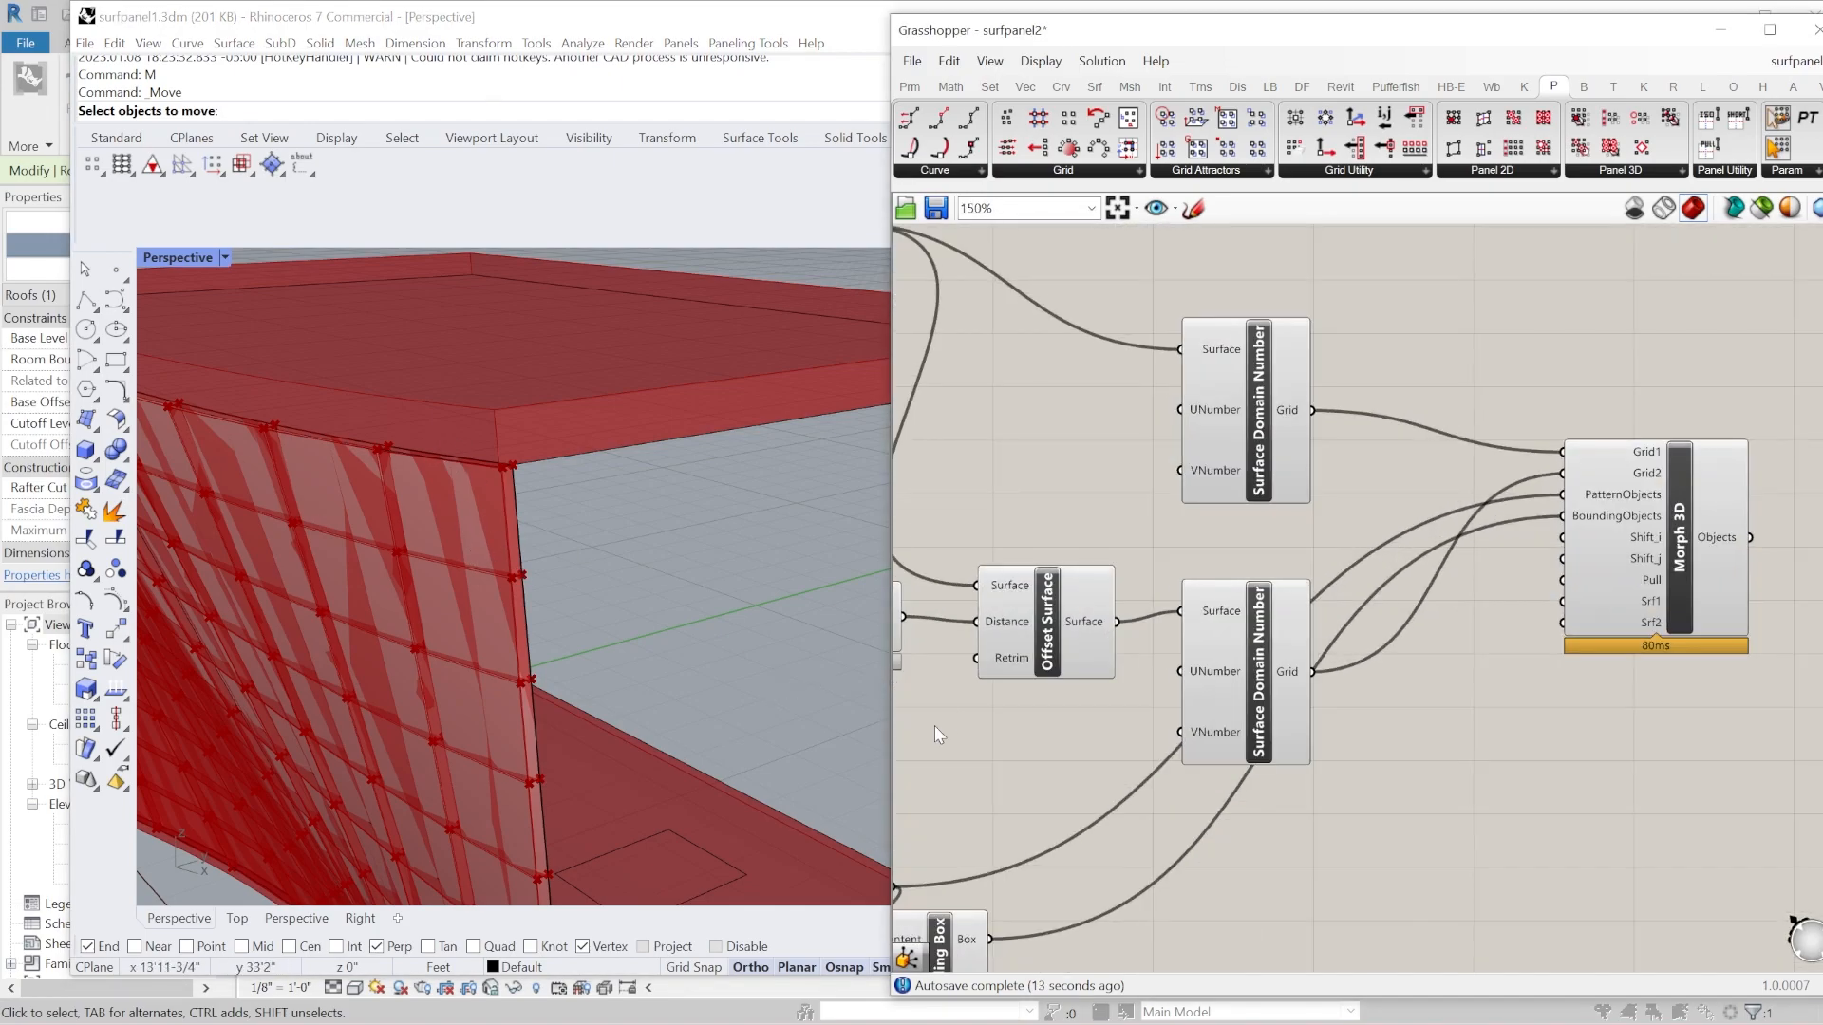
right_drag(1009, 703, 1089, 680)
scroll(1089, 678, down, 2)
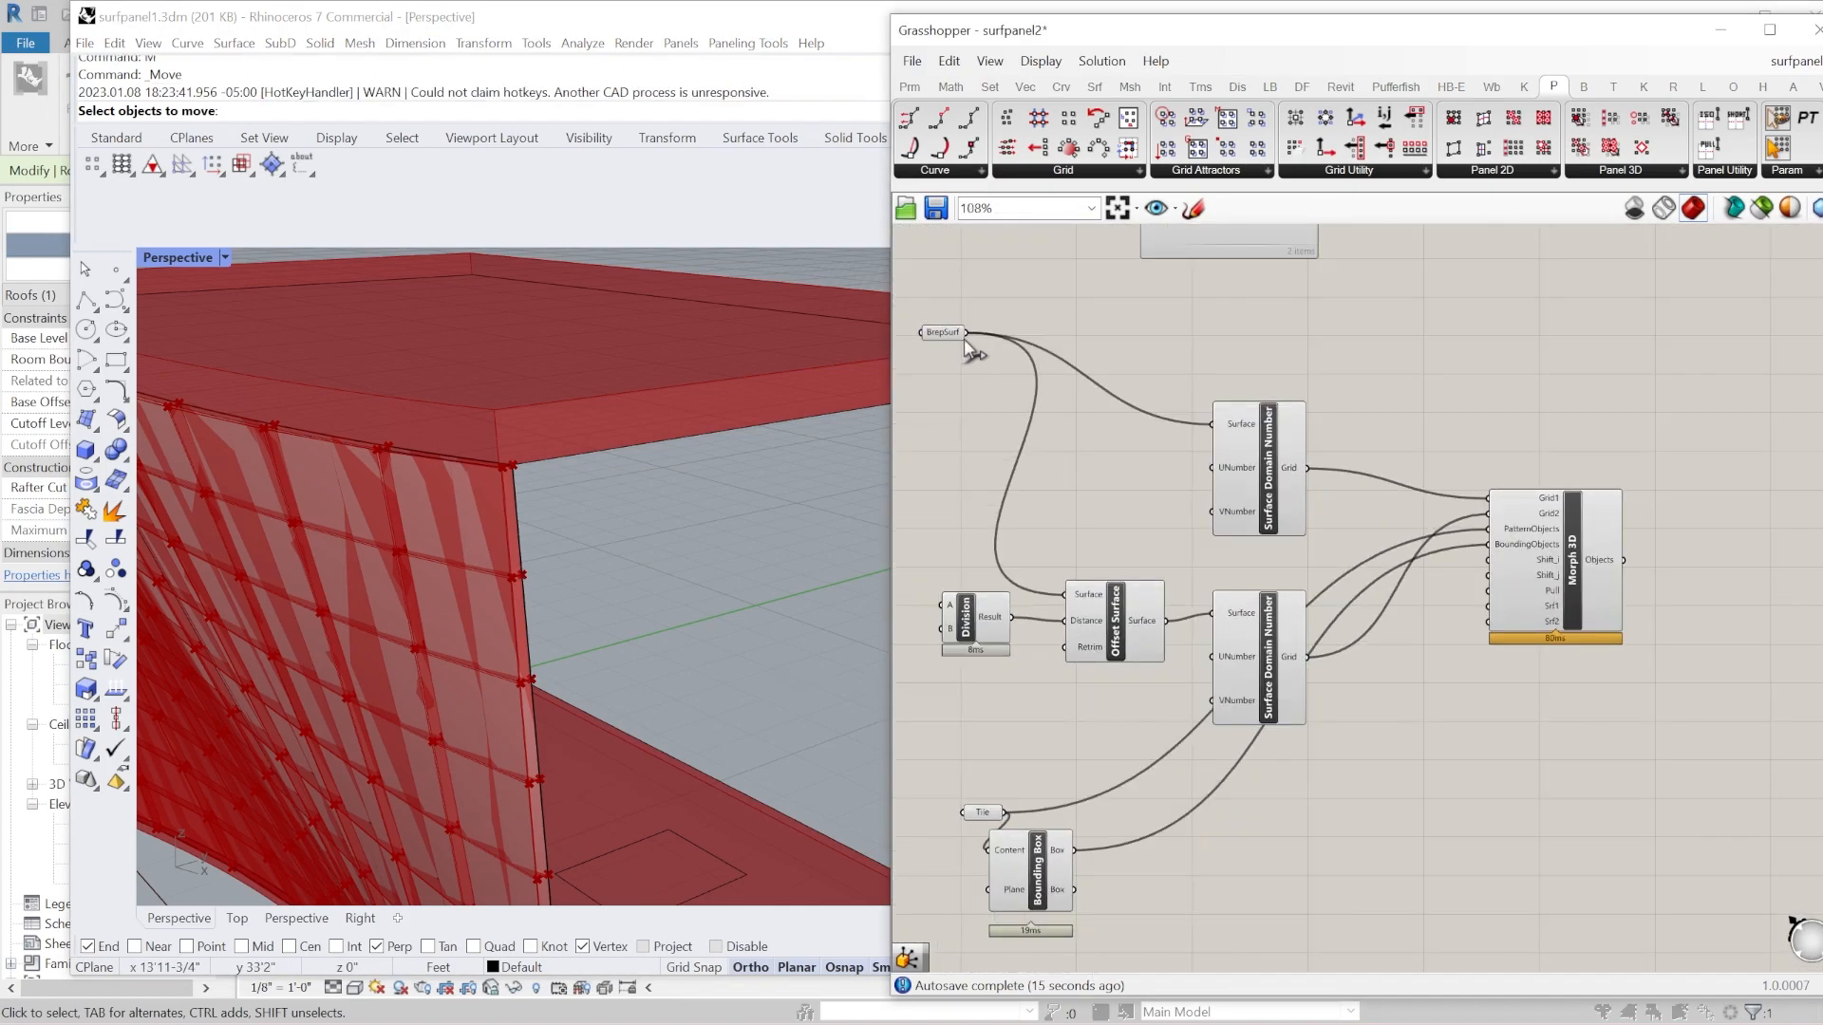
drag(1062, 427, 1488, 607)
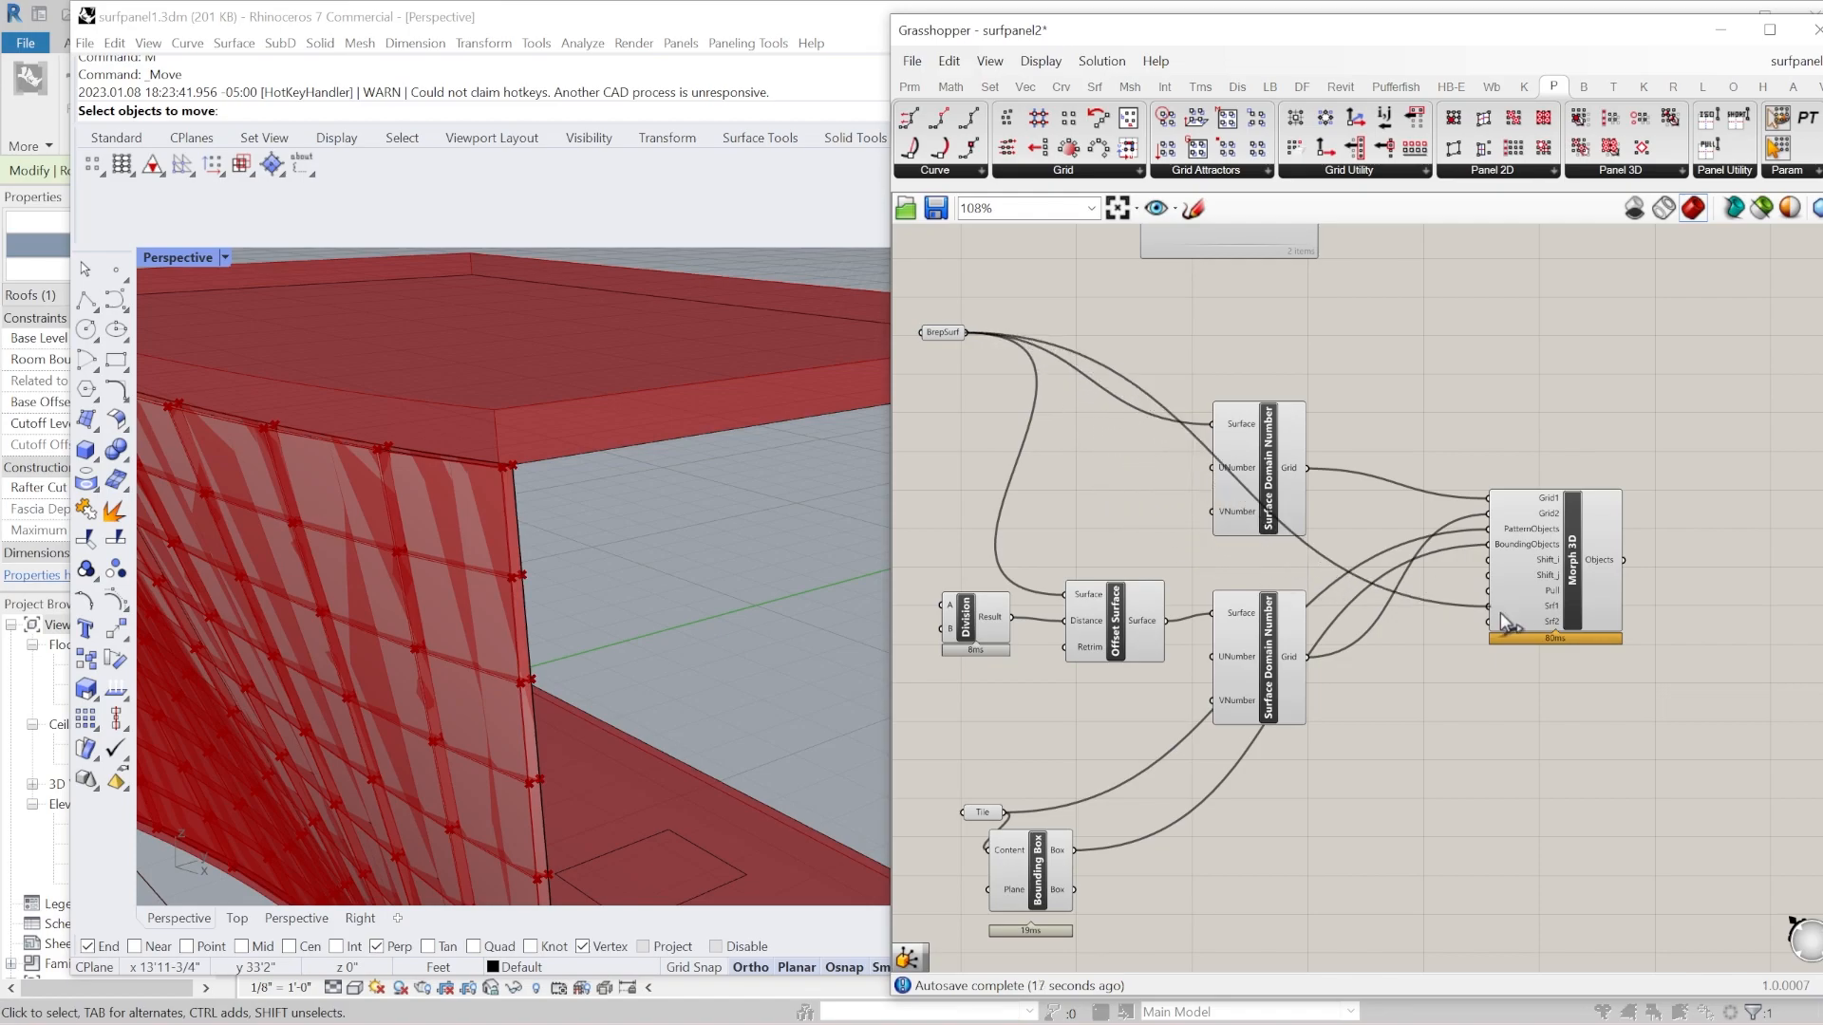
scroll(1691, 607, up, 4)
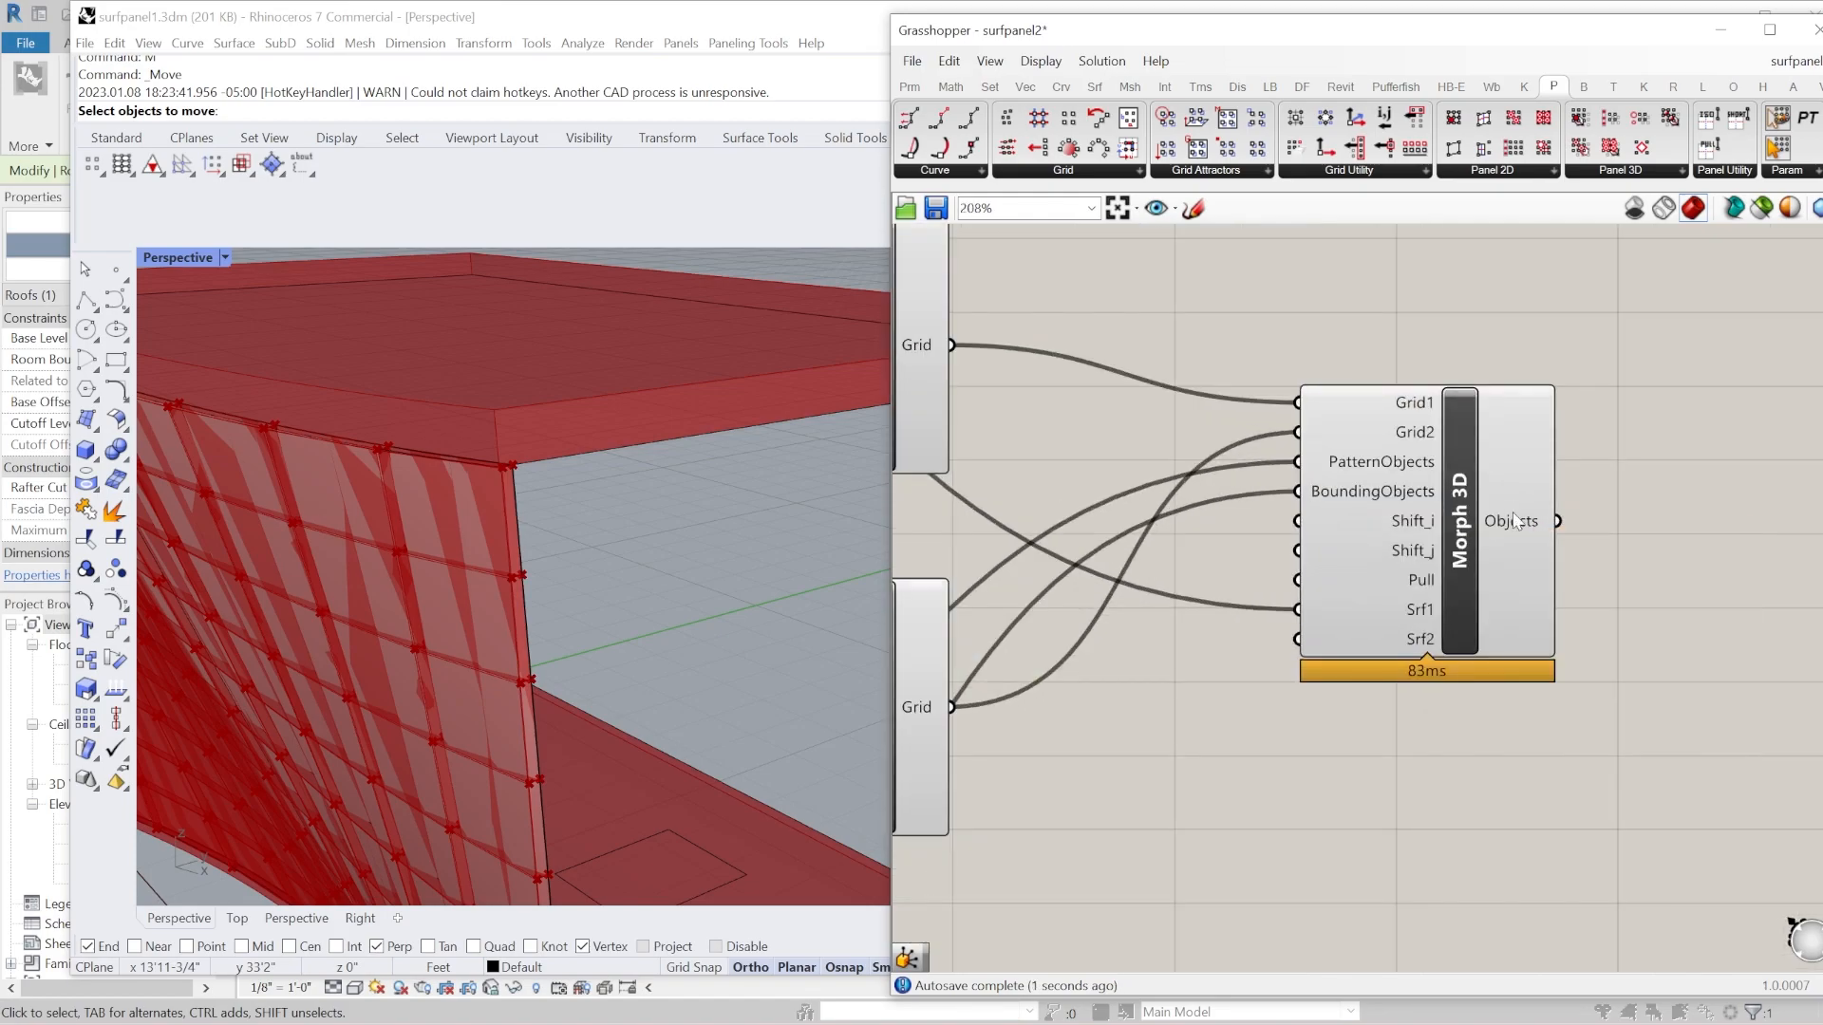
Select Morph 3D, cancel the active Move command in Rhino and examine the highlighted tile preview.
click(1514, 513)
scroll(608, 530, down, 6)
scroll(513, 556, up, 6)
right_drag(561, 598, 588, 551)
key(Escape)
scroll(469, 412, down, 5)
scroll(611, 500, up, 2)
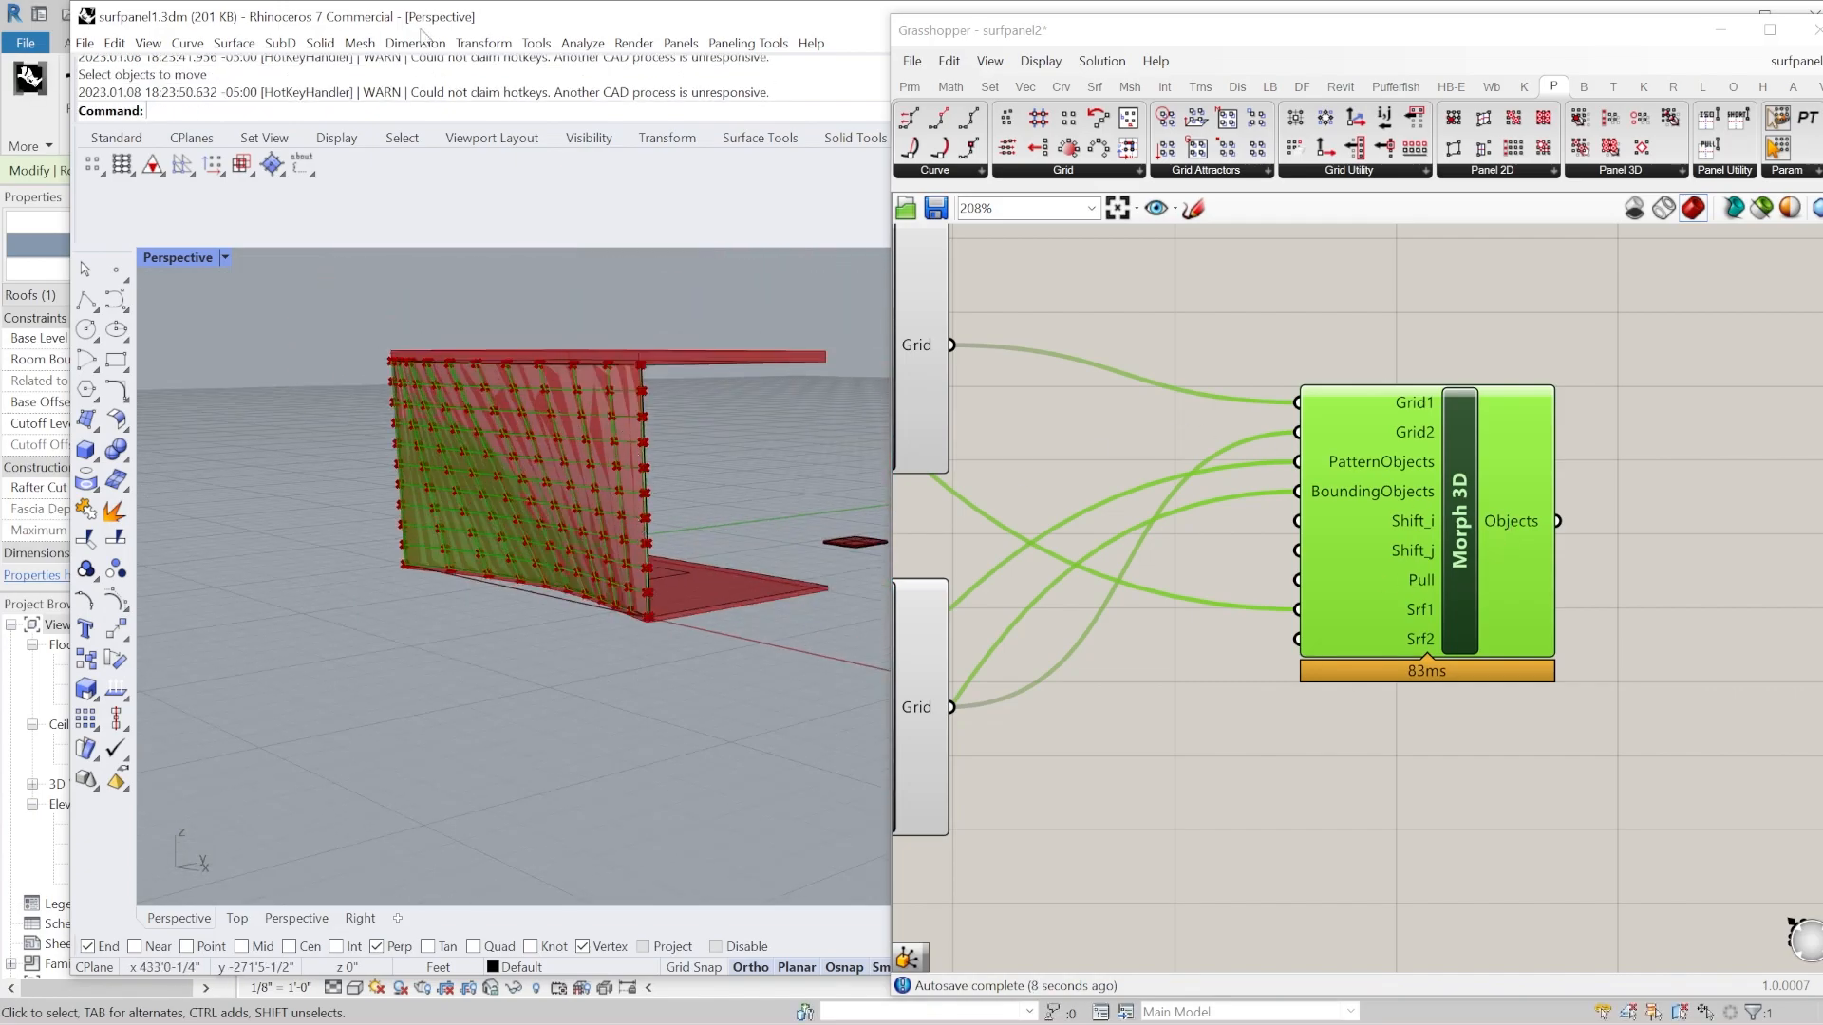
Reposition the Rhino window lower so it no longer covers the Revit ribbon.
drag(267, 20, 222, 260)
click(779, 131)
click(700, 255)
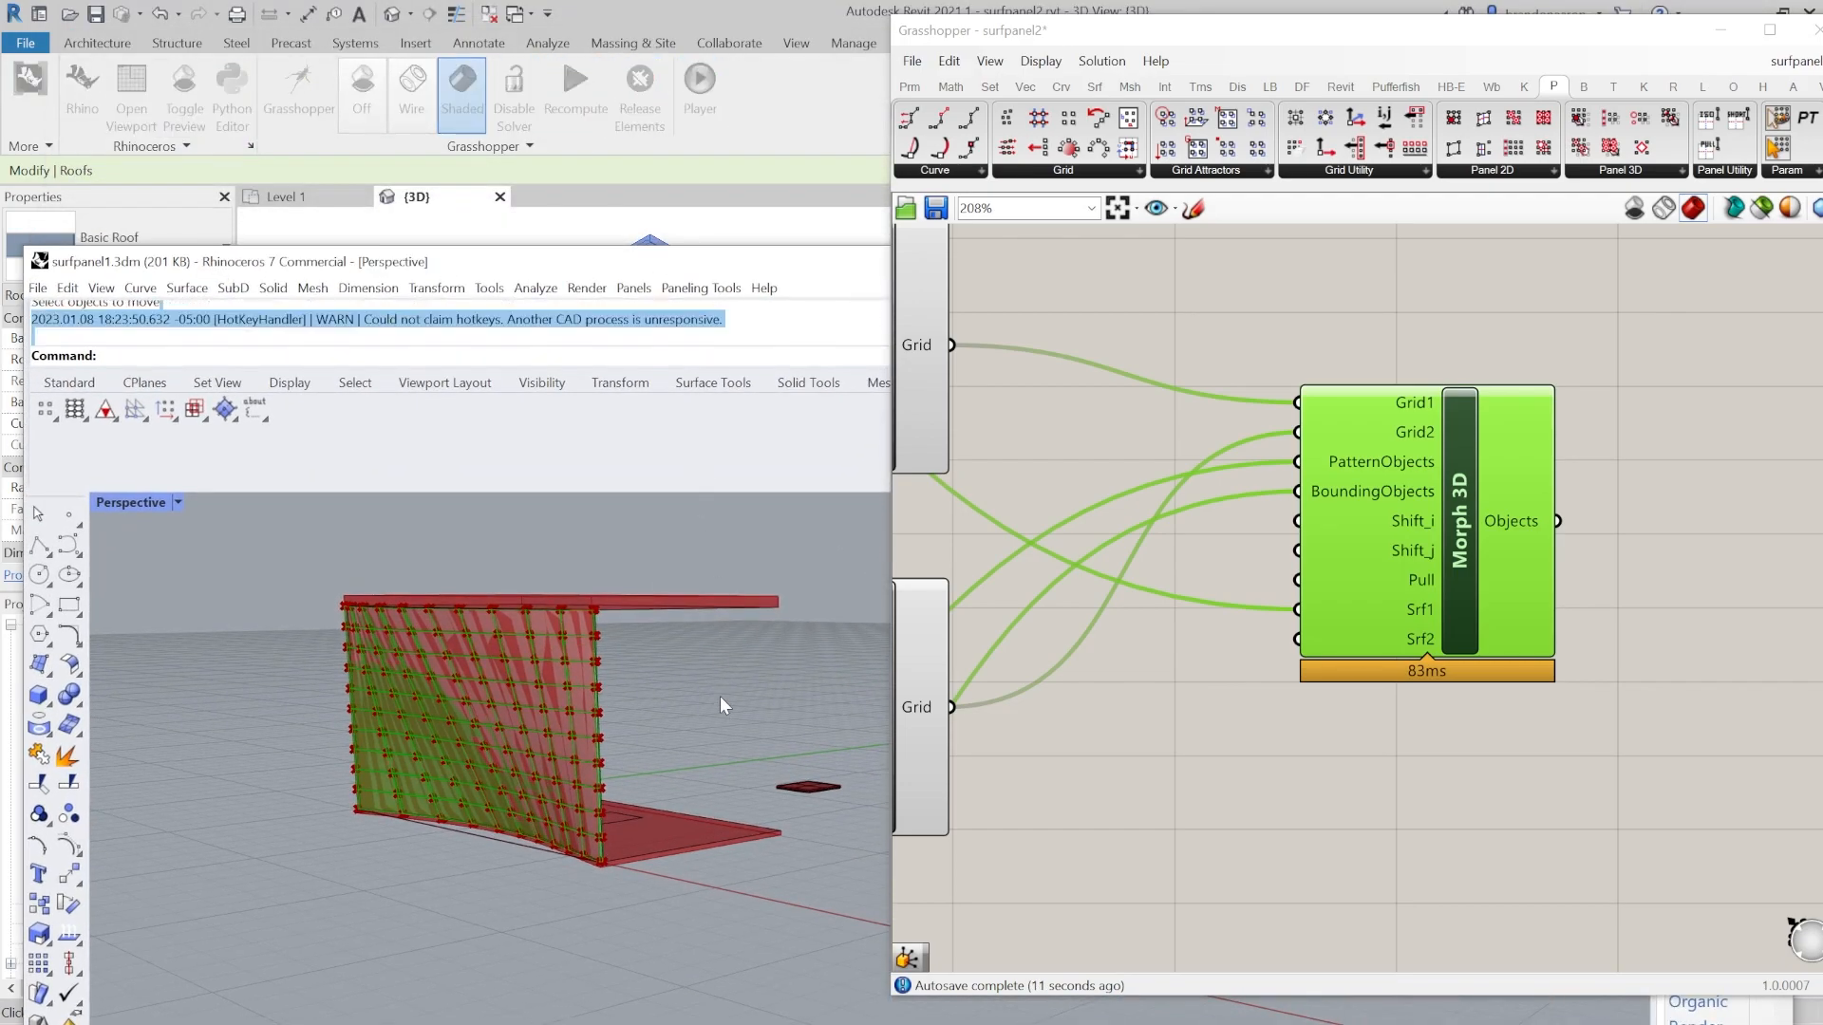
double_click(639, 259)
double_click(632, 21)
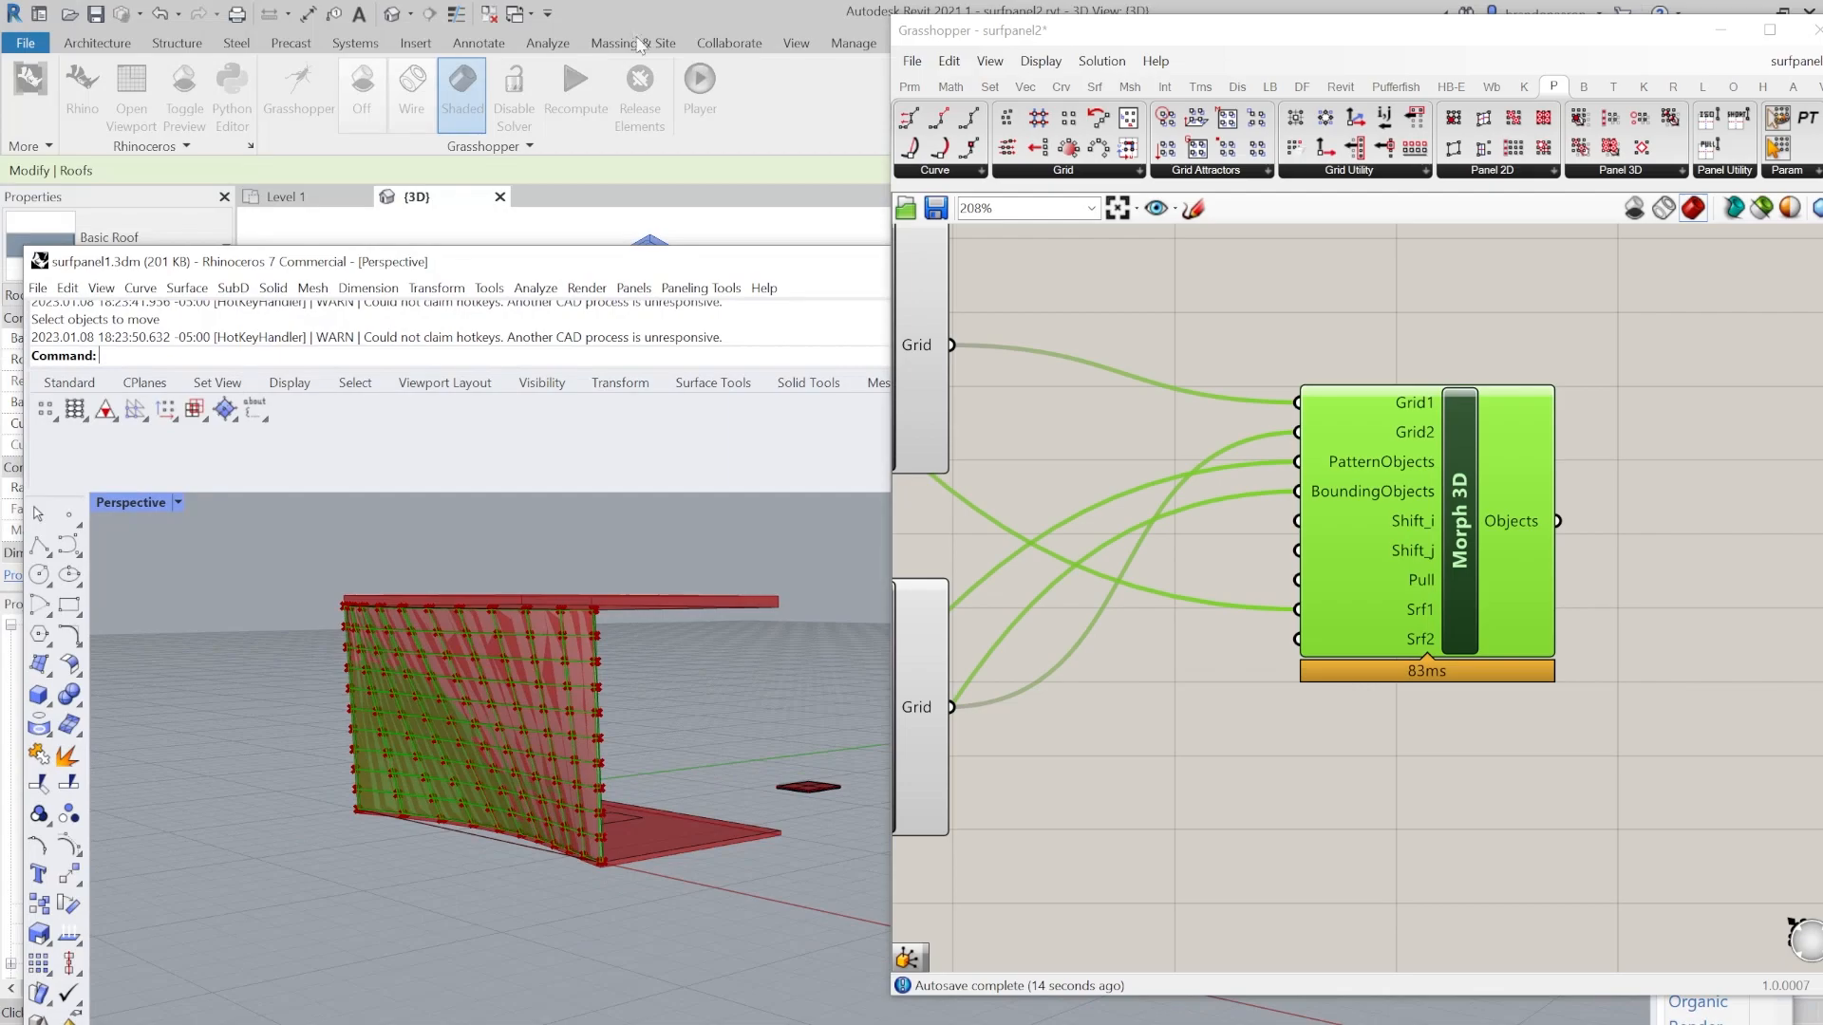
drag(613, 264, 626, 144)
Add the Revit component Add Geometry DirectShape beyond Morph 3D.
scroll(926, 396, down, 4)
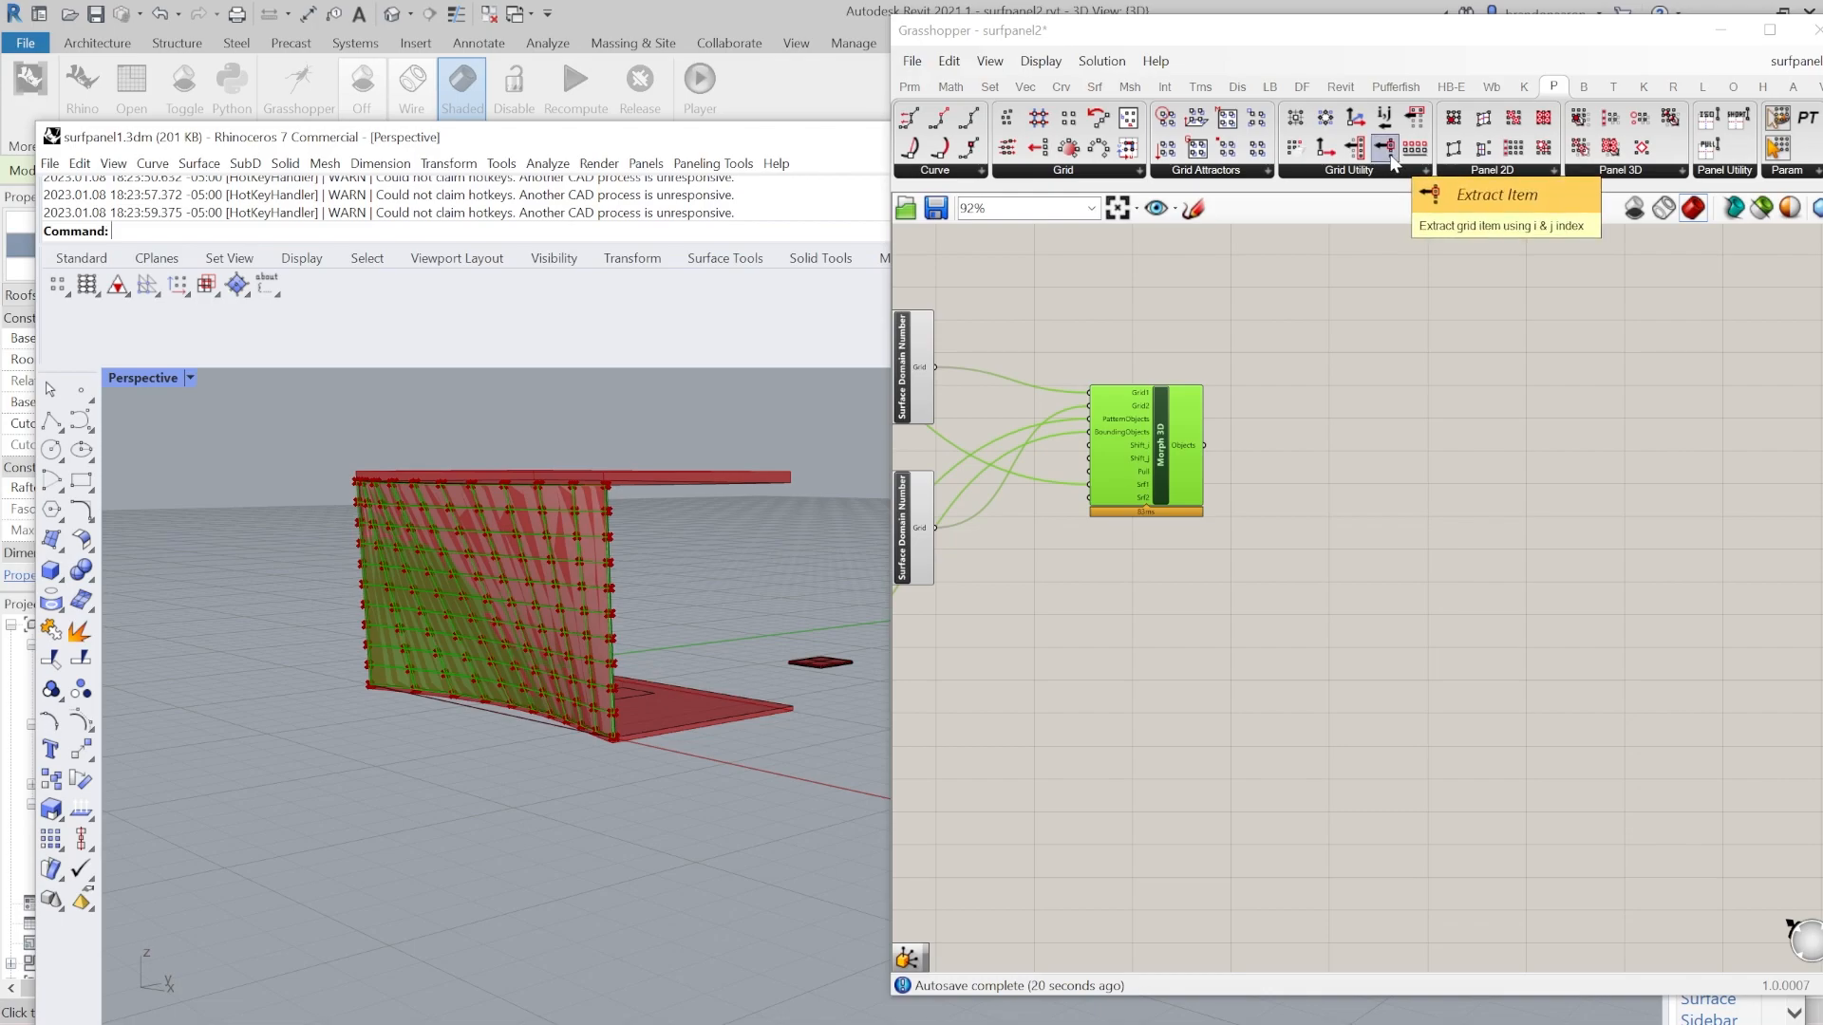
click(1337, 88)
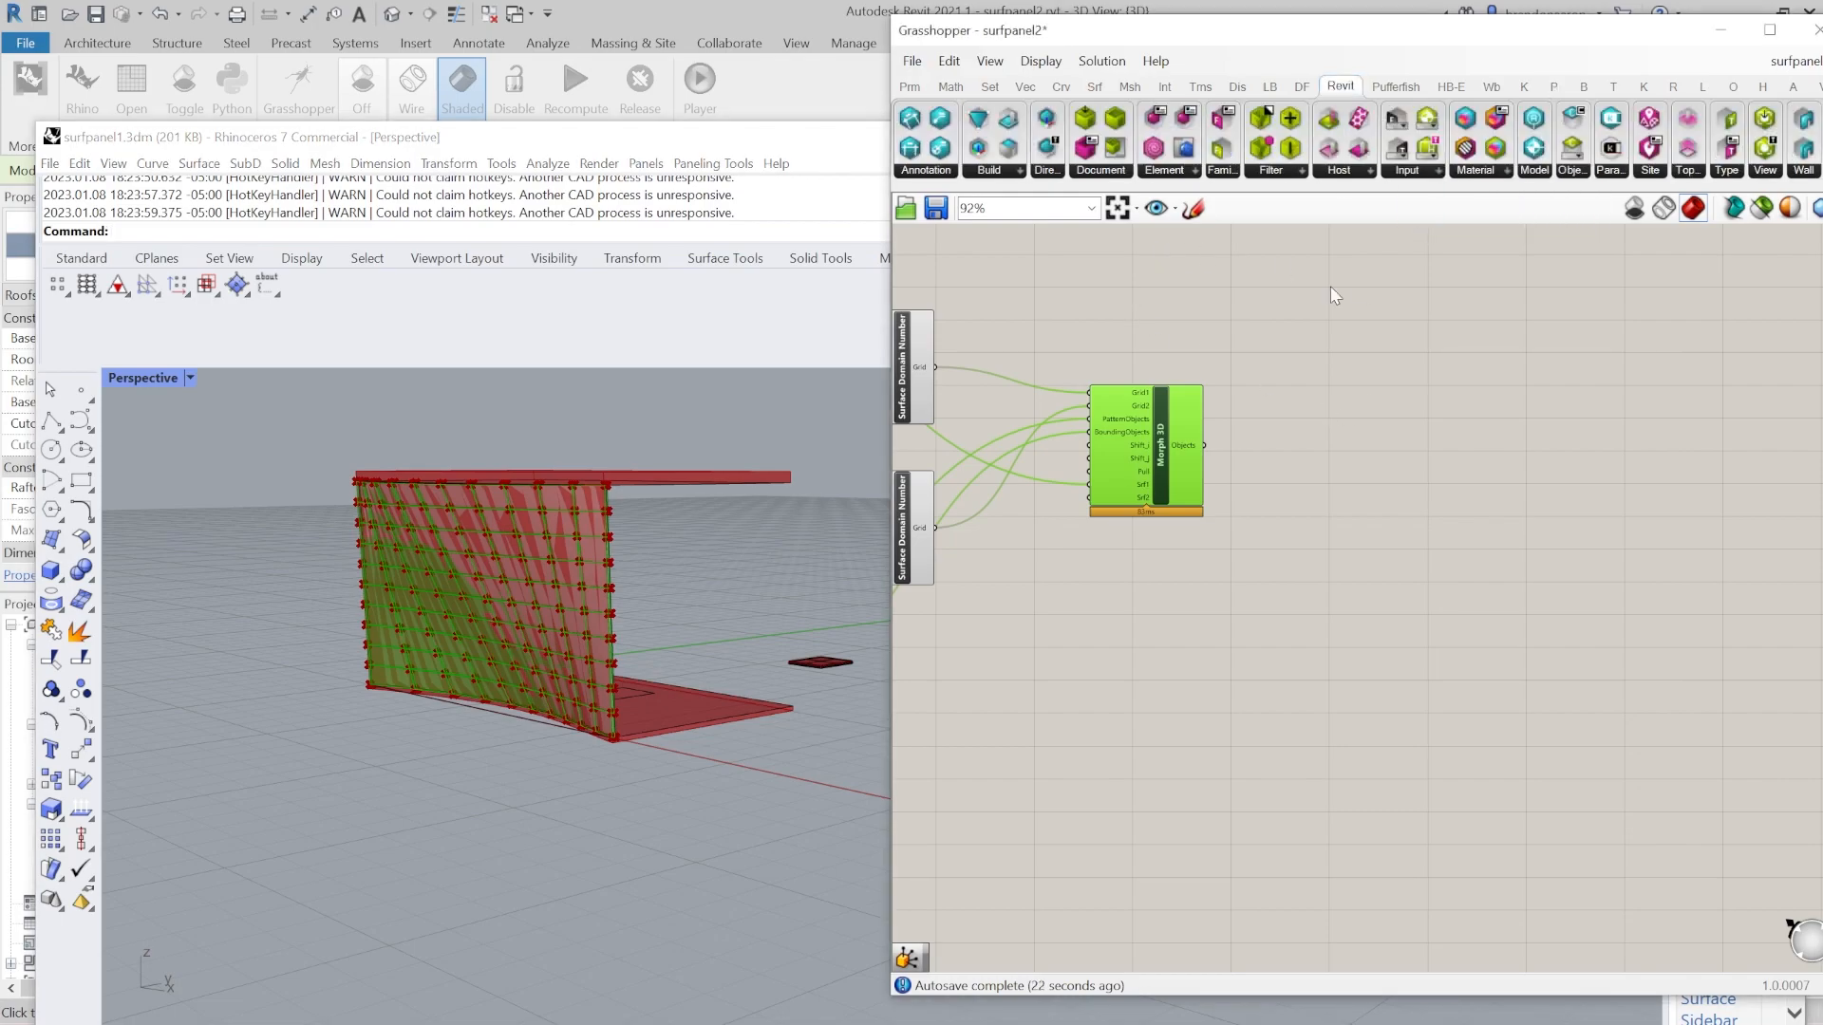
scroll(504, 547, up, 5)
scroll(583, 553, down, 3)
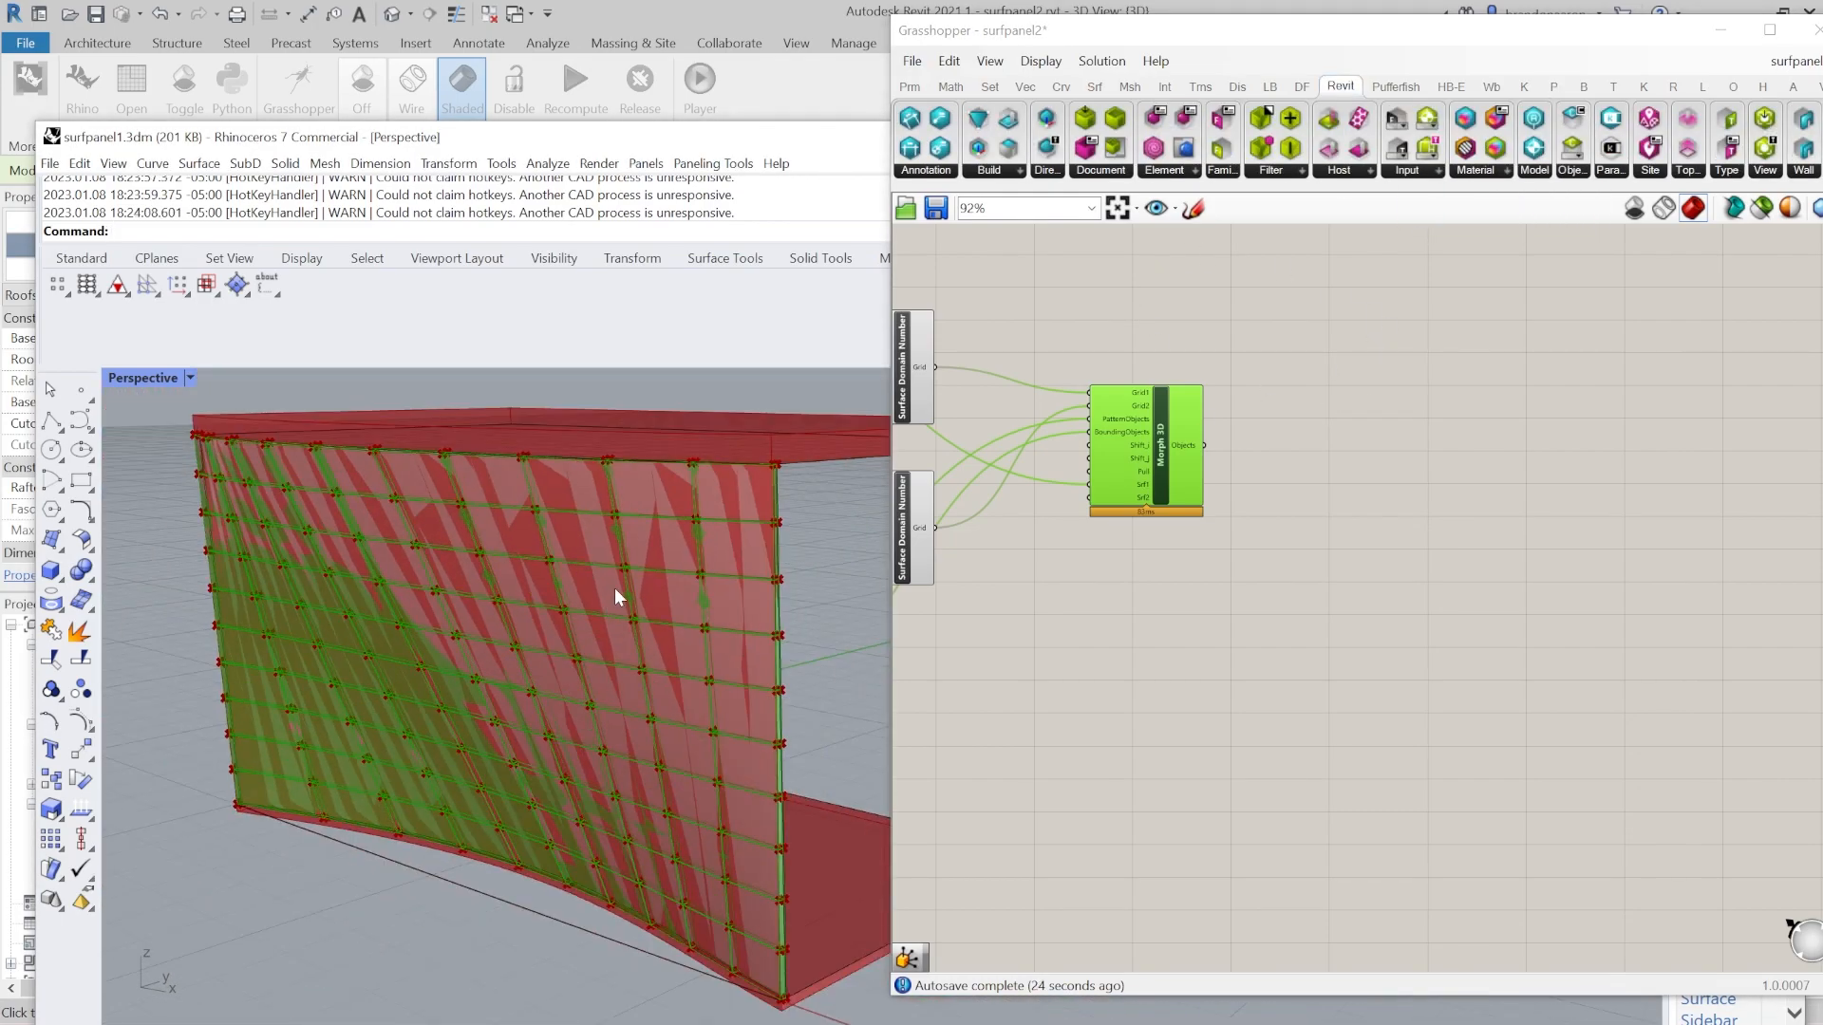
click(1044, 180)
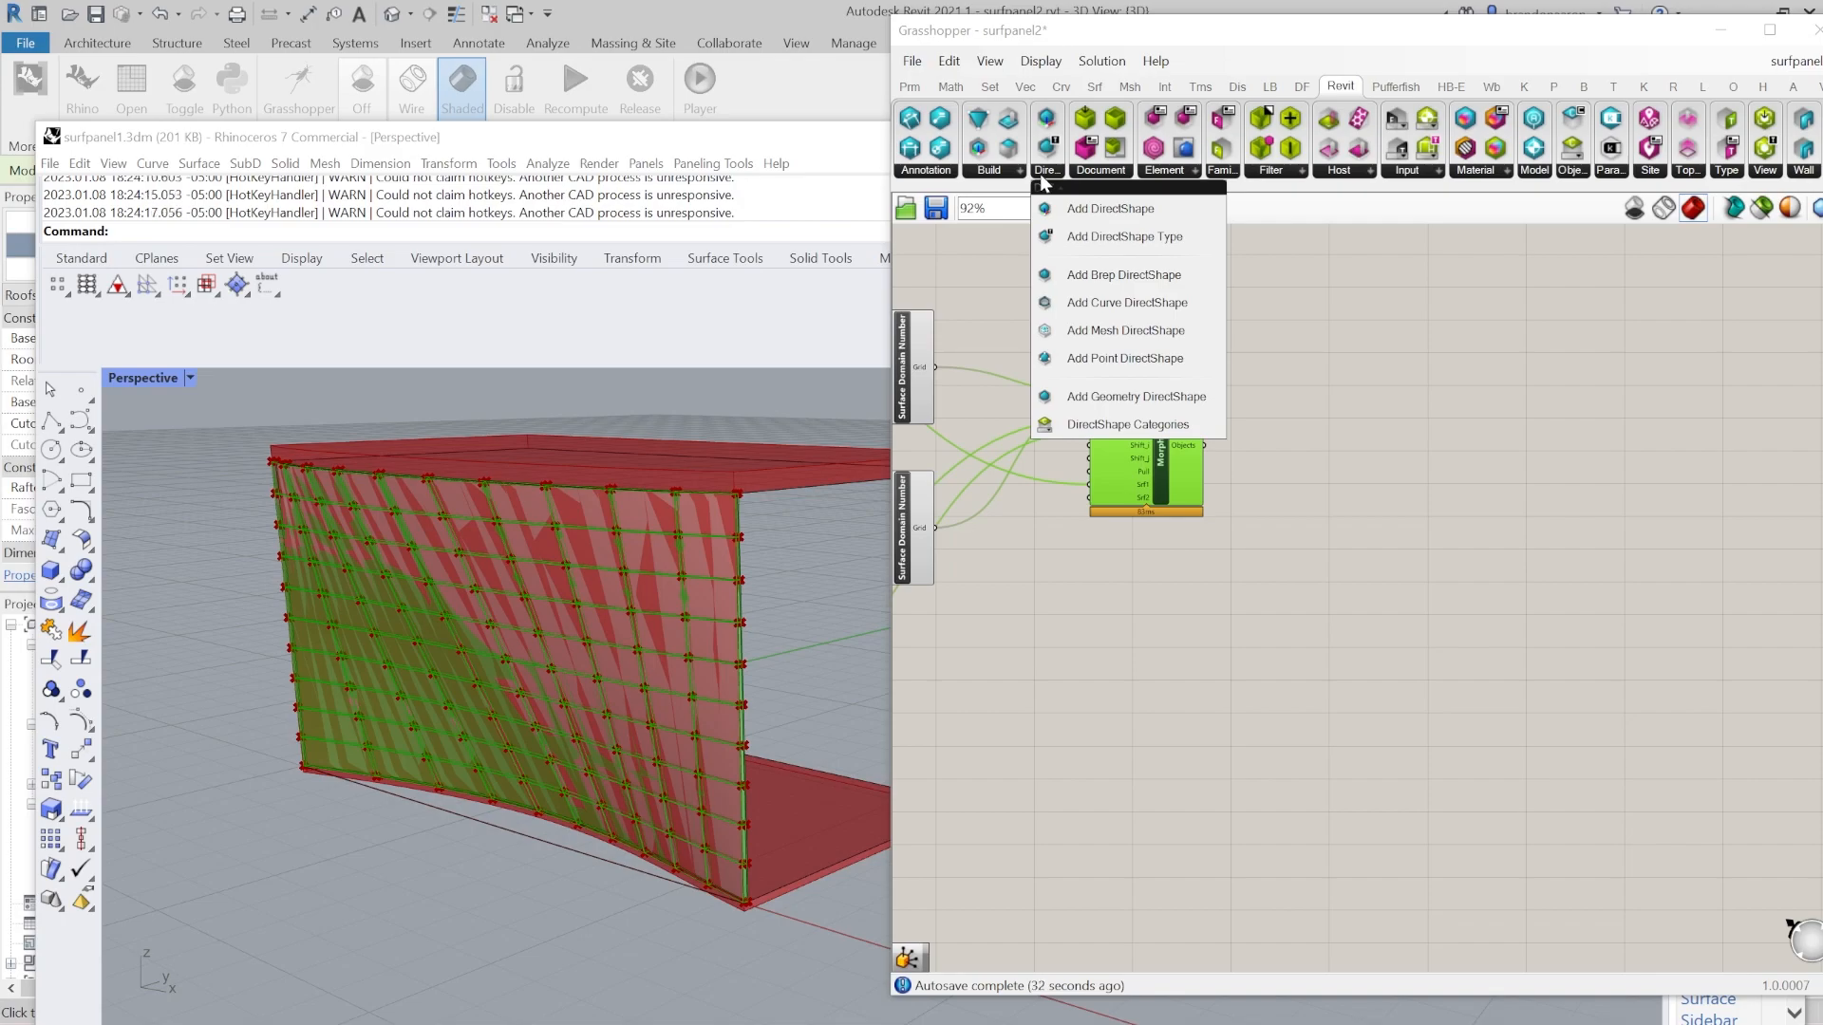
click(1127, 397)
click(1339, 432)
scroll(1353, 426, up, 4)
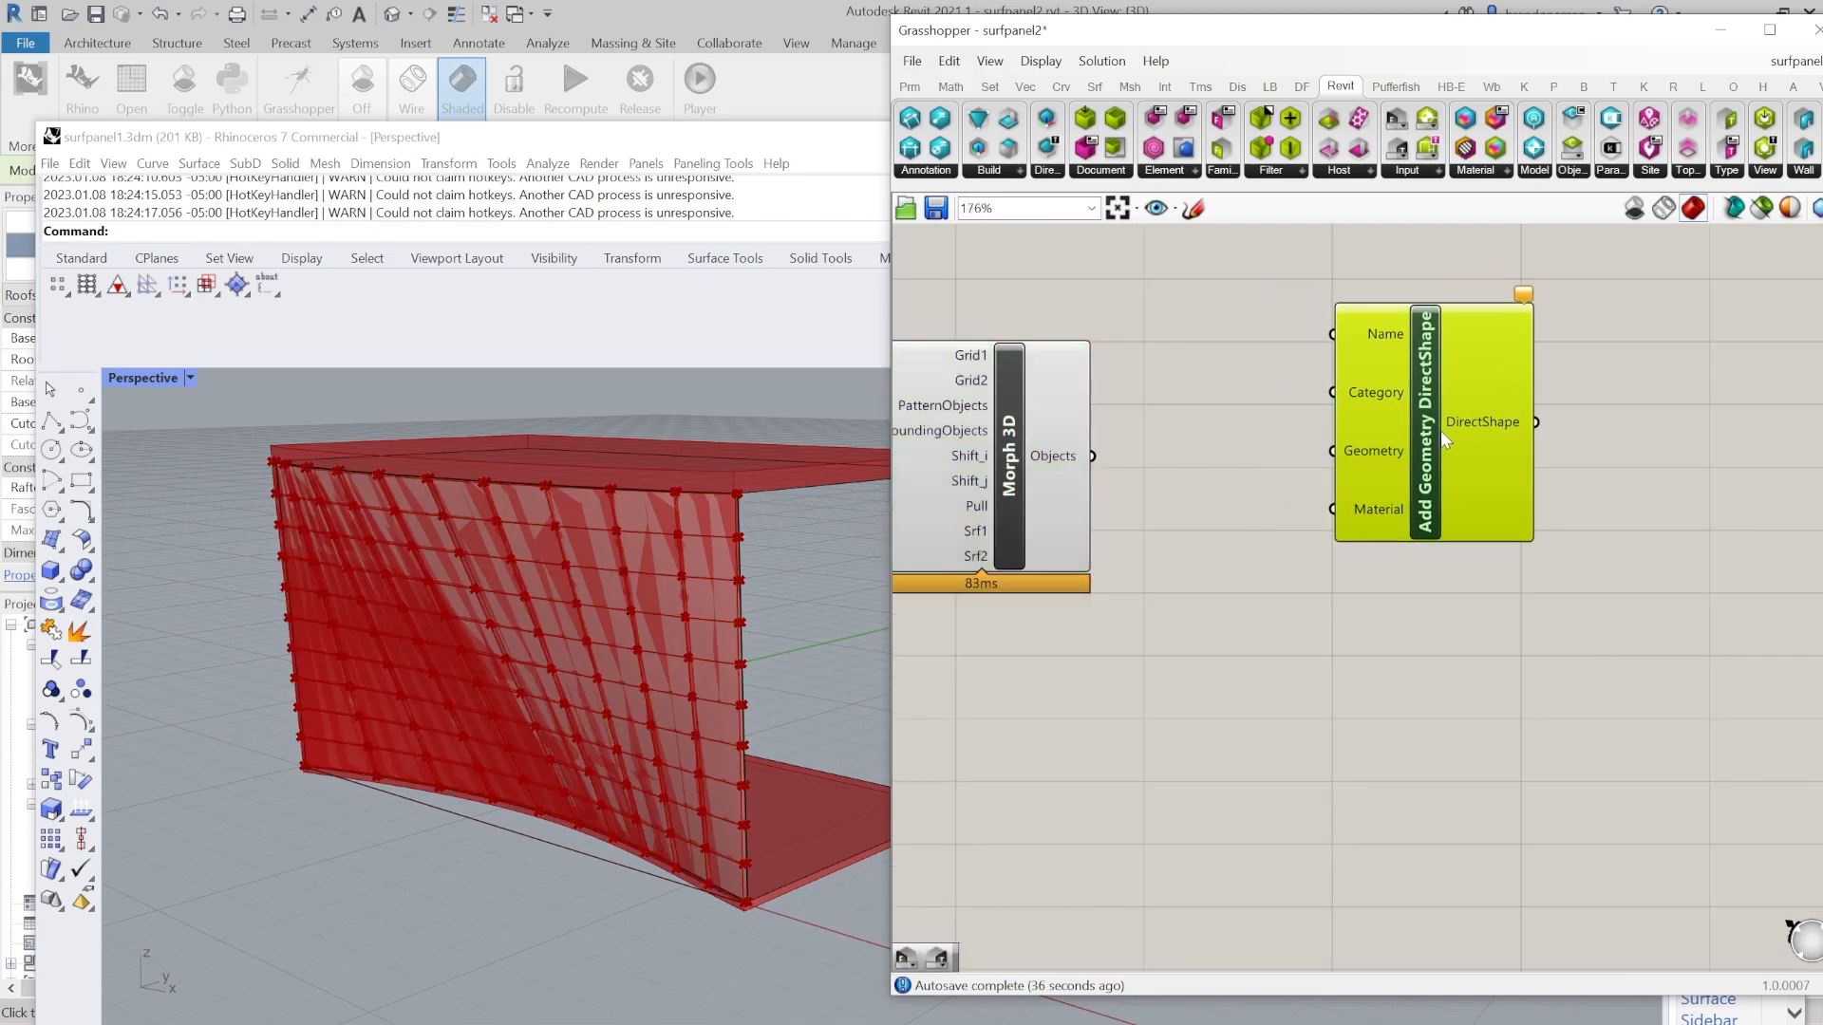
Place an Add Brep DirectShape component above Add Geometry DirectShape.
click(1054, 178)
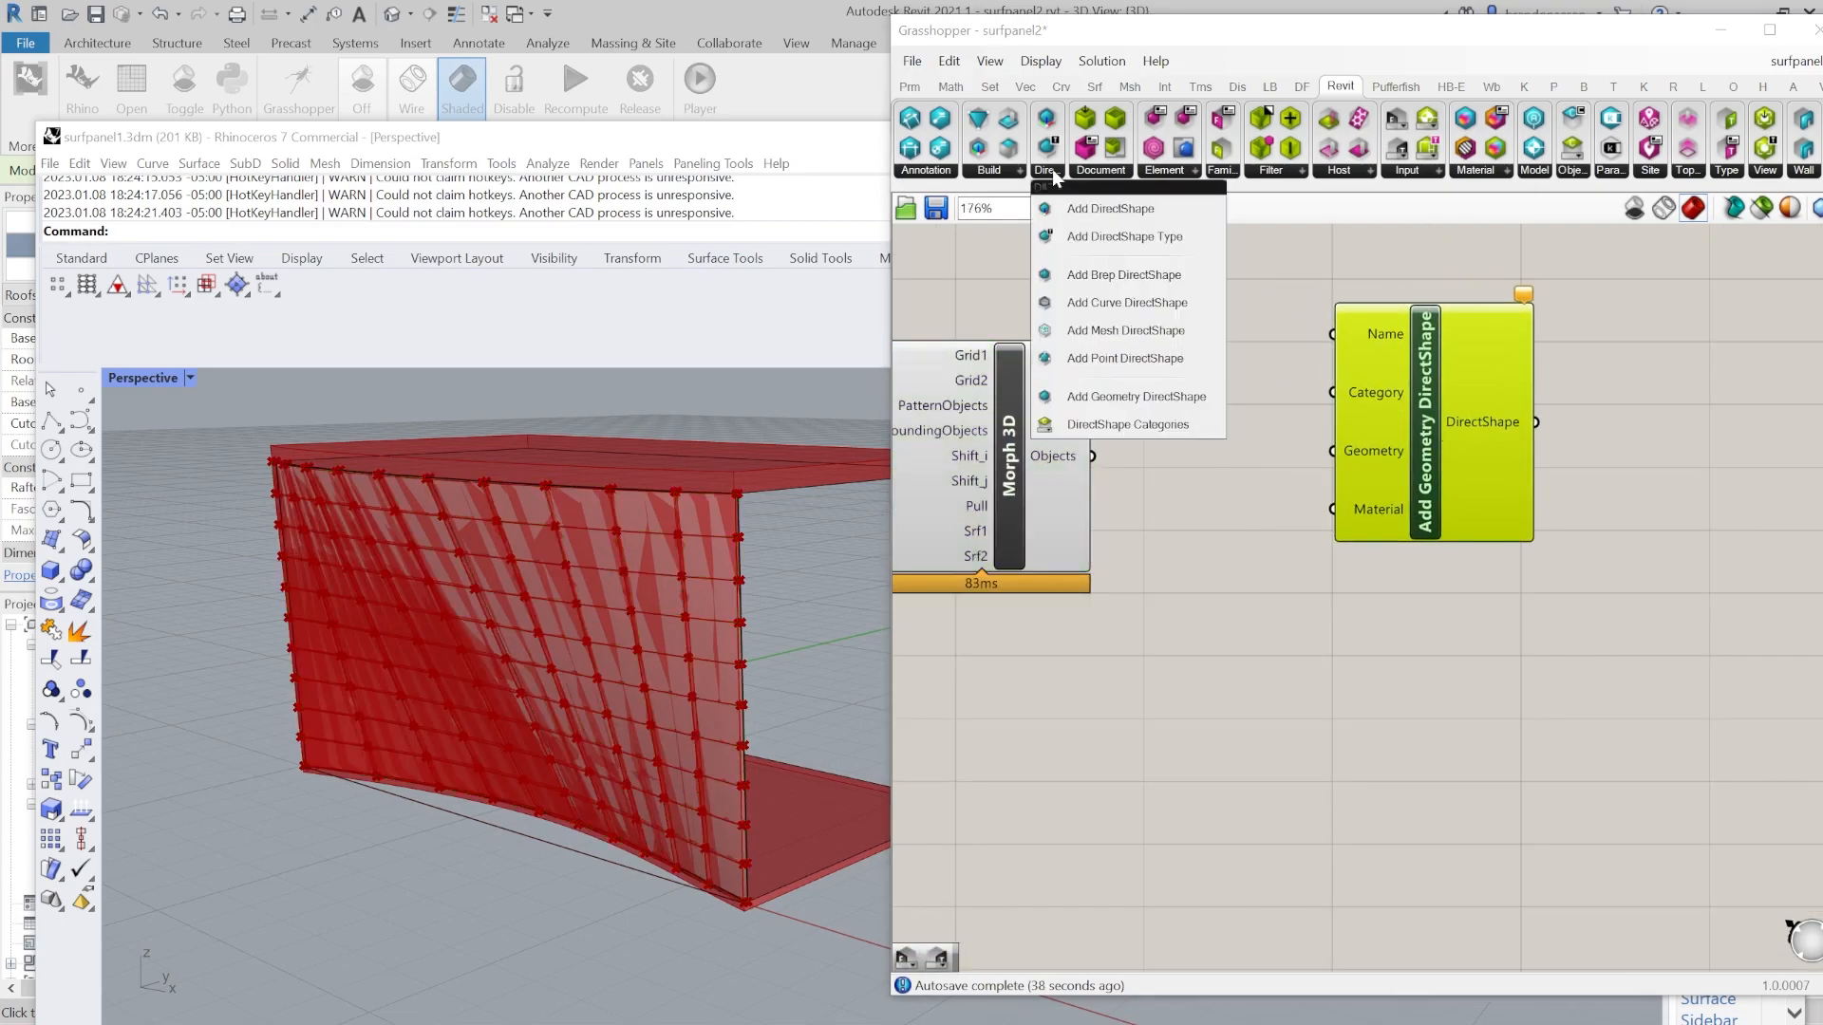
click(1125, 237)
scroll(1342, 435, down, 4)
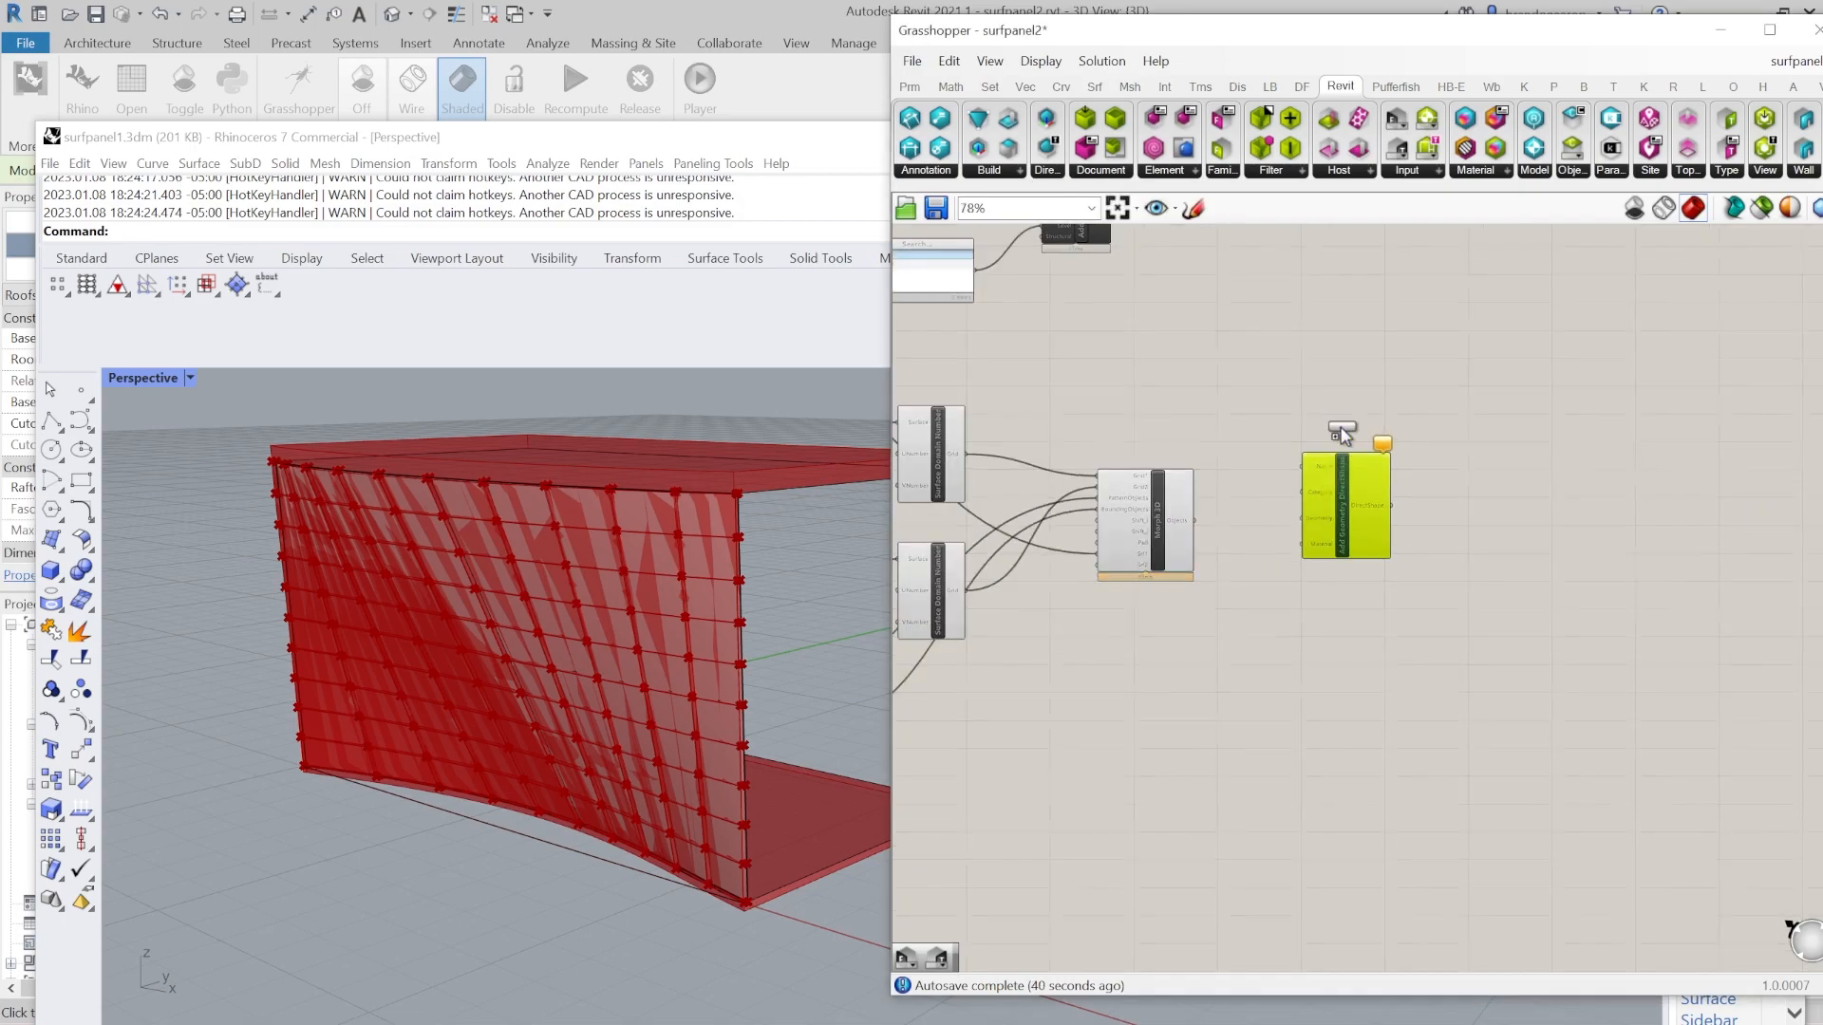
click(1339, 415)
scroll(1318, 452, up, 4)
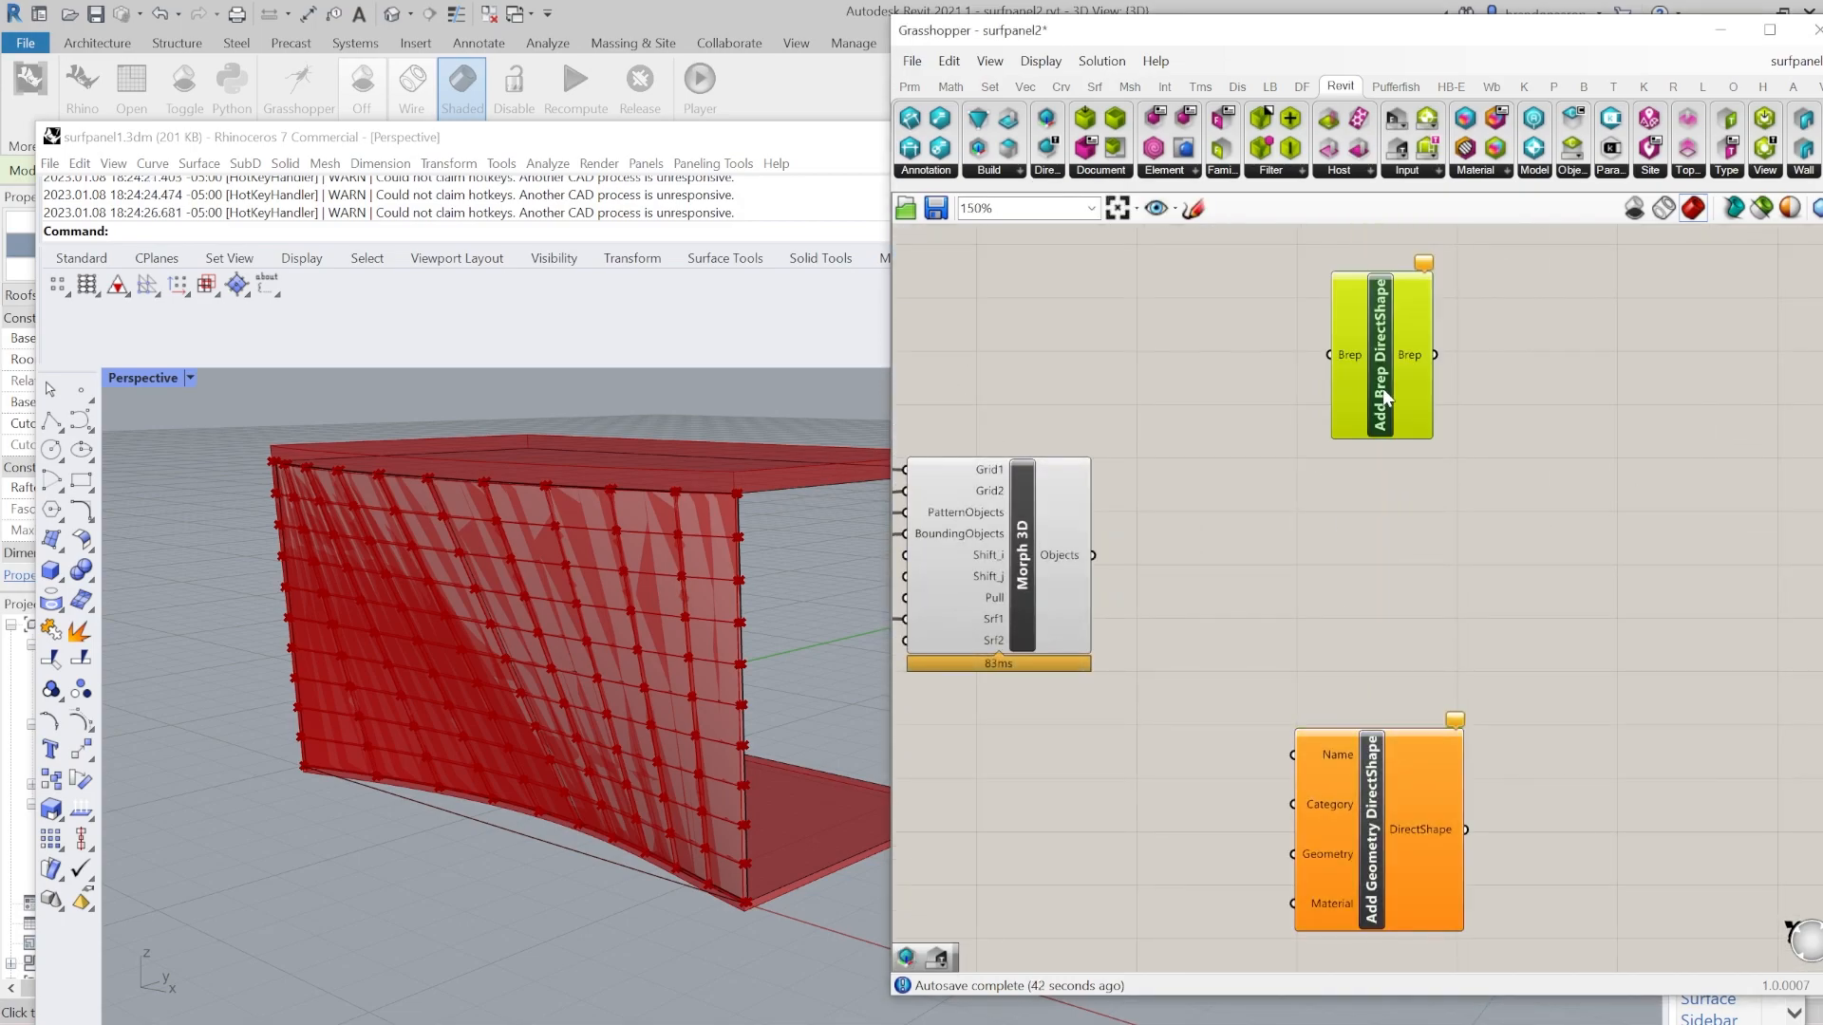
Move Add Geometry DirectShape farther from Morph 3D to leave room for its input components.
right_drag(1210, 606, 1250, 493)
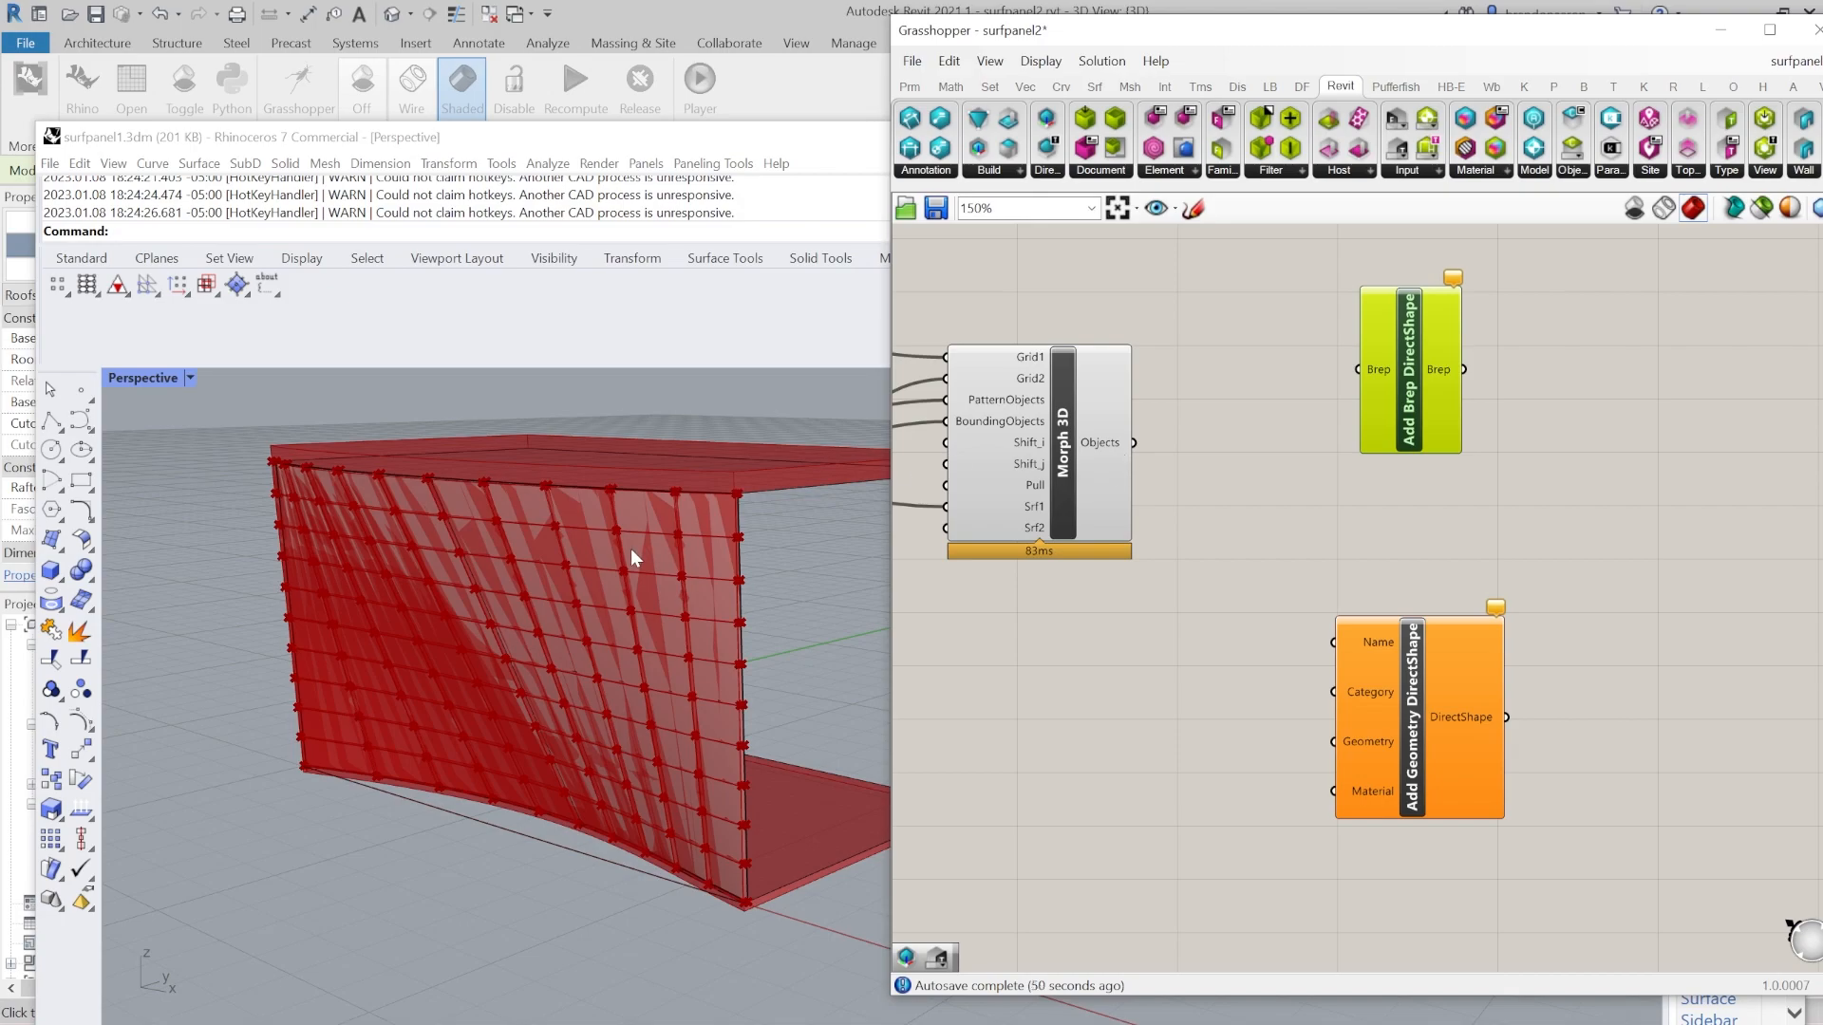
mouse_move(1105, 454)
drag(1396, 375, 1393, 375)
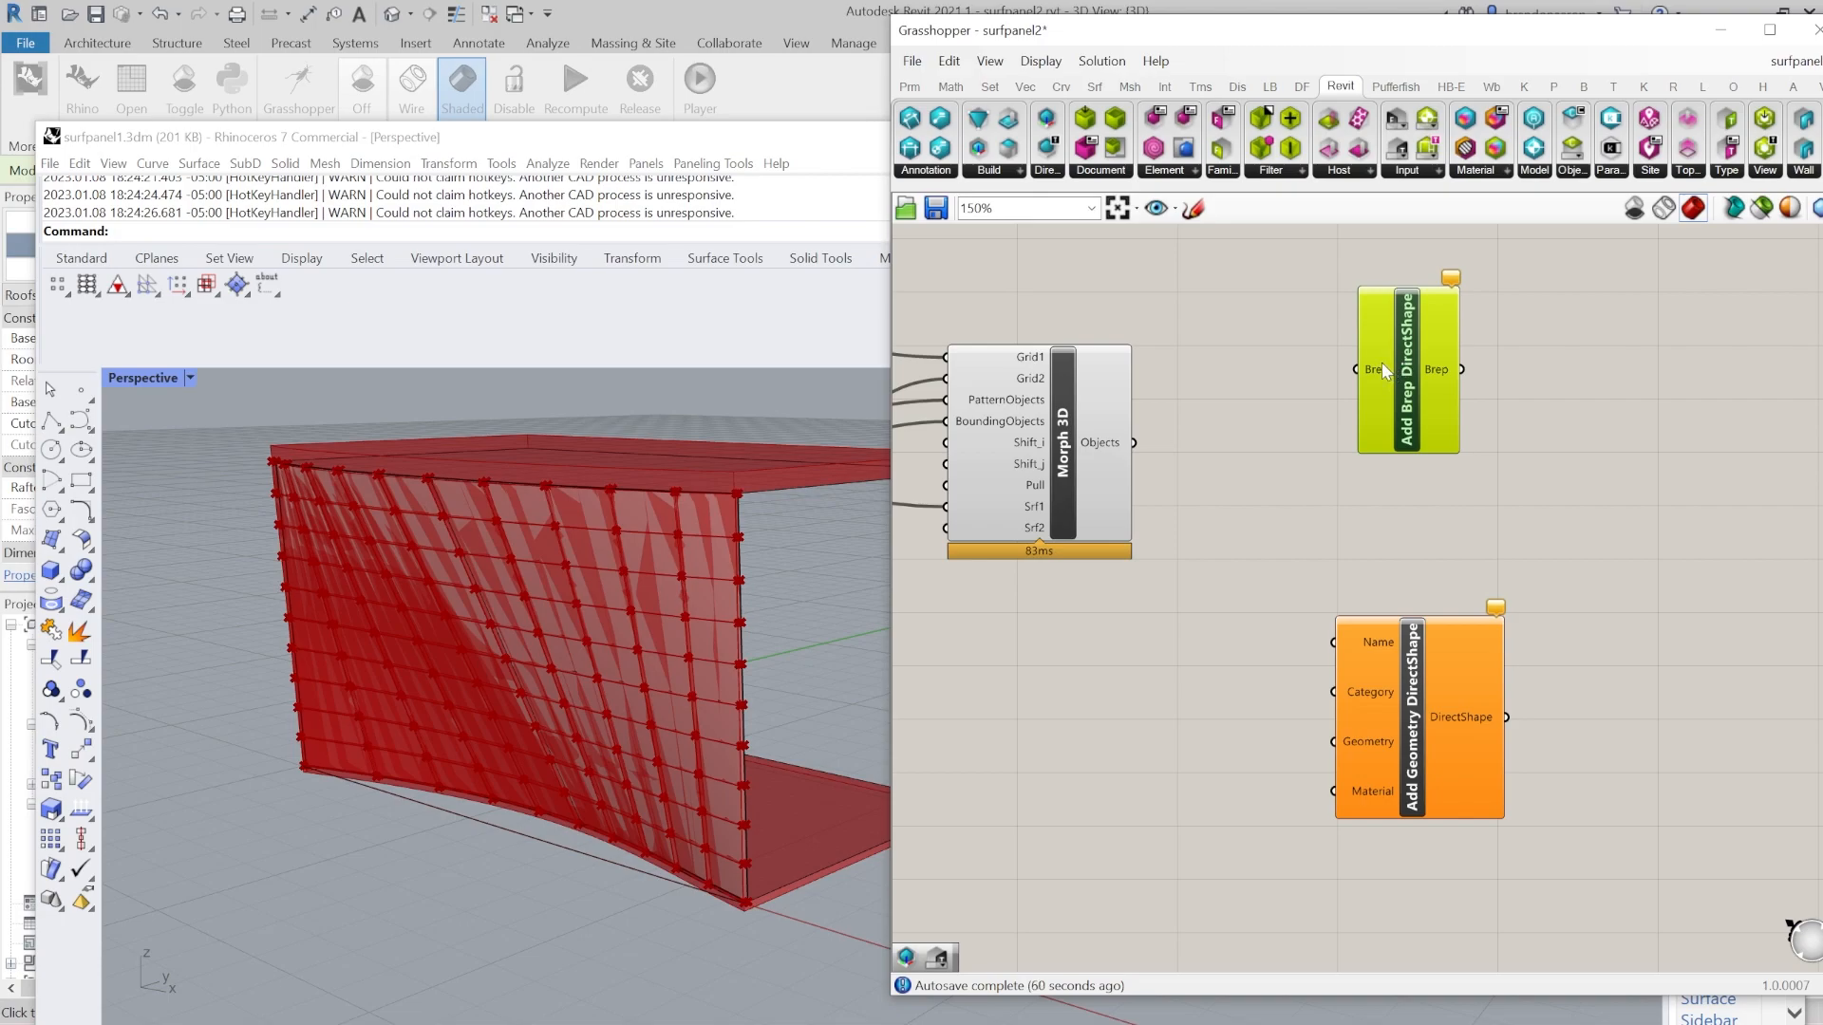
drag(1405, 674, 1589, 633)
right_drag(1544, 691, 1396, 540)
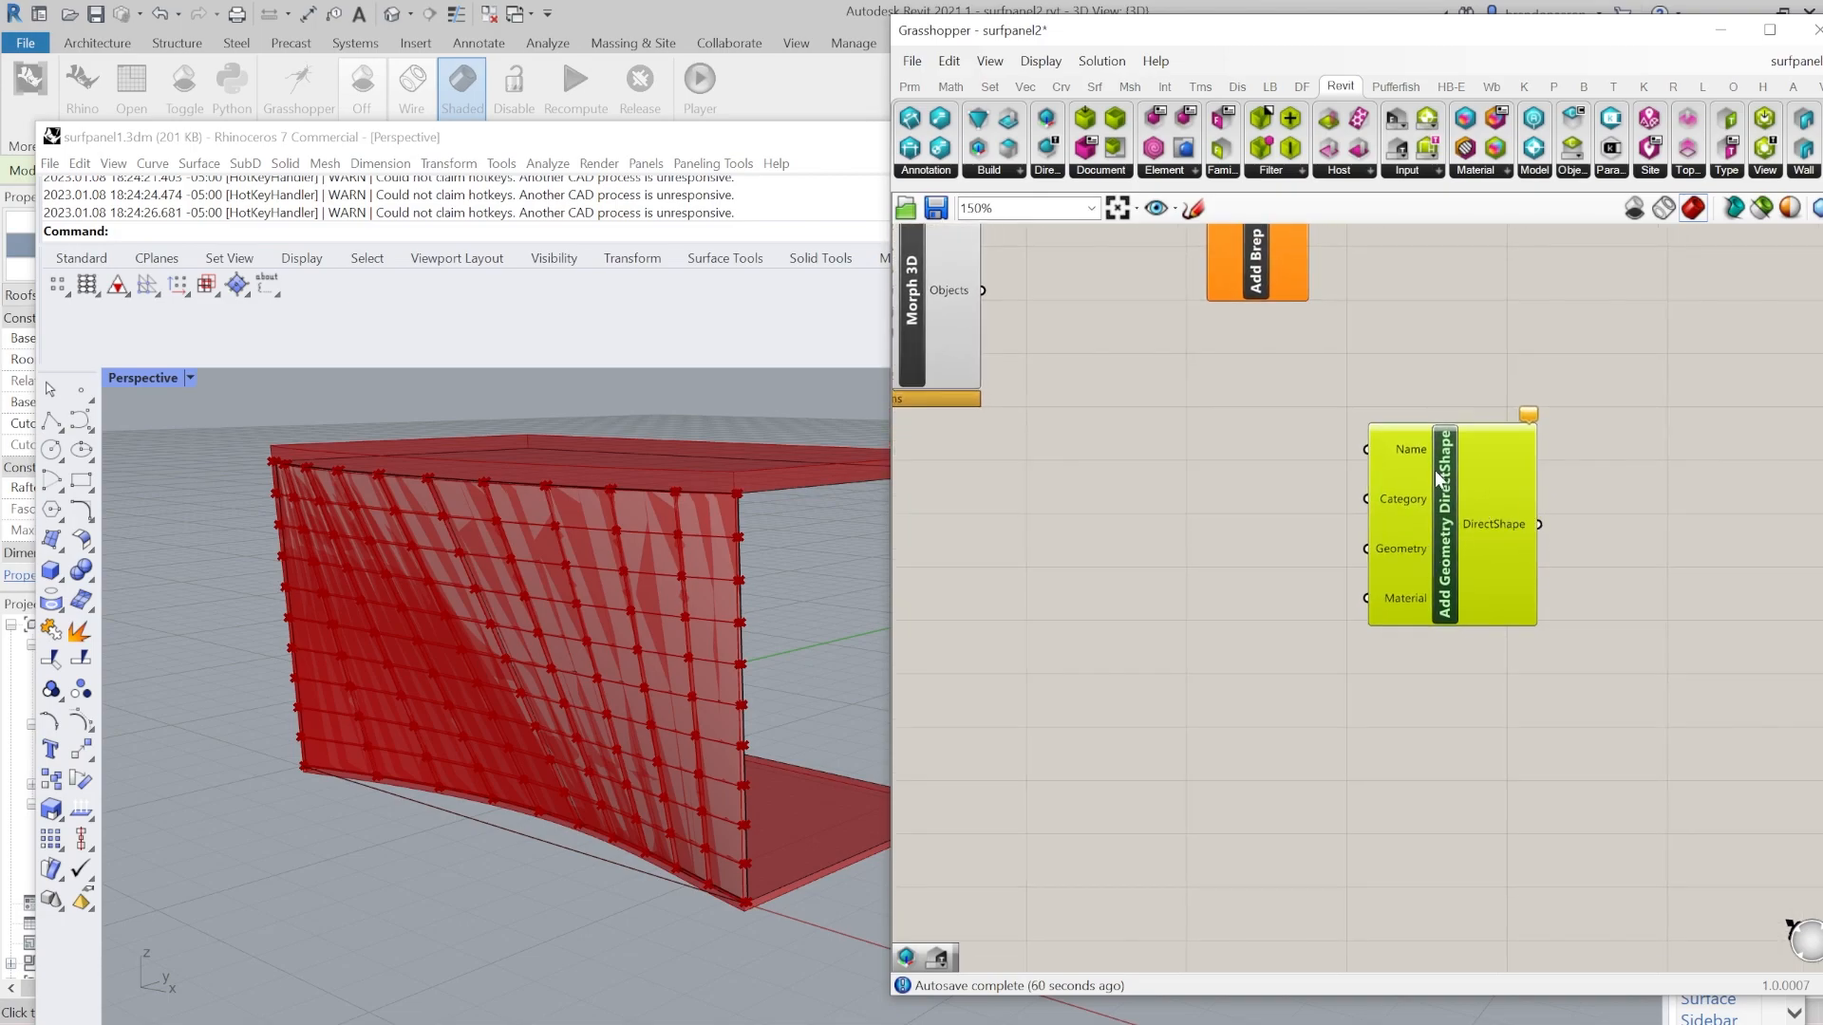
scroll(1441, 479, up, 2)
scroll(1510, 560, down, 2)
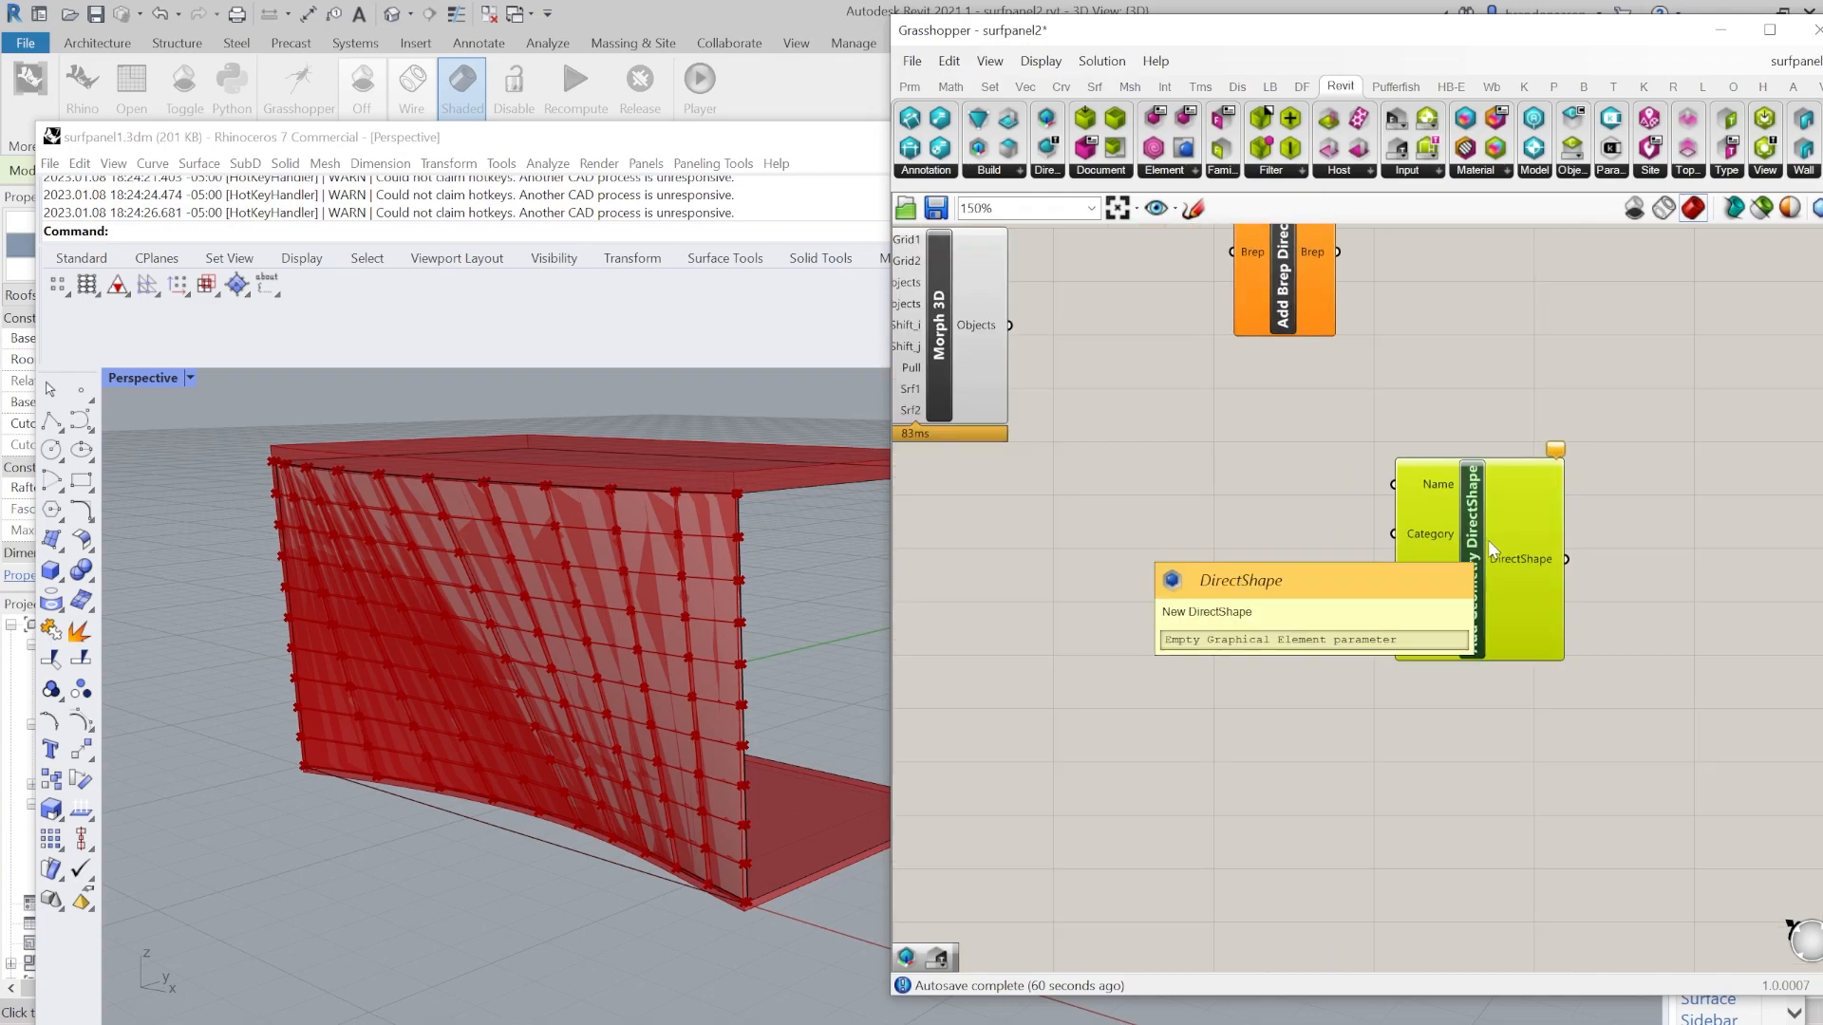
Create a panel containing surf1 and connect it to the Name input of Add Geometry DirectShape.
double_click(1216, 503)
text(//surfw)
key(BackSpace)
text(1)
key(Return)
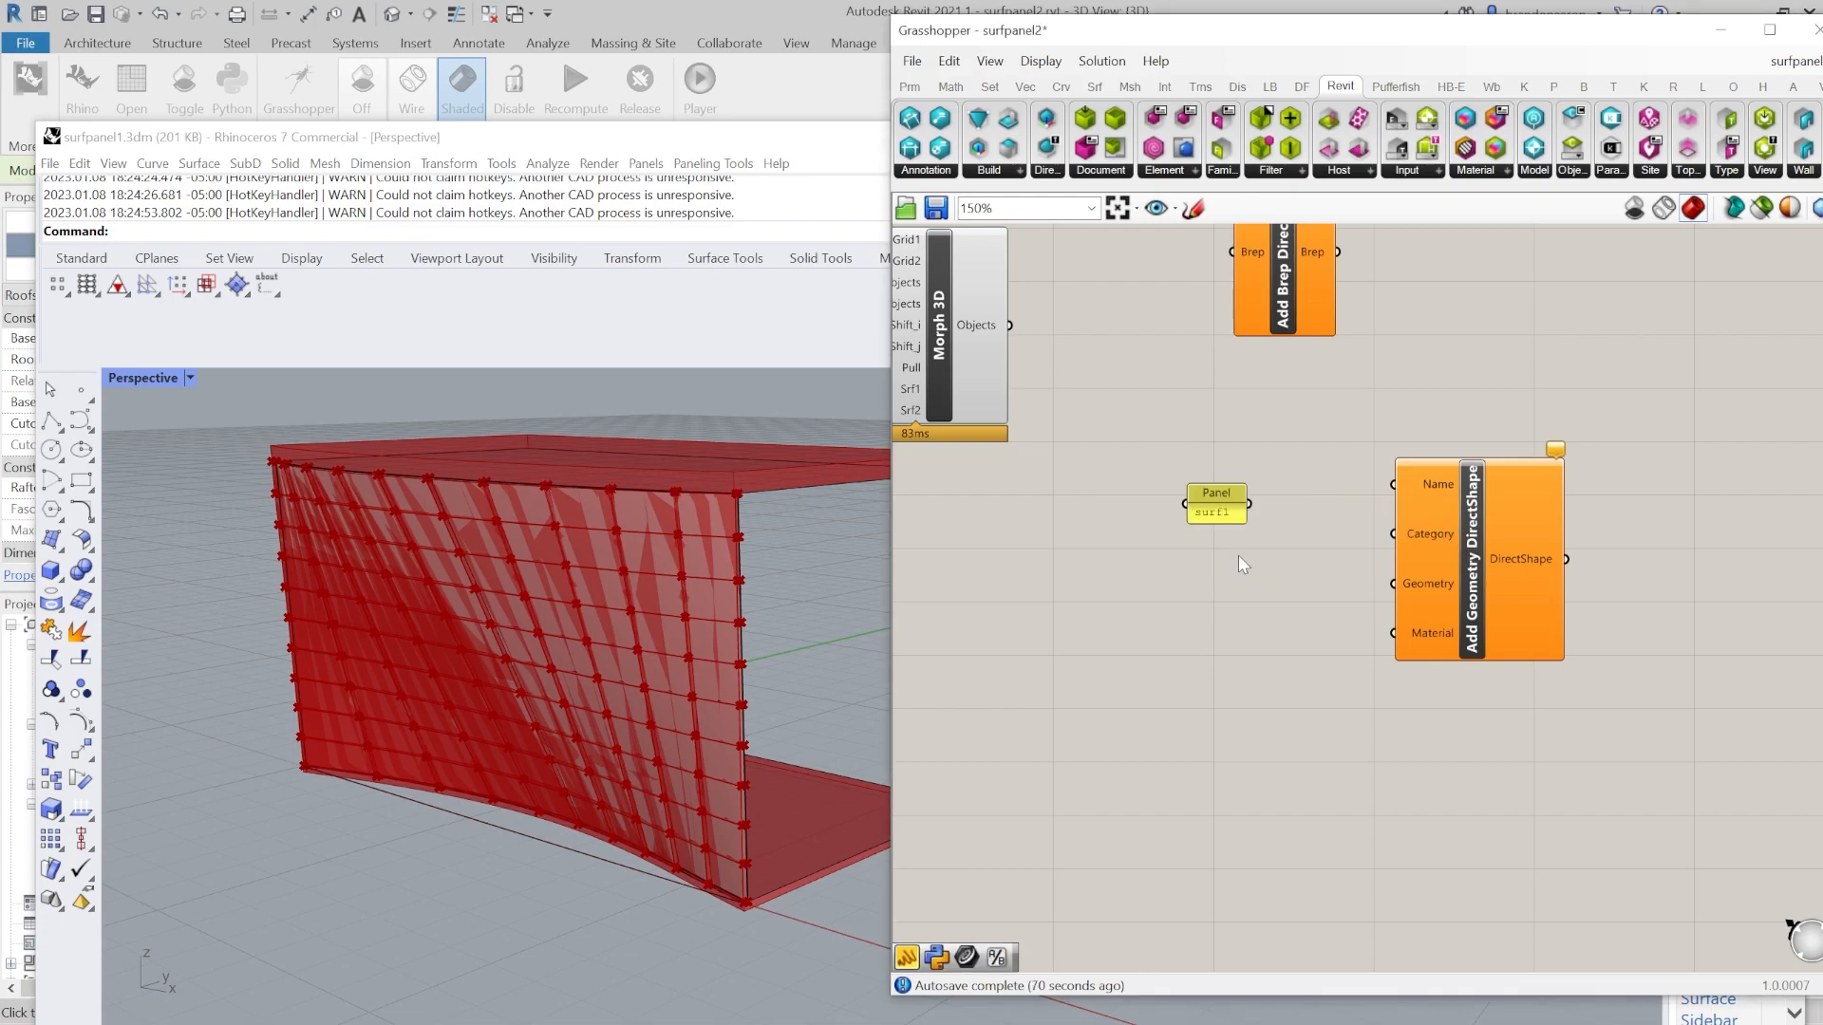
scroll(1238, 554, up, 2)
drag(1252, 493, 1450, 466)
scroll(1482, 469, down, 5)
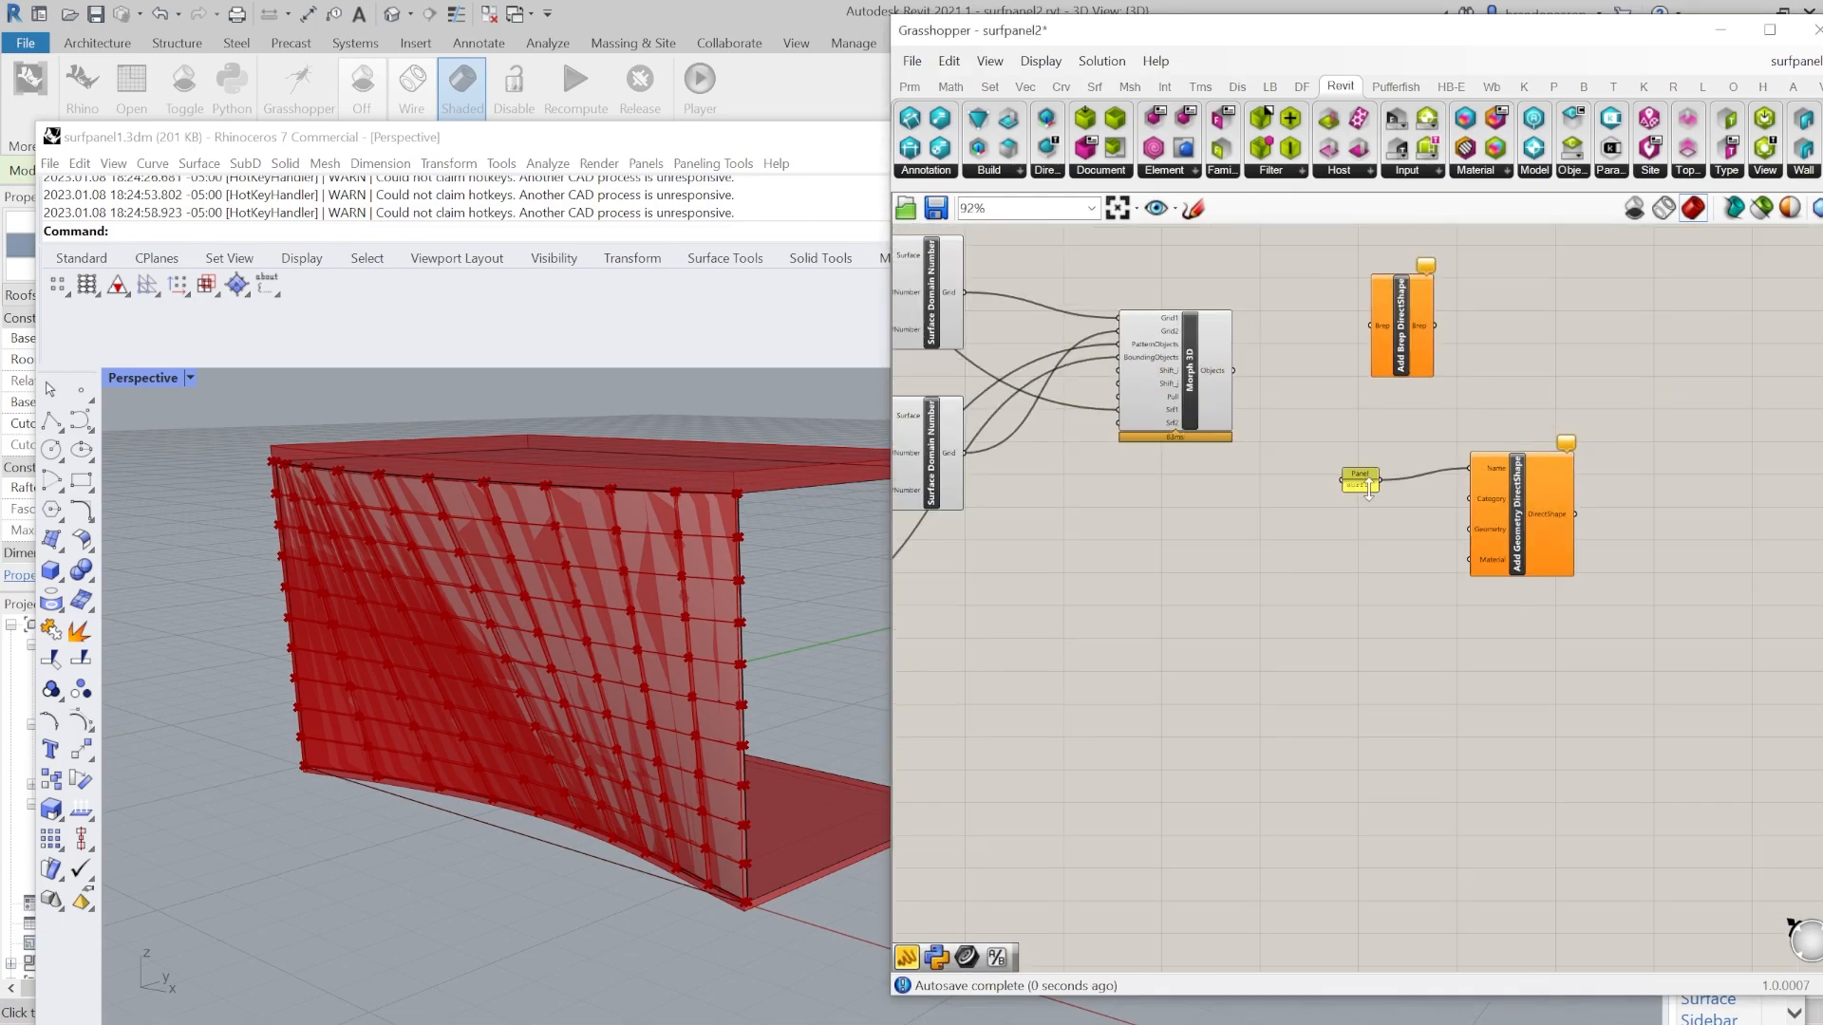
Search for picker components and add a Component Families Picker below the surf1 panel.
double_click(1246, 552)
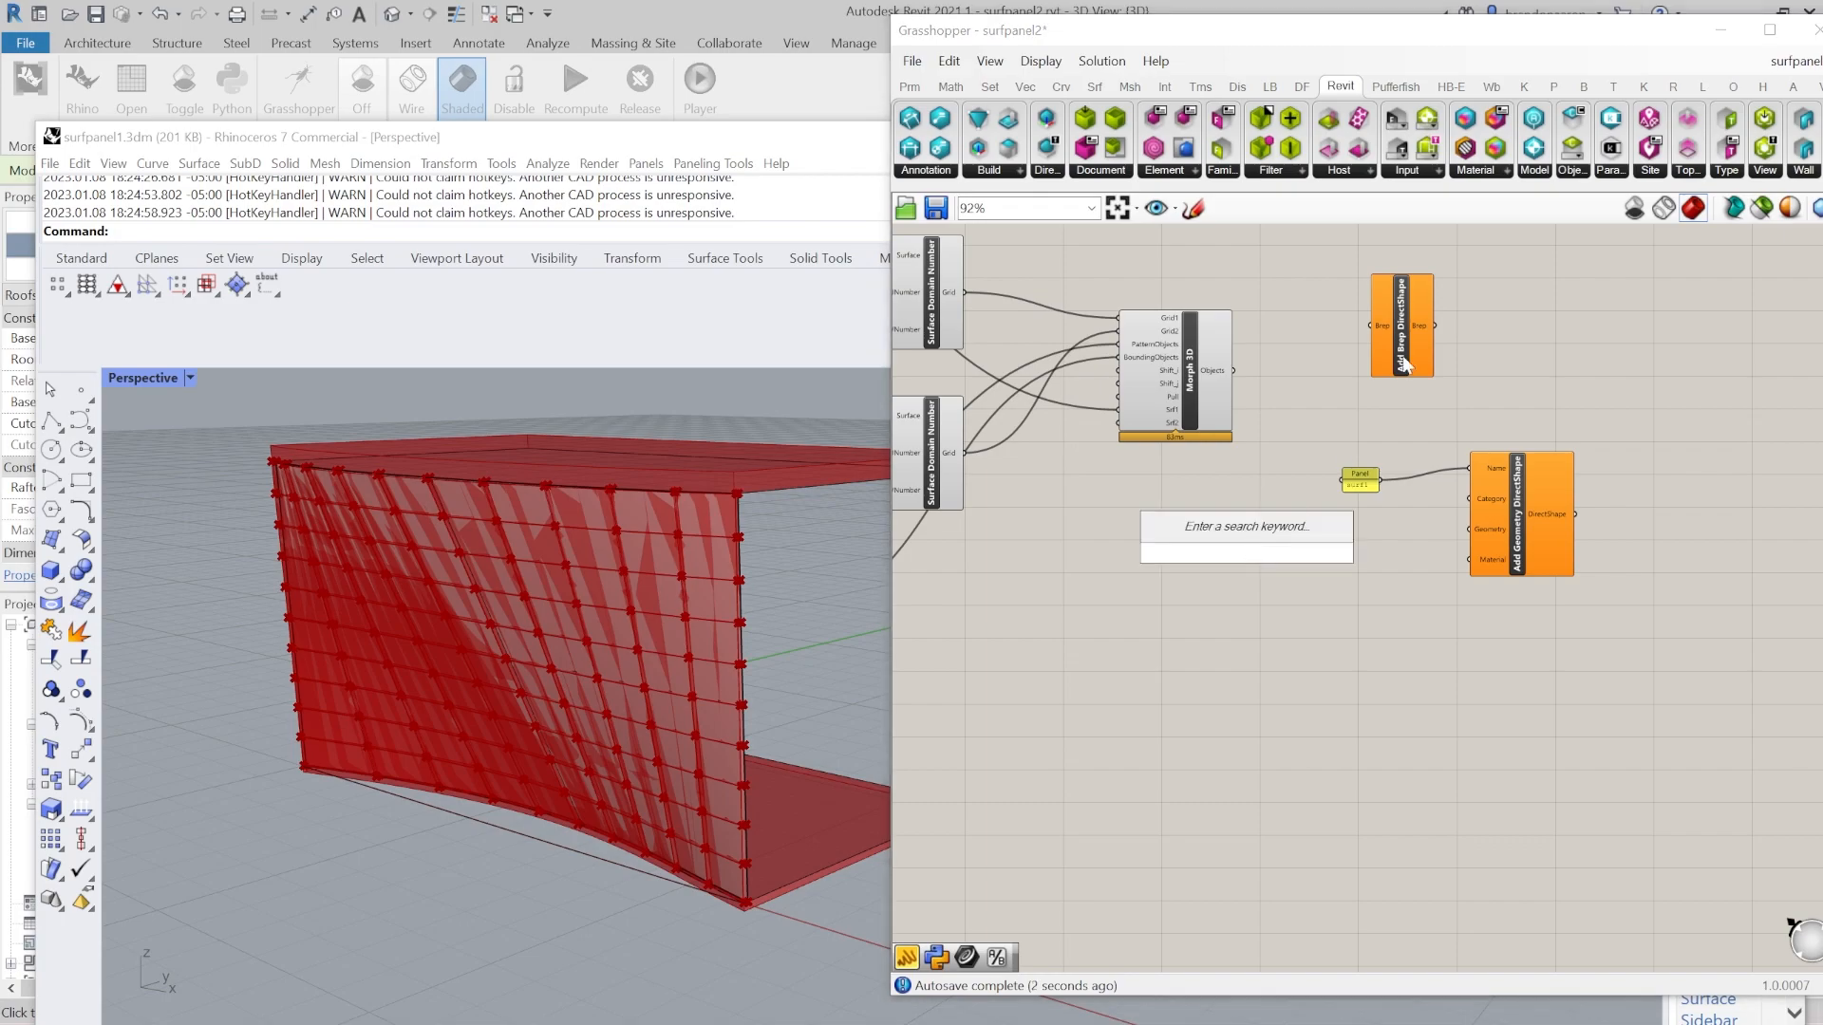
text(pick)
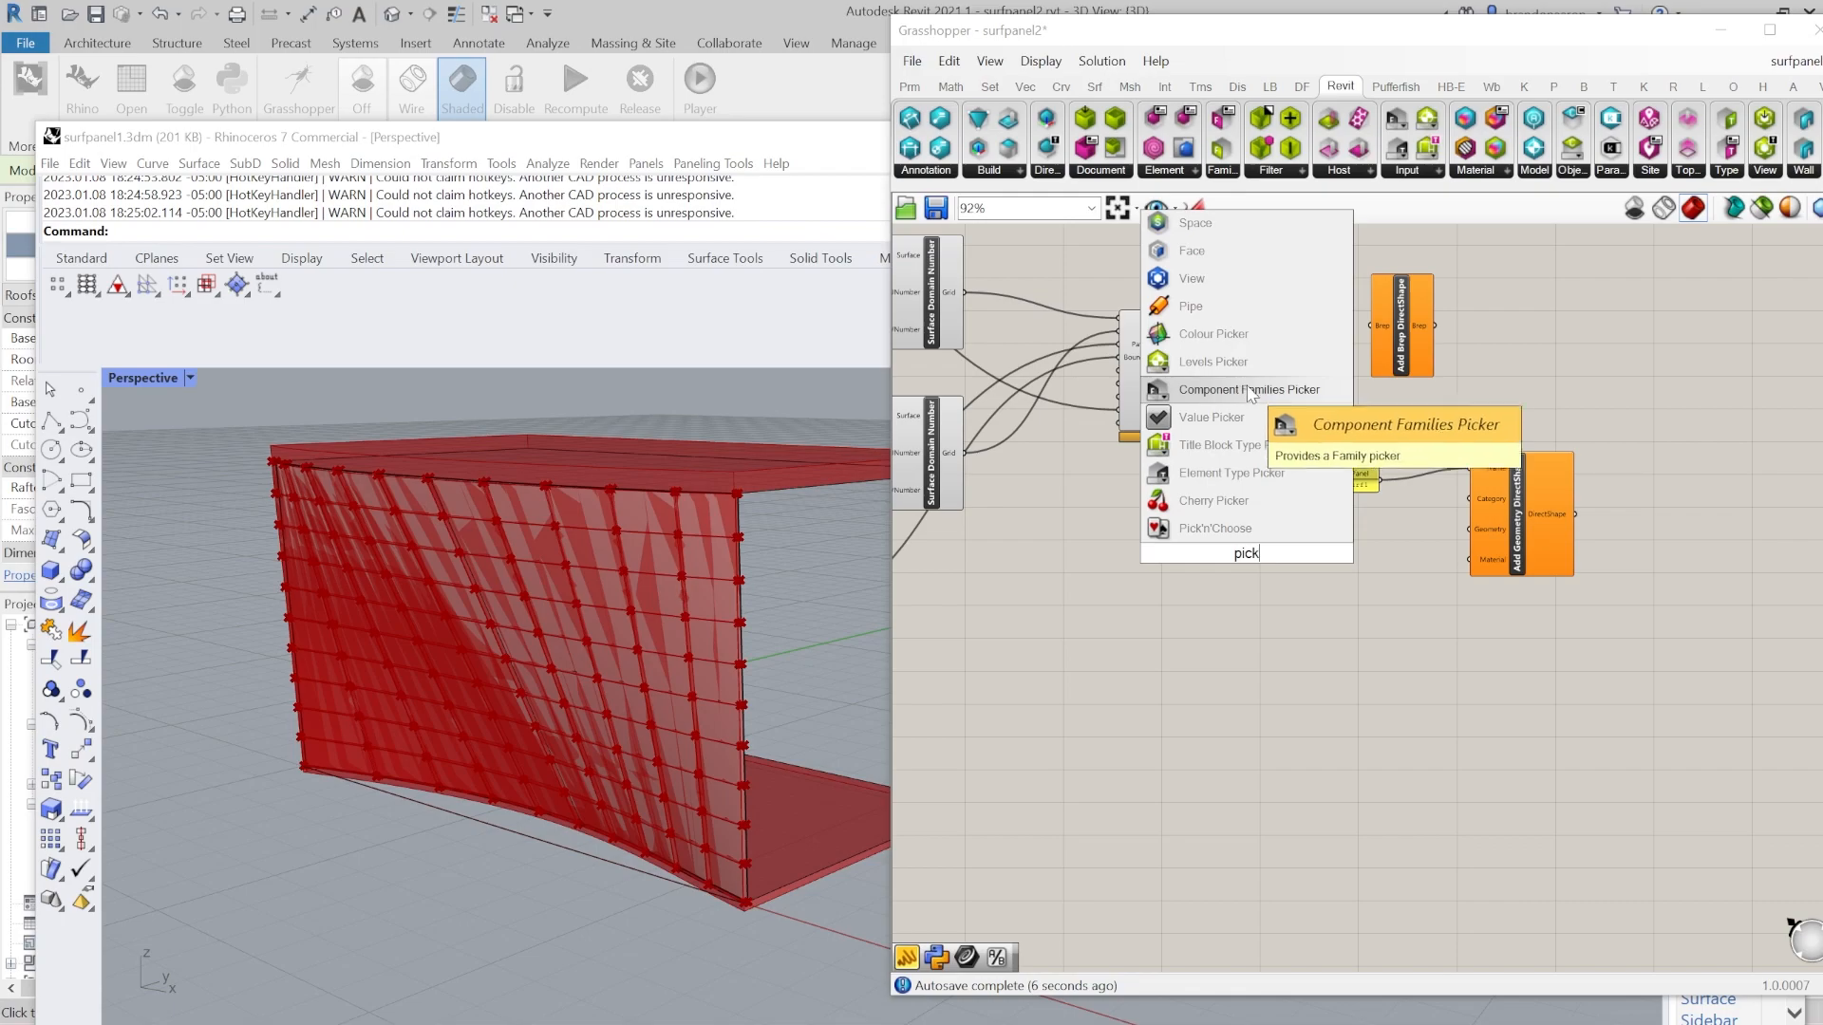
click(1293, 481)
scroll(1272, 530, up, 5)
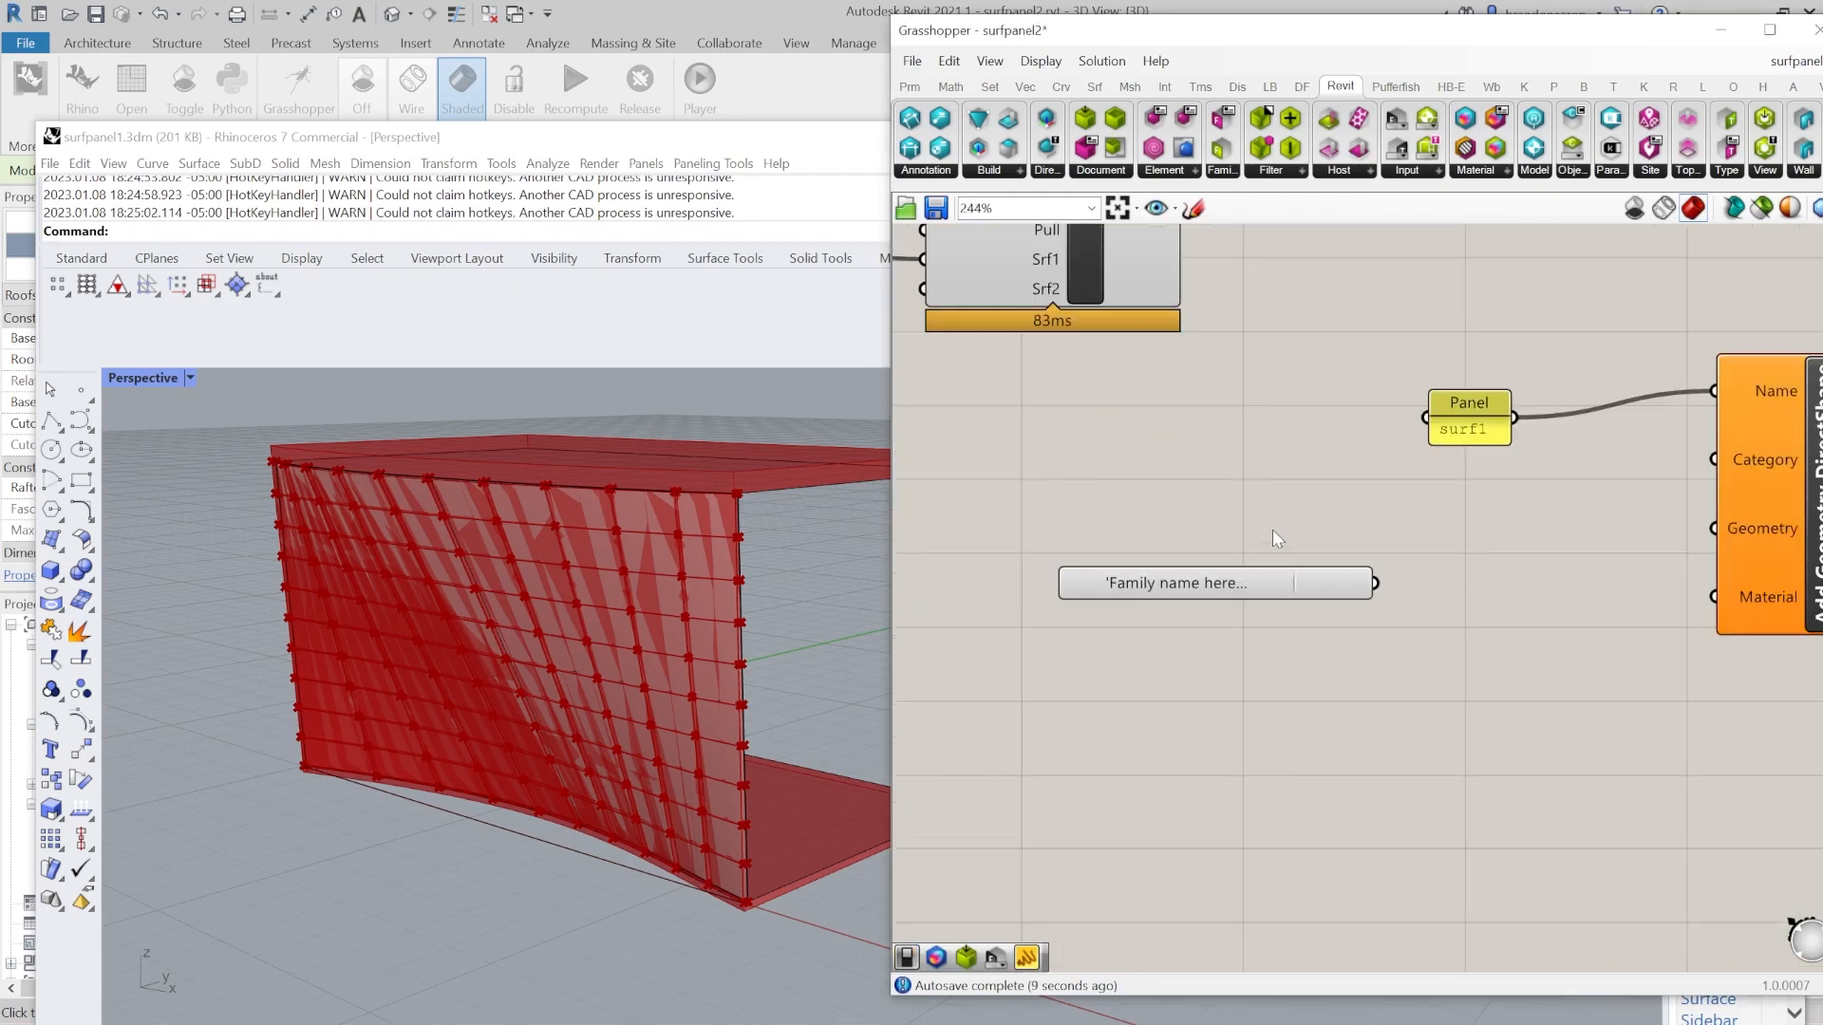
Set the component family picker's filter to "Generic Models" and move the picker farther below the surf1 panel.
right_click(1167, 596)
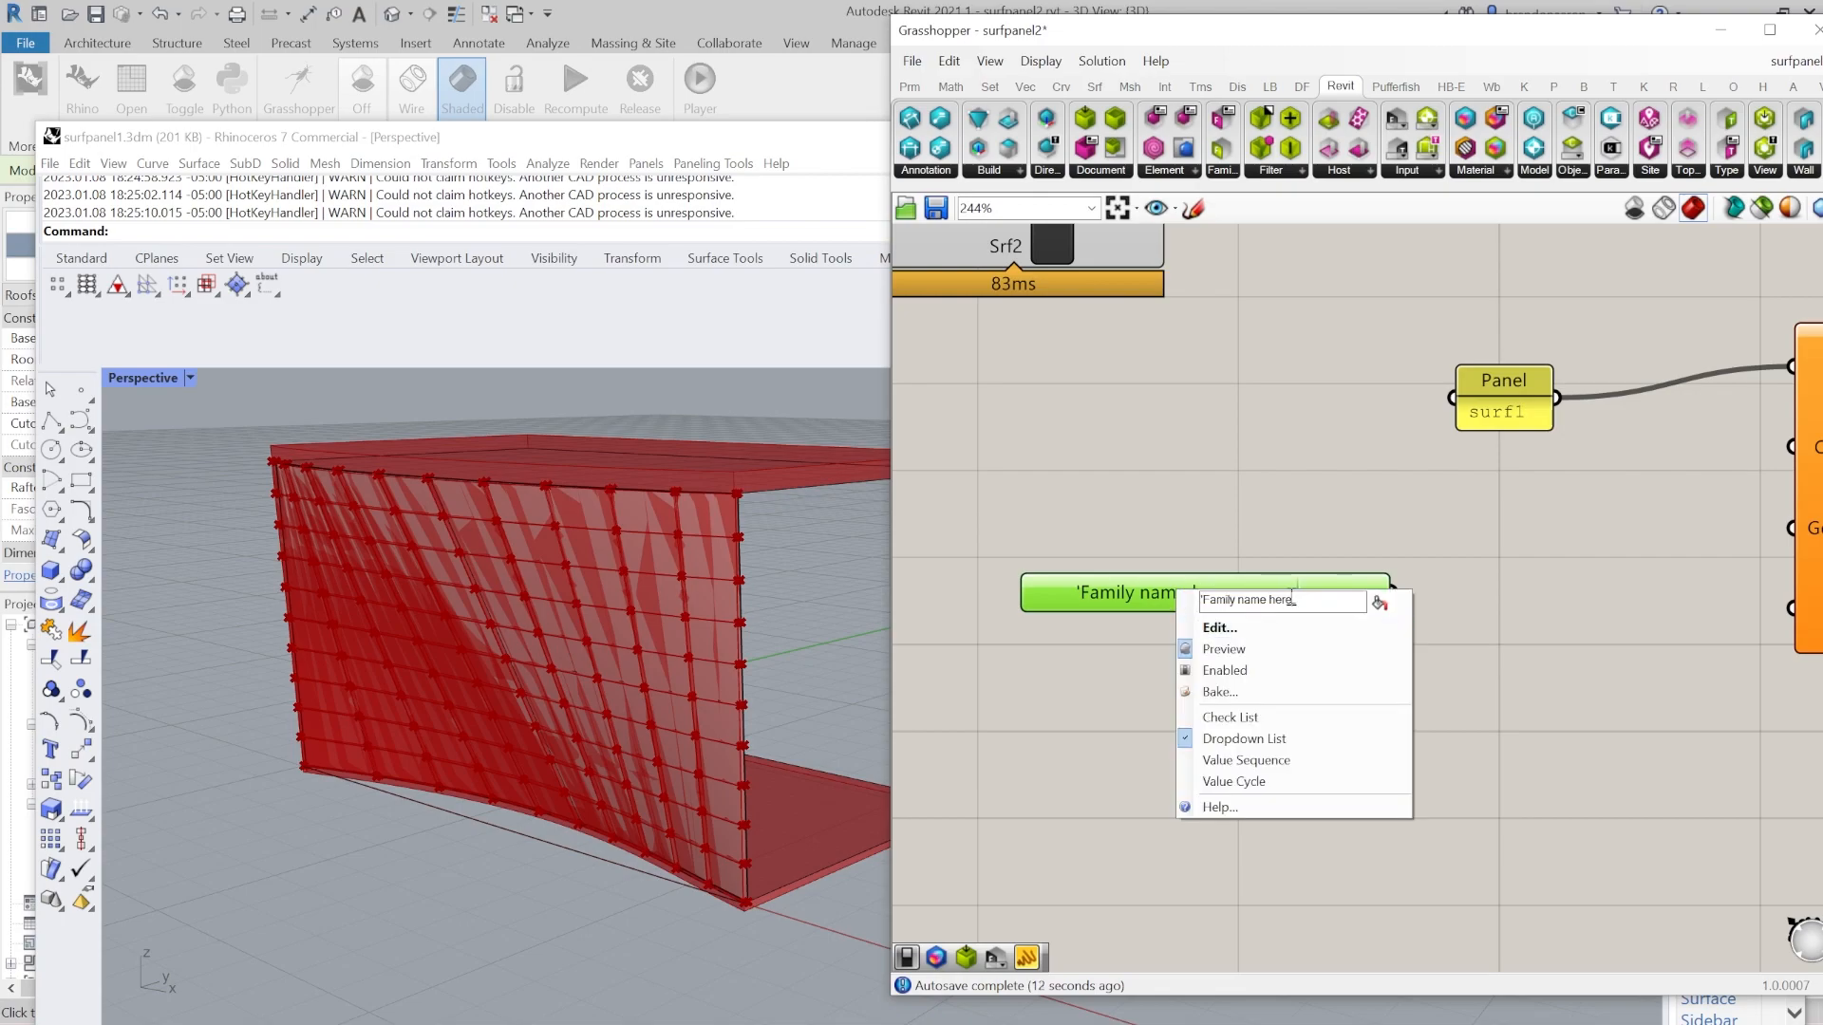
text("Gener)
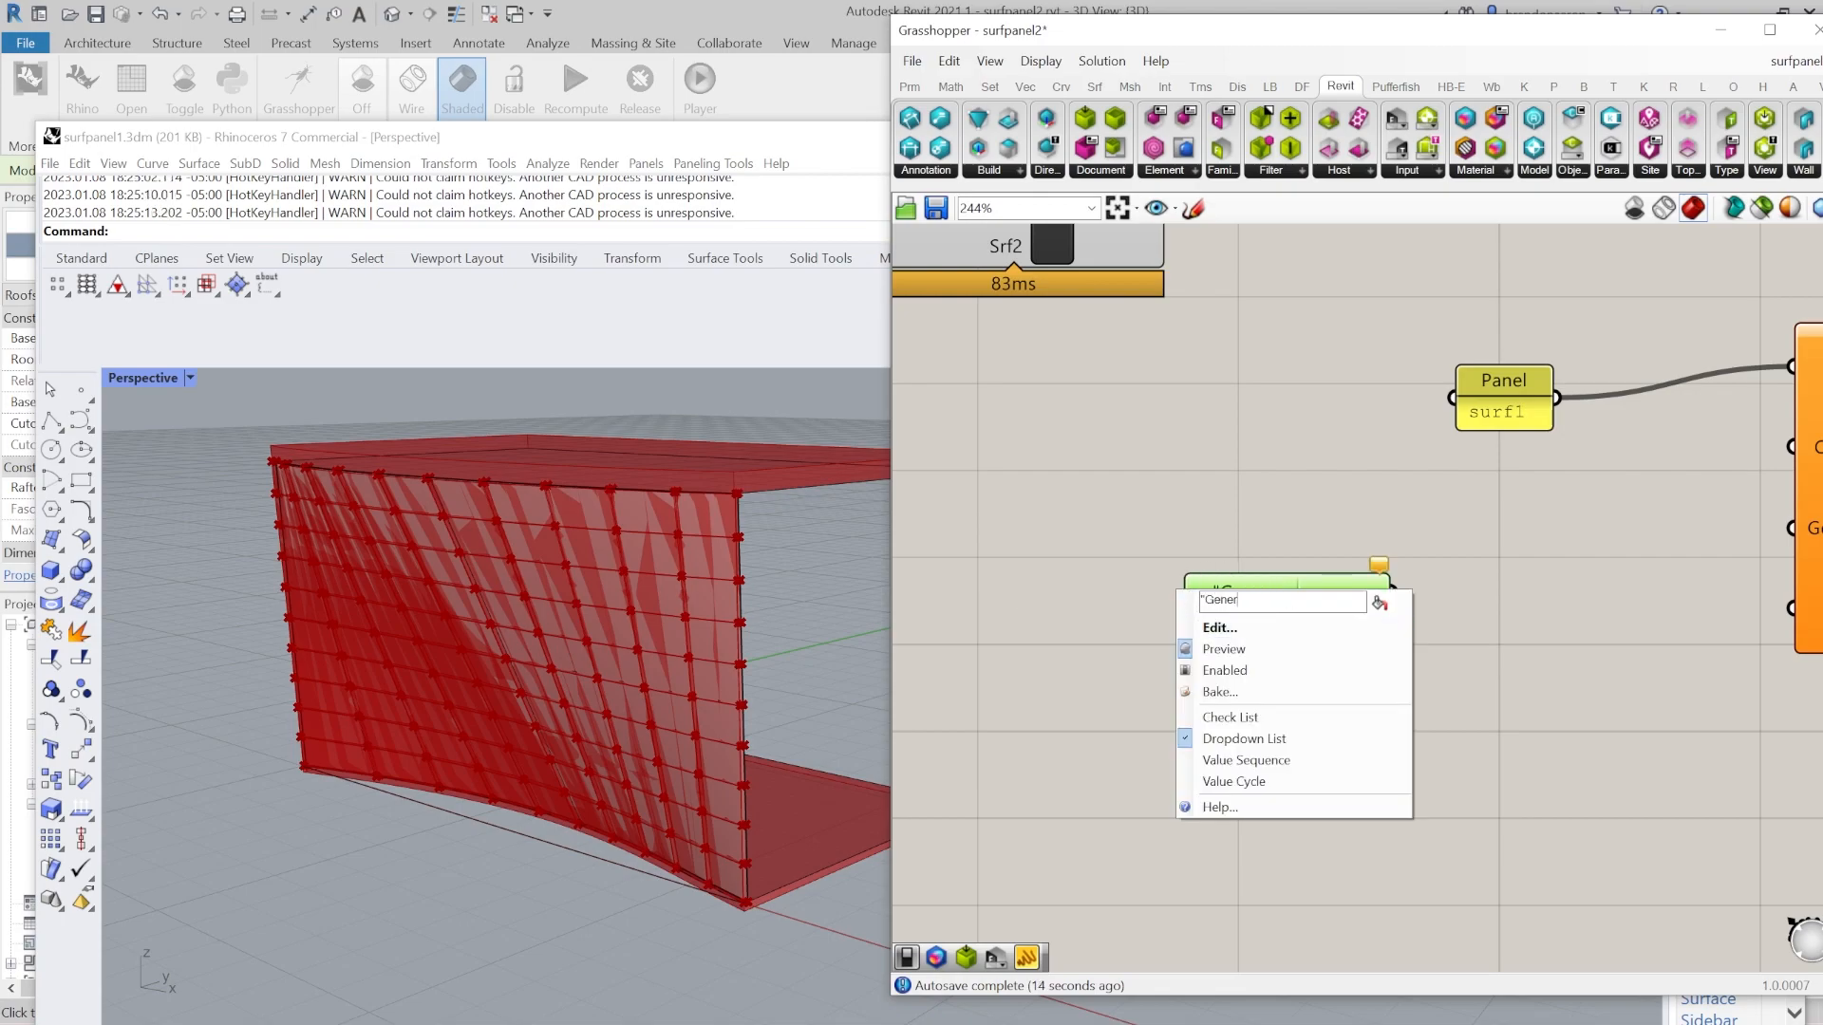
text(ic Models")
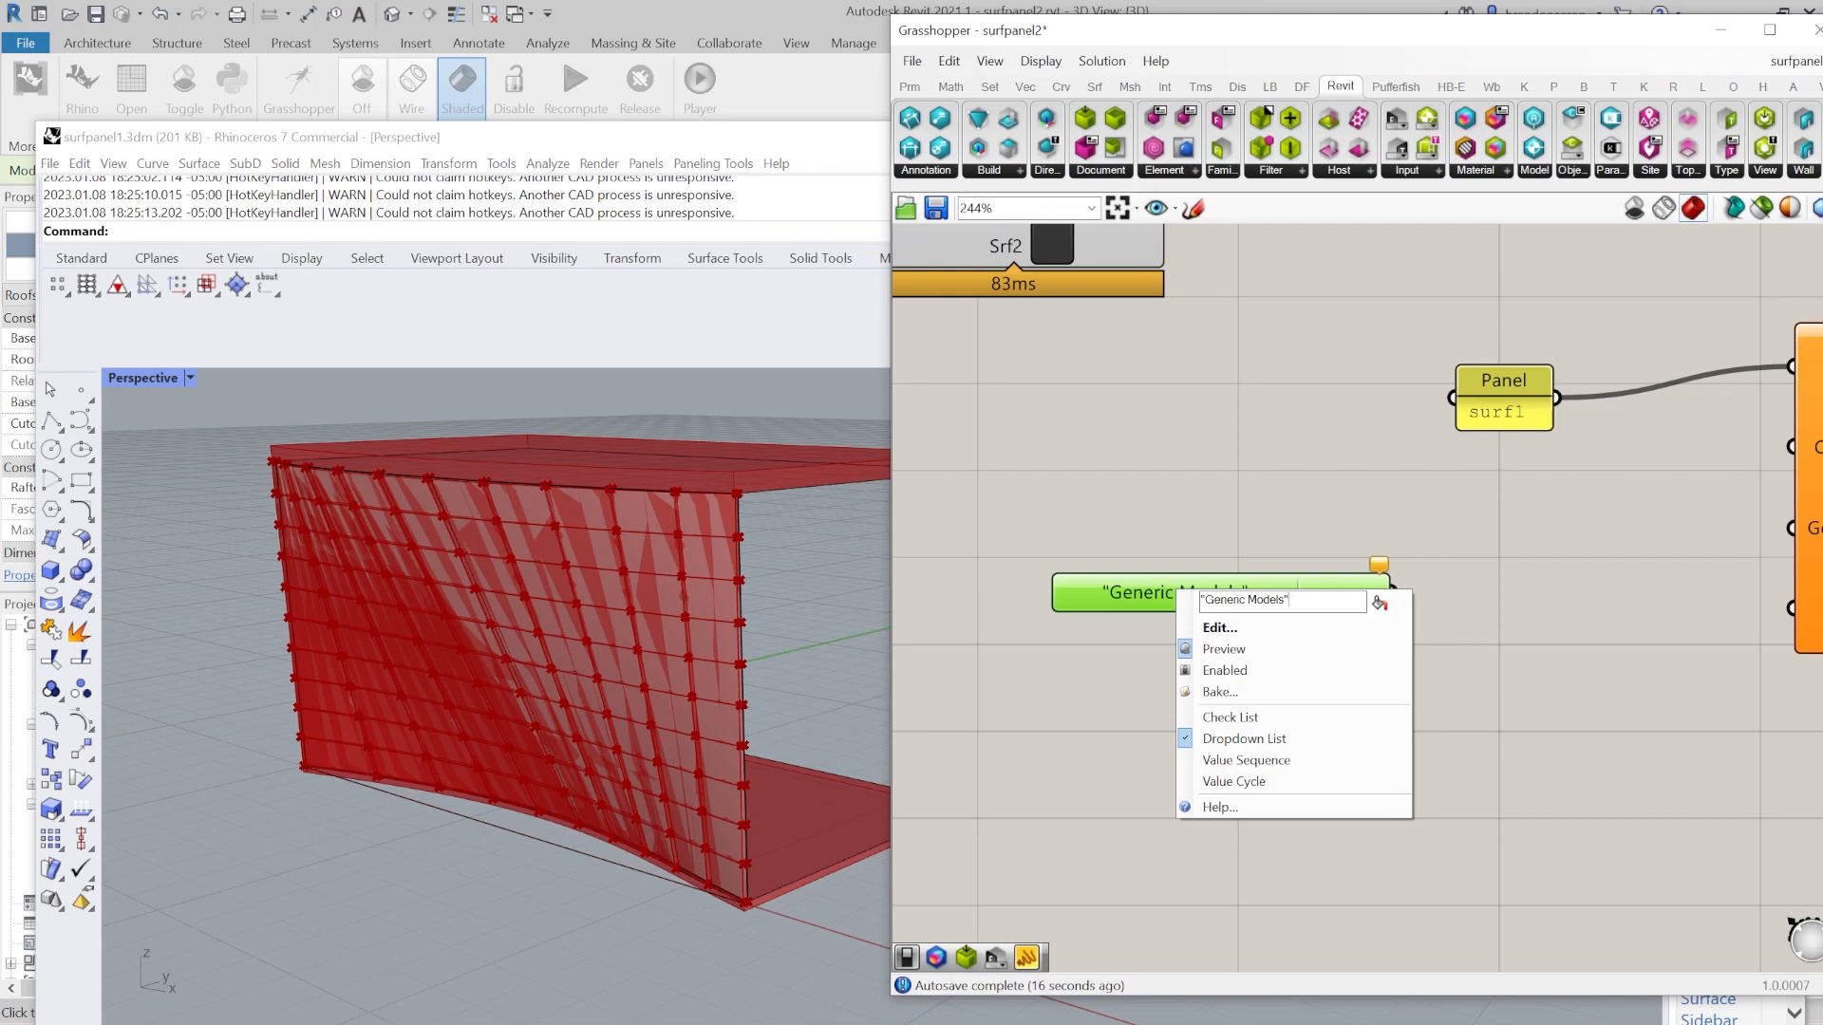
key(Return)
scroll(1274, 584, down, 3)
scroll(1261, 535, up, 2)
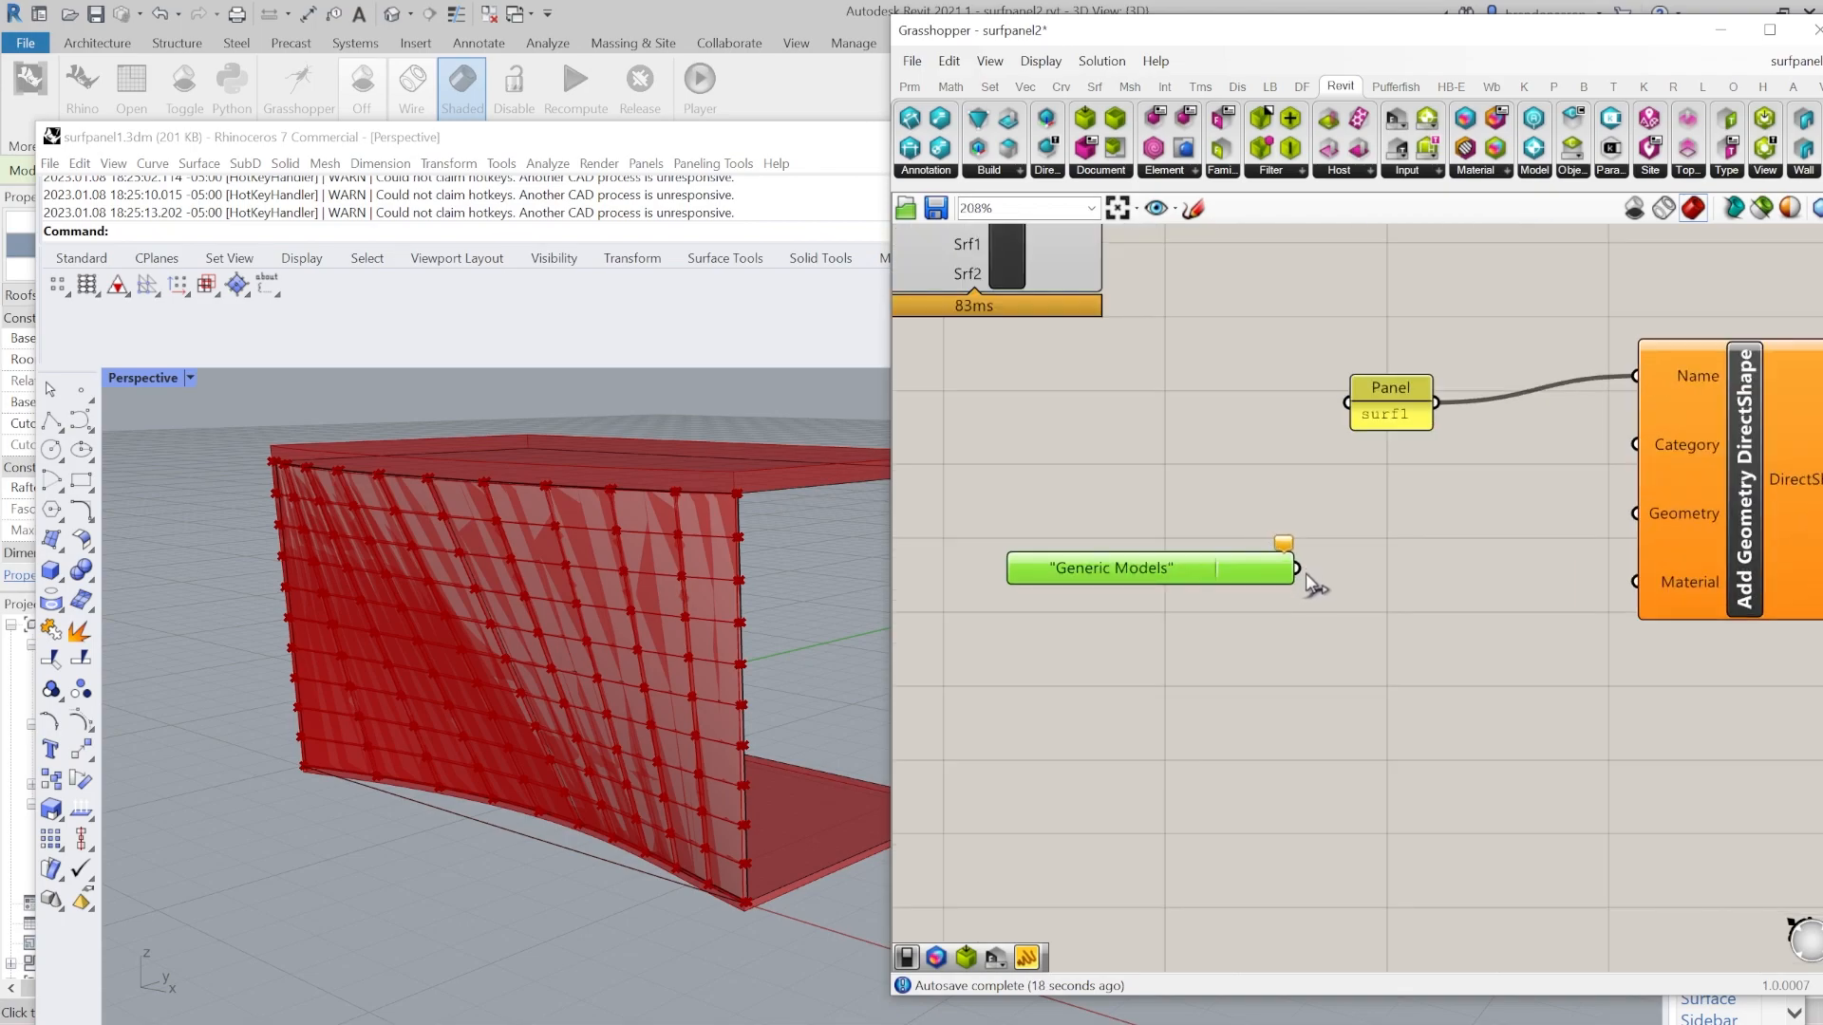
scroll(1314, 566, down, 3)
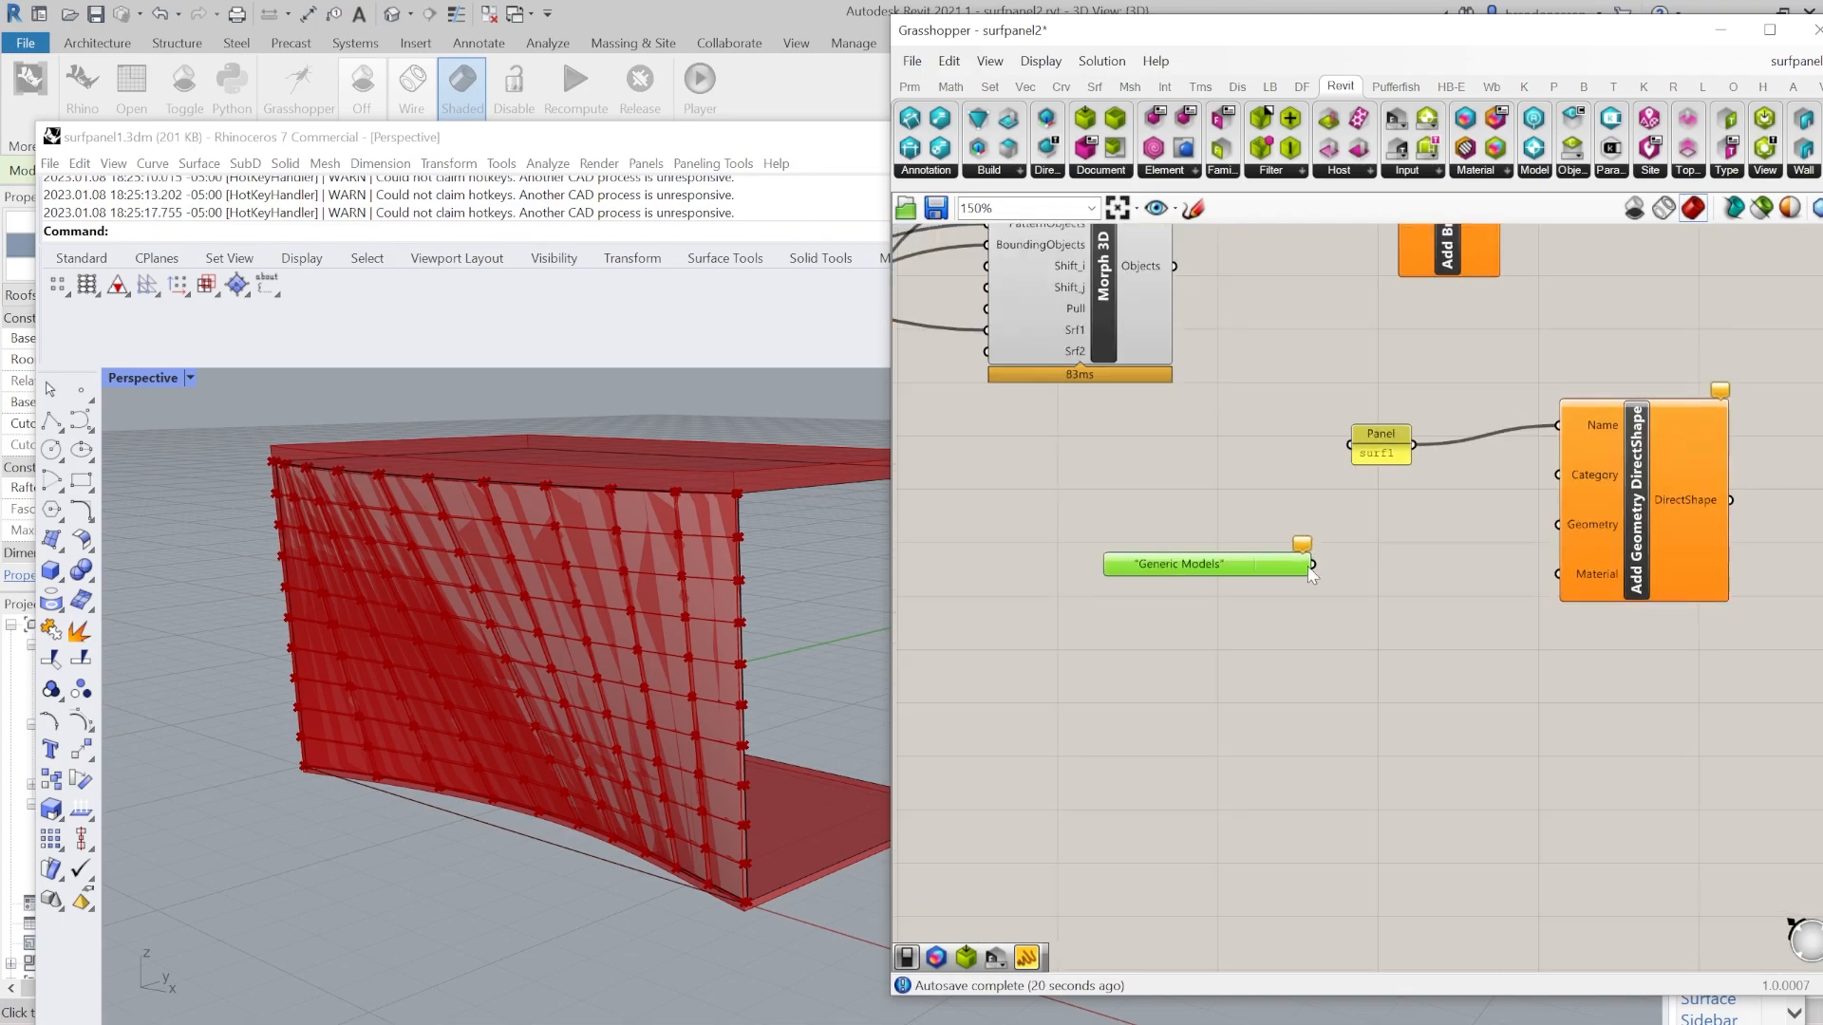
scroll(1279, 567, up, 3)
drag(1278, 568, 1326, 738)
scroll(1310, 635, down, 5)
scroll(1326, 737, up, 3)
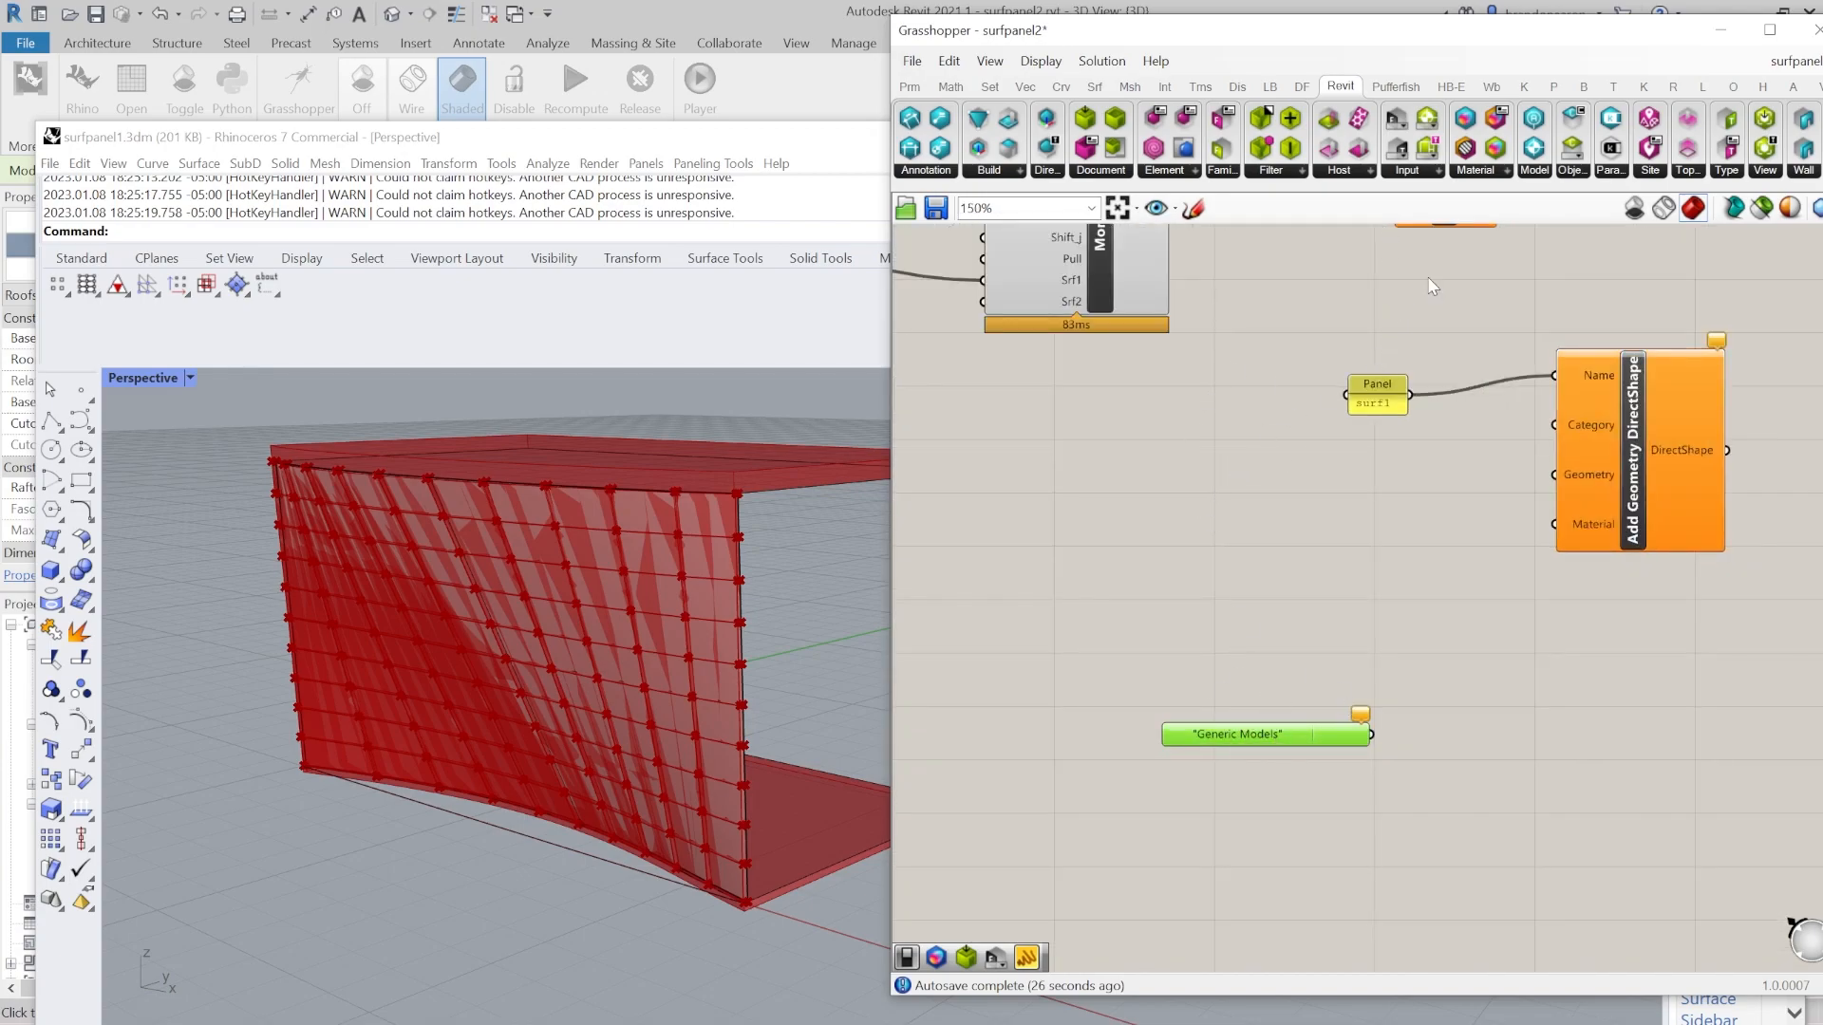
Place a DirectShape Categories component between the surf1 panel and the "Generic Models" picker.
scroll(1649, 462, up, 2)
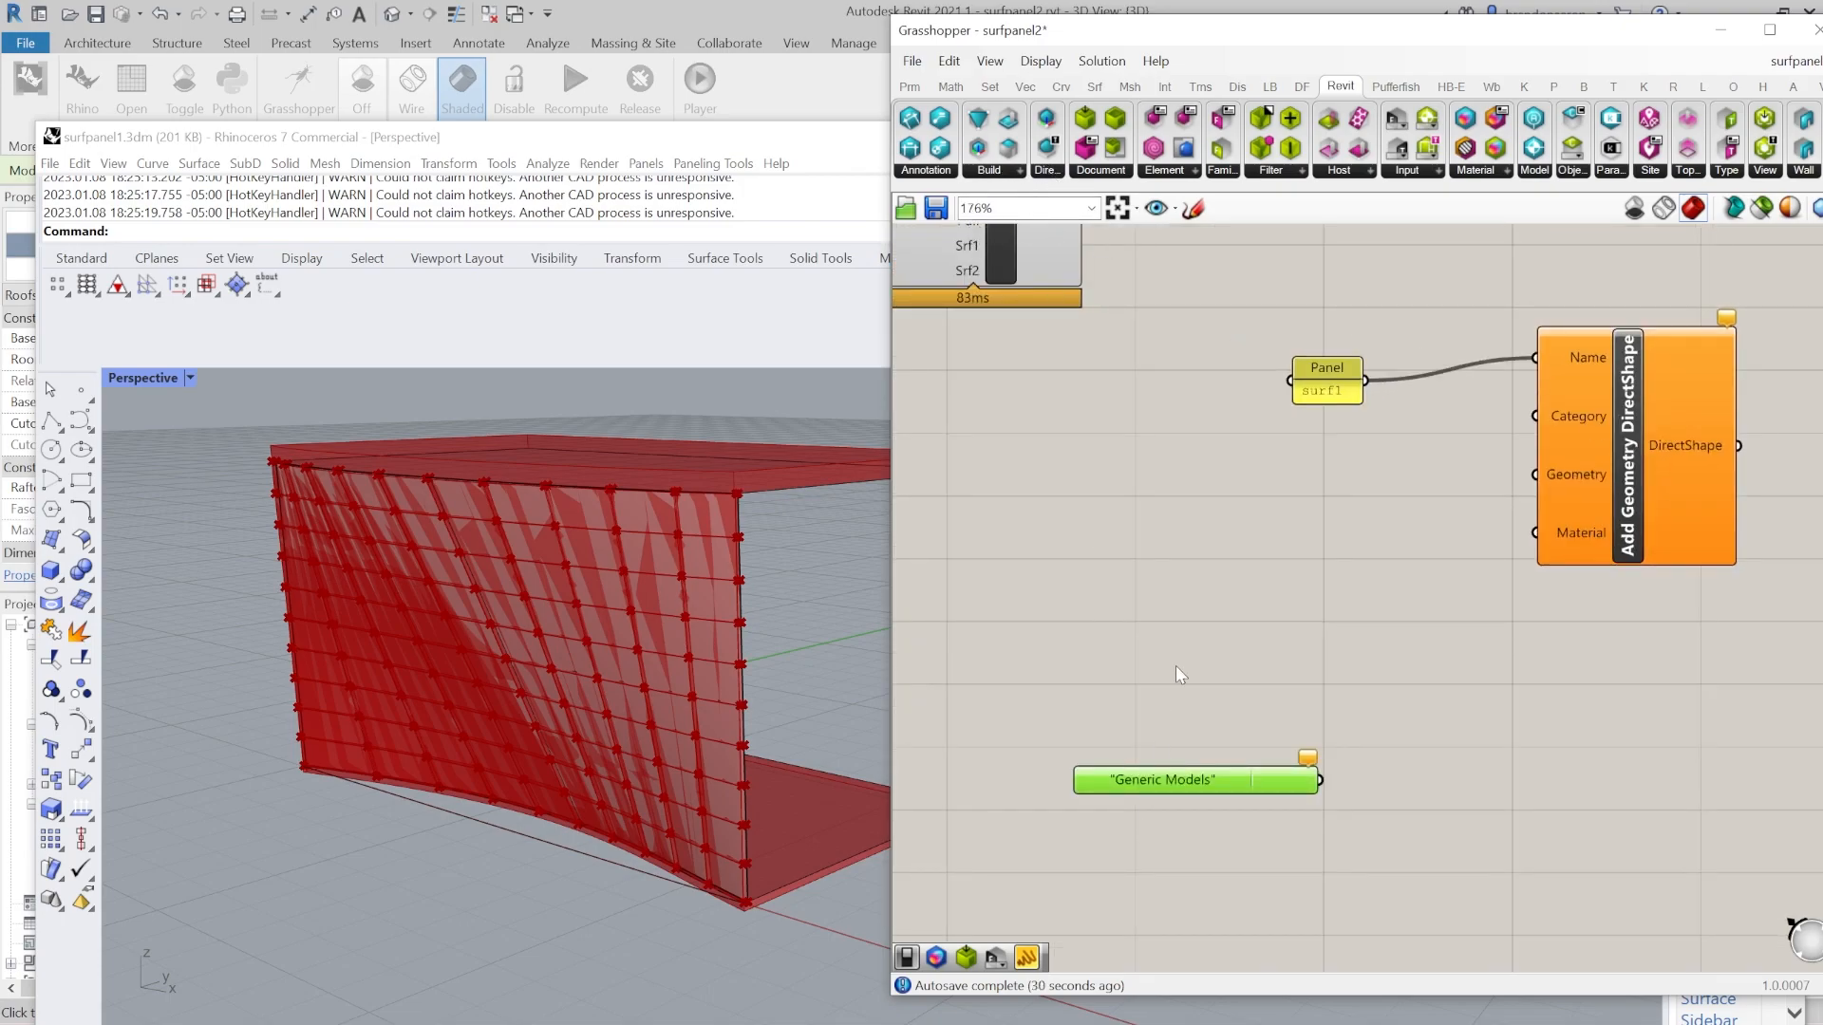
scroll(1251, 794, up, 1)
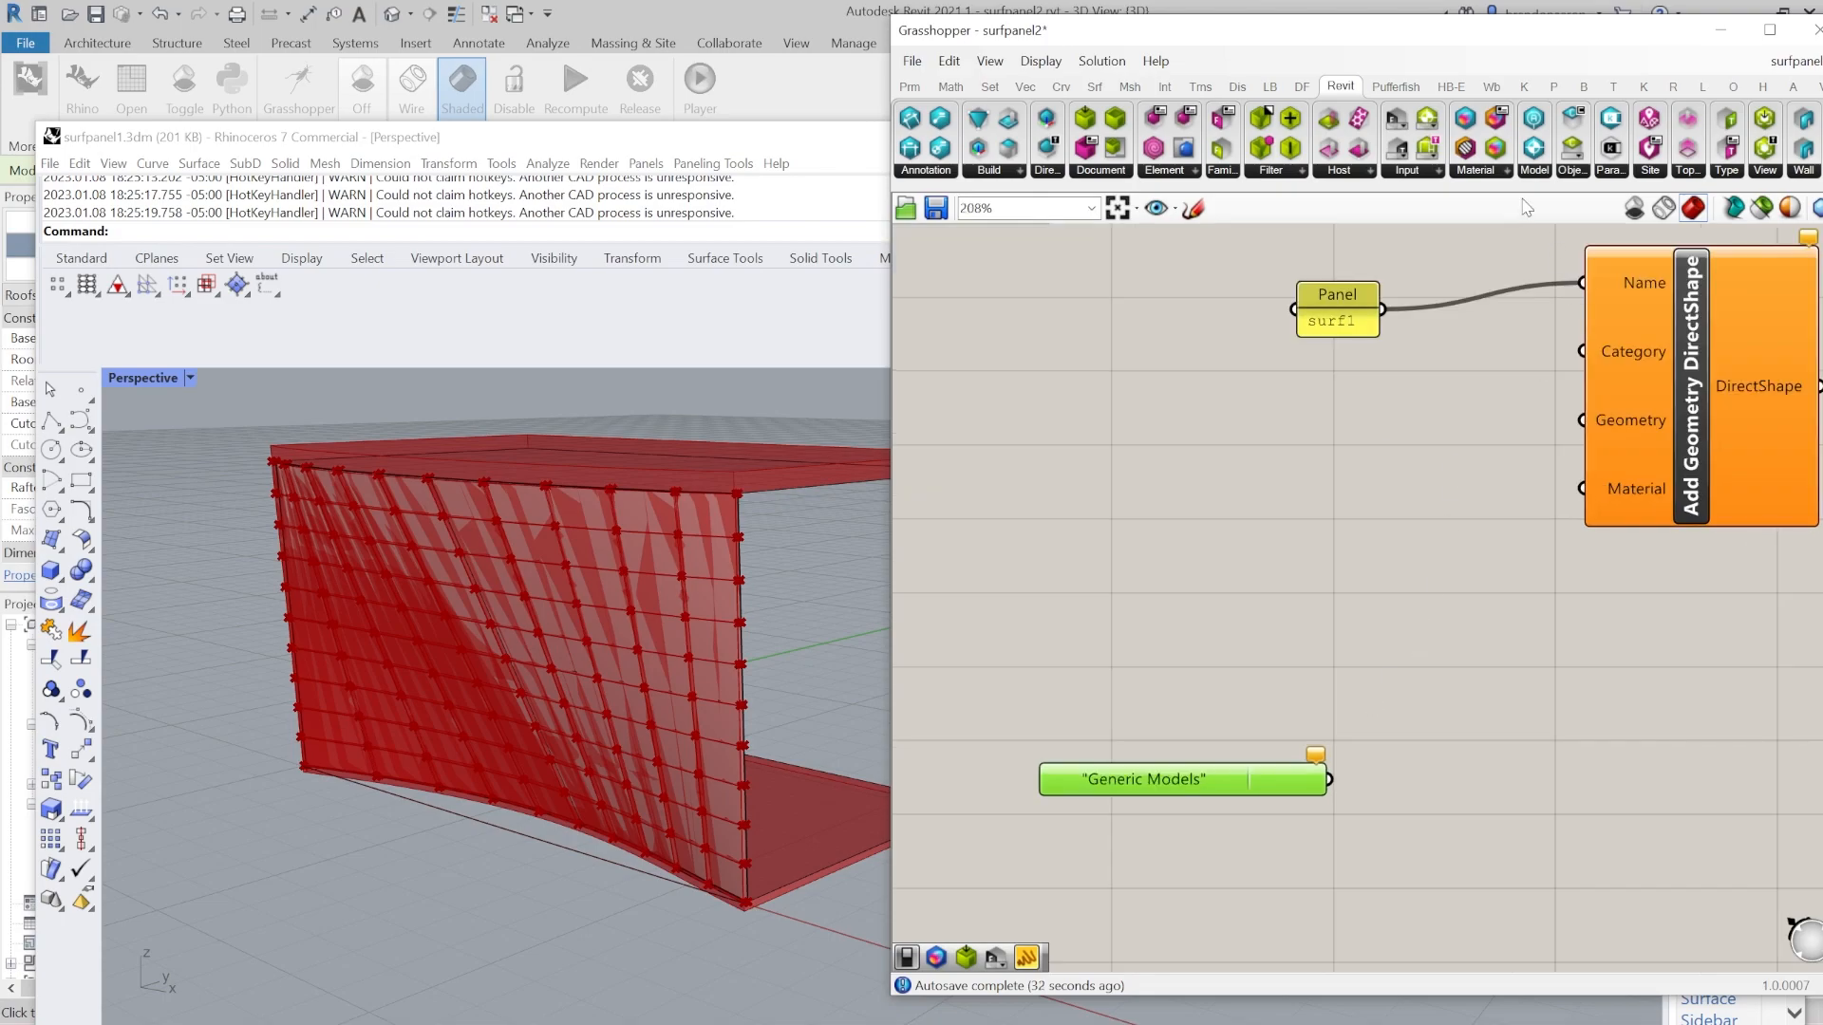
scroll(1205, 794, down, 5)
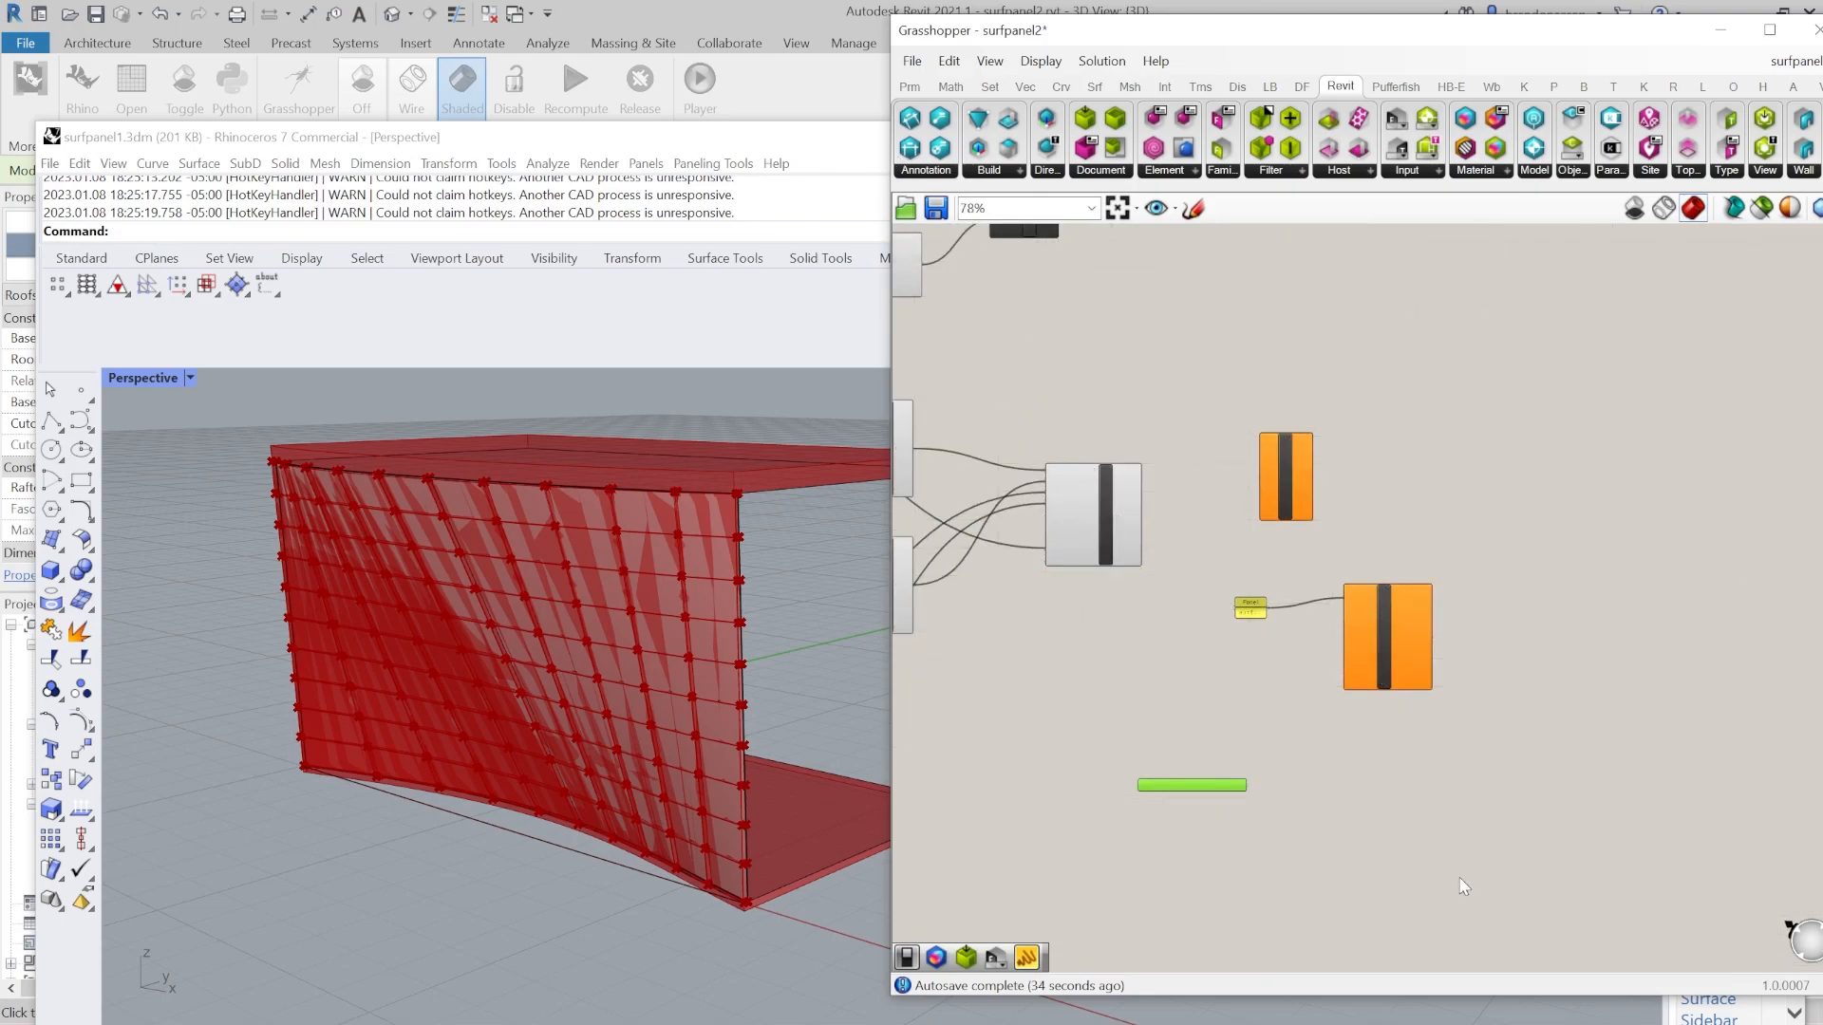
scroll(1466, 835, up, 3)
scroll(1462, 735, up, 1)
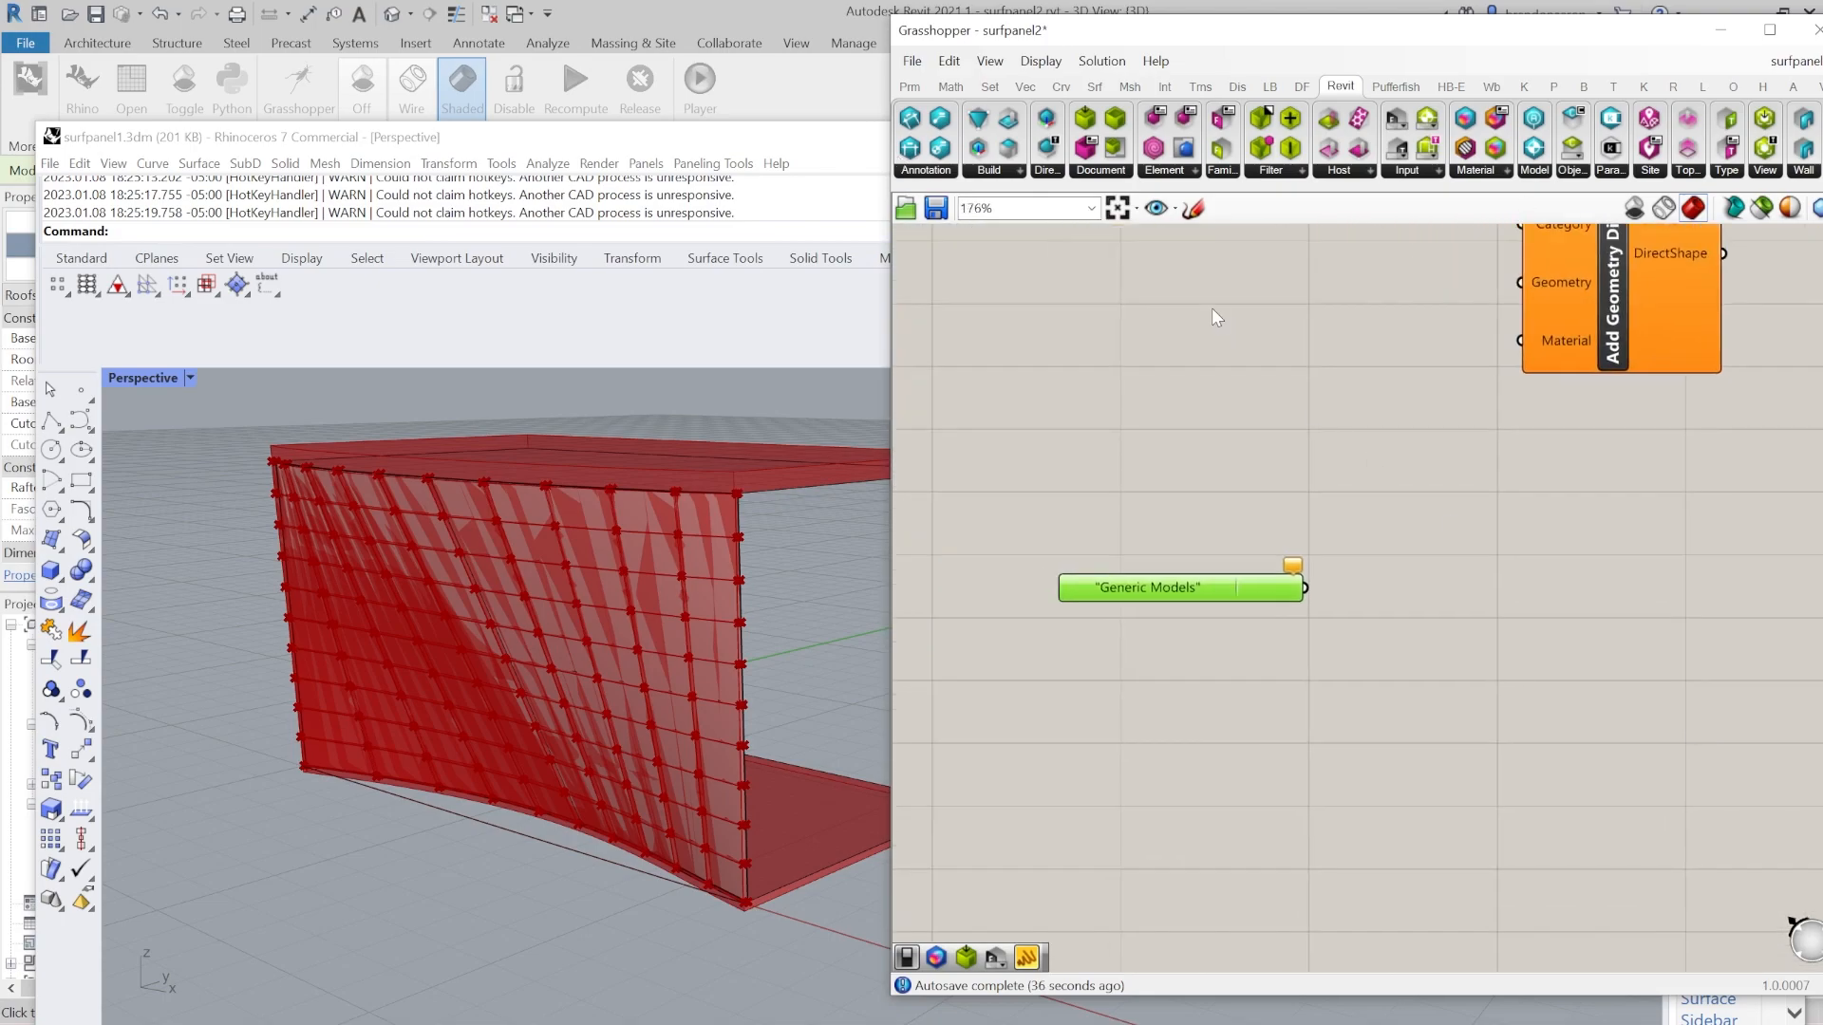
click(1042, 173)
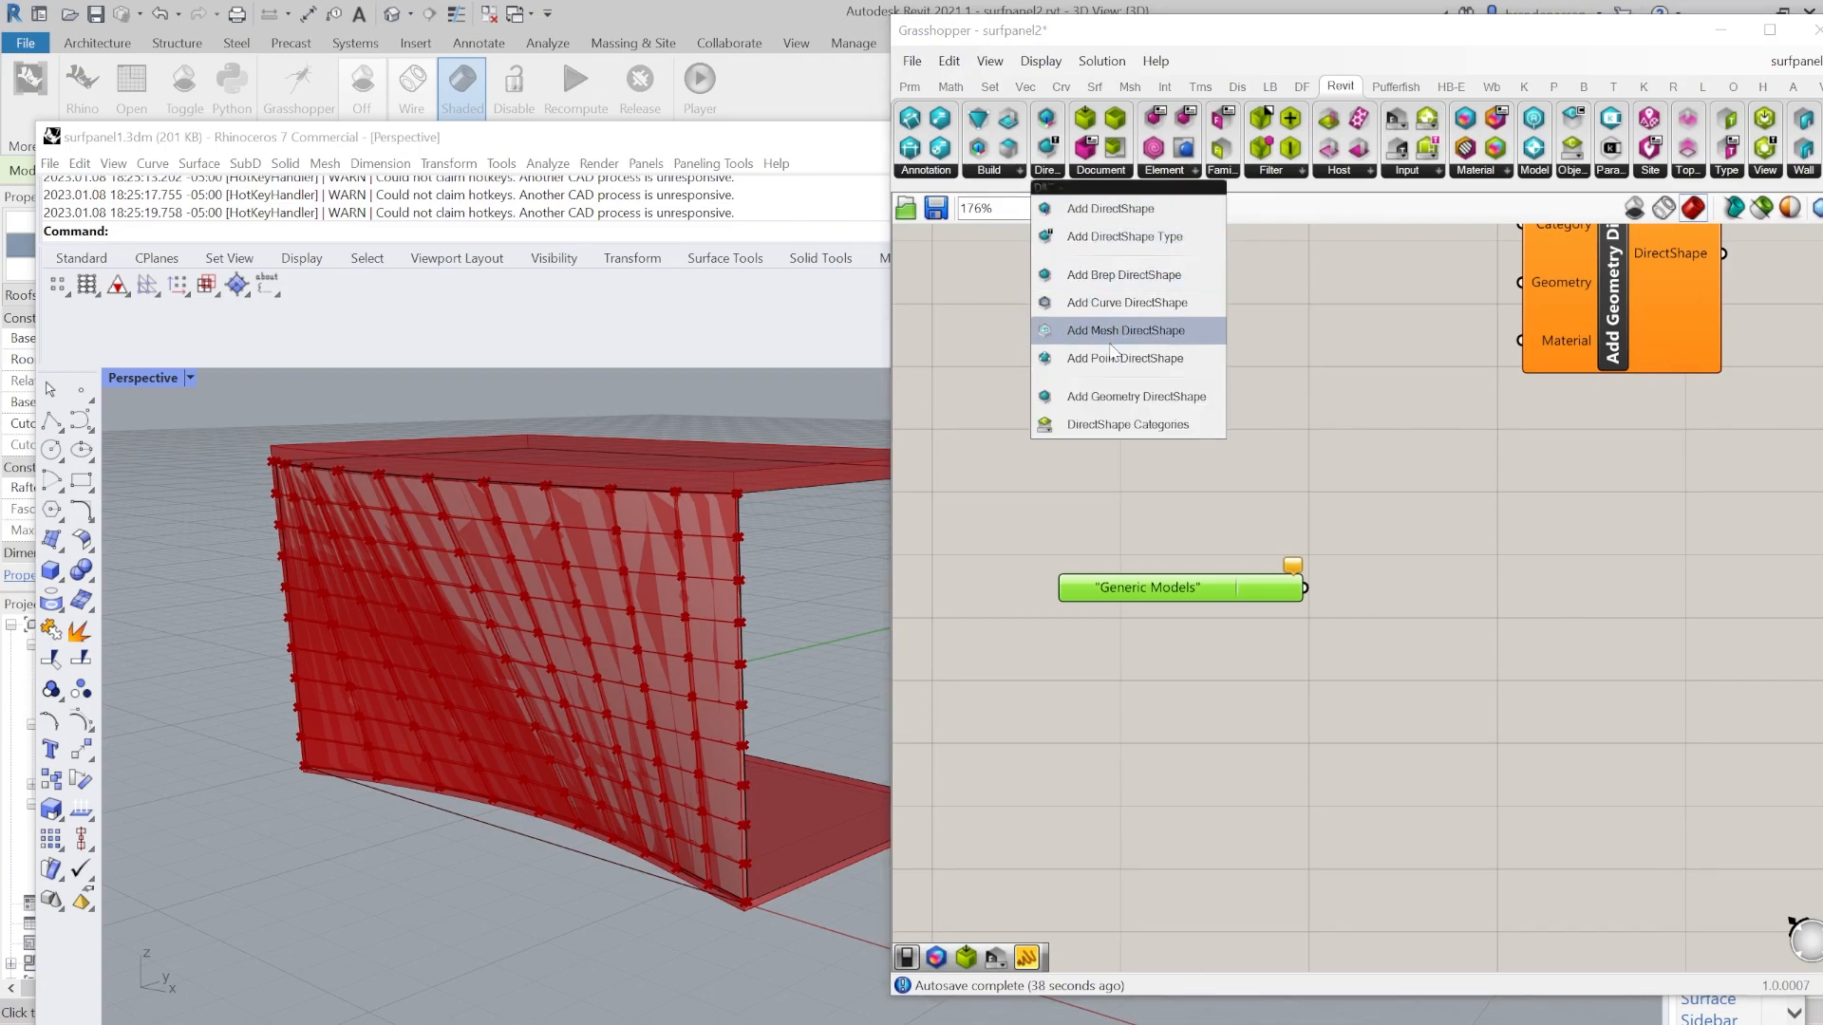
drag(1073, 424, 1215, 418)
scroll(1250, 599, down, 1)
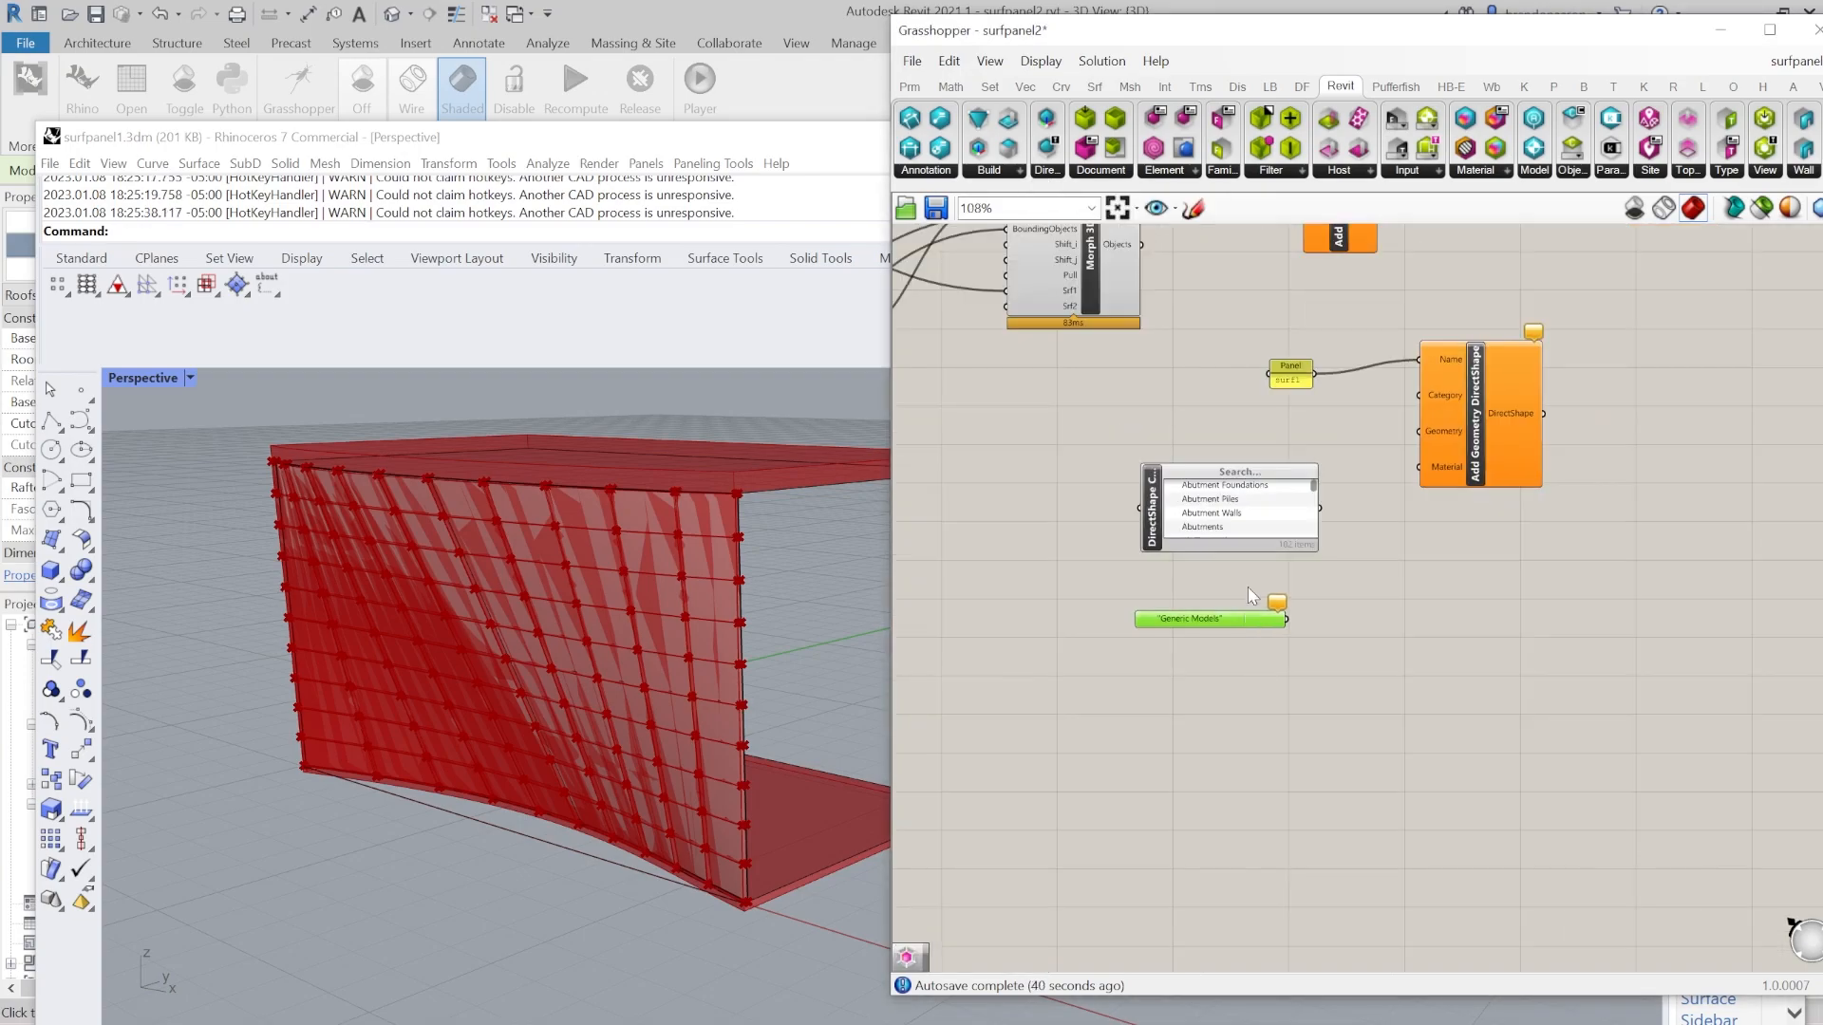
Delete the "Generic Models" family picker below the DirectShape Categories component.
scroll(1231, 615, up, 2)
drag(1207, 668, 1252, 608)
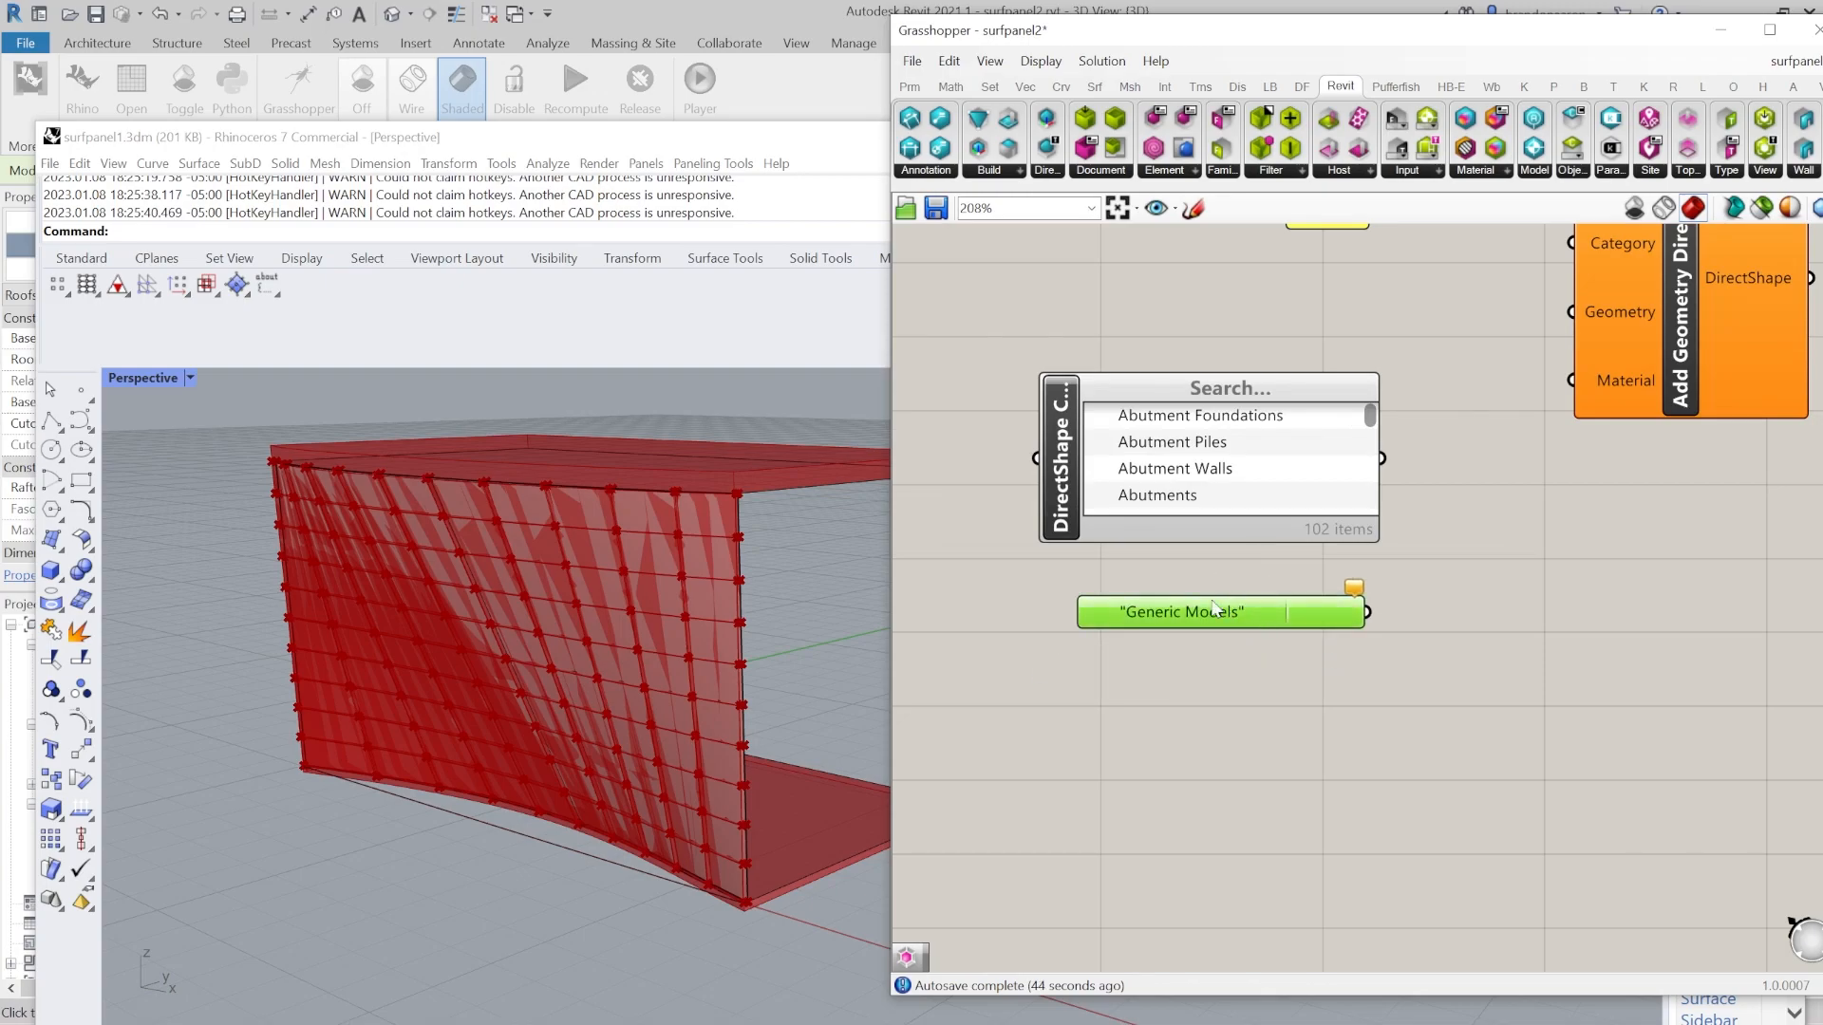
scroll(1182, 629, down, 2)
key(Delete)
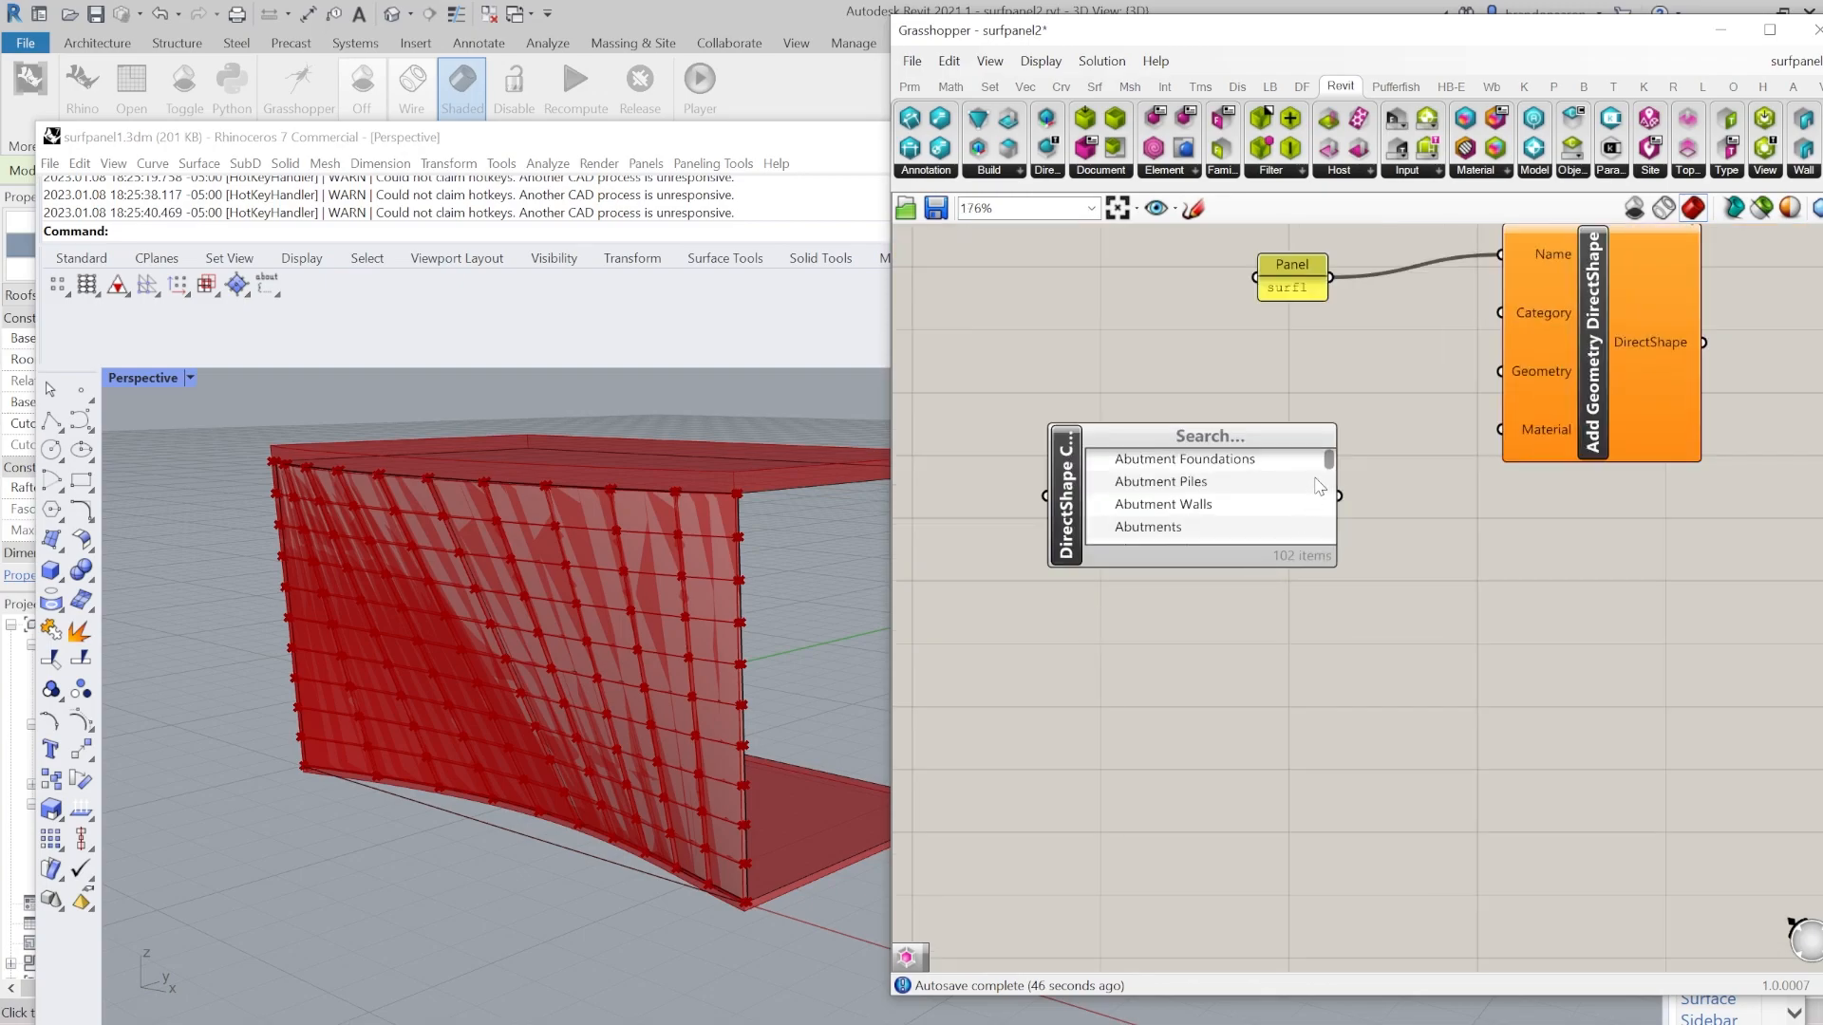
Filter the DirectShape categories by model, choose Generic Models, and connect it to the Category input of Add Geometry DirectShape.
scroll(1288, 535, up, 2)
click(1227, 432)
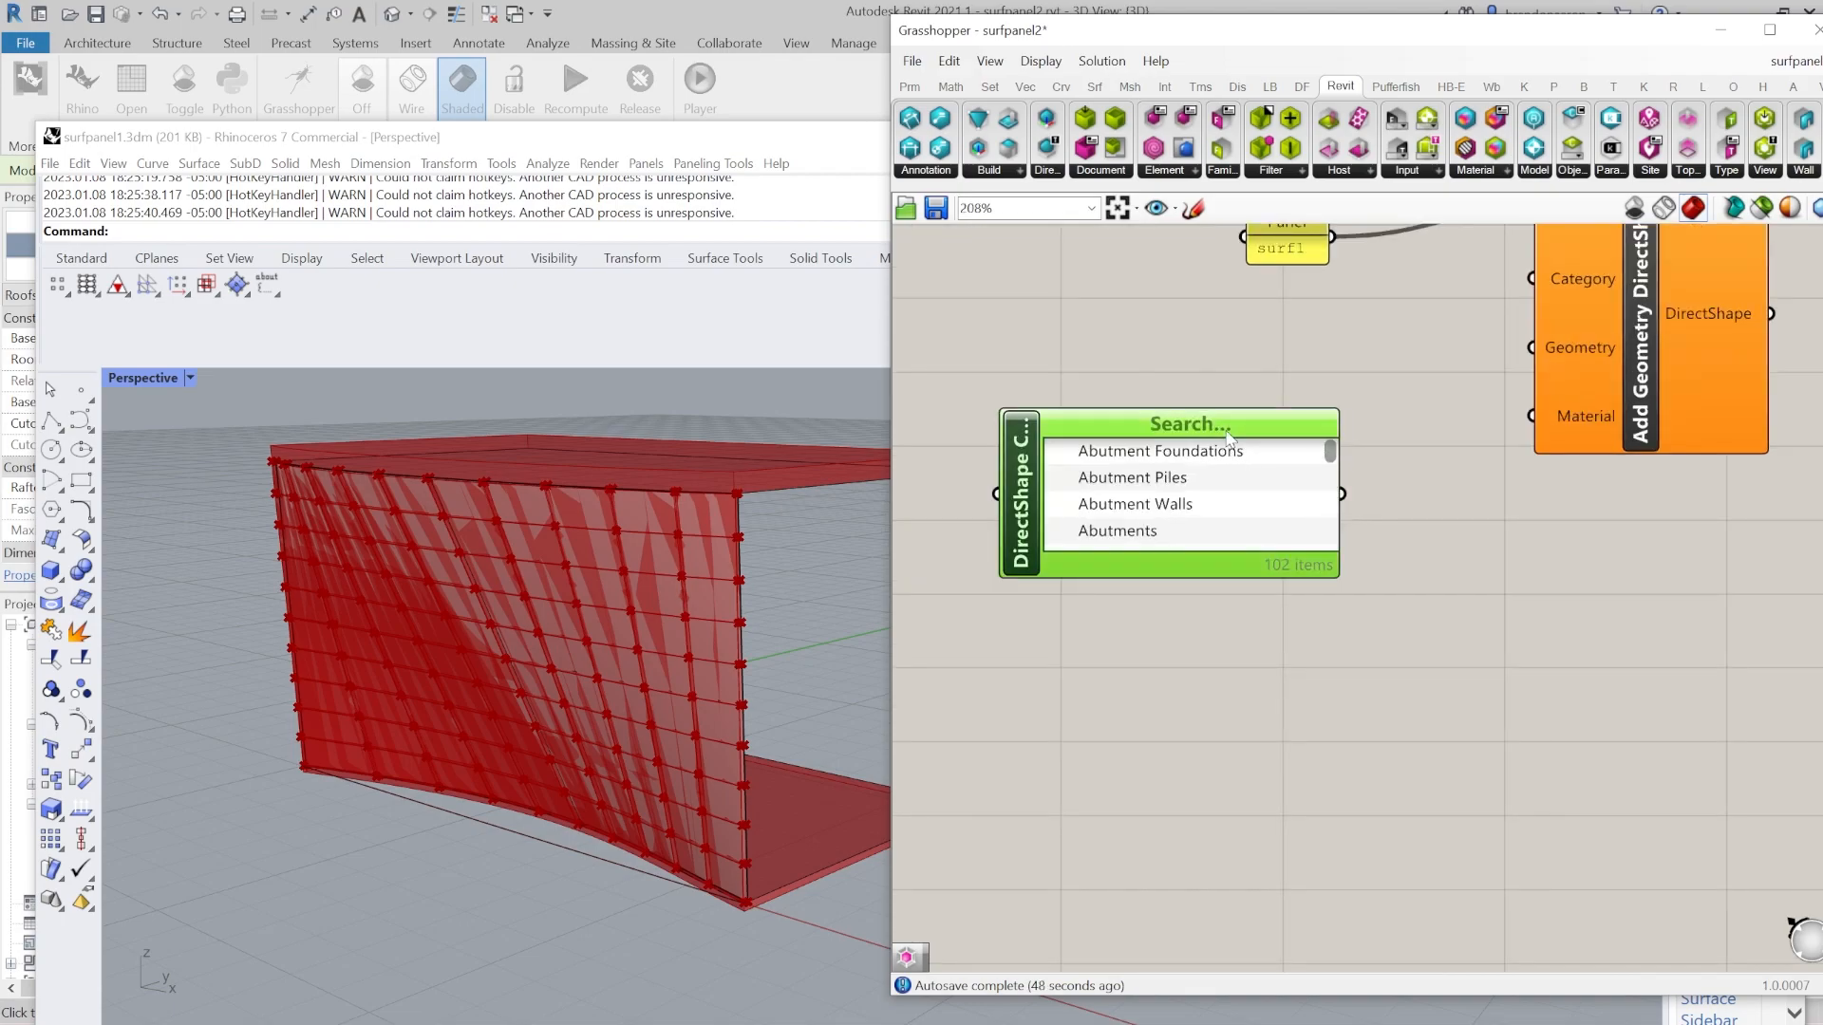
click(1226, 429)
text(model)
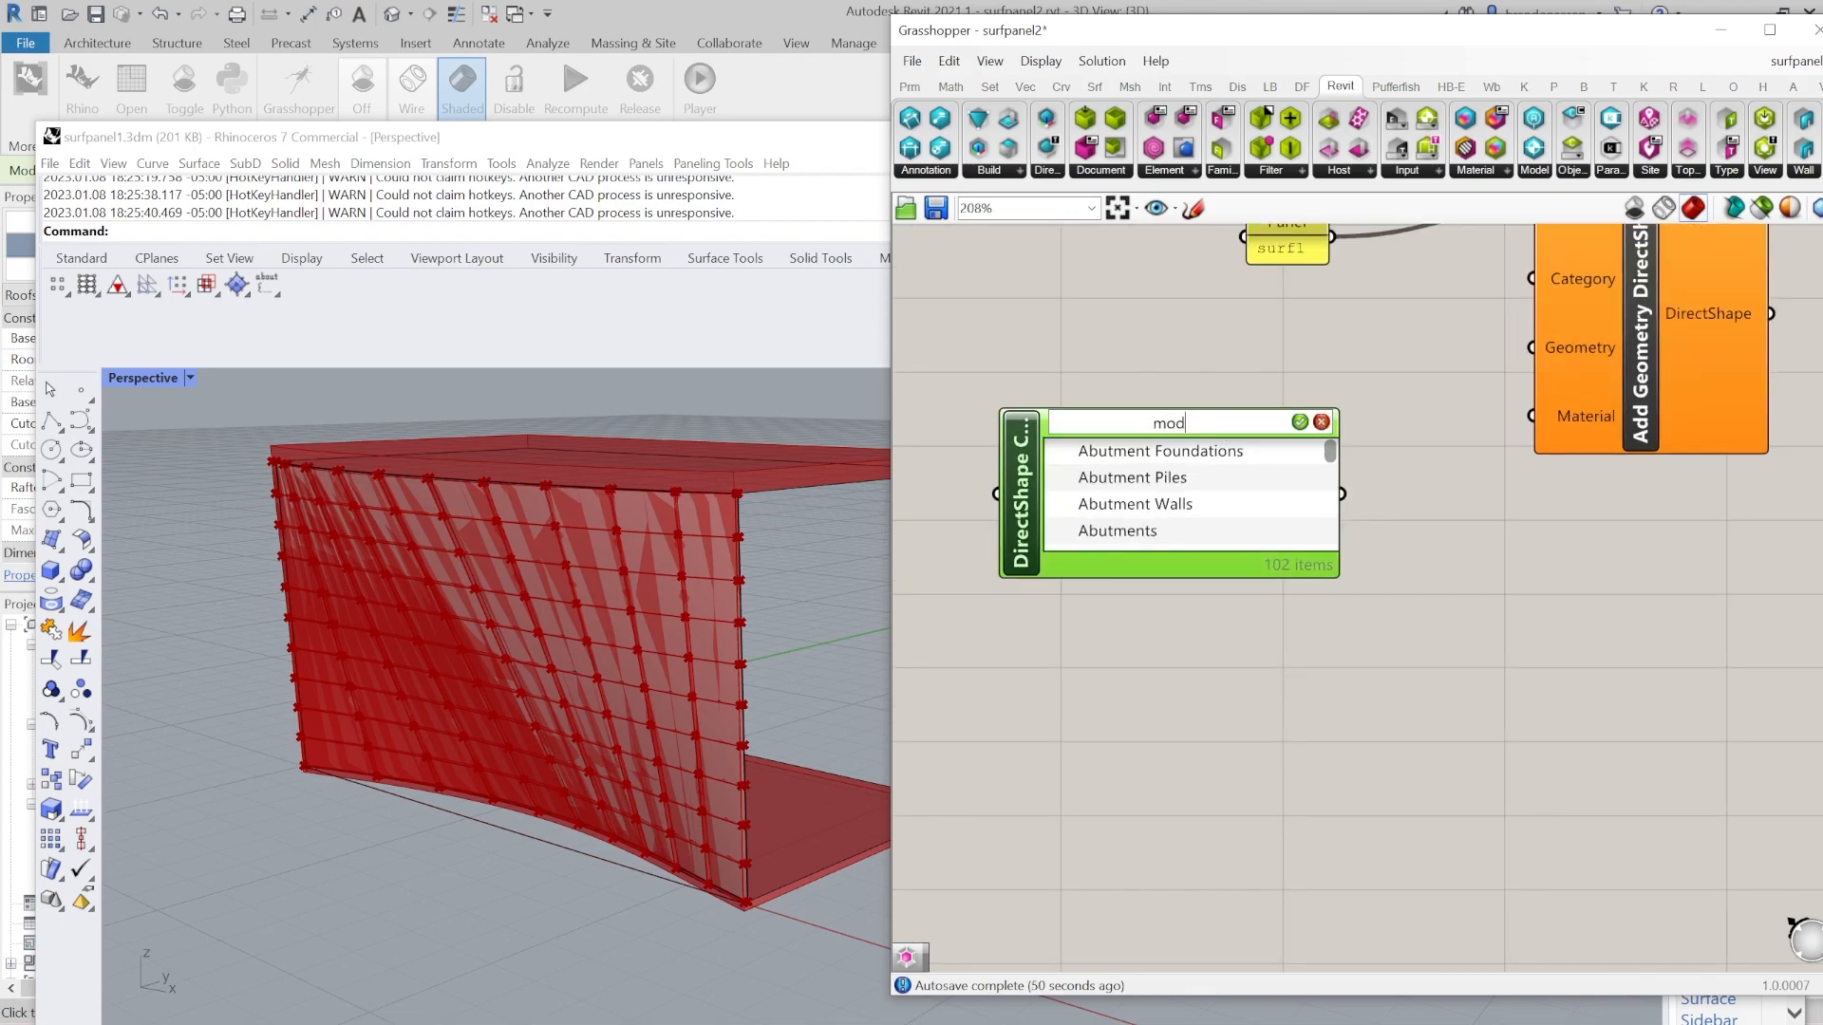
key(Return)
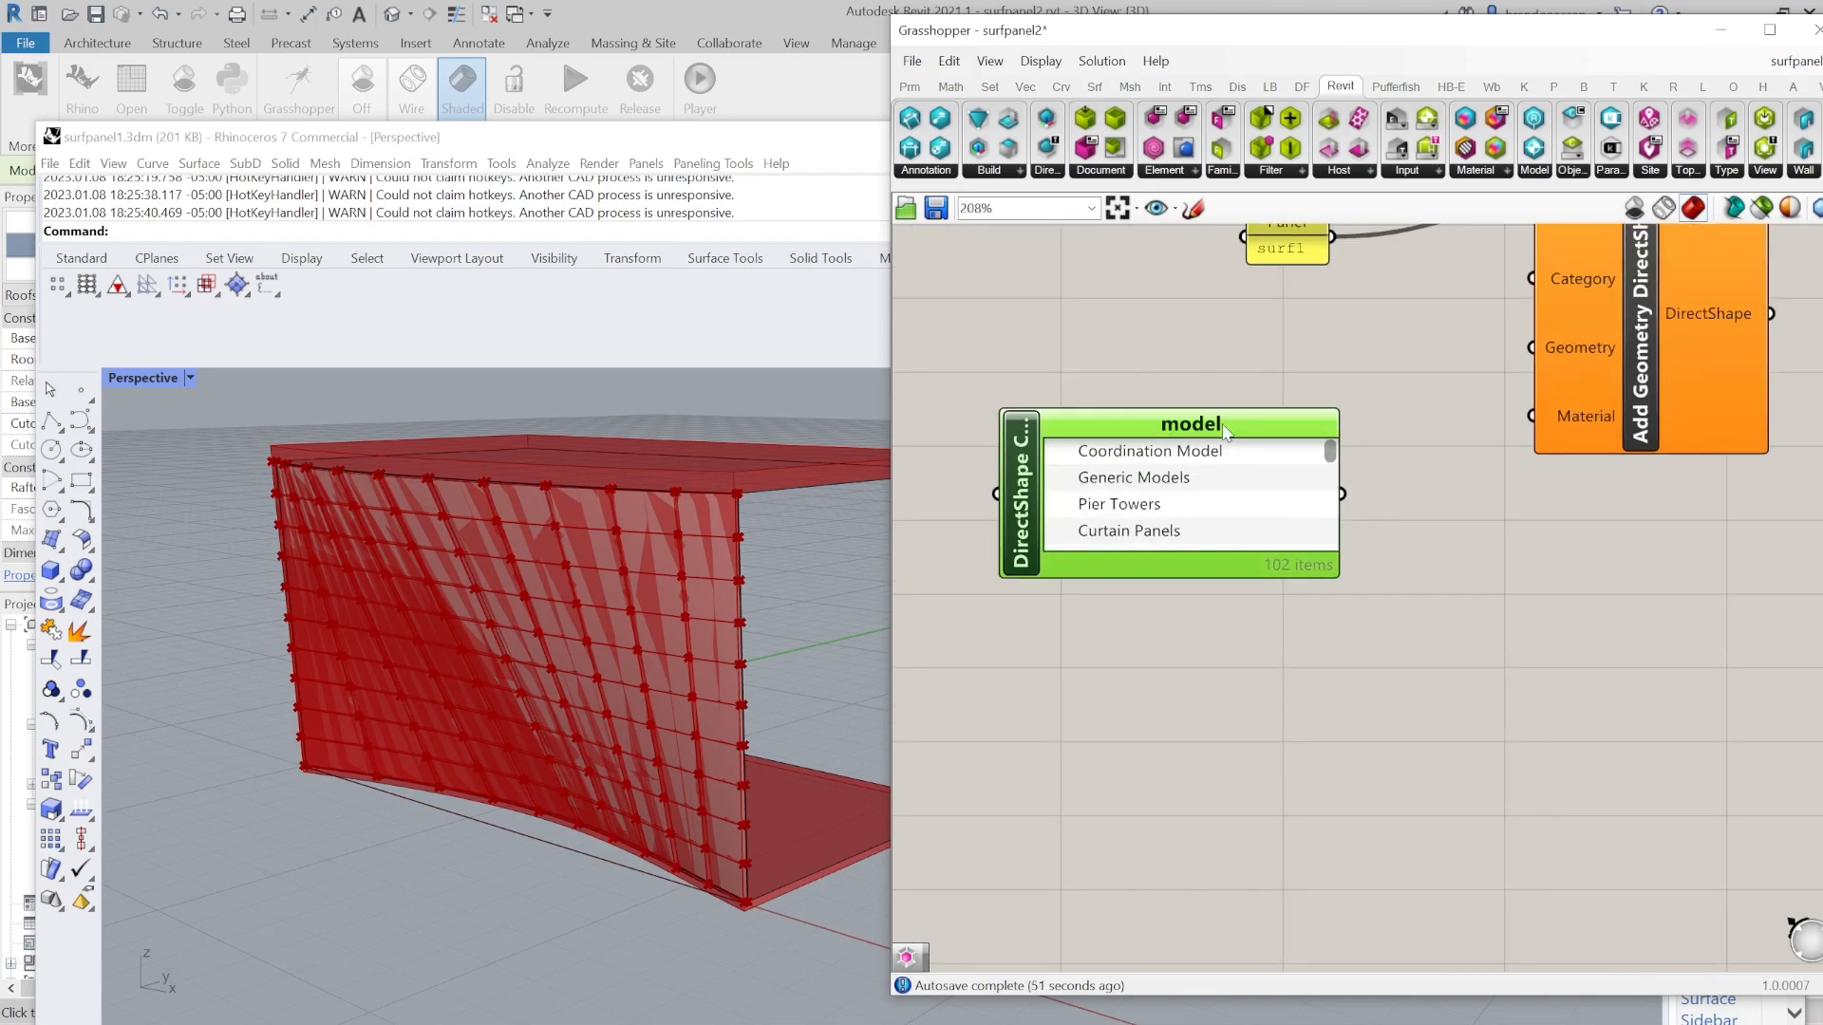
click(1157, 486)
drag(1344, 493, 1519, 288)
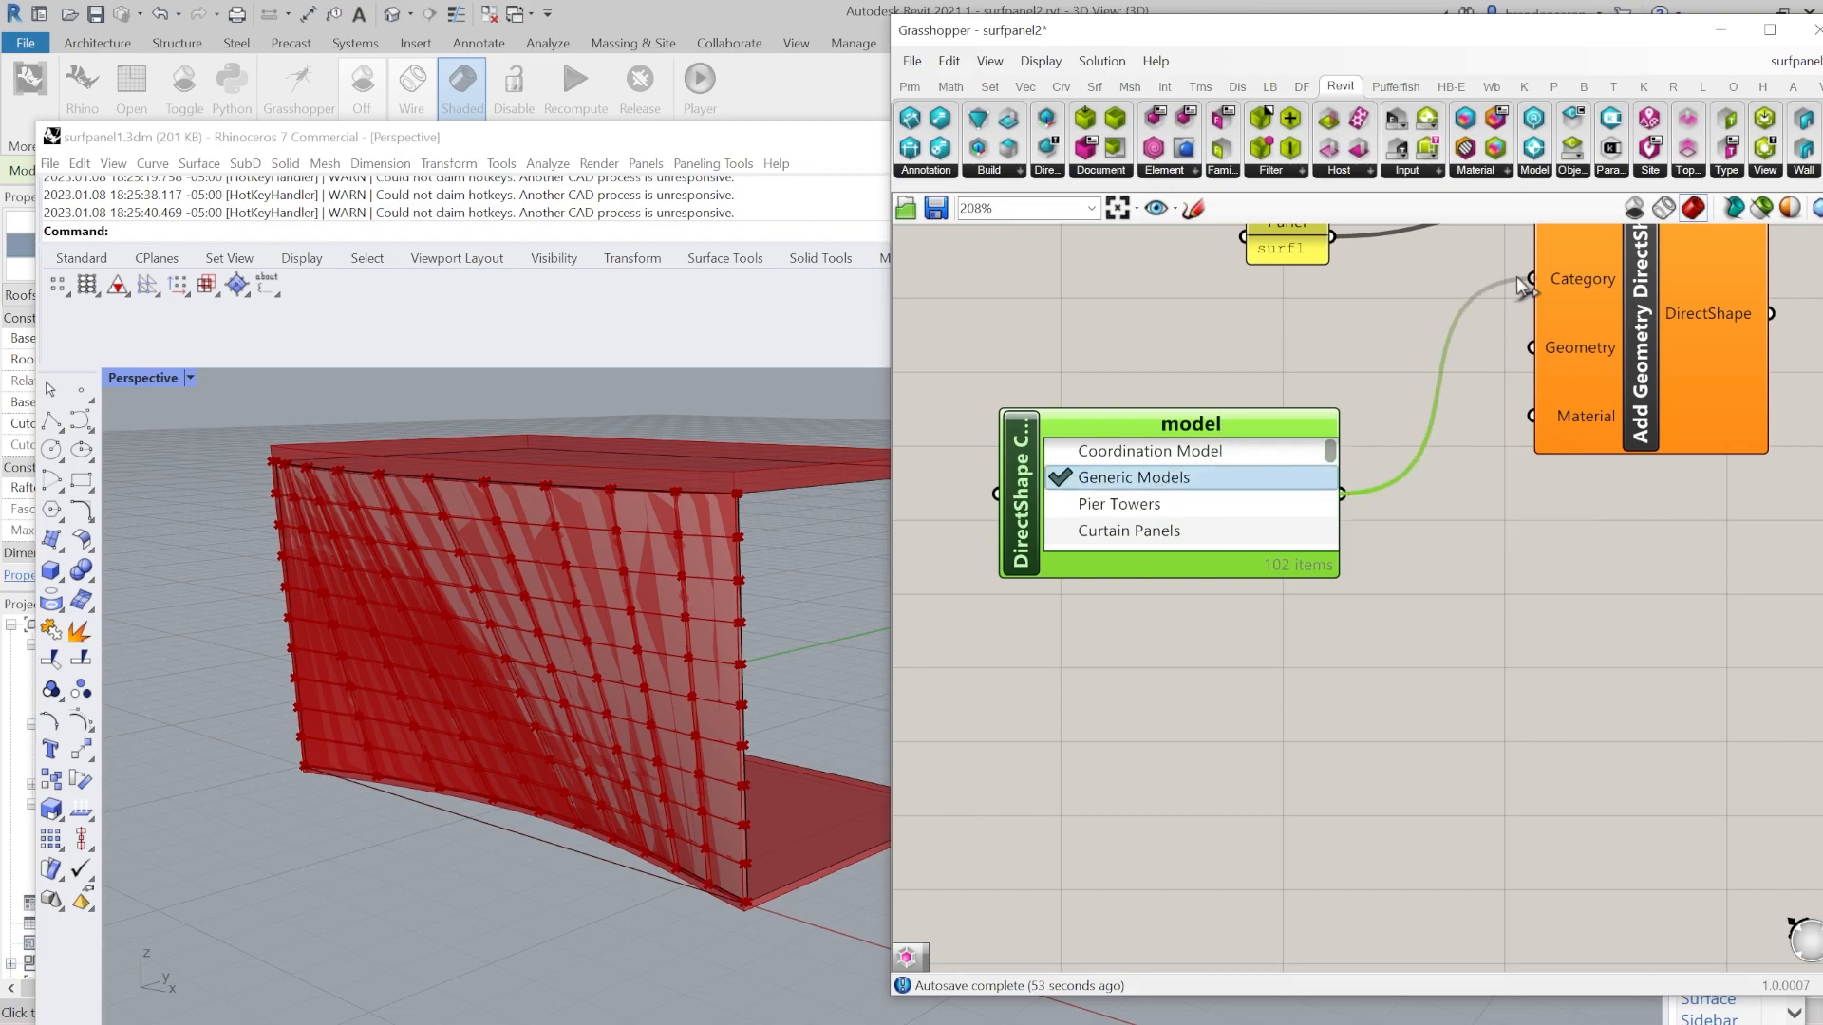
Add a Brep parameter above the DirectShape Categories component and feed it from the Objects output of Morph 3D.
scroll(1349, 604, down, 4)
scroll(1182, 318, up, 2)
right_drag(1233, 478, 1183, 547)
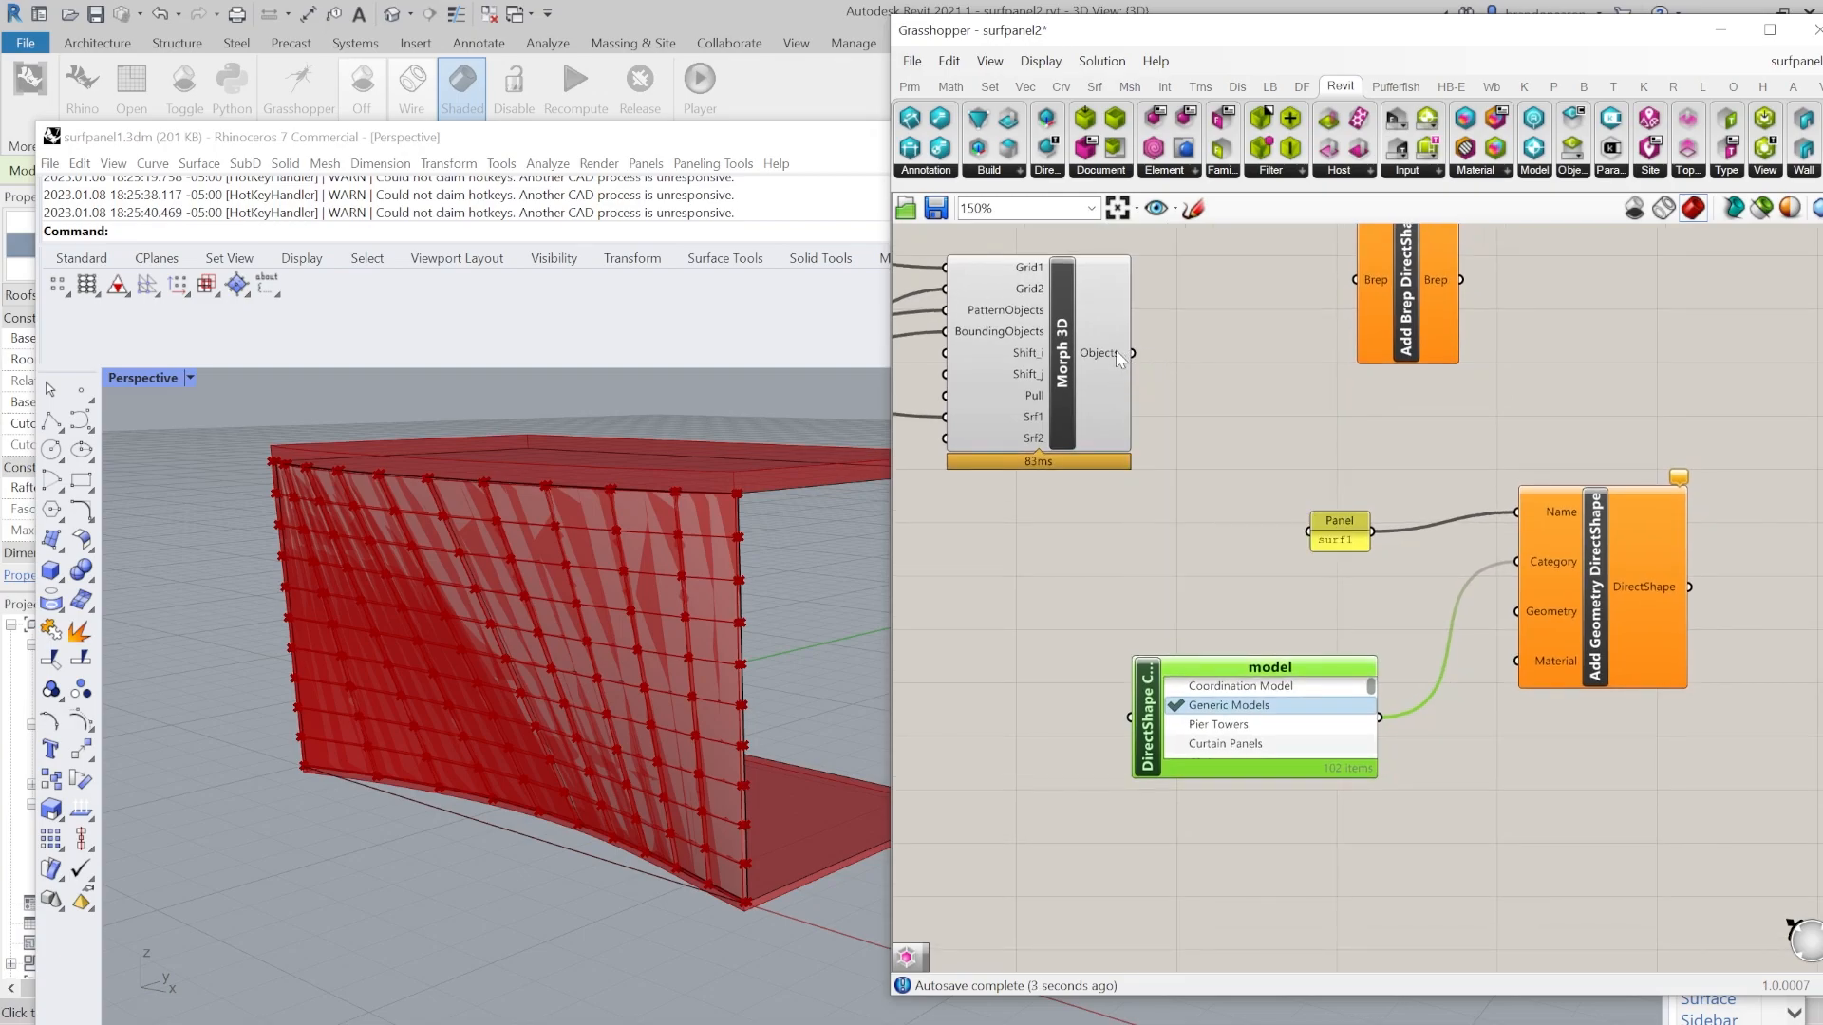
double_click(1185, 387)
text(brep)
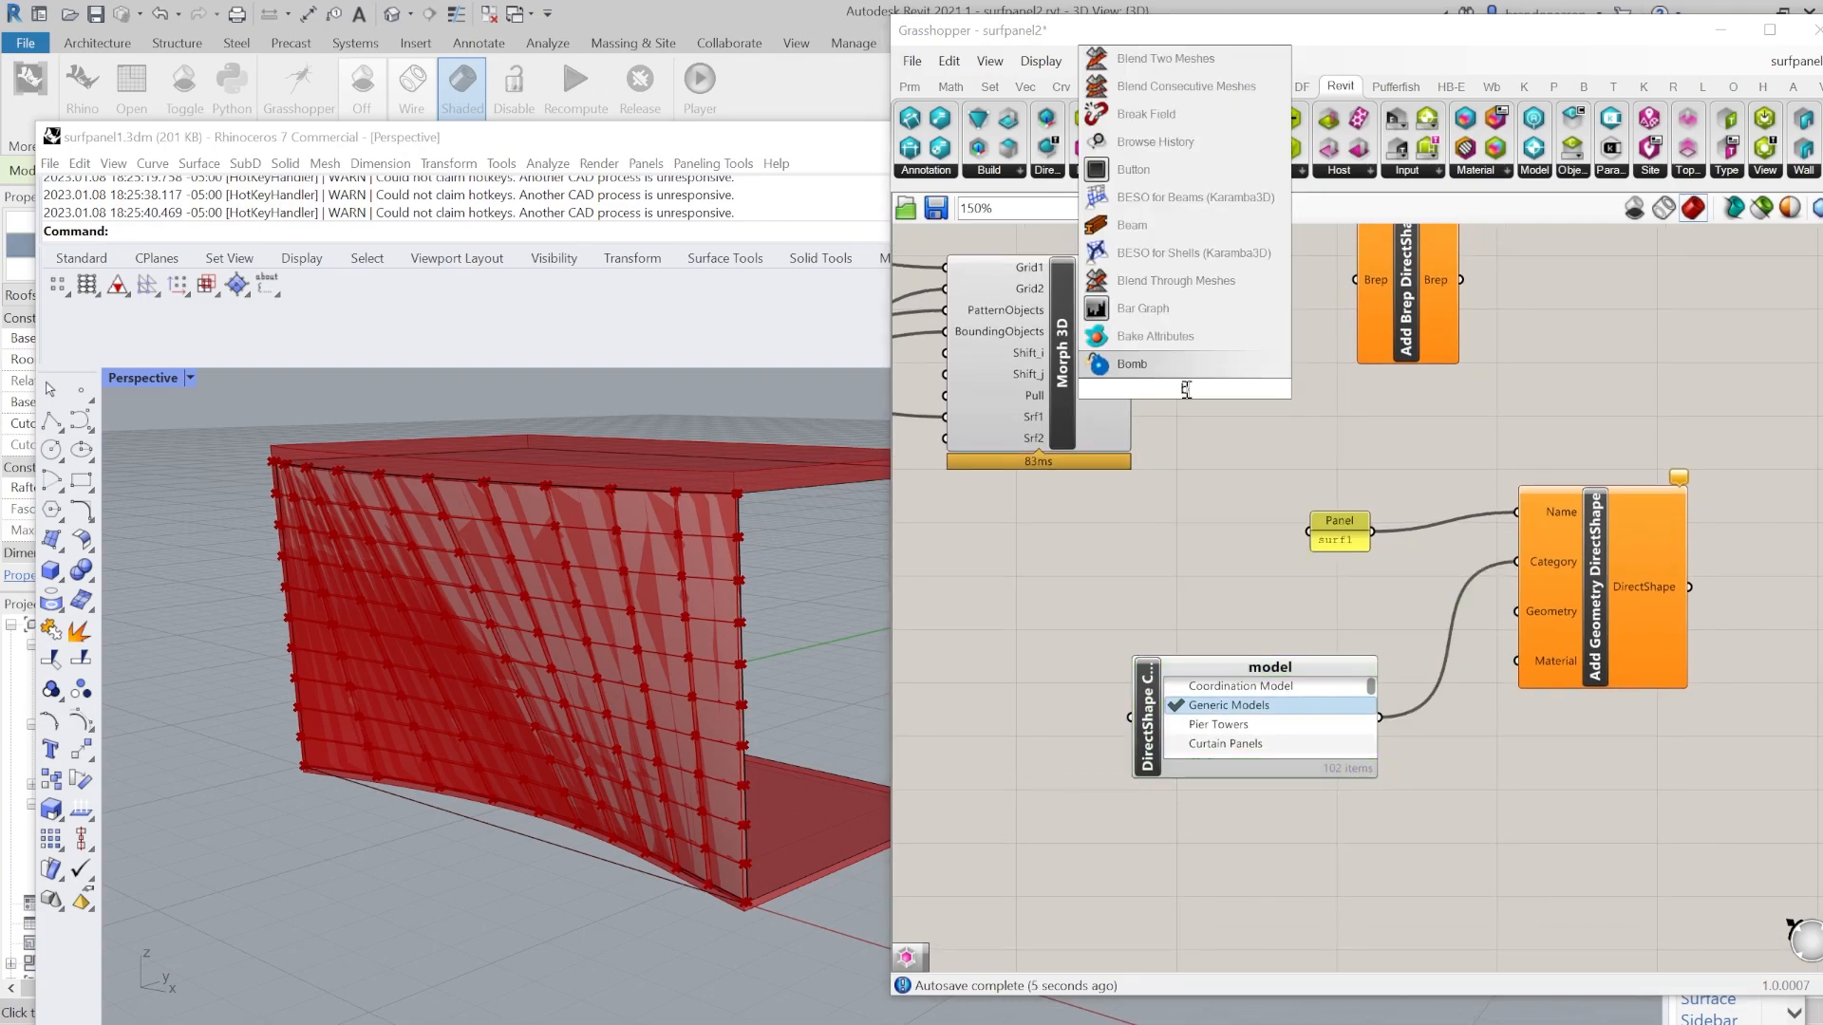
key(Return)
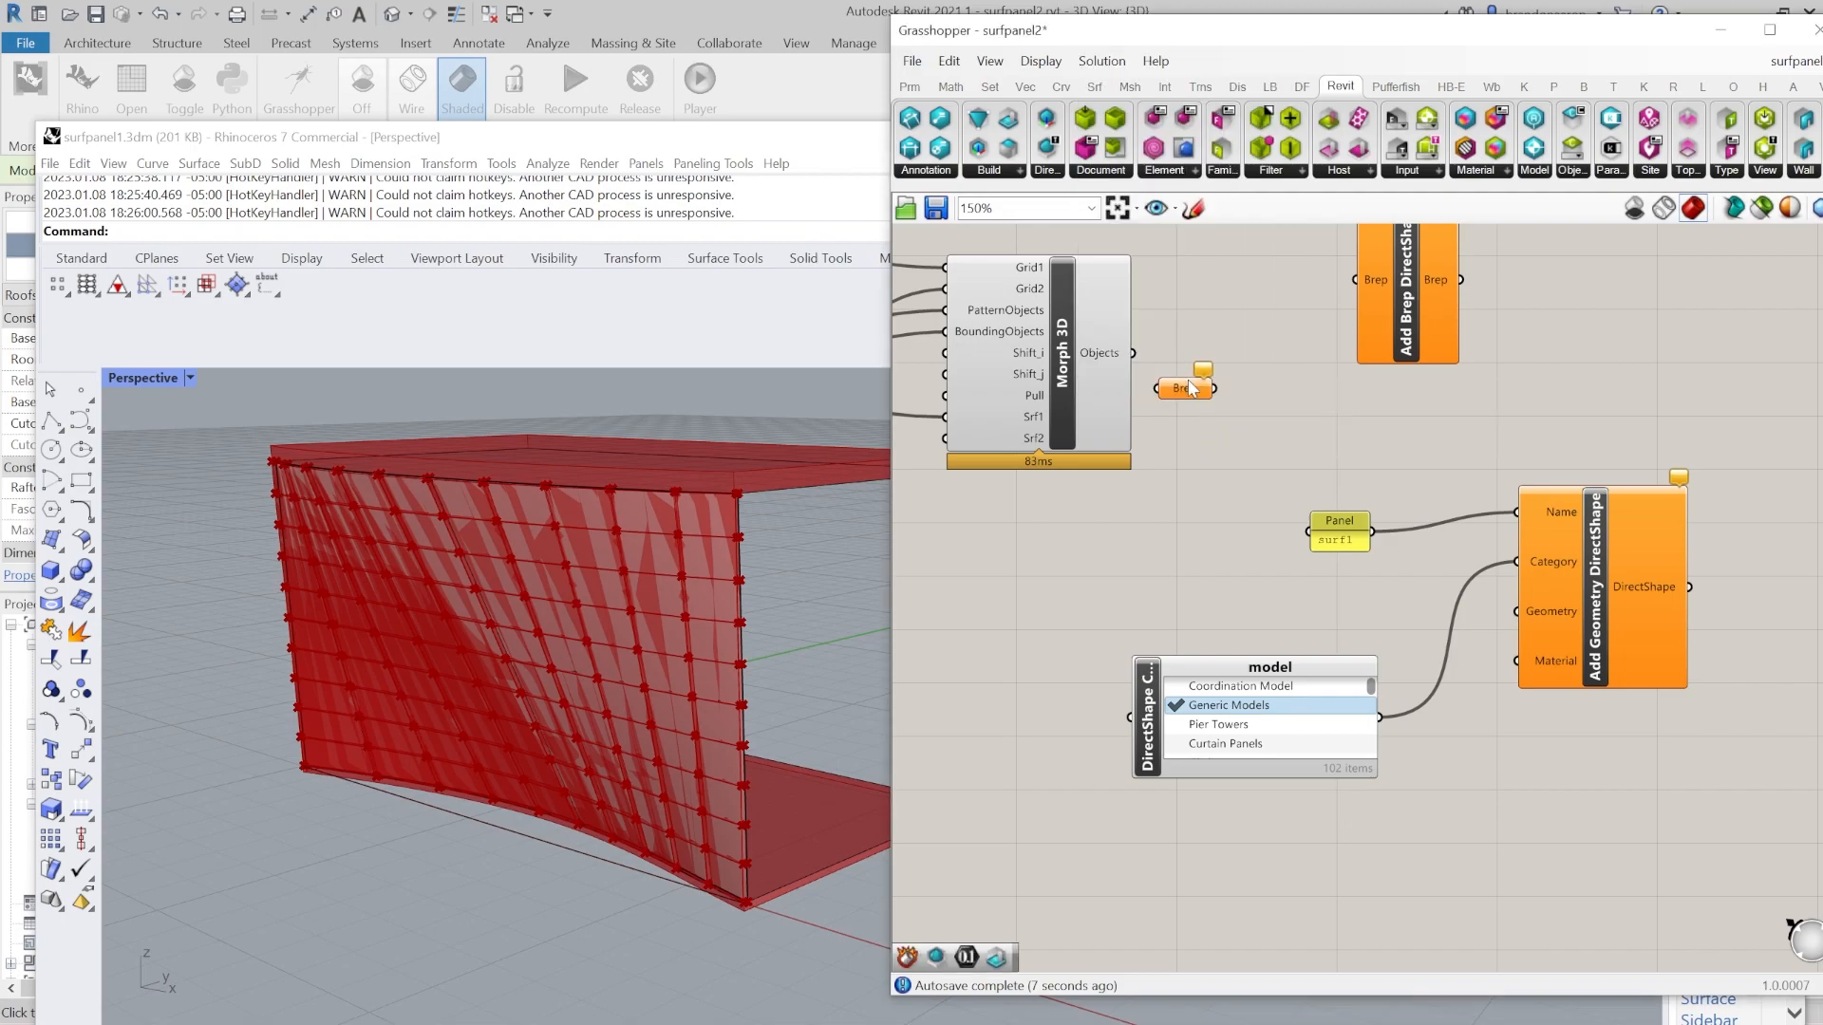
scroll(1199, 399, up, 2)
drag(1113, 344, 1231, 636)
scroll(1234, 638, down, 2)
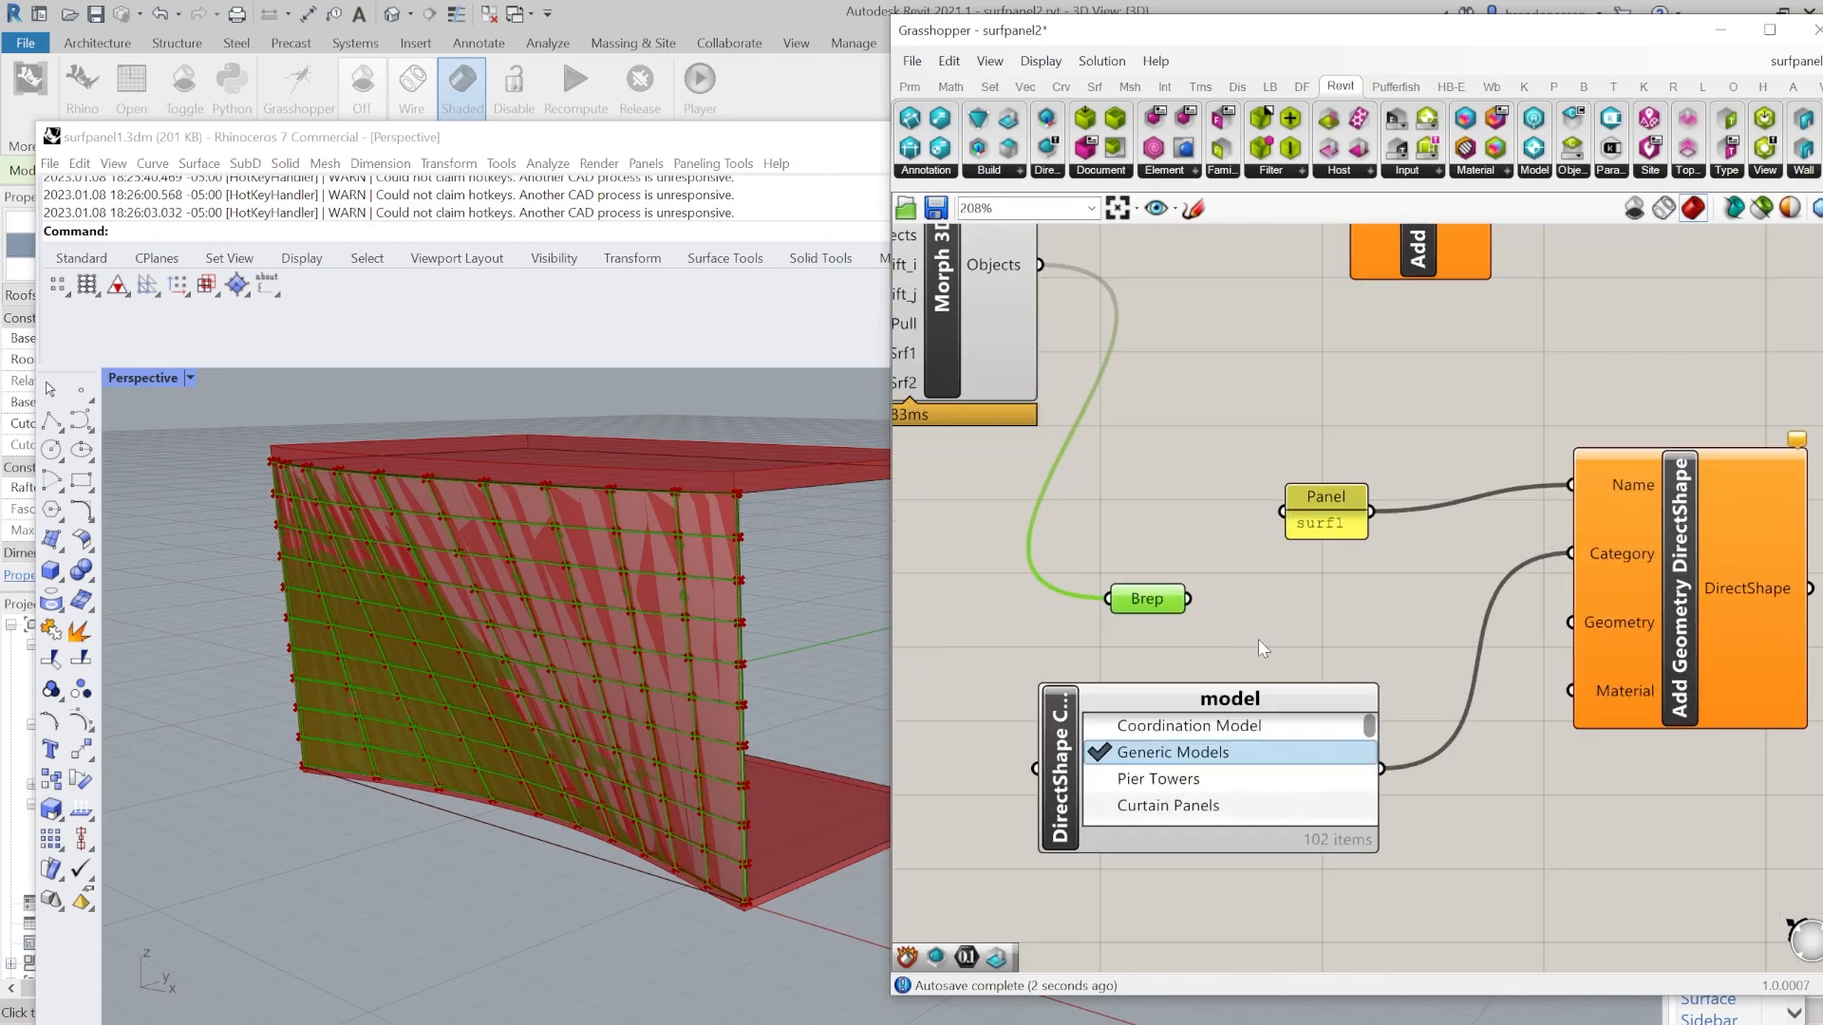
Add a Revit Material parameter below the DirectShape Categories component.
scroll(1311, 484, down, 1)
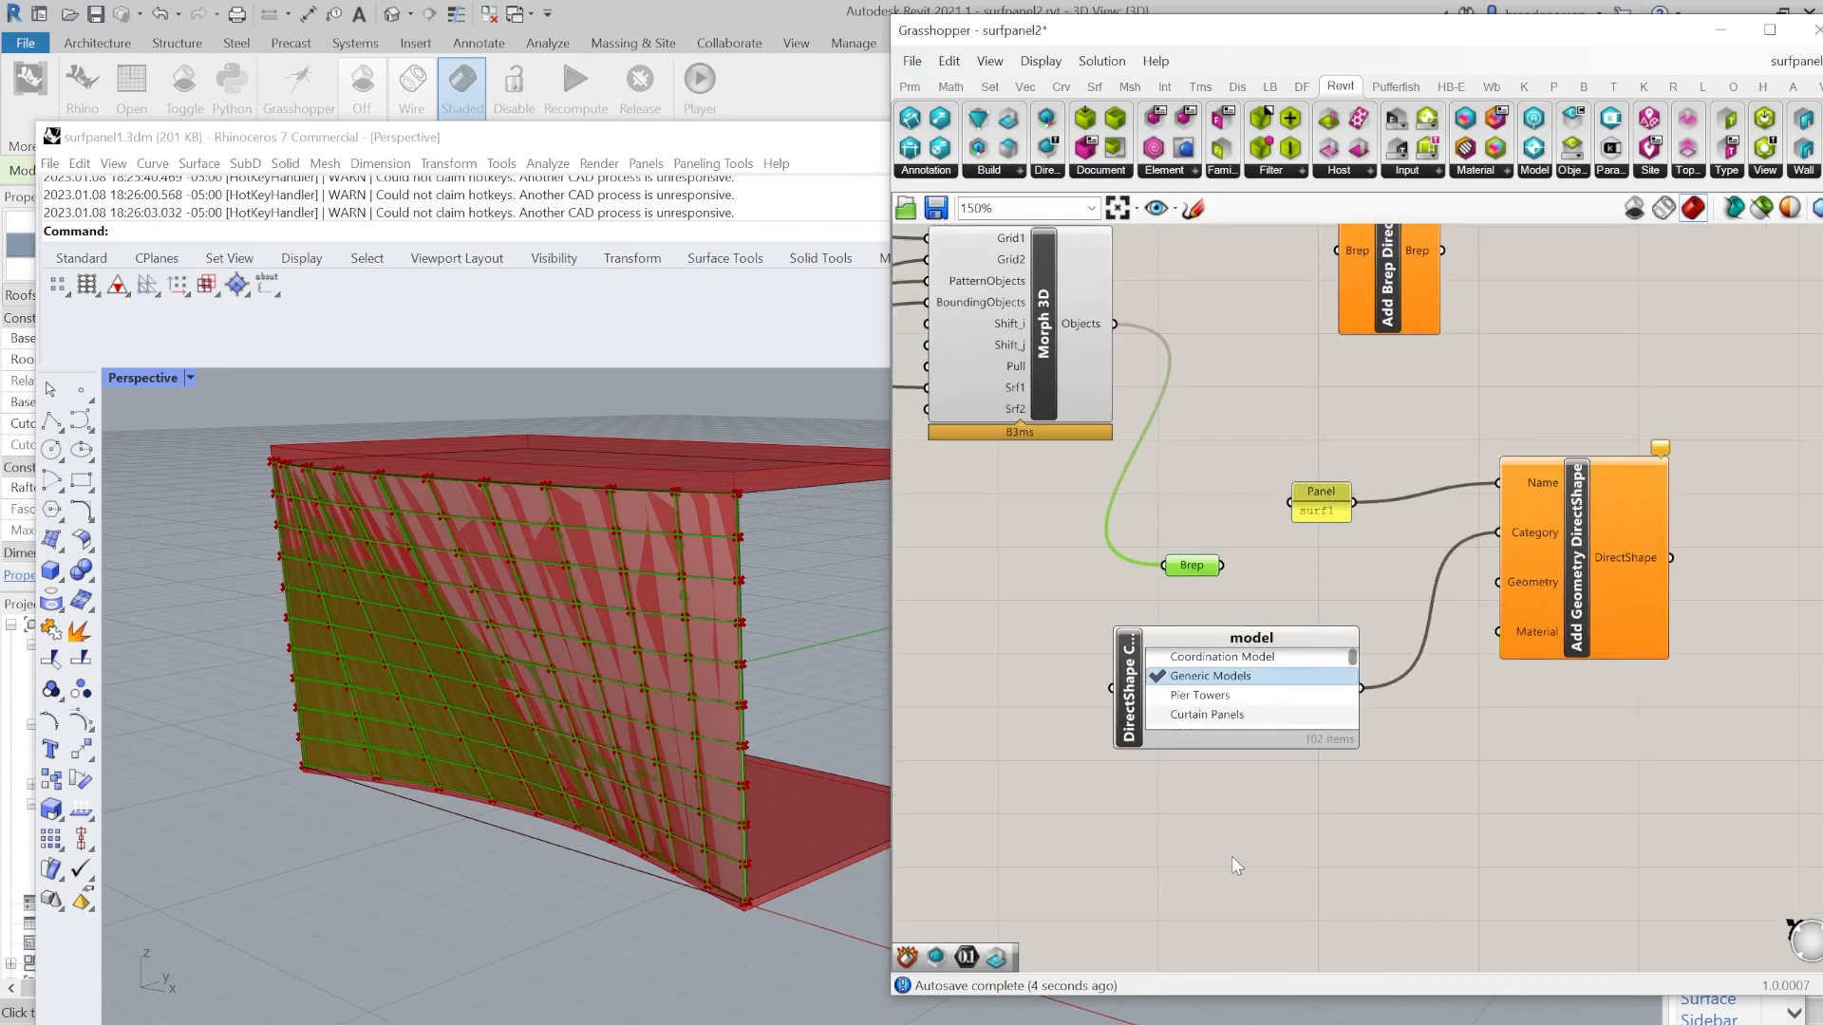
double_click(1204, 845)
text(ma)
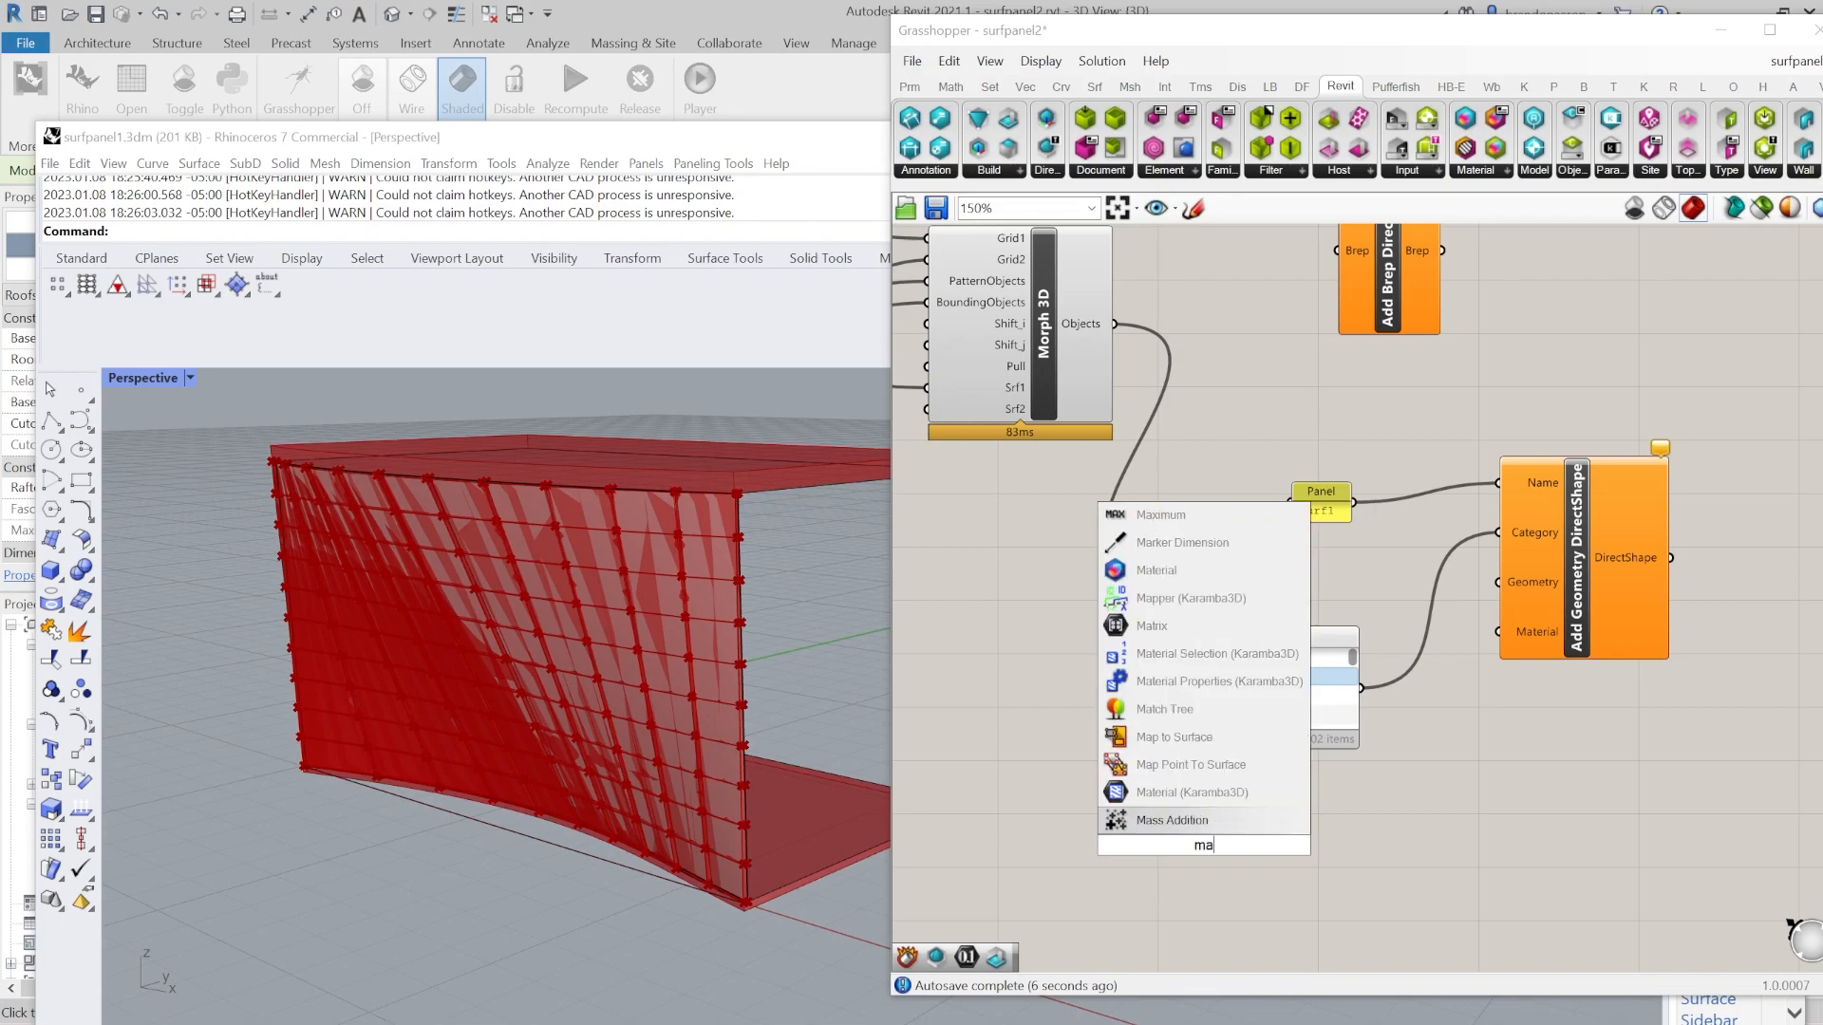
text(ter)
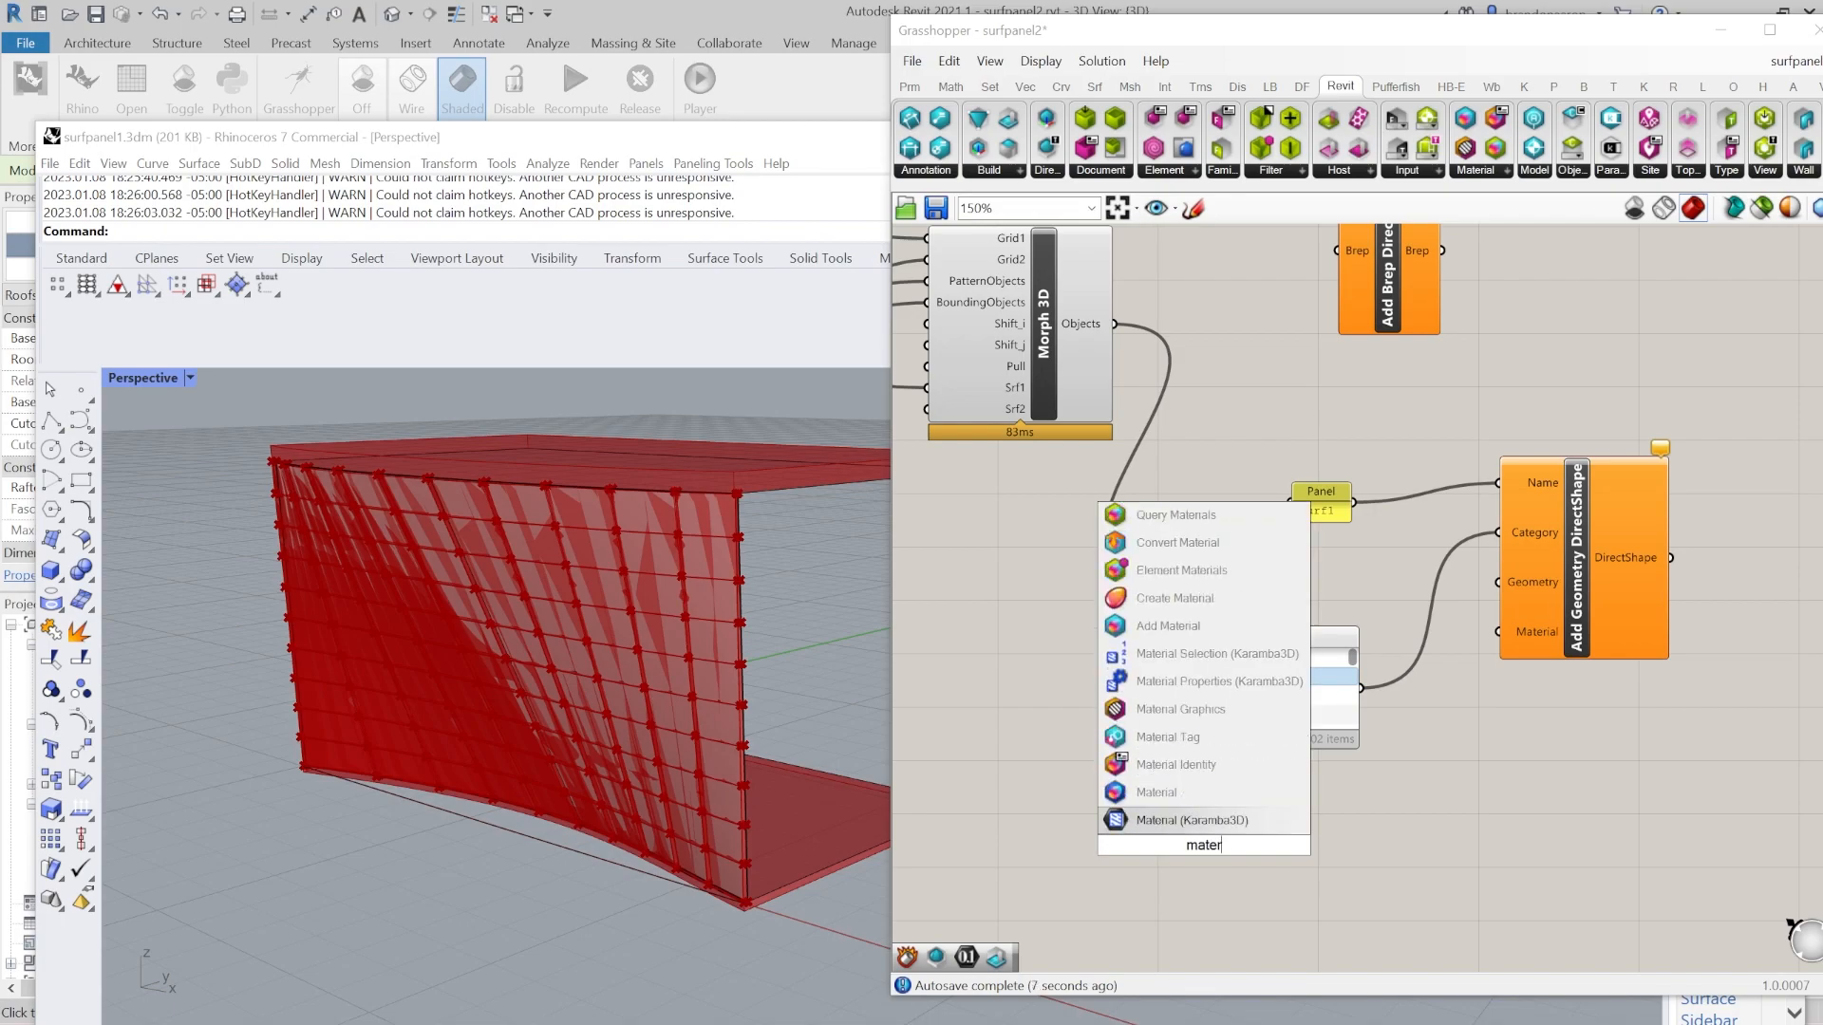
click(1224, 805)
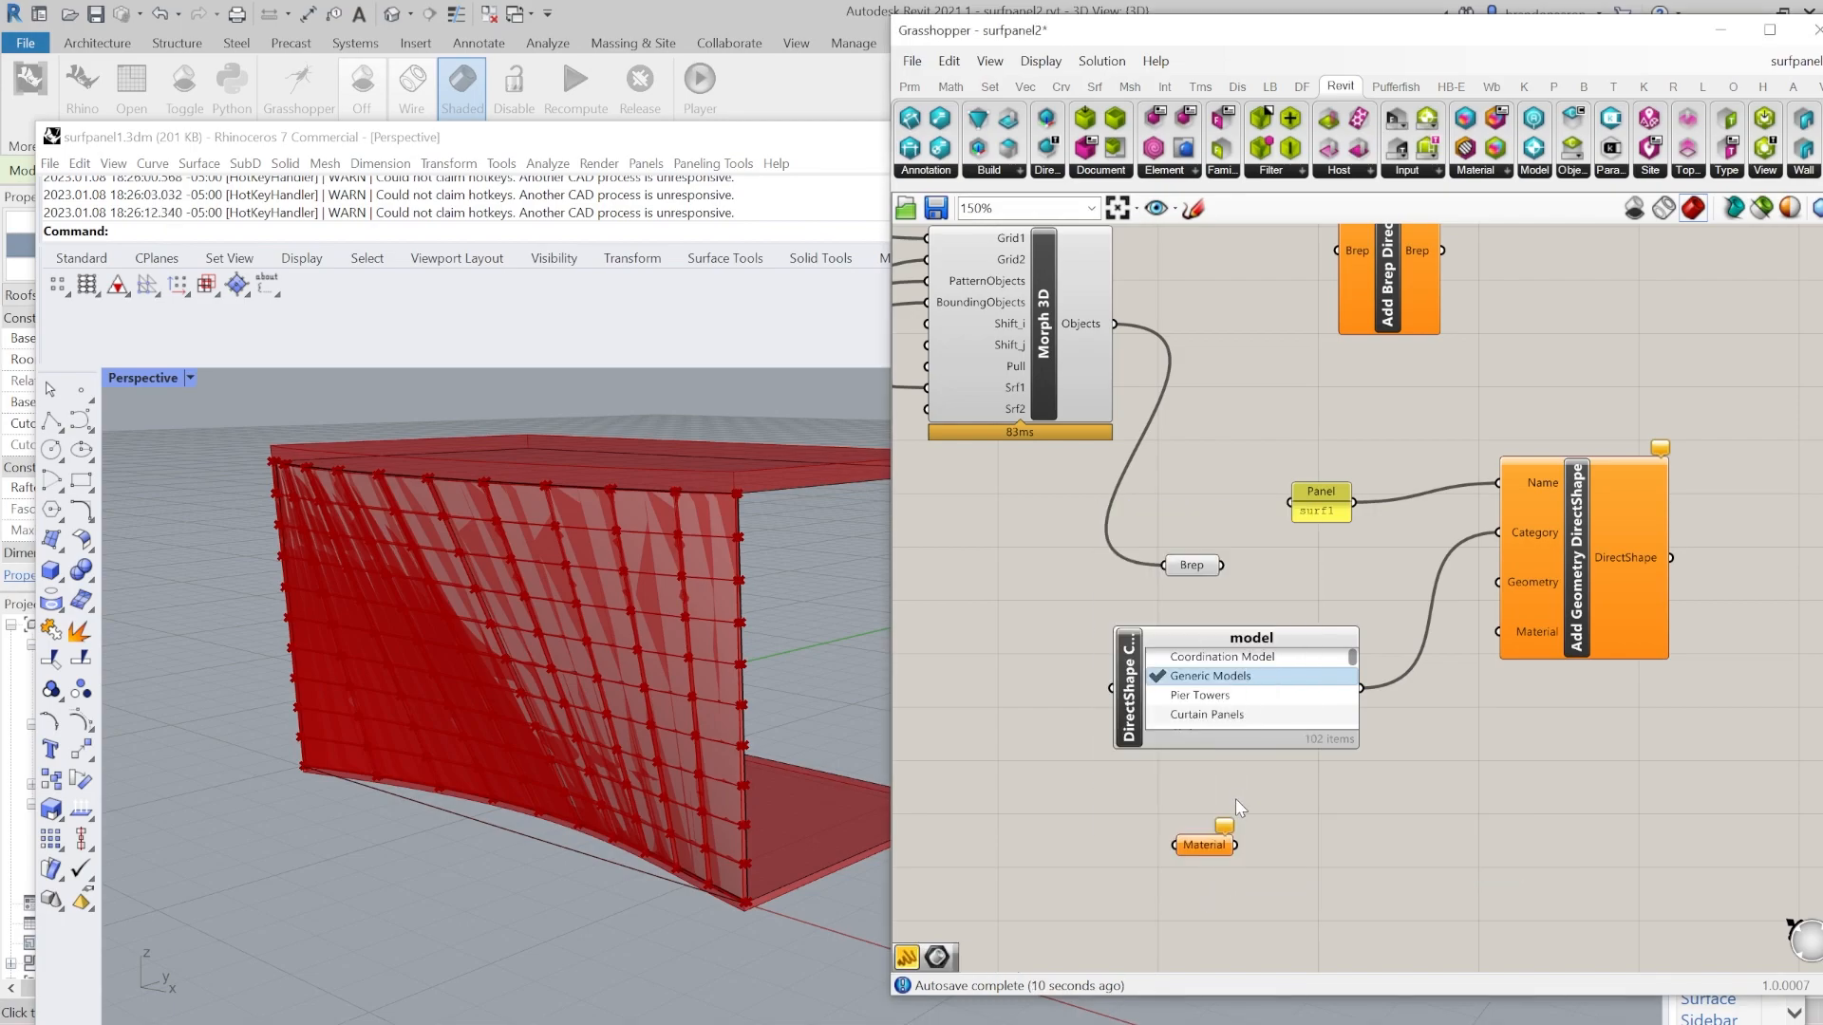
Assign Glass from the Glass material class to the Material parameter and connect it to the Material input of Add Geometry DirectShape.
scroll(1224, 835, up, 2)
right_click(1221, 827)
right_click(1193, 845)
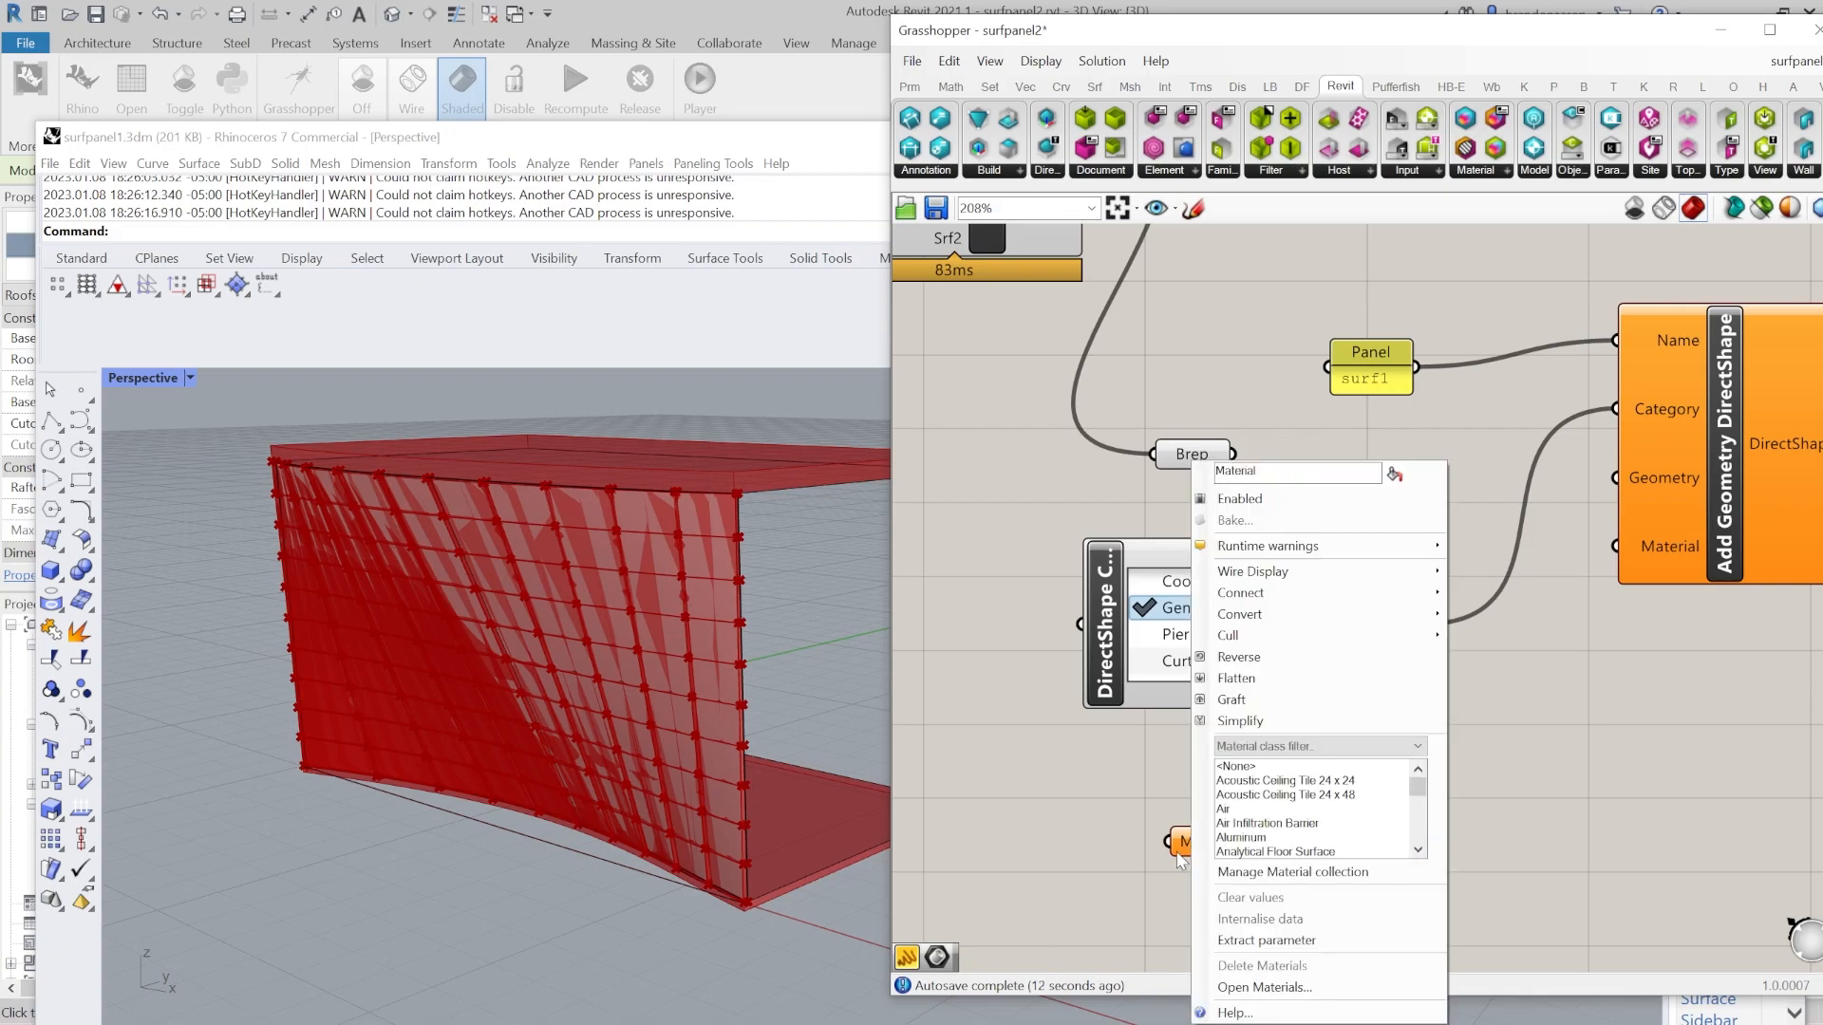
click(1312, 748)
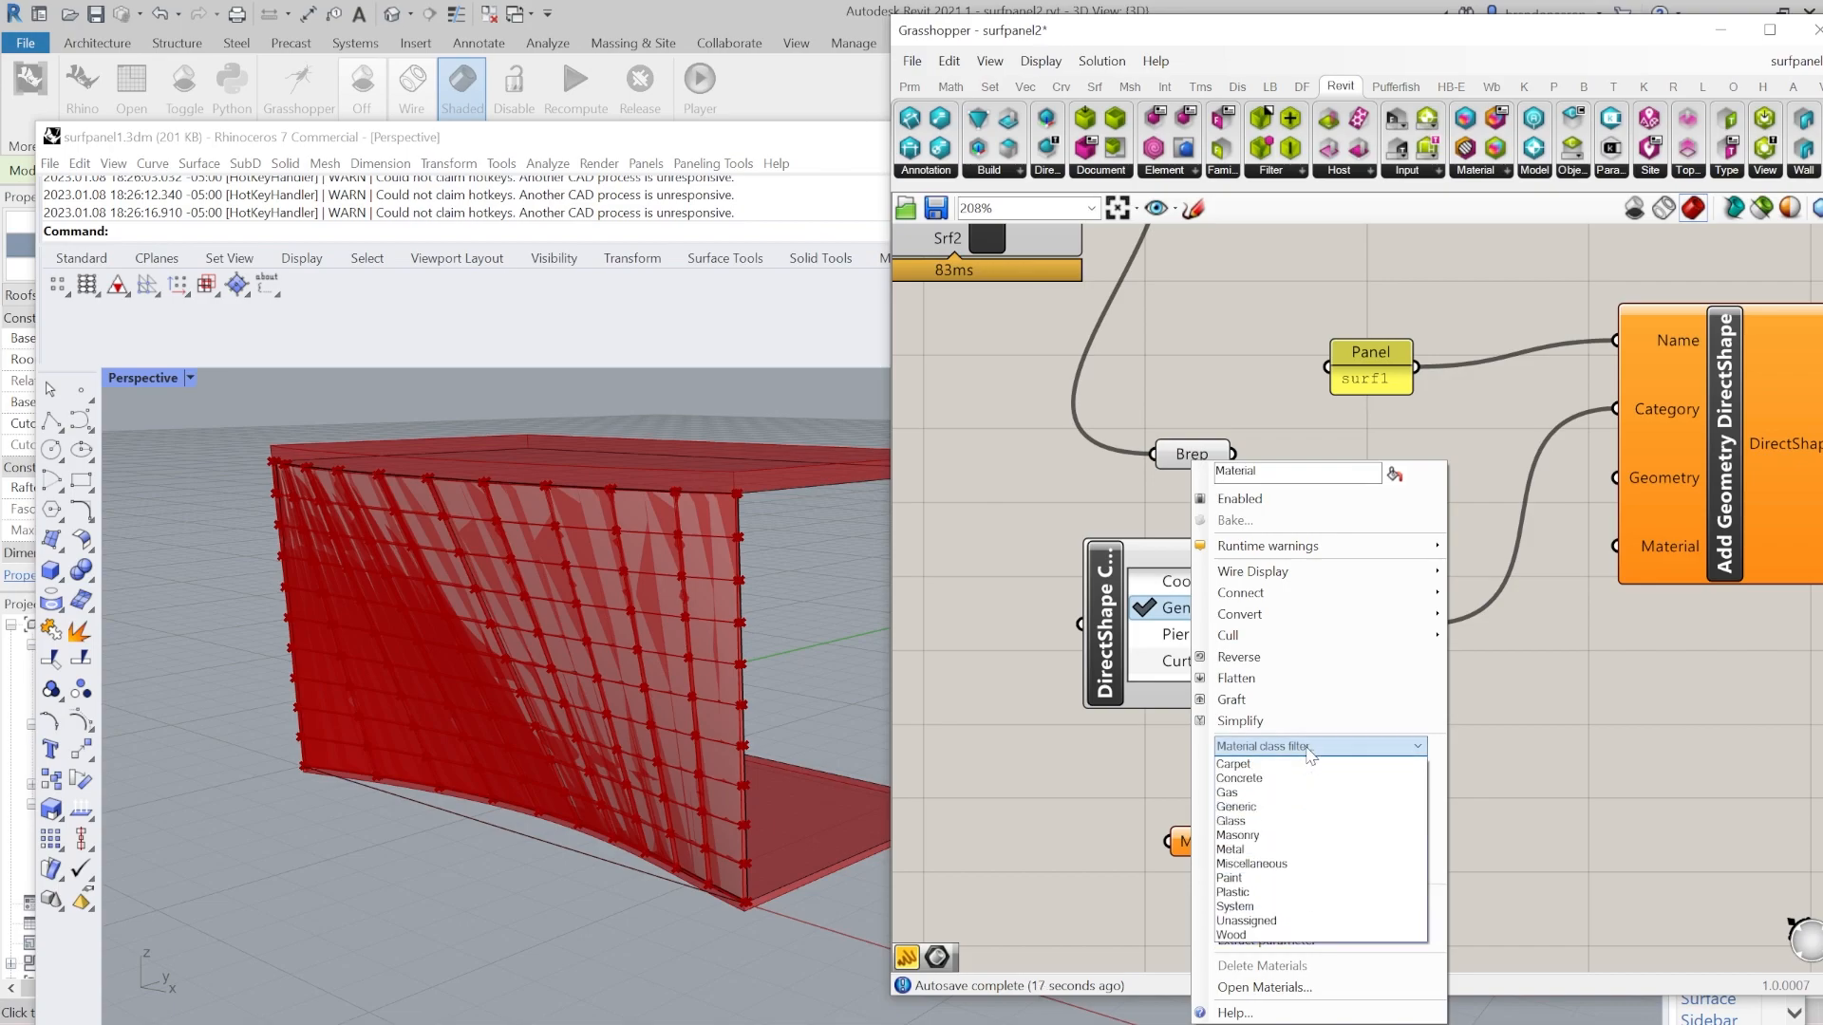
click(1284, 828)
click(1252, 781)
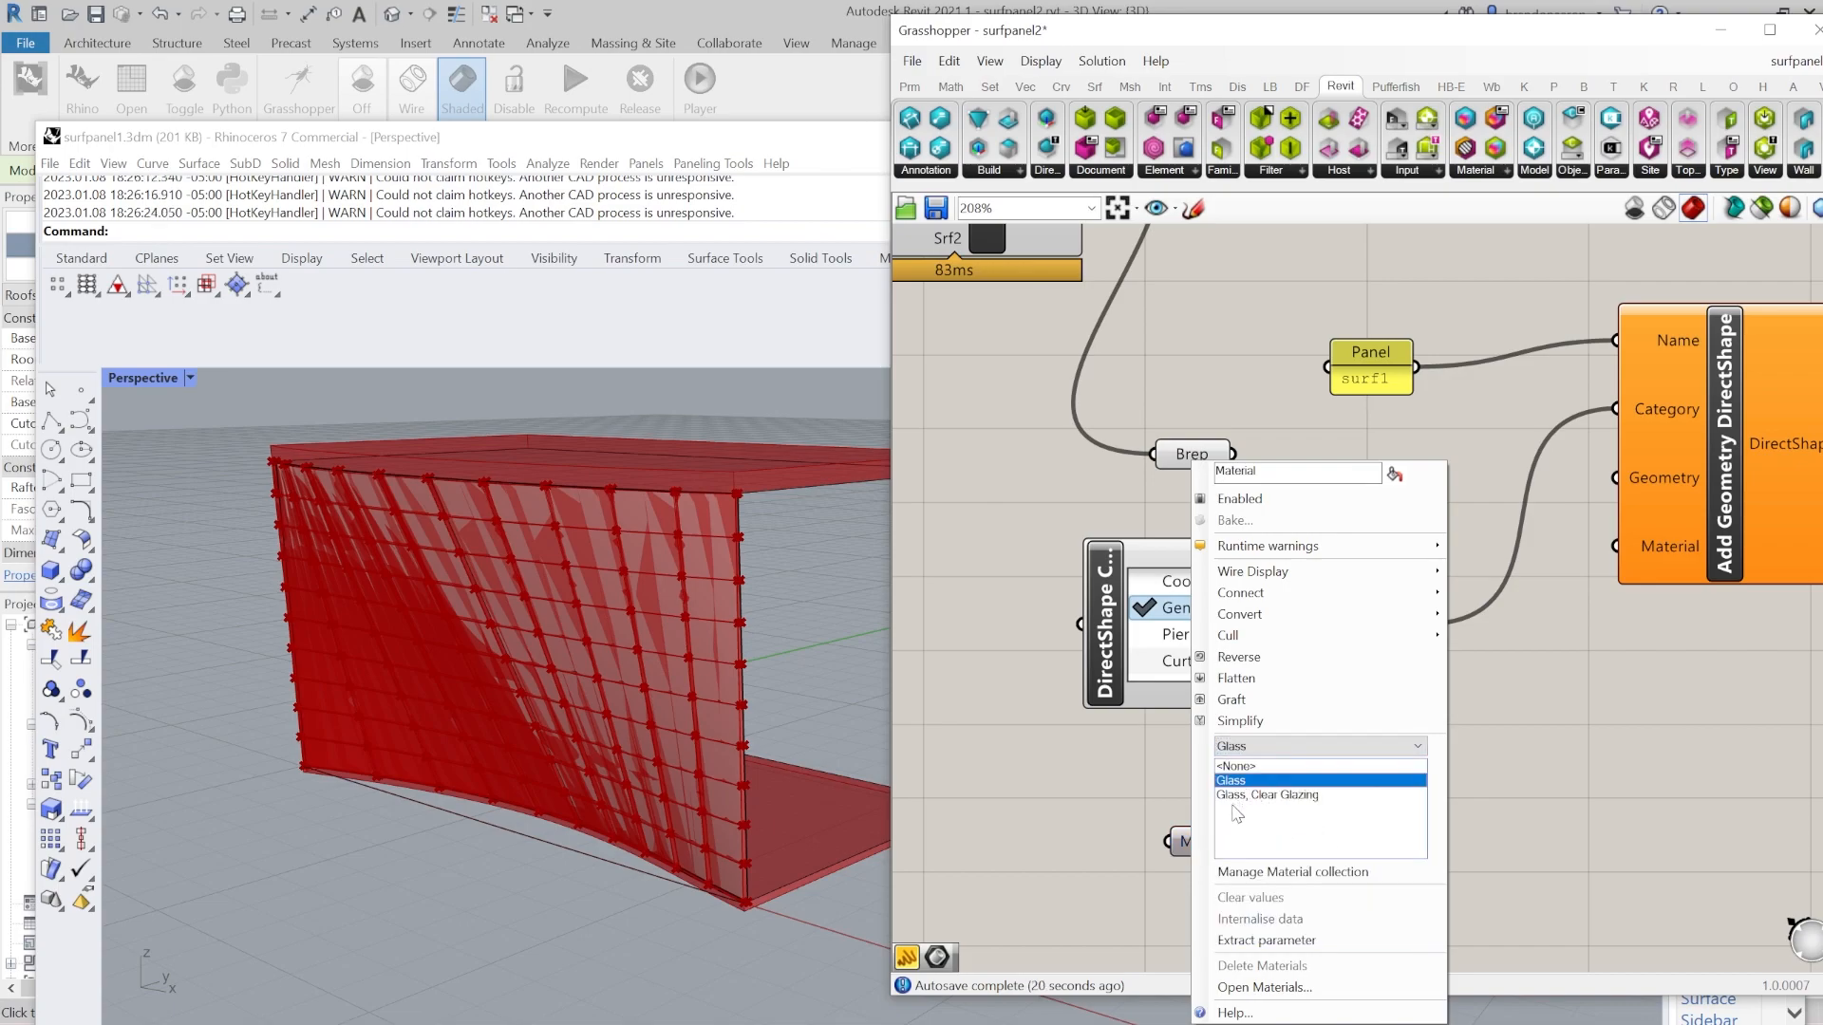
click(1153, 784)
drag(1260, 851, 1617, 546)
Connect the Brep parameter to the Geometry input of Add Geometry DirectShape.
right_drag(1569, 416, 1474, 525)
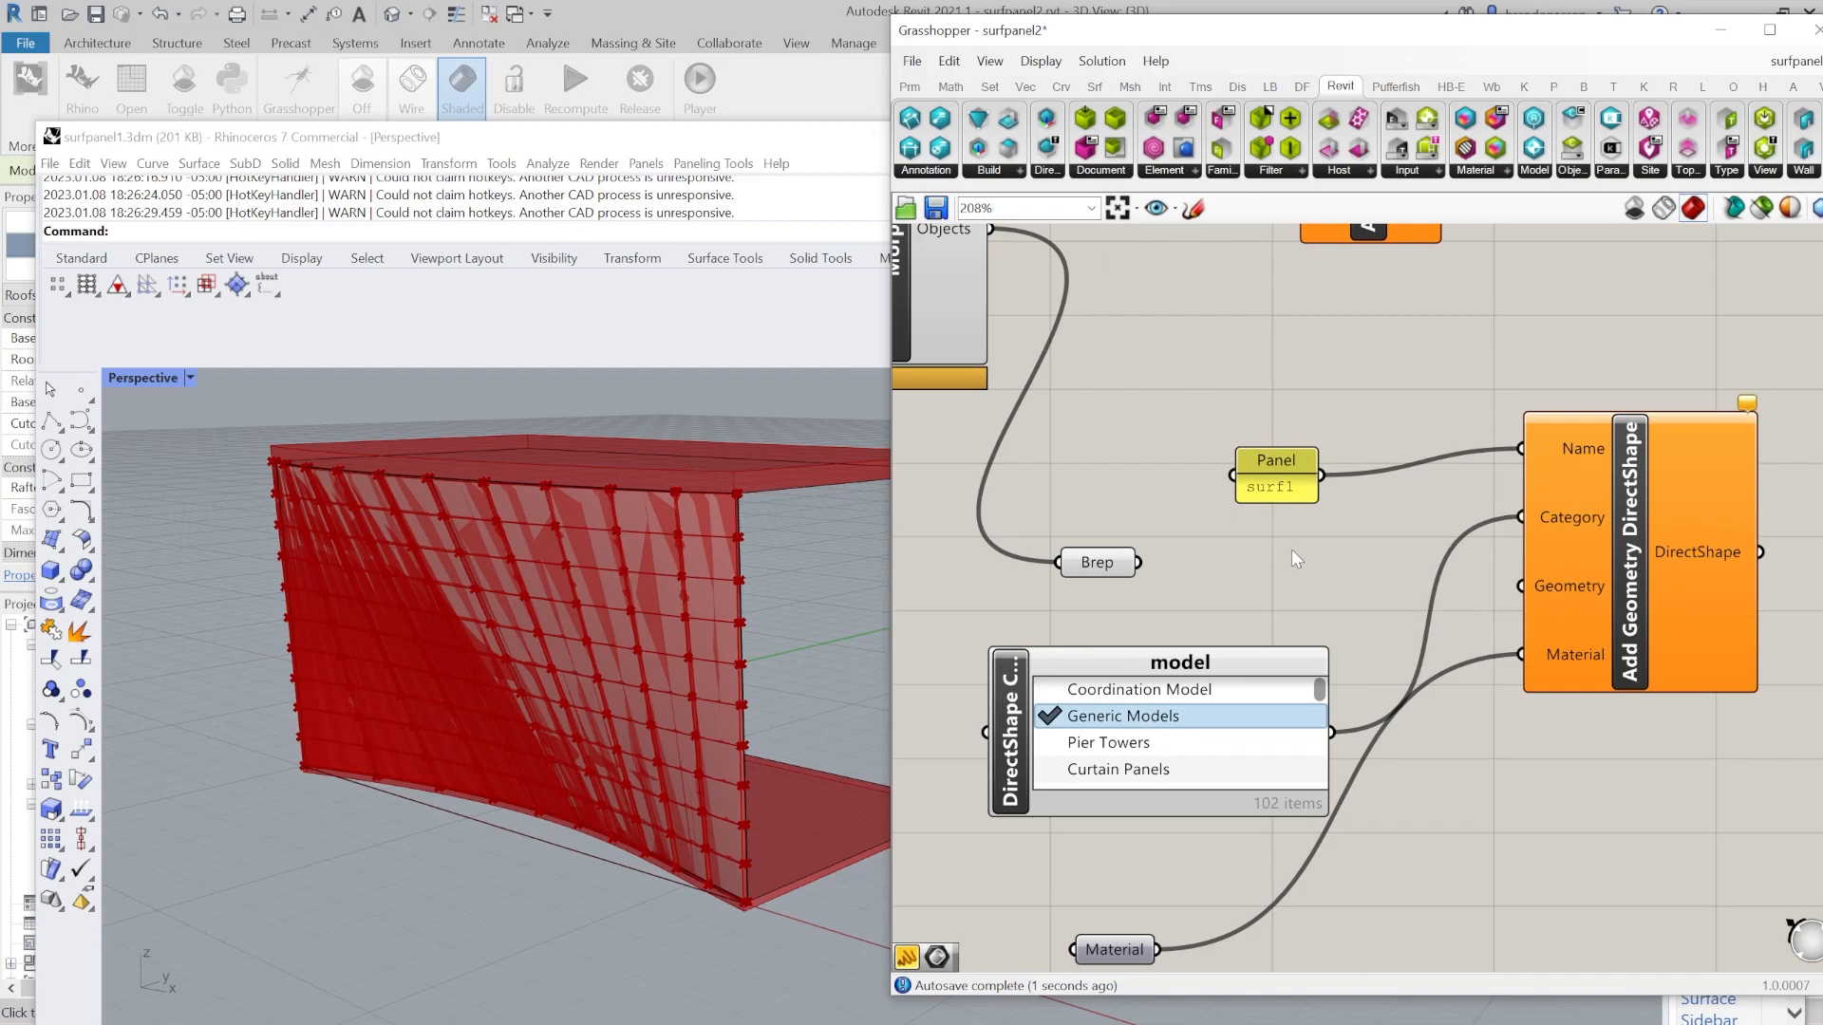
right_drag(1291, 549, 1033, 545)
drag(1012, 565, 1397, 588)
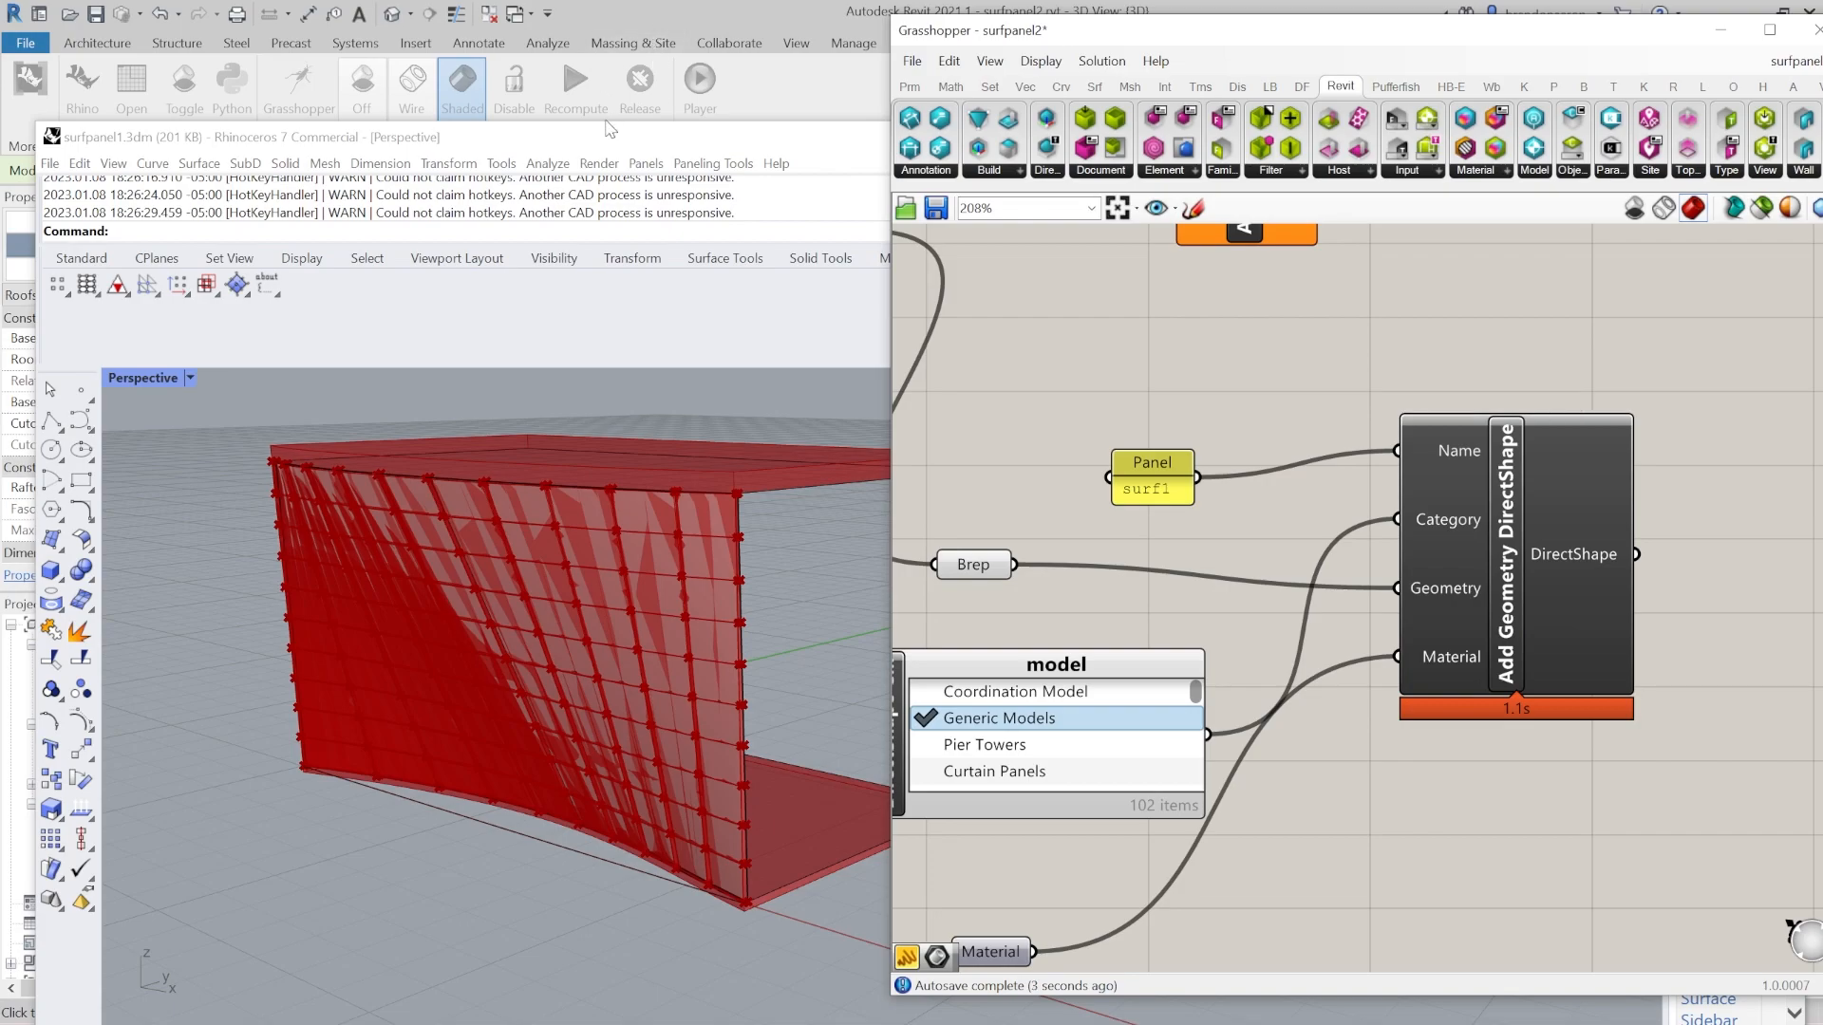
Minimize Rhino to switch to Revit and examine the facade panels in the 3D view.
drag(610, 126, 612, 133)
double_click(622, 150)
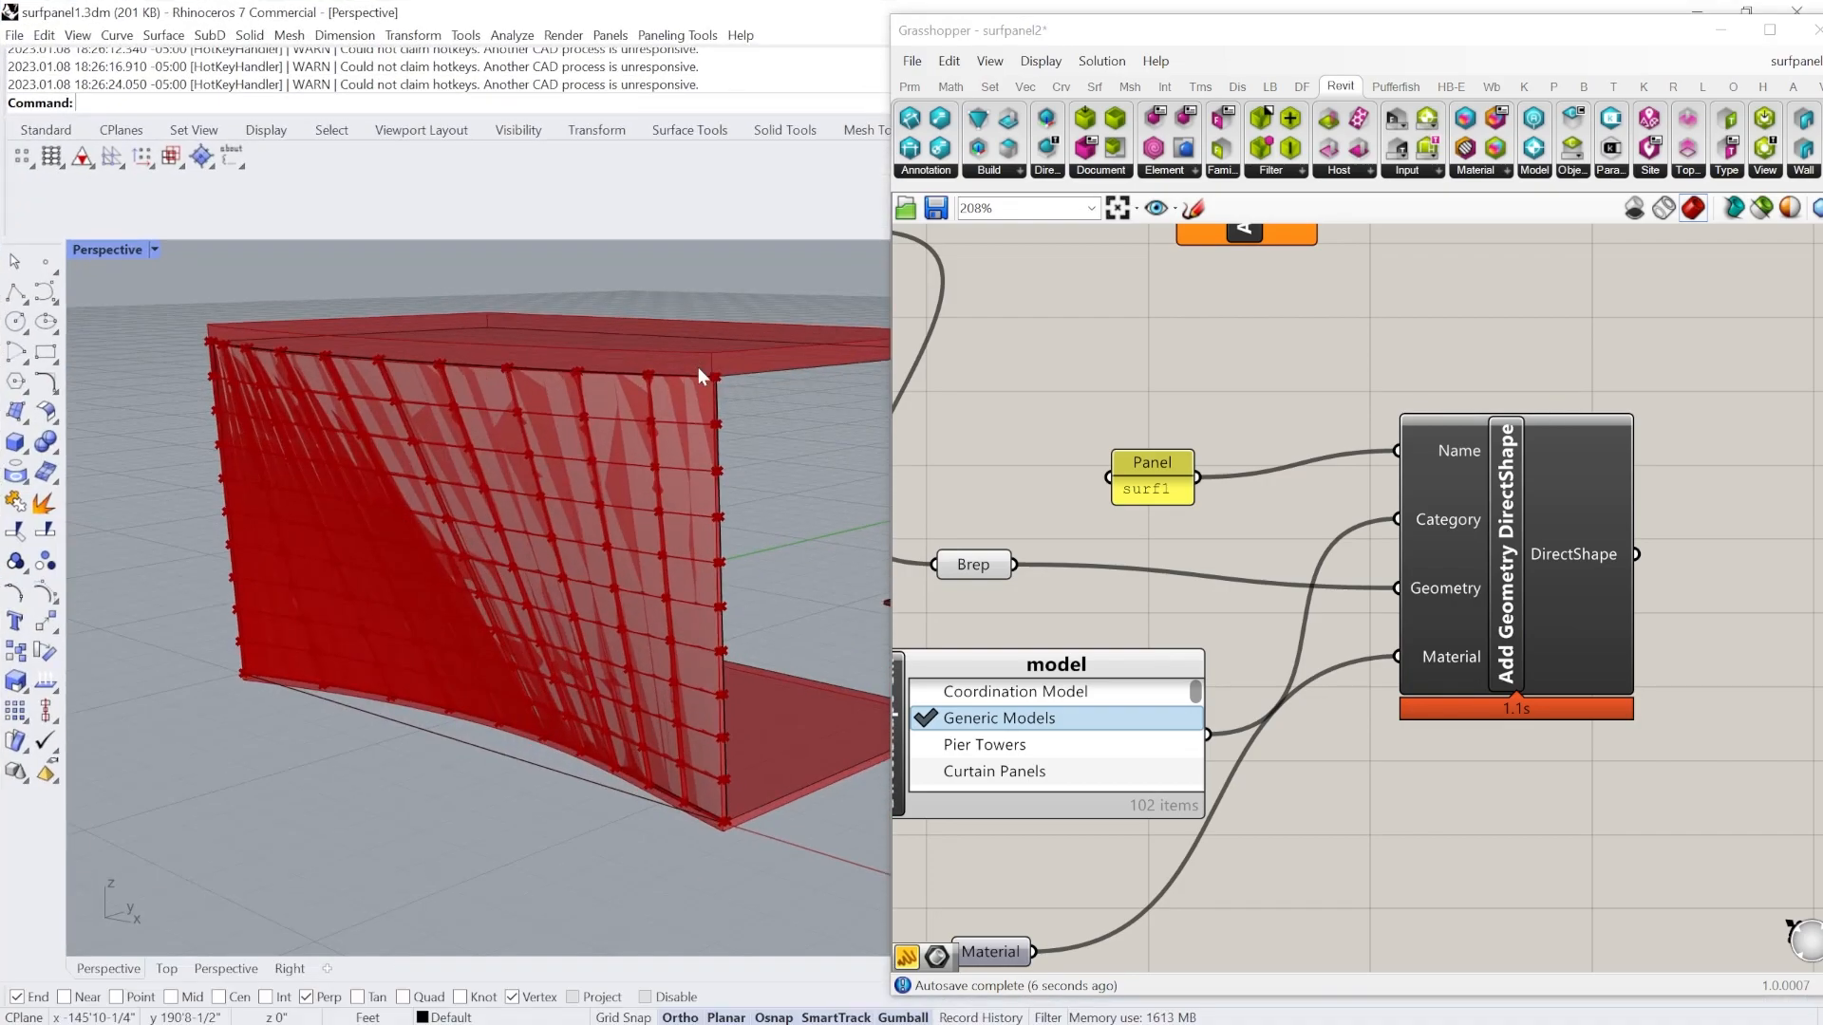
double_click(647, 13)
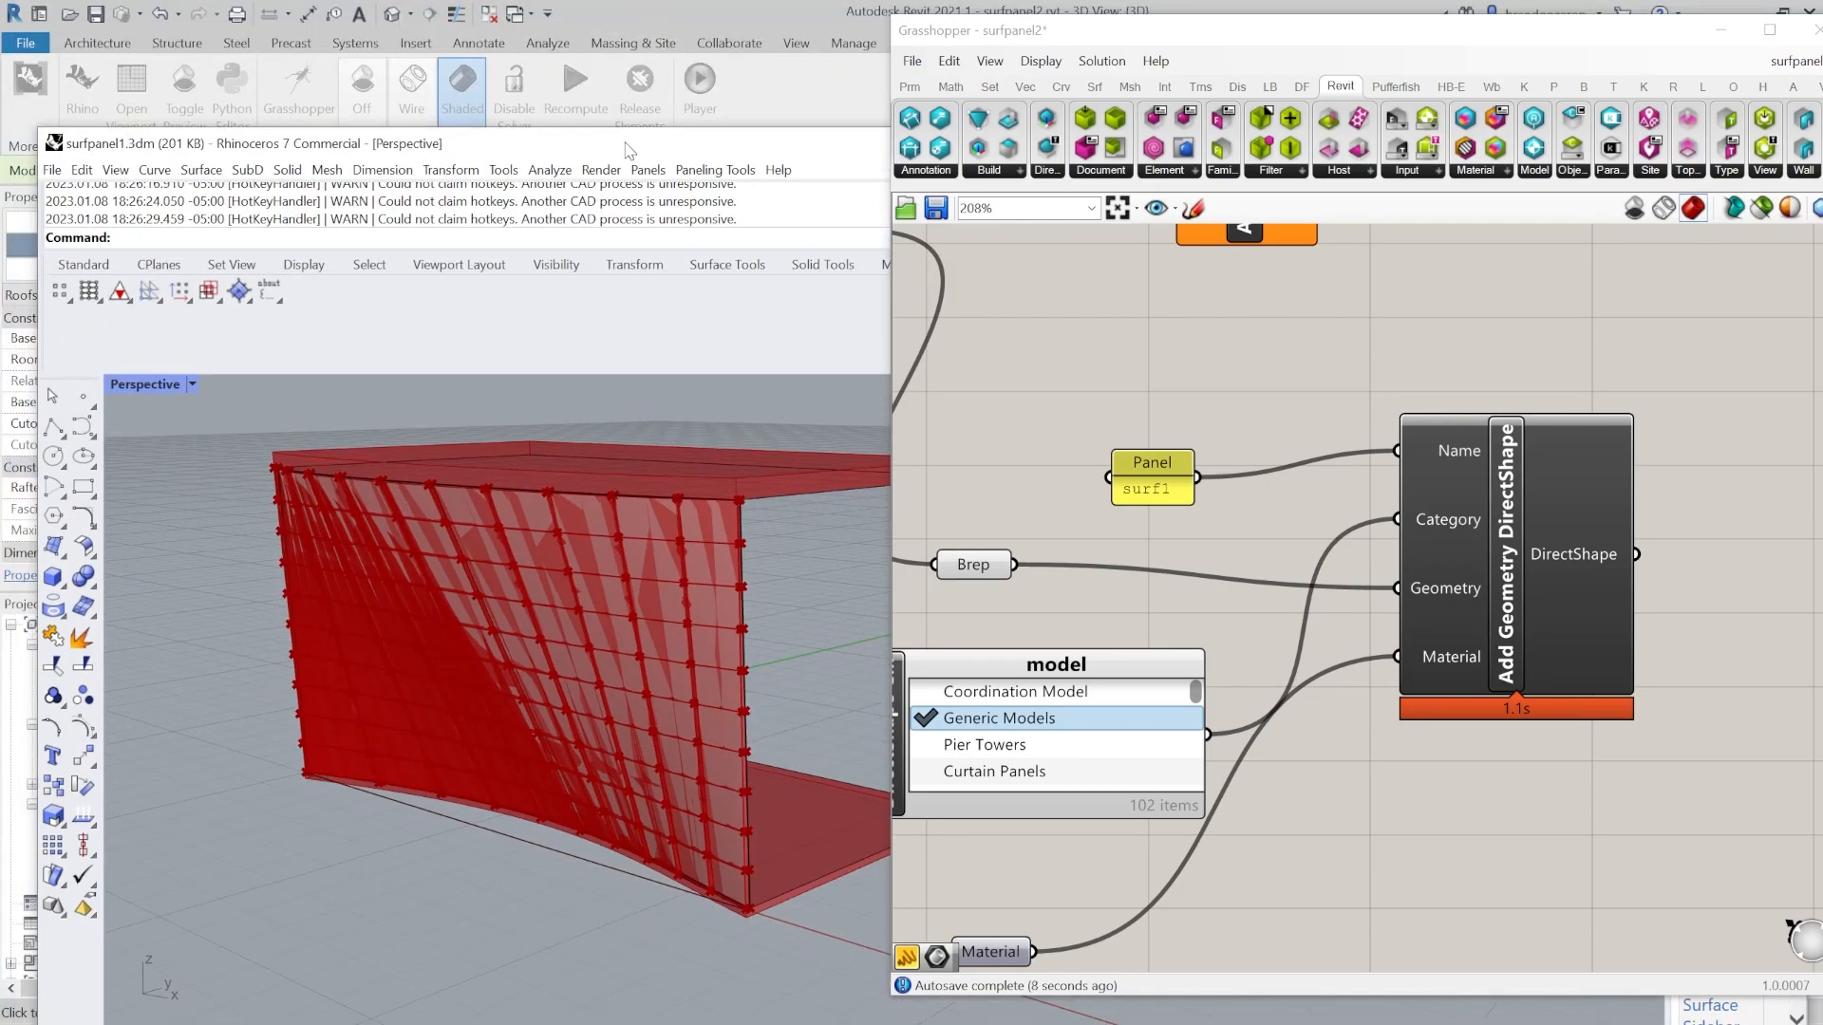
double_click(628, 150)
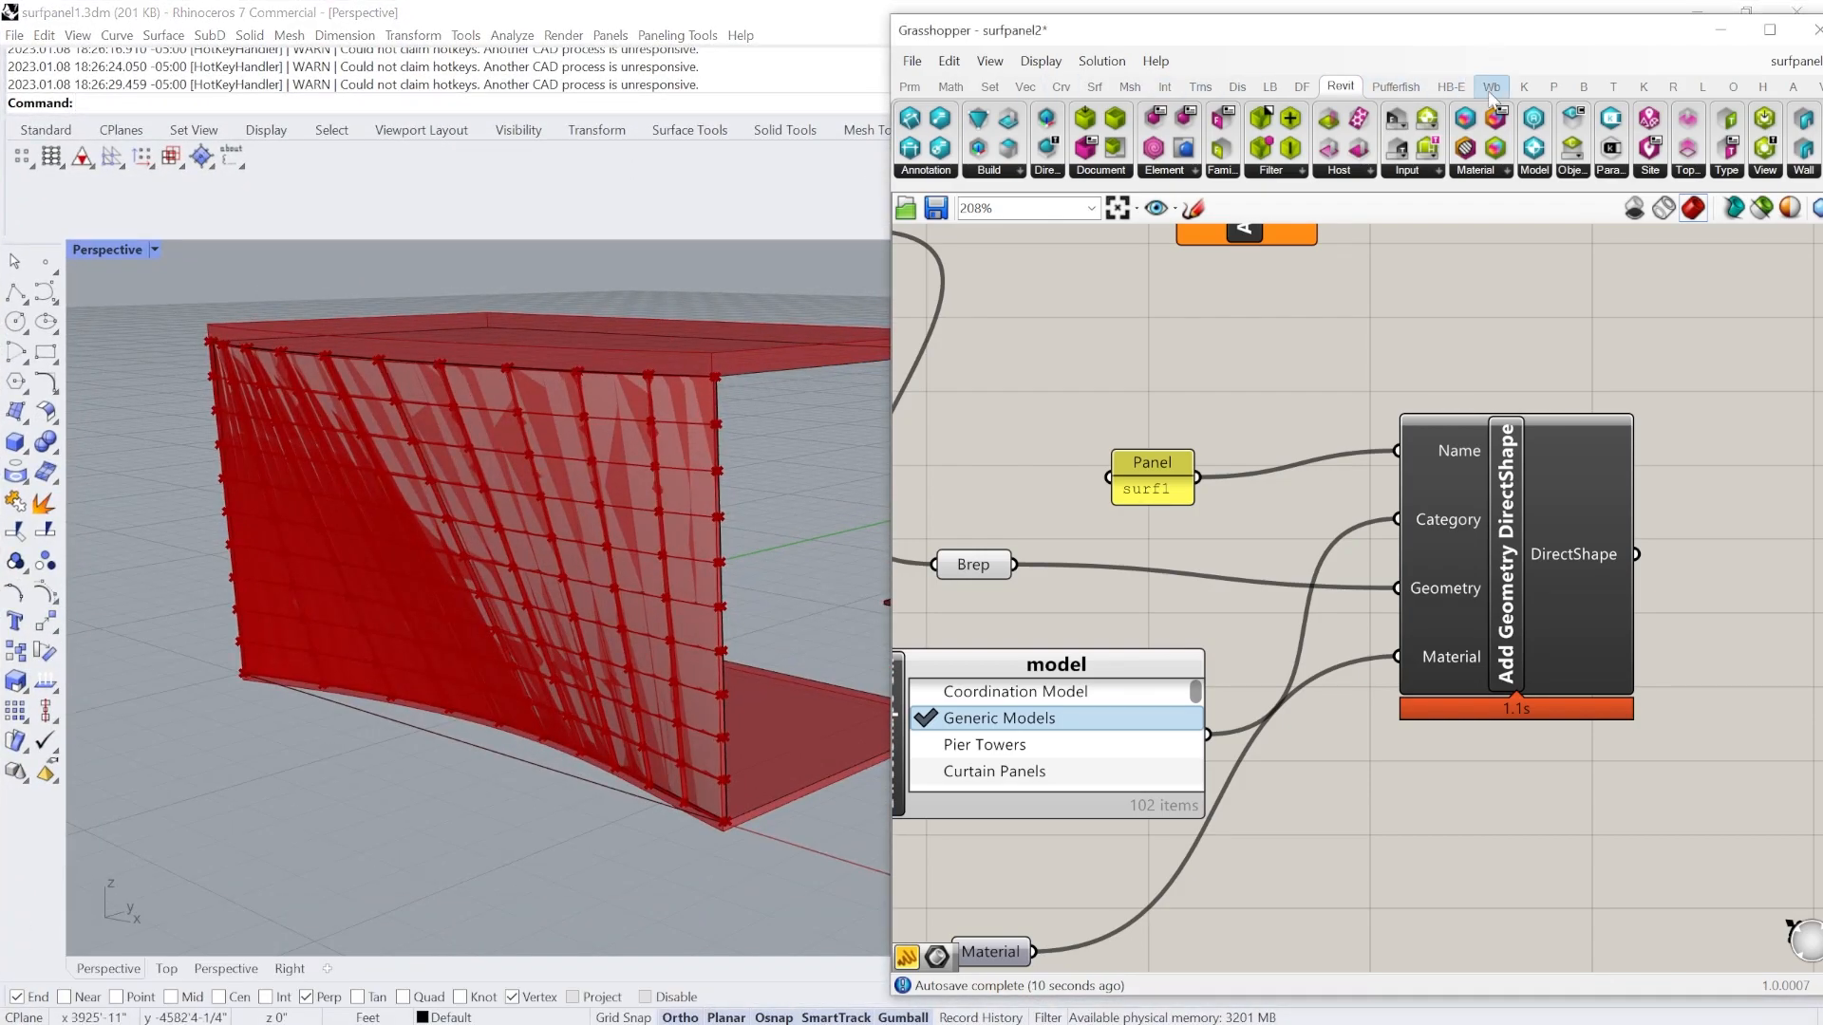
click(1697, 9)
scroll(730, 530, up, 2)
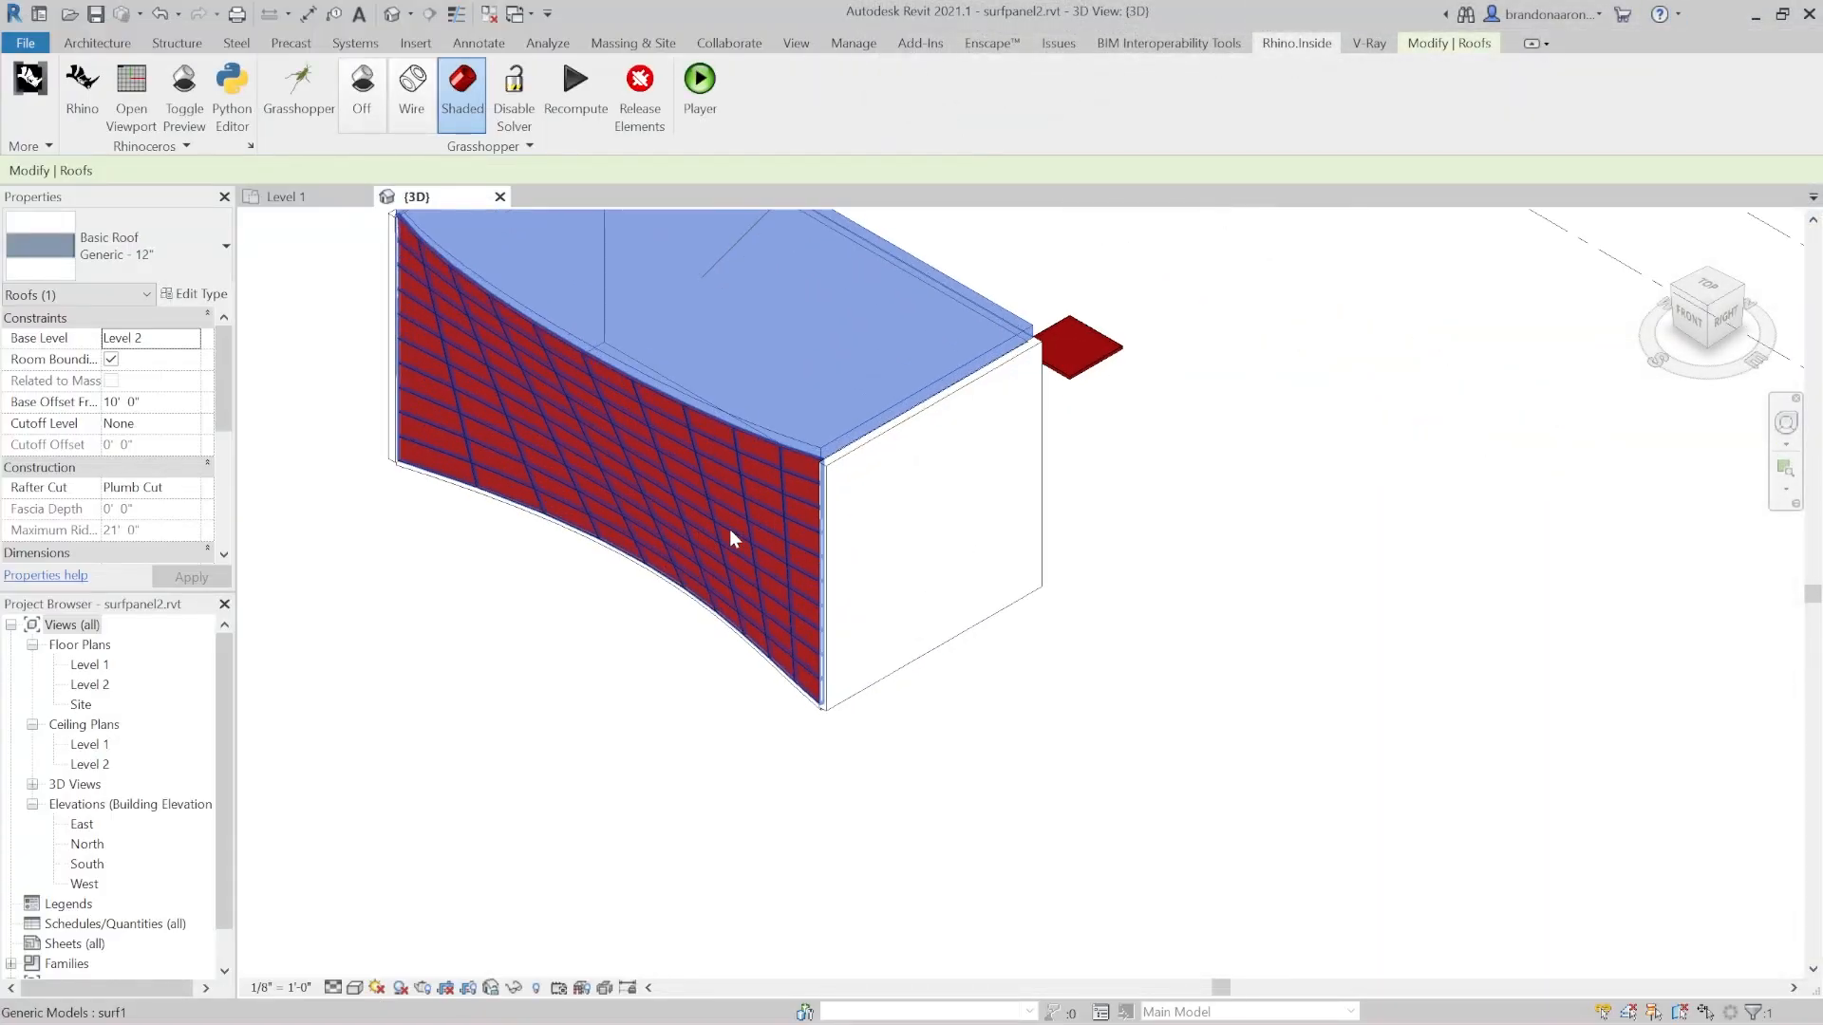
Set the 3D view's visual style to Shaded.
click(800, 570)
scroll(826, 736, down, 3)
scroll(432, 551, up, 1)
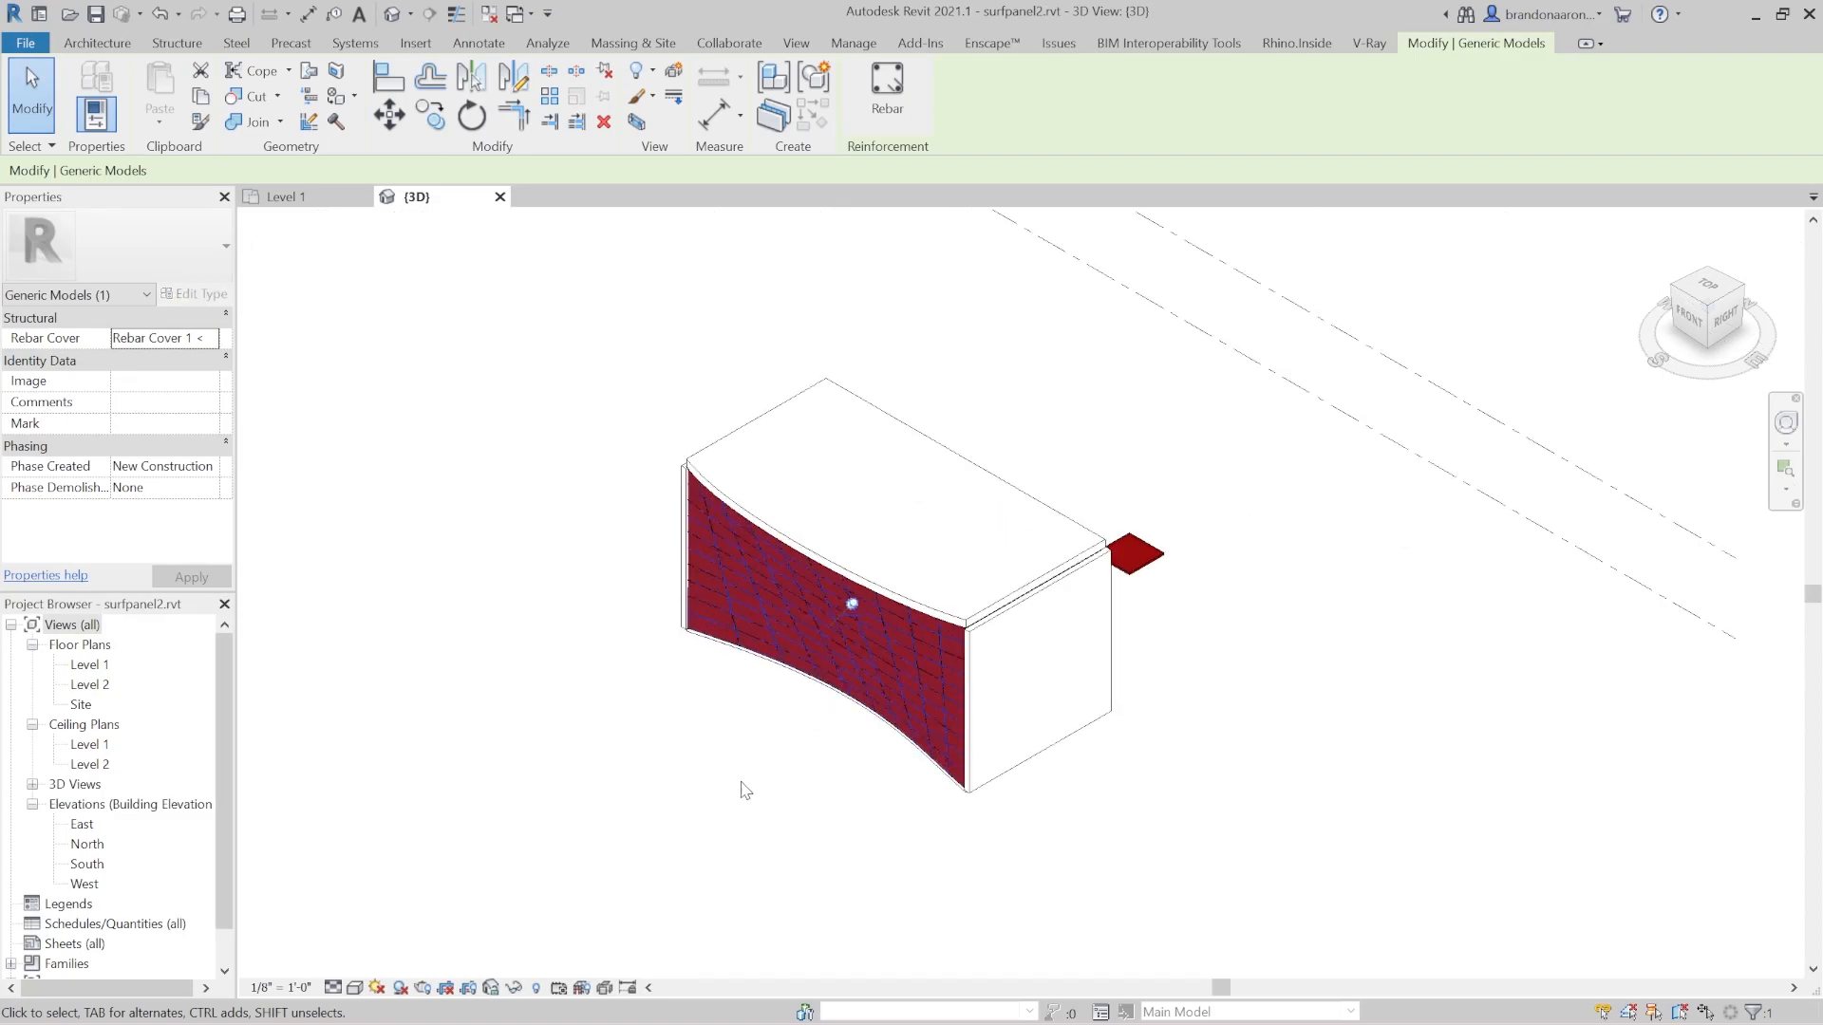
click(766, 776)
scroll(788, 779, up, 2)
shift+middle_drag(784, 766, 893, 710)
scroll(695, 787, down, 2)
scroll(985, 477, up, 2)
click(355, 988)
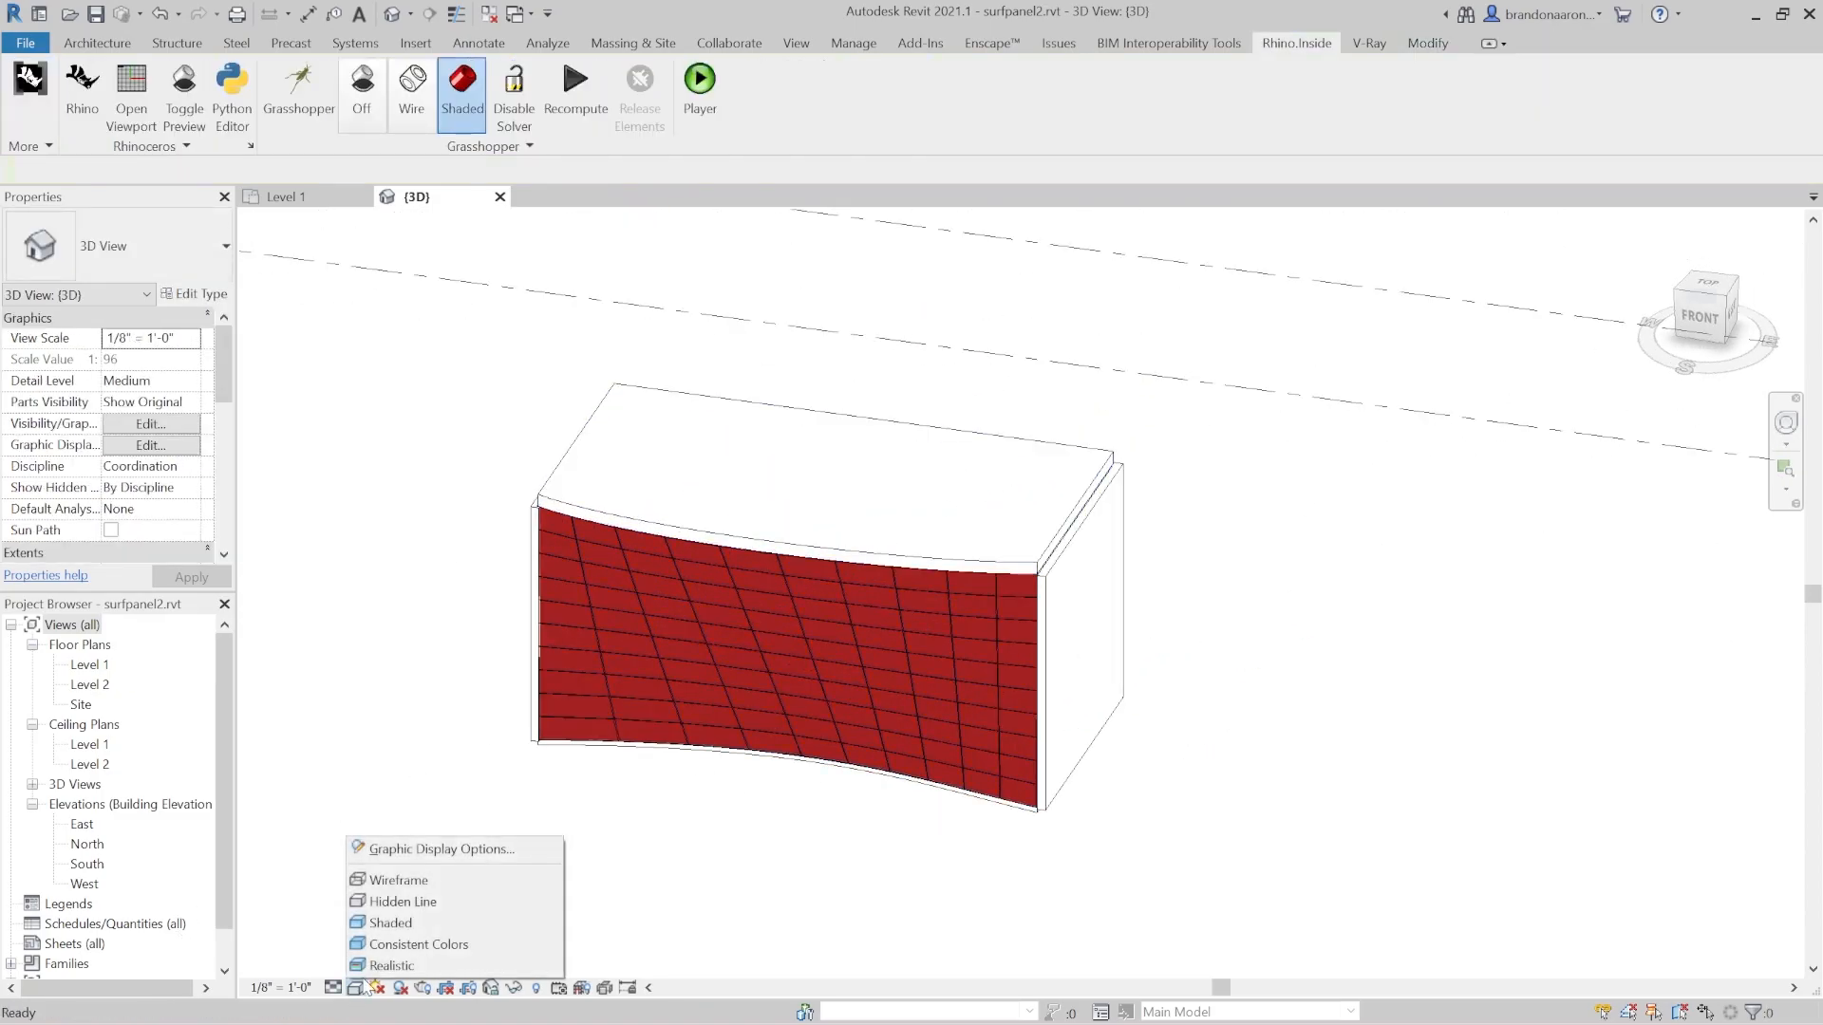
click(404, 925)
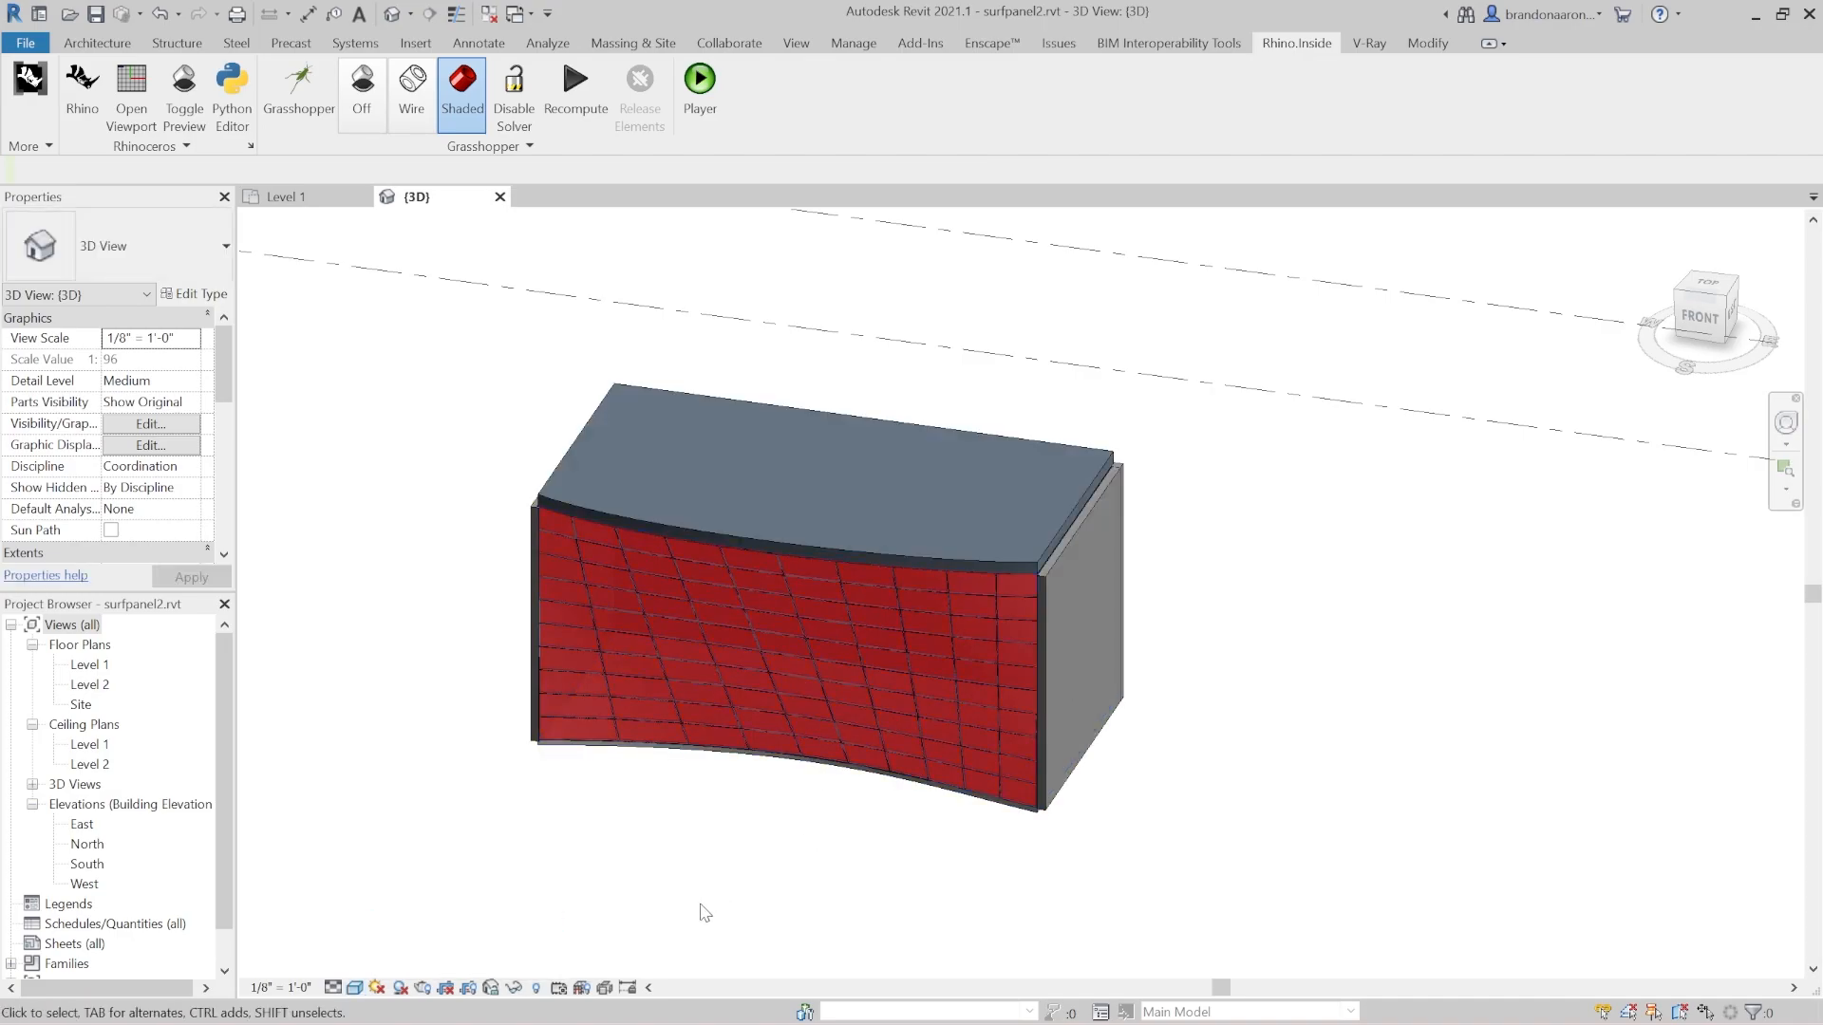
Examine the shaded building and its panelled facade from several angles.
scroll(757, 829, down, 2)
shift+middle_drag(756, 830, 877, 724)
scroll(746, 633, up, 2)
scroll(1148, 607, up, 2)
shift+middle_drag(1158, 649, 1043, 714)
scroll(1096, 527, down, 2)
shift+middle_drag(1049, 598, 1099, 598)
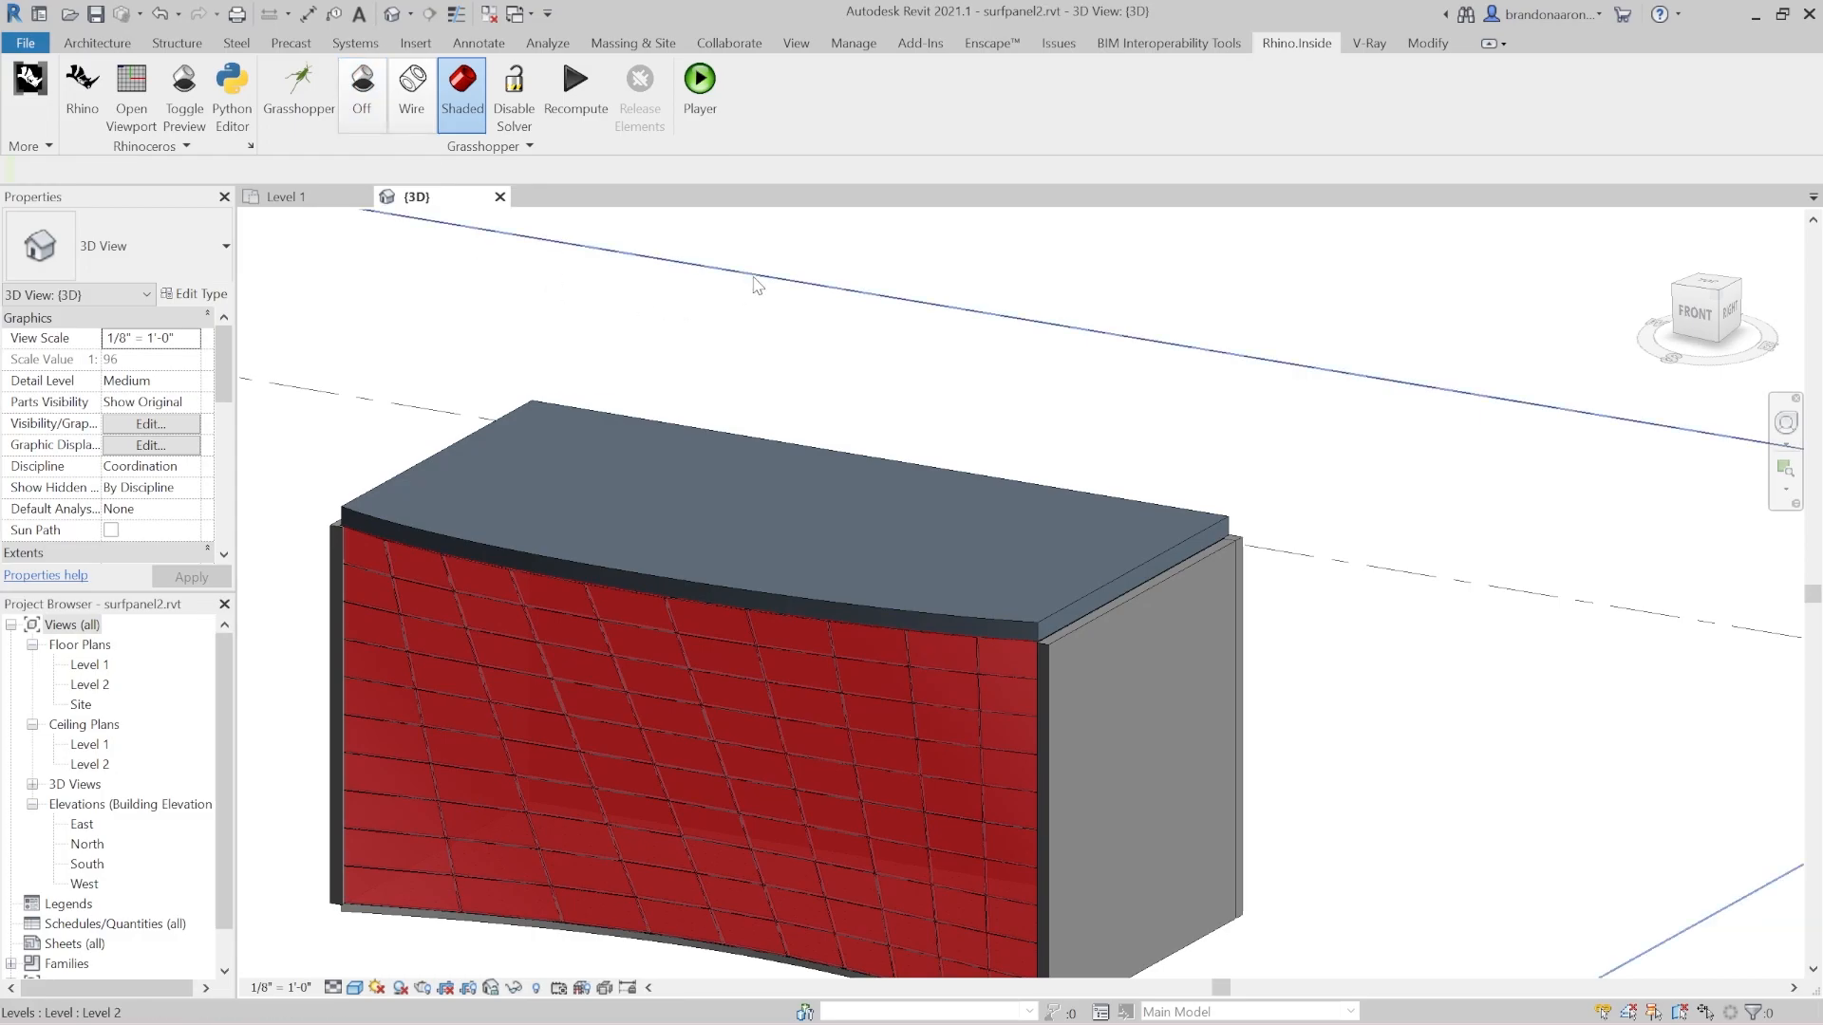
scroll(928, 334, down, 4)
scroll(778, 654, up, 3)
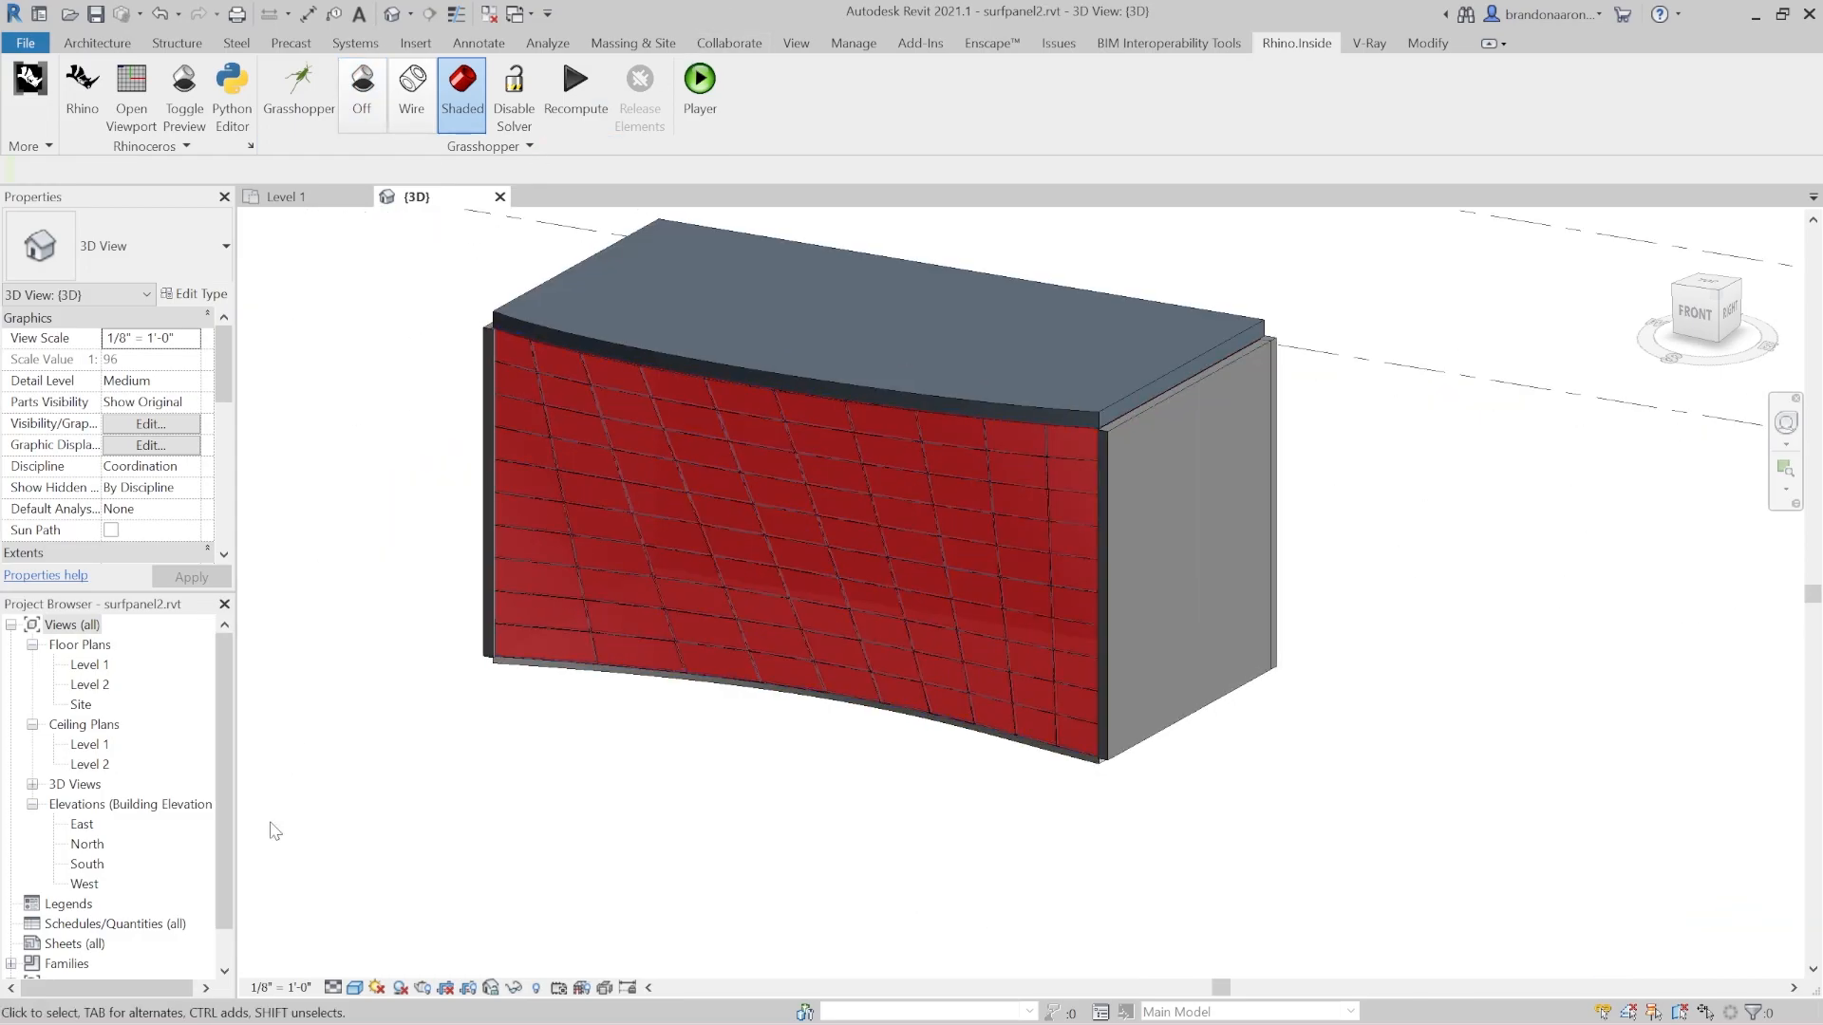
Switch to Rhino and Grasshopper, save the surfpanel2 definition and close it.
click(80, 115)
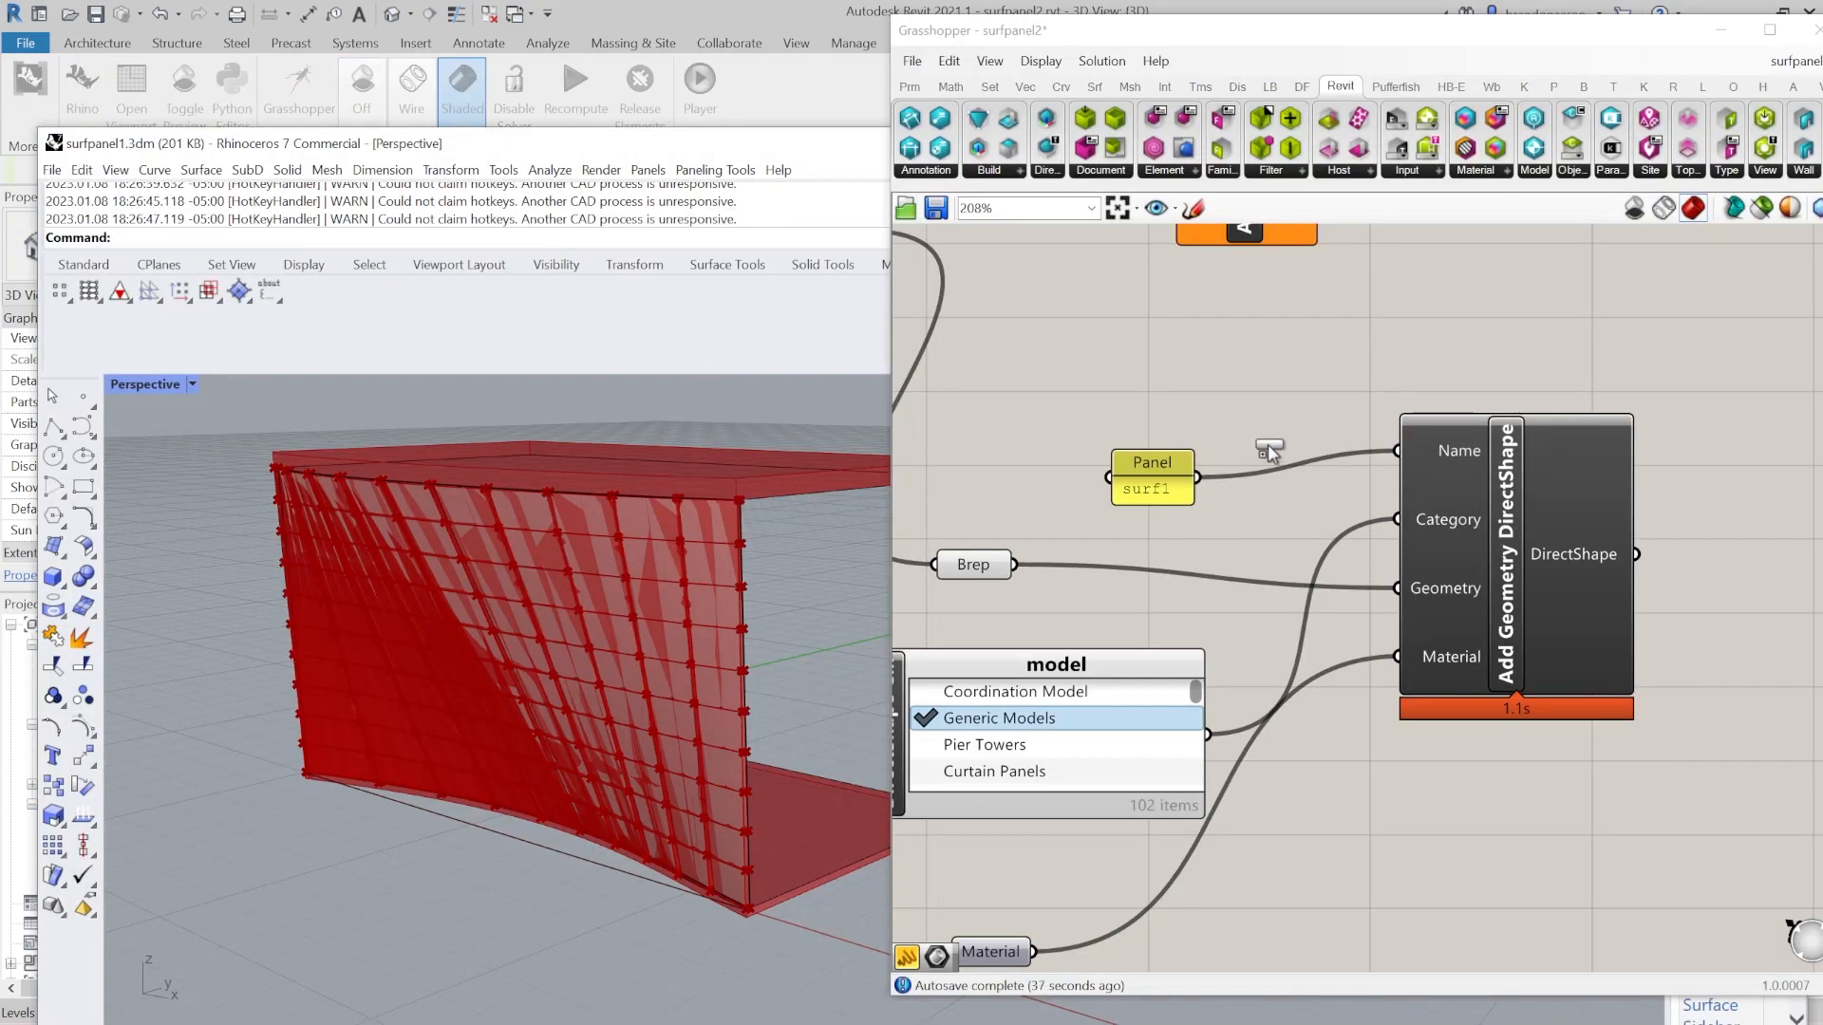
drag(1268, 444, 1316, 407)
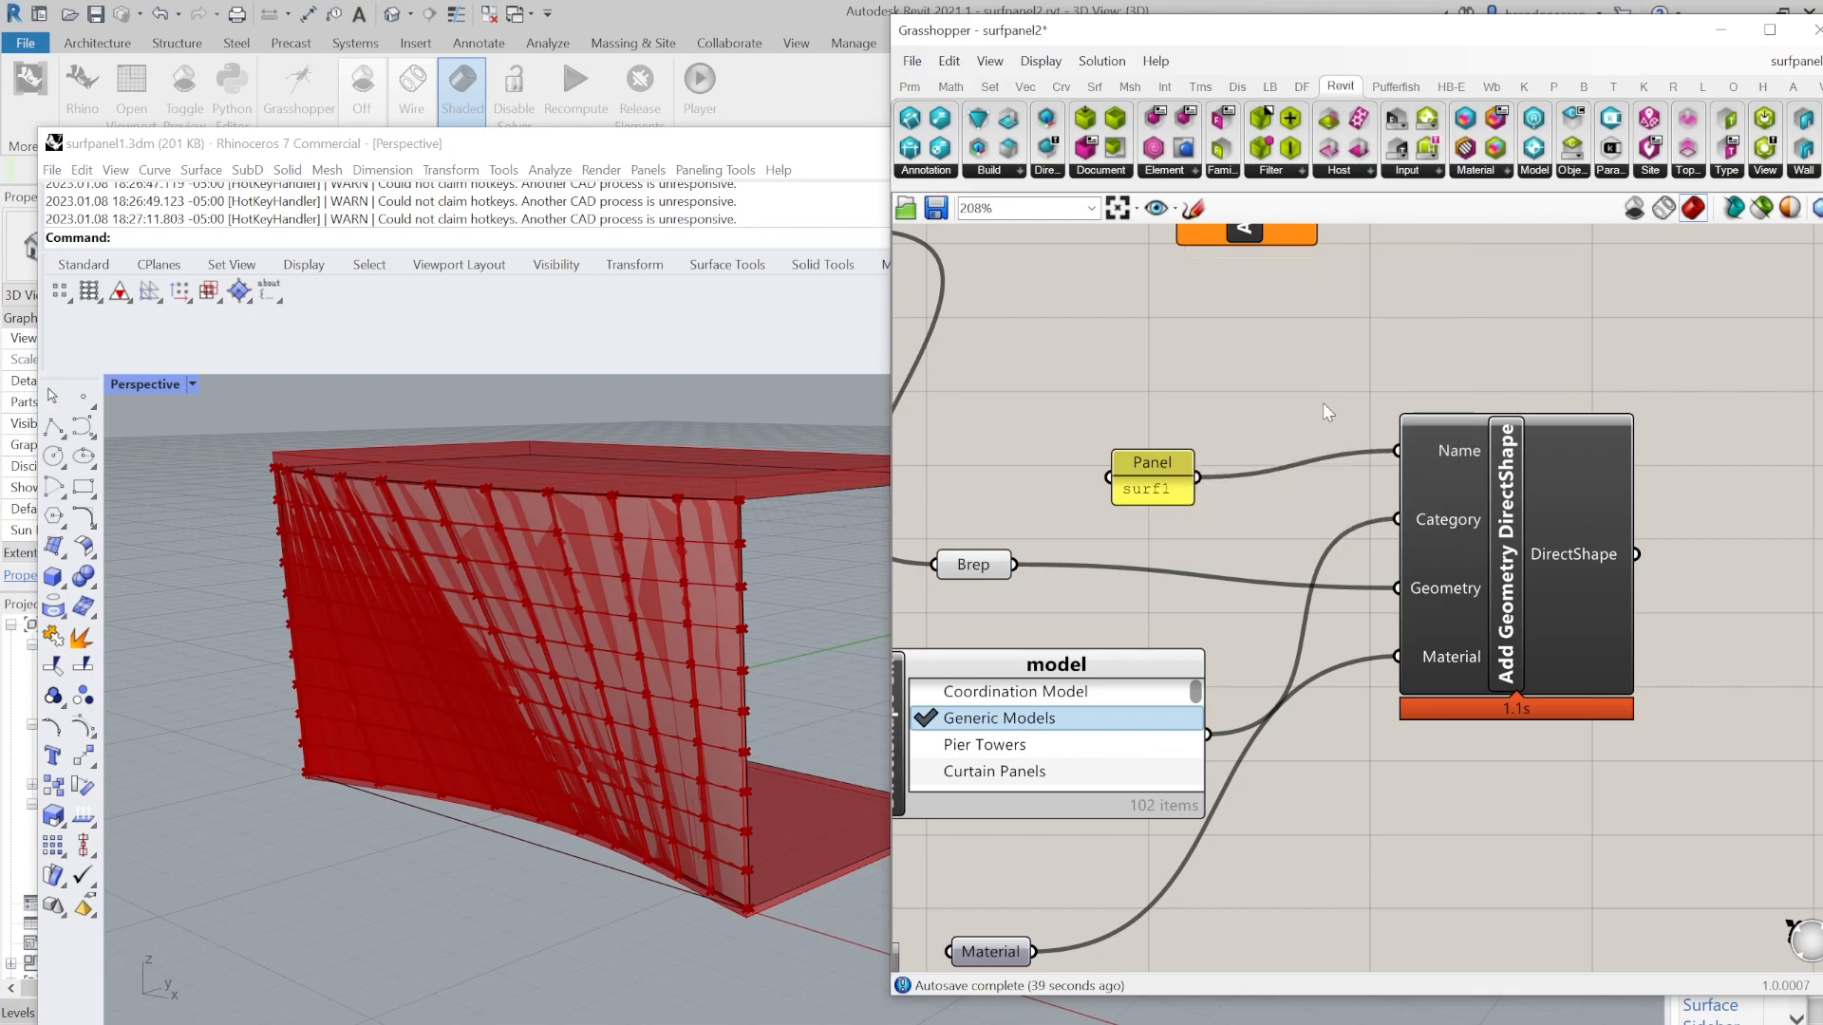
scroll(1327, 391, down, 5)
middle_click(1353, 539)
key(ctrl+s)
click(912, 61)
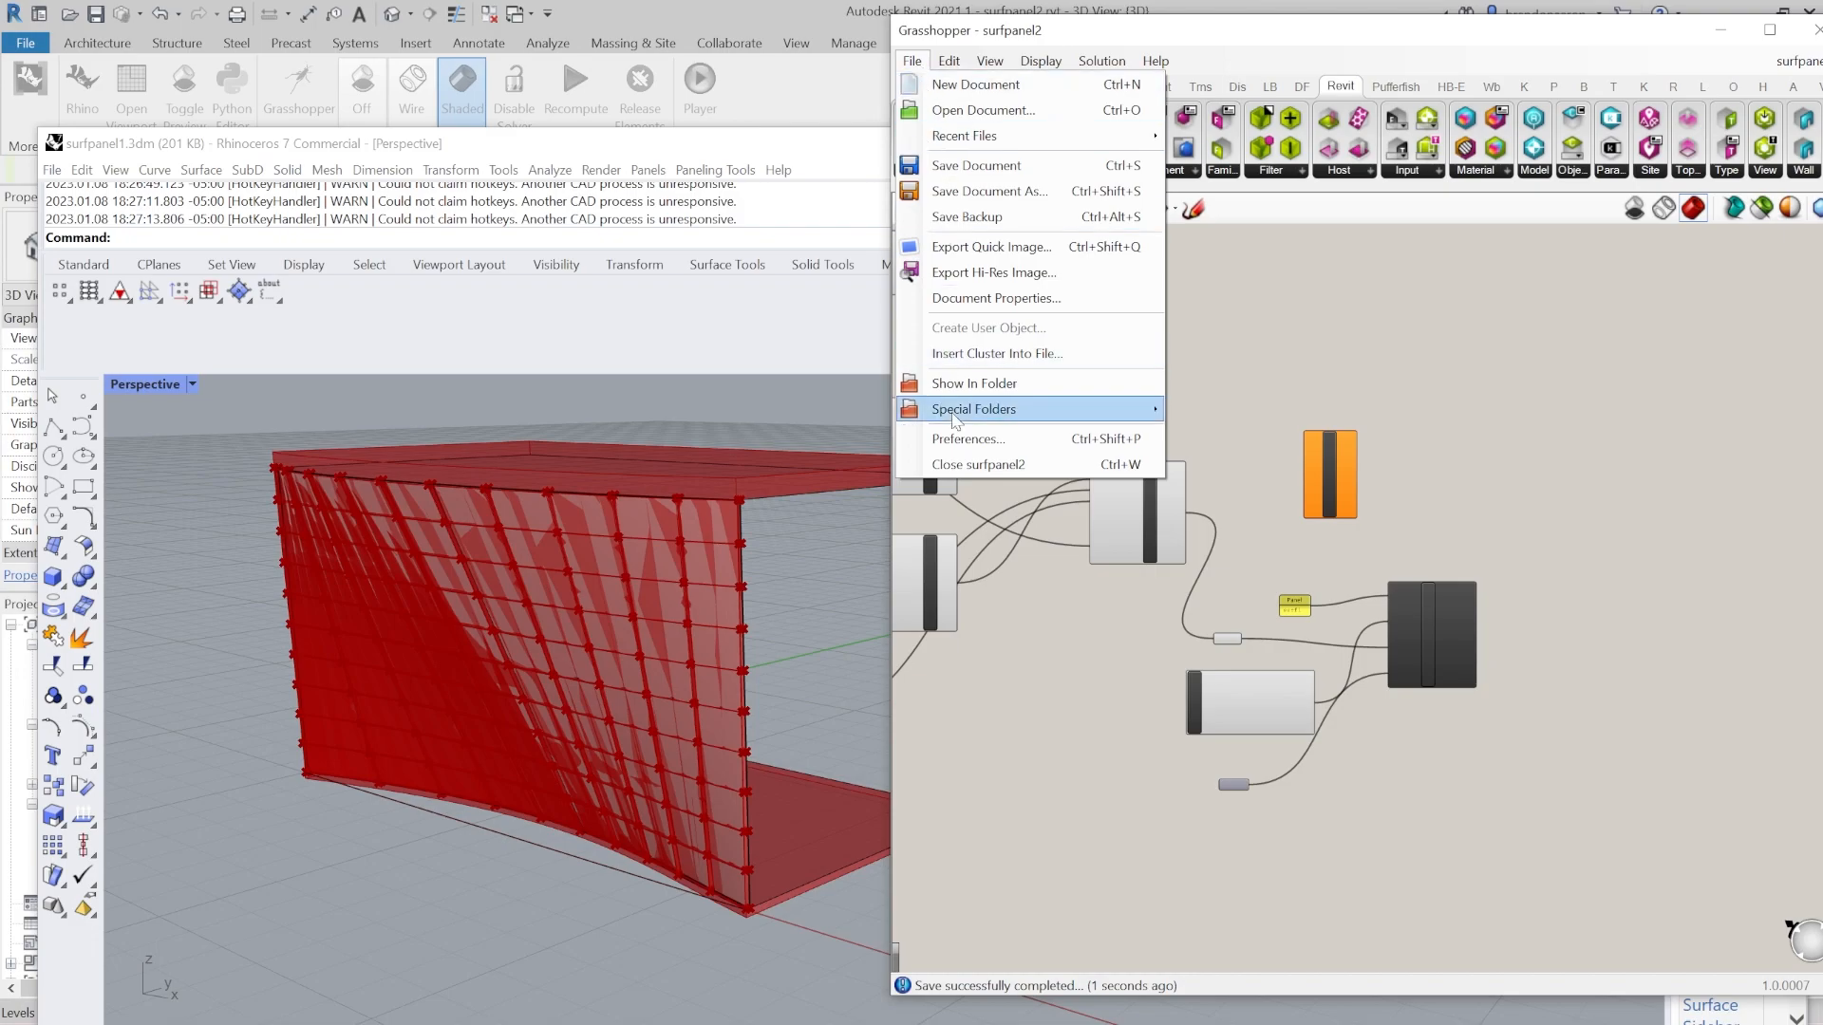
click(970, 465)
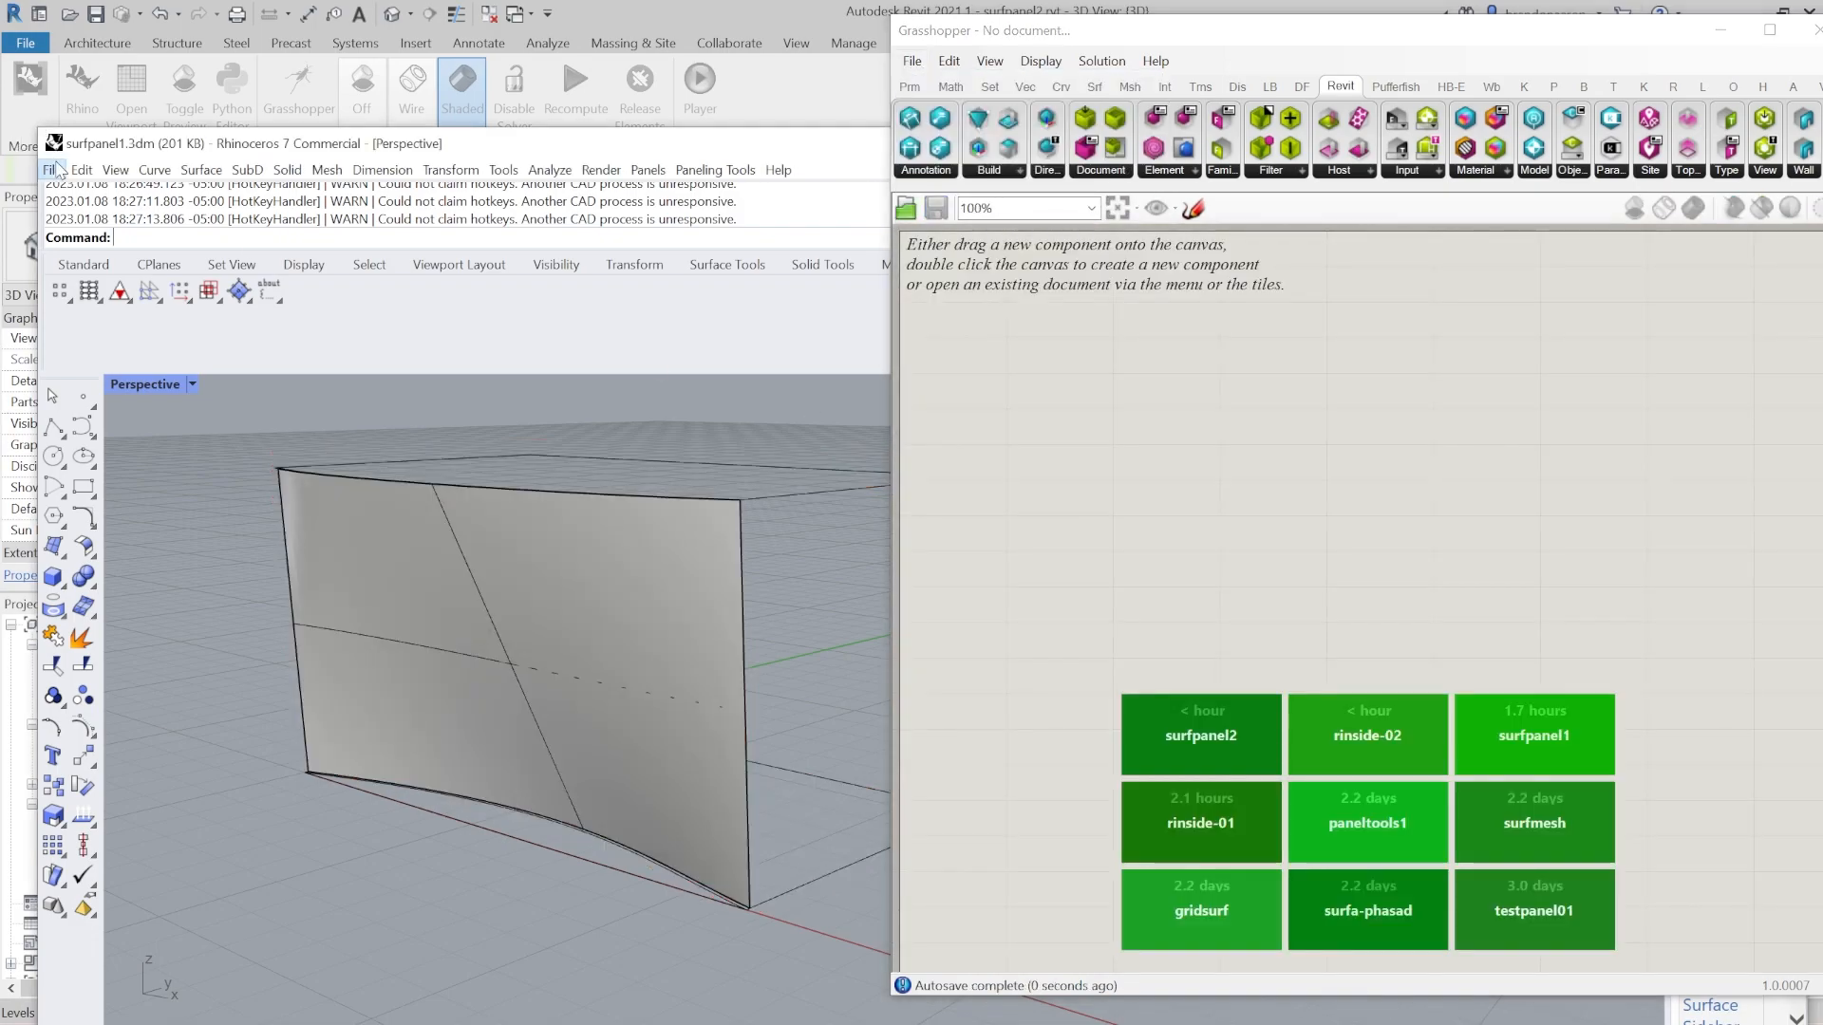
Save the Rhino model surfpanel1.3dm, and close the Grasshopper and Rhino windows to return to Revit.
click(51, 169)
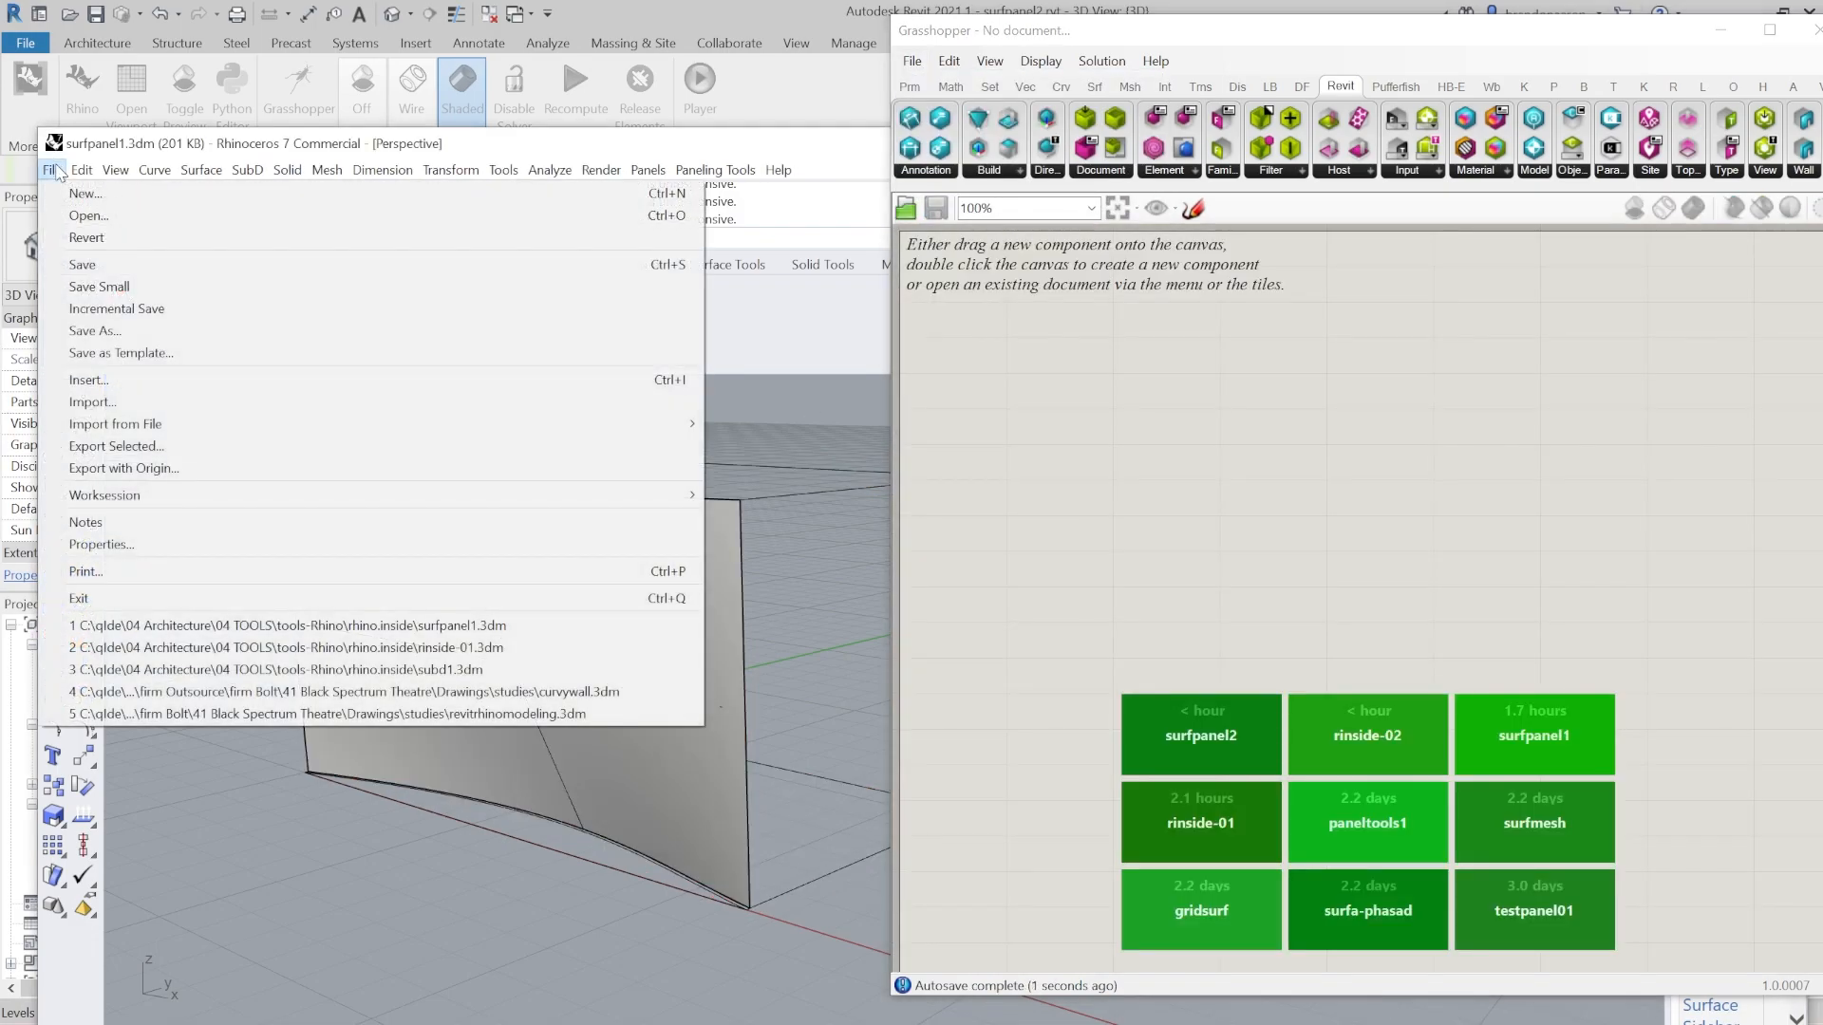
click(105, 269)
right_drag(575, 520, 829, 477)
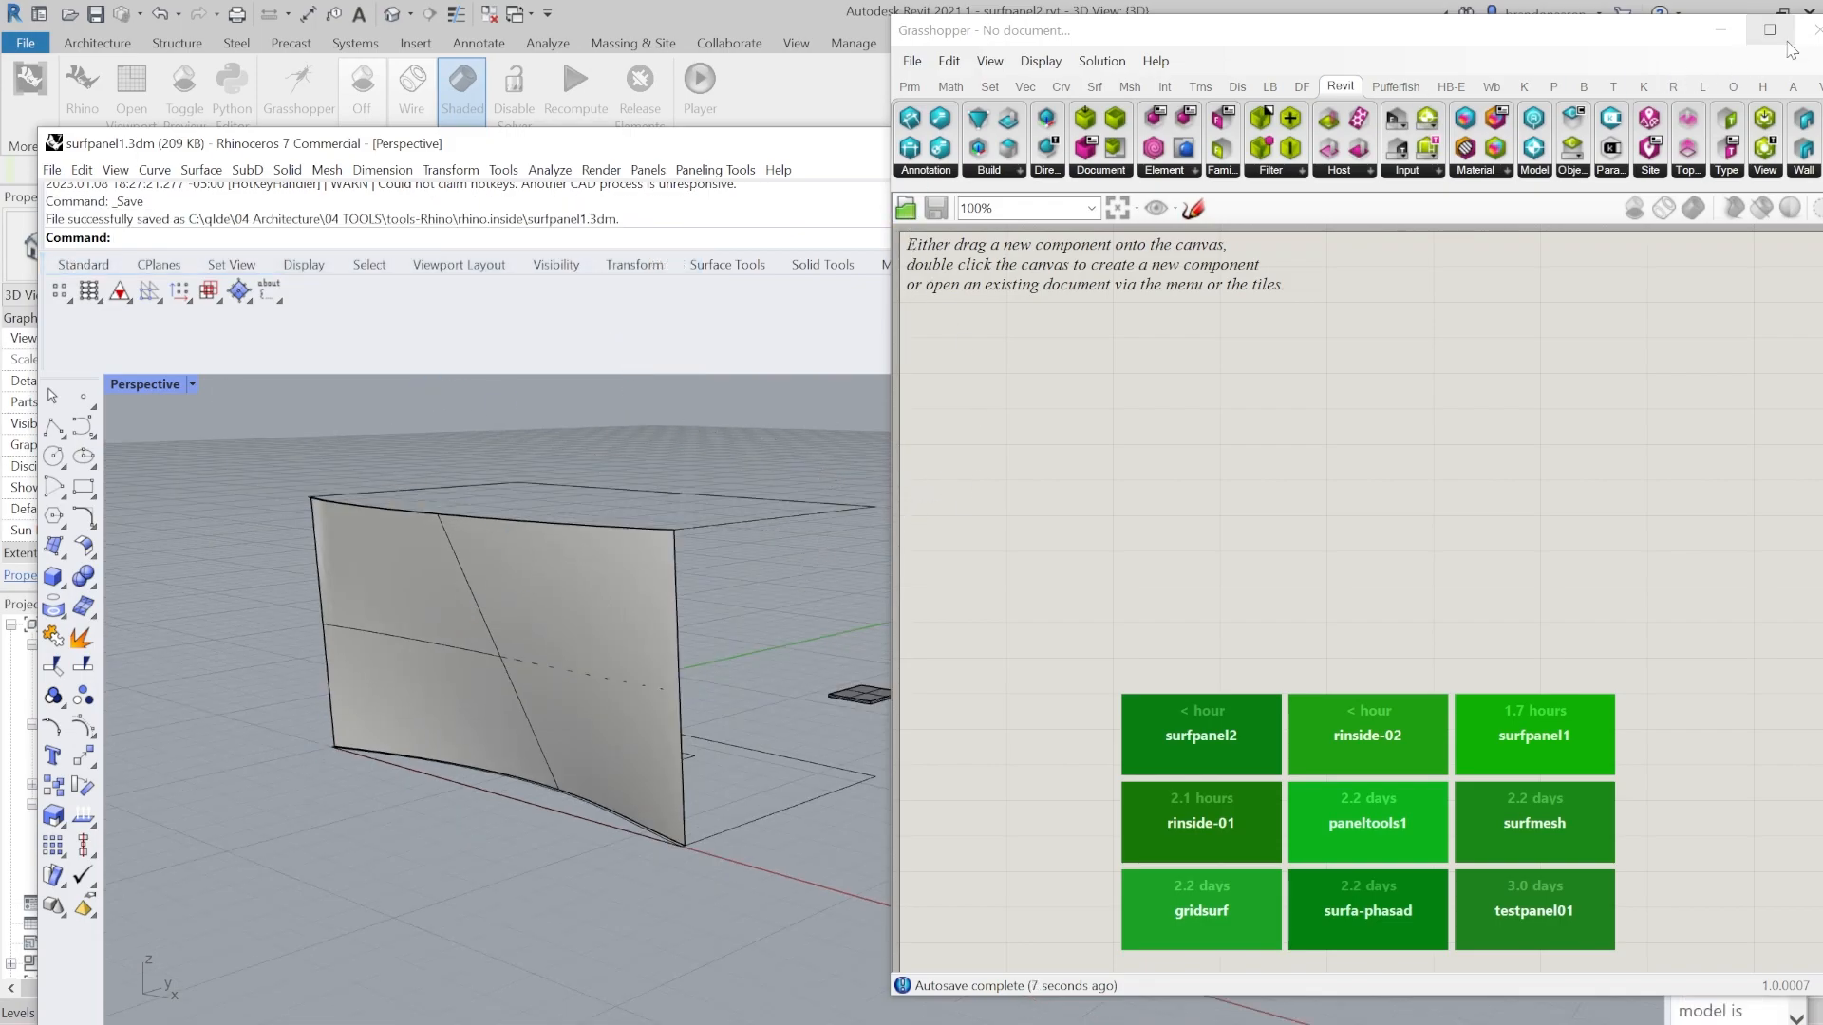
drag(1692, 35, 1502, 67)
click(1628, 63)
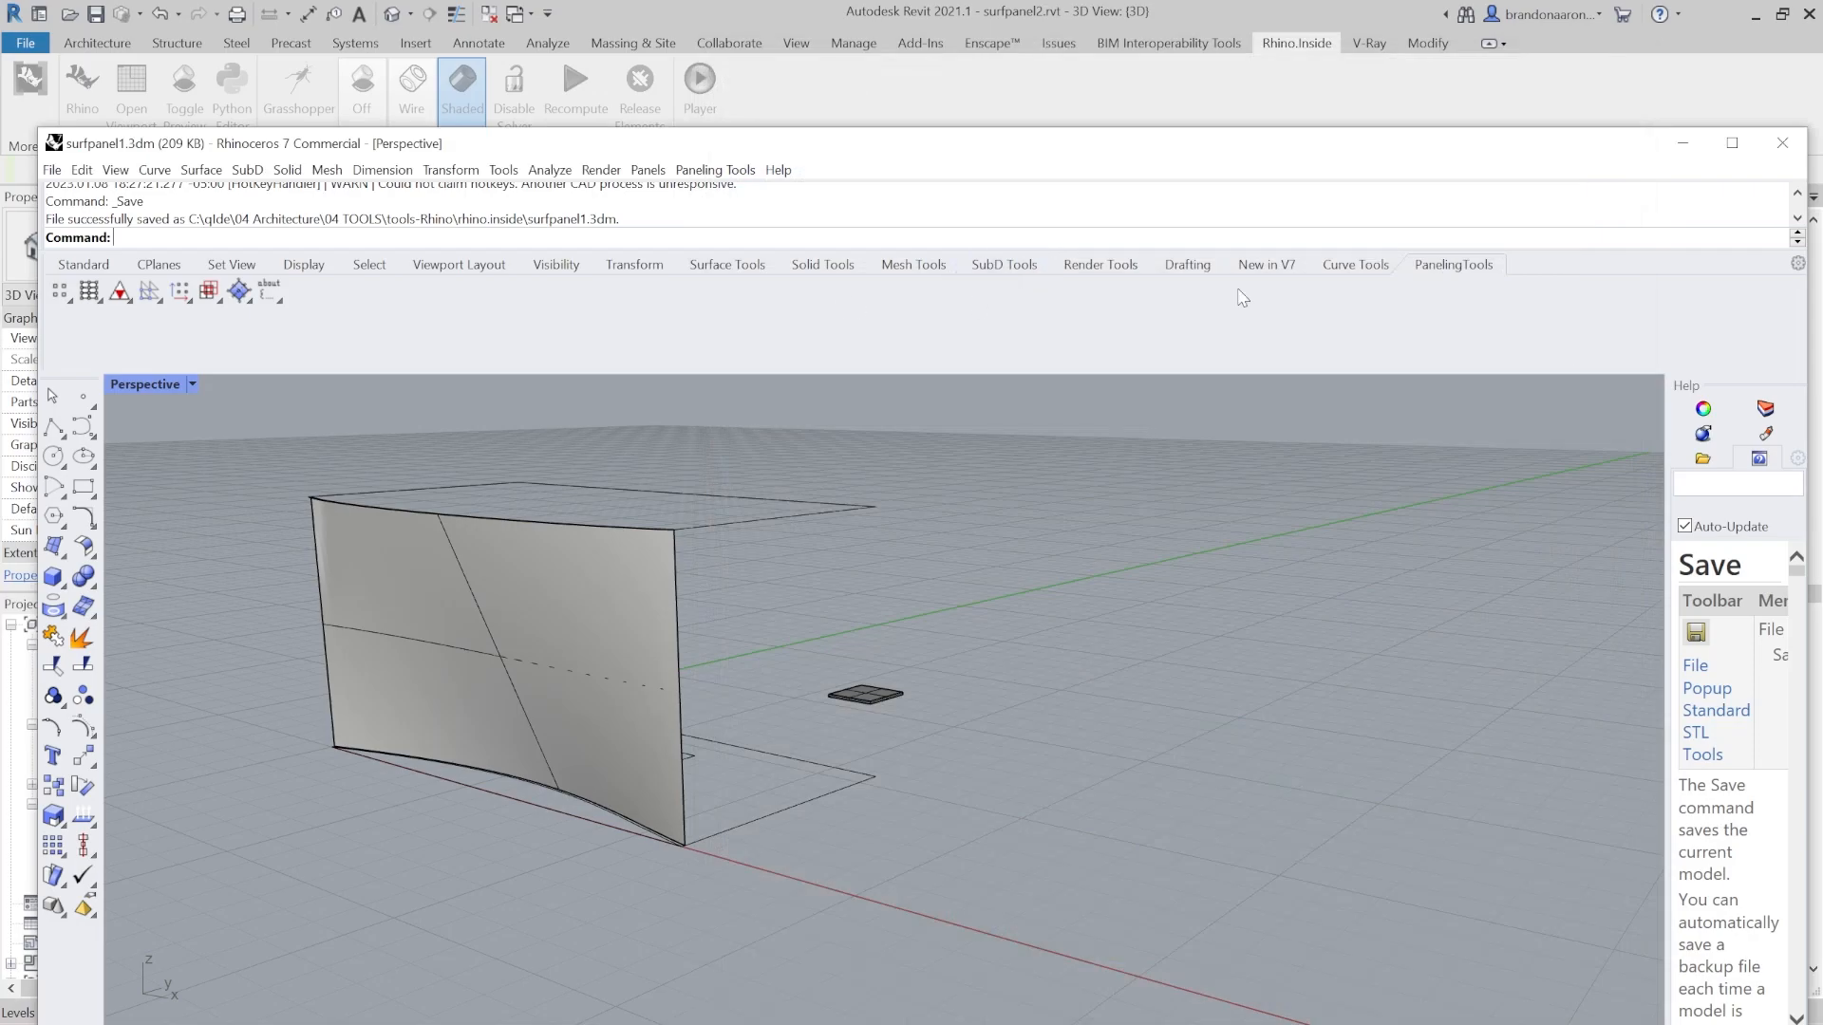
click(1782, 142)
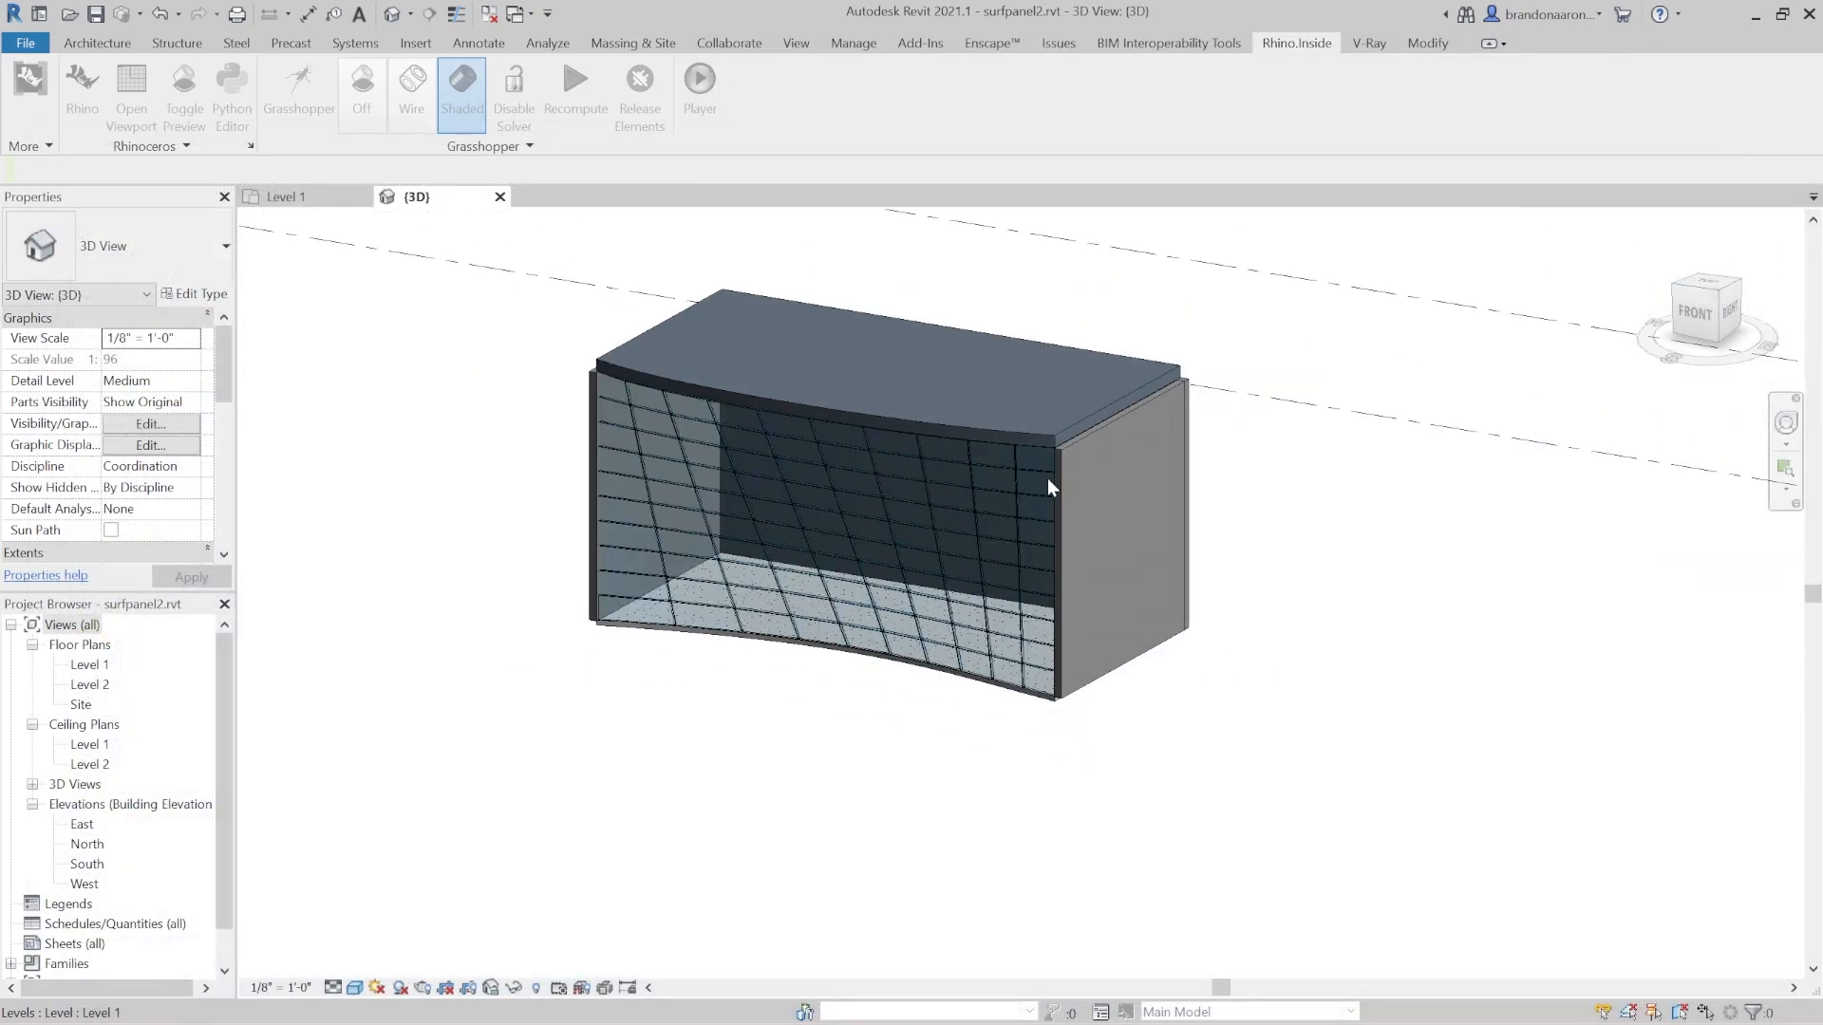
Edit the roof's footprint and align its two side boundary lines with the outer faces of the side walls.
click(850, 596)
shift+middle_drag(885, 479, 1053, 432)
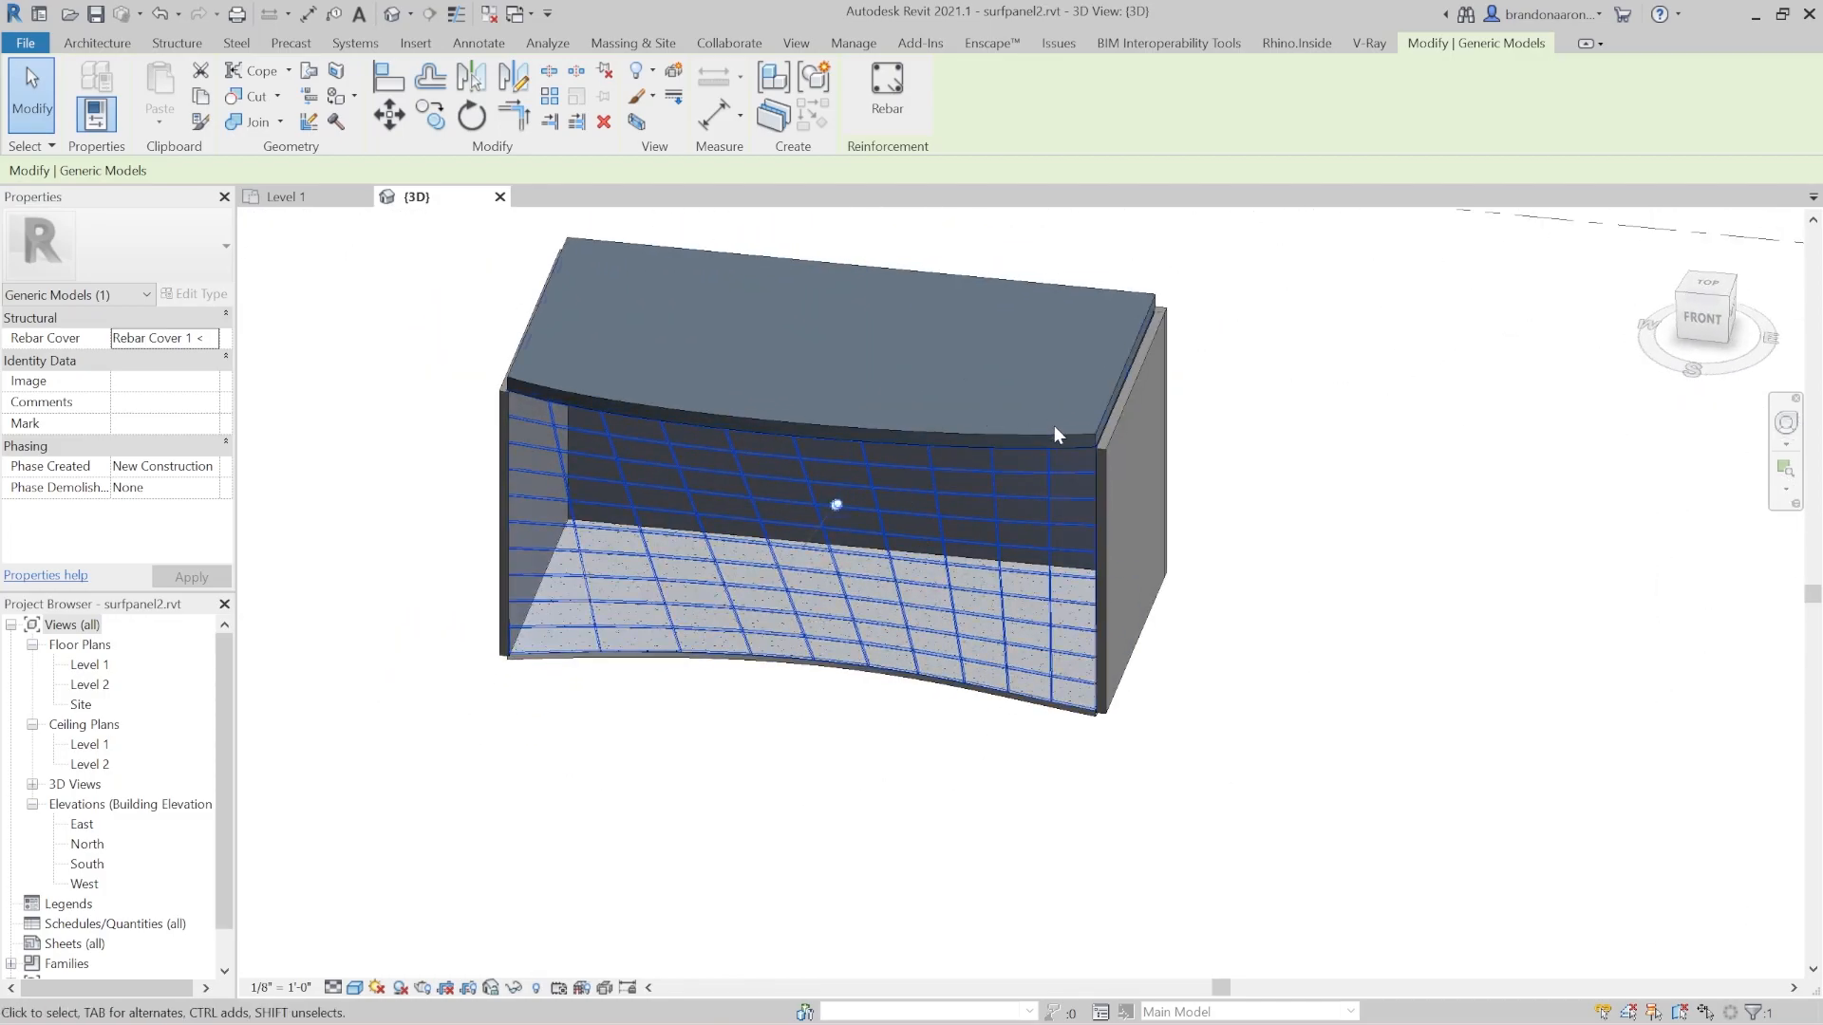
click(1055, 435)
scroll(843, 298, up, 2)
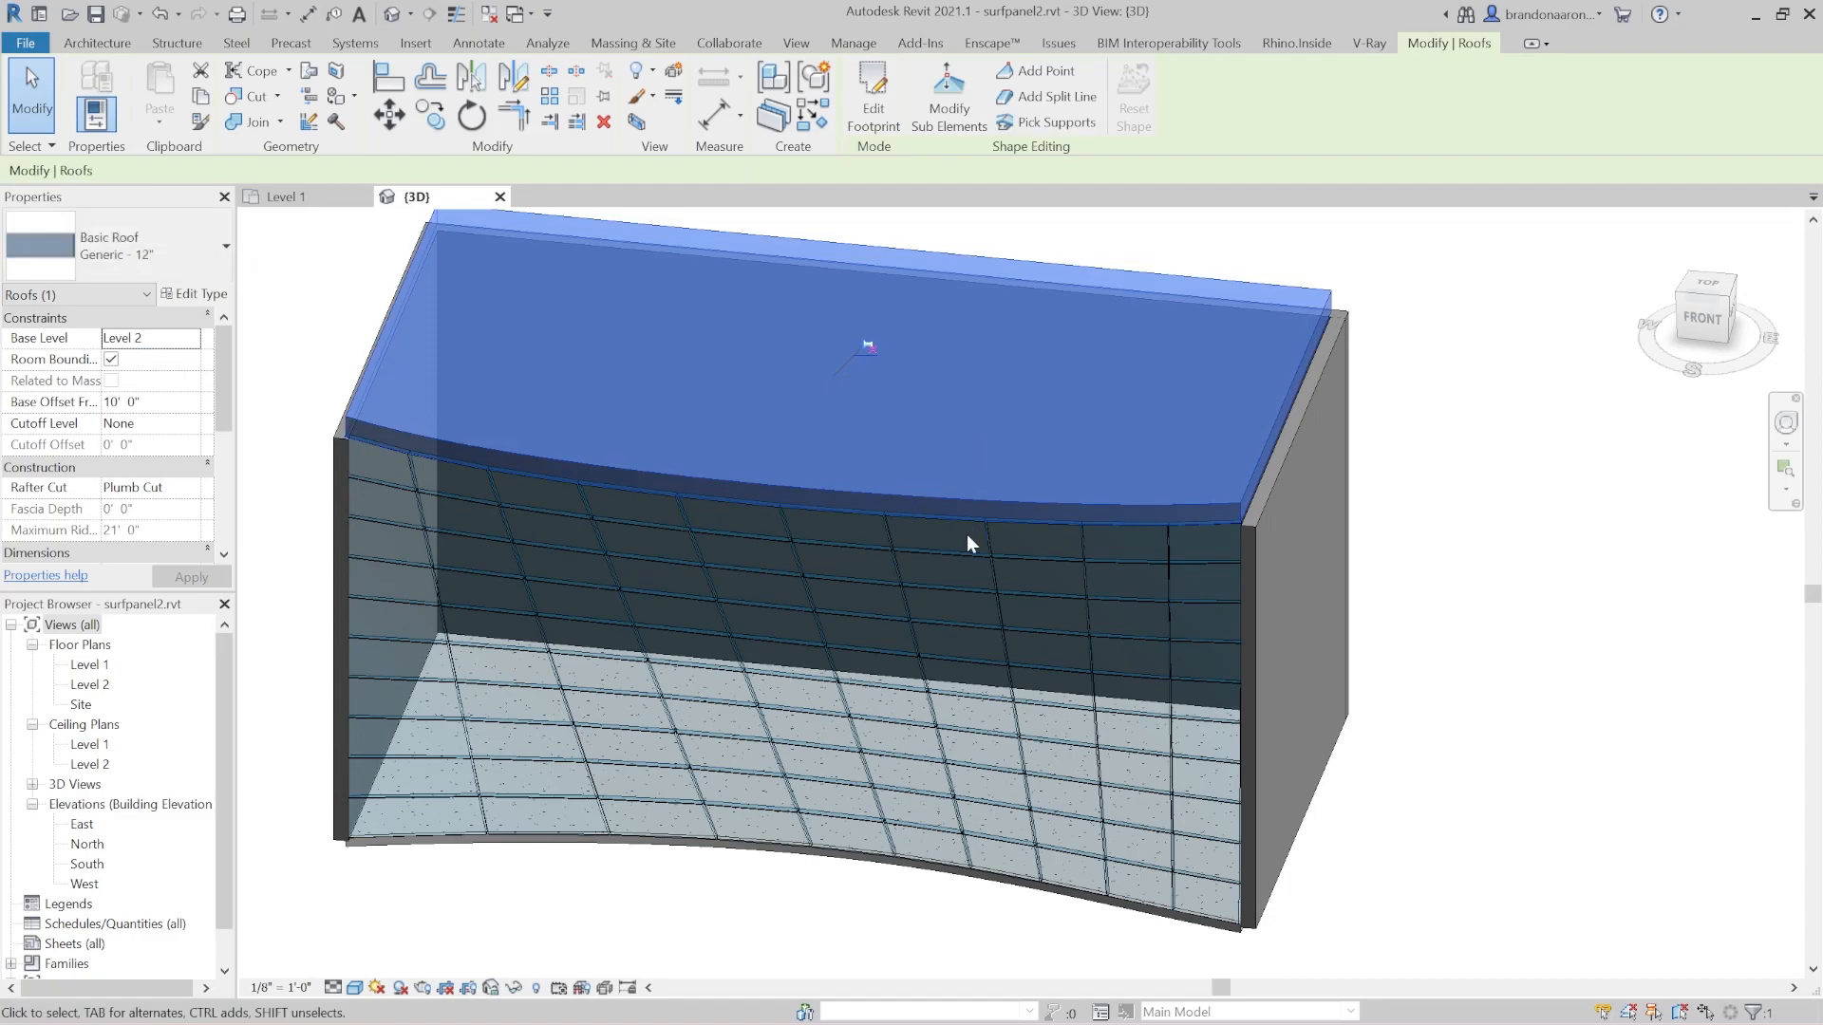
scroll(966, 534, down, 2)
scroll(910, 380, up, 2)
scroll(1295, 459, up, 2)
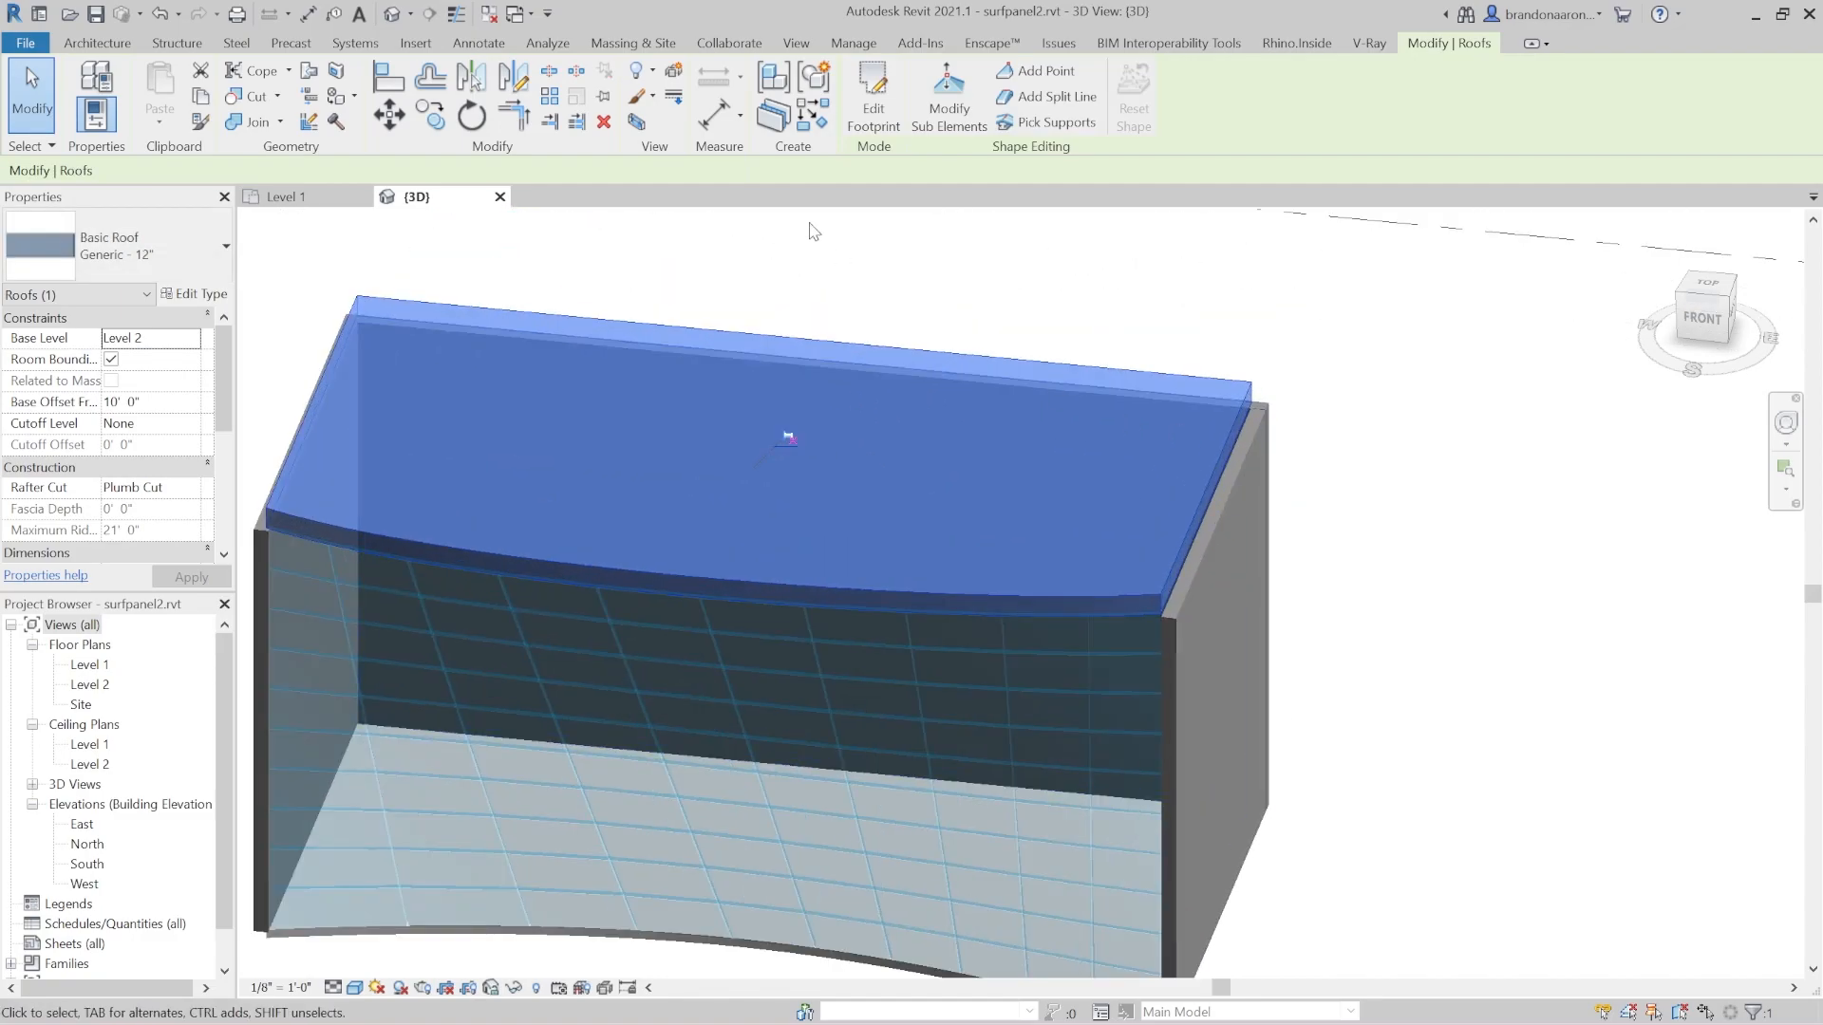
click(874, 105)
key(l)
click(1218, 539)
click(1242, 627)
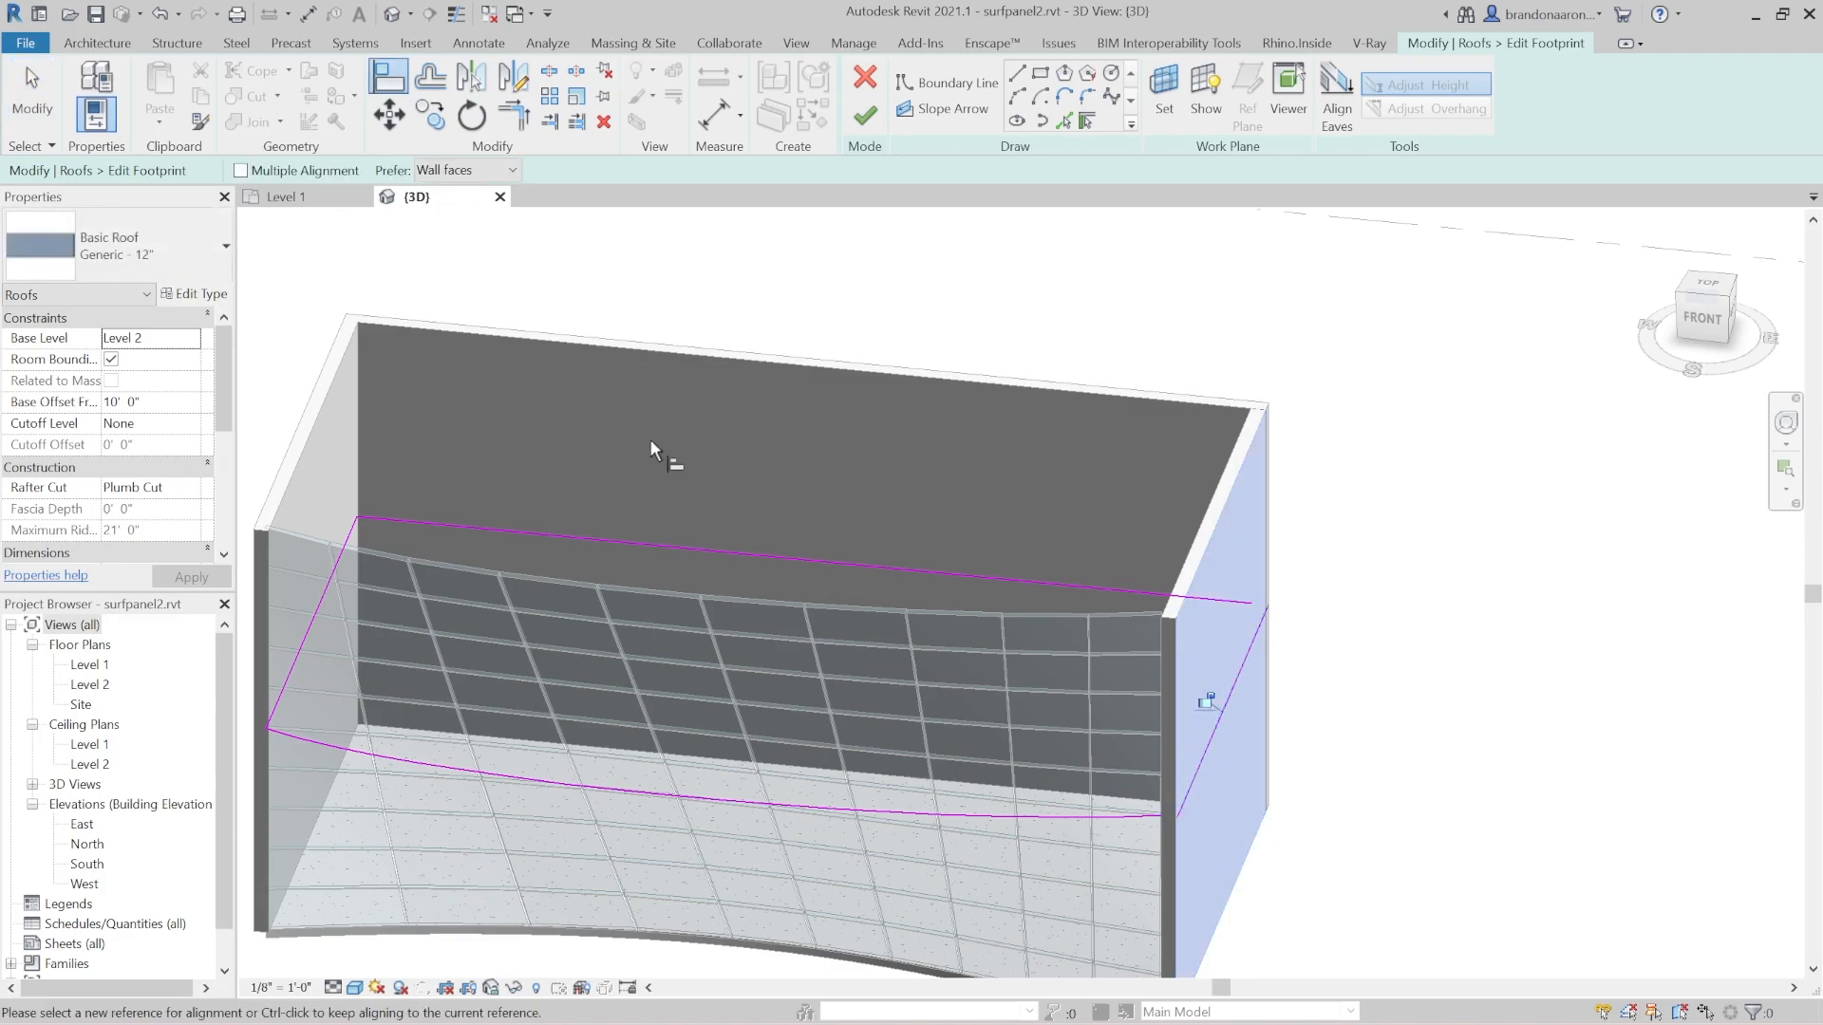
click(283, 465)
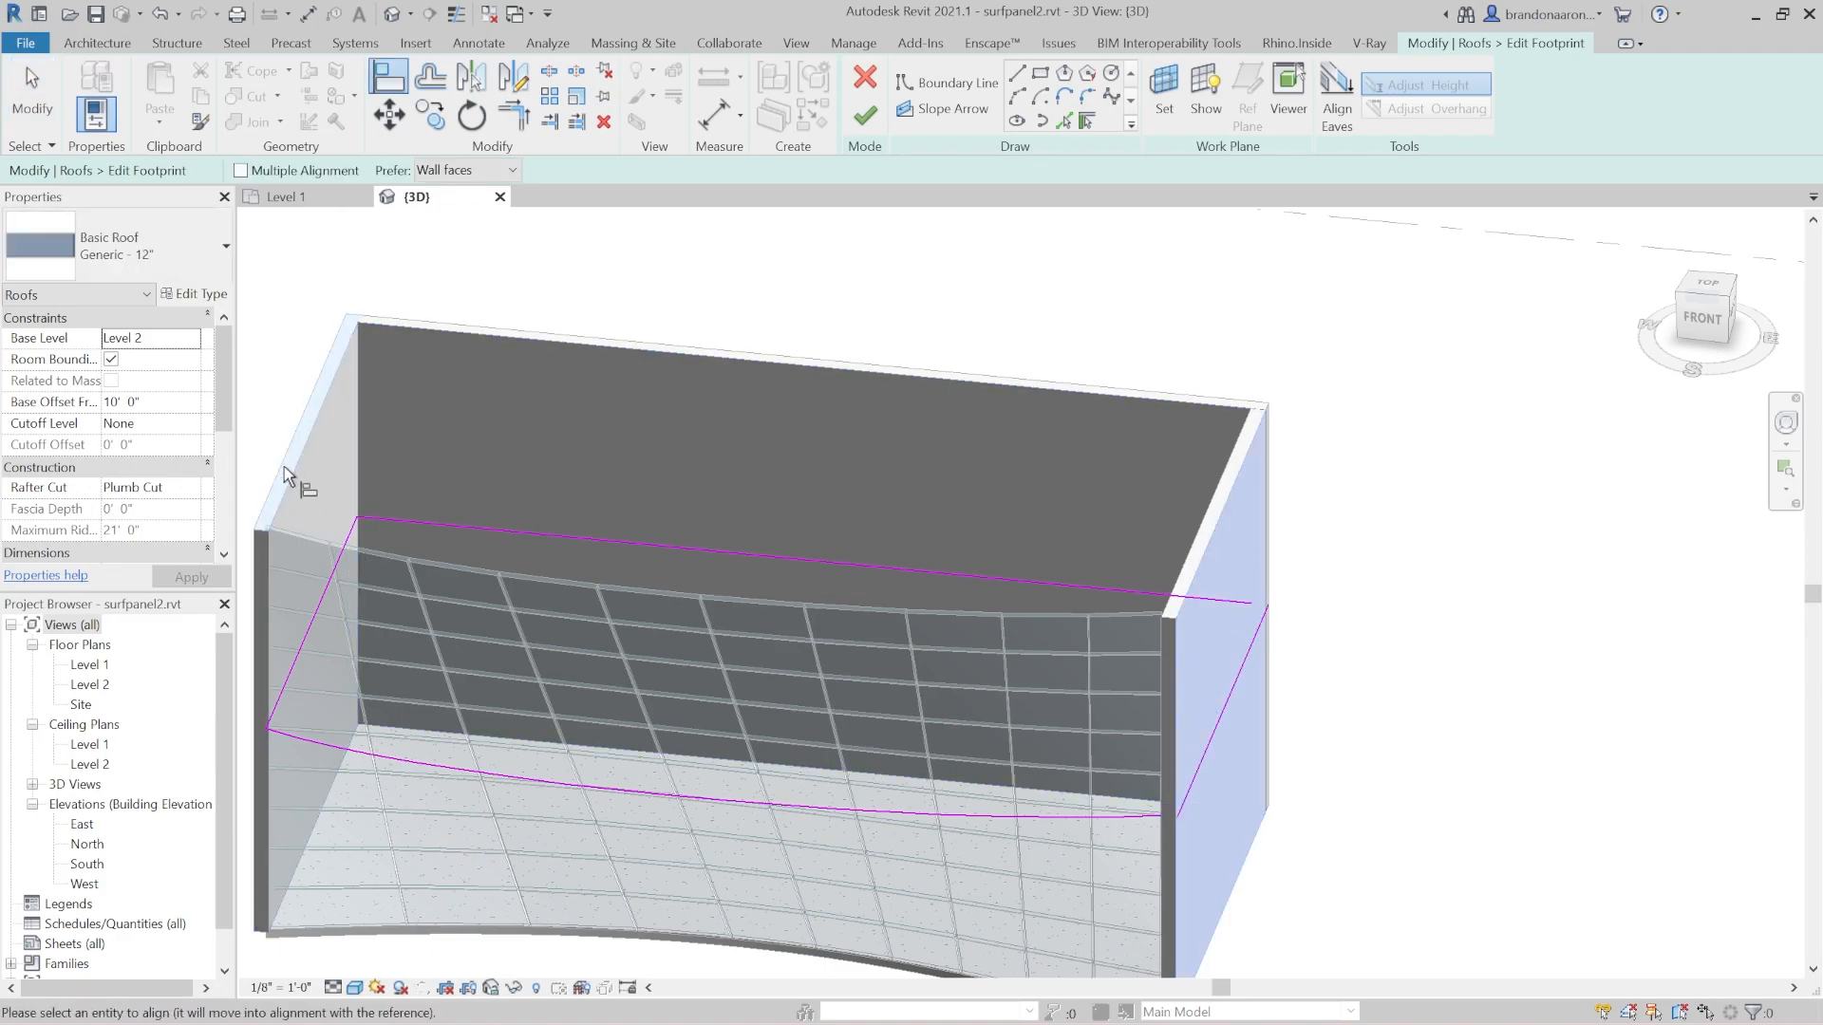
click(343, 551)
Trim/extend the roof's rear boundary line and the right side boundary line to a corner.
key(t)
key(r)
scroll(1187, 793, up, 4)
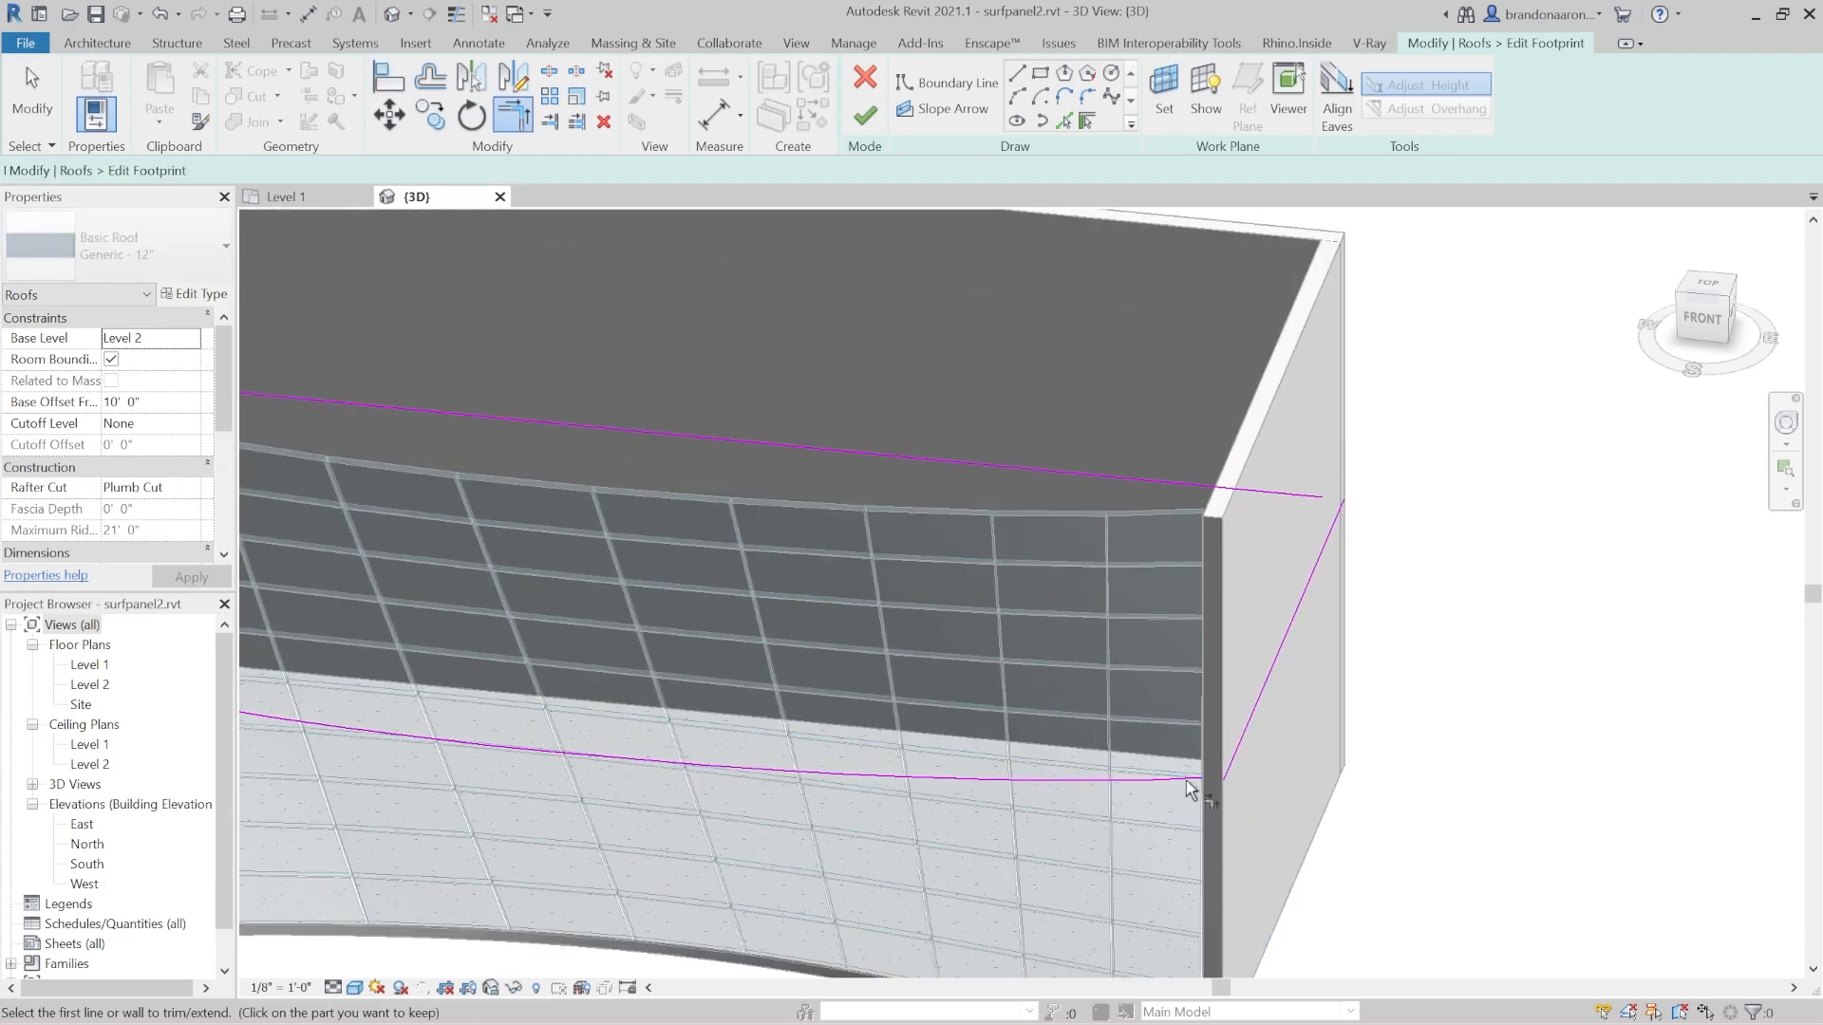
scroll(1186, 793, down, 5)
scroll(1327, 729, up, 5)
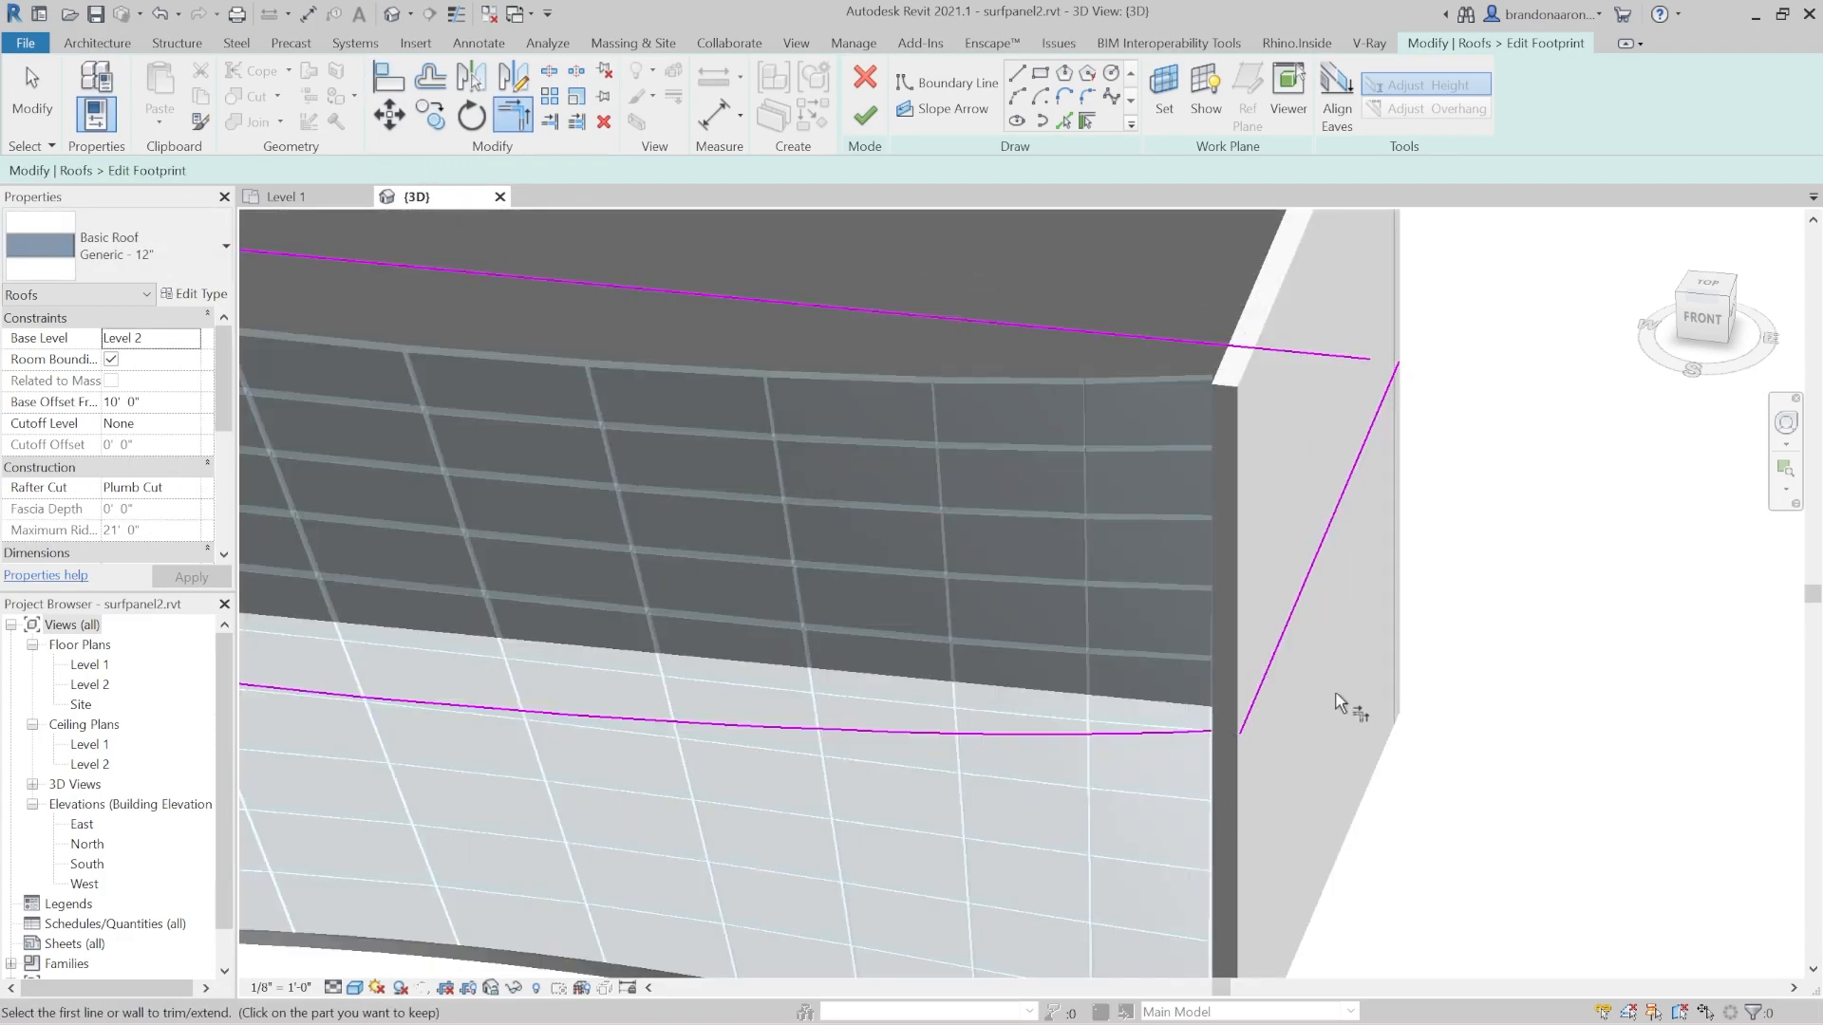
click(1383, 397)
click(1358, 358)
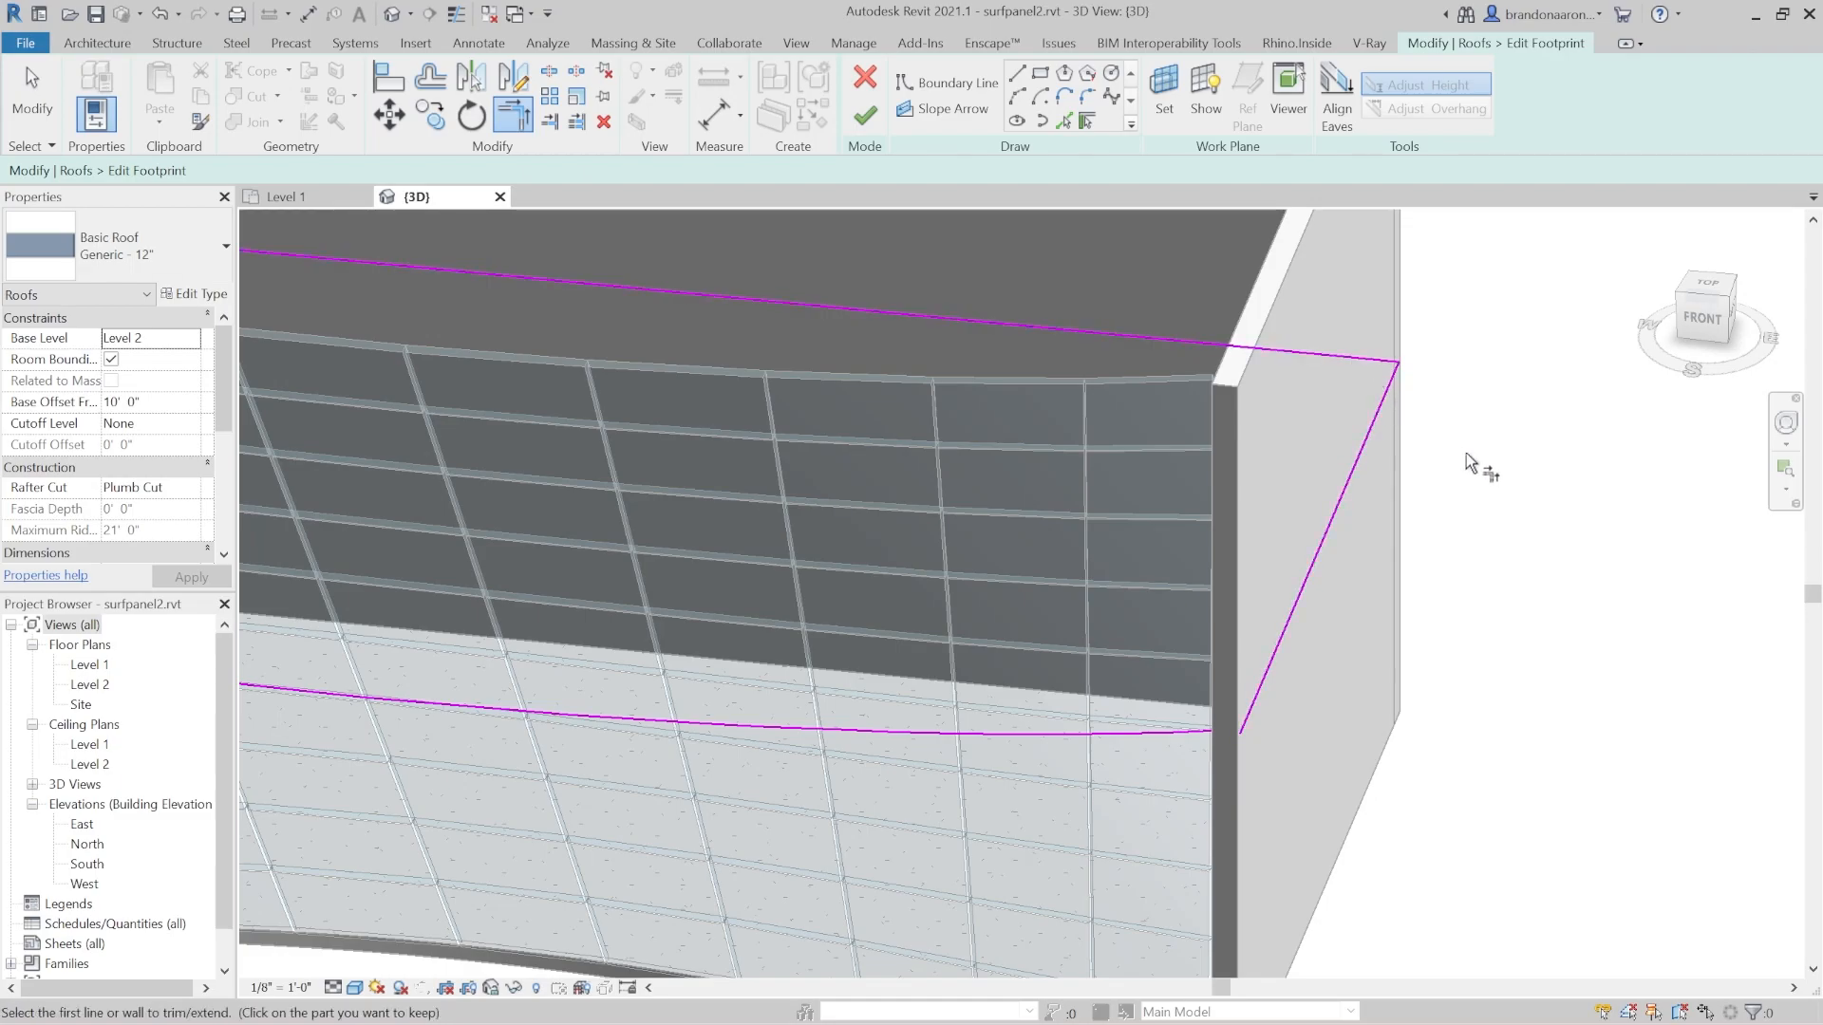
In the Level 1 floor plan, draw a short boundary line from the curved front edge to the left side boundary.
scroll(651, 294, down, 4)
scroll(504, 342, up, 4)
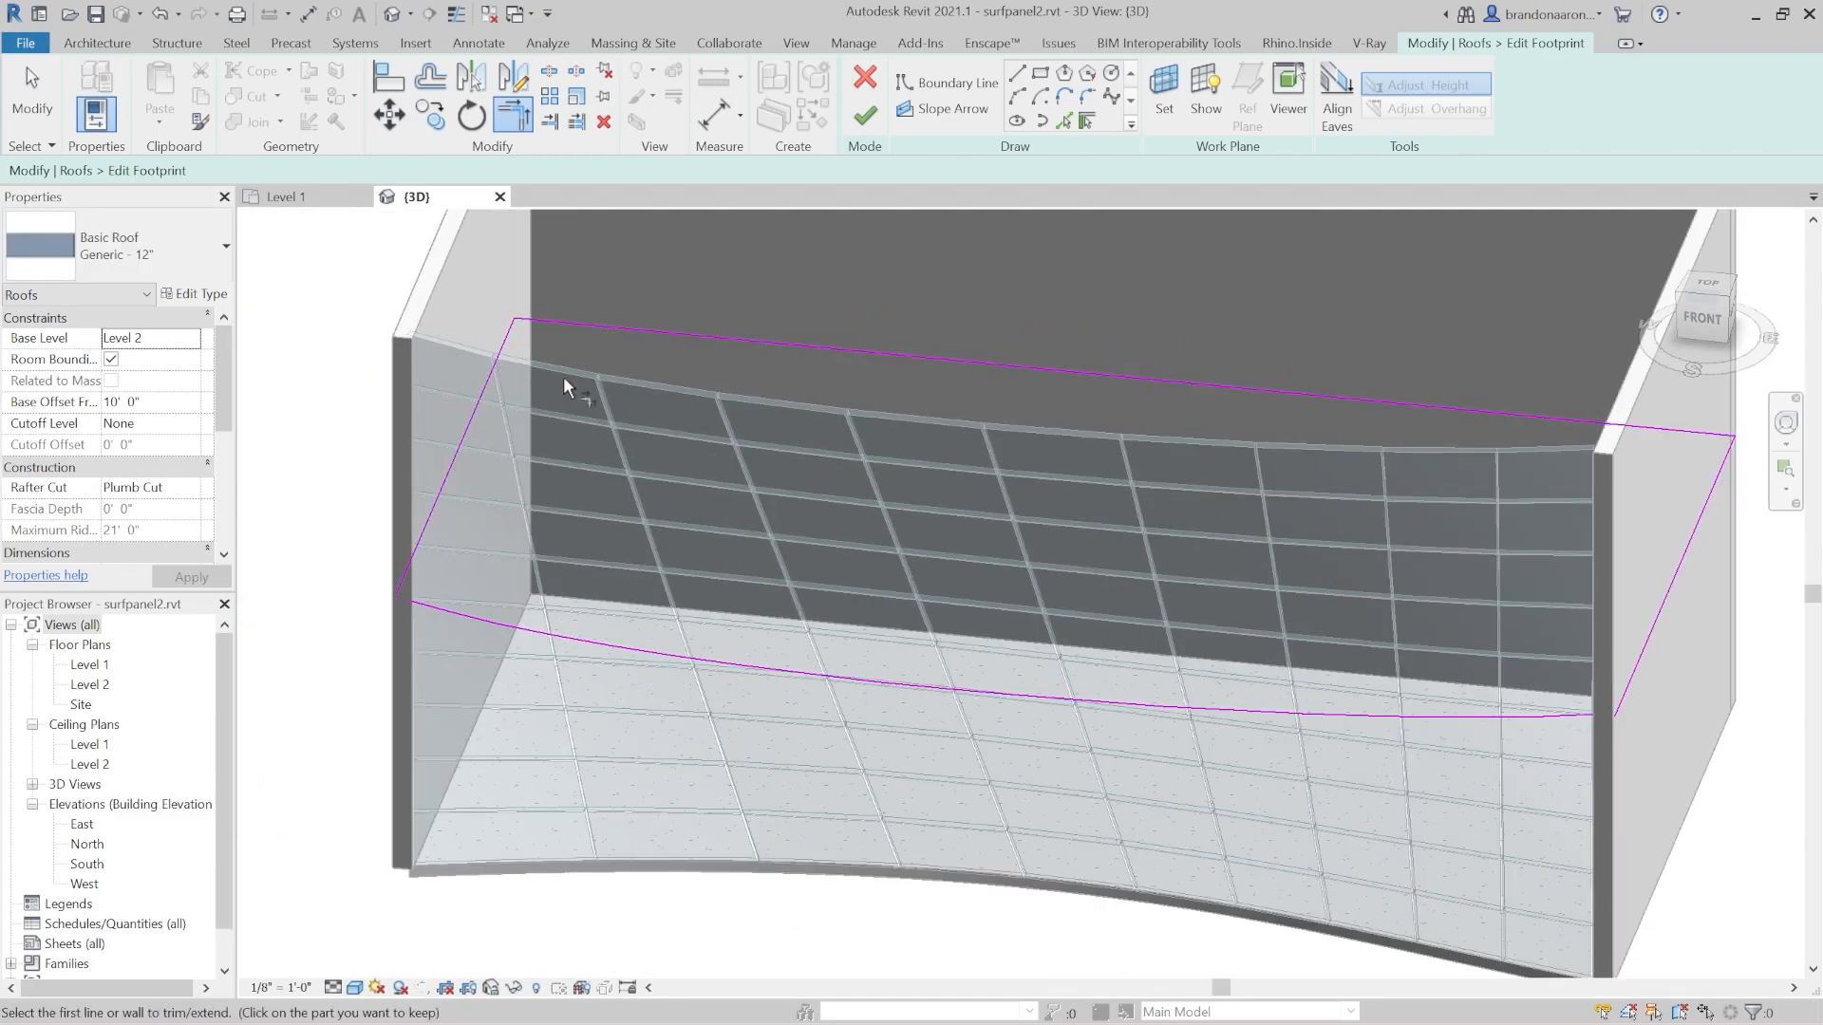
scroll(589, 617, down, 4)
scroll(459, 561, up, 5)
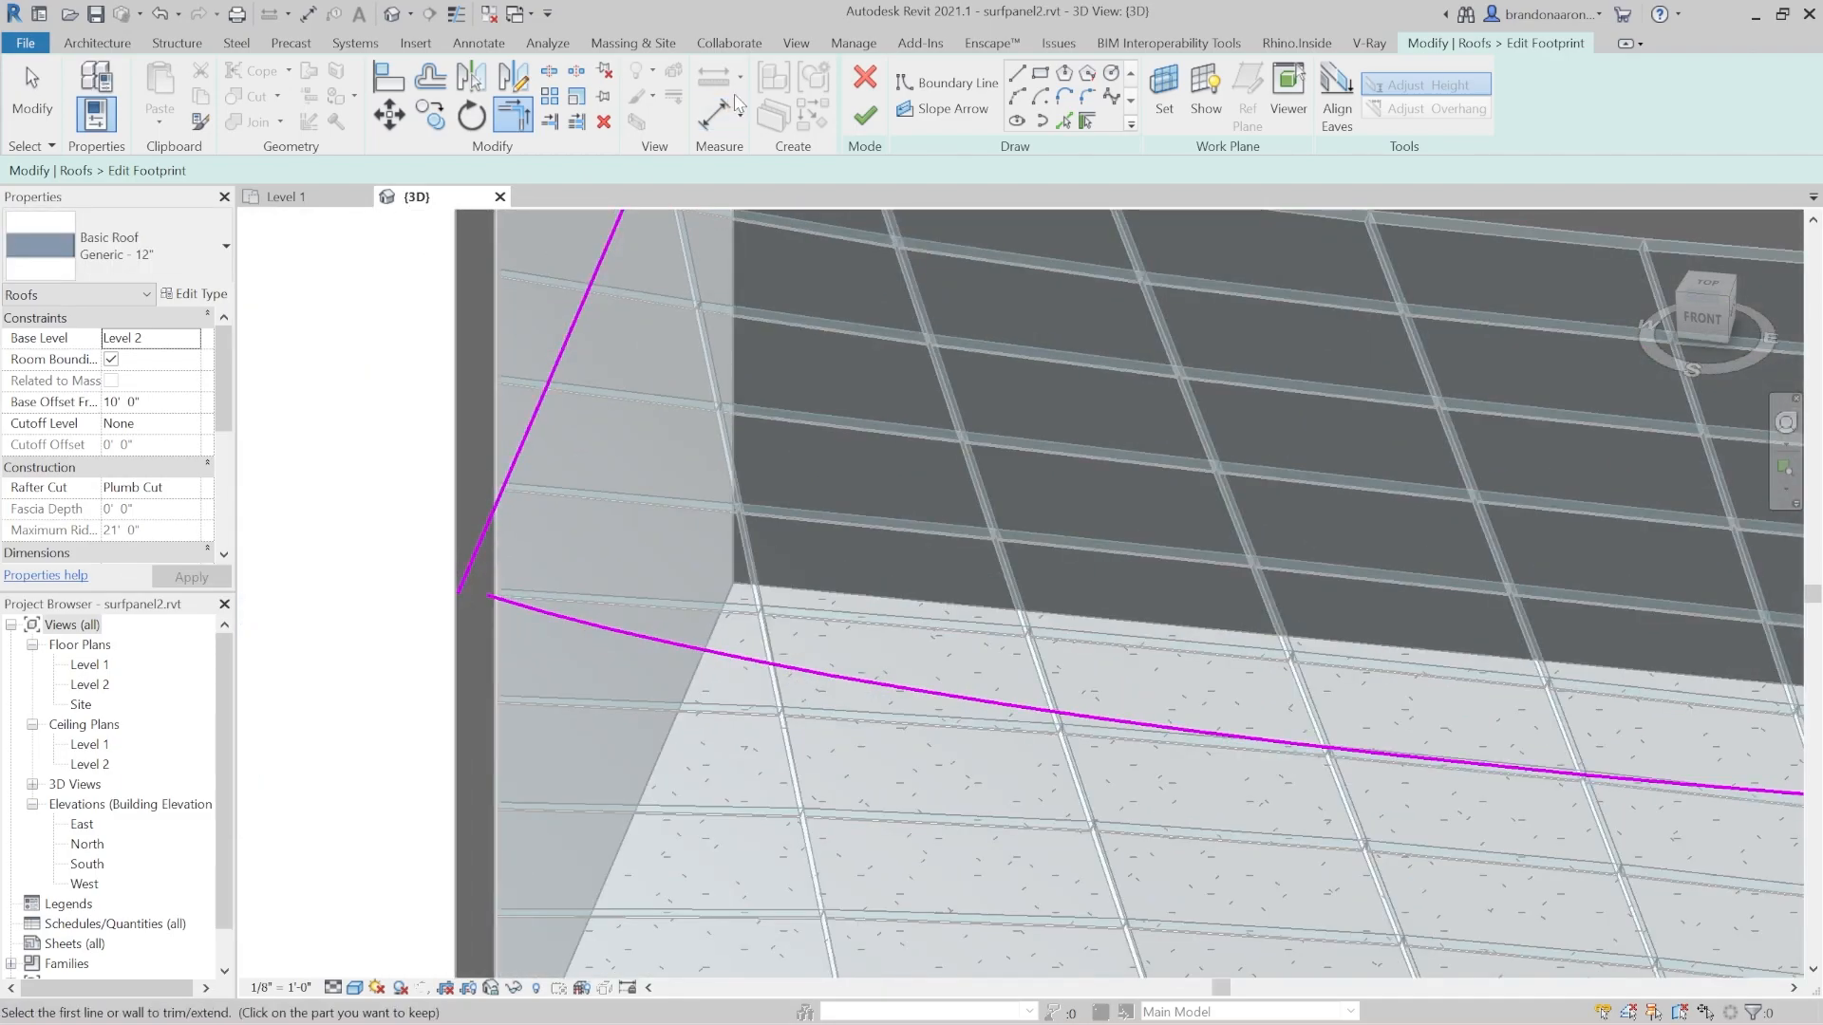
click(1016, 74)
click(489, 596)
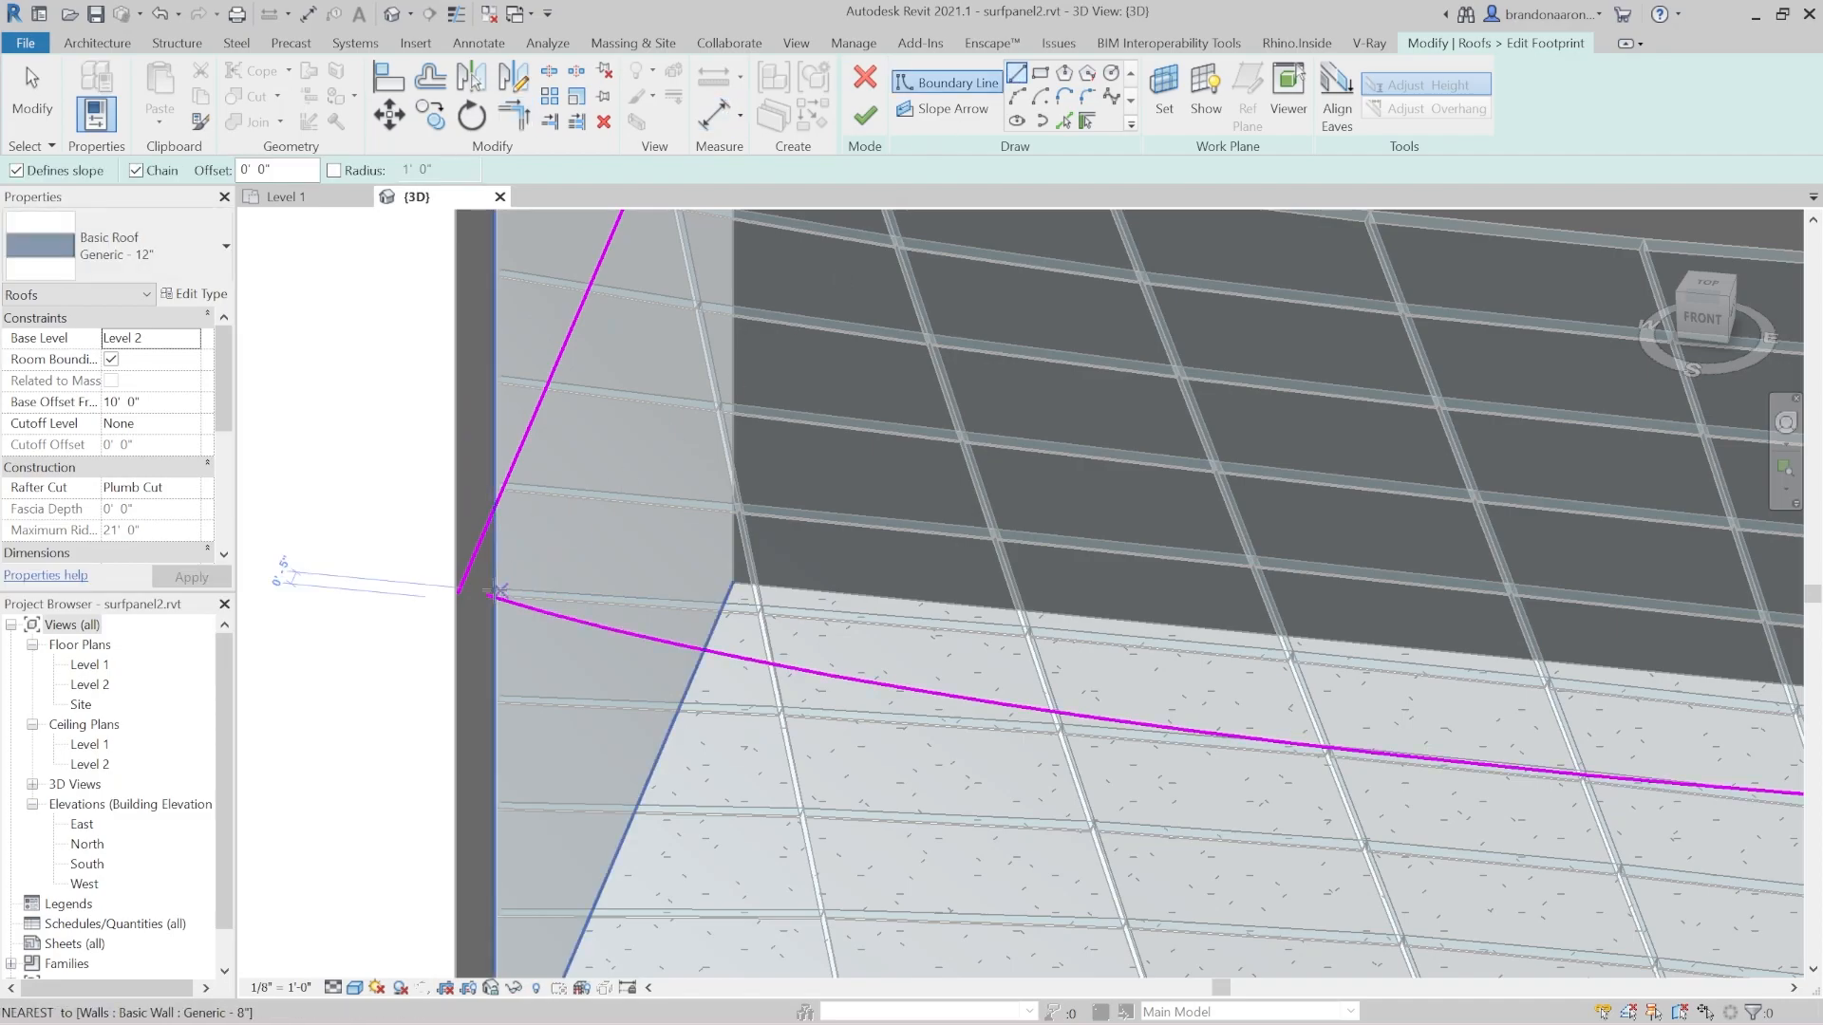
key(Escape)
click(292, 197)
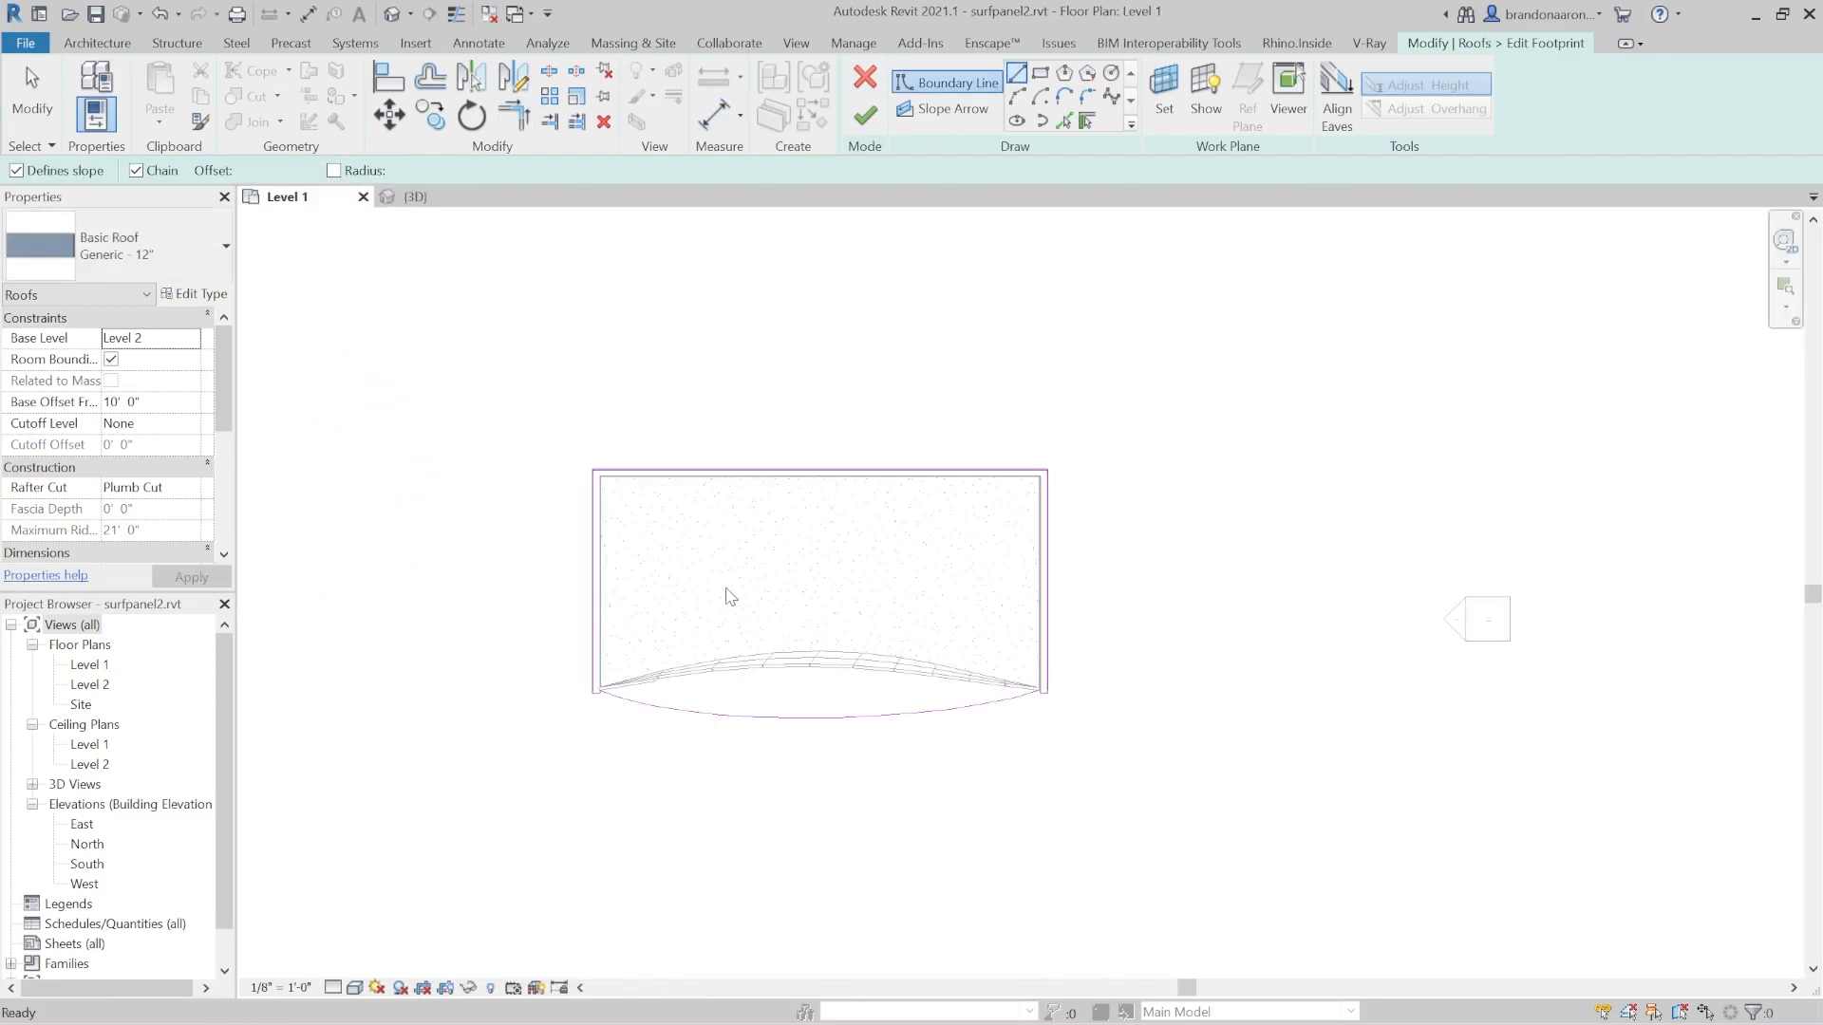
scroll(581, 681, up, 2)
scroll(594, 681, up, 4)
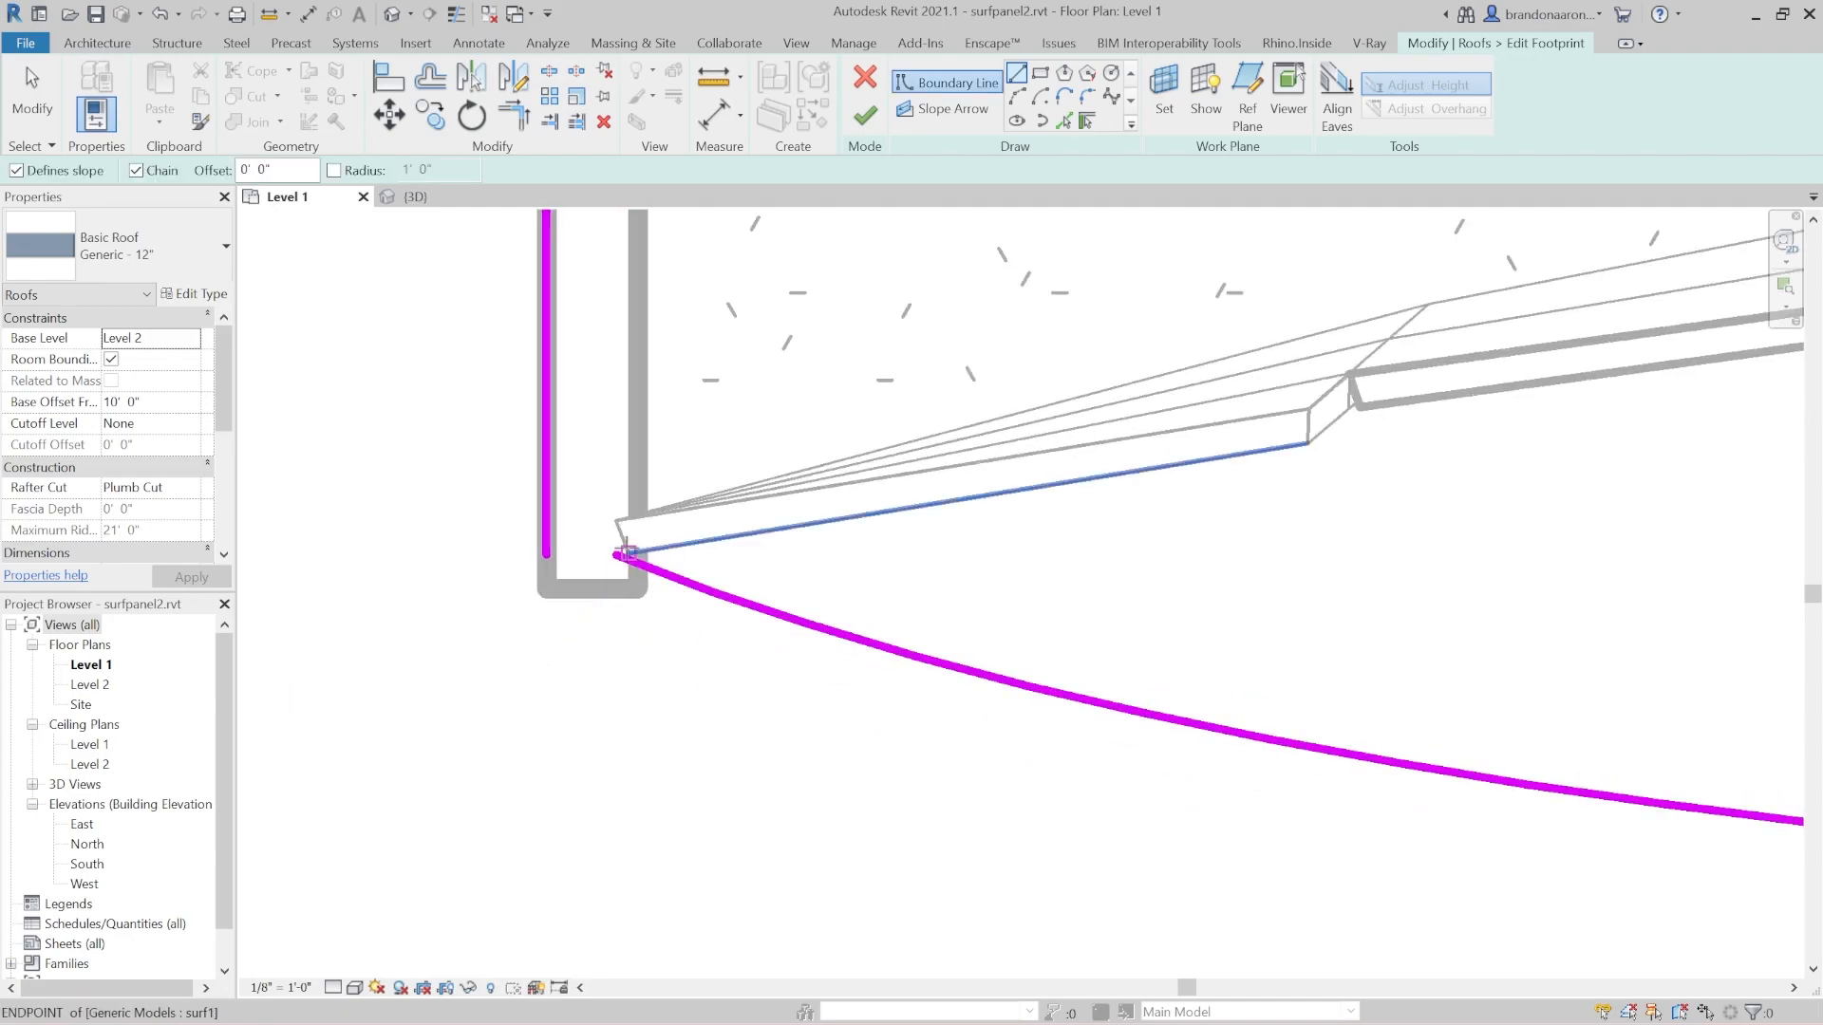
scroll(540, 552, down, 4)
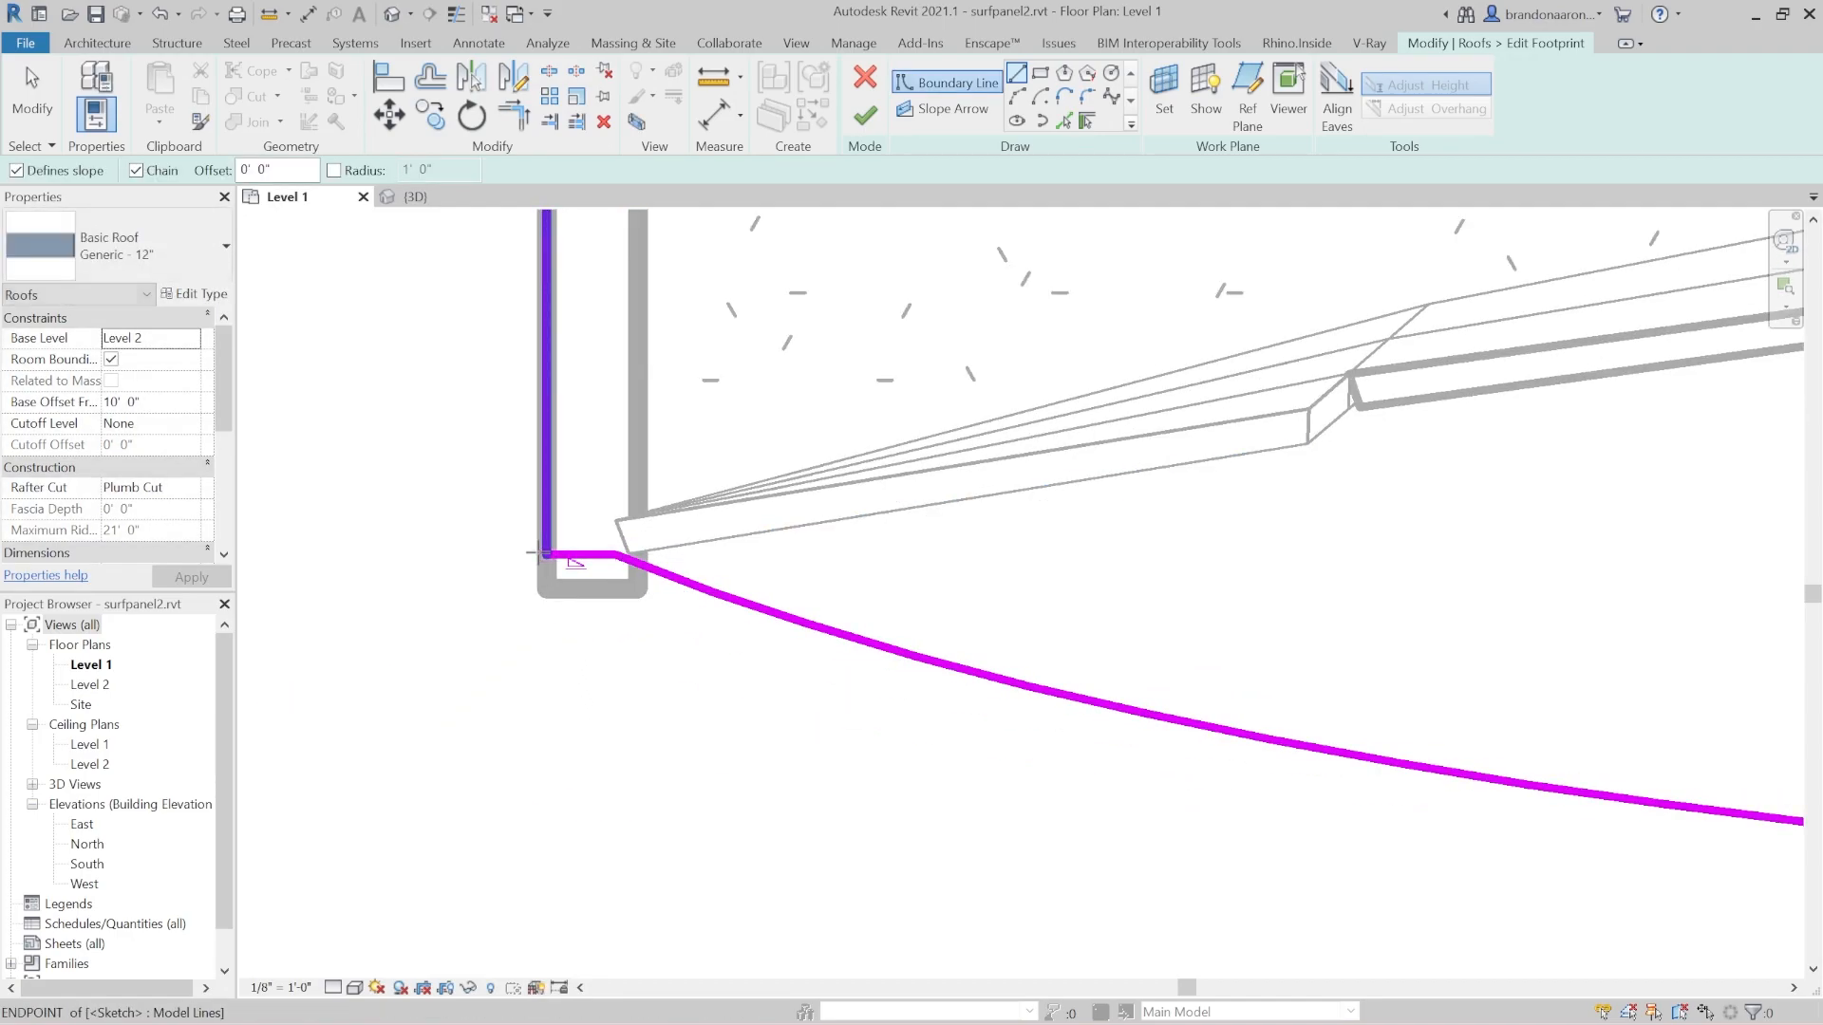
Draw a matching short boundary line from the curved front edge to the right side boundary.
scroll(1327, 551, up, 6)
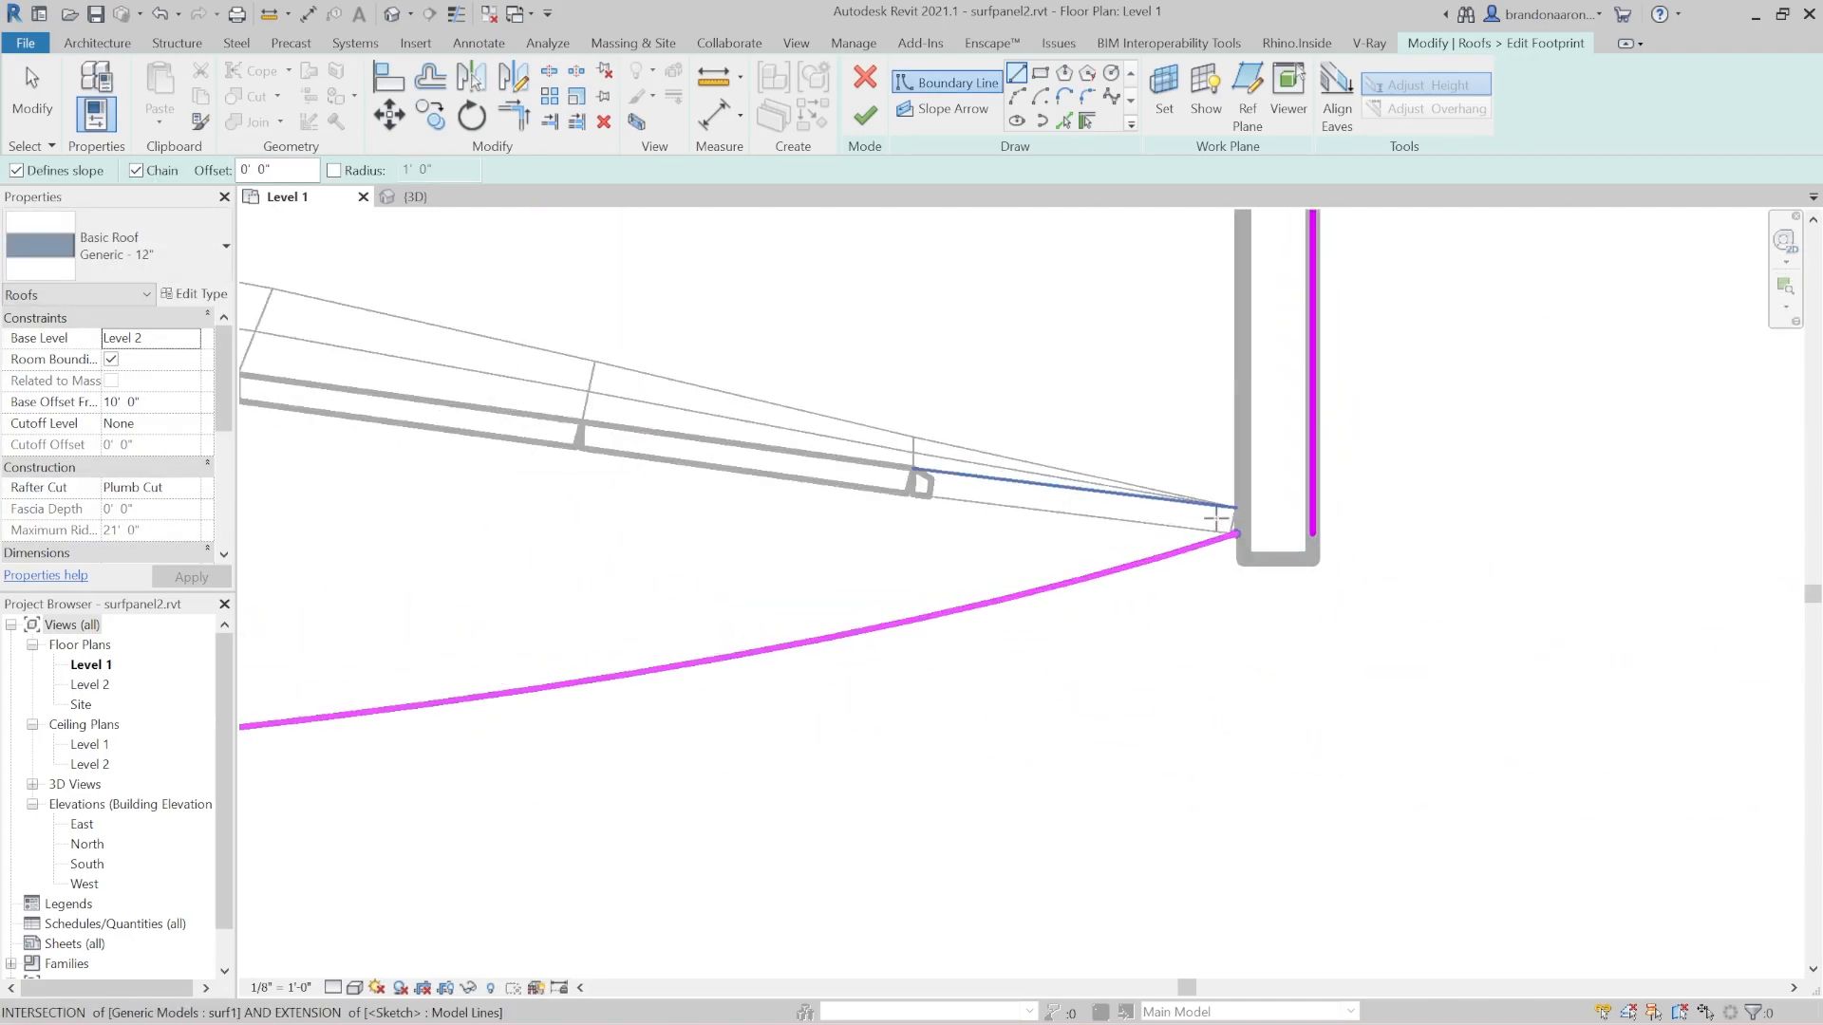
click(1328, 536)
key(Escape)
key(Escape)
scroll(1364, 639, down, 7)
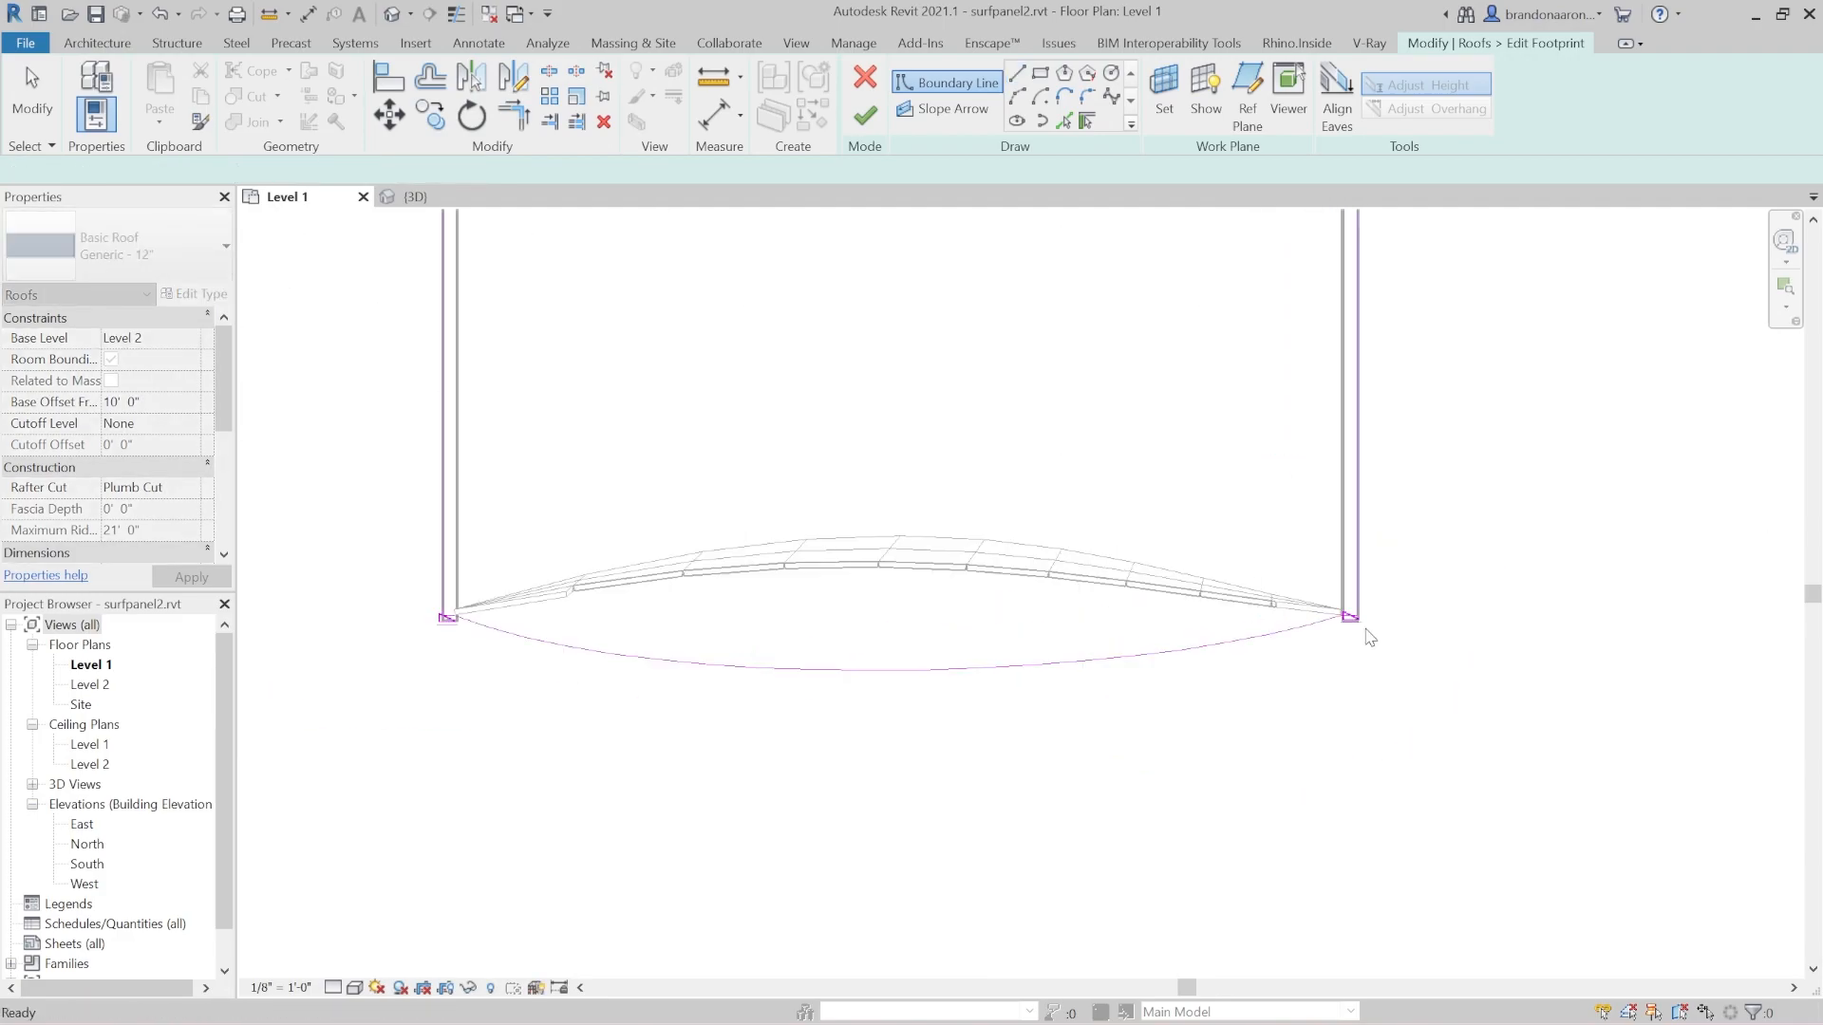
Select the whole chain of roof boundary lines to check that the loop is closed.
key(Tab)
click(1352, 556)
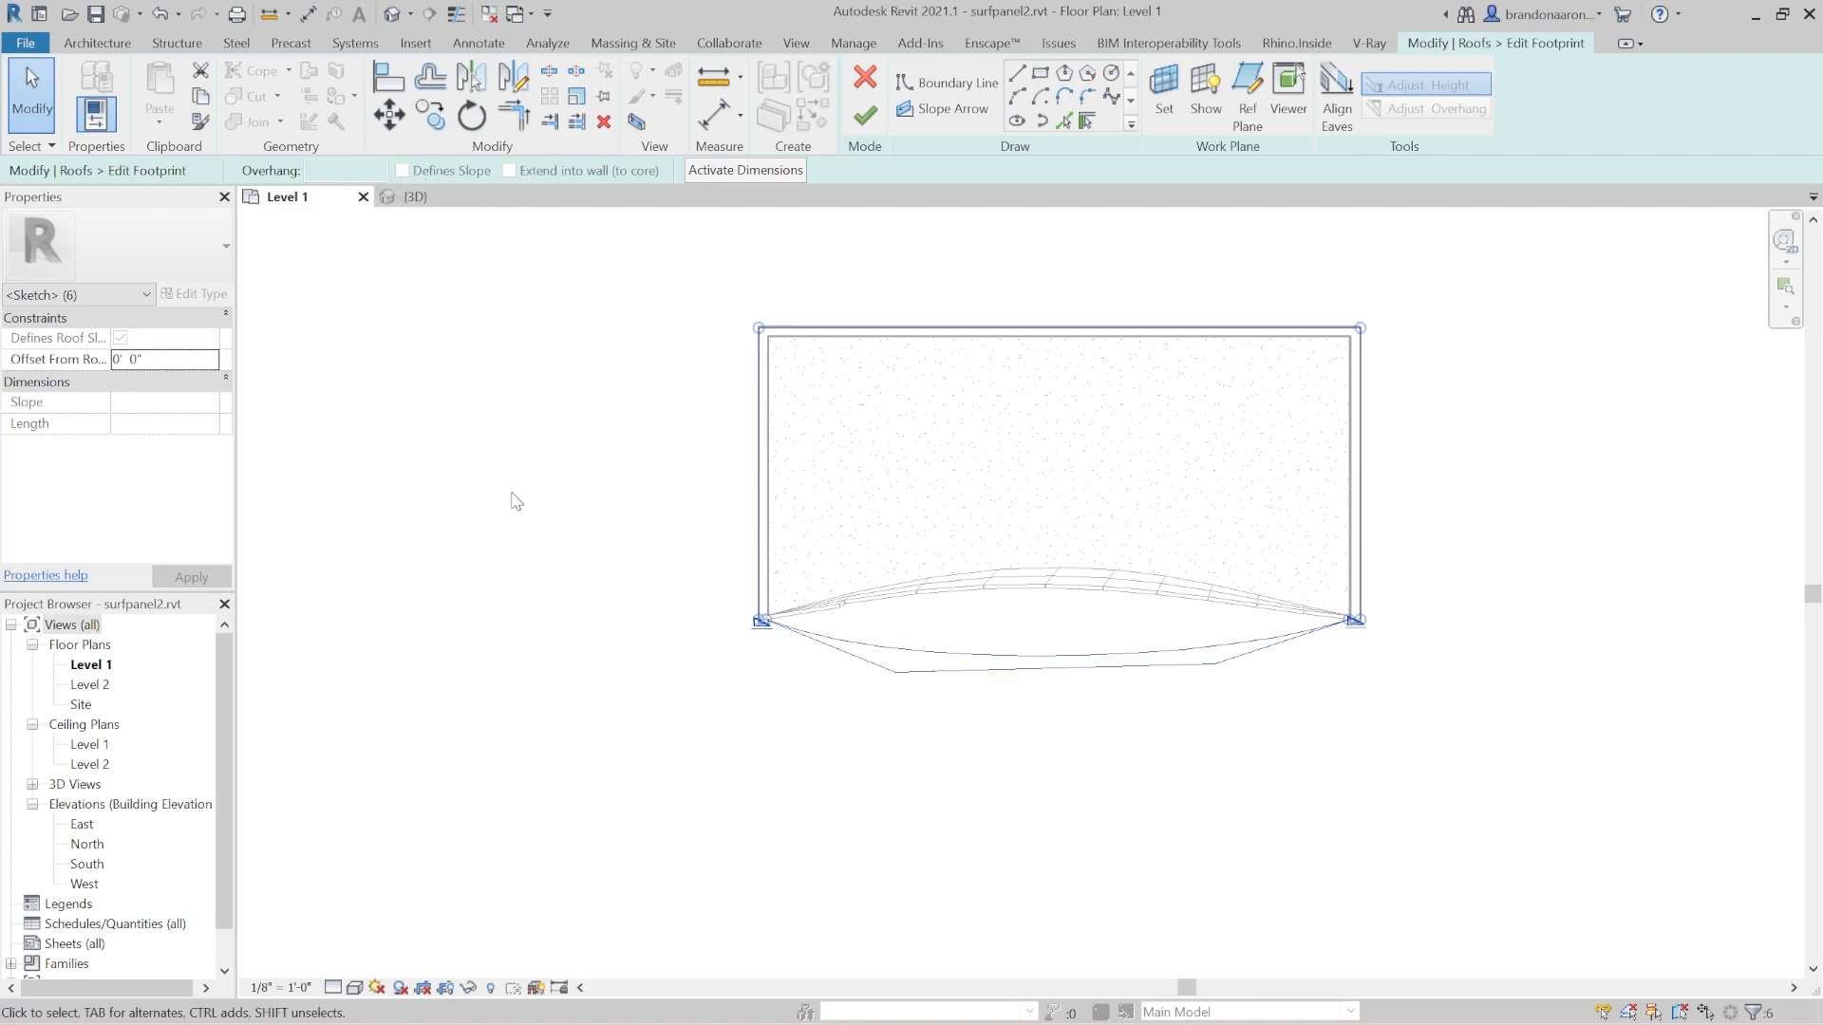
click(587, 436)
Turn off Defines Slope for the two short front boundary lines and finish the roof footprint edit.
scroll(786, 650, up, 5)
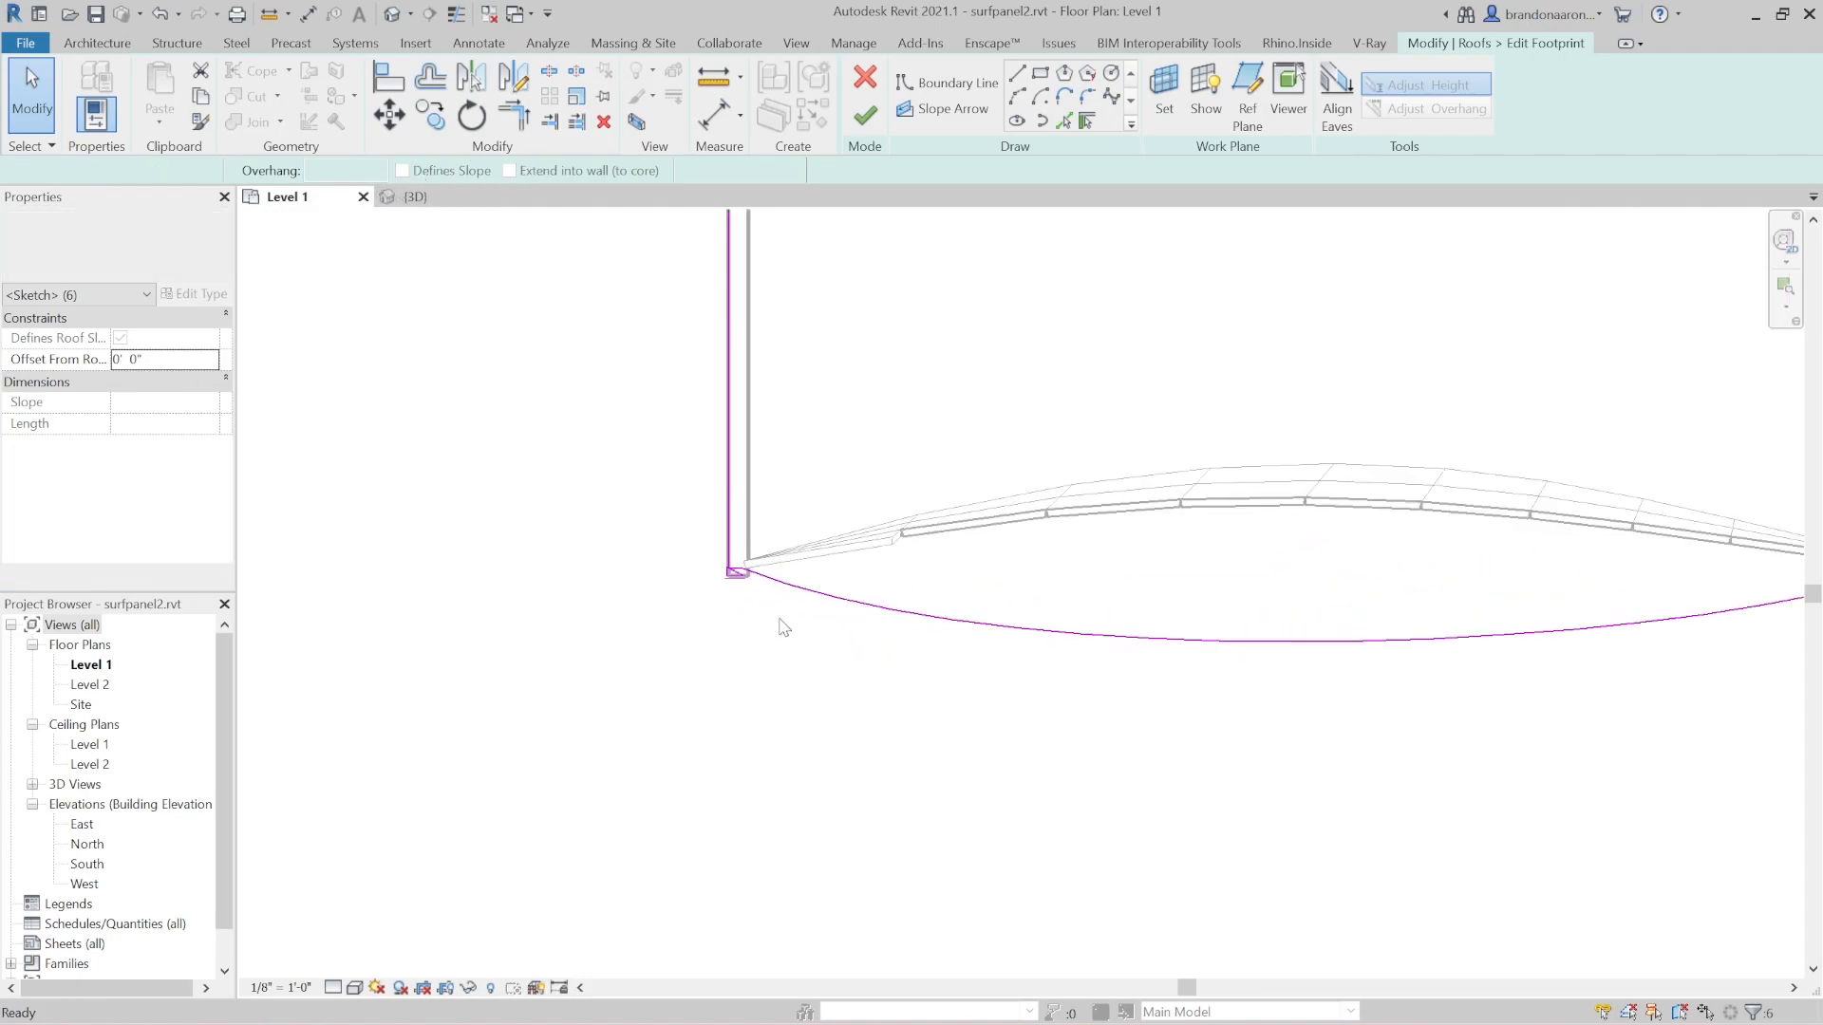
click(703, 533)
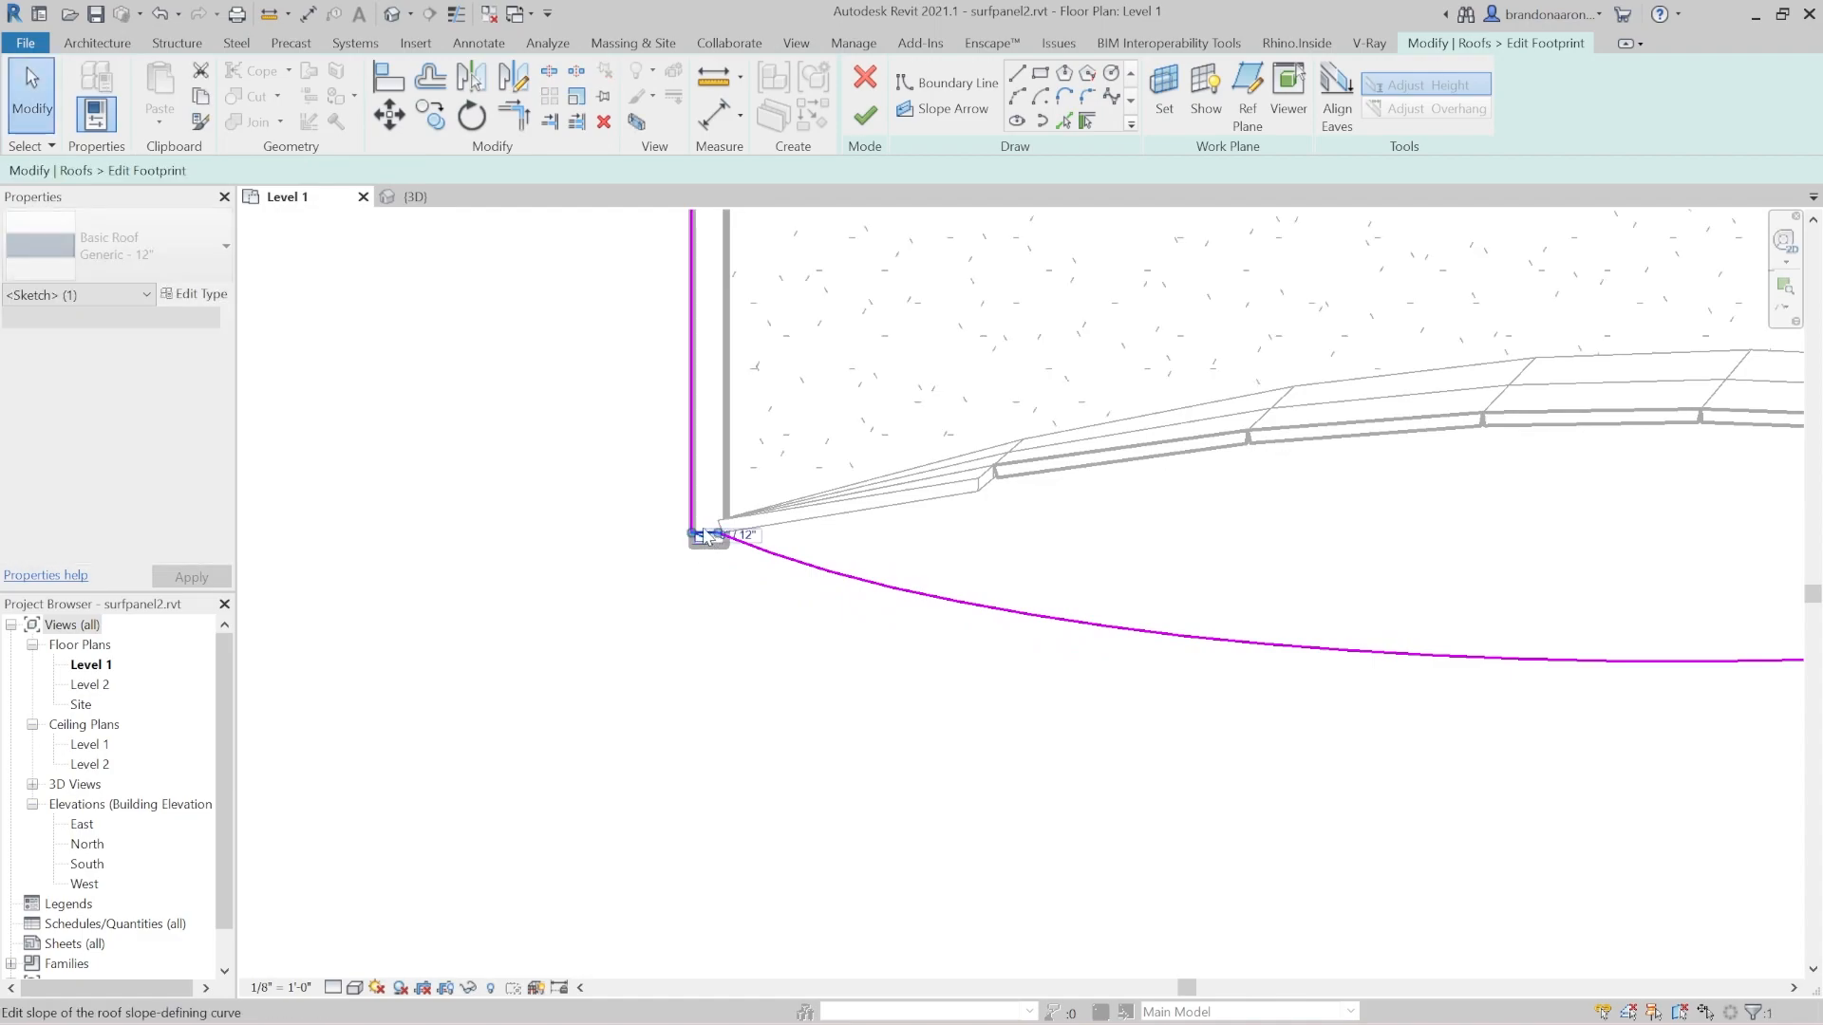
click(282, 393)
scroll(436, 476, down, 5)
scroll(1261, 528, up, 5)
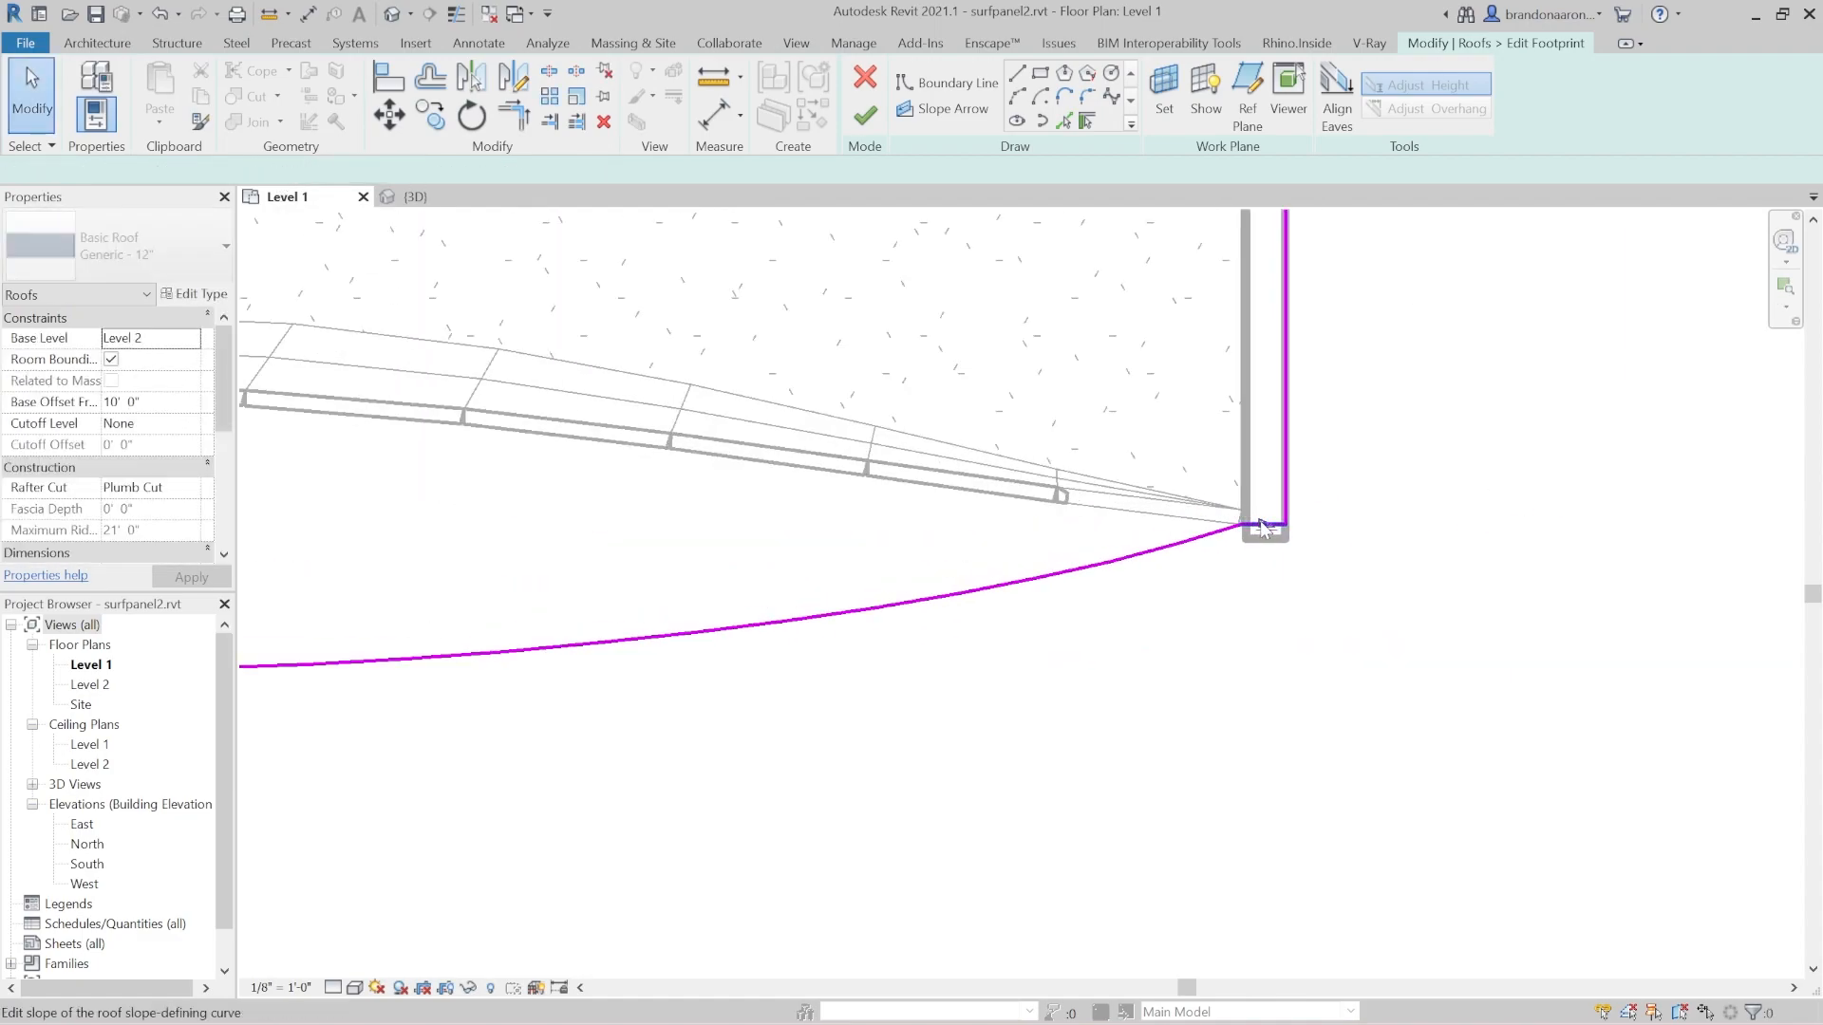
click(1263, 528)
click(460, 170)
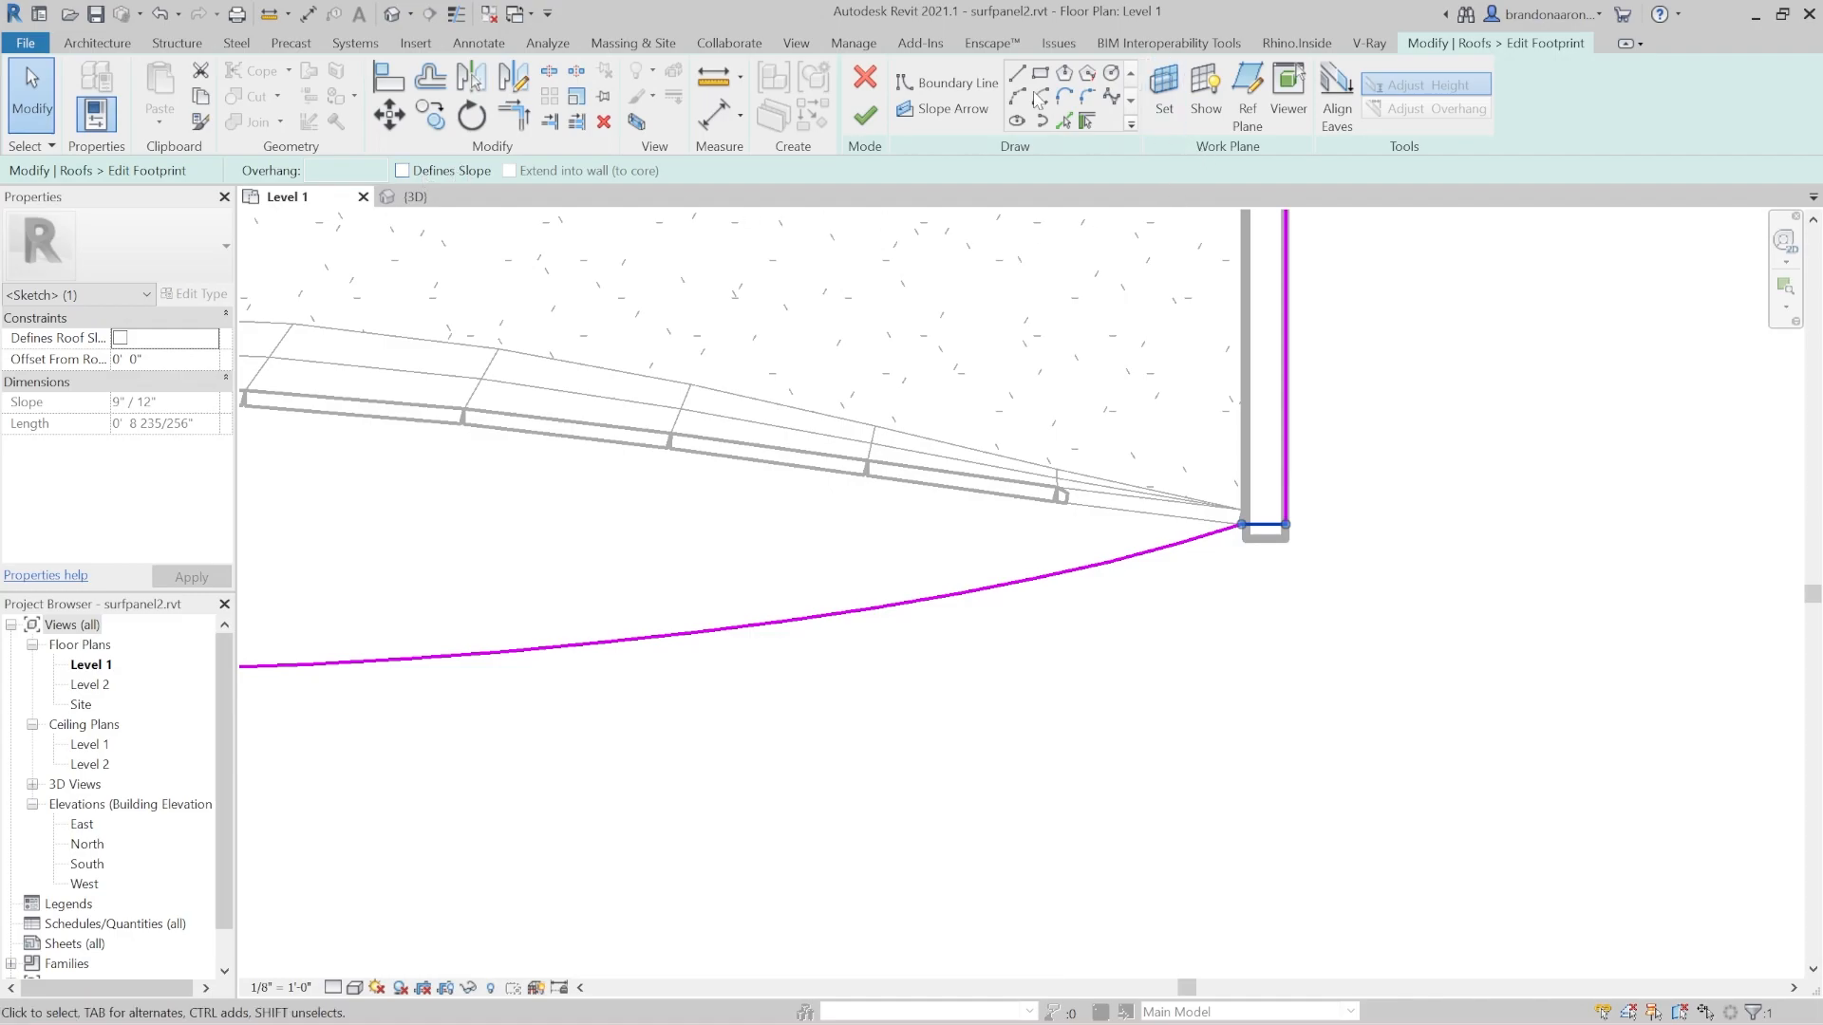
click(865, 116)
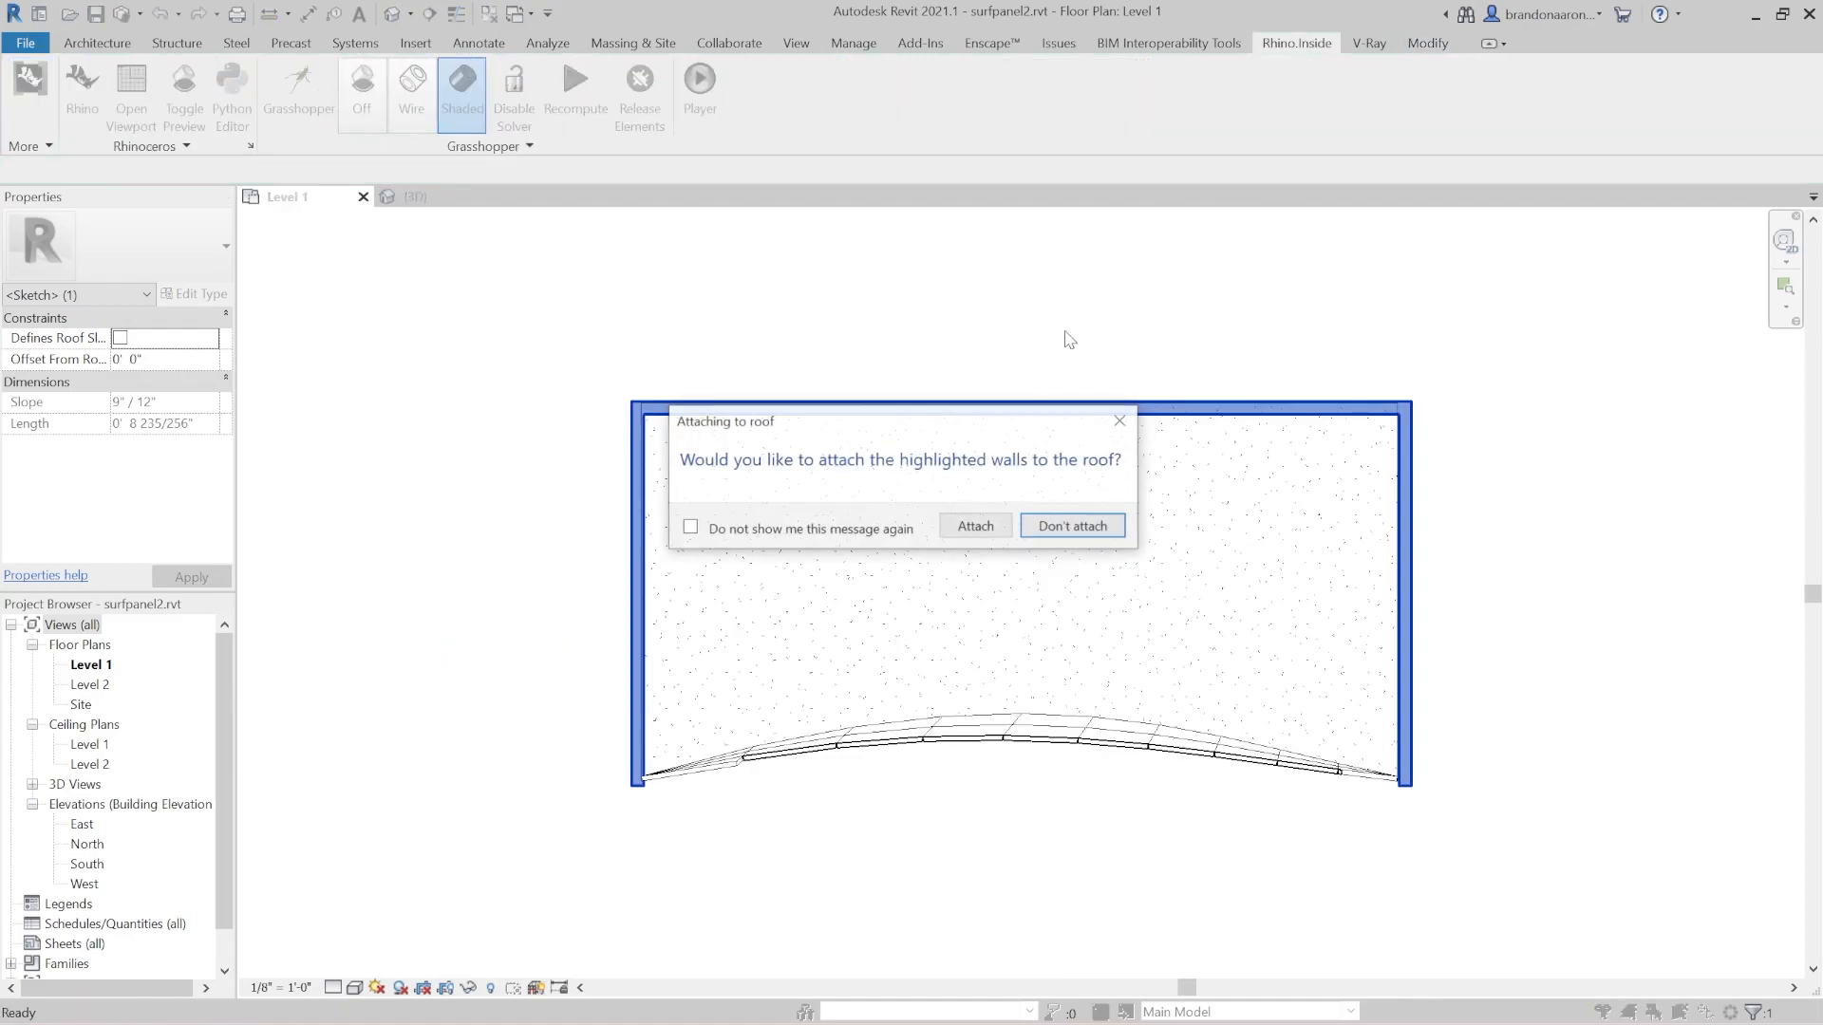
Decline attaching the highlighted walls to the roof and bring up the {3D} view of the building.
click(1073, 528)
click(415, 196)
scroll(771, 517, down, 5)
click(709, 648)
shift+middle_drag(775, 807, 797, 379)
scroll(909, 494, up, 3)
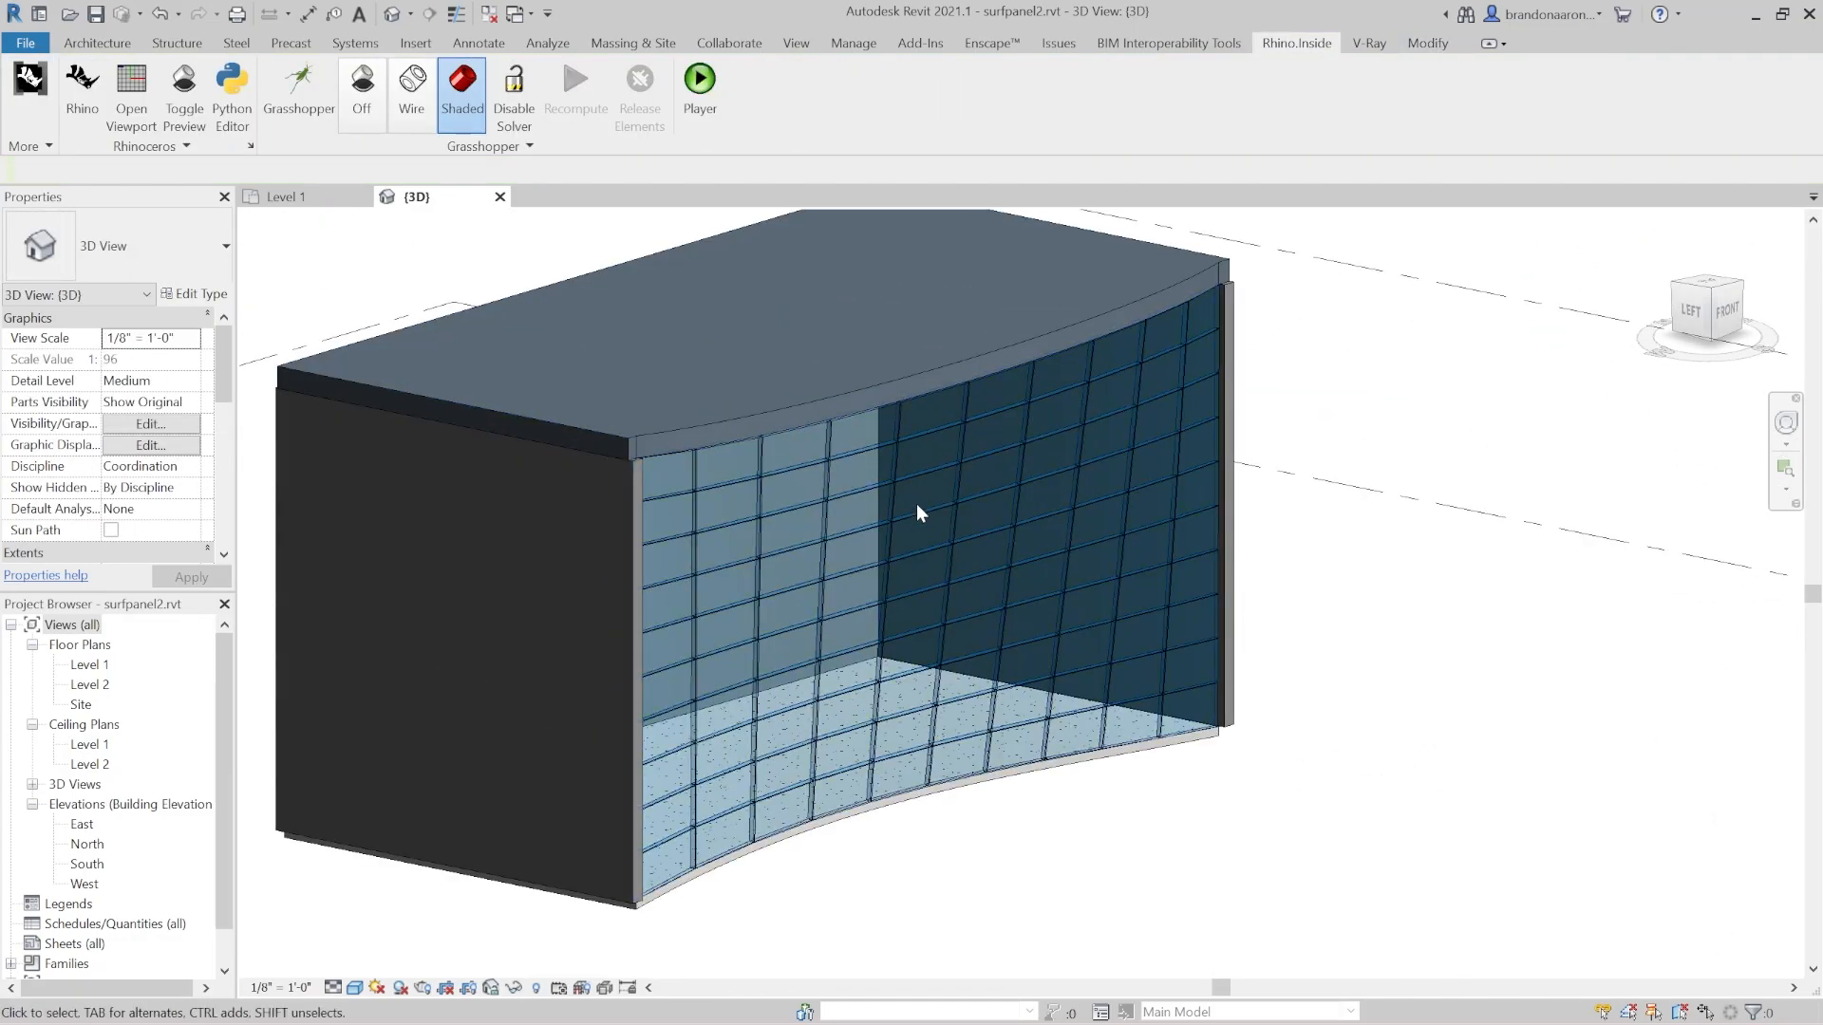
Select the curved glass panel facade and examine from several angles how it fits against the roof, side walls and floor.
click(919, 503)
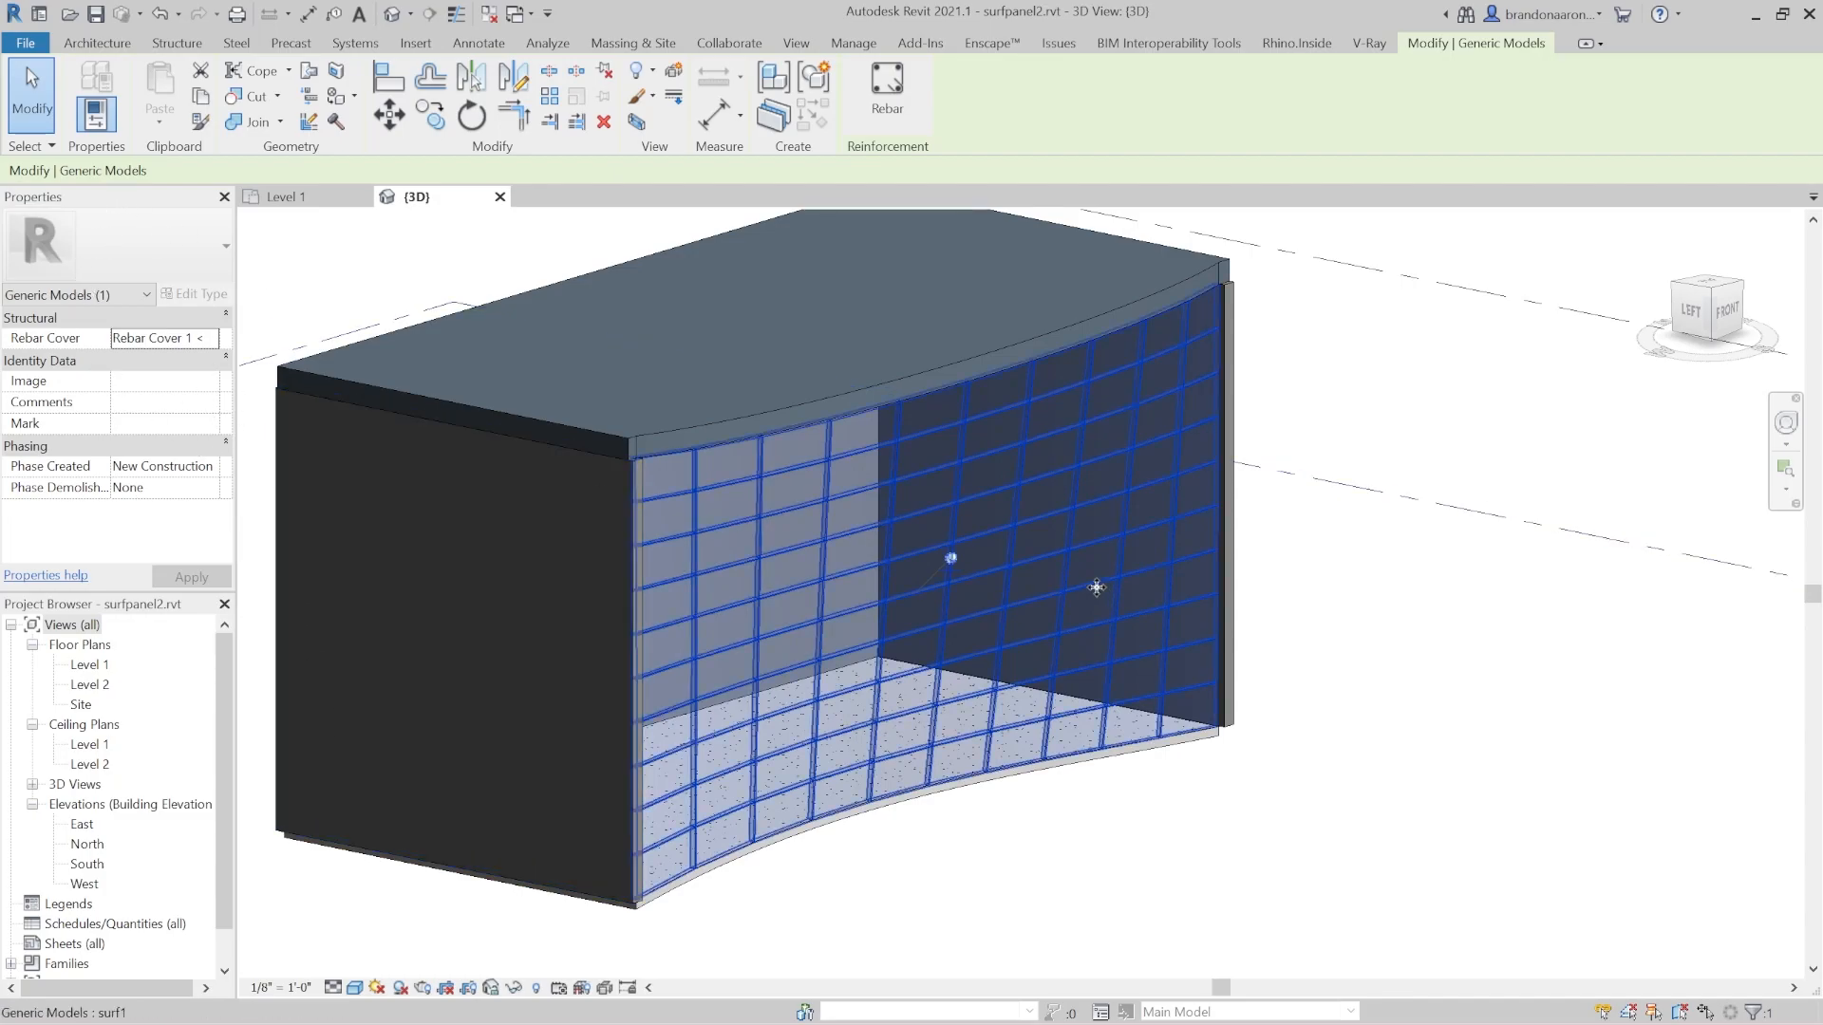
shift+middle_drag(1033, 610, 866, 741)
scroll(992, 897, up, 3)
scroll(673, 433, down, 4)
scroll(780, 406, up, 2)
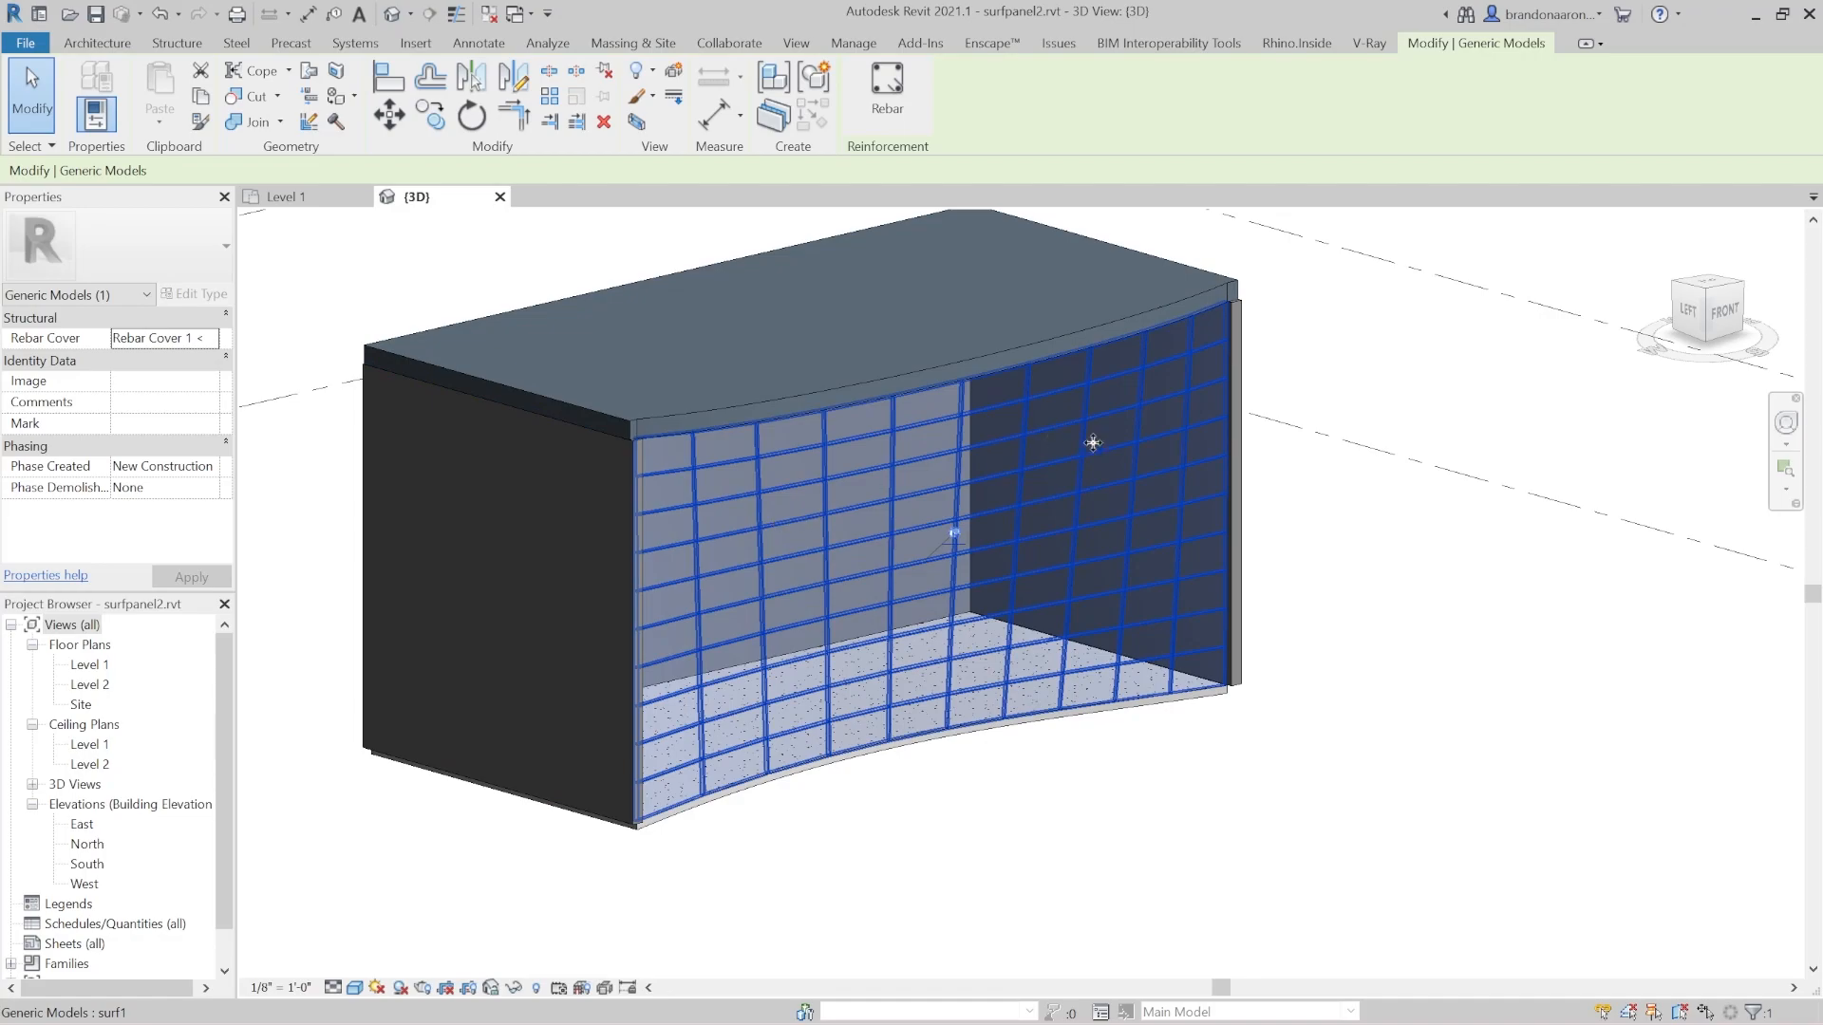
scroll(1405, 432, down, 1)
shift+middle_drag(1513, 600, 1417, 620)
scroll(1377, 695, up, 2)
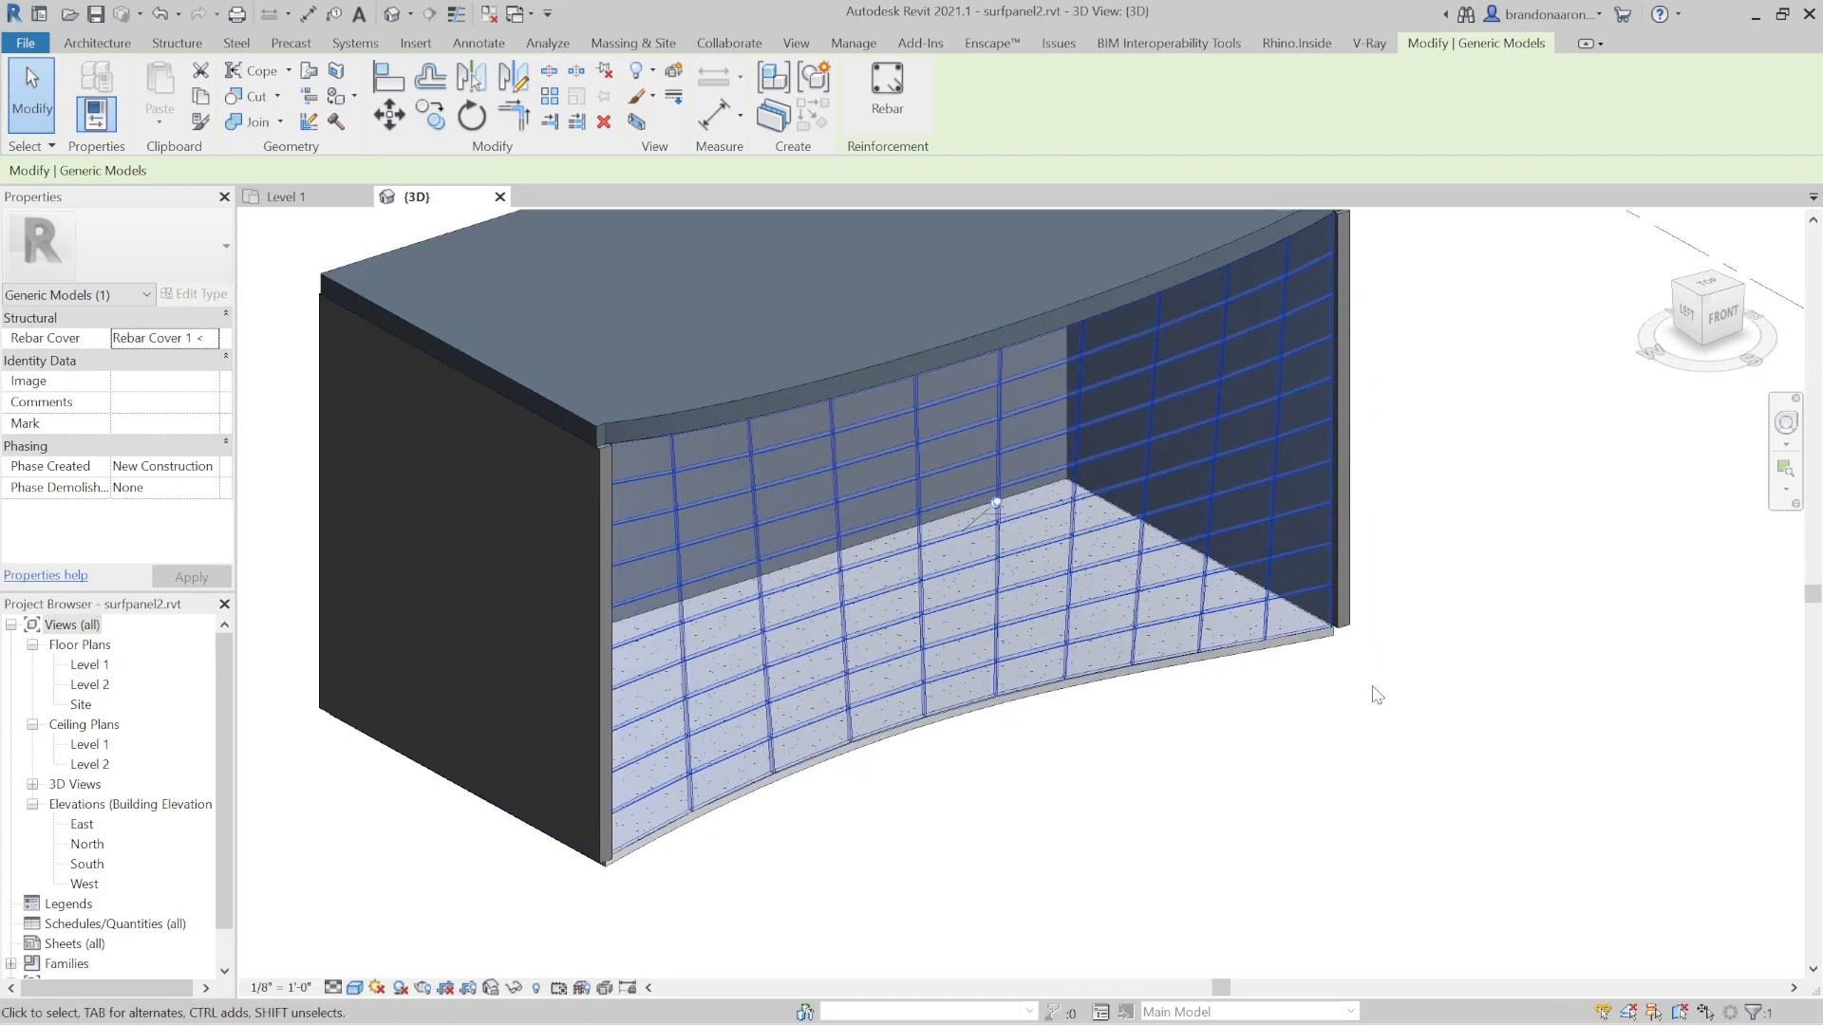
scroll(997, 619, down, 2)
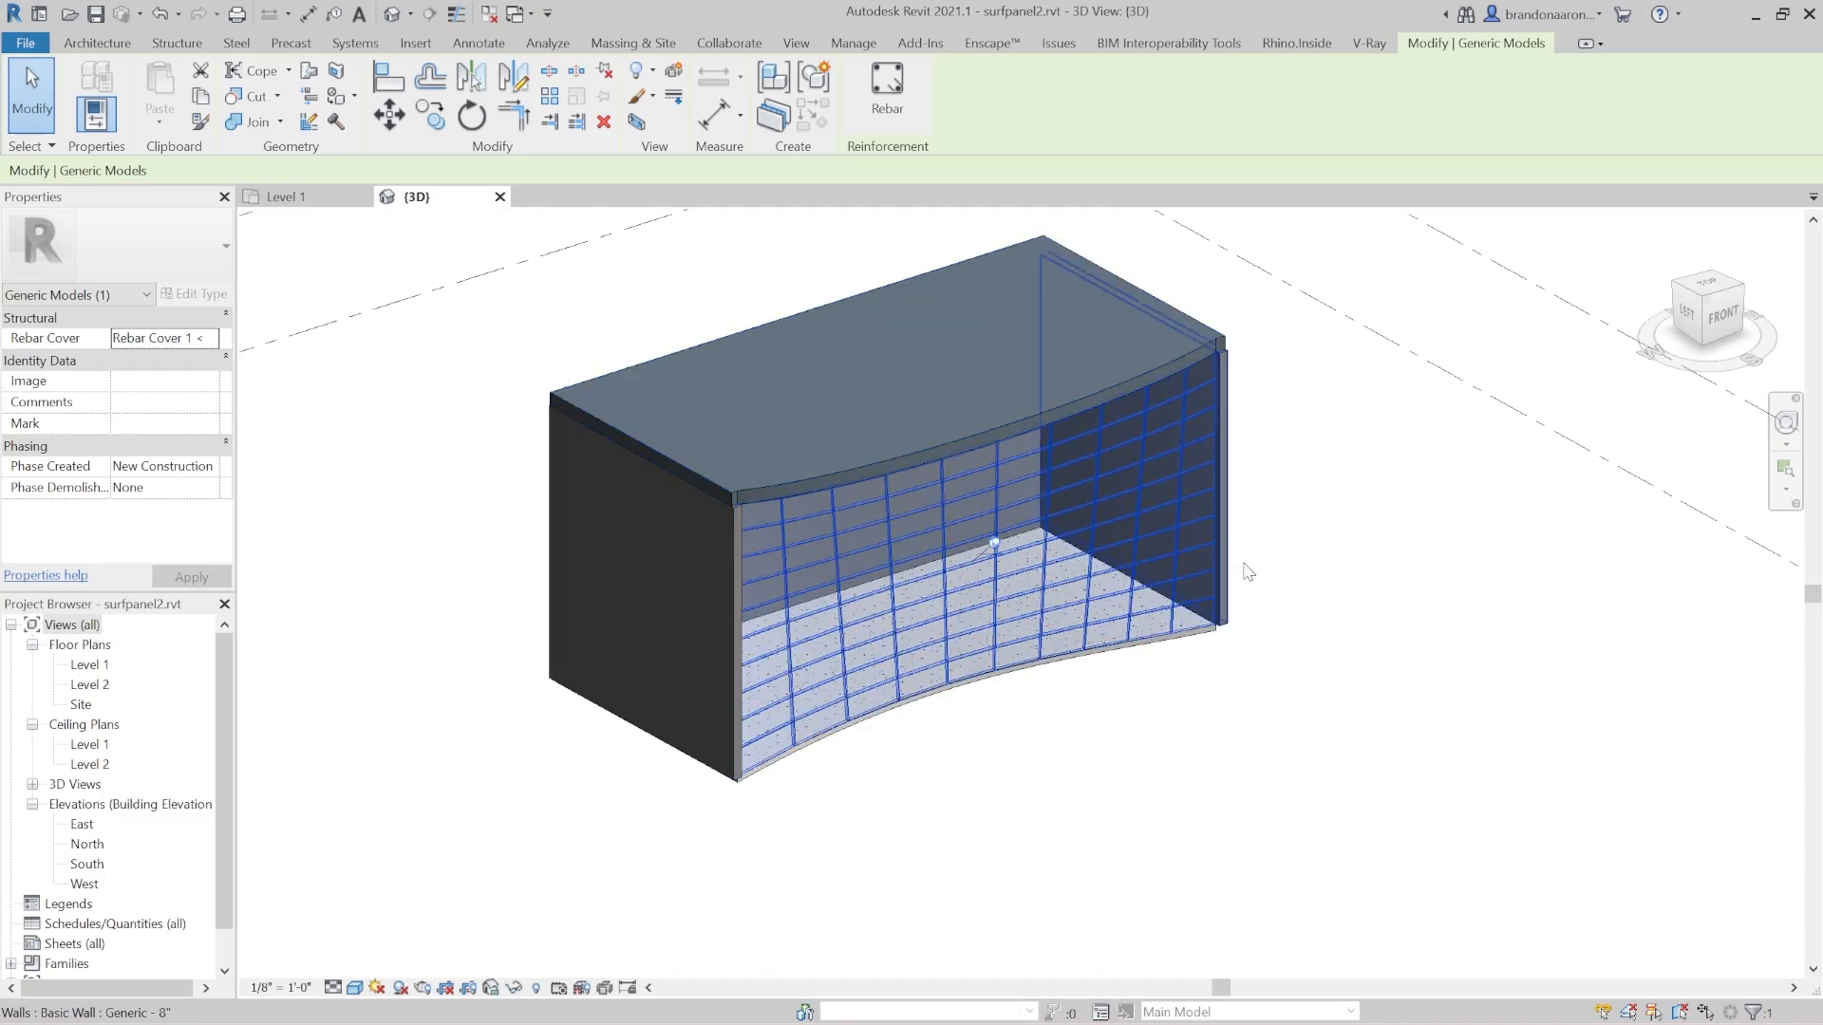
shift+middle_drag(708, 842, 718, 699)
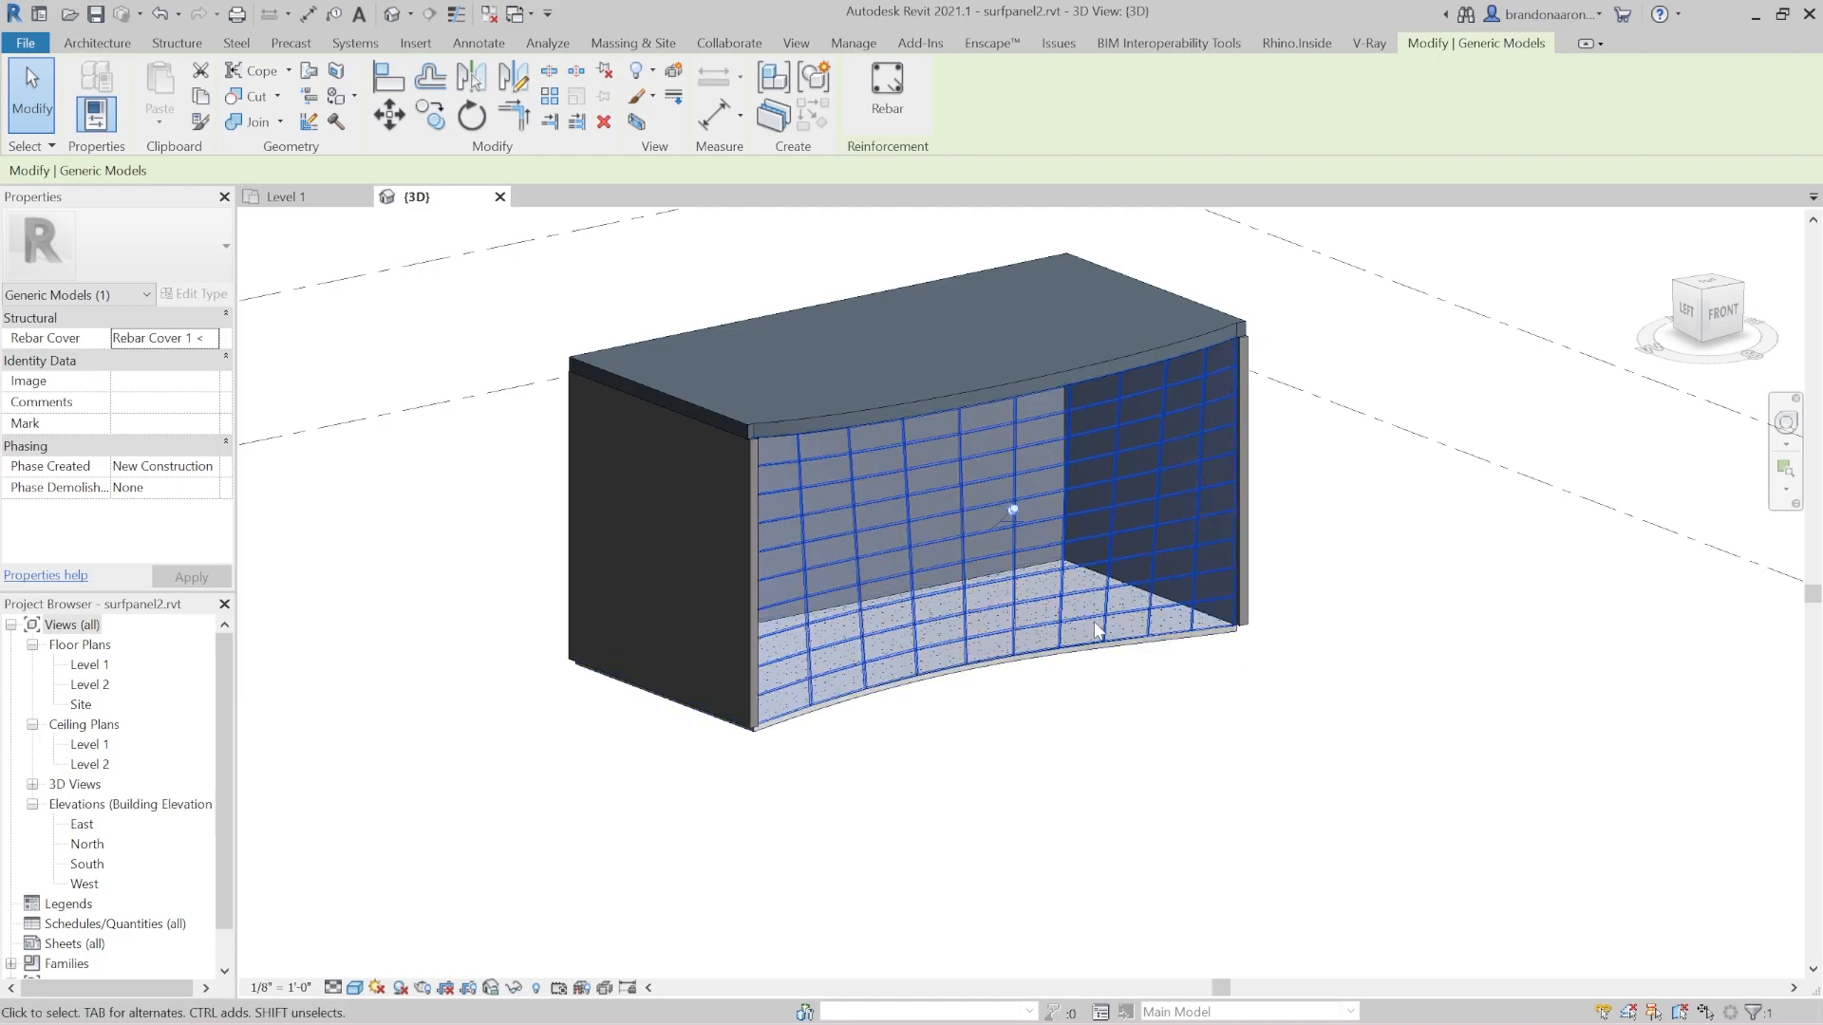
scroll(1112, 409, up, 2)
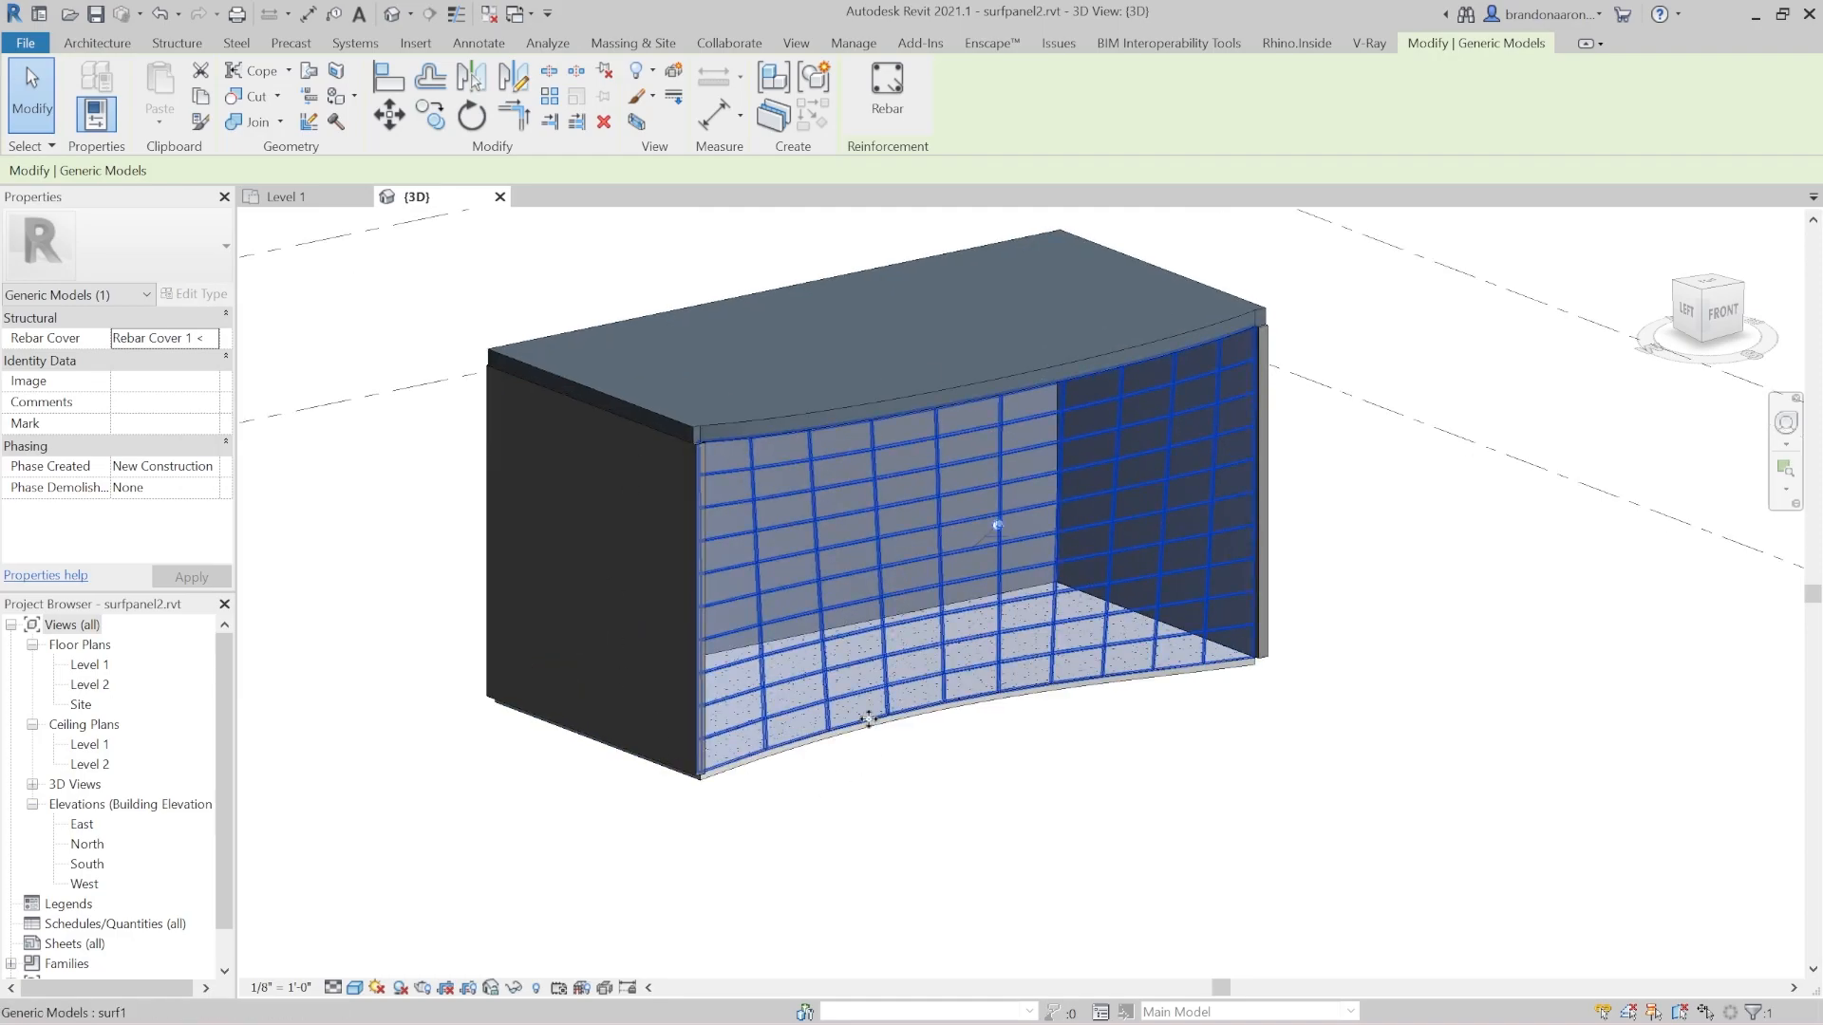